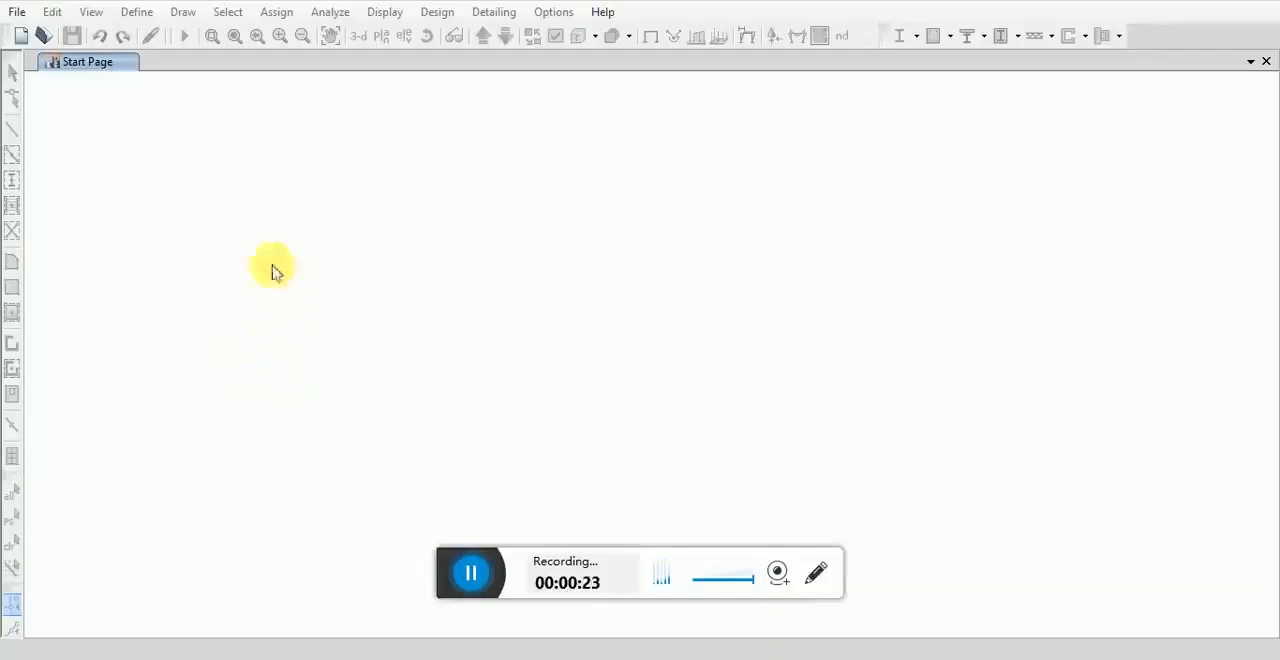
Step: Start a new model initialized with the saved user default settings
left_click(14, 12)
left_click(40, 40)
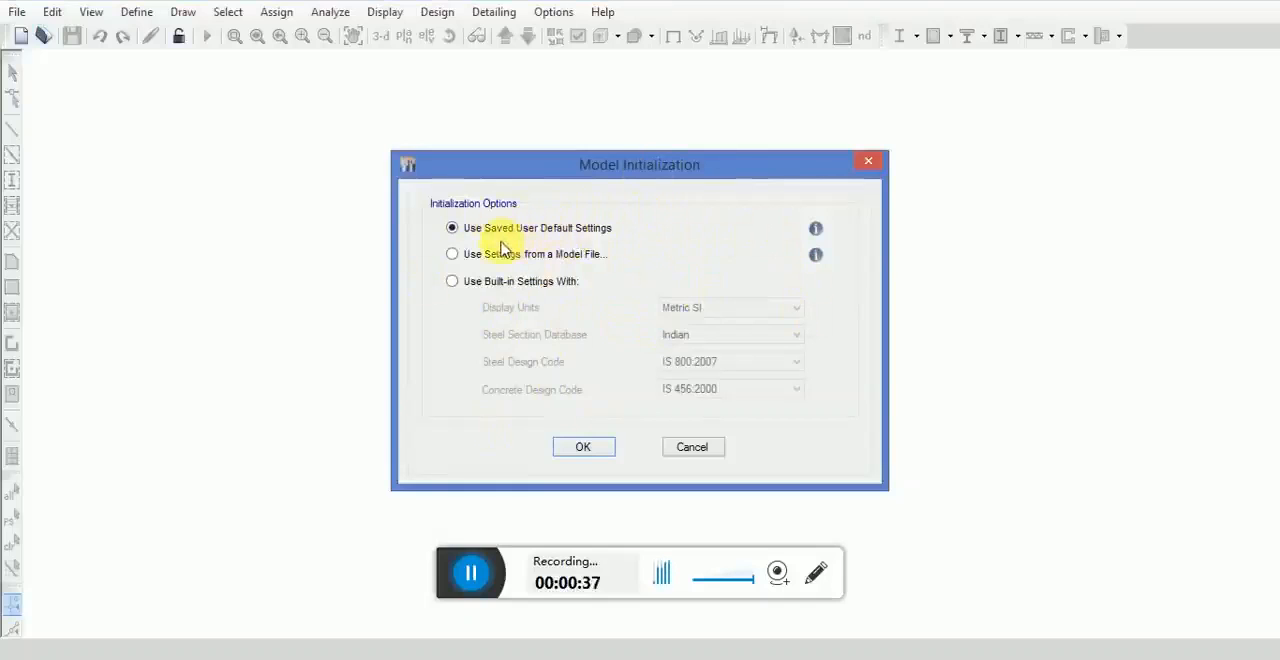
left_click(585, 447)
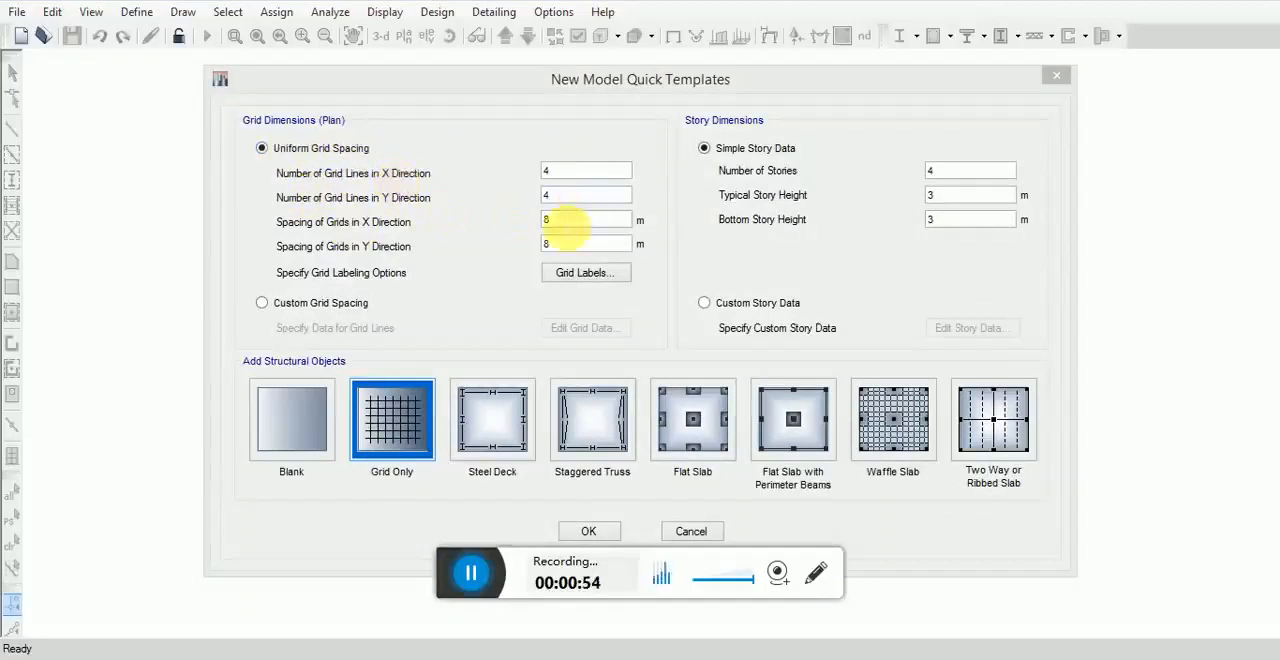
Step: Set the grid spacing to 6 m in X and Y, with 10 stories and a bottom story height of 4 m
double_click(550, 221)
type("6")
double_click(586, 243)
type("6")
double_click(934, 171)
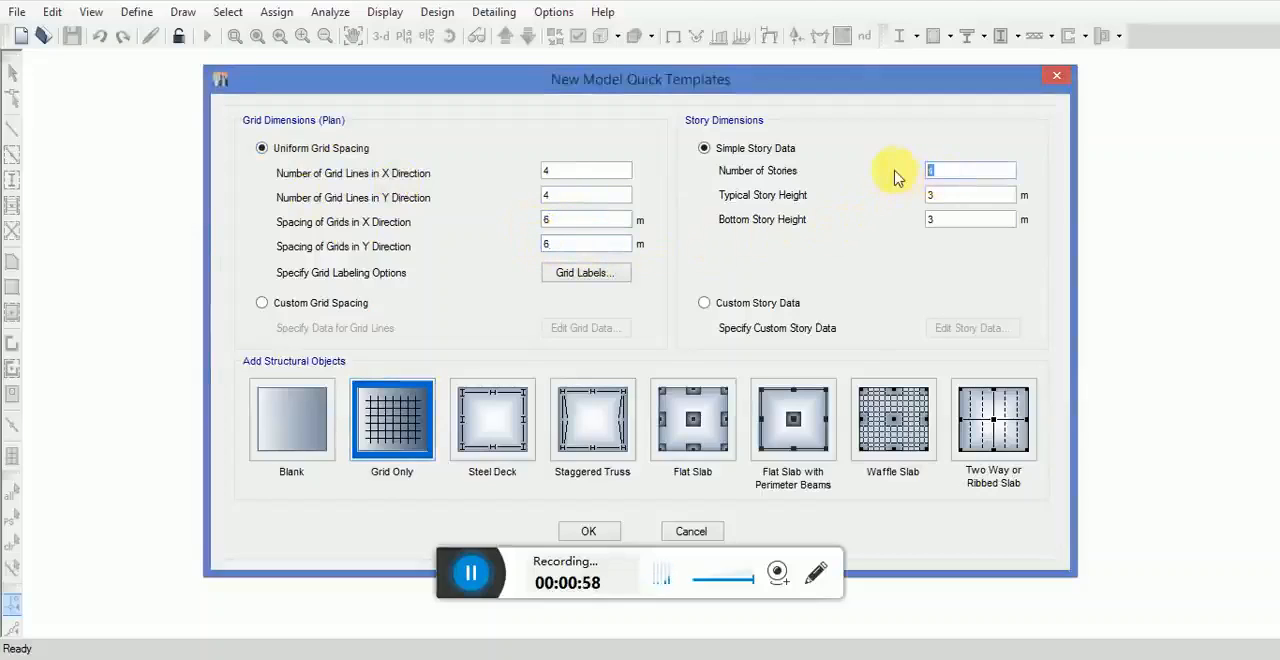
type("10")
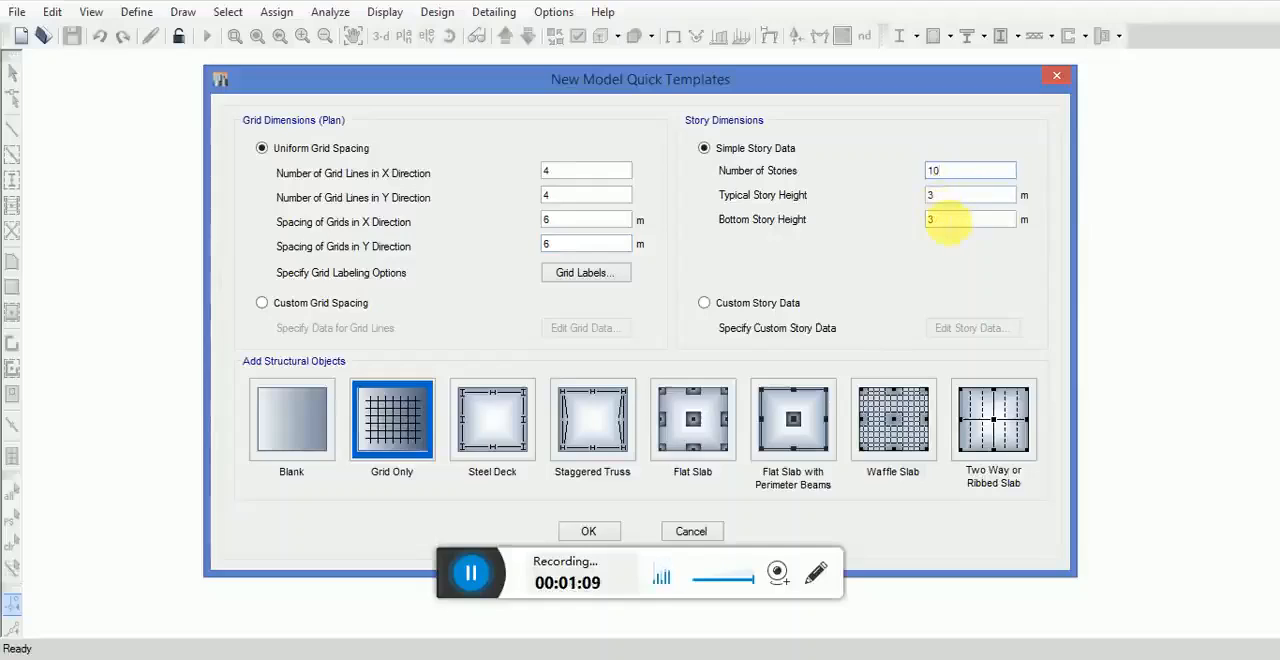
double_click(945, 219)
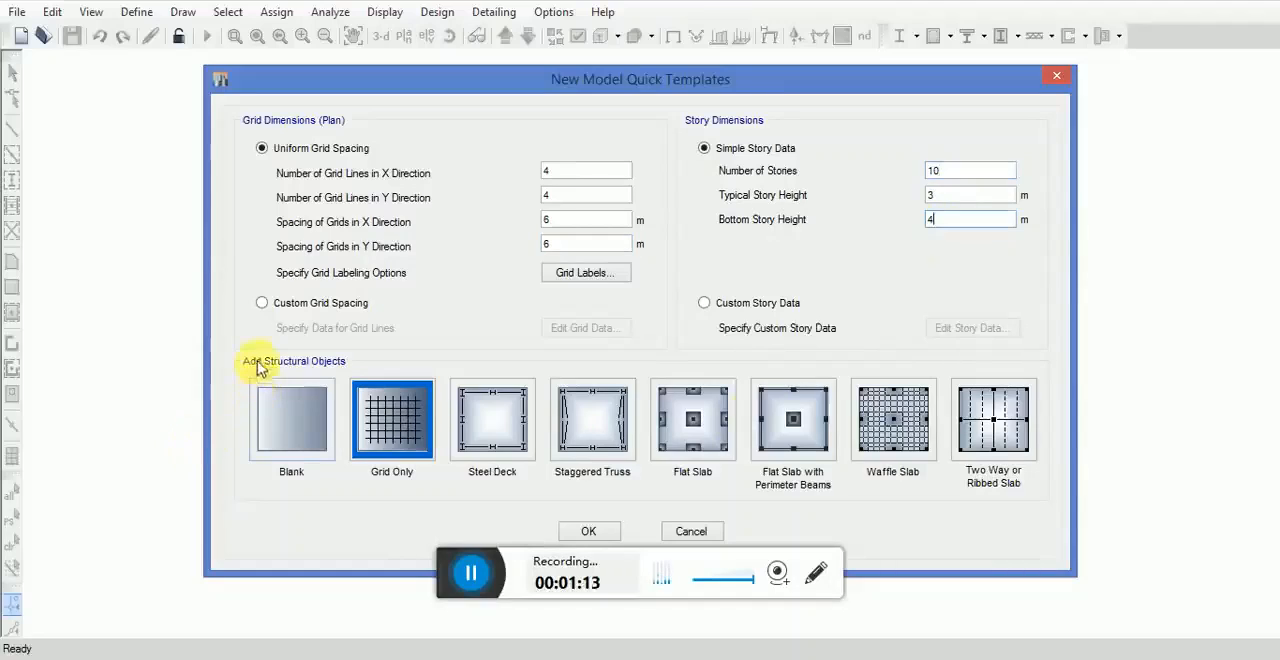
Step: Choose the Two Way or Ribbed Slab template and set all four edge overhang distances to 0 m
left_click(990, 424)
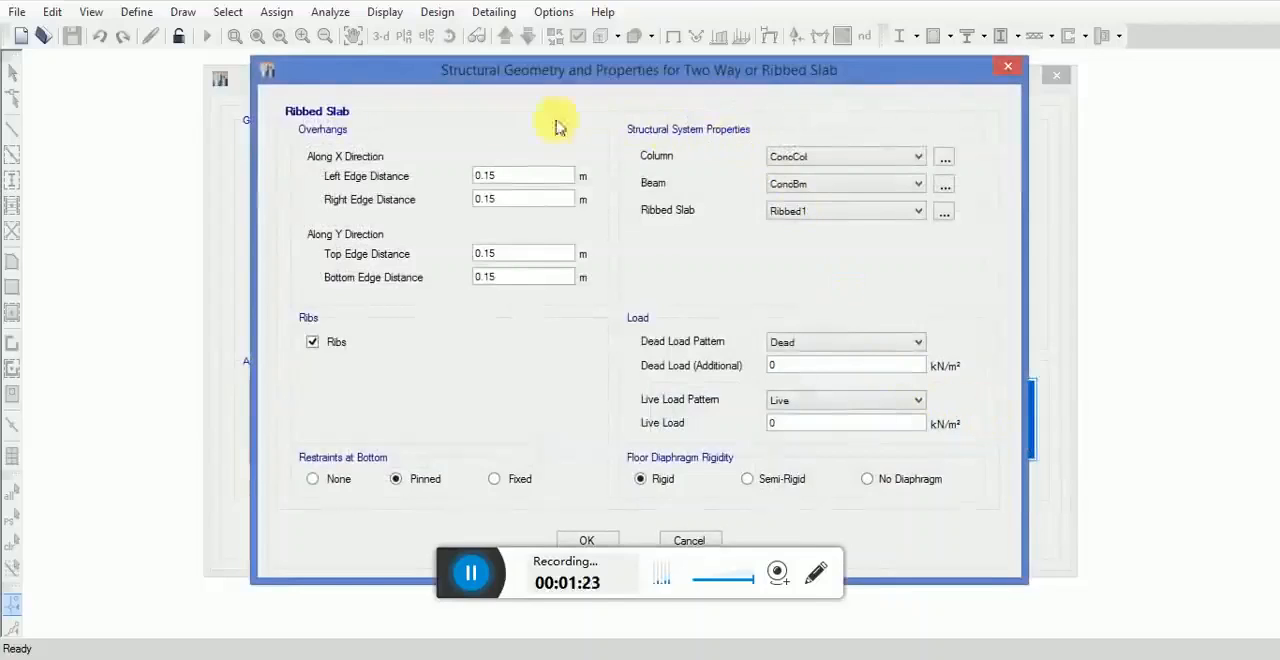
double_click(488, 177)
type("0")
double_click(486, 199)
type("0")
double_click(486, 253)
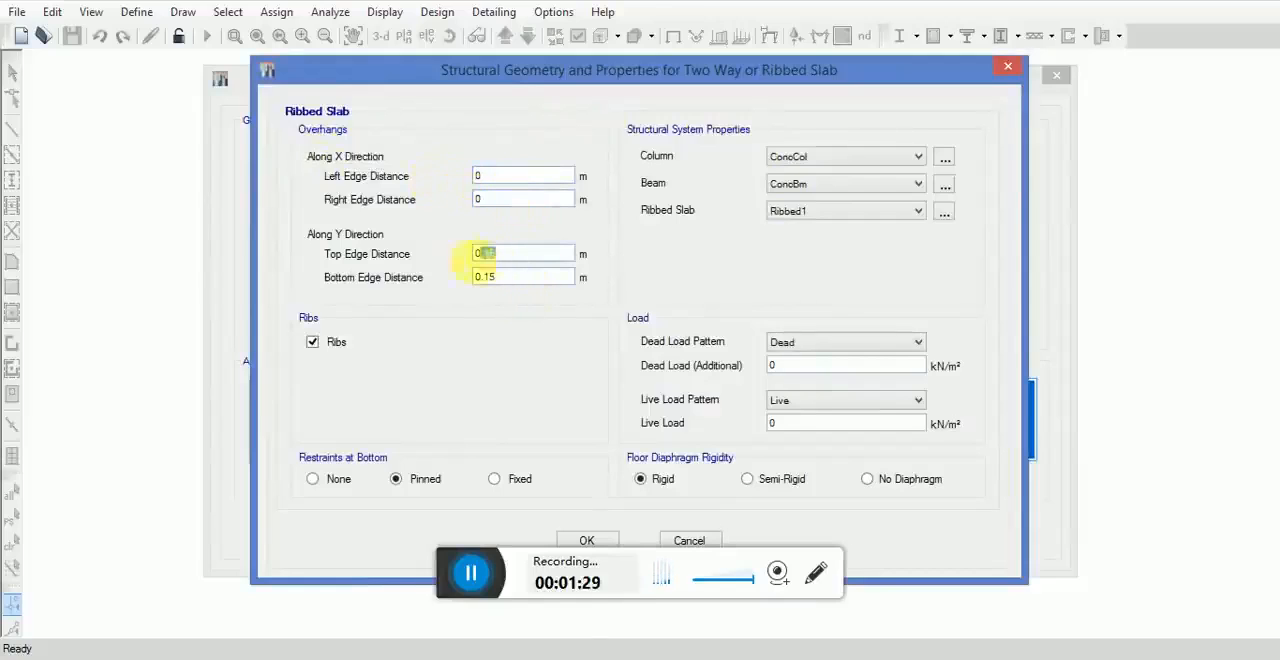
type("0")
double_click(486, 277)
type("0")
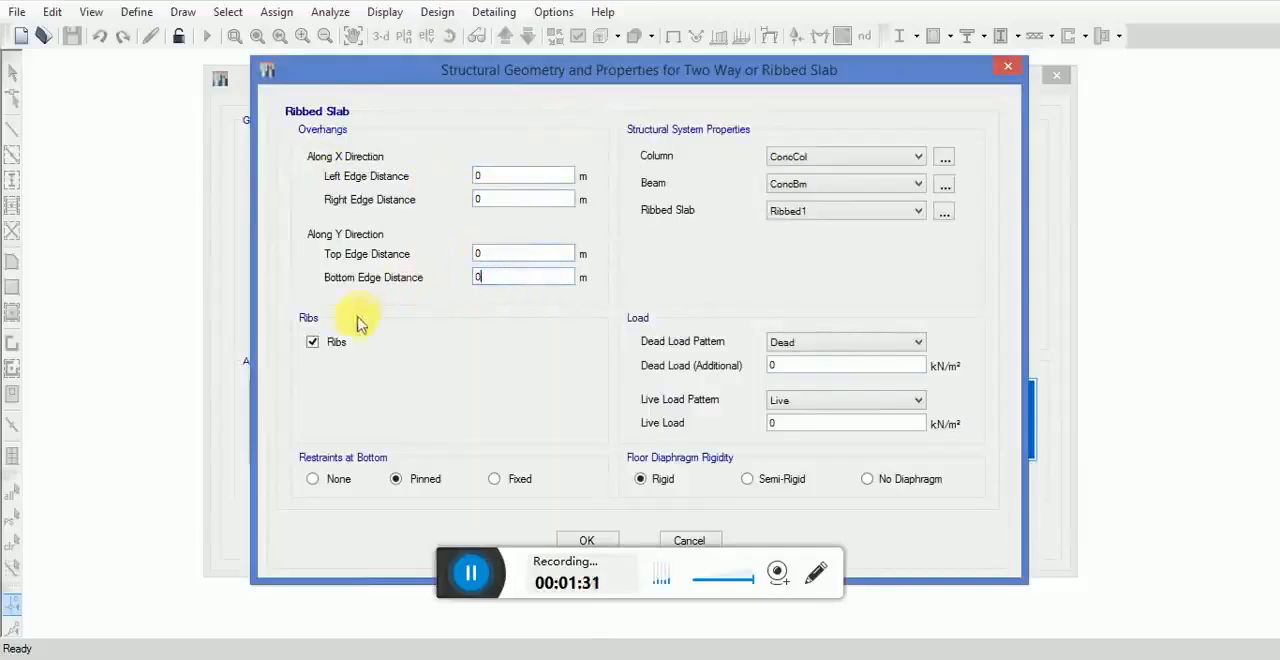
Step: Turn off the slab ribs and set the additional dead load to 0.2 kN/m² and the live load to 0.25 kN/m²
left_click(312, 342)
left_click(795, 365)
type(".2")
left_click(787, 423)
type(".25")
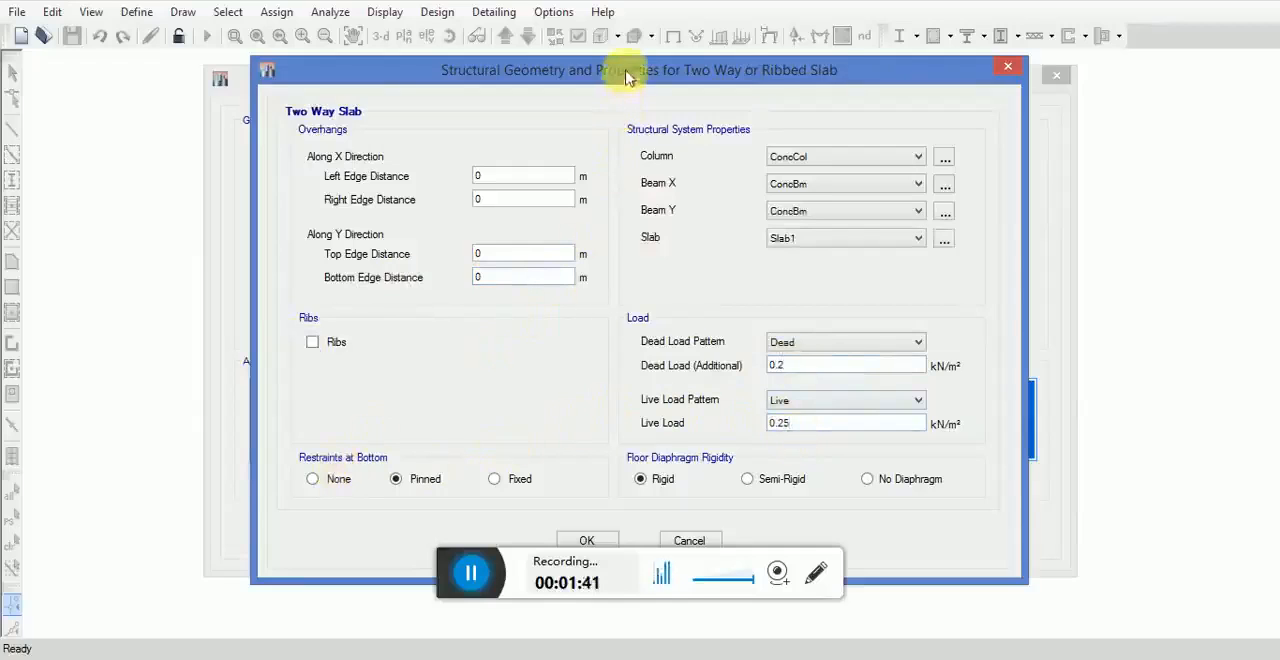
Step: Set the bottom restraints to Fixed and generate the model from the template
left_click_drag(626, 72, 626, 46)
left_click(494, 454)
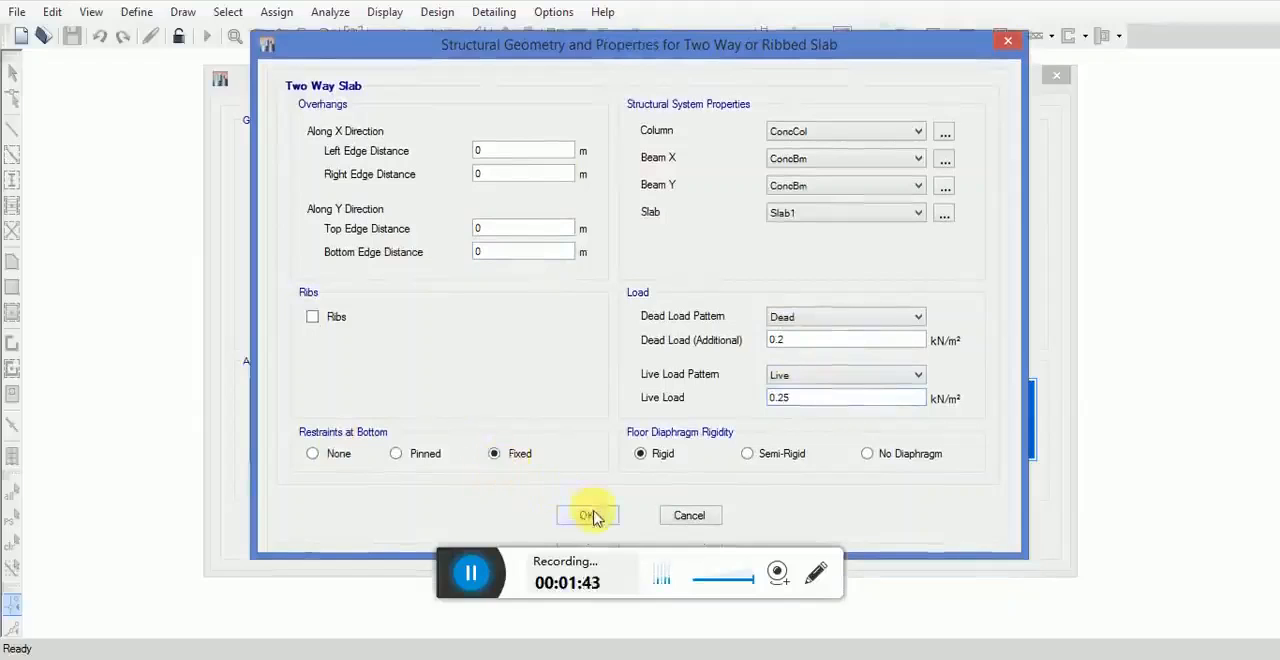
left_click(587, 515)
left_click(589, 532)
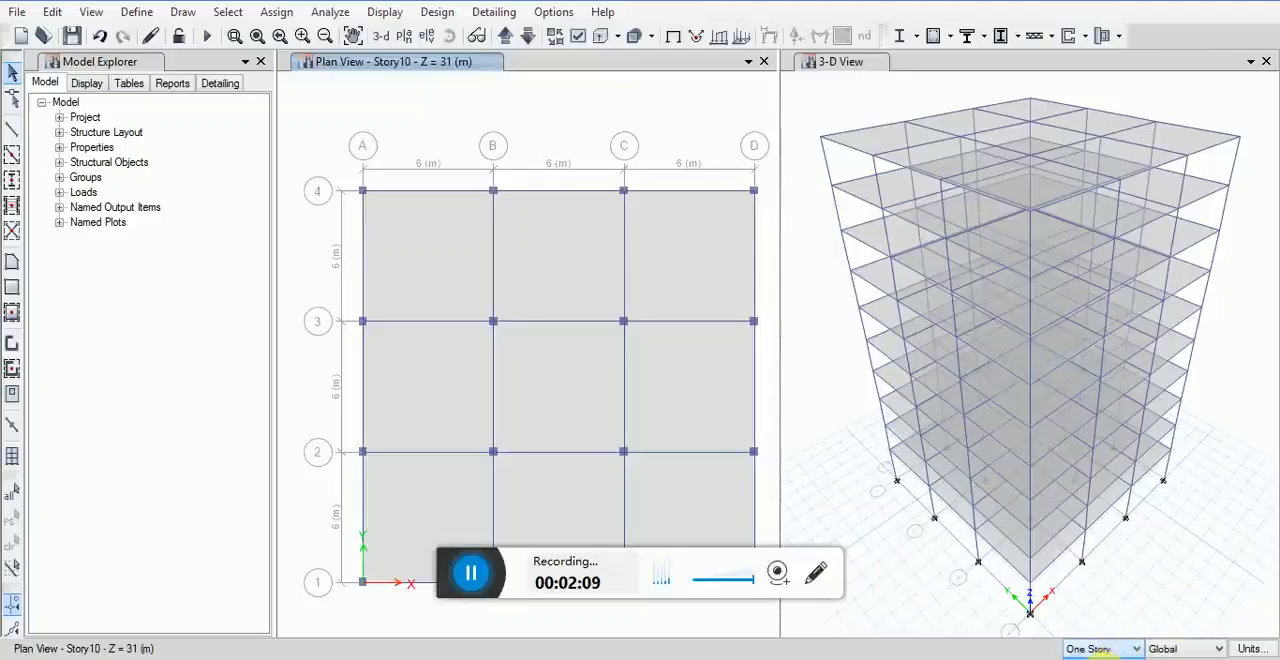
Step: Switch the story scope to All Stories and set the consistent units to cm for length and kgf for force
scroll(1110, 650, "down", 1)
left_click(1256, 649)
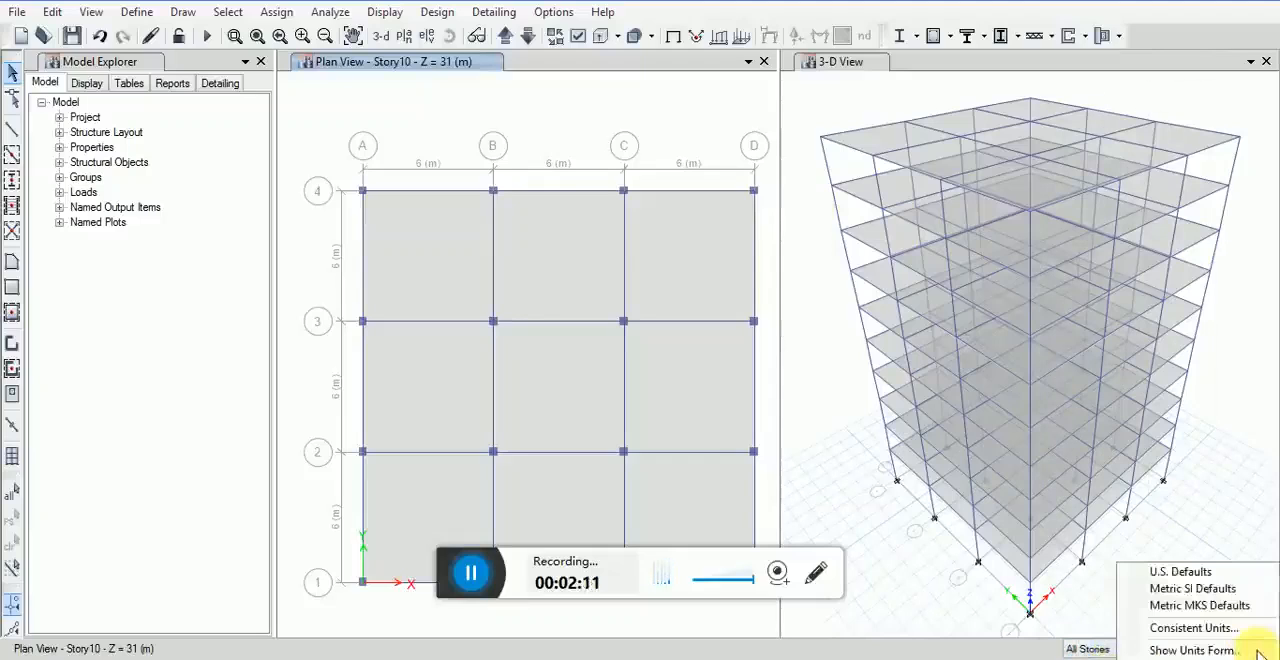
left_click(1140, 627)
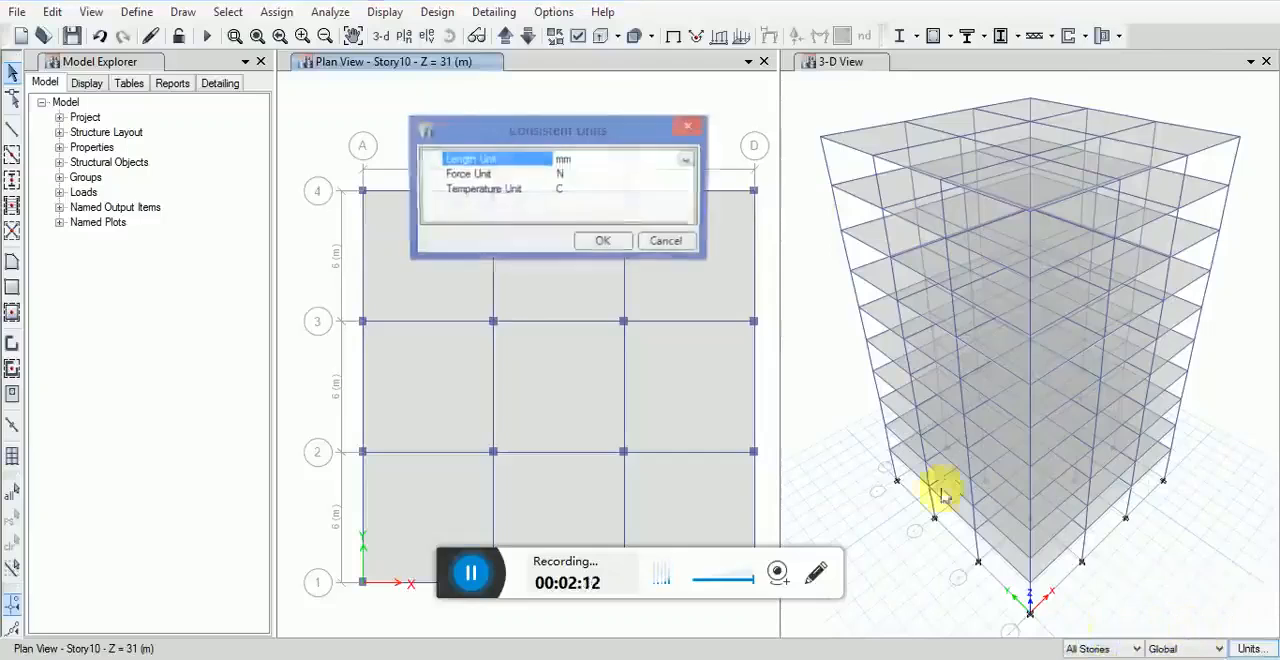
left_click(686, 165)
left_click(562, 230)
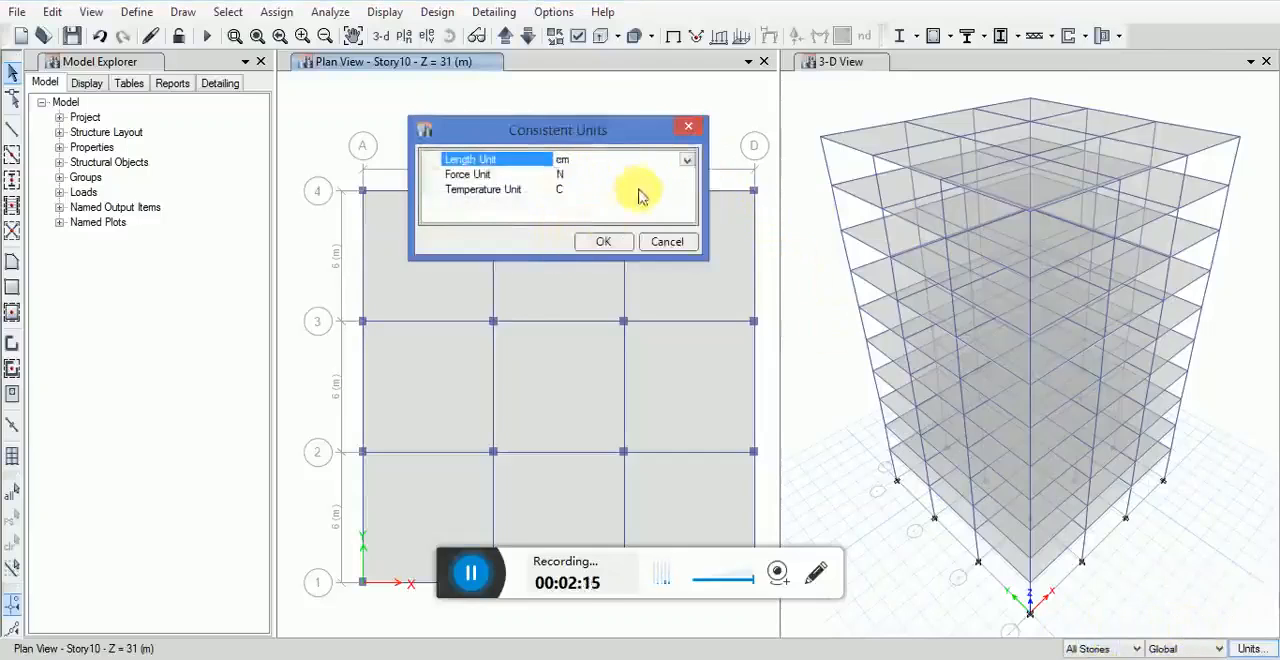
left_click(640, 190)
left_click(681, 175)
left_click(686, 175)
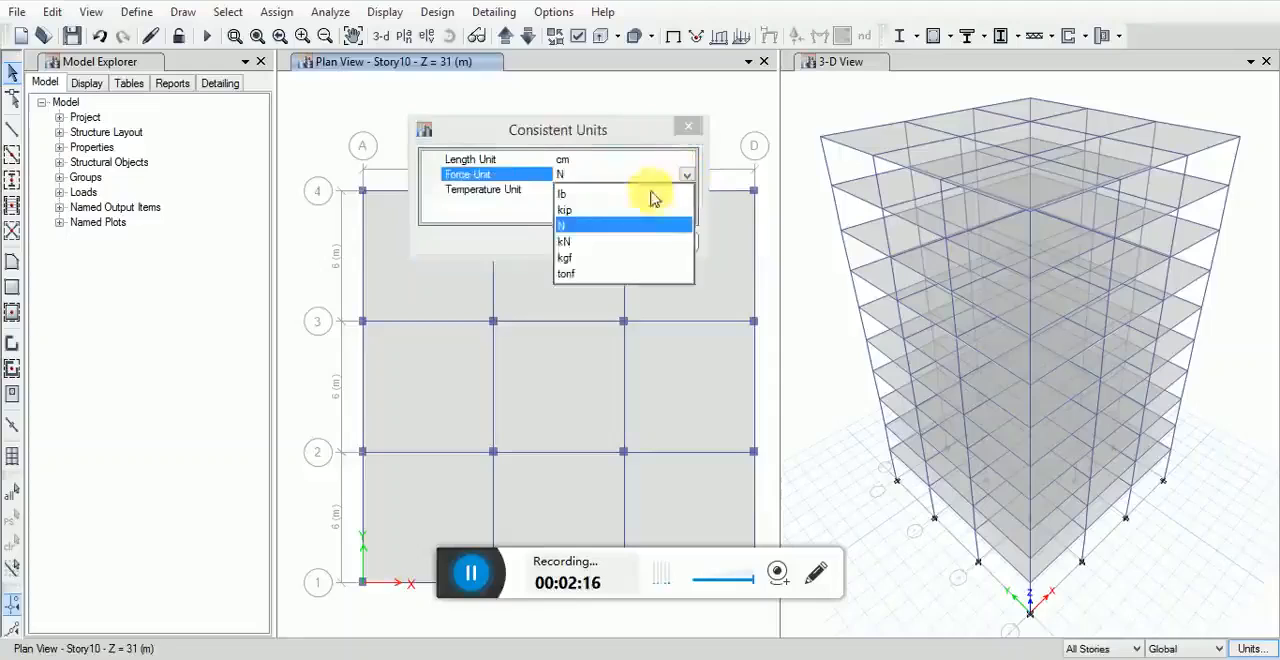
left_click(572, 251)
left_click(588, 241)
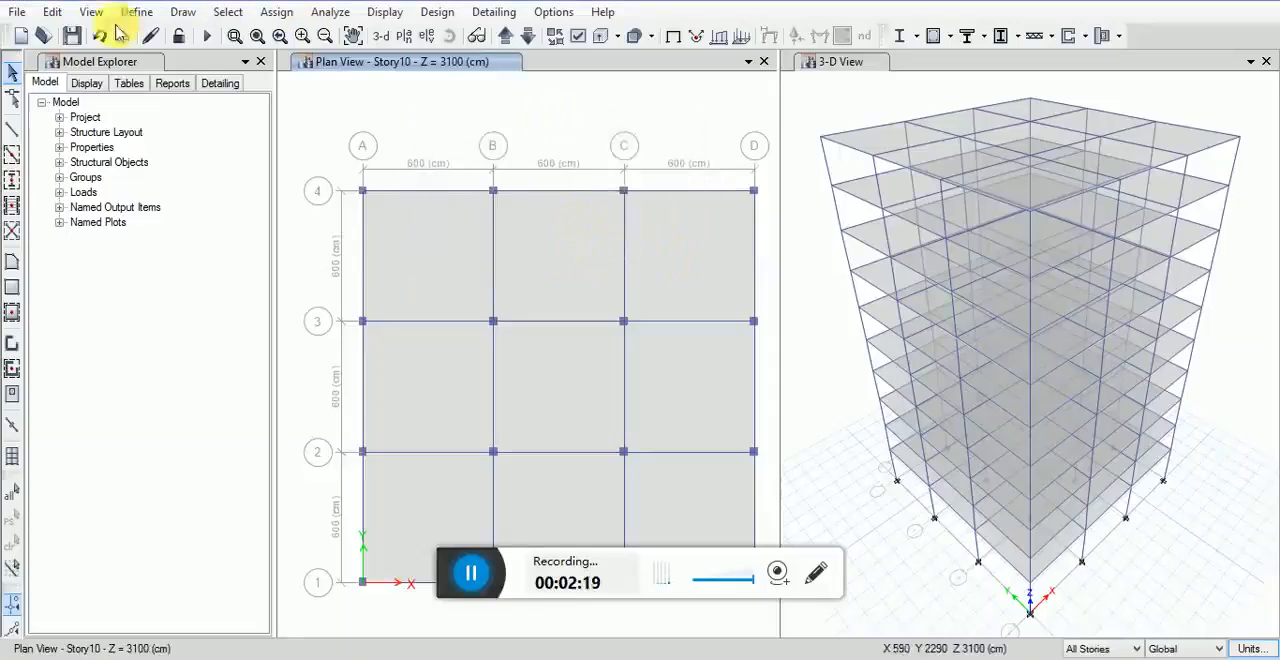
Step: Open the 4000Psi material definition for modification and rename the material CONCRETE M
left_click(146, 18)
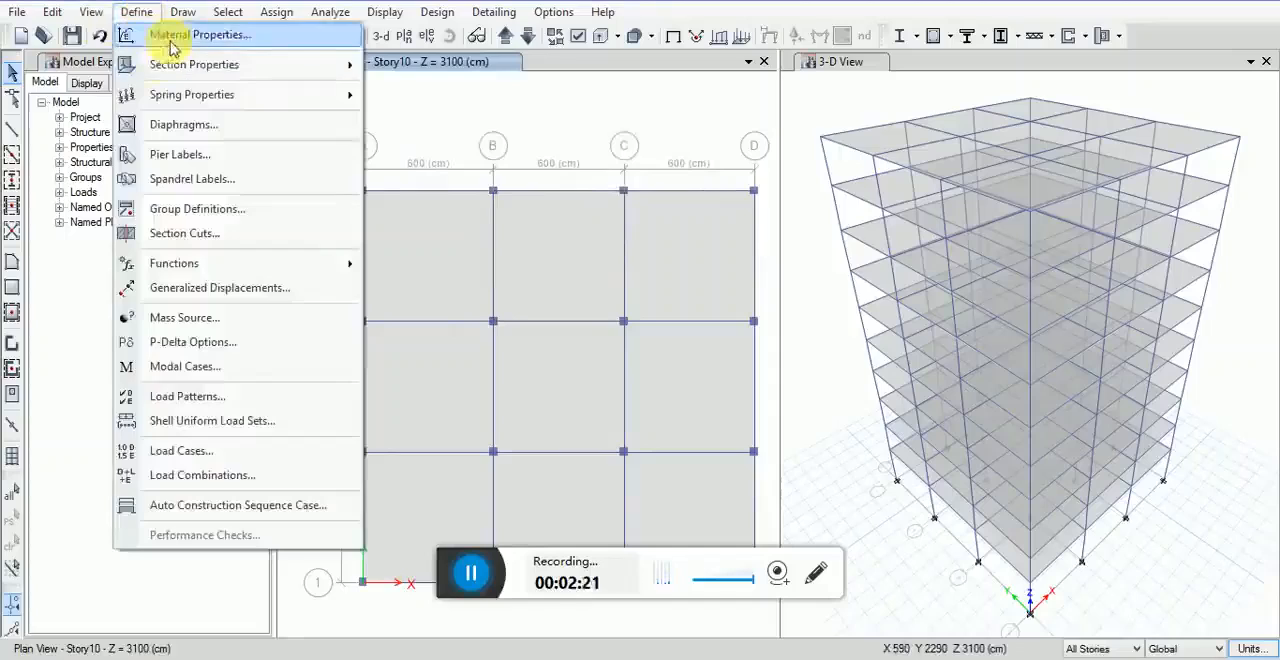
left_click(163, 31)
left_click(473, 237)
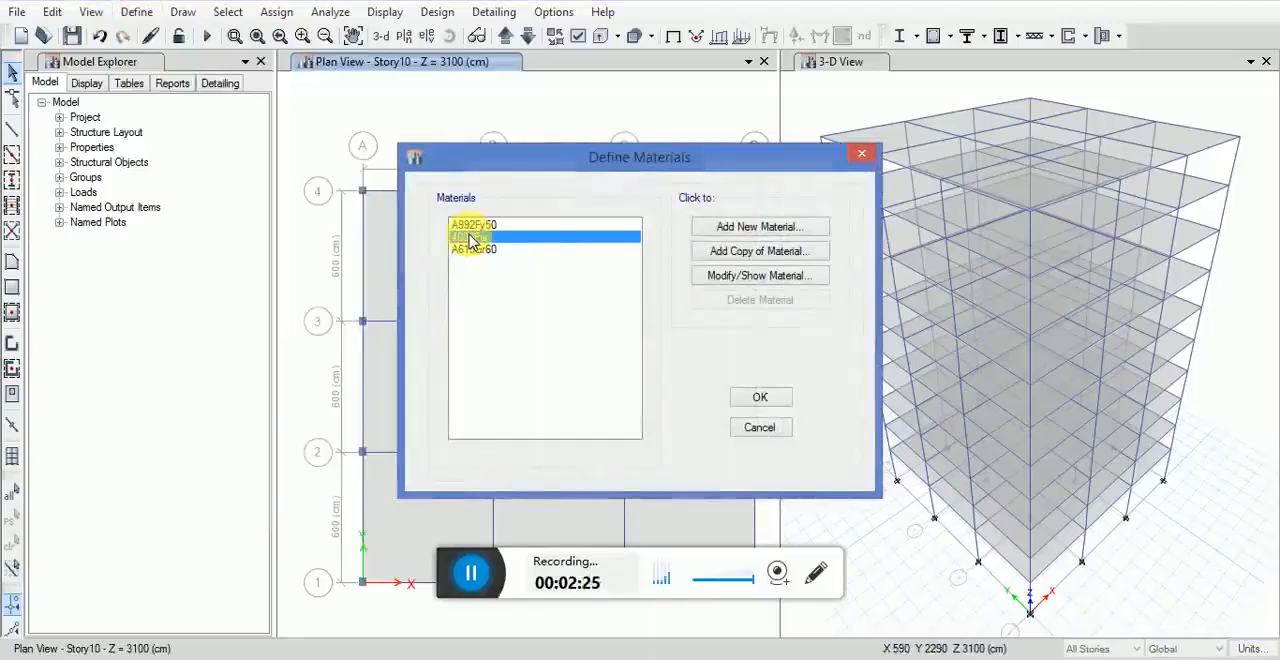
left_click(745, 229)
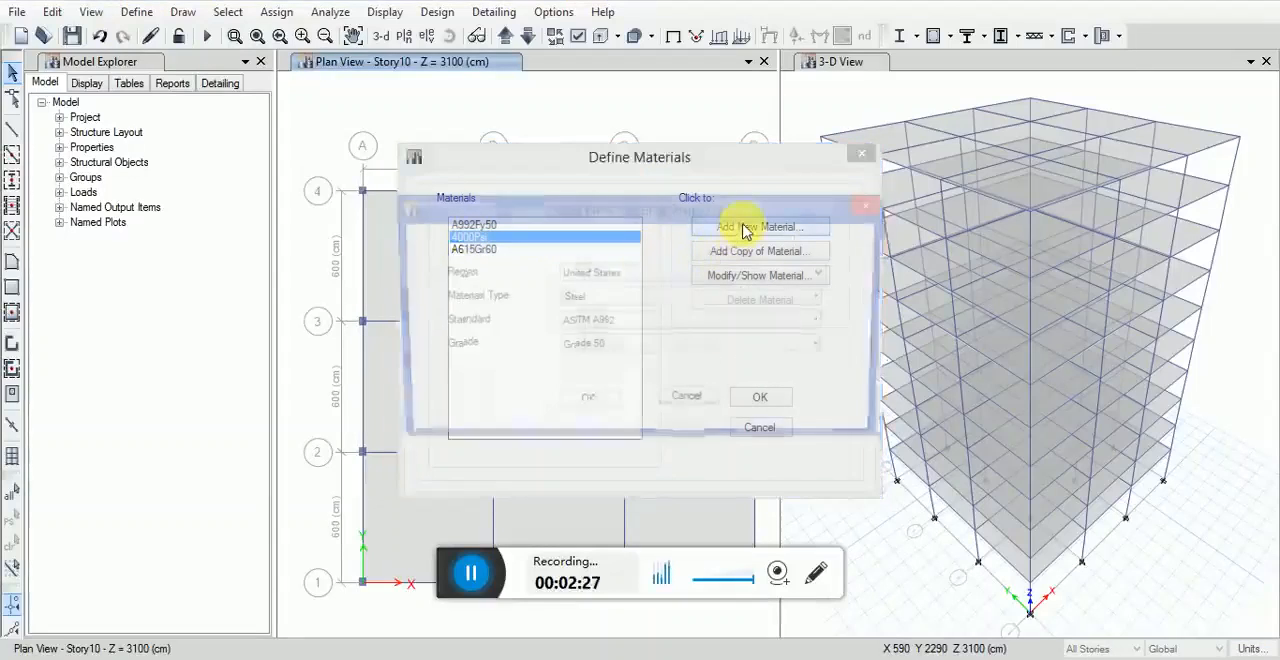
left_click(873, 215)
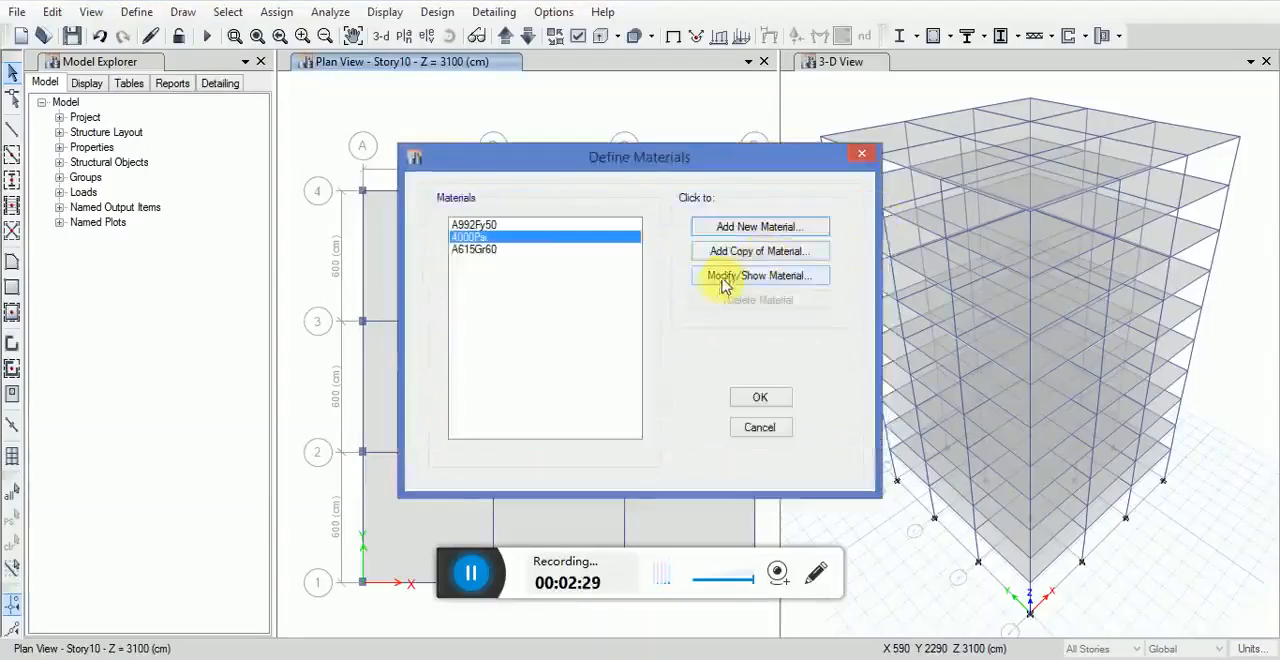
left_click(722, 286)
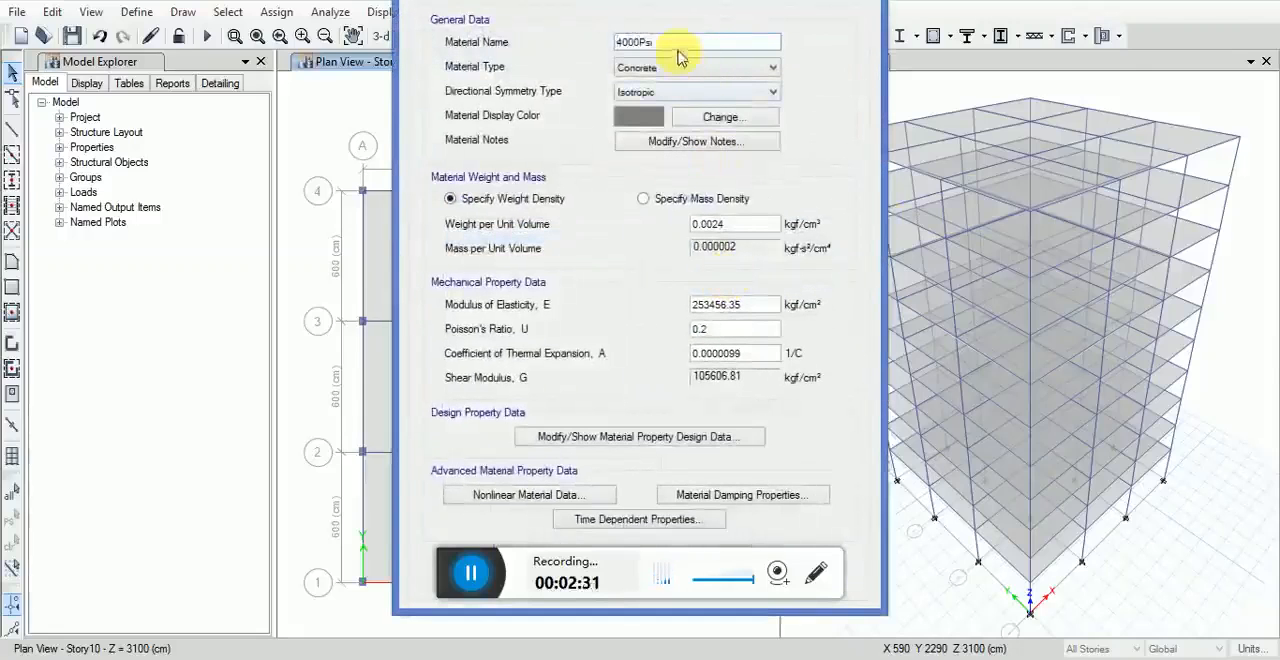
type("c")
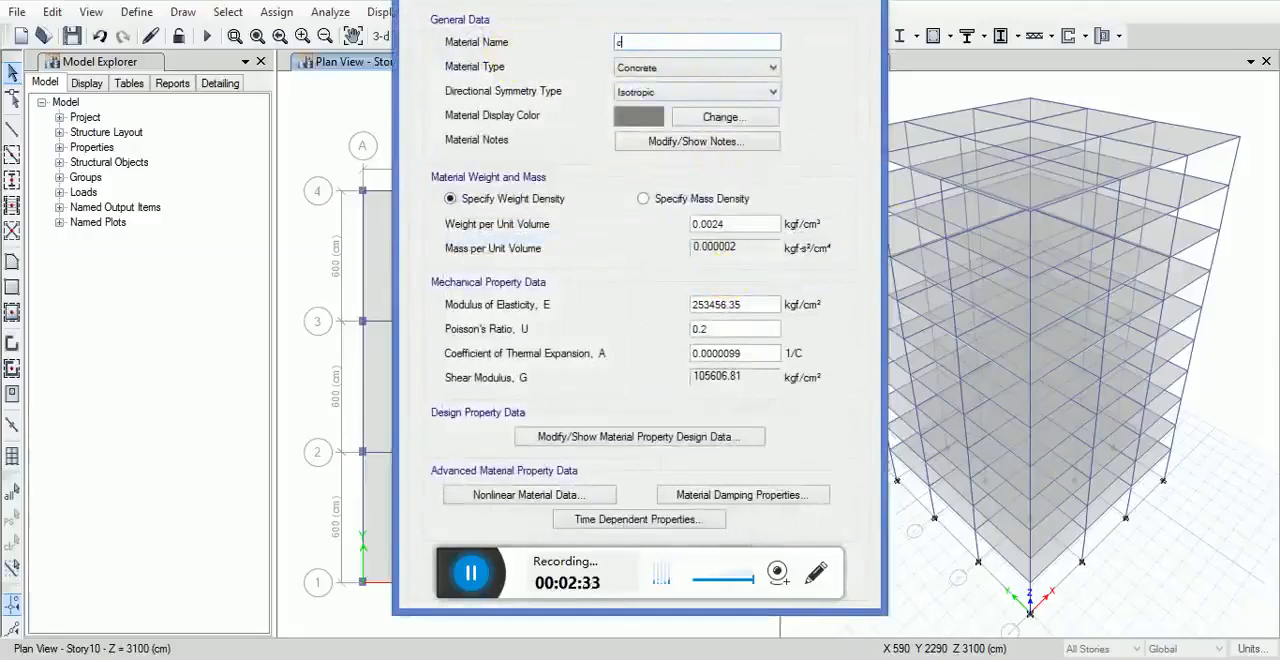
type("oncr")
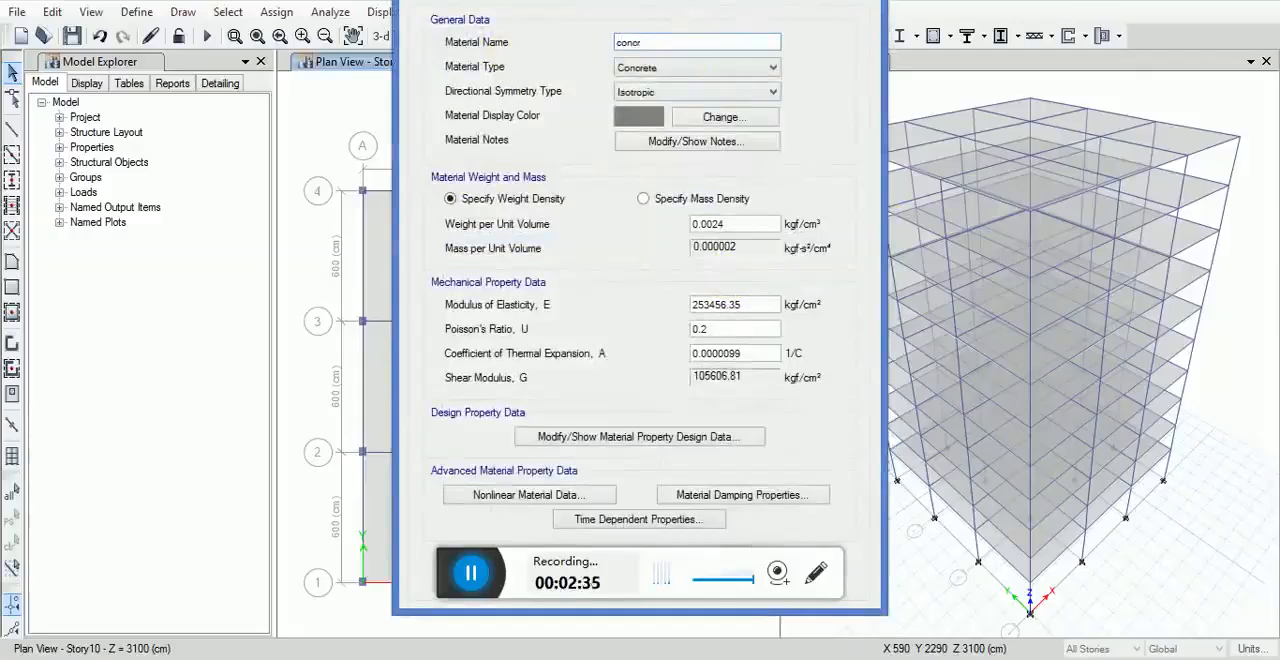
key("BackSpace")
key("BackSpace")
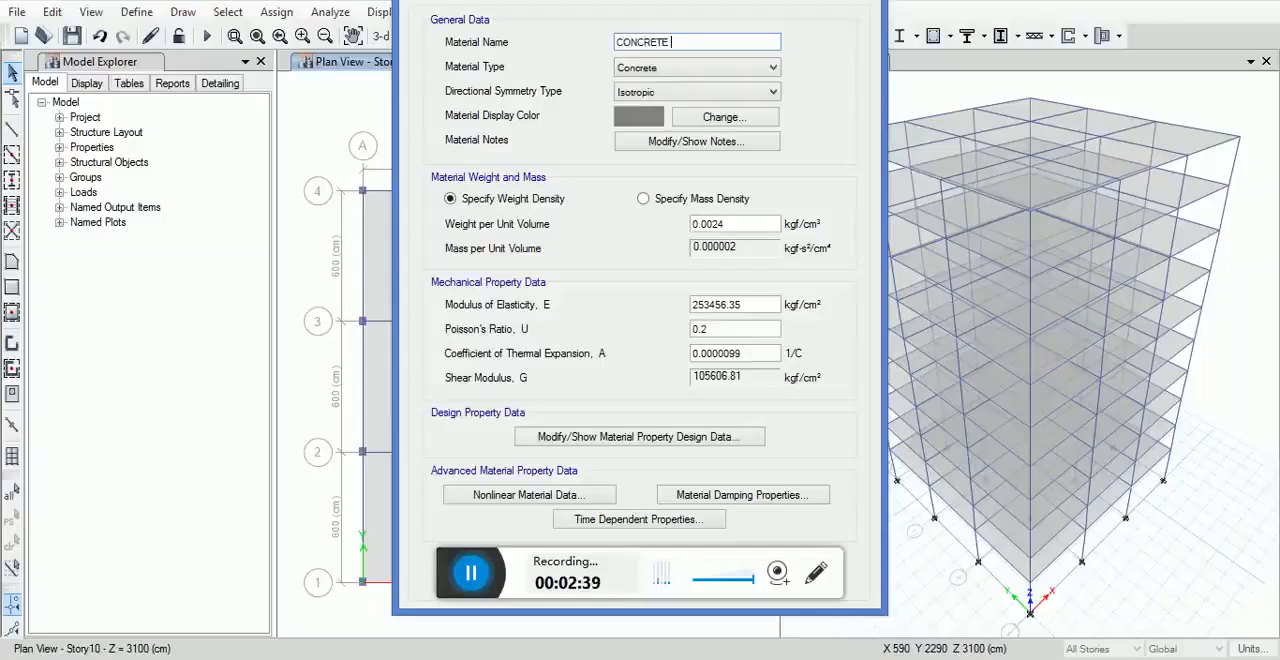
Step: Change the concrete material's display color to cyan and accept the material definitions
left_click(650, 117)
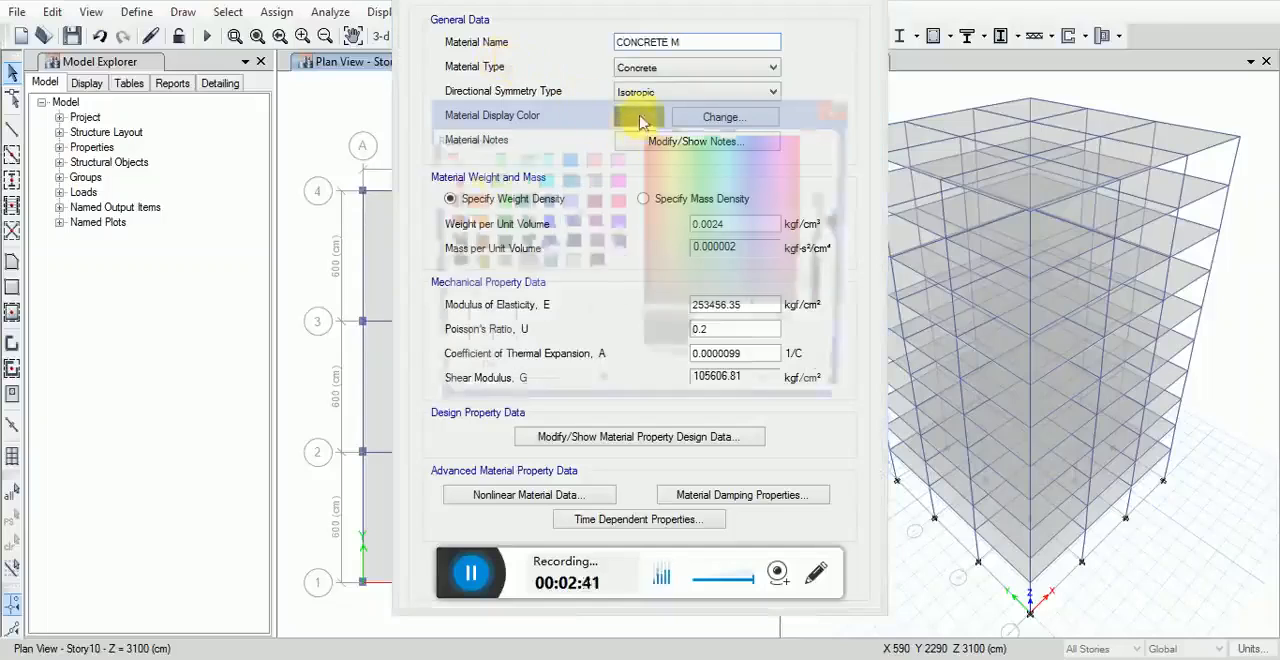
left_click(545, 180)
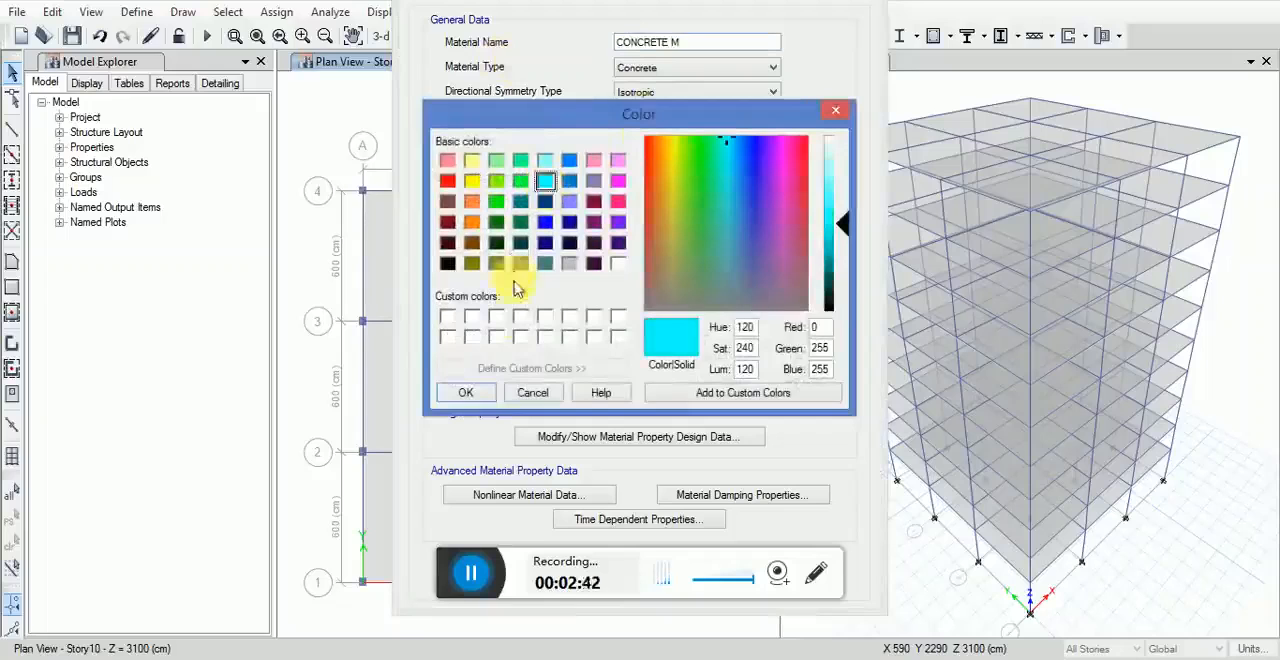
left_click(478, 392)
left_click_drag(557, 3, 317, 12)
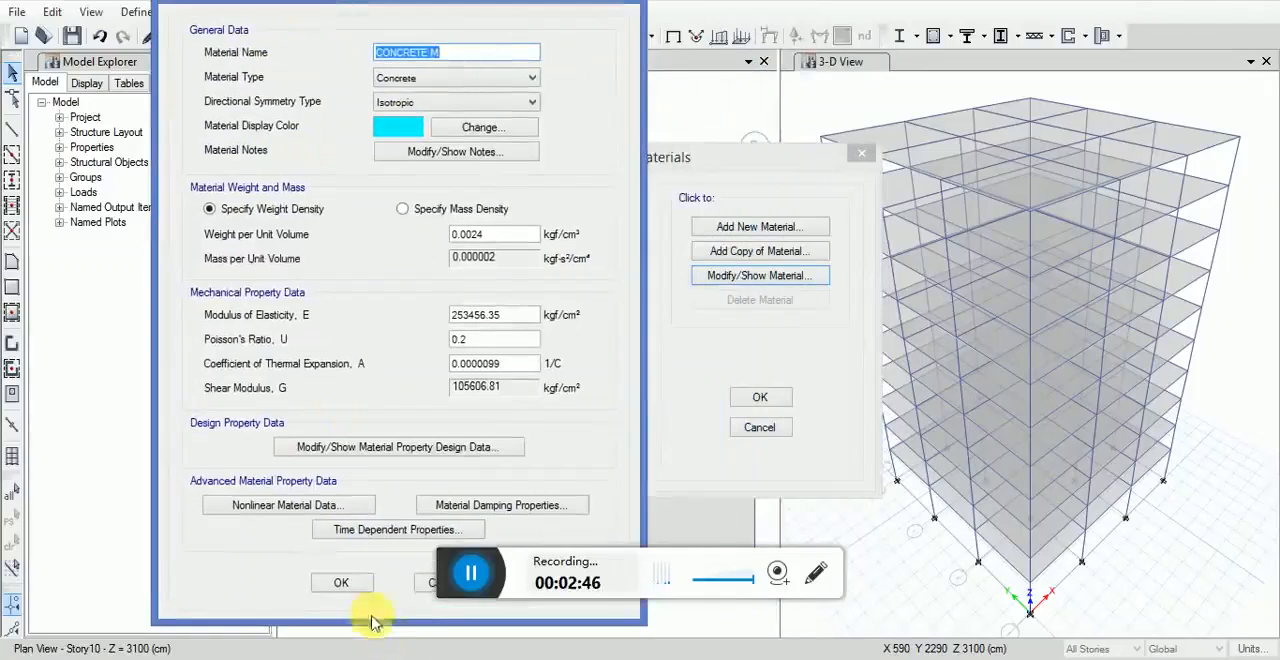
left_click(341, 582)
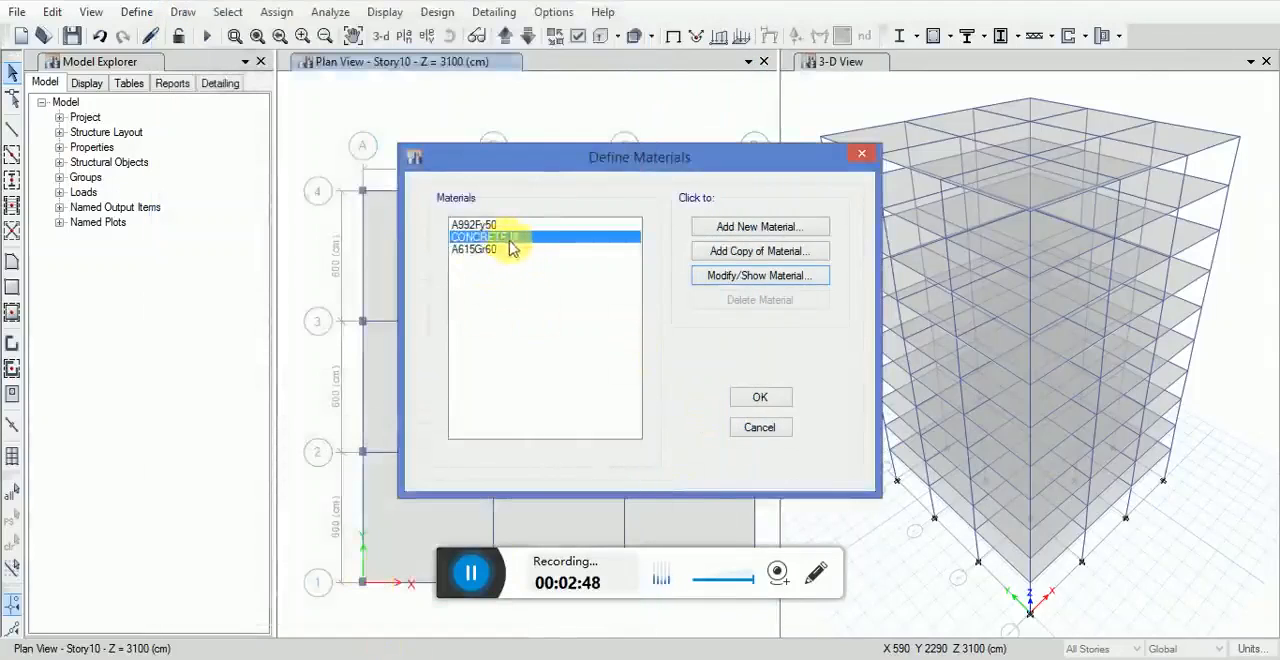
left_click(760, 398)
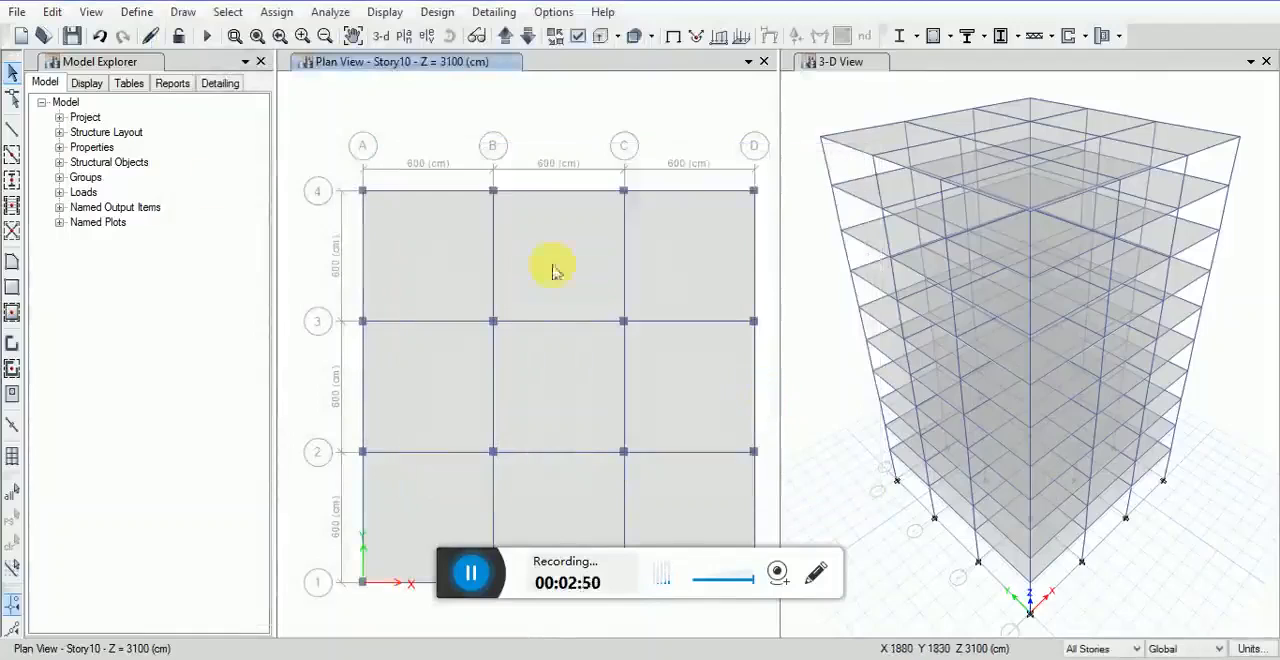
Step: Add a new concrete rectangular frame section and name it BEAM BB 30X60
middle_click_drag(523, 374, 518, 350)
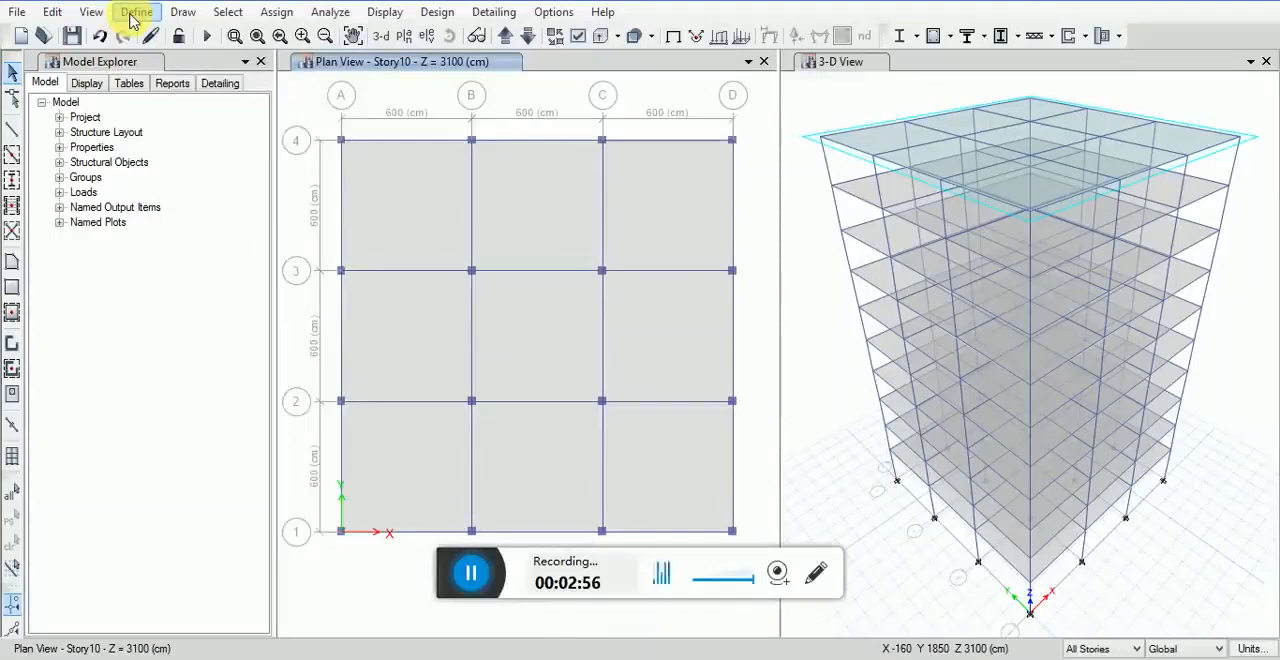
left_click(135, 14)
mouse_move(290, 70)
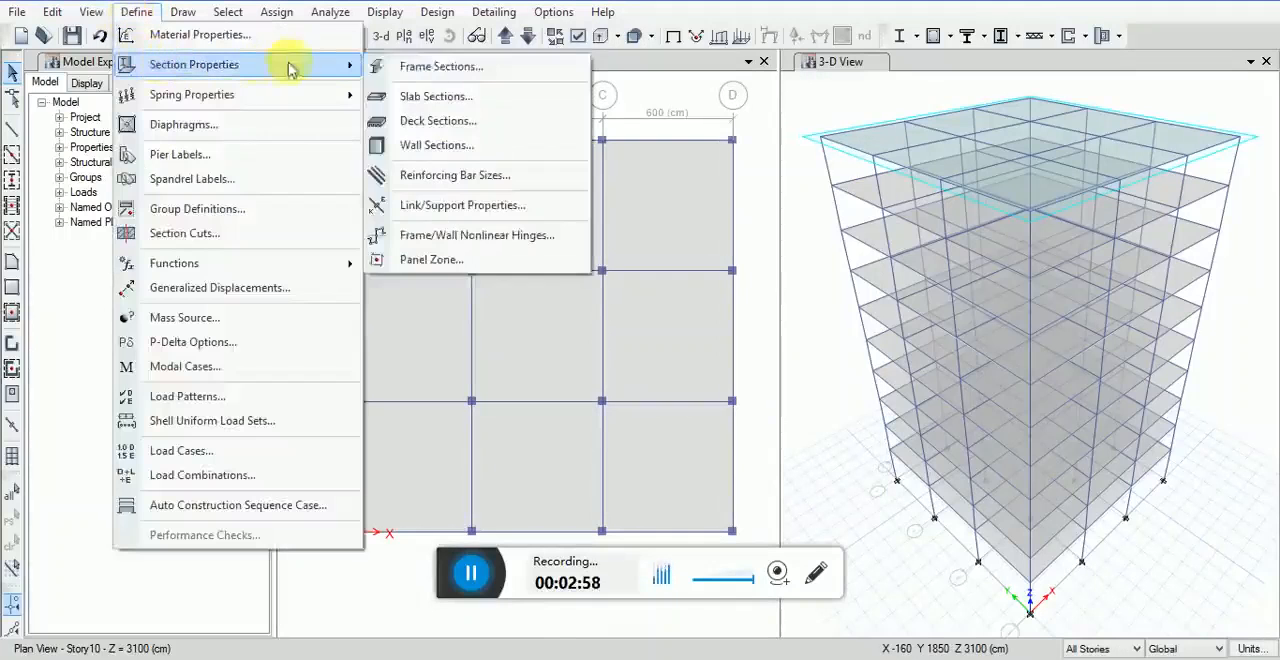
left_click(414, 64)
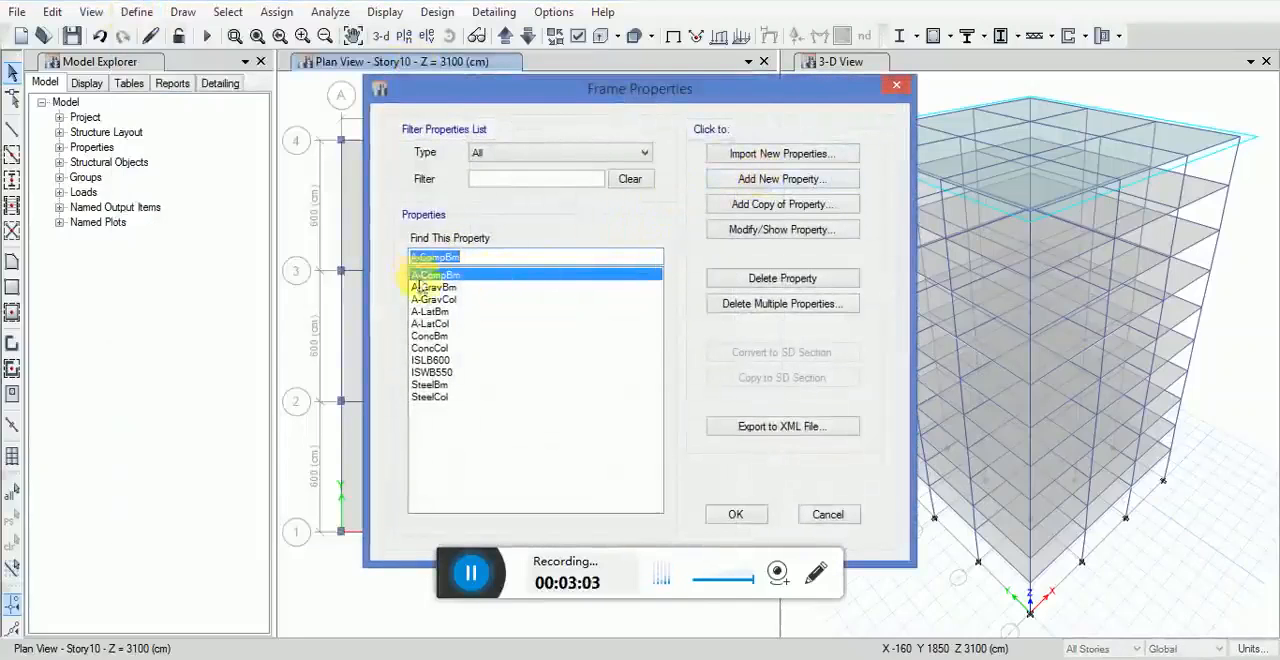
left_click(780, 182)
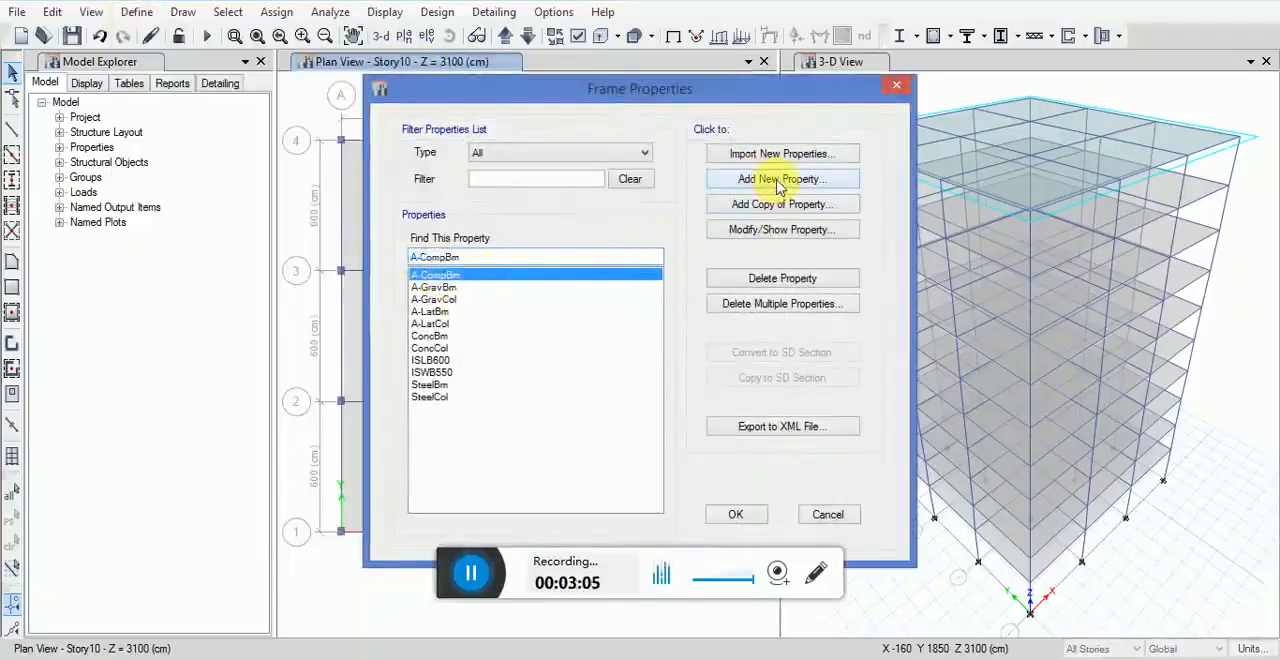
left_click(309, 280)
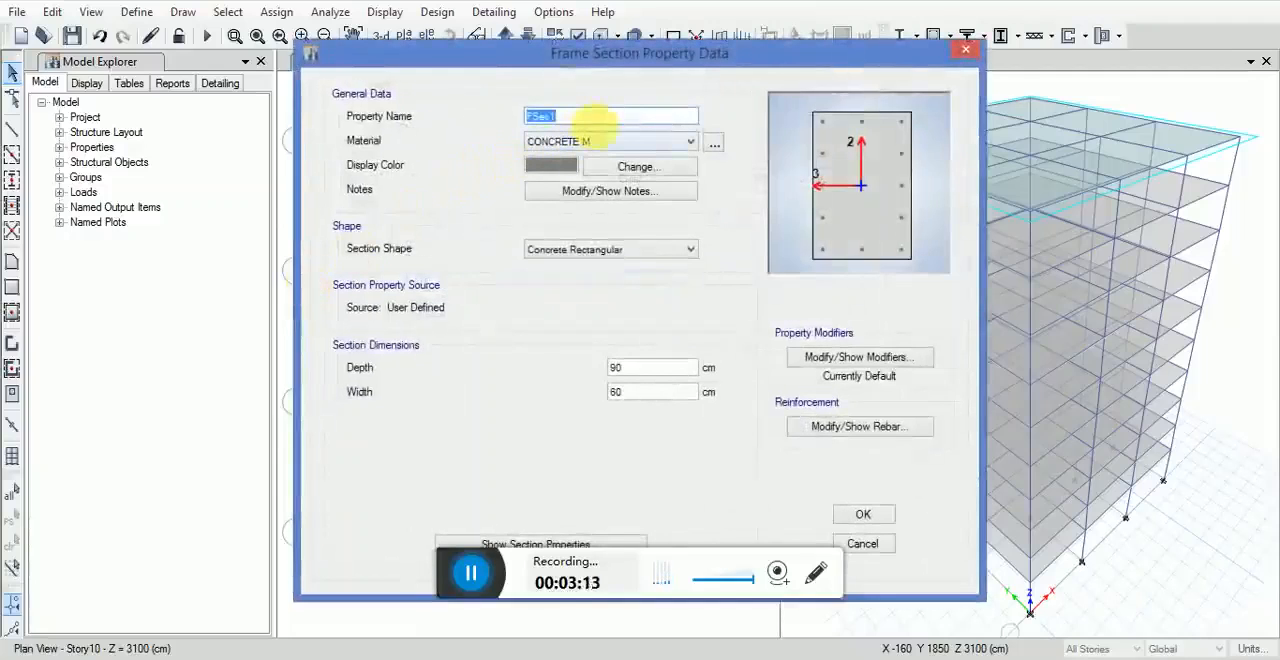
type("BEA")
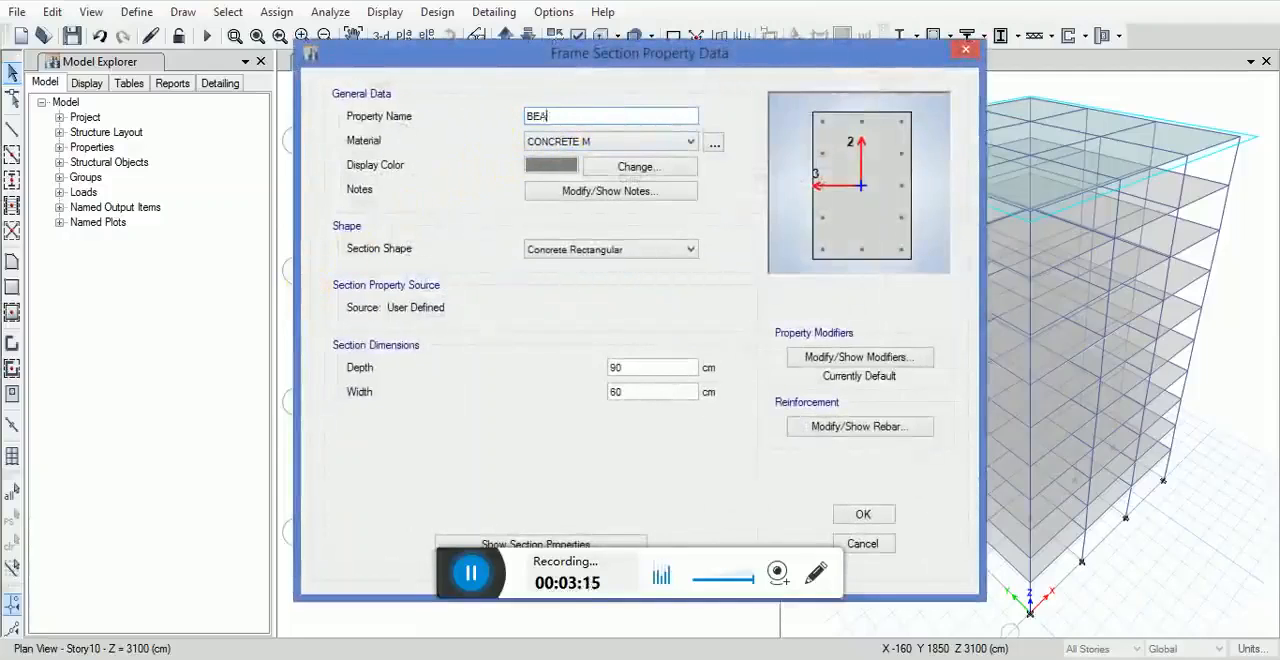
type("M BB 30X60")
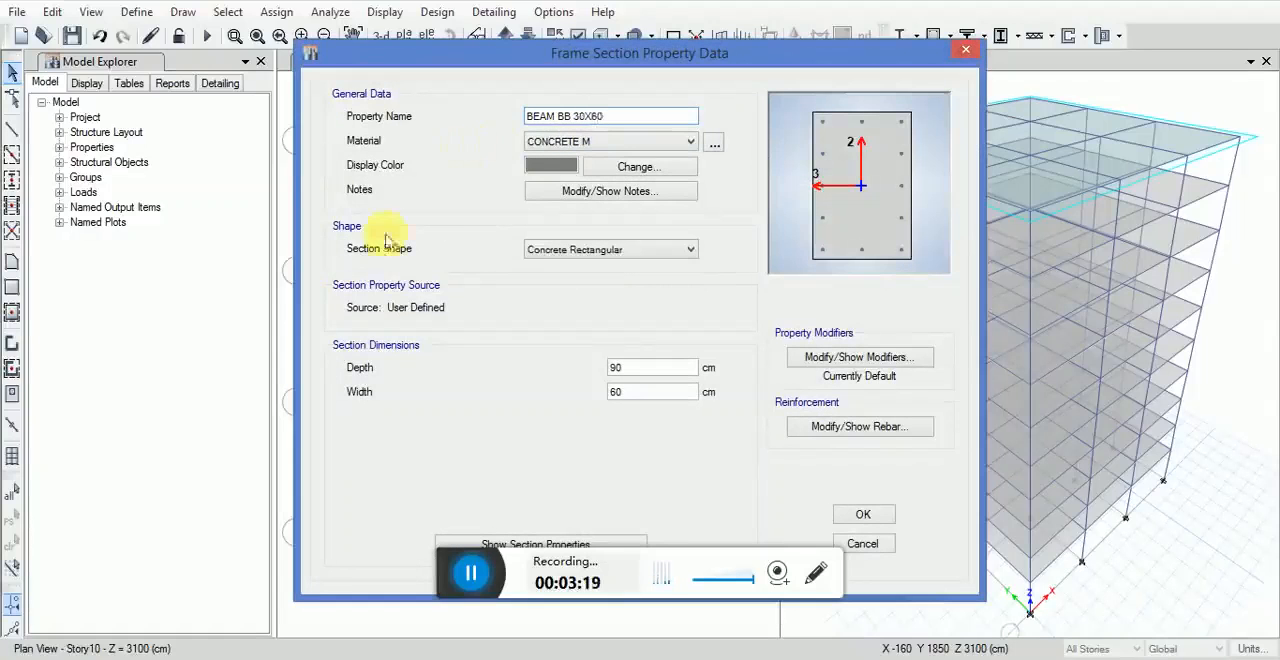
Step: Set the beam section's display color to magenta and its dimensions to 60 cm depth and 30 cm width
left_click(595, 166)
left_click(618, 181)
left_click(466, 392)
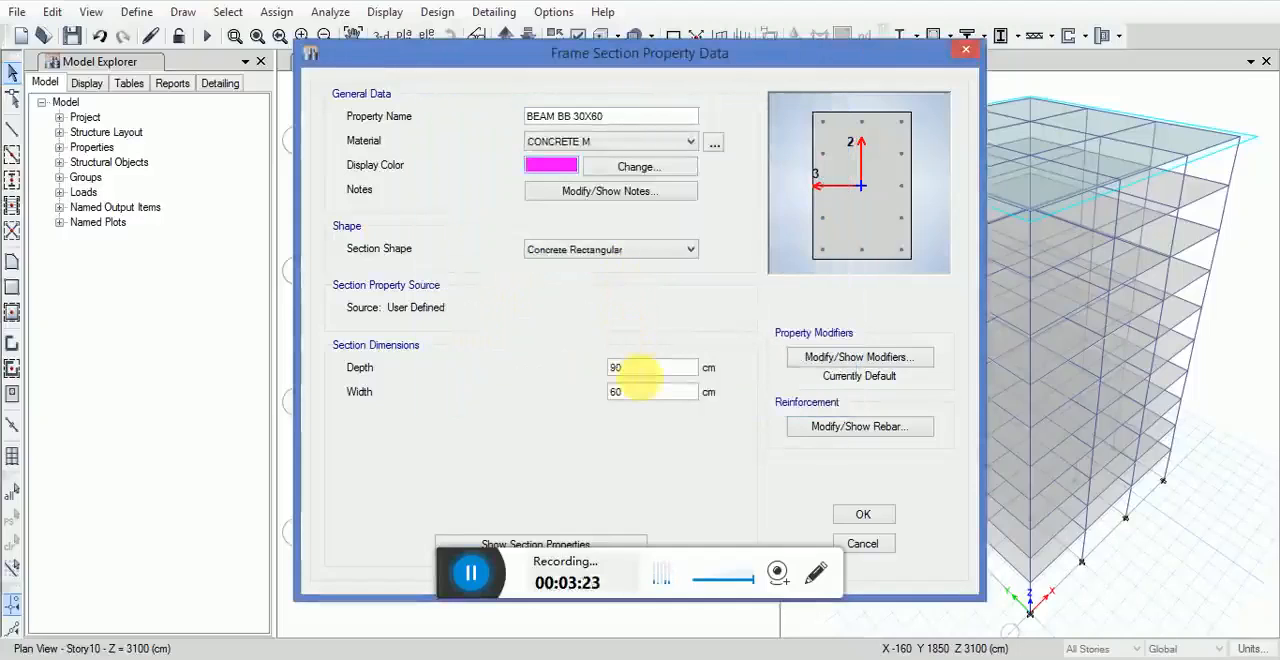
left_click_drag(641, 373, 578, 401)
type("60")
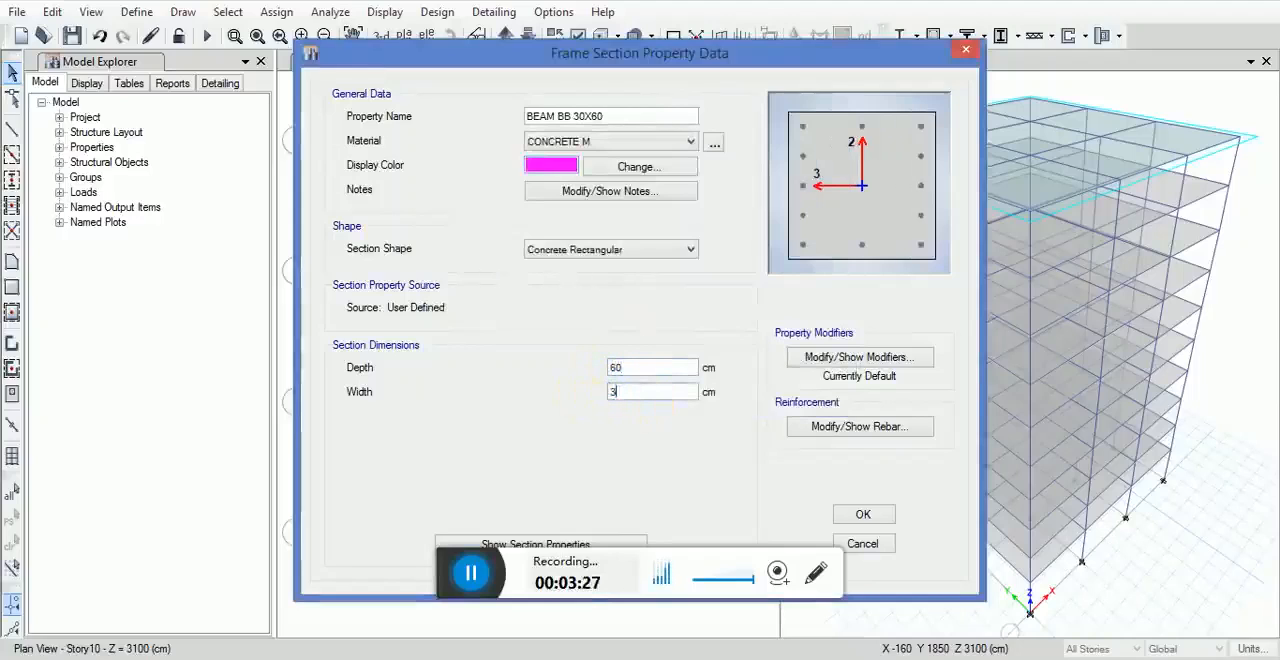
Step: Set the beam's stiffness modifiers to 0.3 for torsional constant and 0.5 for moment of inertia about the 2 and 3 axes
left_click(848, 358)
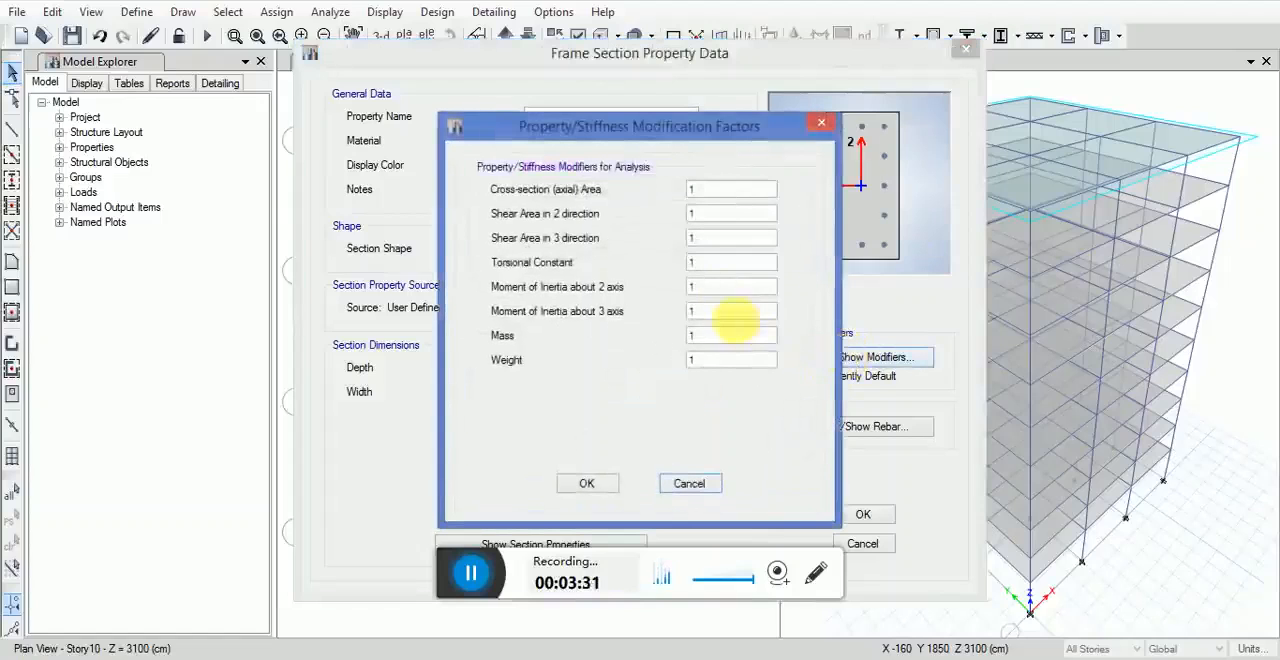
double_click(718, 262)
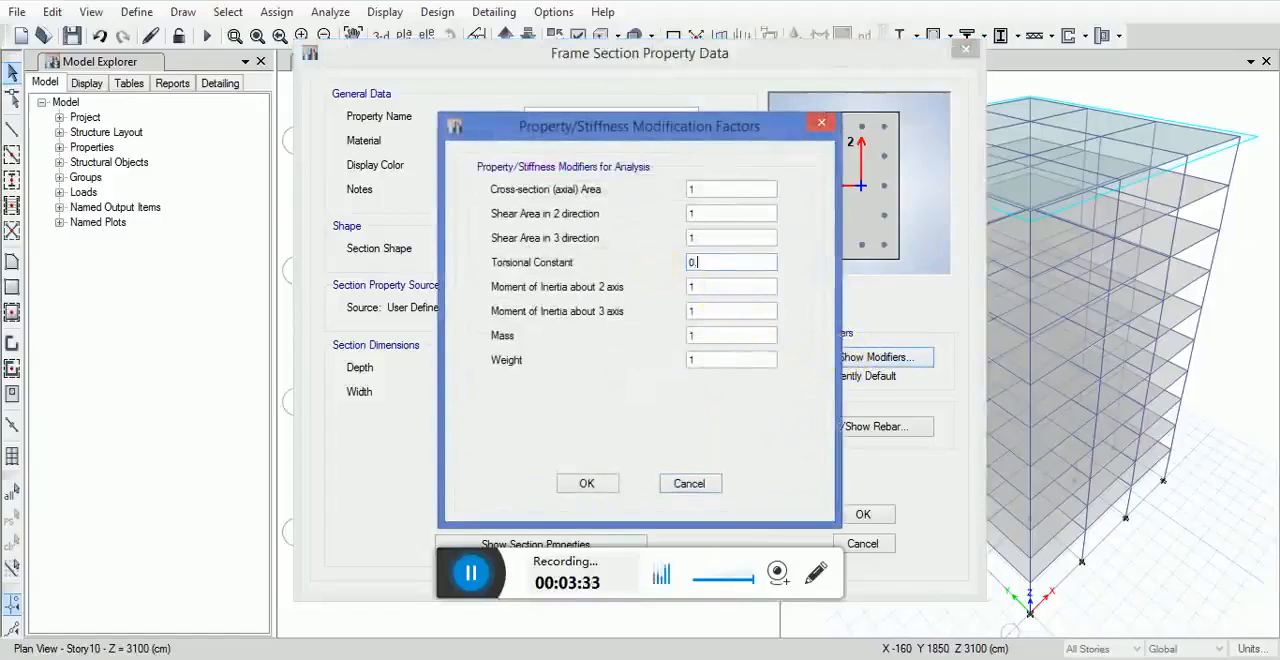
key("Tab")
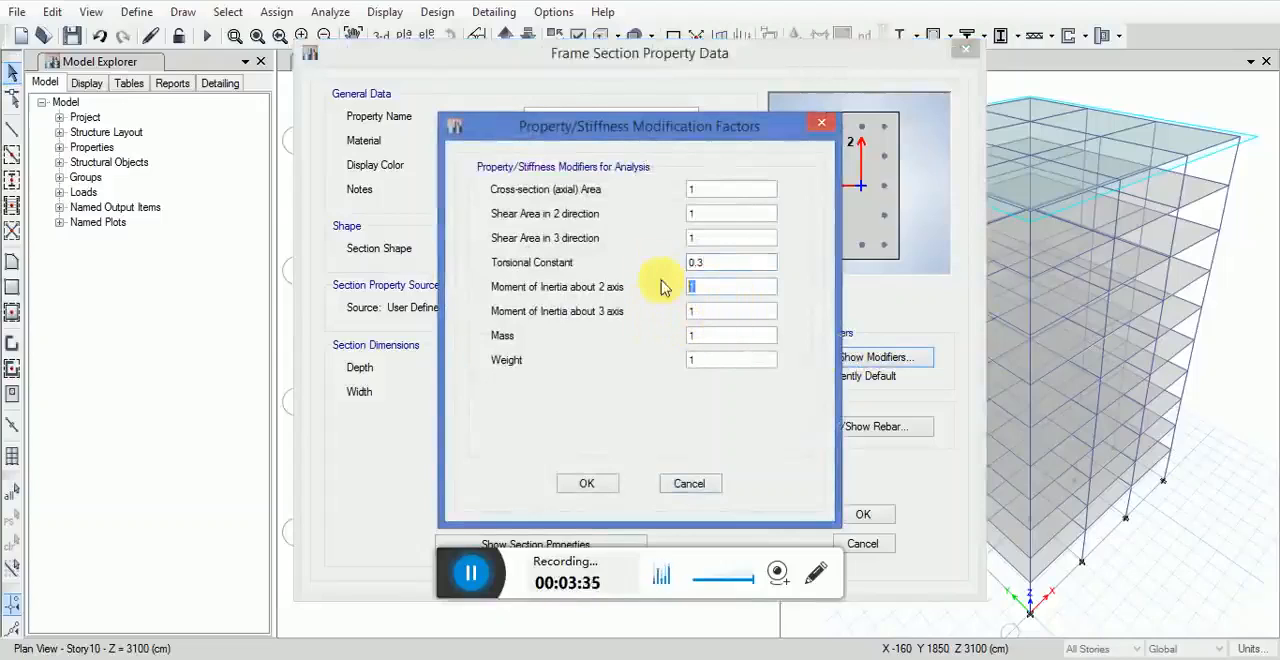
key("Tab")
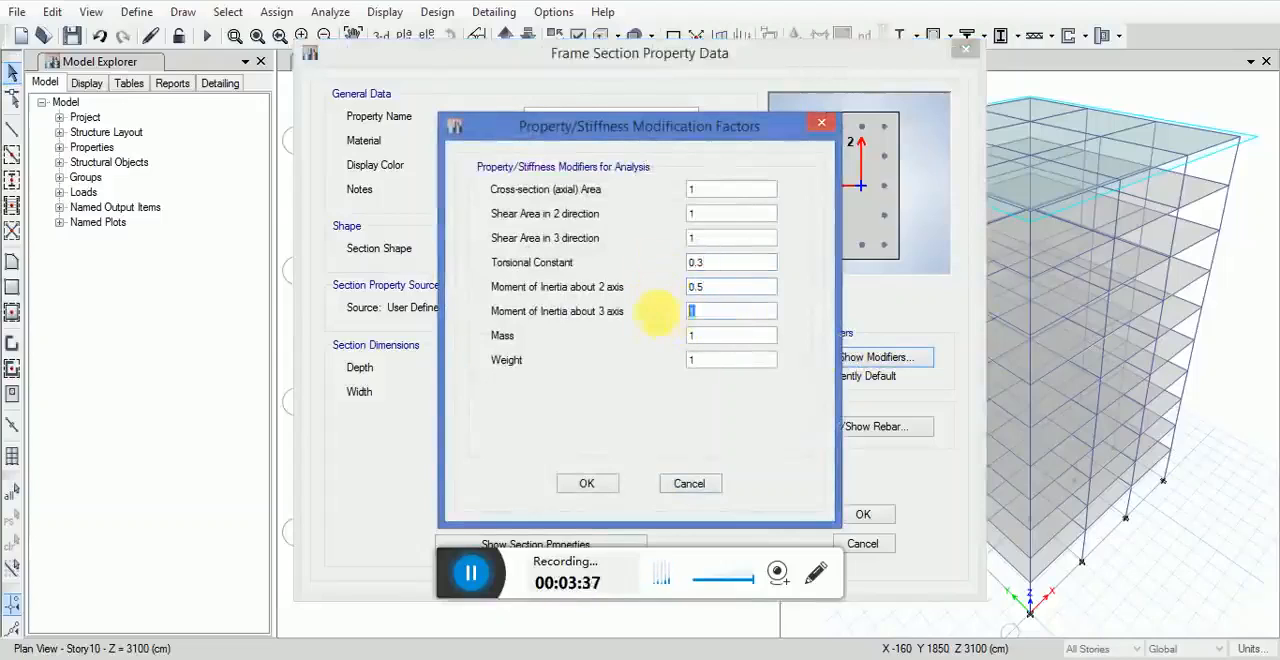
left_click(586, 484)
Step: Set the beam's reinforcement design type to M3 Design Only (Beam) and accept the section definition
left_click(843, 430)
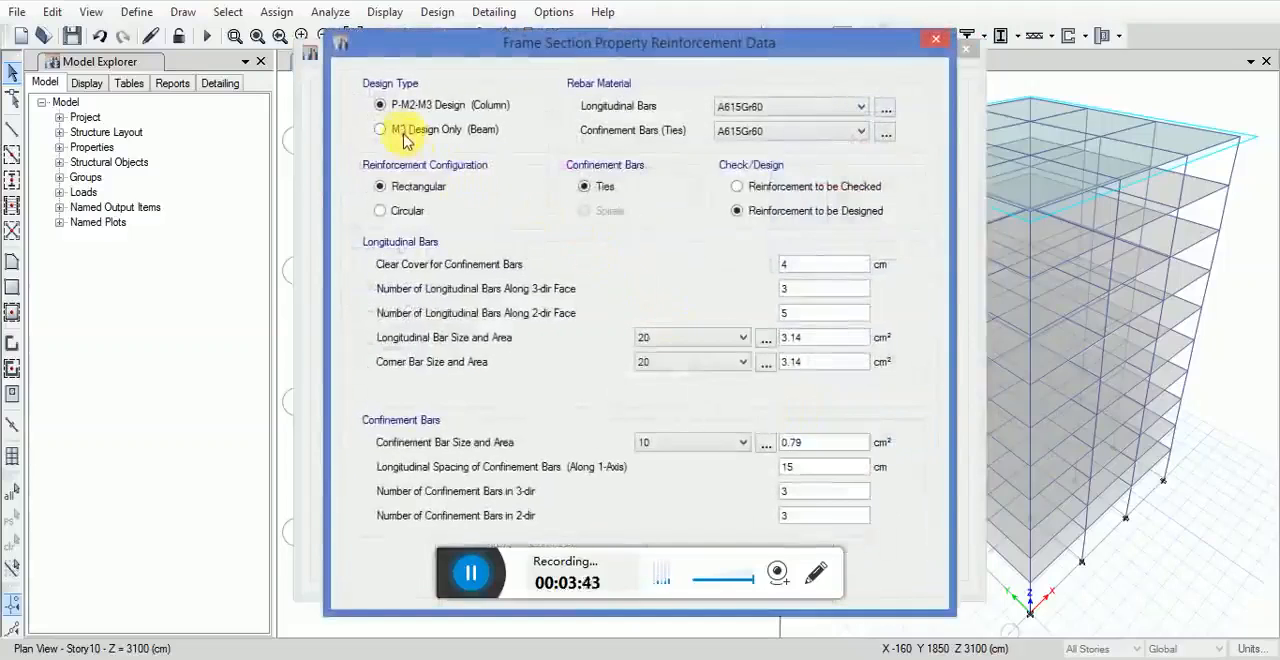
left_click(402, 134)
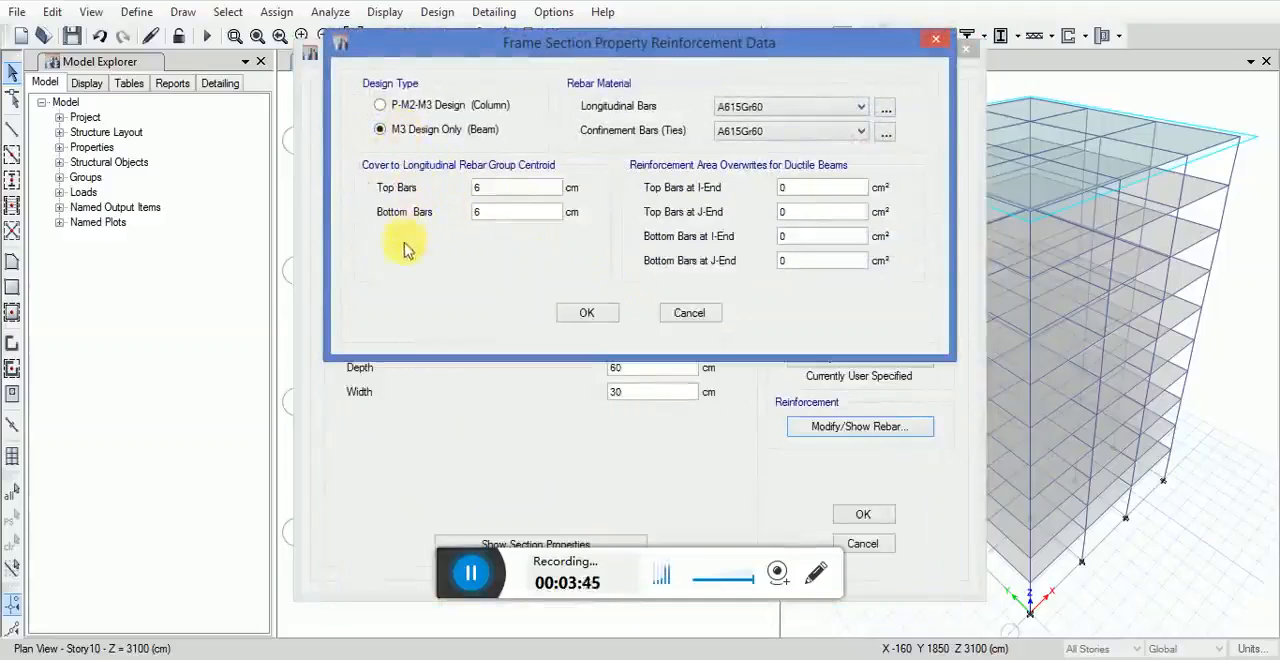
left_click(582, 313)
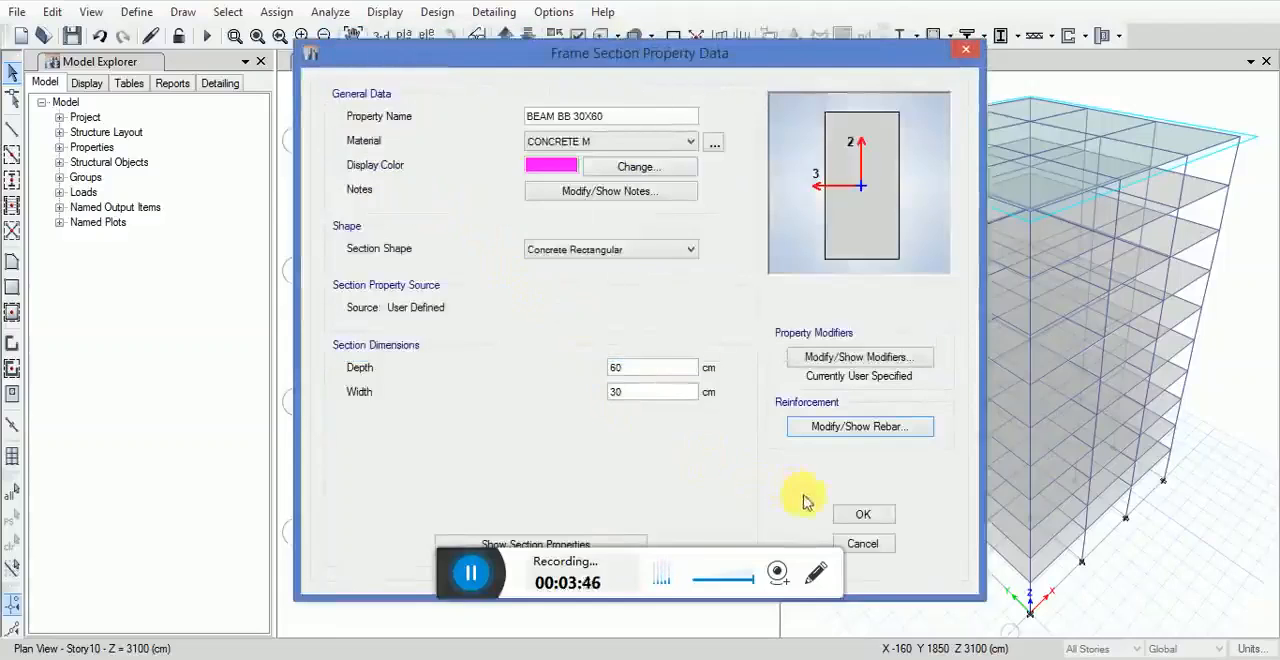
left_click(866, 515)
left_click(739, 514)
Step: Add another concrete rectangular frame section and name it COLUMN CC 50X50
left_click(136, 12)
mouse_move(344, 73)
left_click(398, 68)
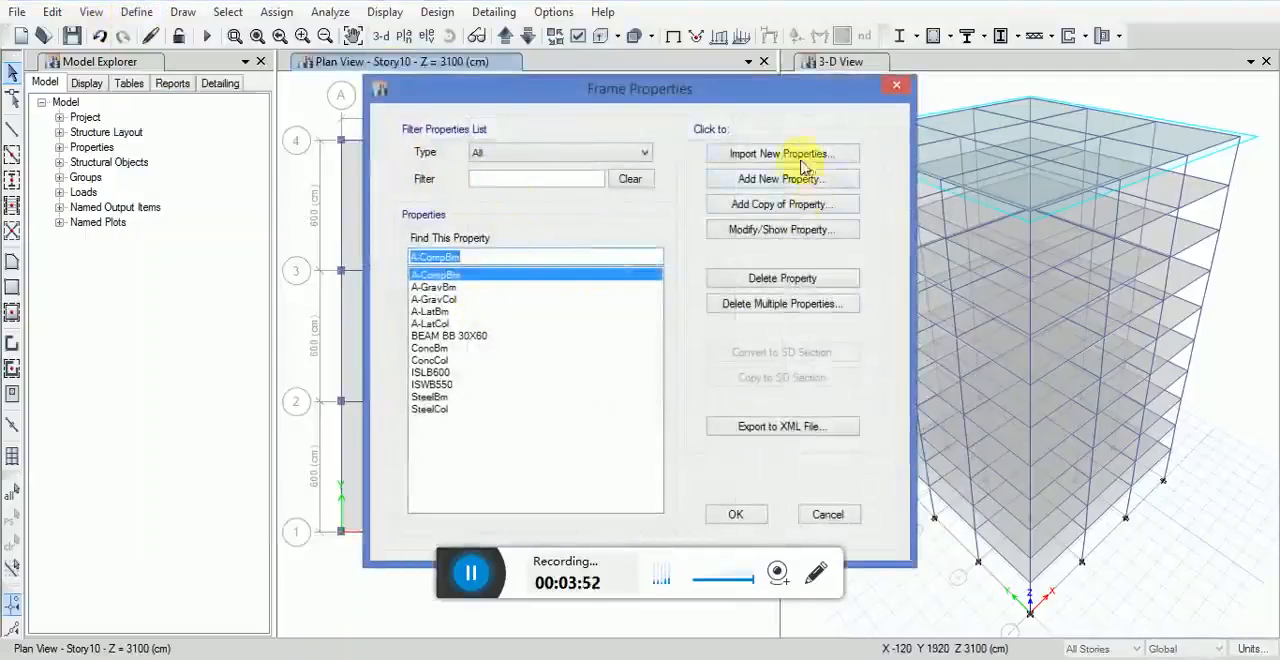
left_click(781, 178)
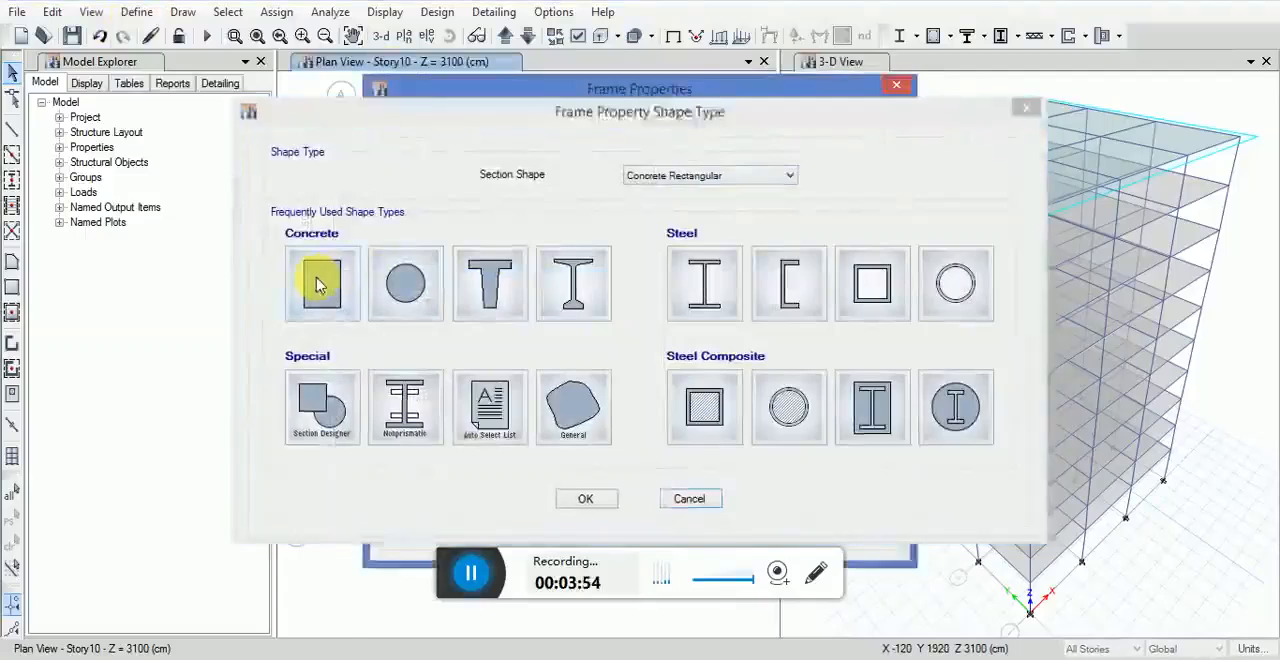
left_click(318, 285)
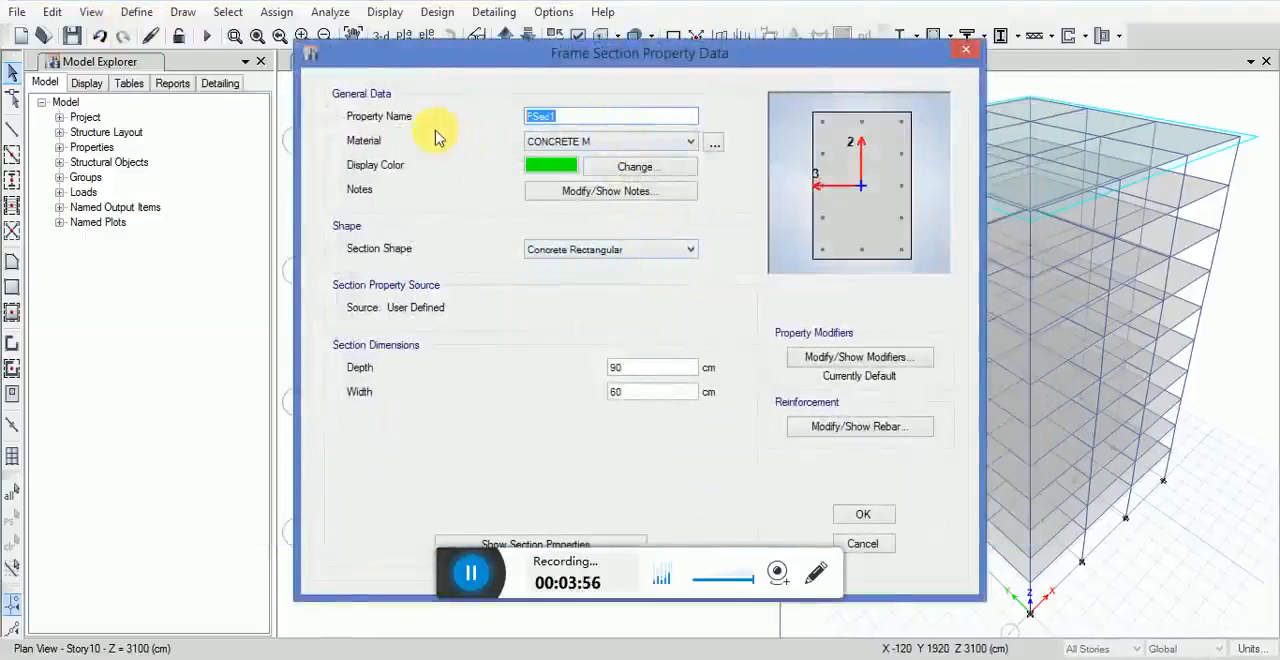
type("COLUMN CC 50X50")
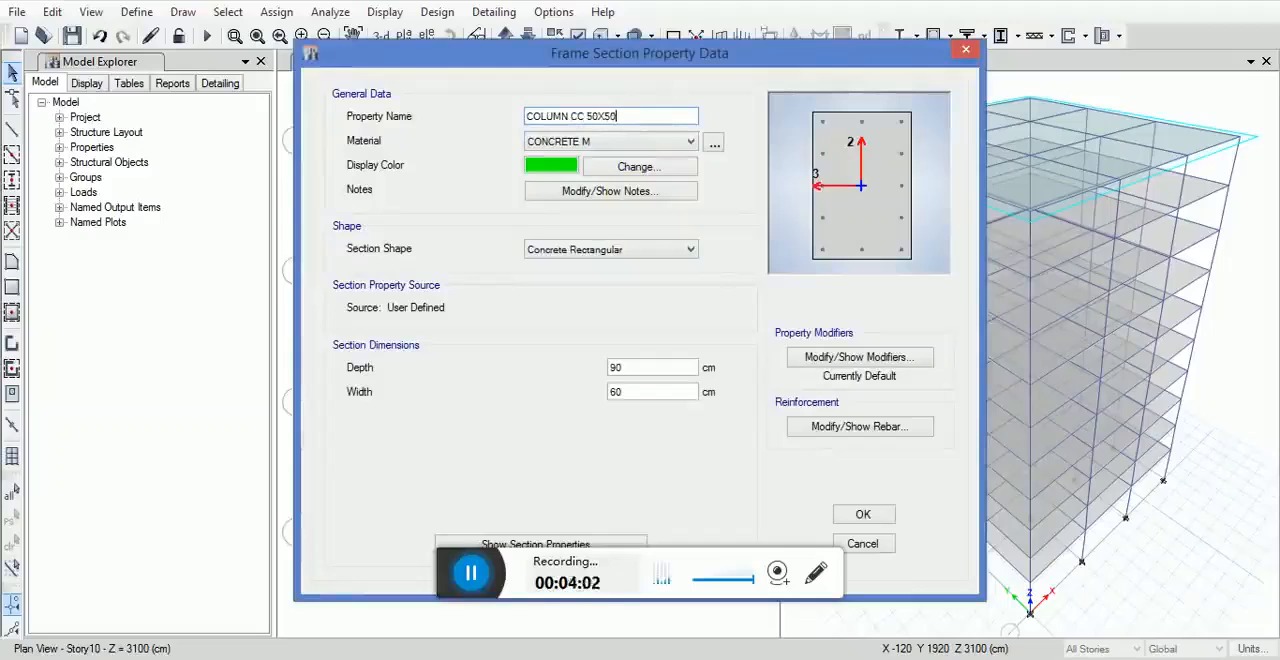
Step: Set the column section's display color to yellow and both its depth and width to 50 cm
left_click(545, 164)
left_click(471, 180)
left_click(464, 393)
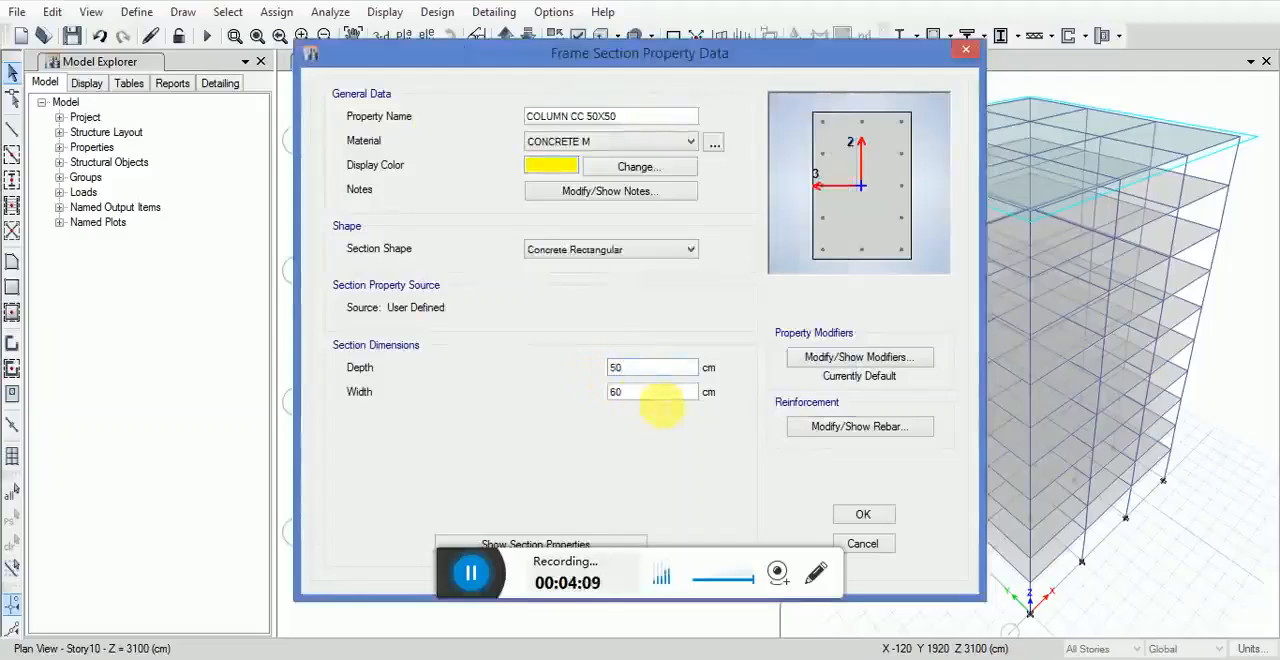
key("Tab")
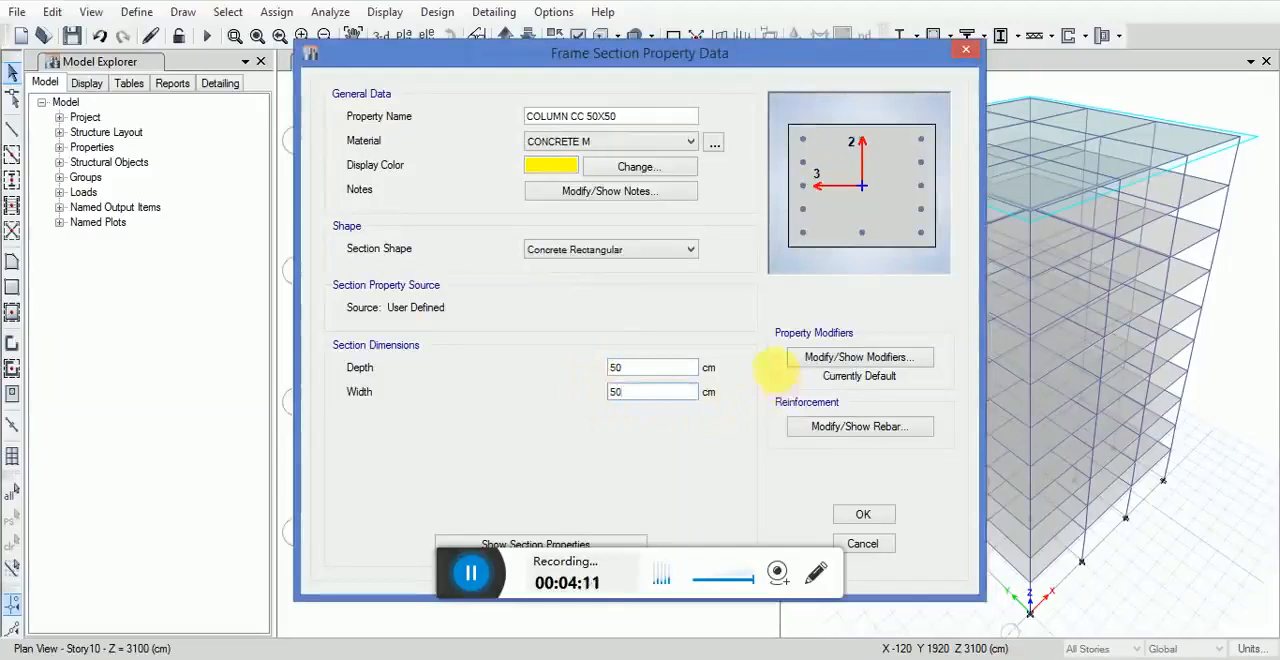
type("50")
Step: Set the column's number of longitudinal bars along the 2-dir face to 3 and accept the frame sections
left_click(841, 428)
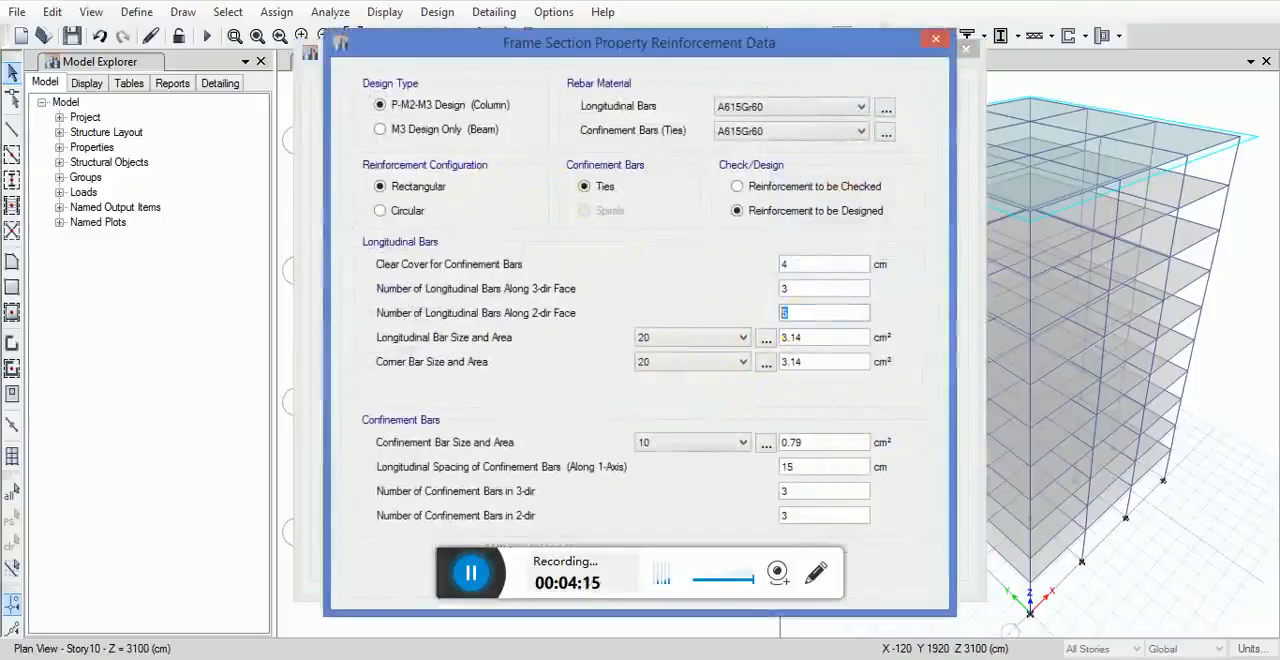
left_click_drag(620, 44, 628, 8)
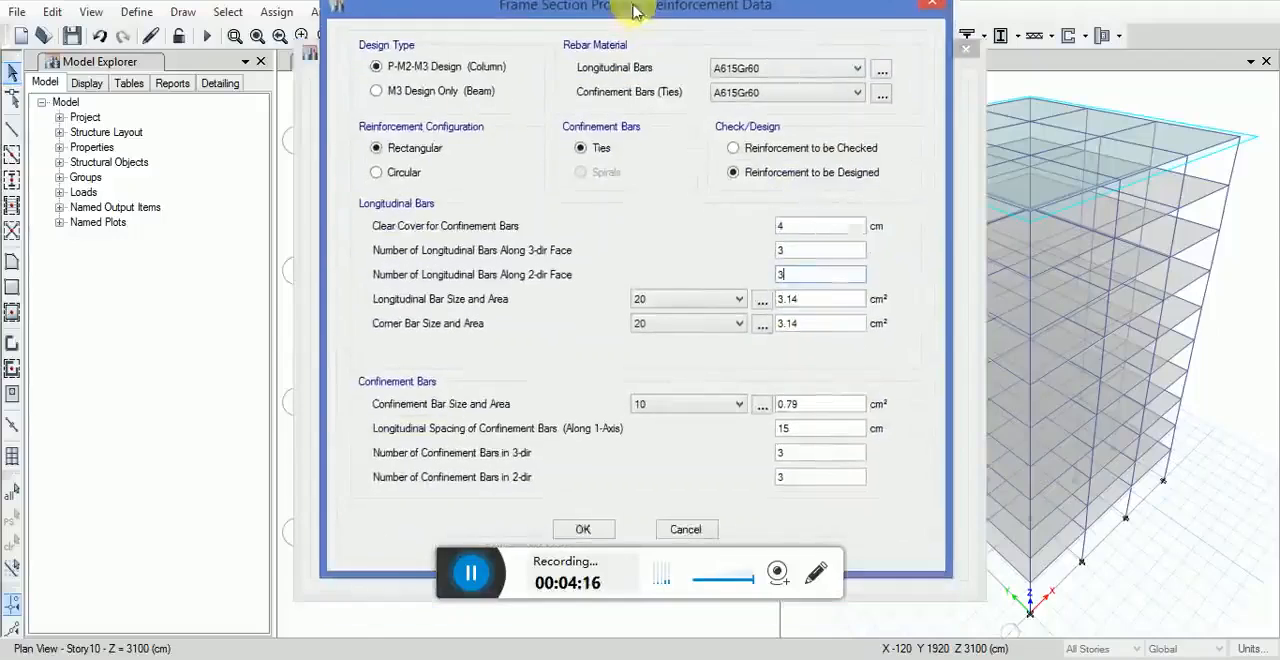
left_click(583, 530)
left_click(858, 514)
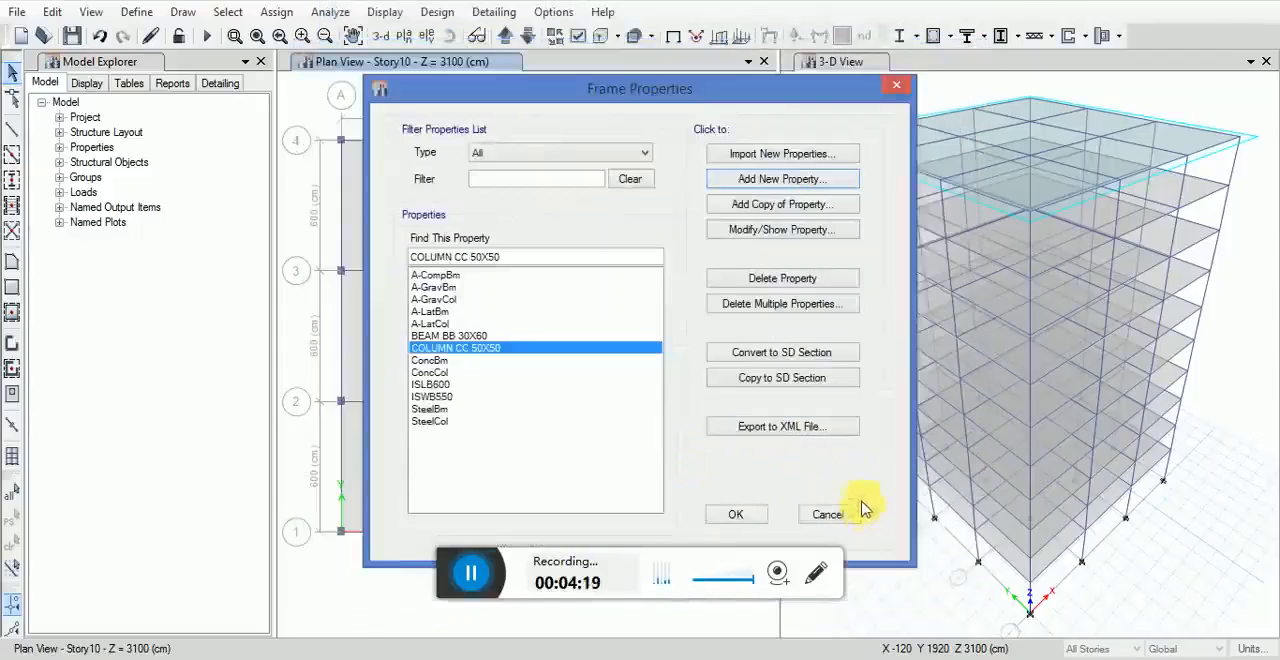
left_click(738, 515)
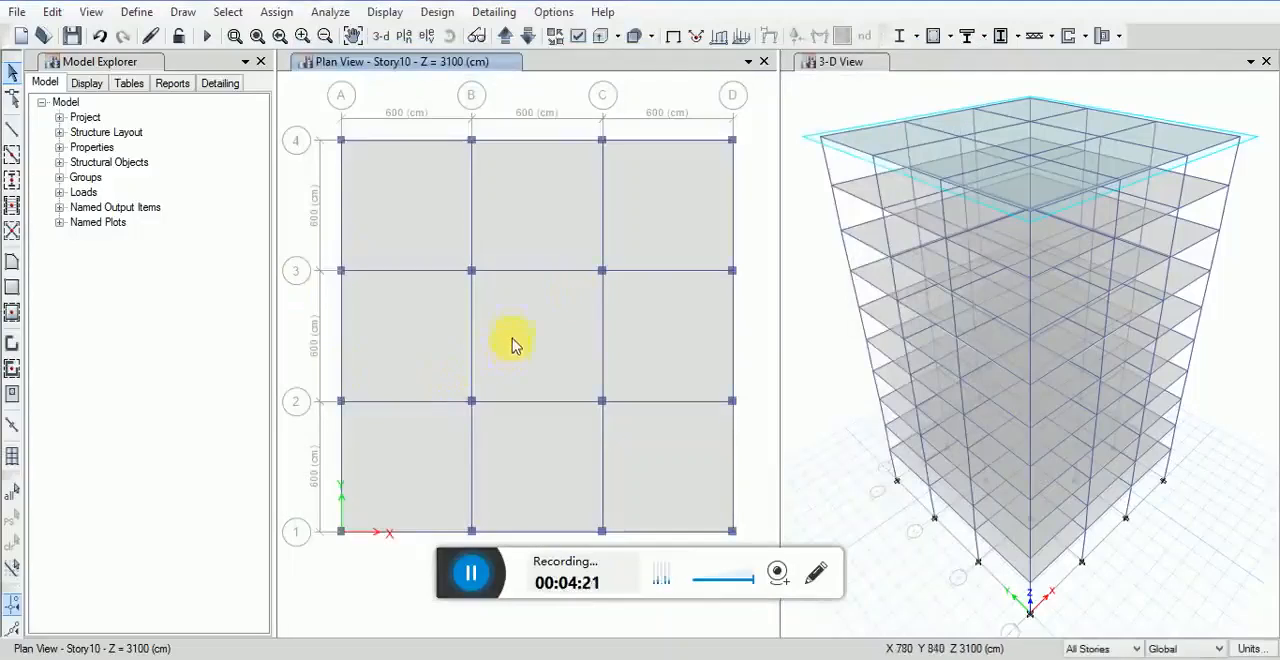
Step: Open the Slab1 slab property for modification and change its display color to lime green
left_click(136, 12)
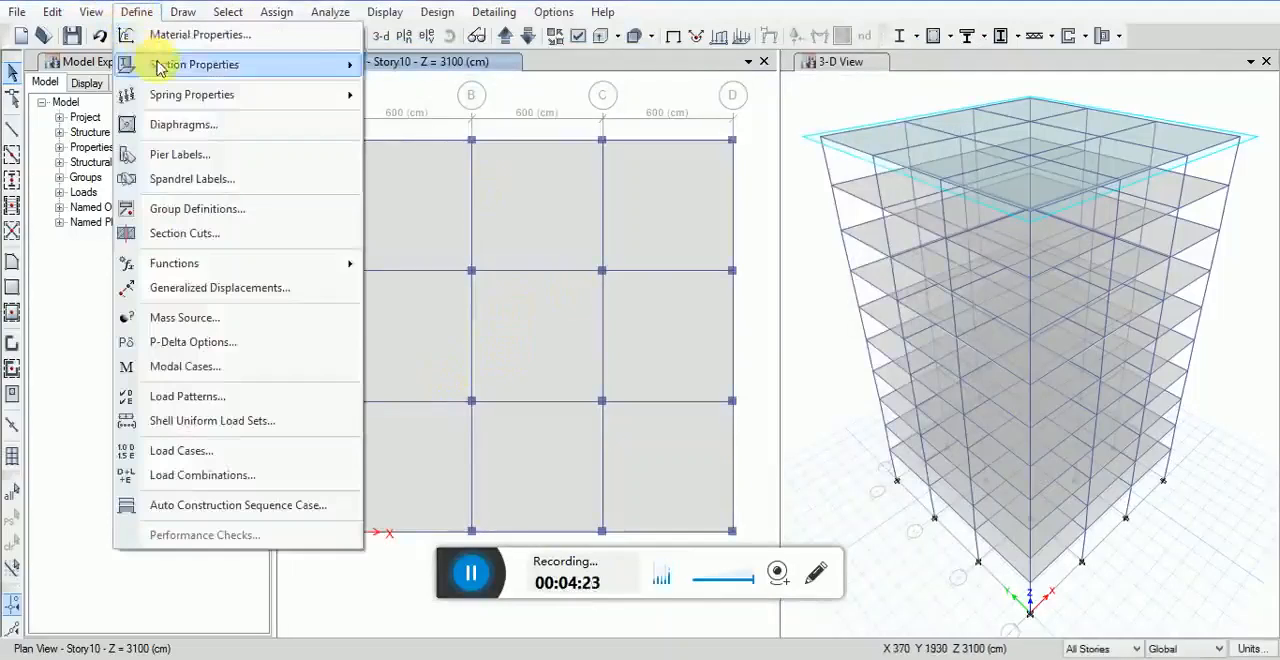
mouse_move(250, 66)
left_click(408, 94)
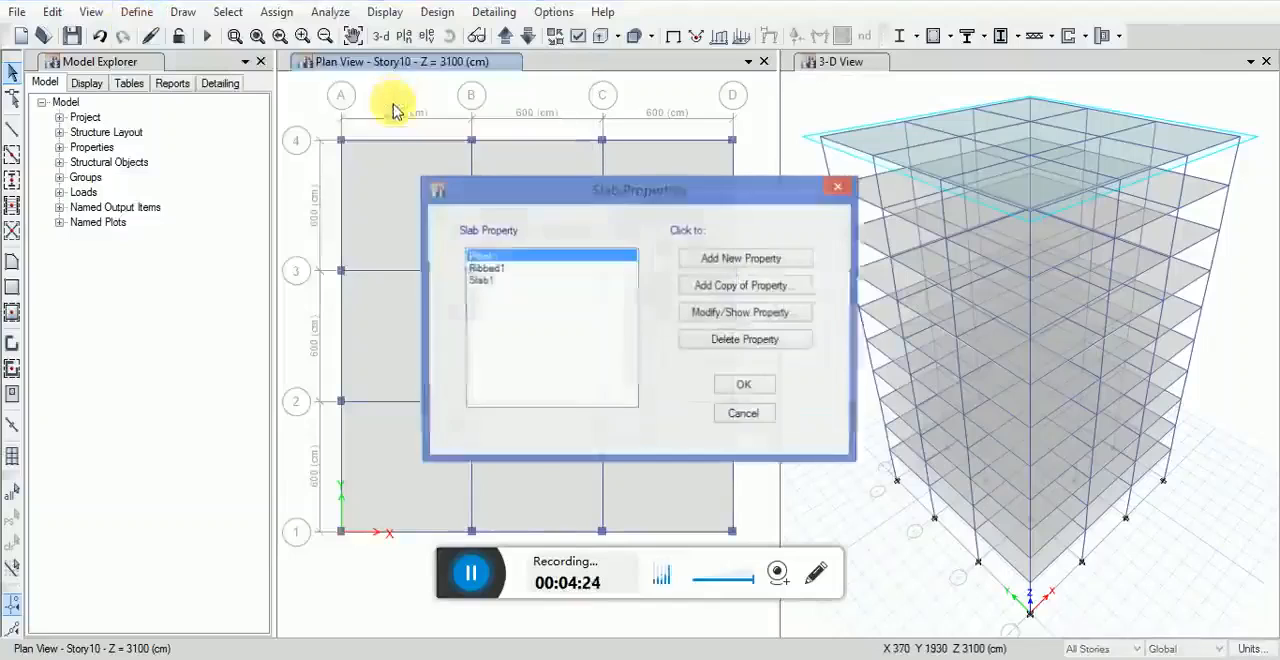
left_click(470, 281)
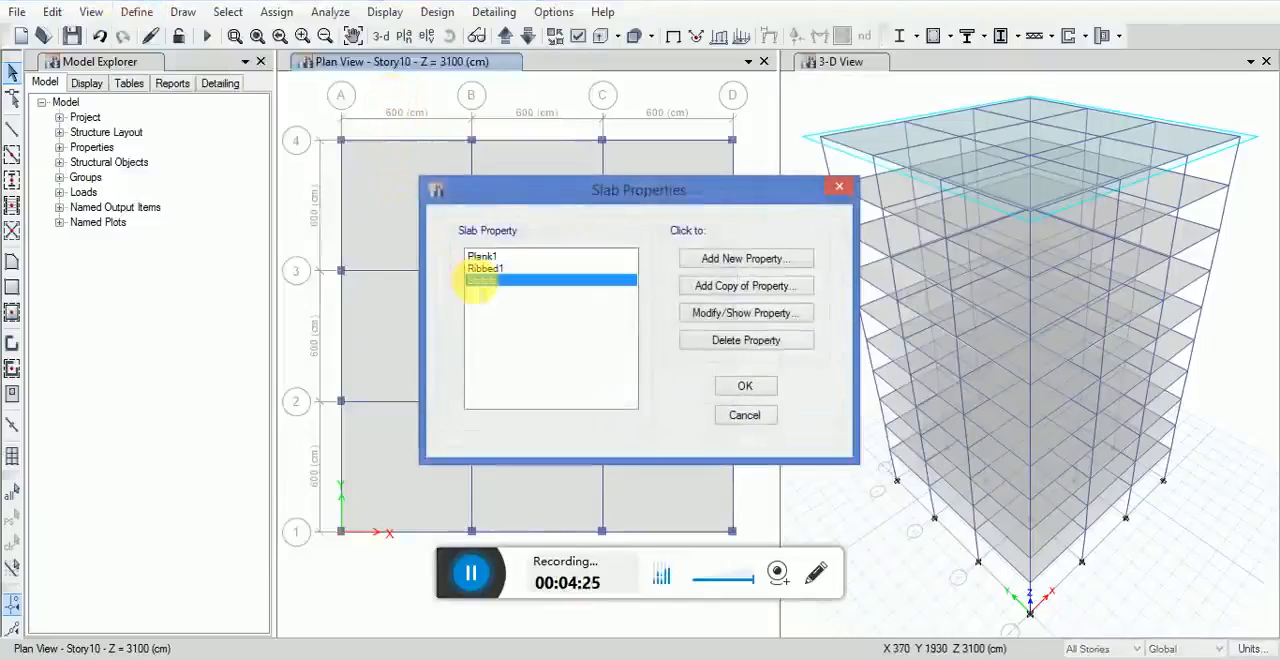
left_click(718, 260)
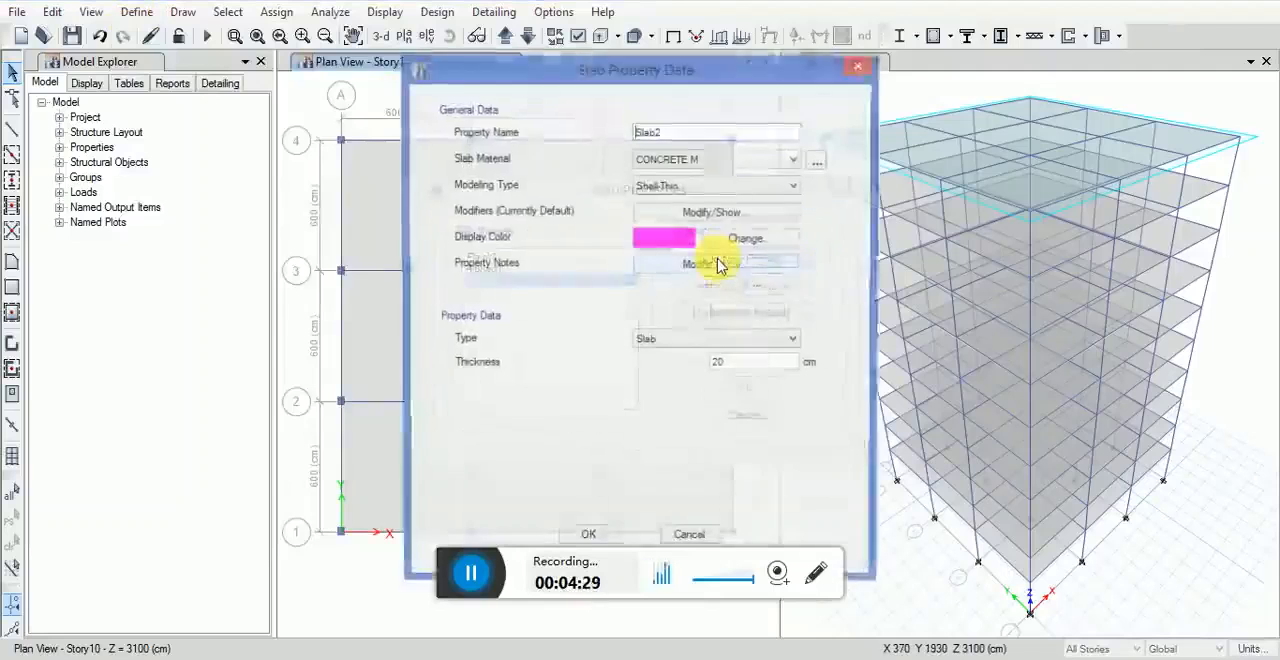
left_click(864, 62)
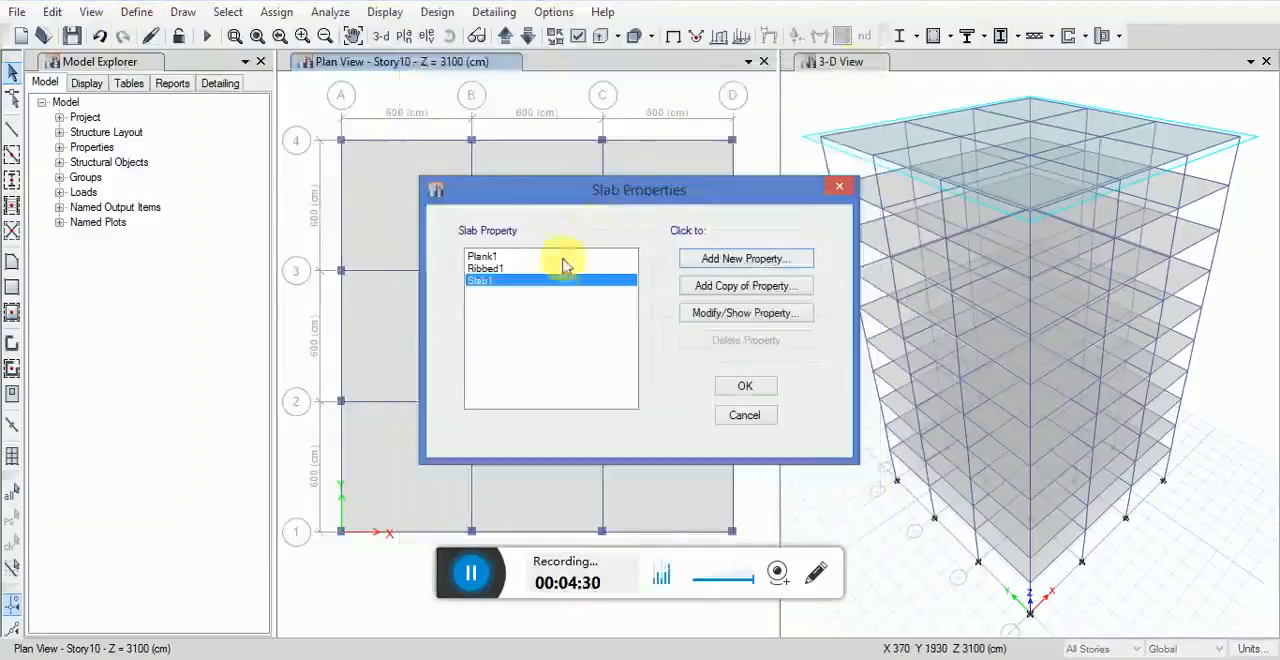
left_click(755, 316)
left_click(681, 243)
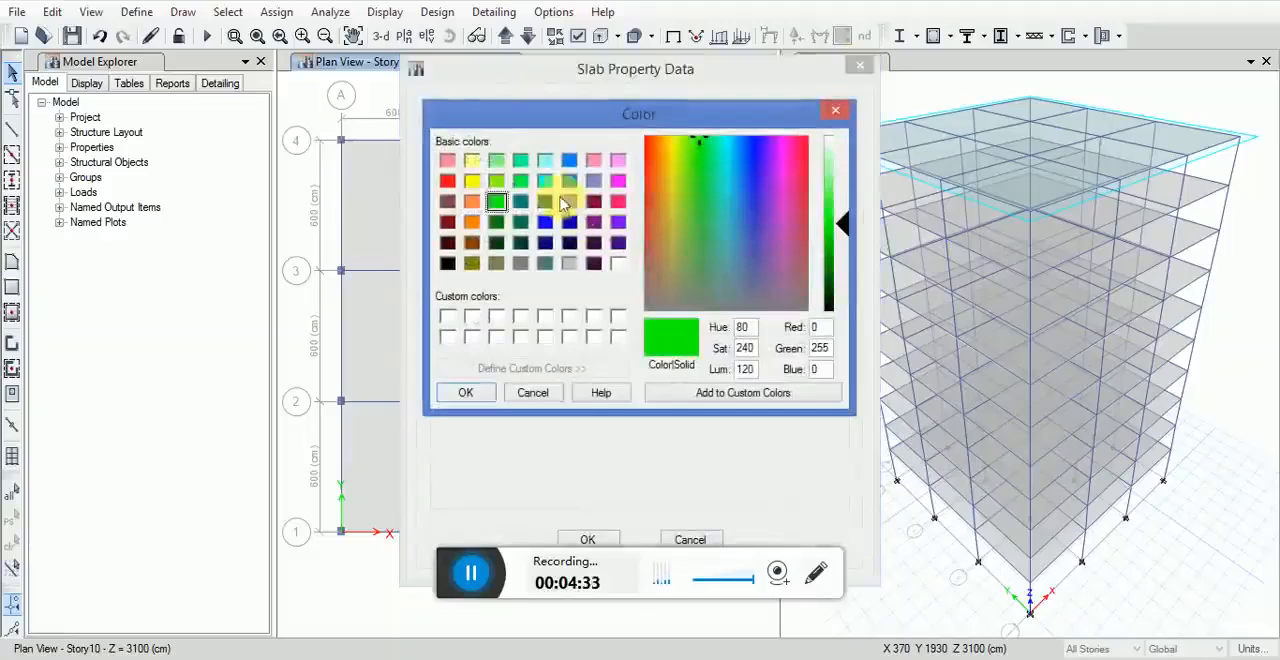
left_click(497, 180)
left_click(465, 394)
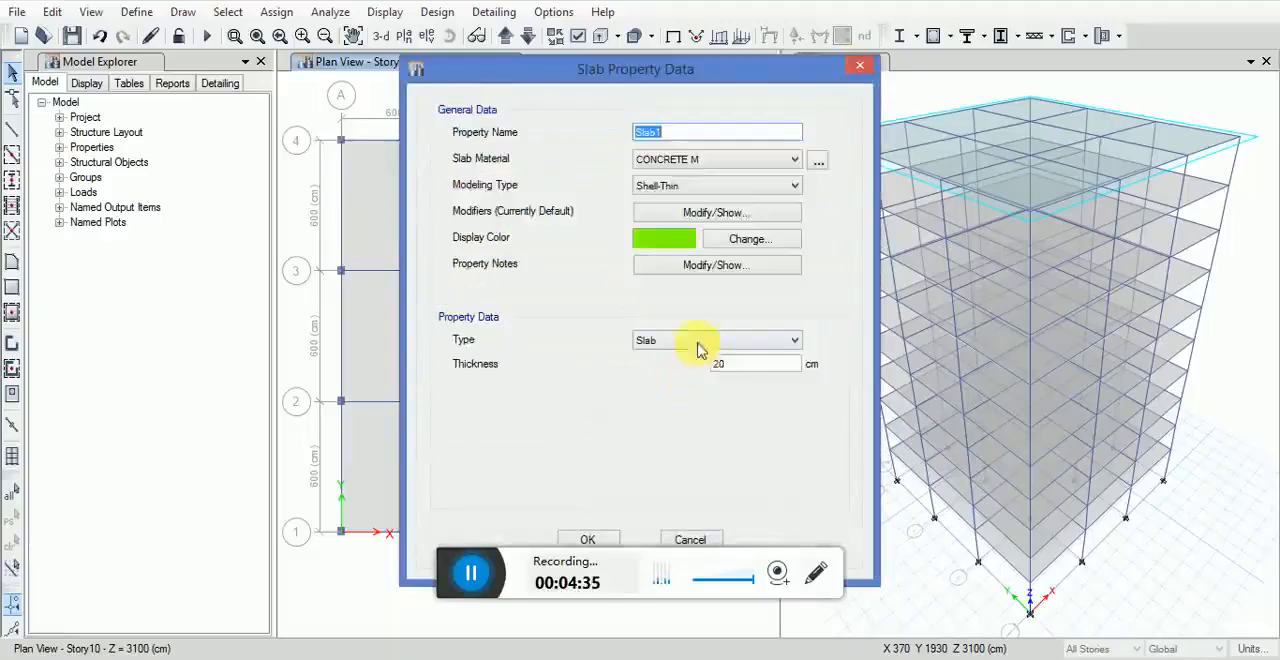
Step: Set the Slab1 property's thickness to 15 cm and accept the slab properties
left_click_drag(752, 364, 672, 363)
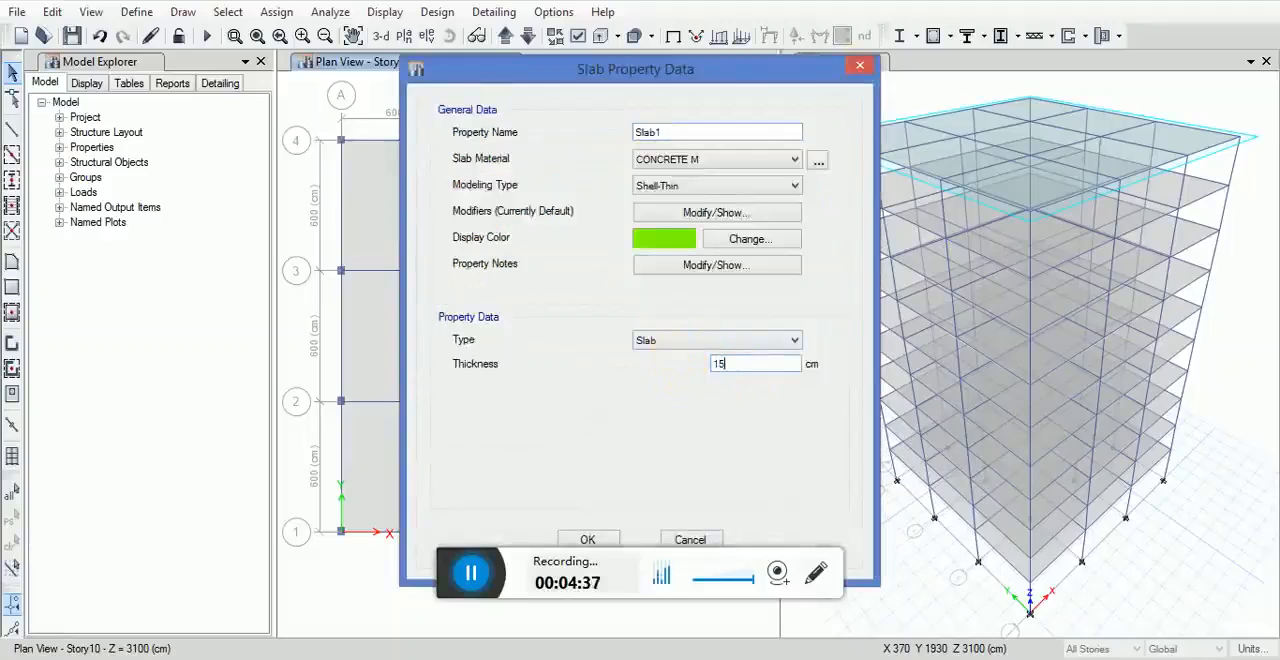
type("15")
left_click_drag(674, 64, 675, 33)
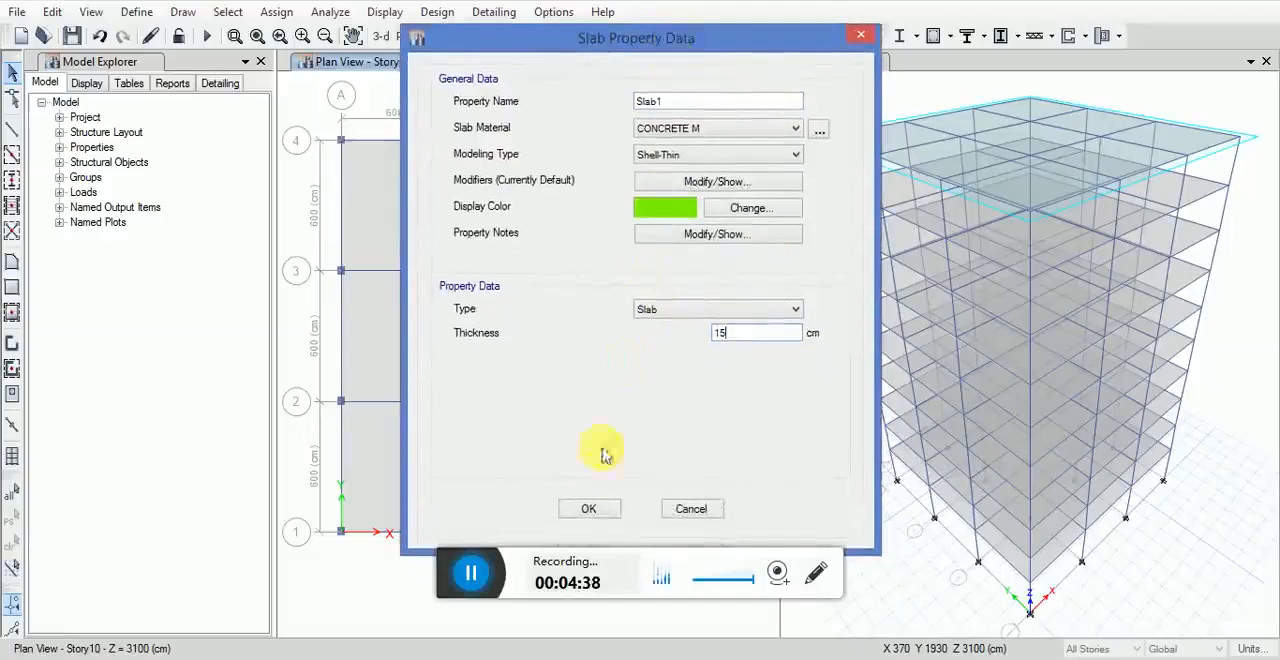
left_click(589, 509)
left_click(741, 389)
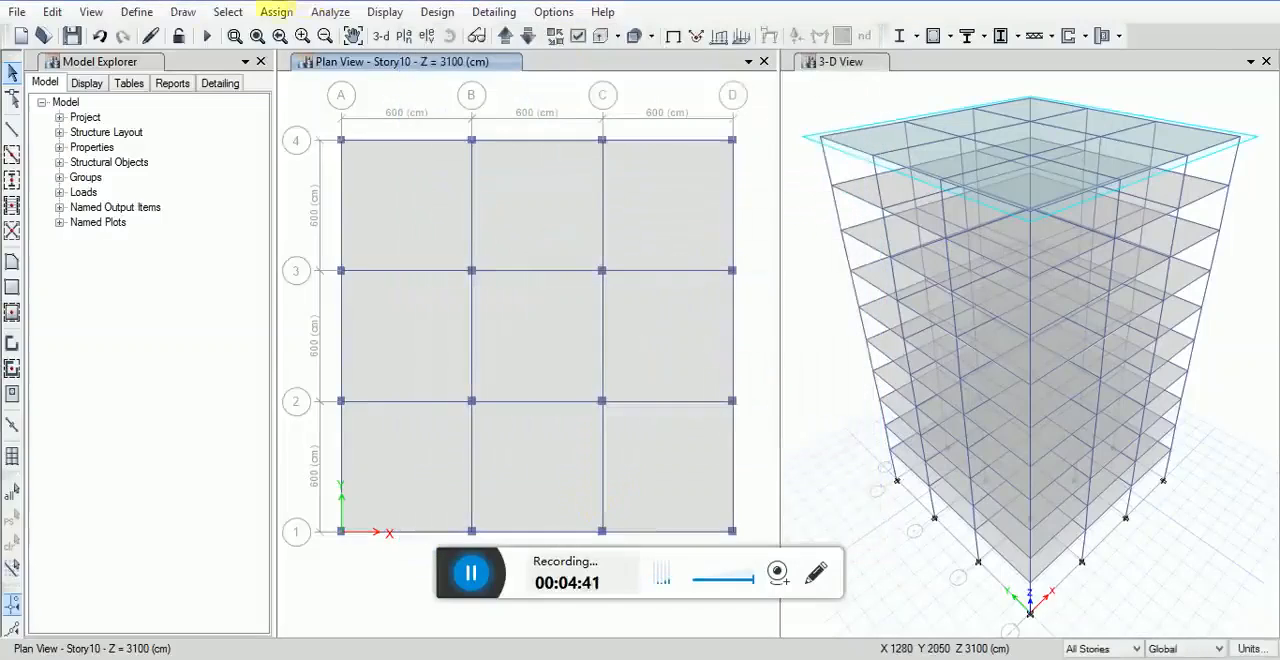
Step: Modify the Wall1 wall property with a dark blue display color and a thickness of 20 cm, and accept the wall properties
left_click(136, 12)
mouse_move(290, 68)
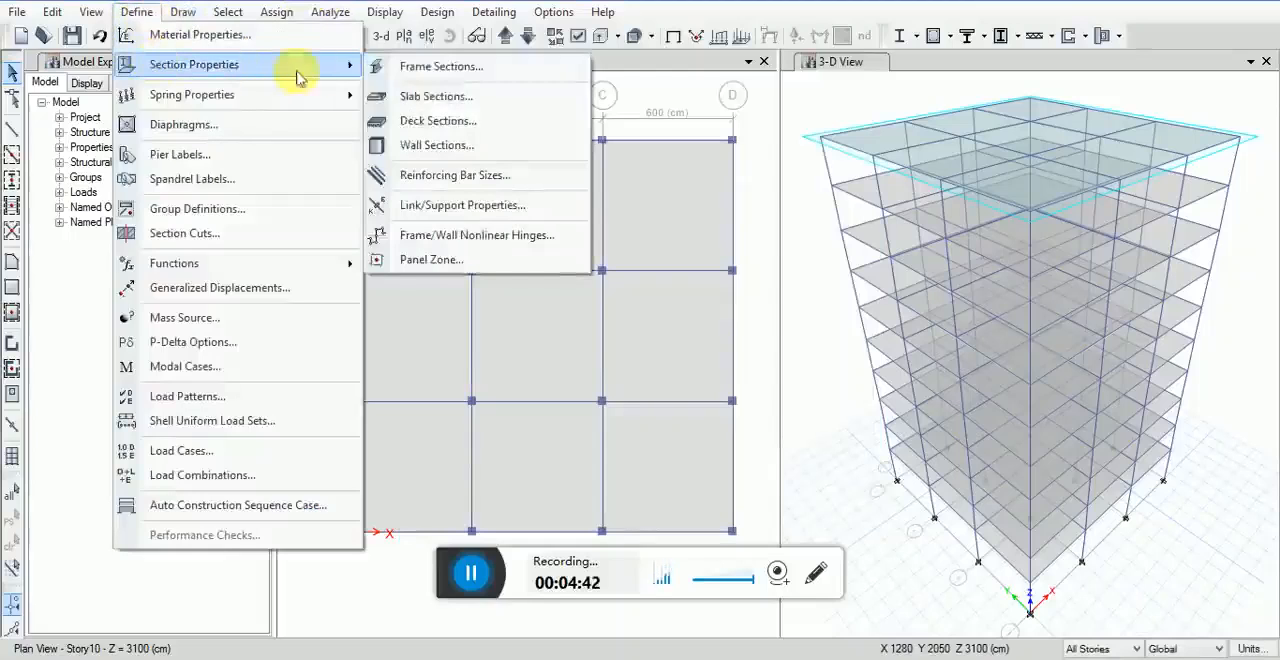
left_click(400, 147)
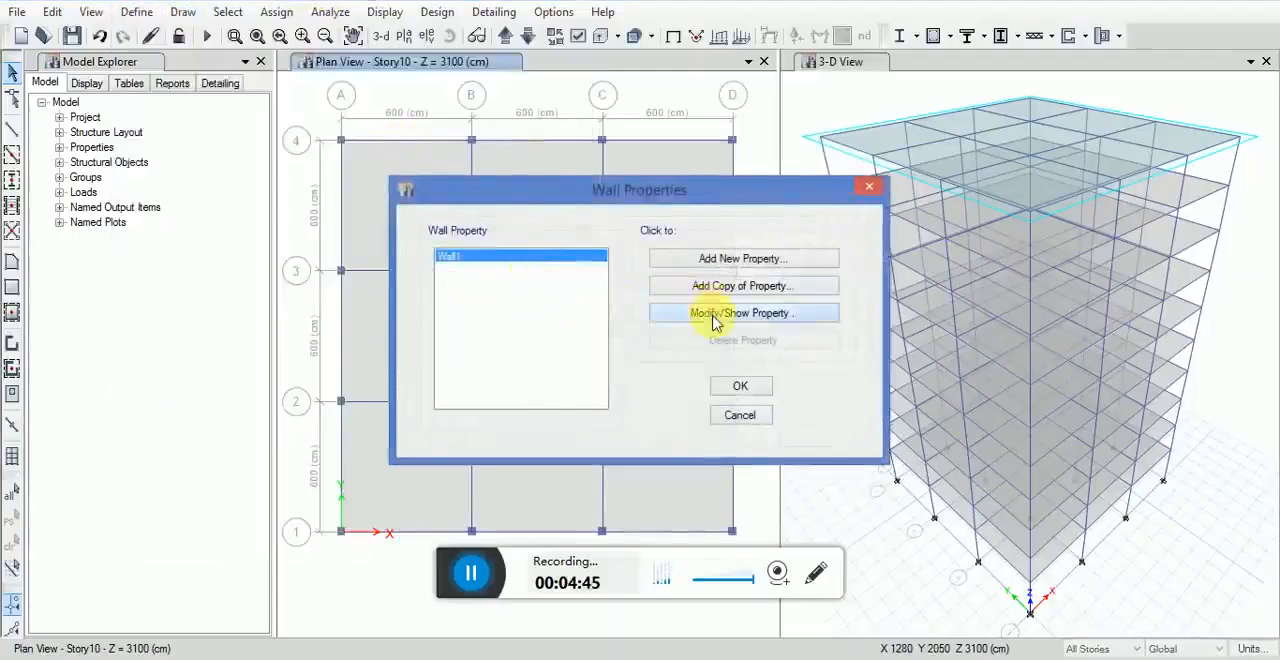
left_click(713, 316)
left_click(652, 320)
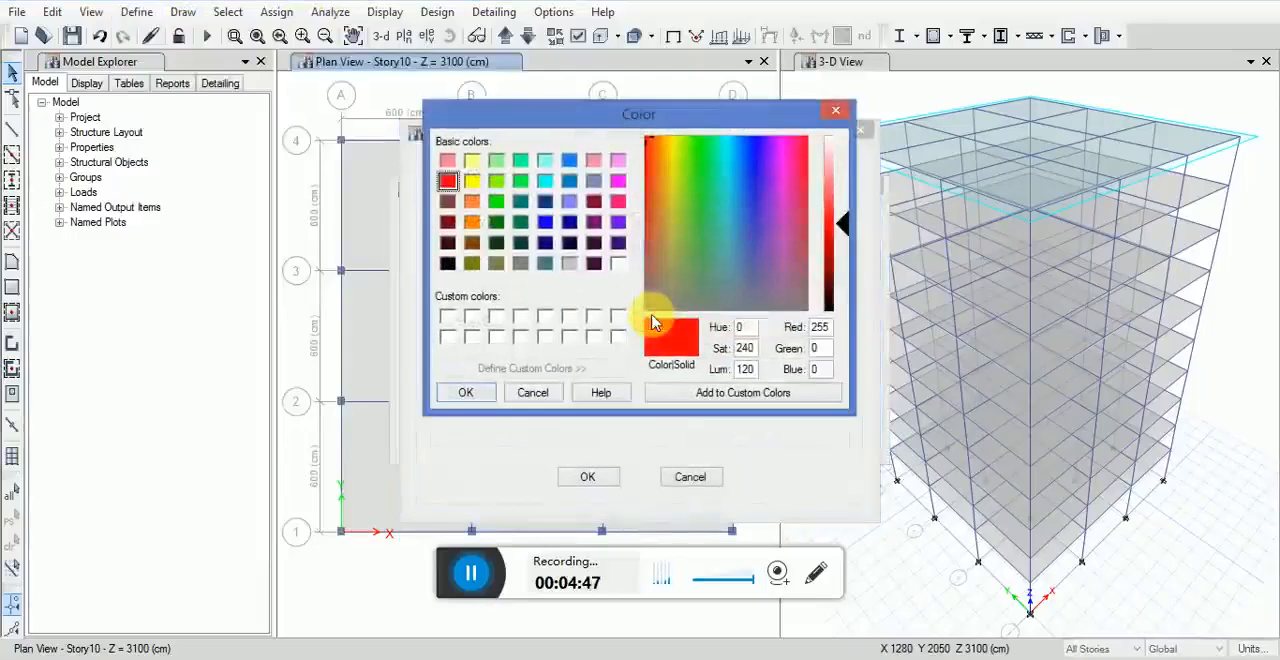
left_click(567, 225)
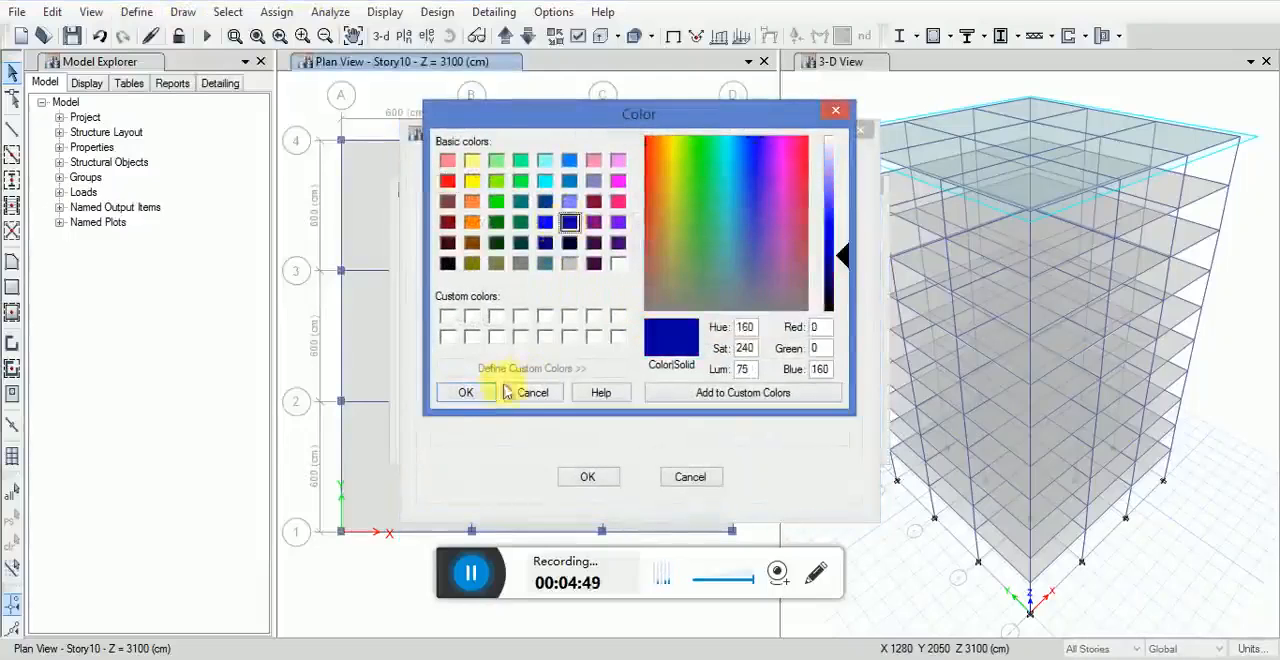
left_click(466, 392)
left_click_drag(740, 408, 690, 410)
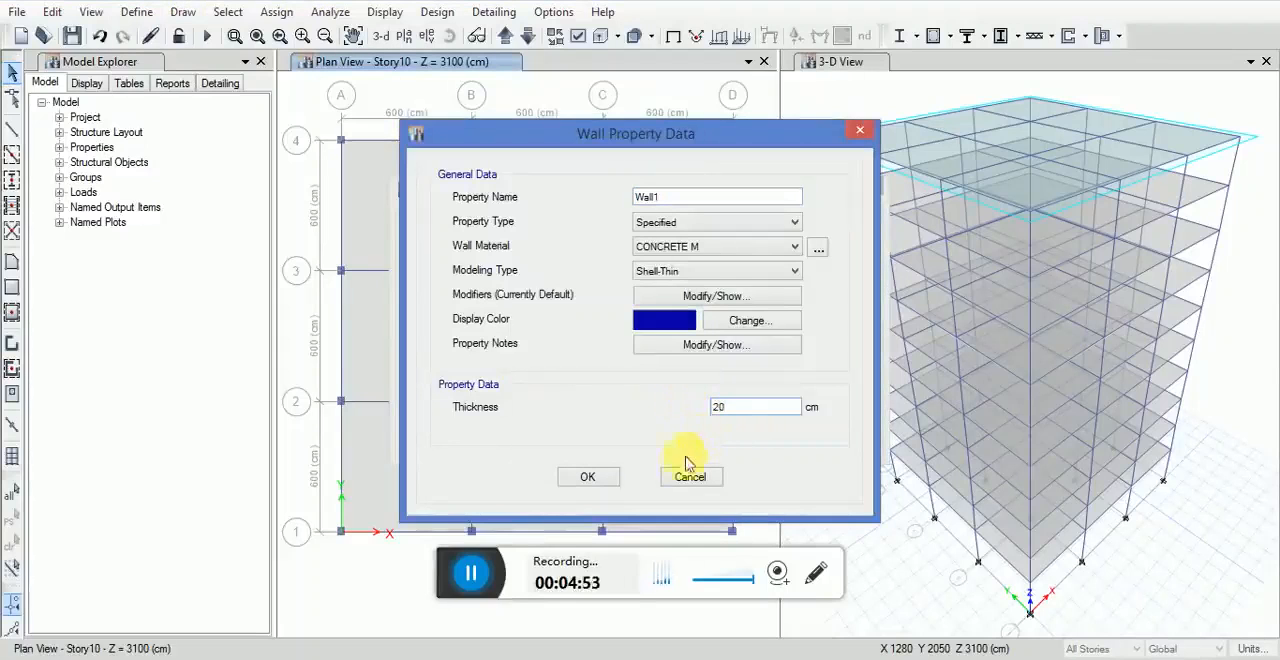
left_click(588, 477)
left_click(732, 388)
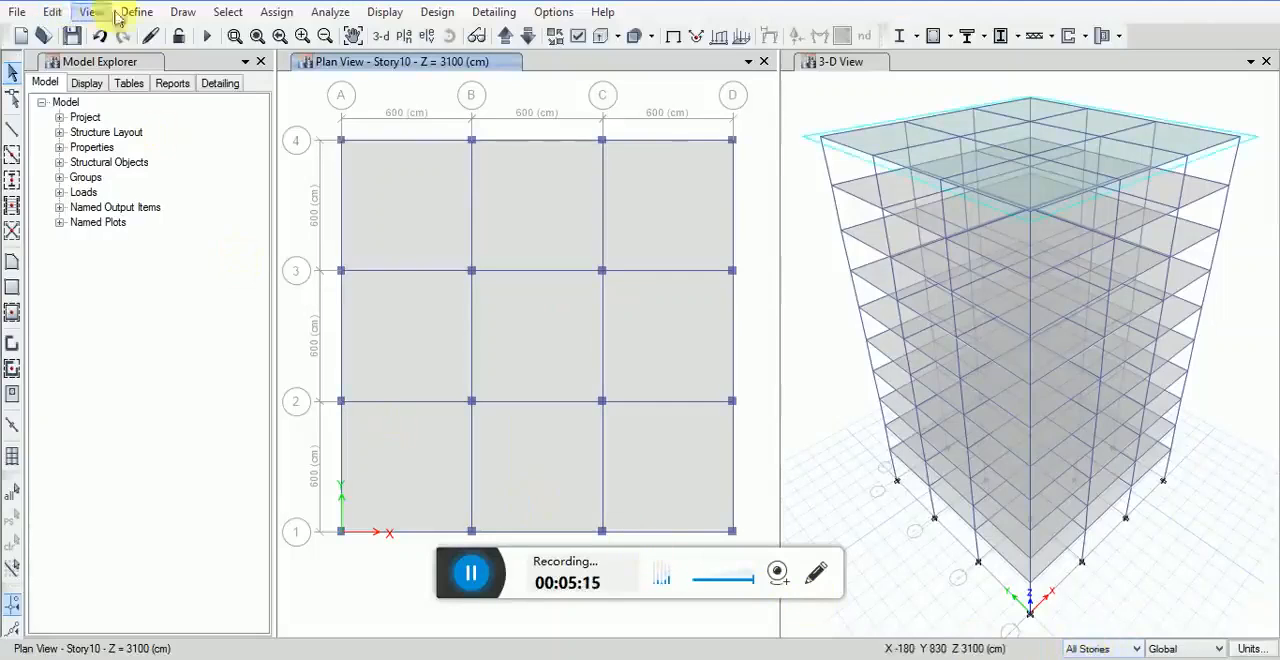
Step: Select all beams by object type and assign them the BEAM BB 30X60 frame section
left_click(228, 12)
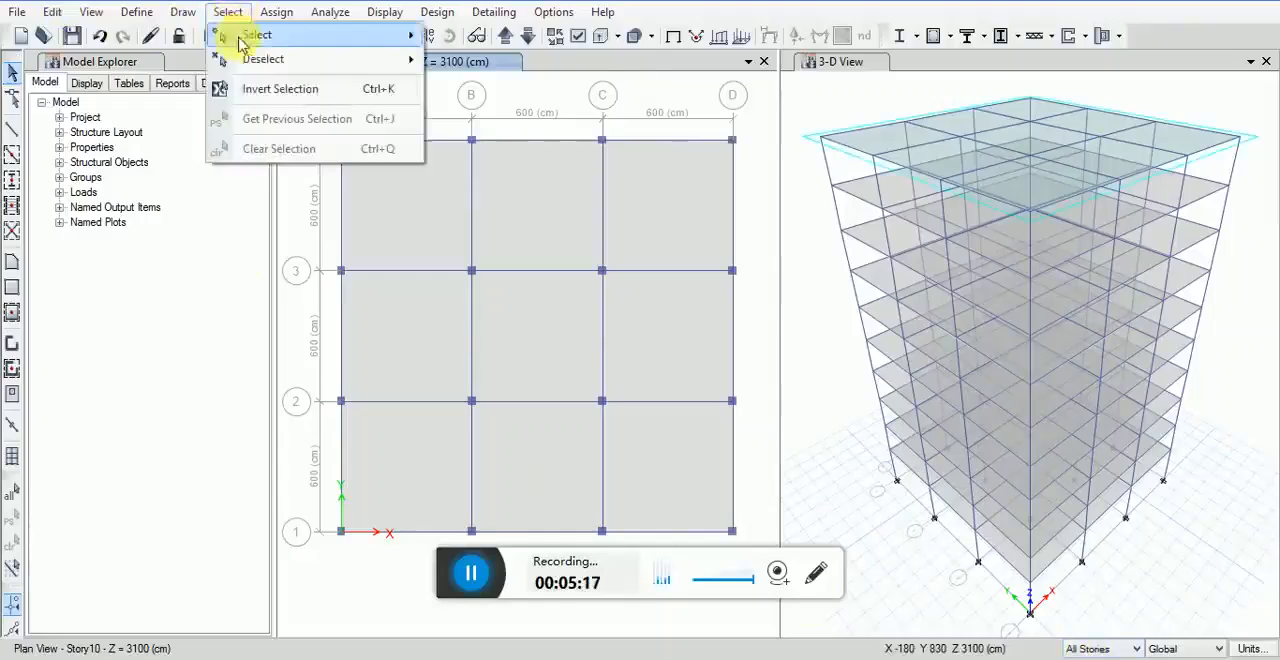
mouse_move(257, 35)
left_click(474, 171)
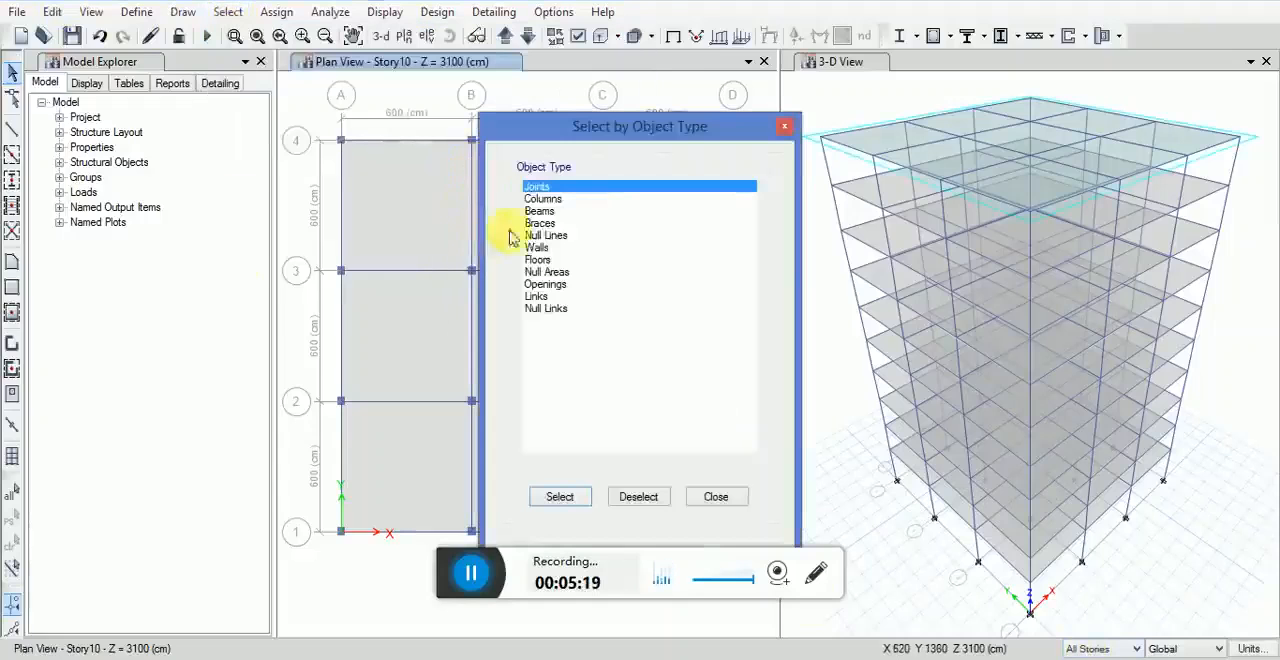
left_click(540, 211)
left_click(562, 496)
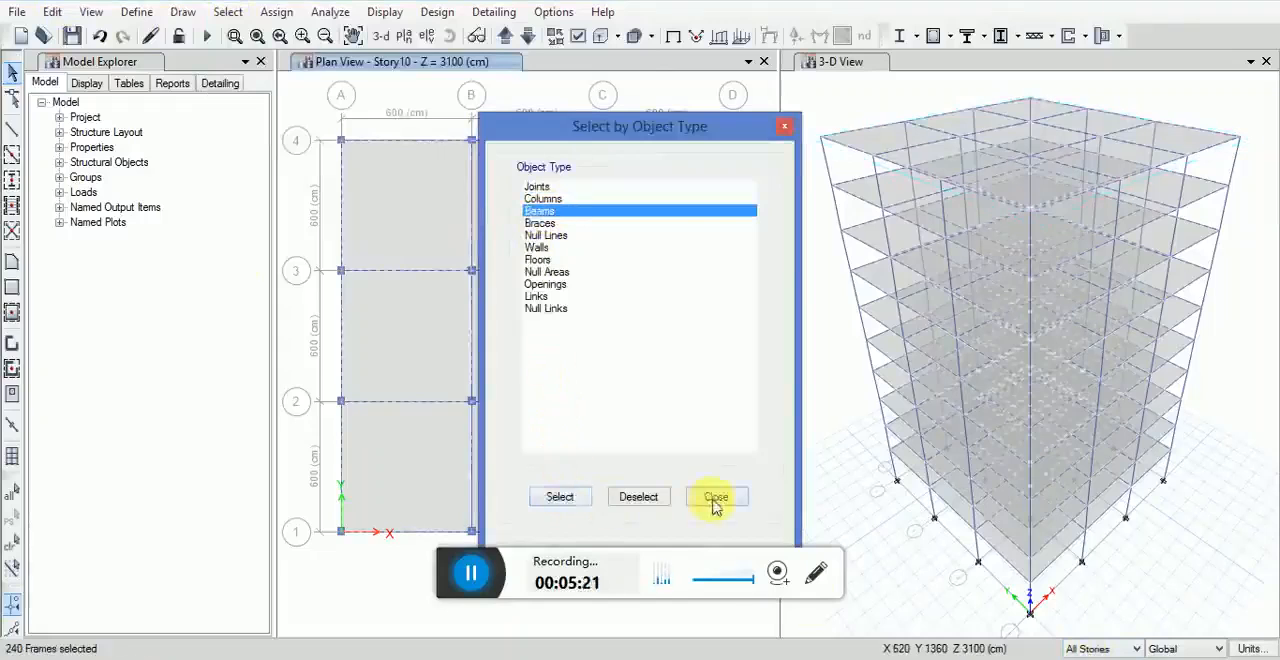
left_click(716, 497)
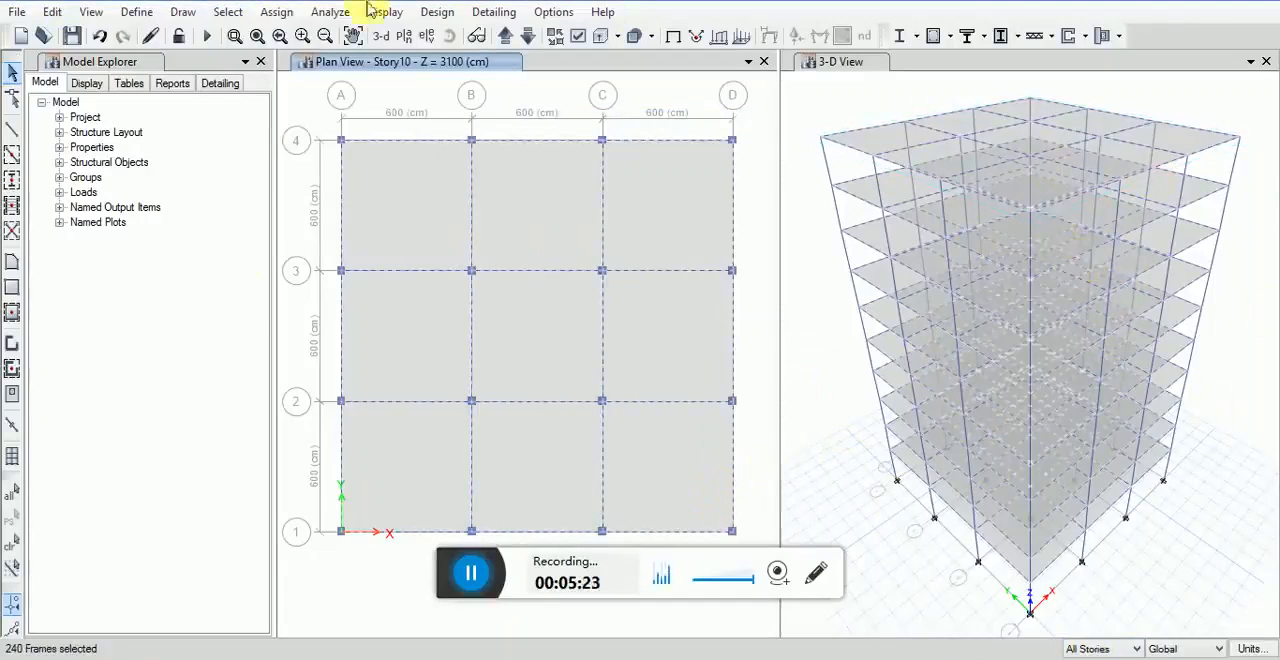
left_click(277, 14)
mouse_move(334, 58)
left_click(499, 66)
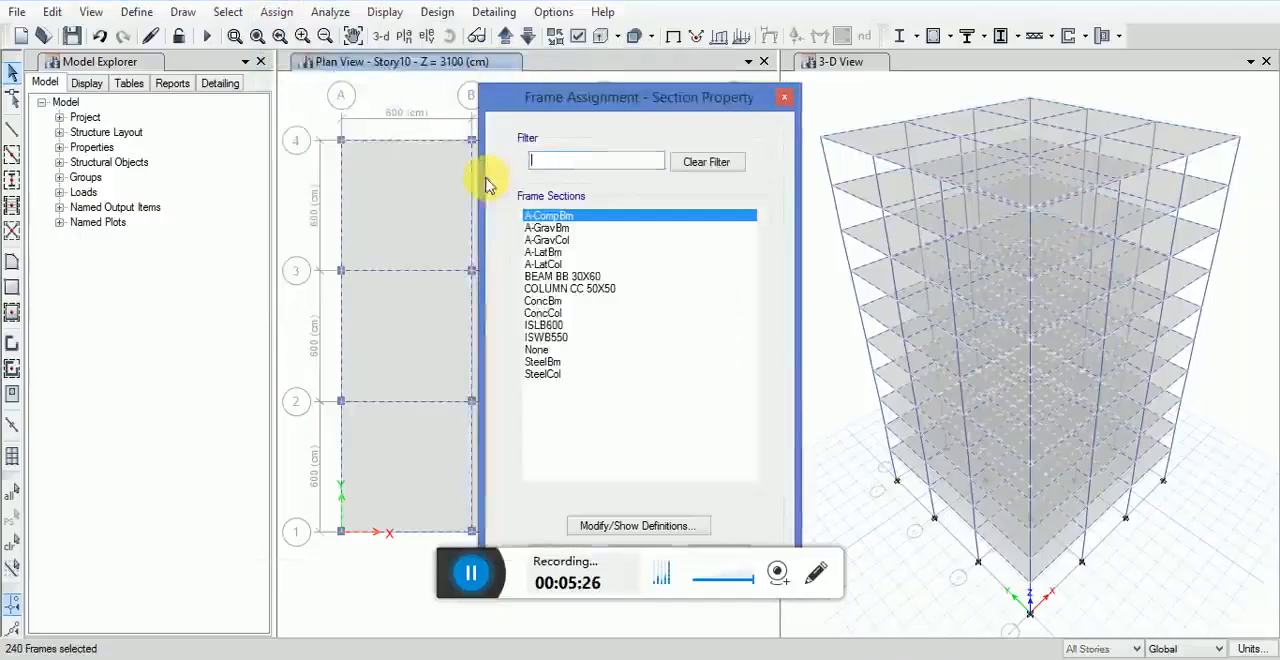
left_click(565, 276)
left_click_drag(643, 100, 643, 57)
left_click(716, 512)
left_click(562, 514)
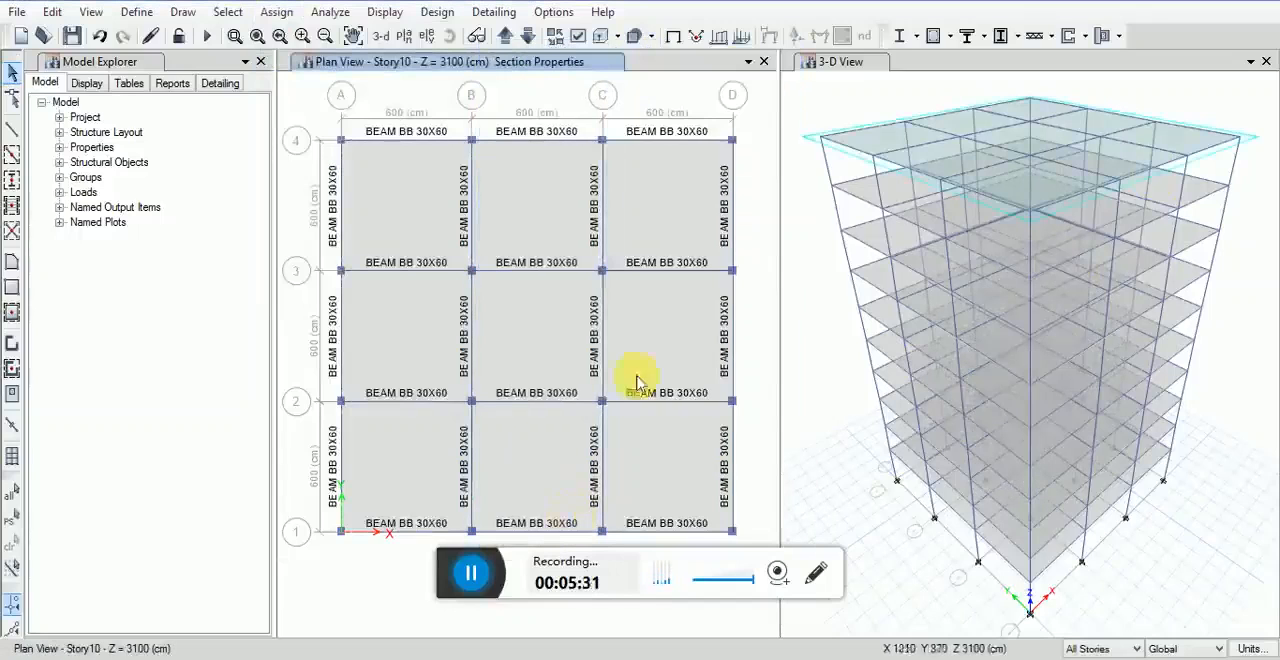
Step: Select all columns by object type and assign them the COLUMN CC 50X50 frame section
mouse_move(557, 287)
middle_mouse_down()
mouse_move(558, 312)
mouse_move(553, 279)
middle_mouse_up()
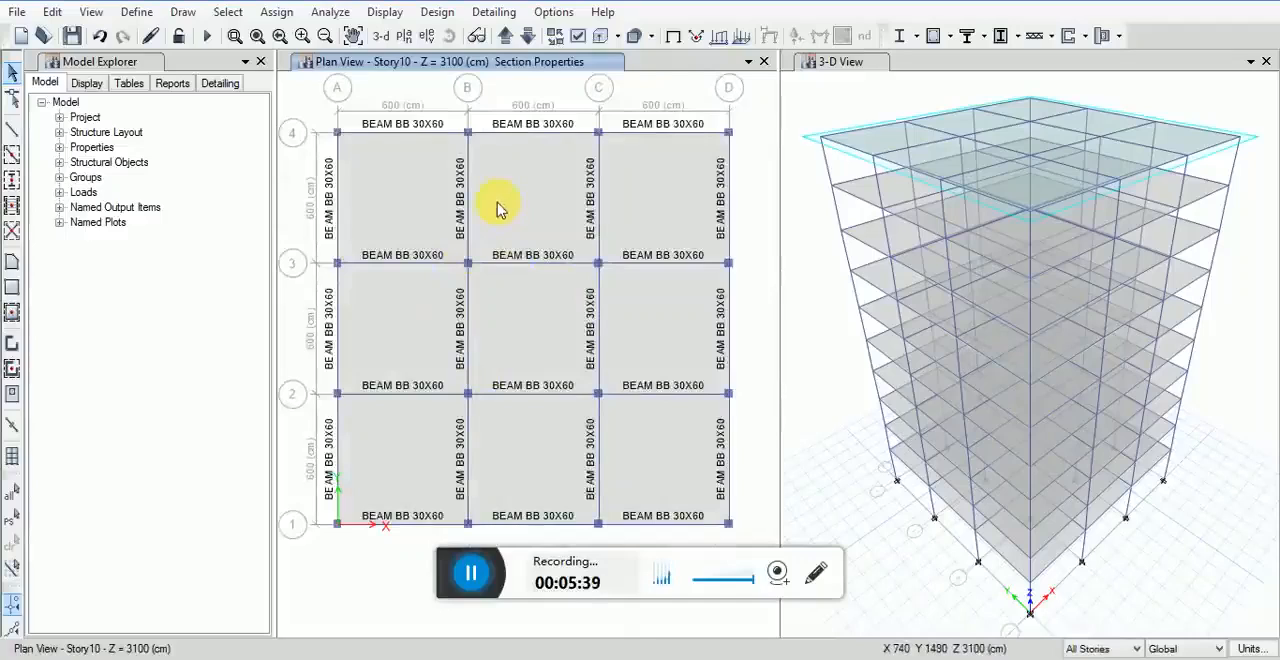
middle_click_drag(483, 220, 488, 232)
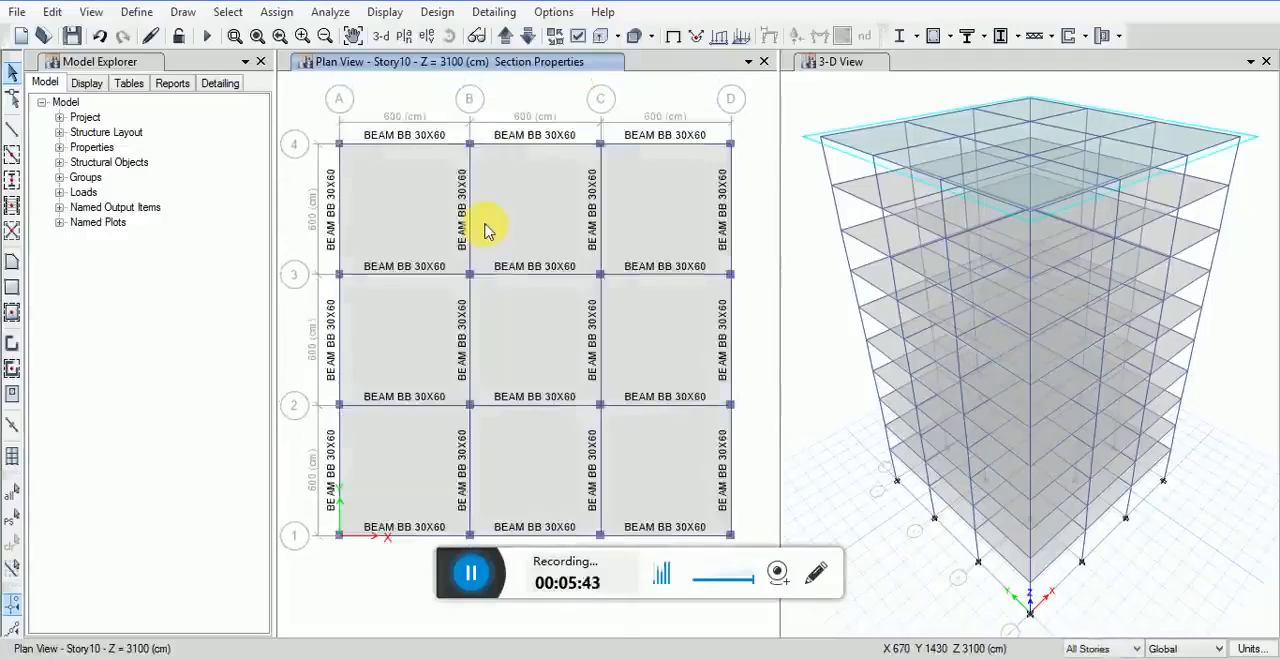
left_click(226, 13)
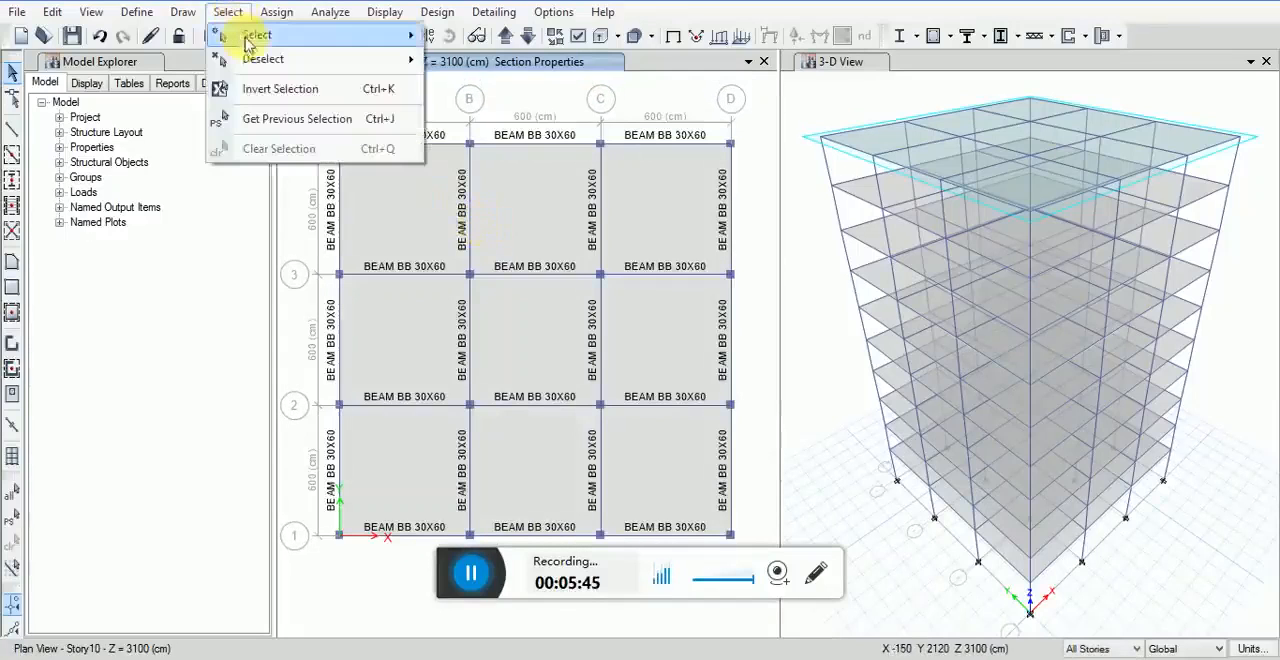
mouse_move(300, 38)
left_click(474, 165)
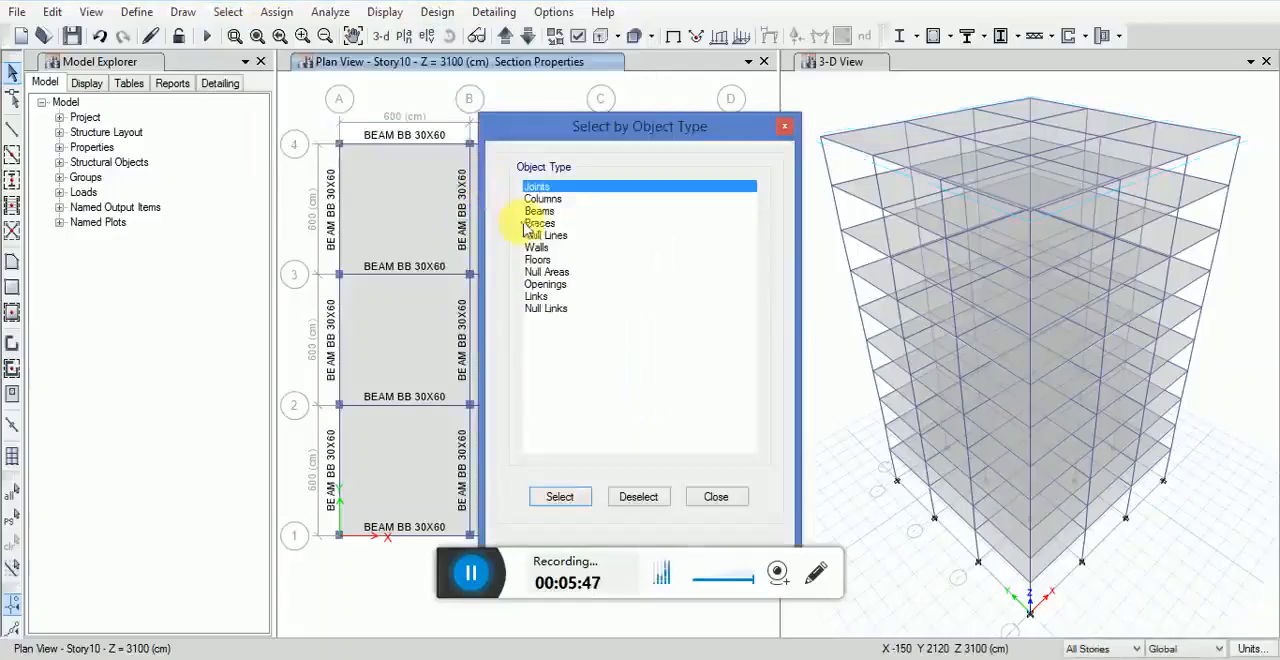
left_click(543, 198)
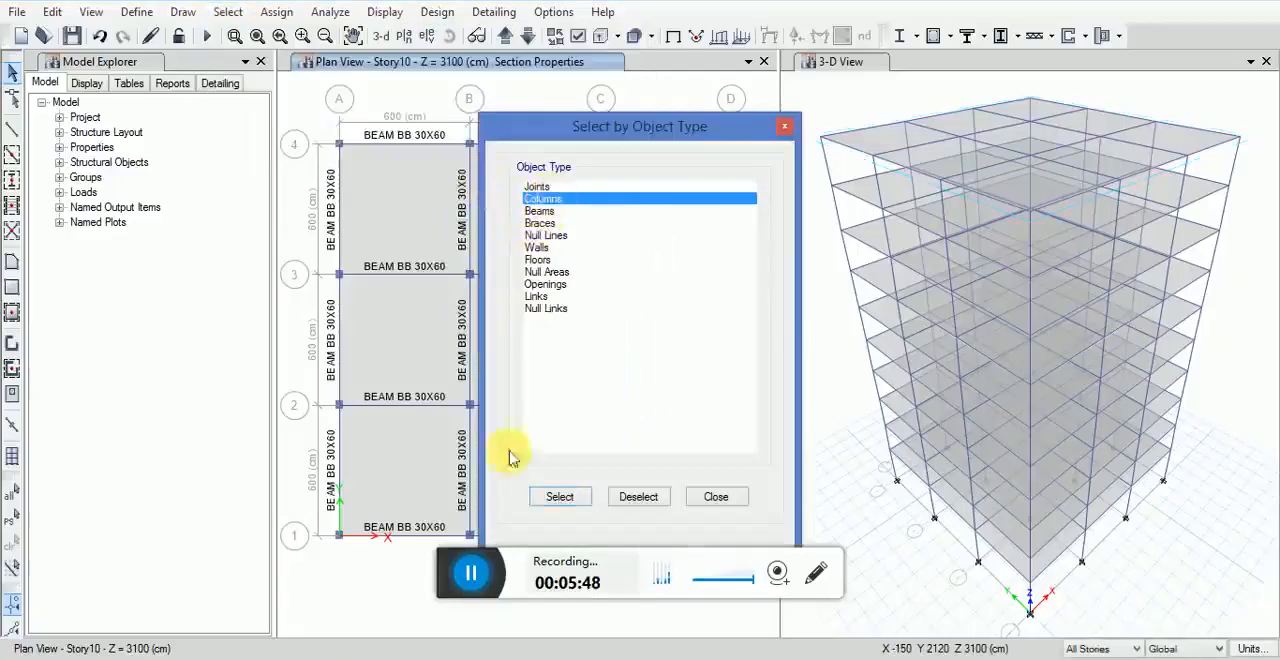
left_click(552, 497)
left_click(718, 495)
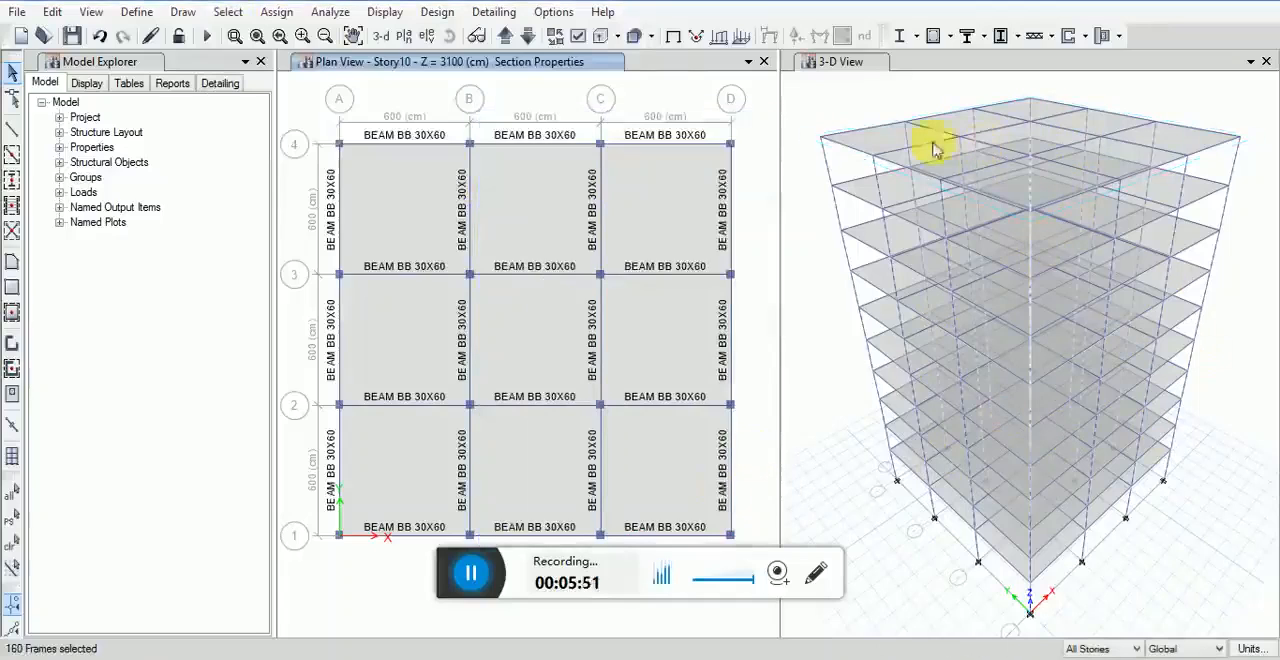
left_click(276, 11)
mouse_move(387, 64)
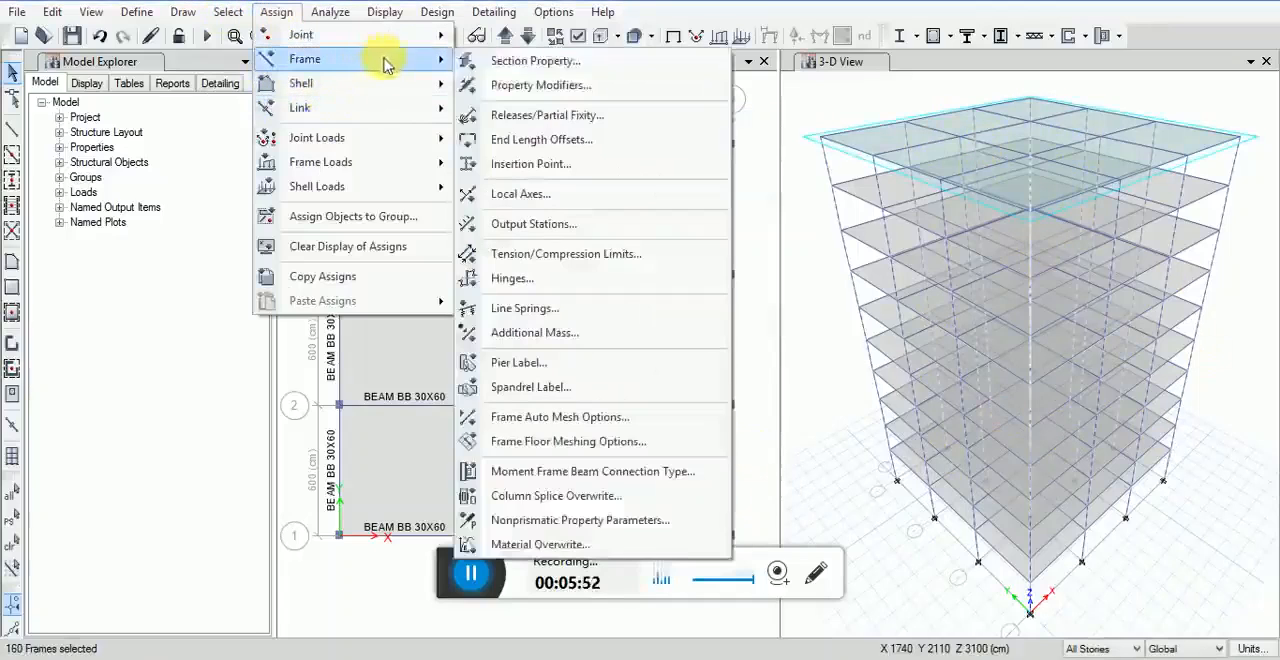
left_click(535, 61)
left_click(590, 250)
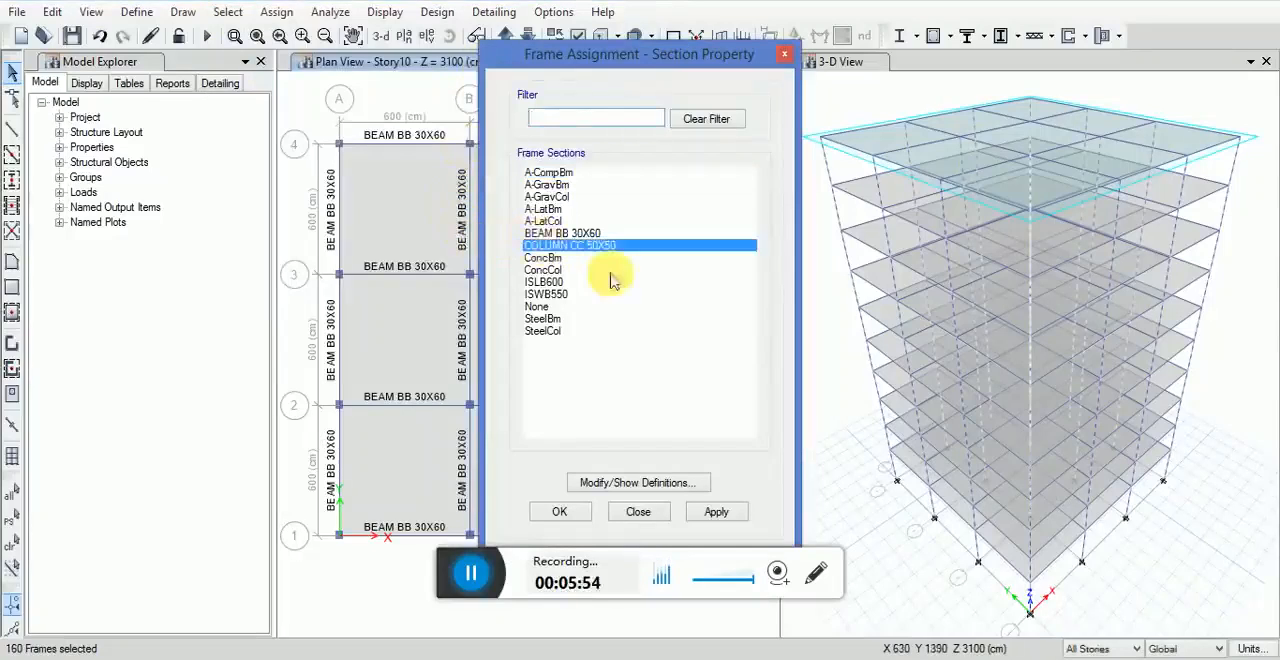
left_click(718, 512)
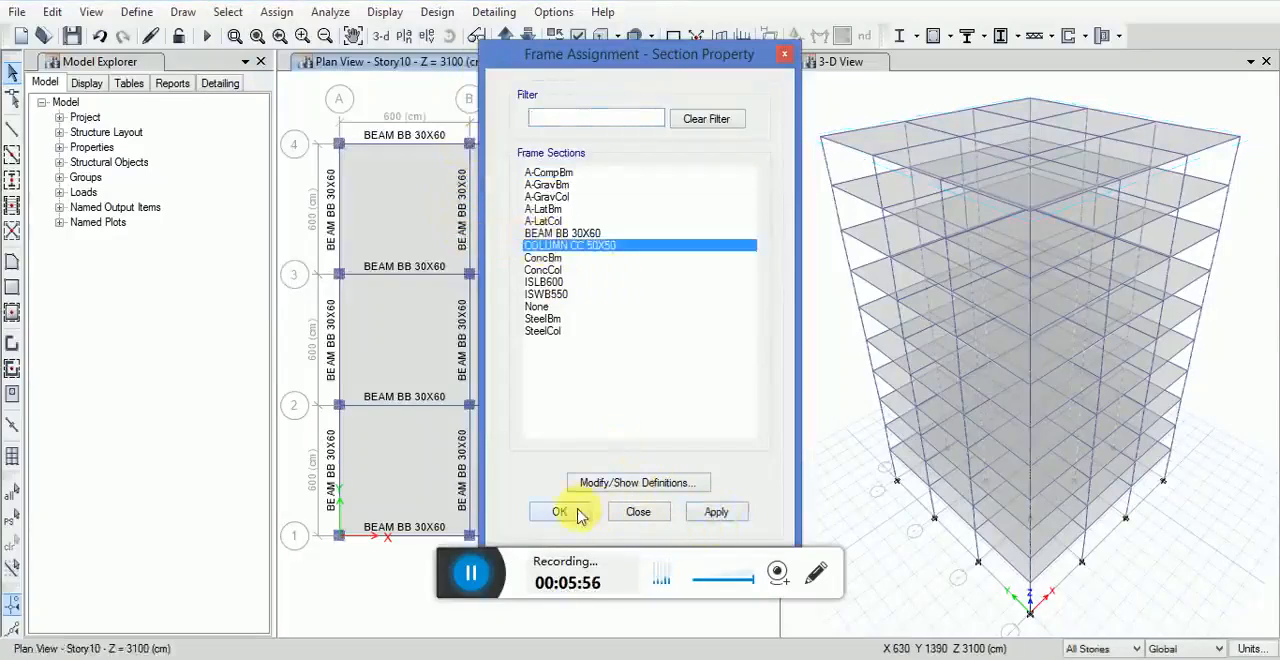
left_click(582, 512)
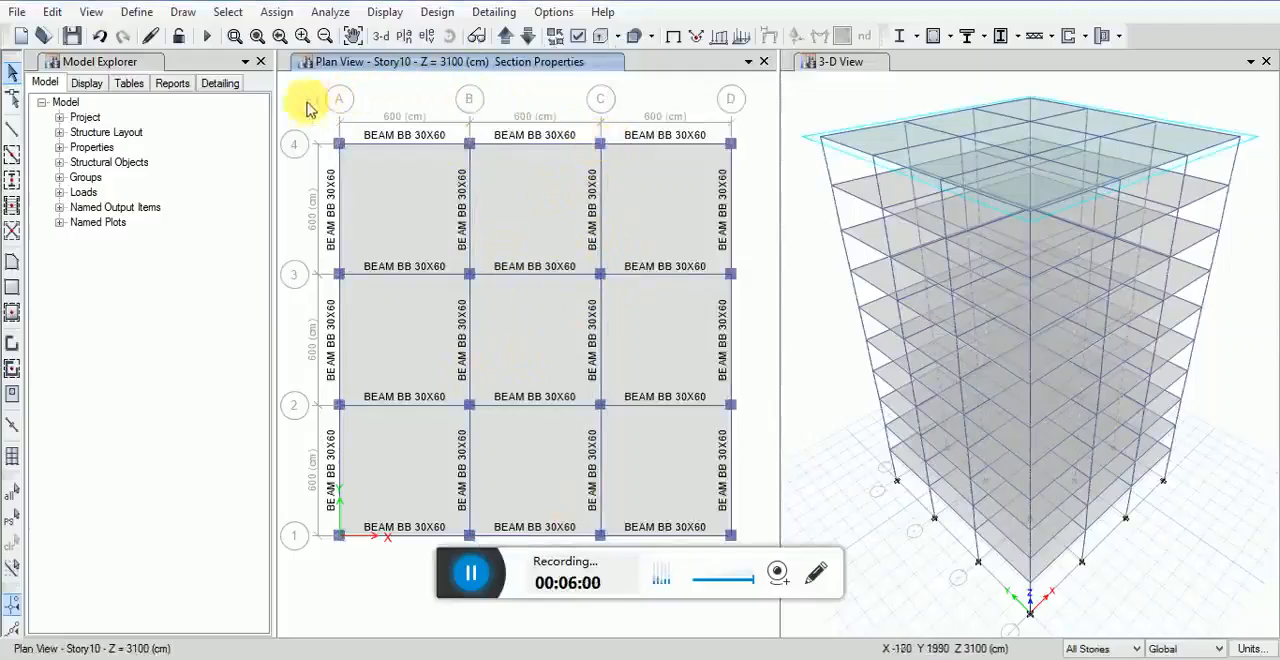
Step: Switch the plan window to a 3D view and examine the section labels on the building's beams and columns
left_click(105, 17)
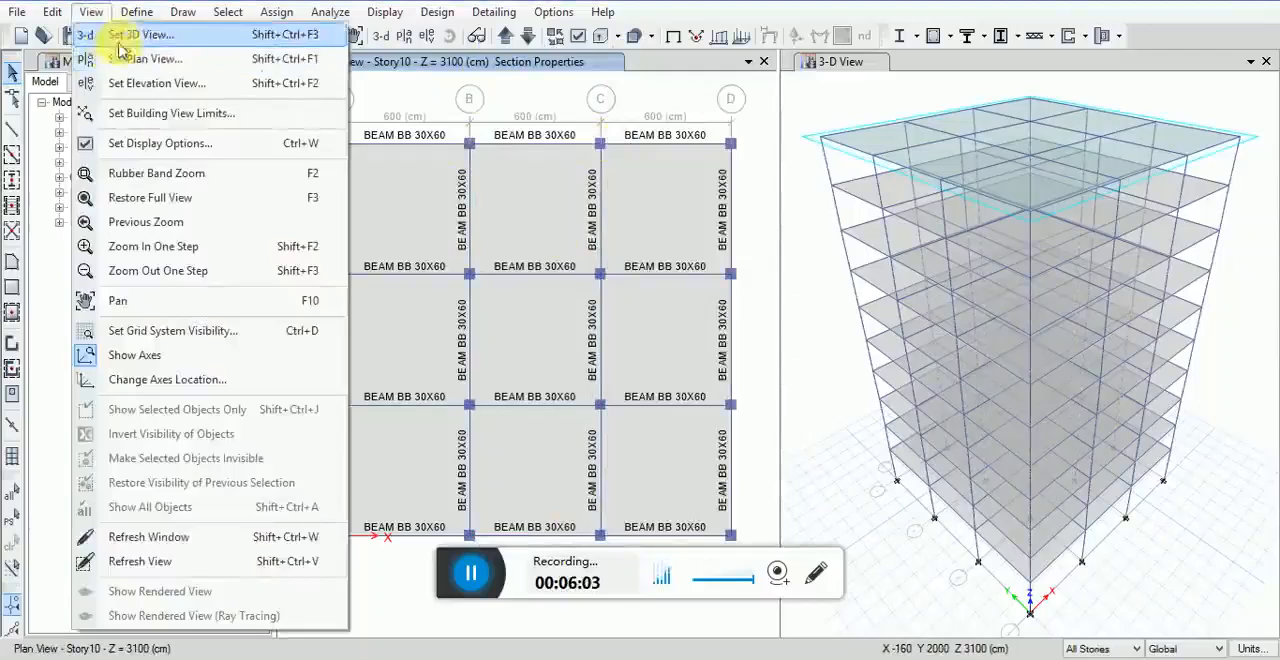
left_click(110, 33)
left_click(579, 481)
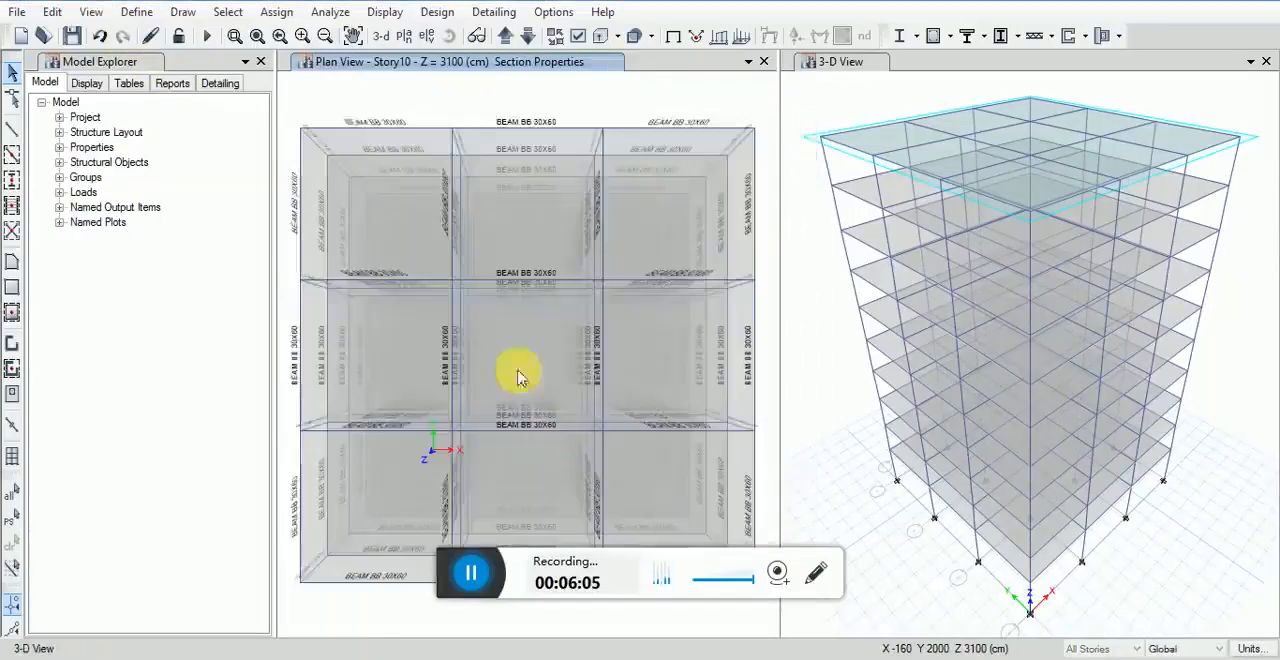
left_click(449, 35)
left_click_drag(366, 569, 449, 415)
scroll(386, 232, "up", 3)
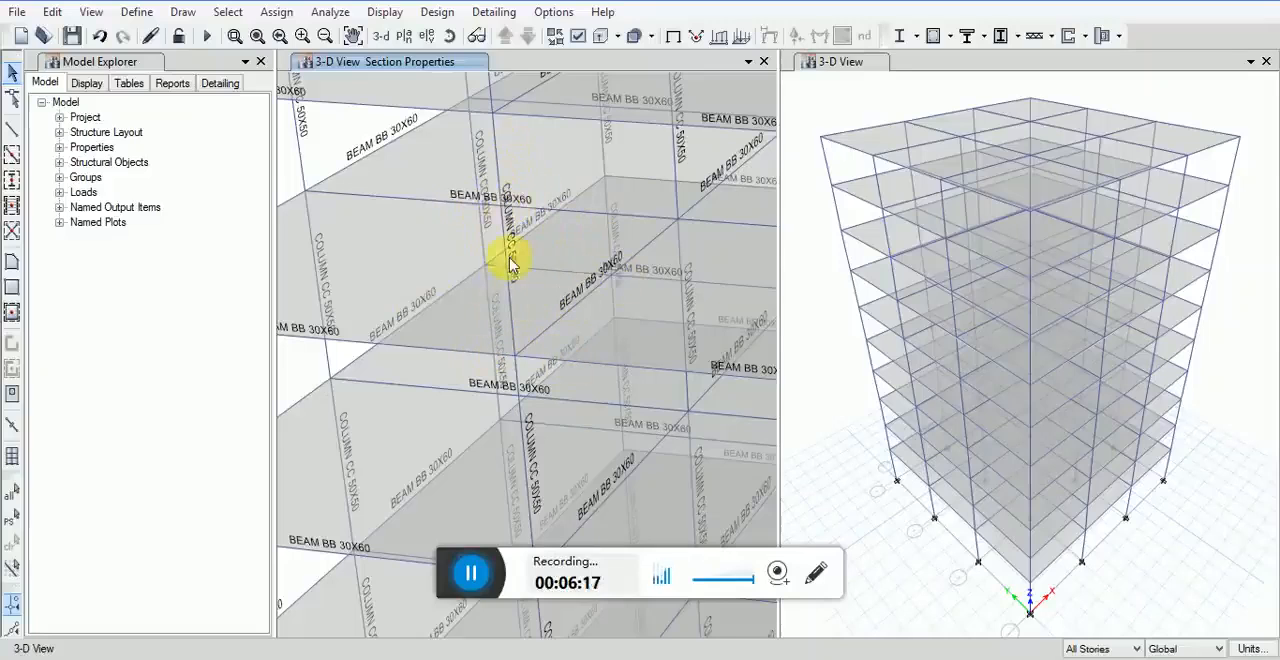
scroll(507, 268, "down", 3)
scroll(507, 268, "down", 5)
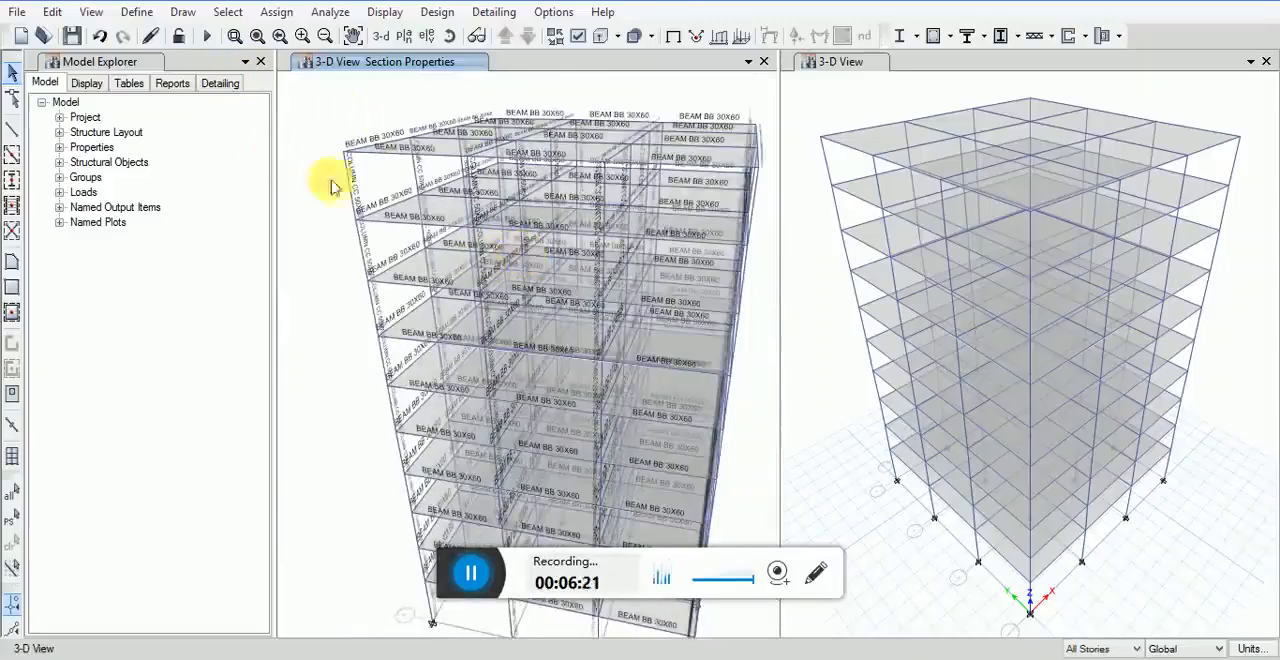
Step: Set the 3D section-label window back to the default plan view of Story10
left_click(89, 14)
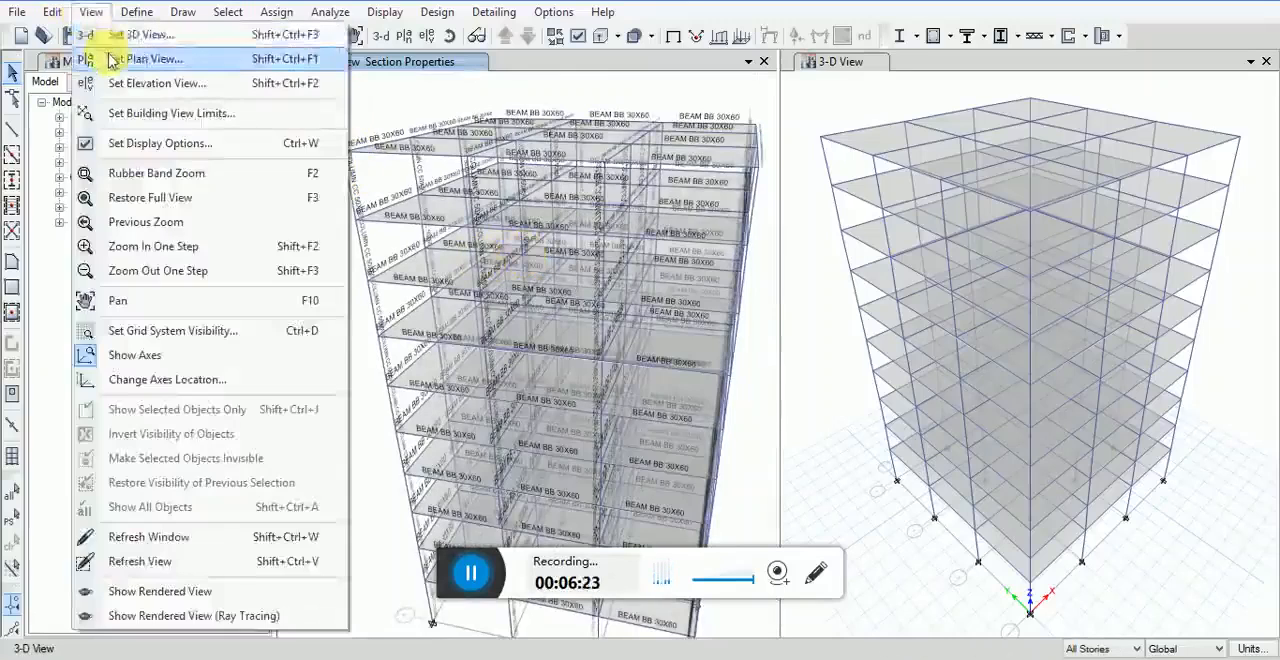
left_click(110, 58)
left_click_drag(621, 112, 617, 82)
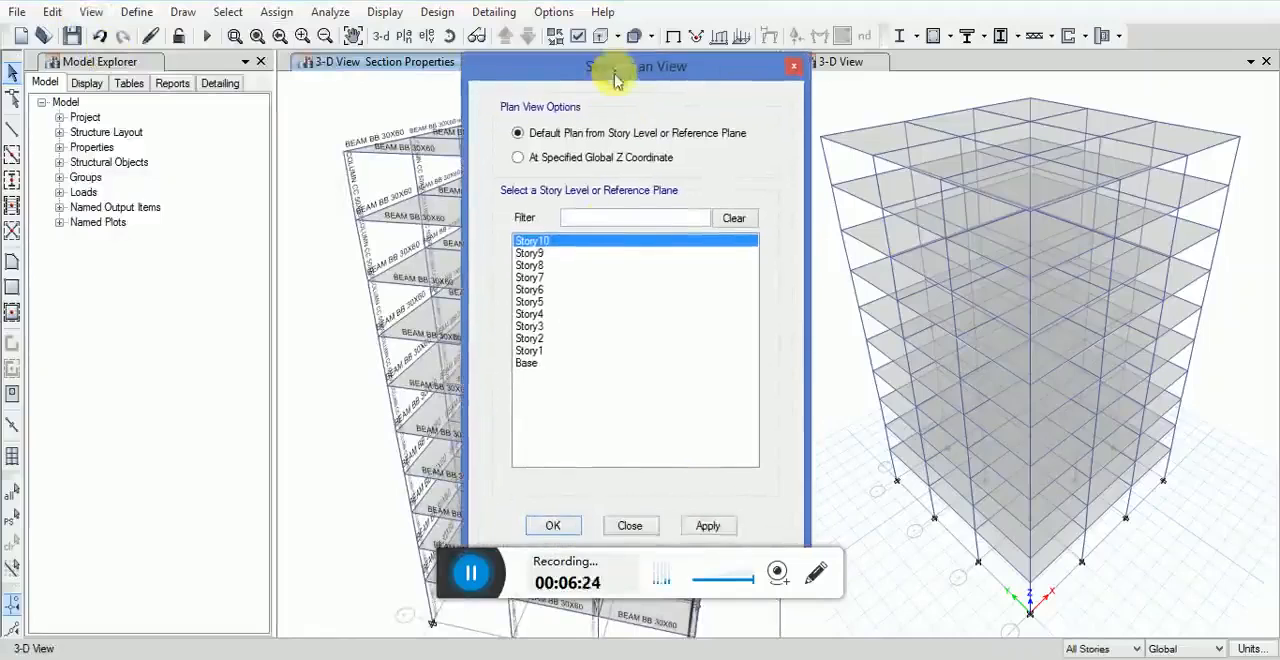
left_click(704, 525)
left_click(560, 525)
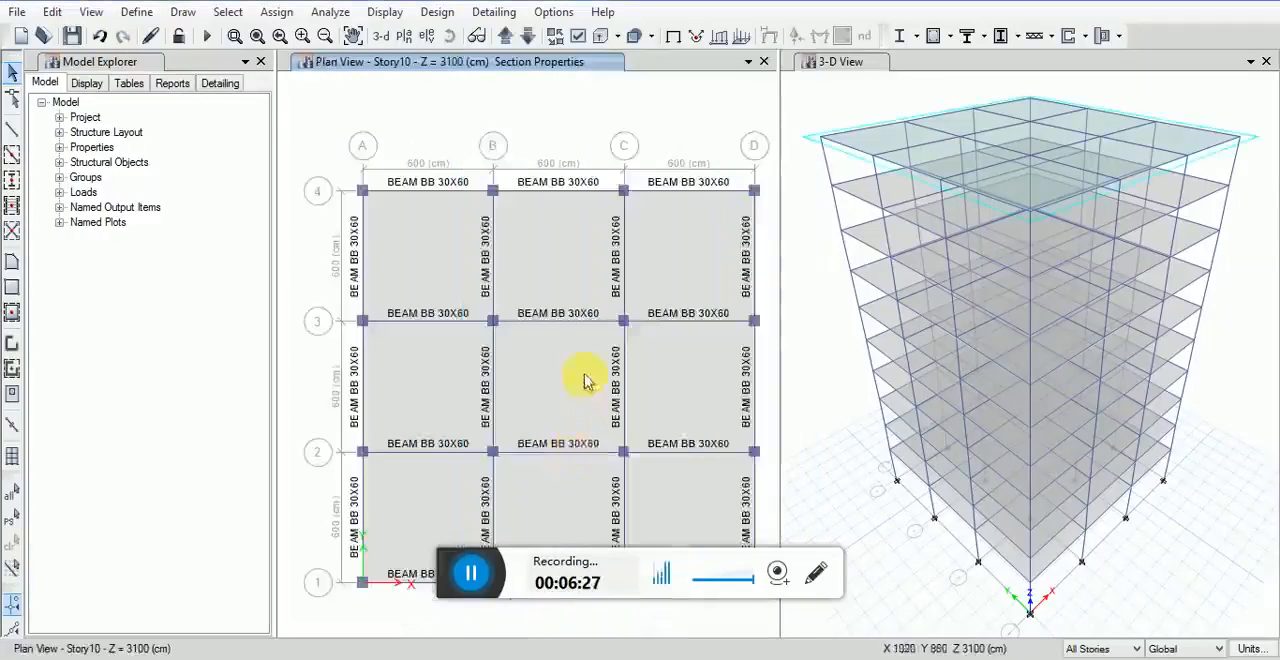
Step: Select all floors by object type and assign them the Slab1 slab section
left_click(228, 12)
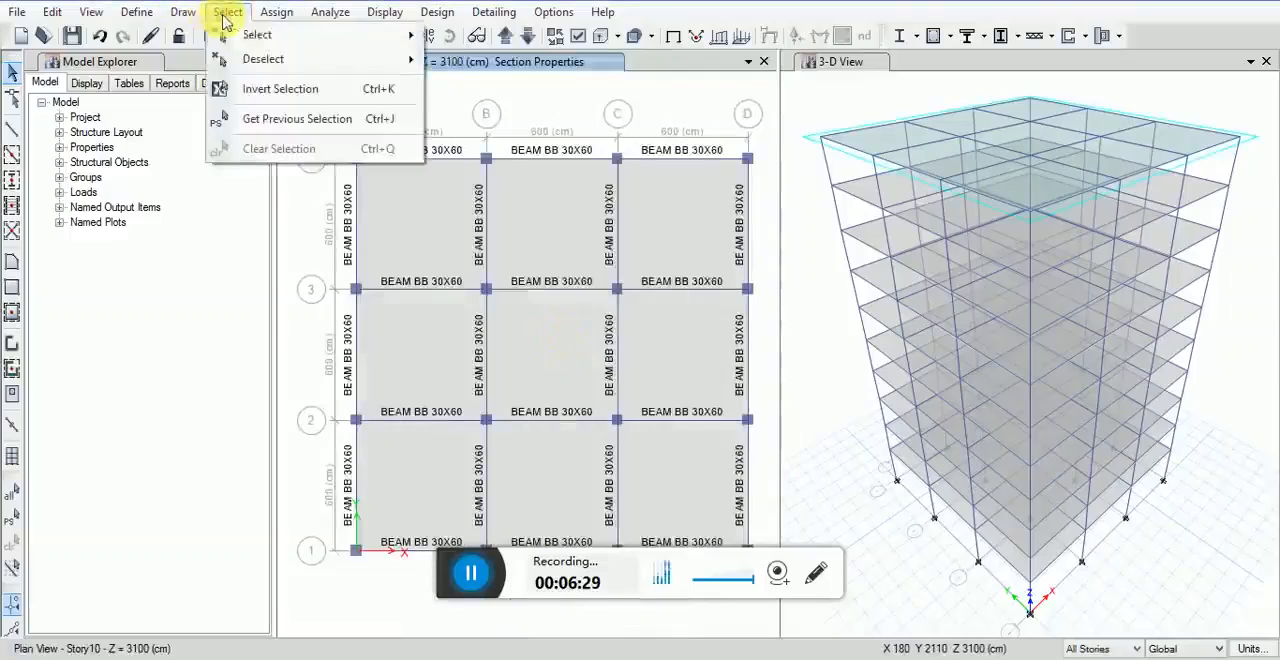
mouse_move(226, 33)
left_click(474, 172)
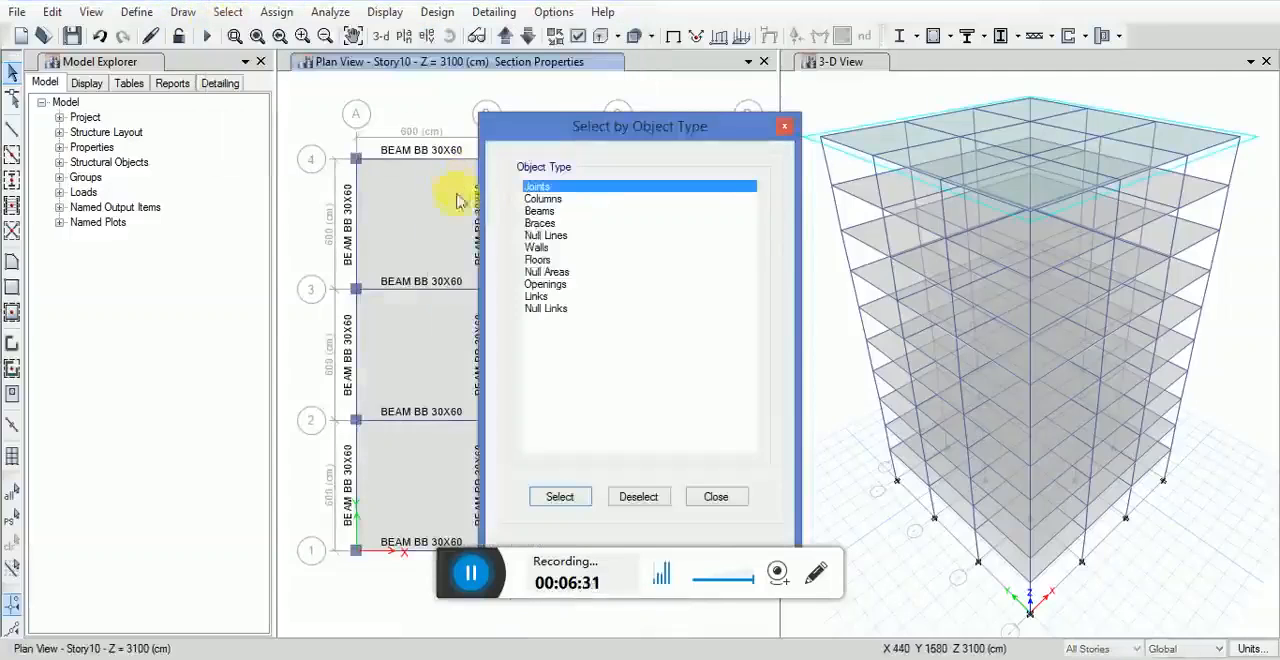
left_click(537, 260)
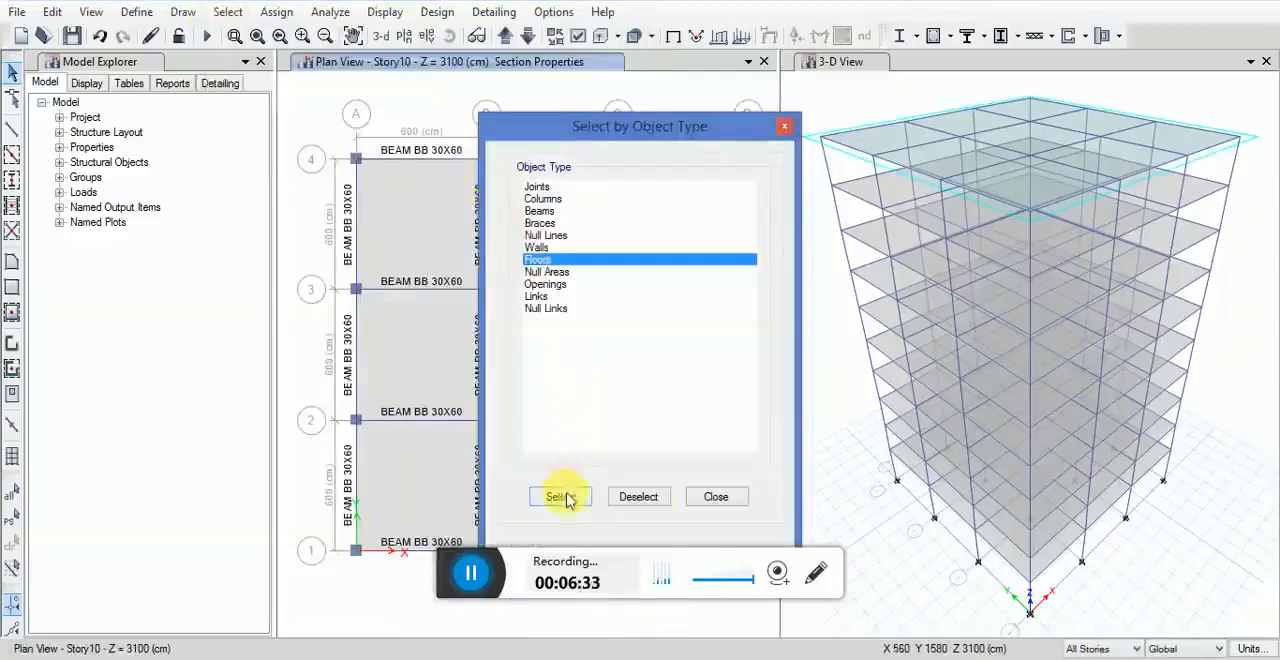
left_click(563, 497)
left_click(710, 497)
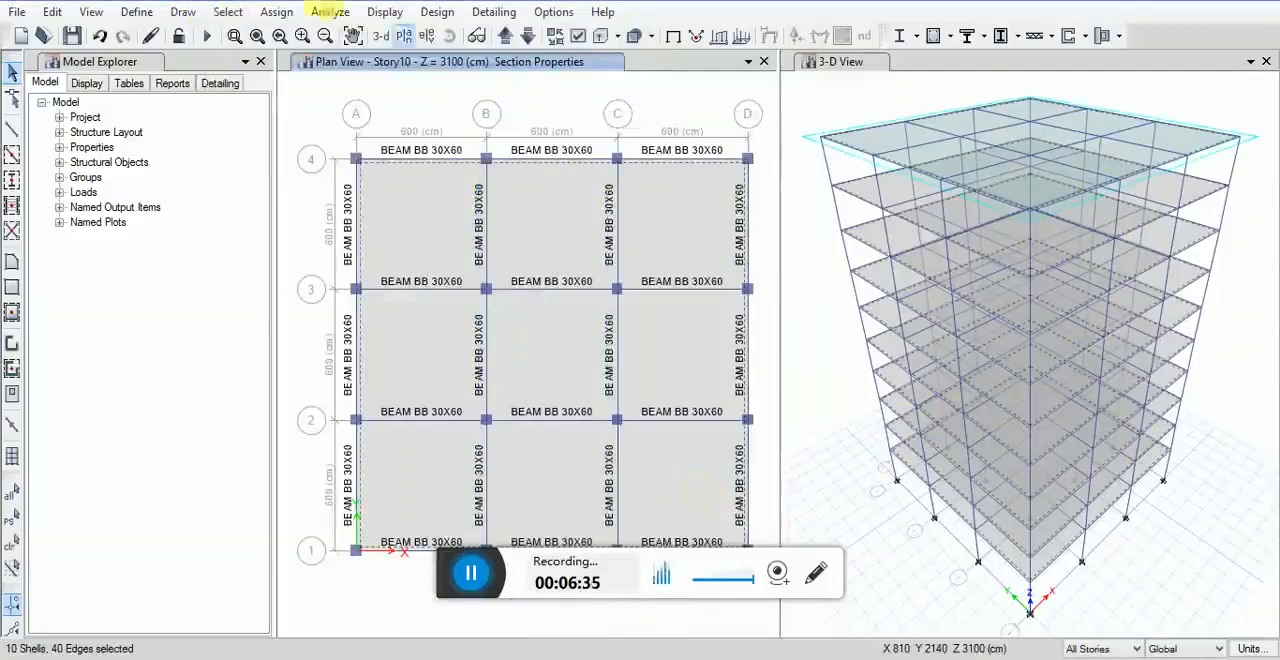
left_click(276, 12)
mouse_move(312, 92)
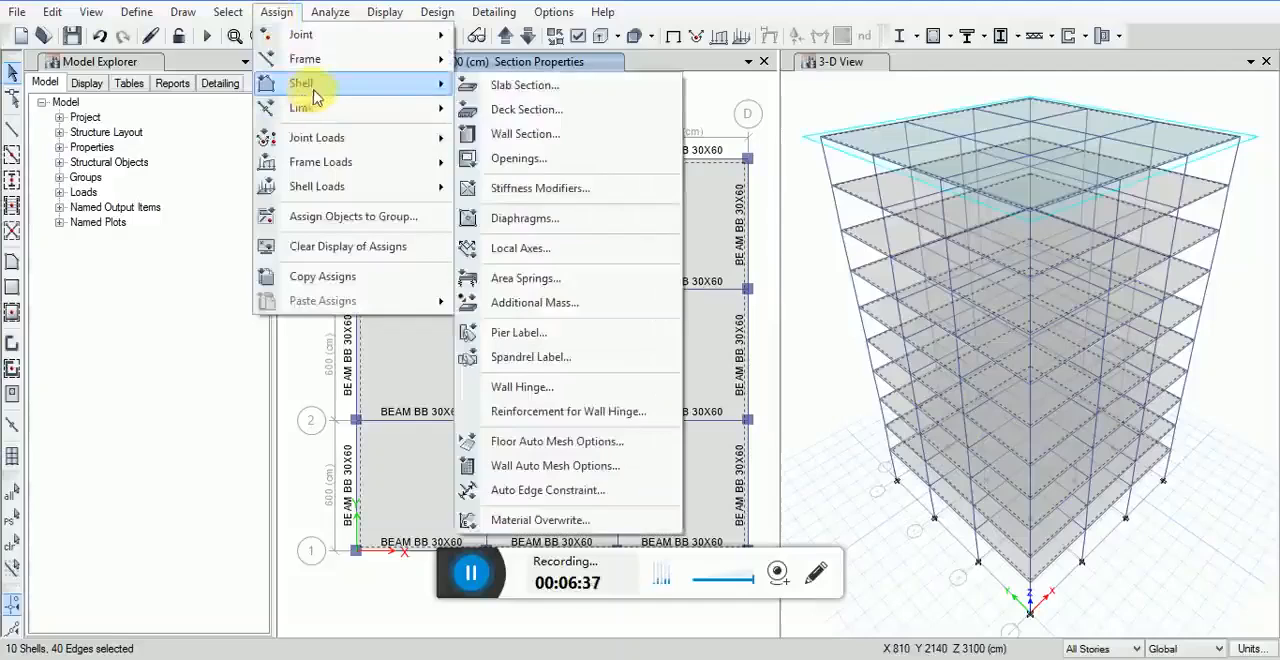
left_click(500, 85)
left_click(537, 223)
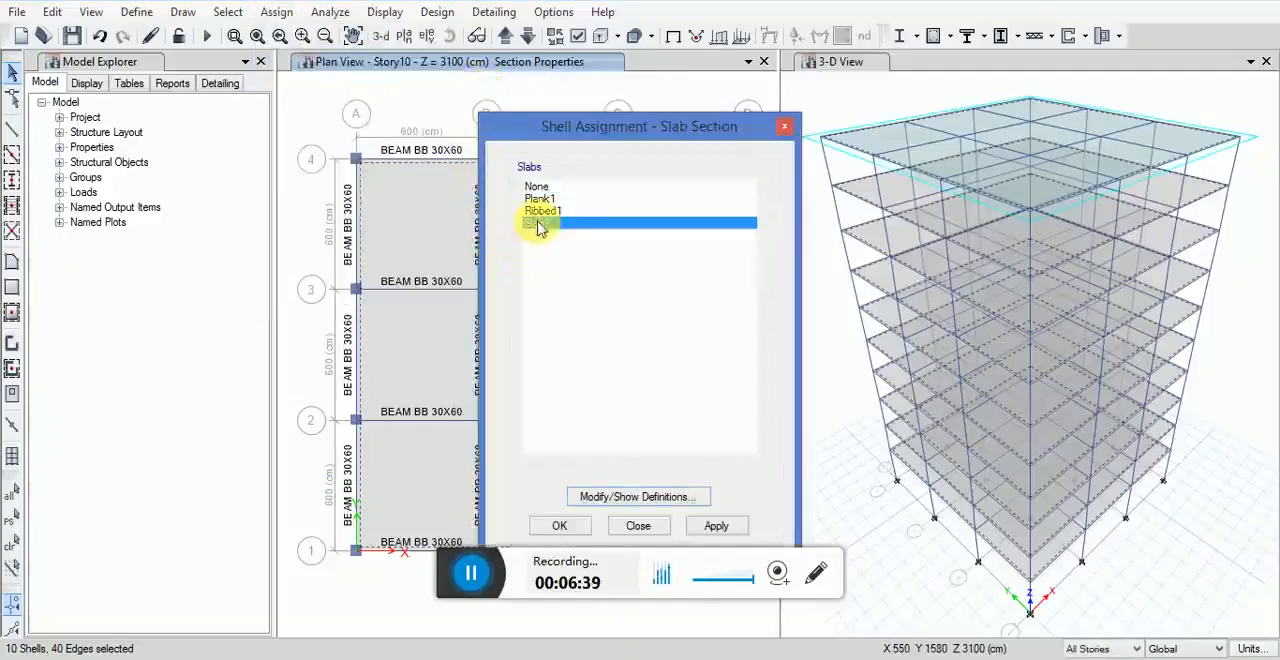
left_click(716, 526)
left_click(586, 531)
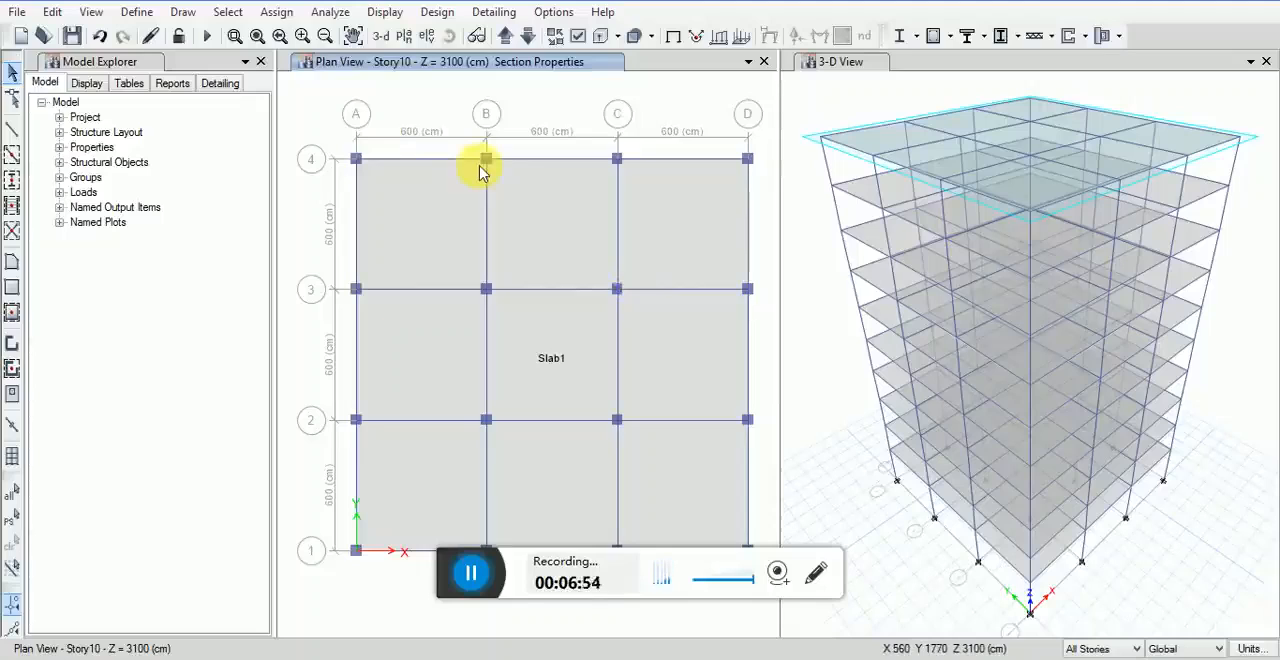
Step: Set the model's consistent units to metres for length and tonf for force
left_click(183, 14)
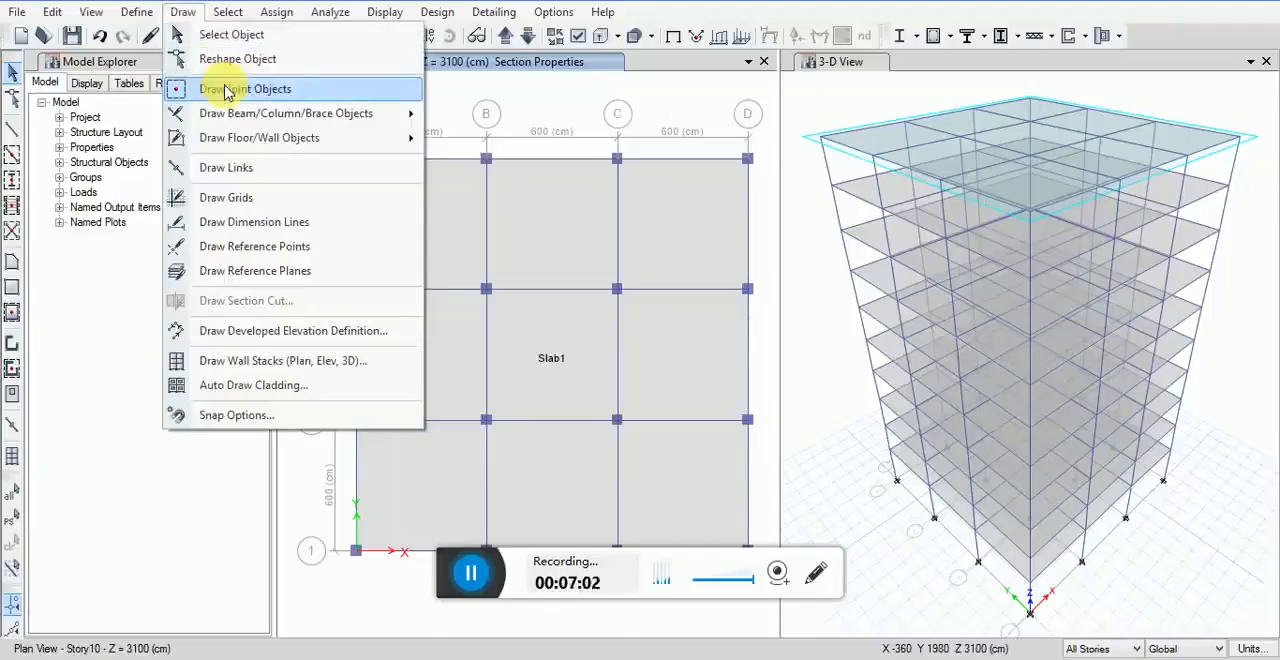
left_click(183, 13)
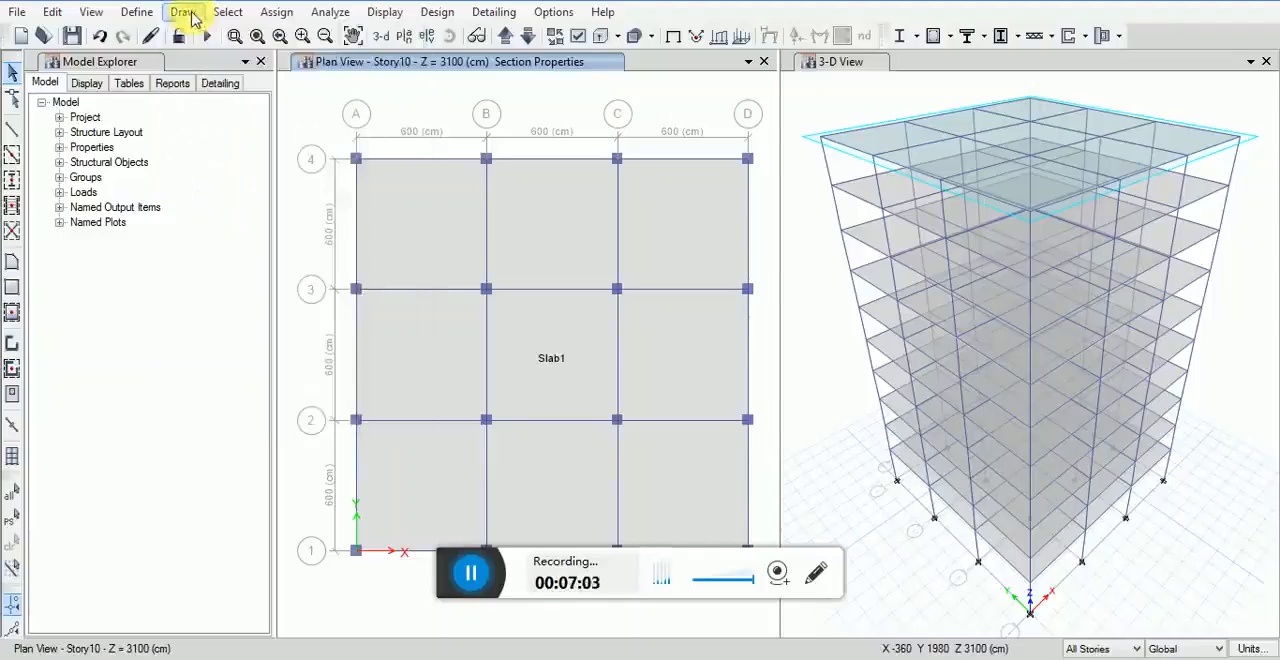
left_click(1252, 650)
left_click(1155, 628)
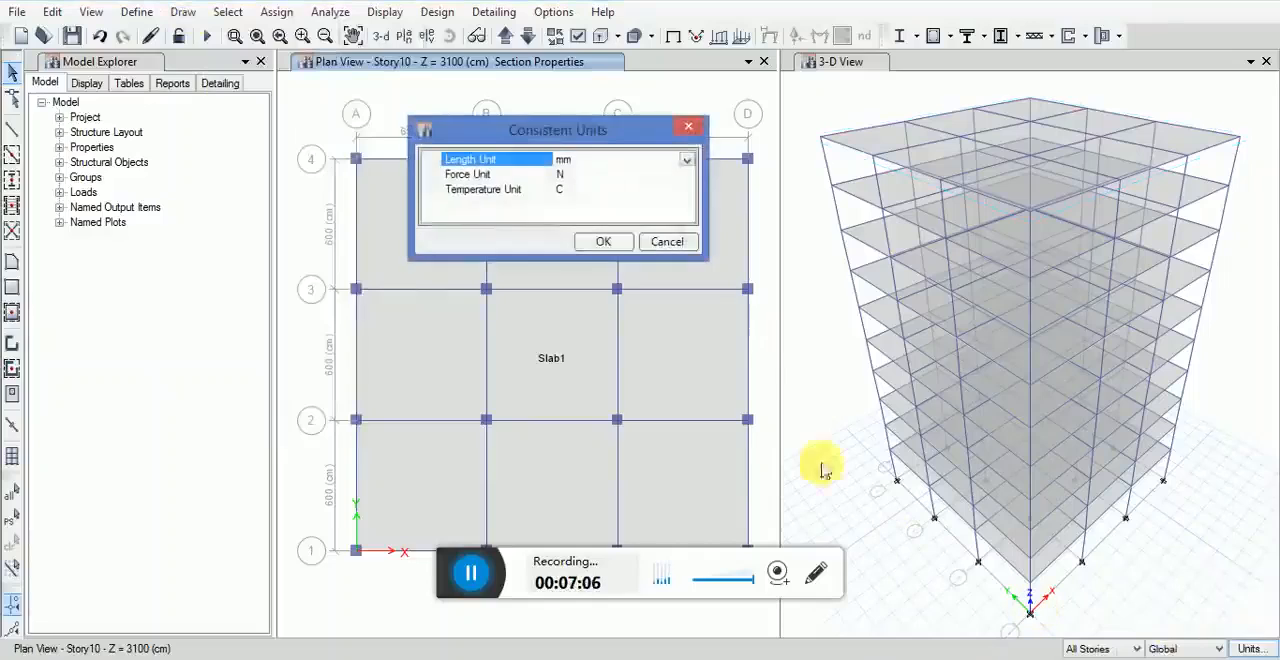
left_click(686, 160)
left_click(578, 248)
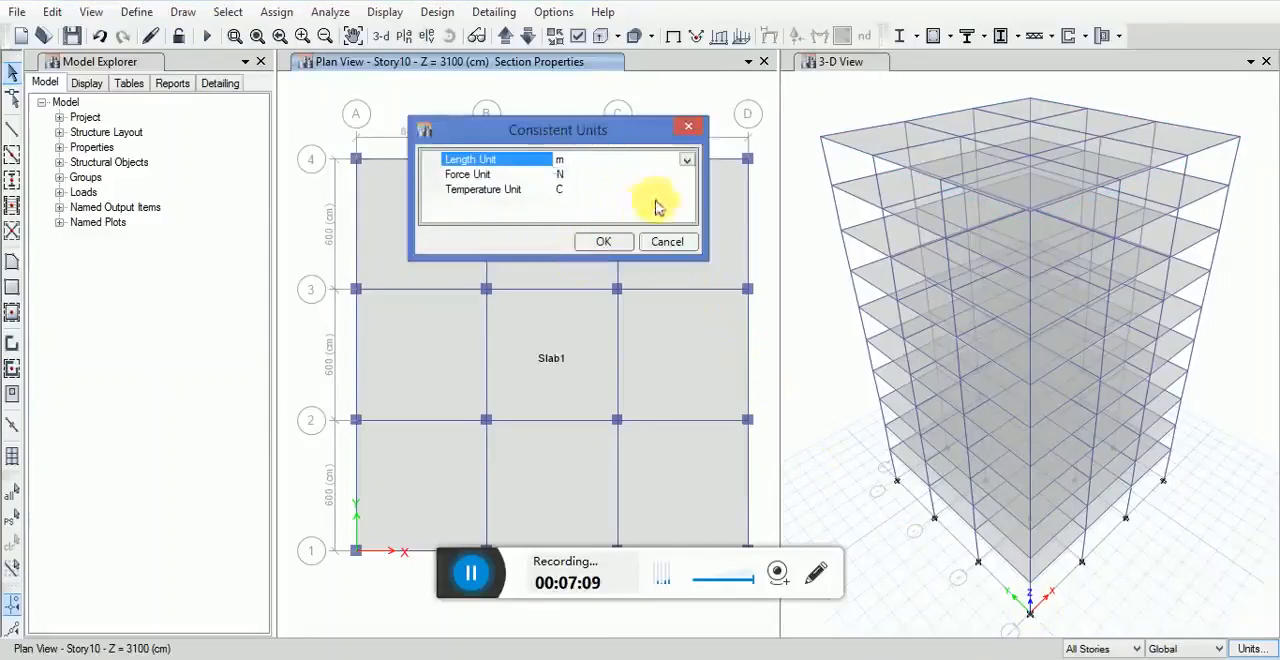
left_click(676, 188)
left_click(686, 175)
left_click(686, 175)
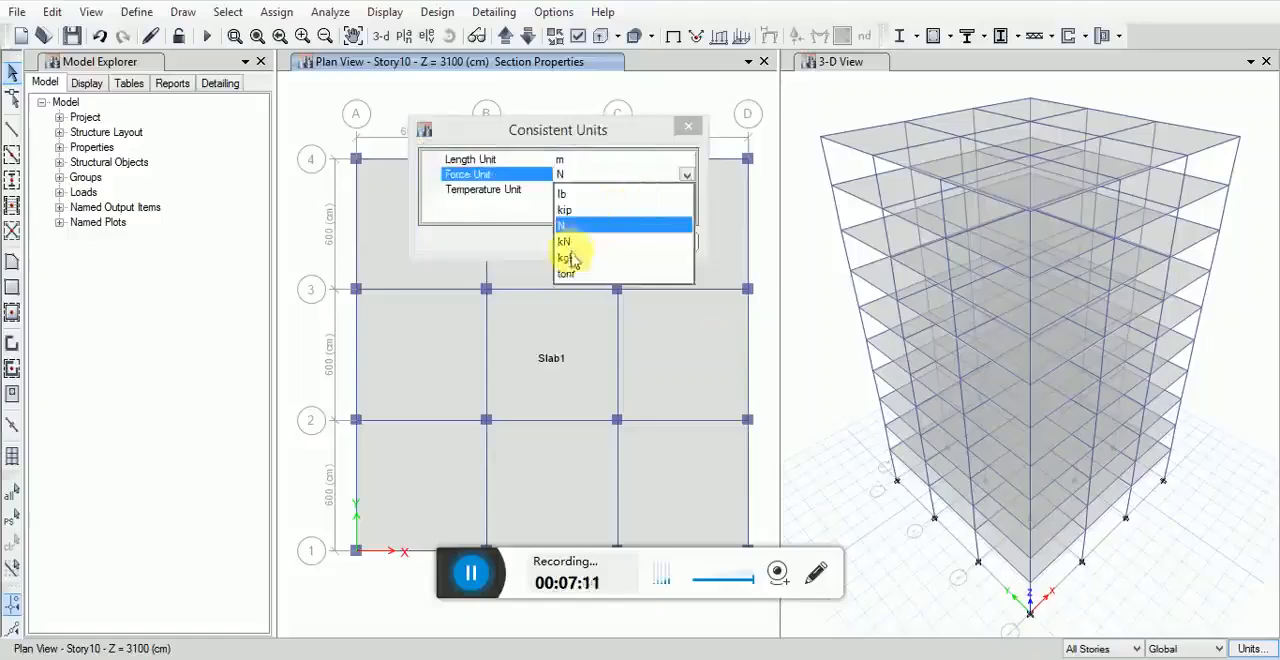
left_click(566, 273)
left_click(593, 240)
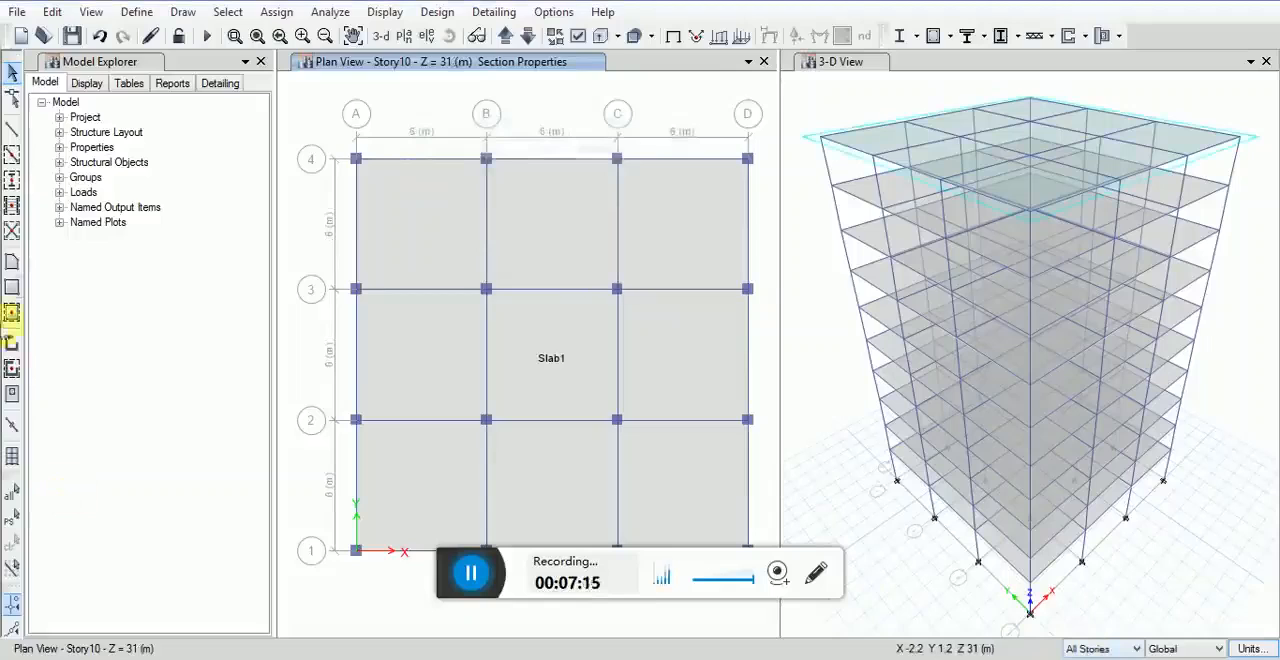
Step: Draw a joint in the central bay, offset 2 m in X and 2 m in Y from grid point B-2
left_click(180, 13)
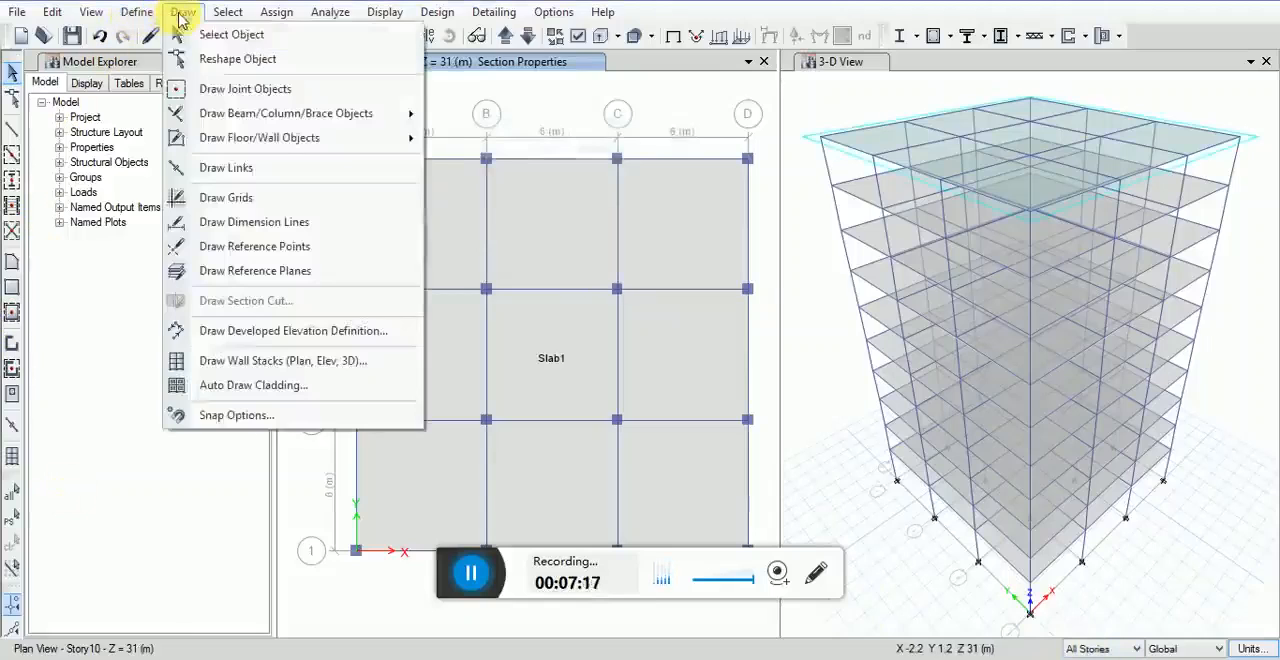
left_click(193, 25)
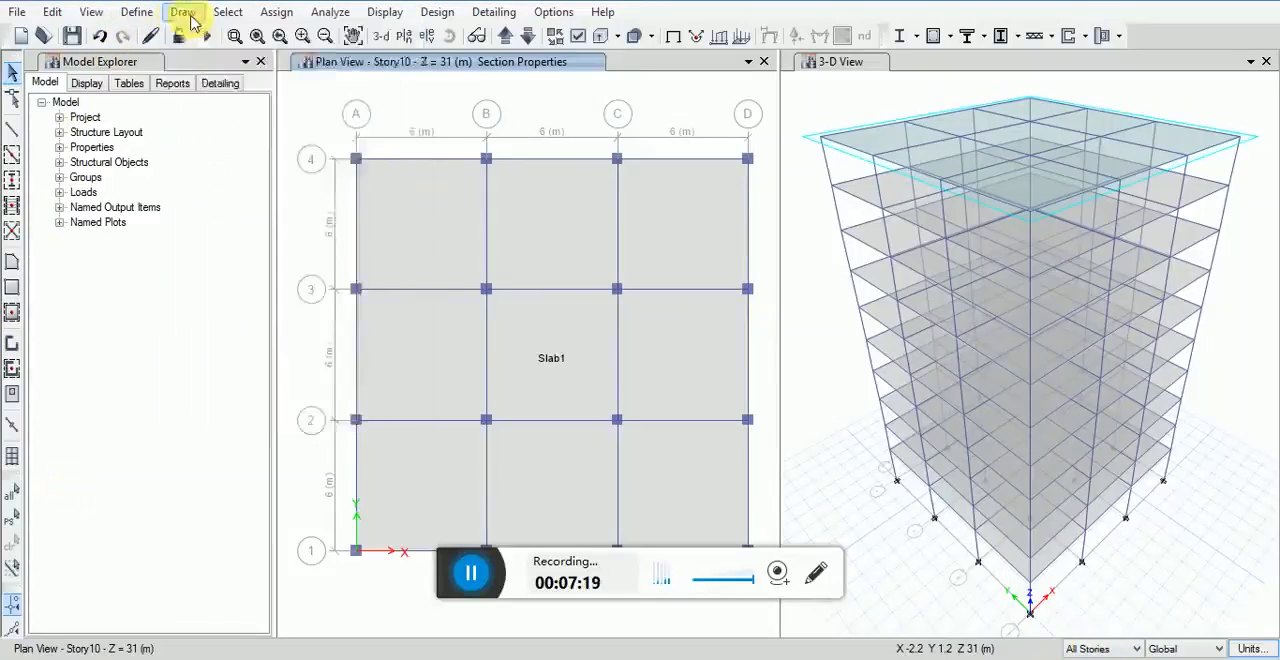
left_click(193, 17)
left_click(177, 89)
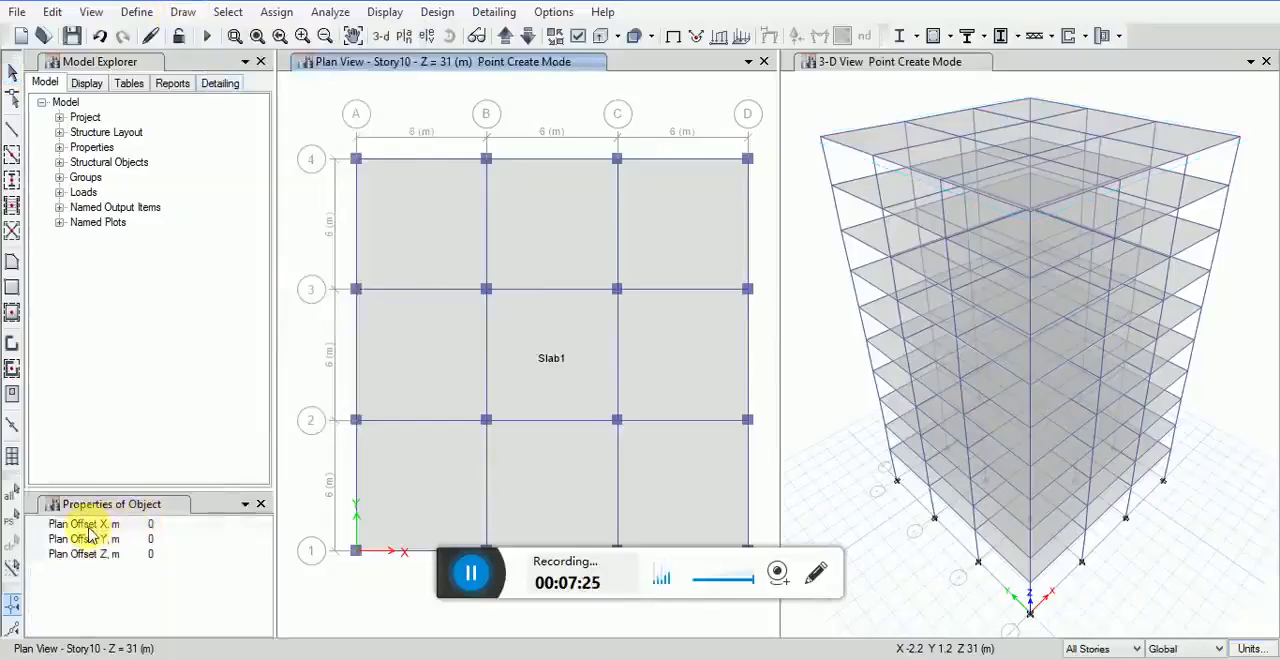
left_click(168, 524)
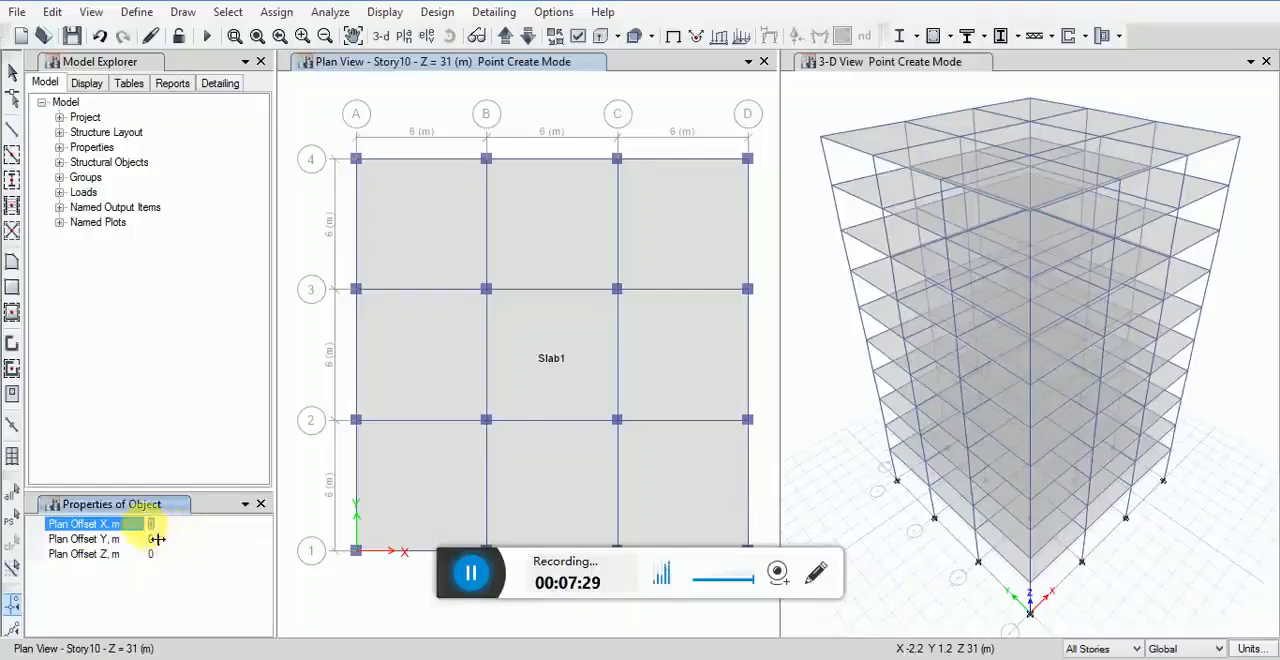
type("2")
left_click(160, 539)
type("2")
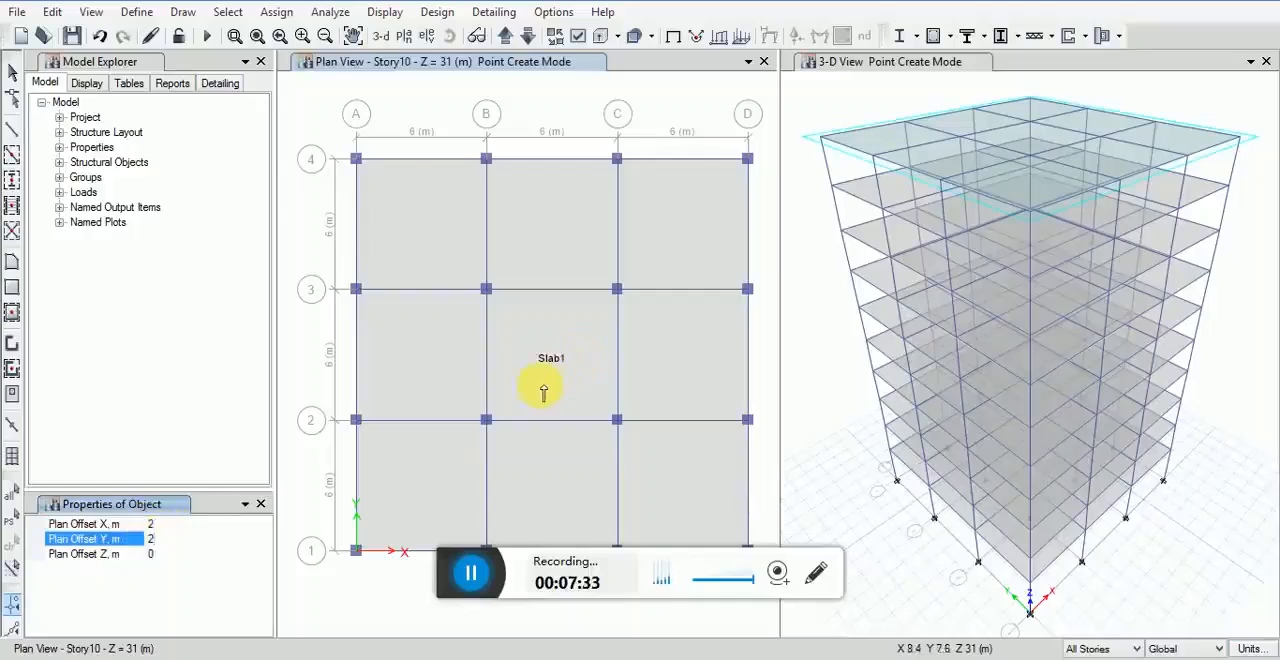
scroll(543, 392, "up", 3)
scroll(532, 386, "down", 1)
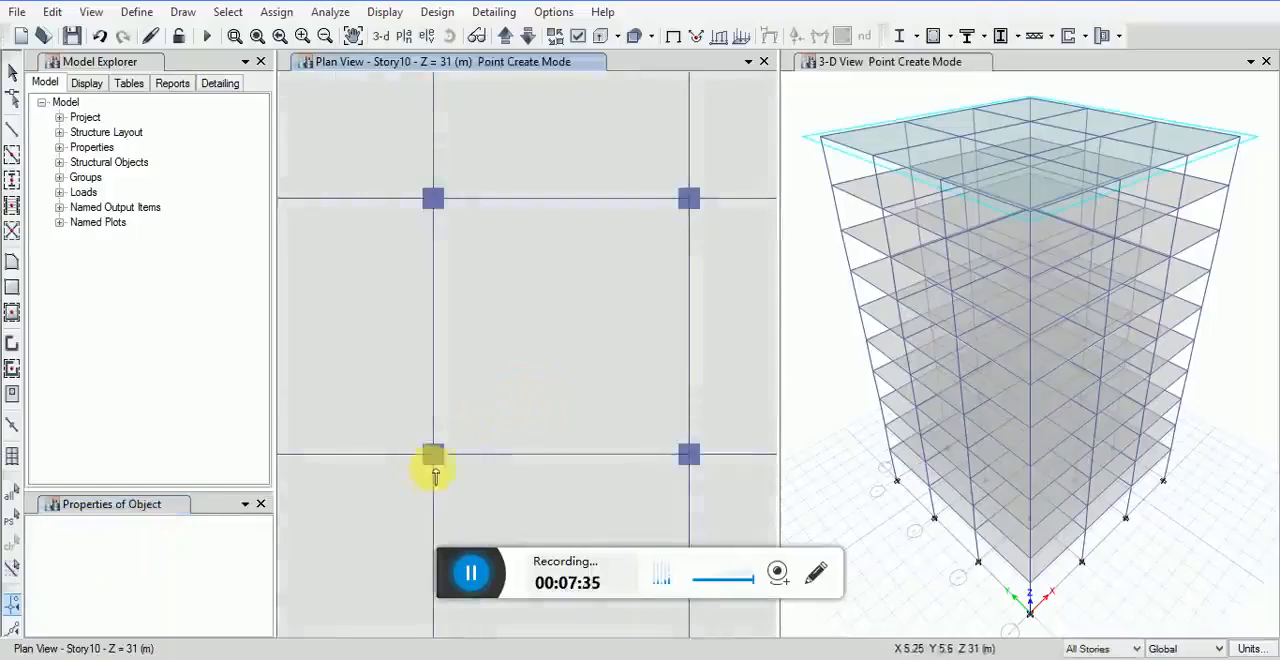
left_click(432, 455)
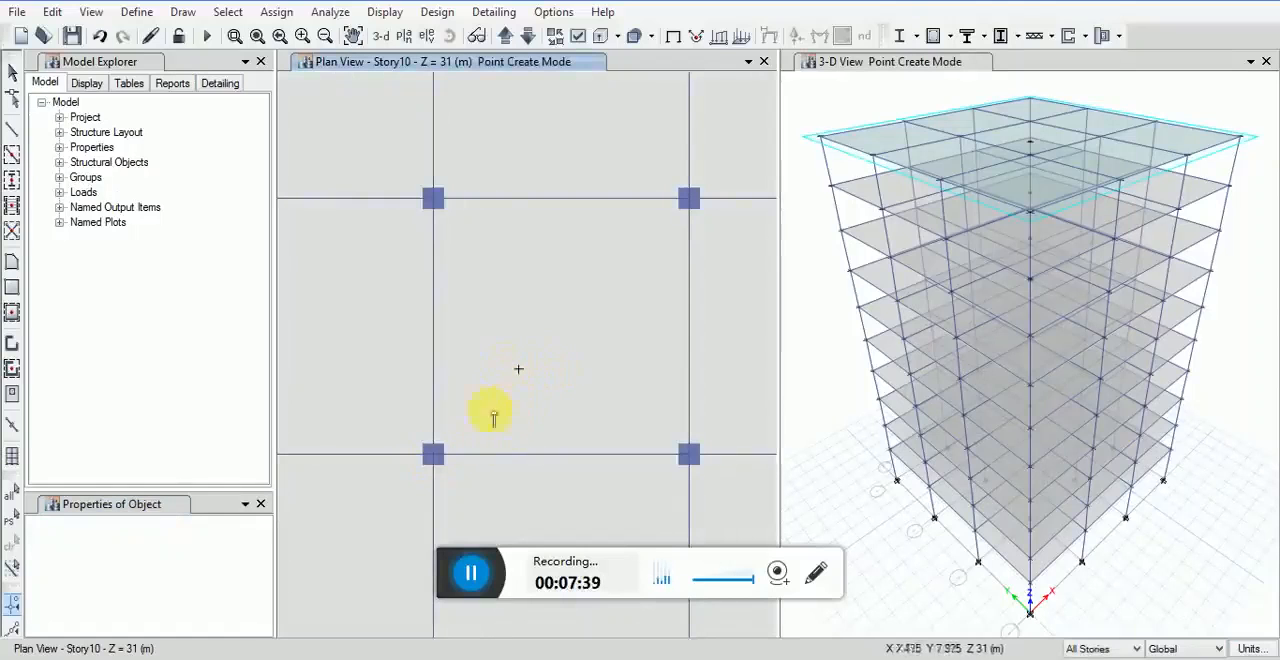
left_click(518, 369)
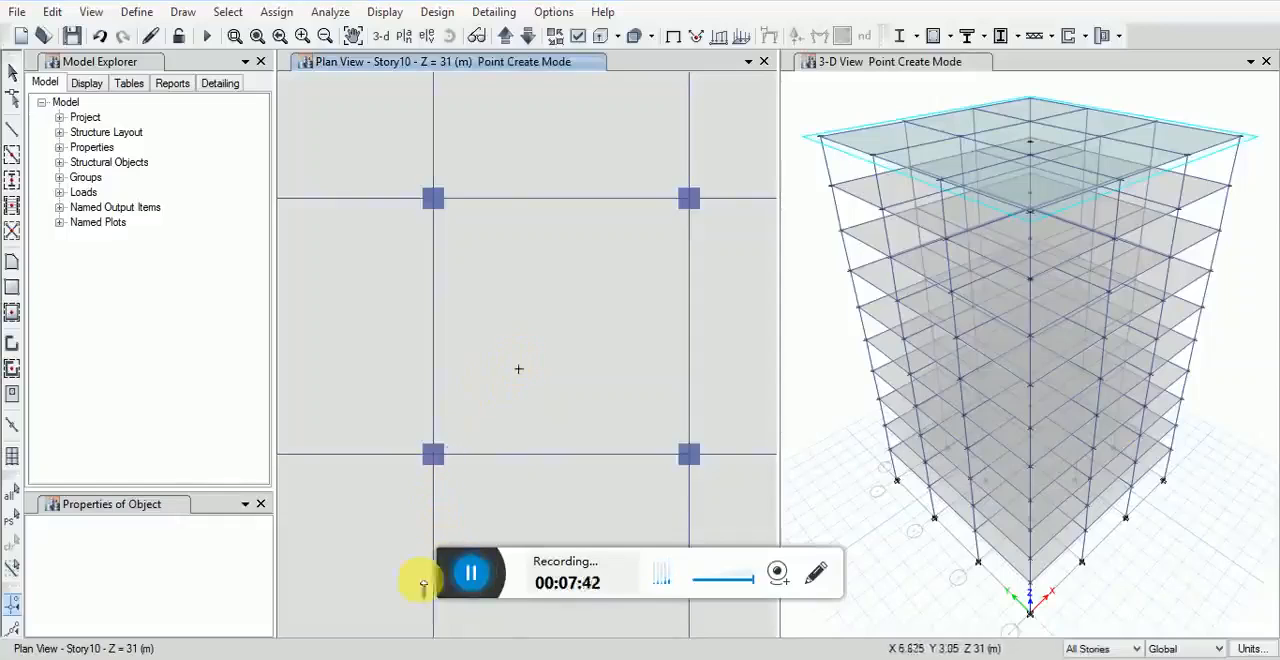
Step: Draw a second joint in the central bay, offset 2 m in X and 4 m in Y from grid point B-2
left_click(245, 515)
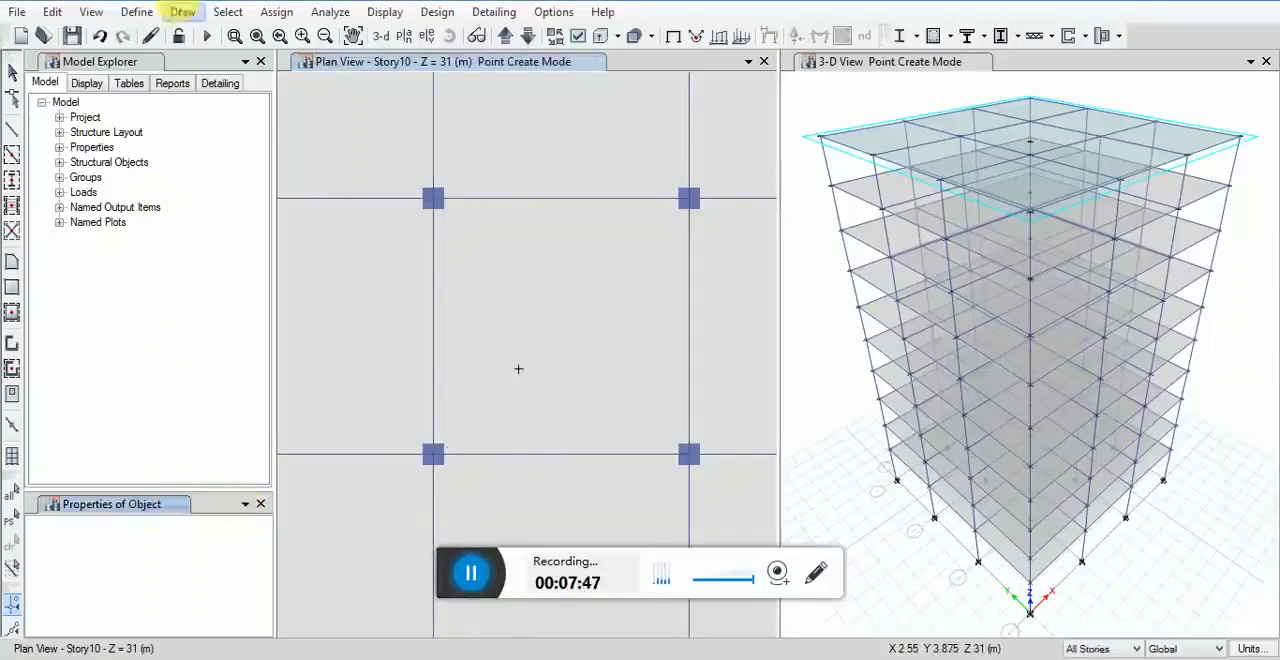
left_click(182, 12)
left_click(206, 86)
left_click(152, 539)
left_click(152, 524)
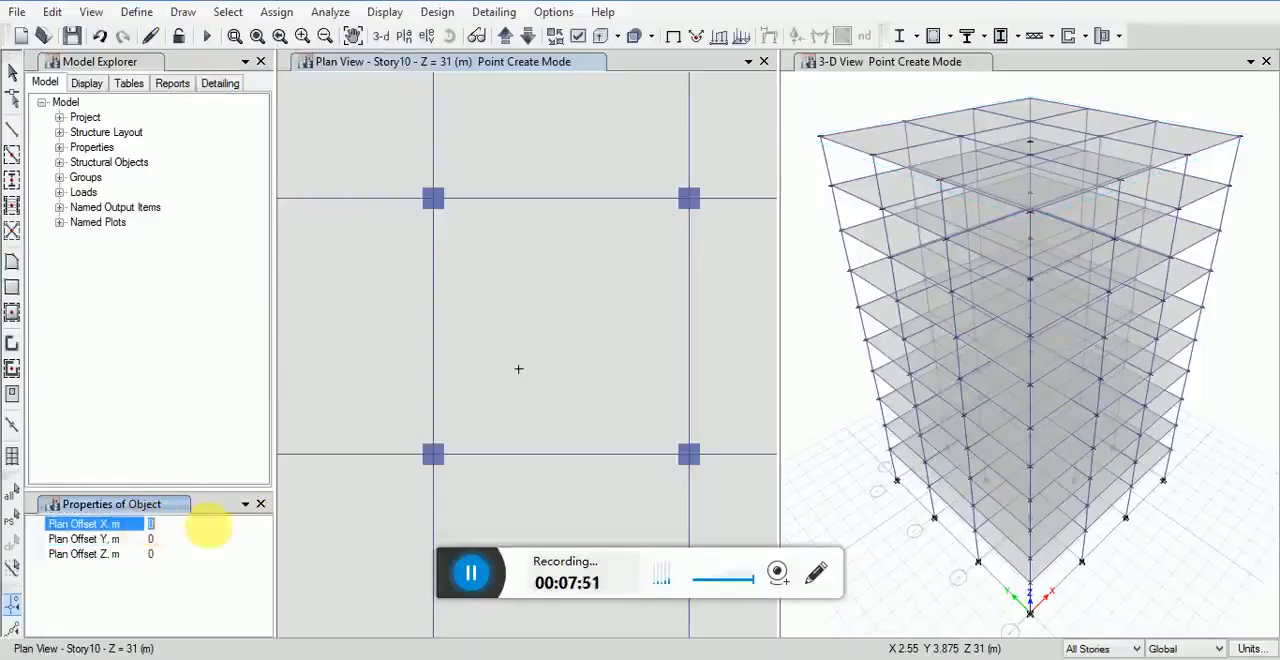
type("2")
left_click(160, 539)
type("4")
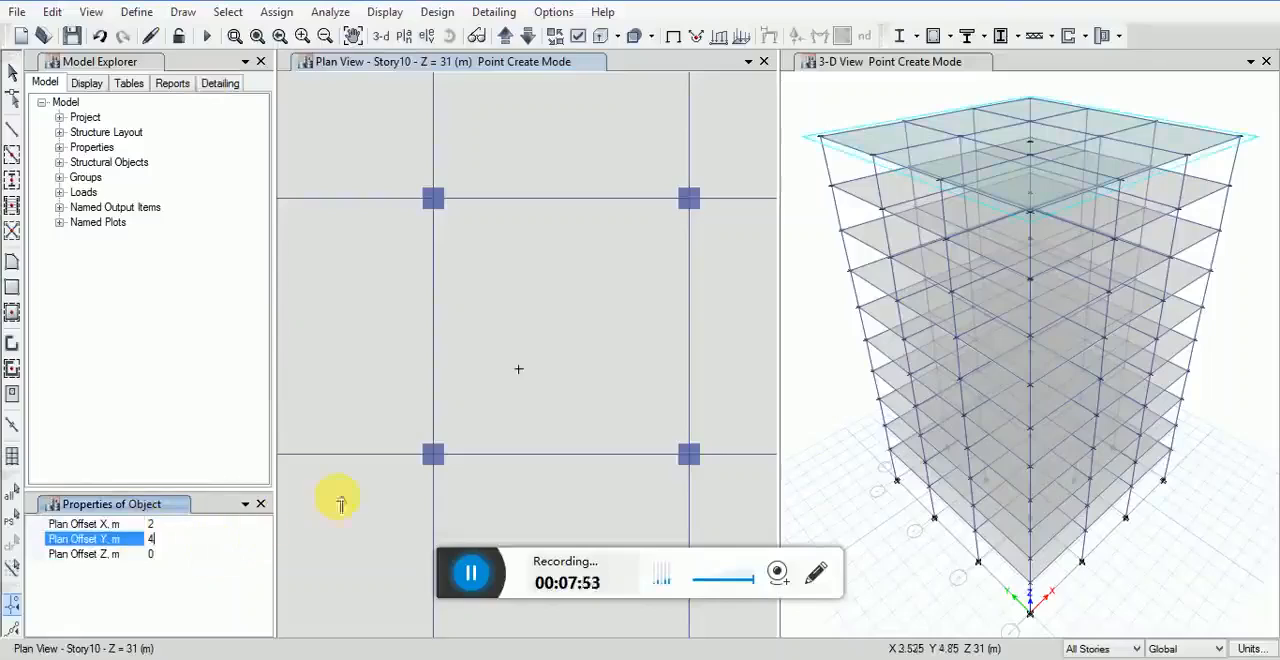
left_click(437, 455)
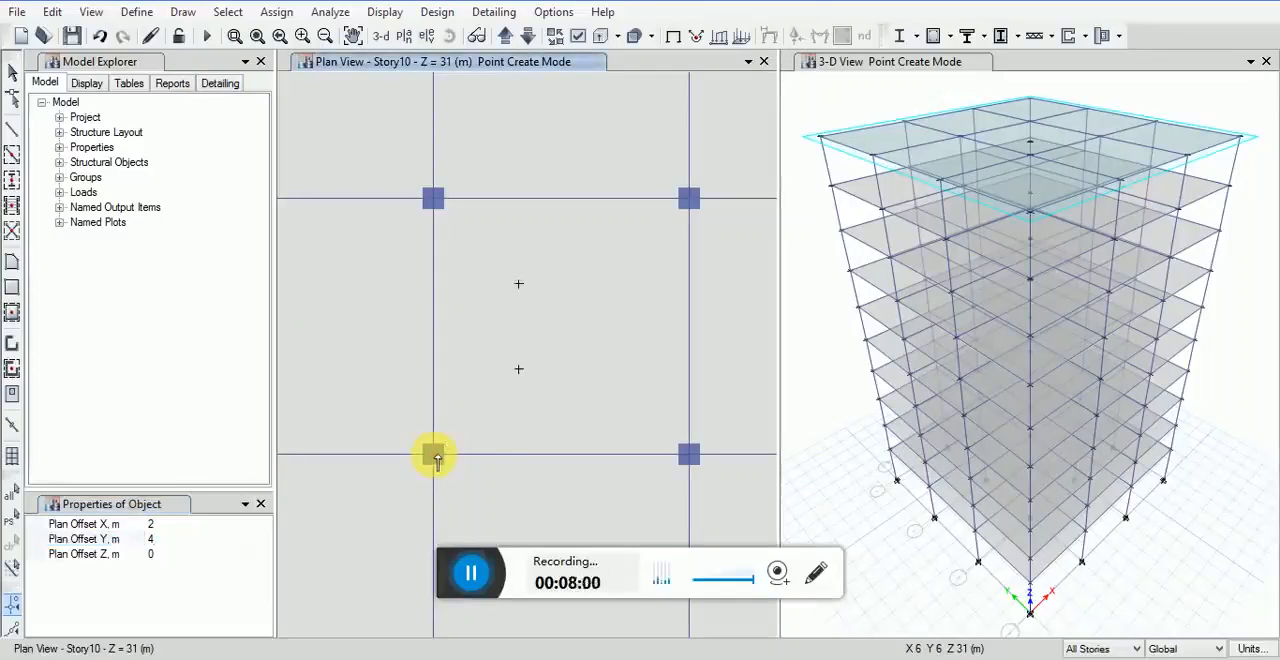
Step: Draw a third joint in the central bay, offset 4 m in X and 2 m in Y from grid point B-2
left_click(180, 526)
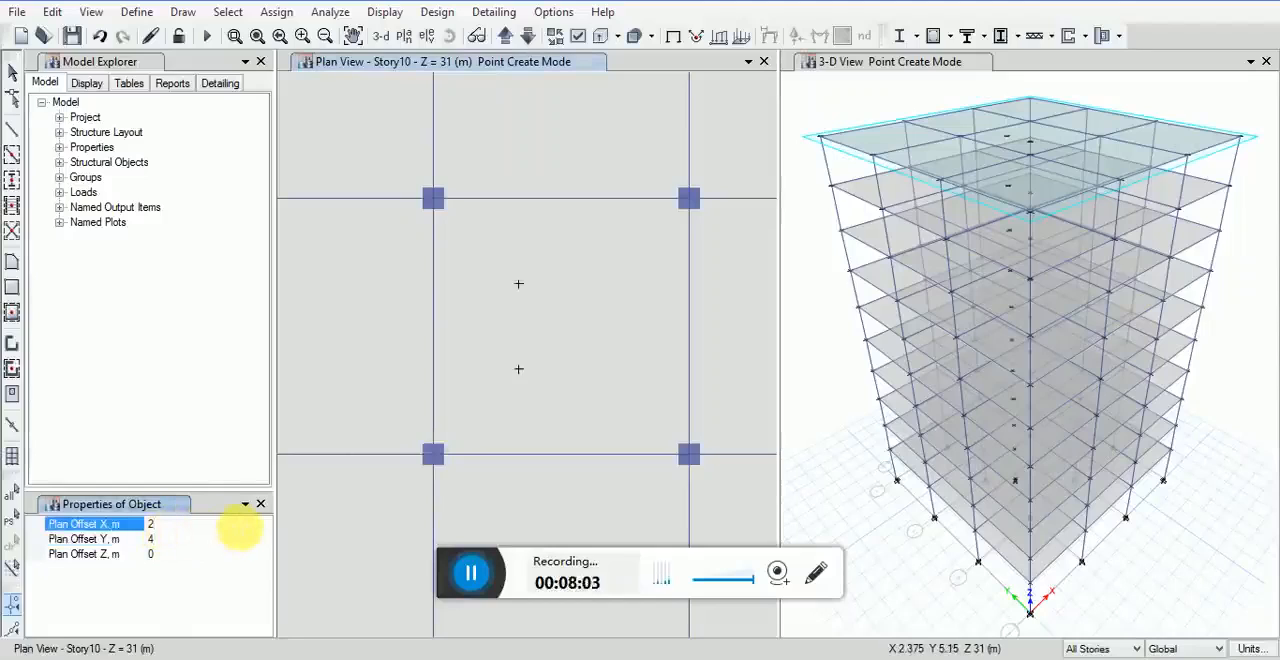
type("4")
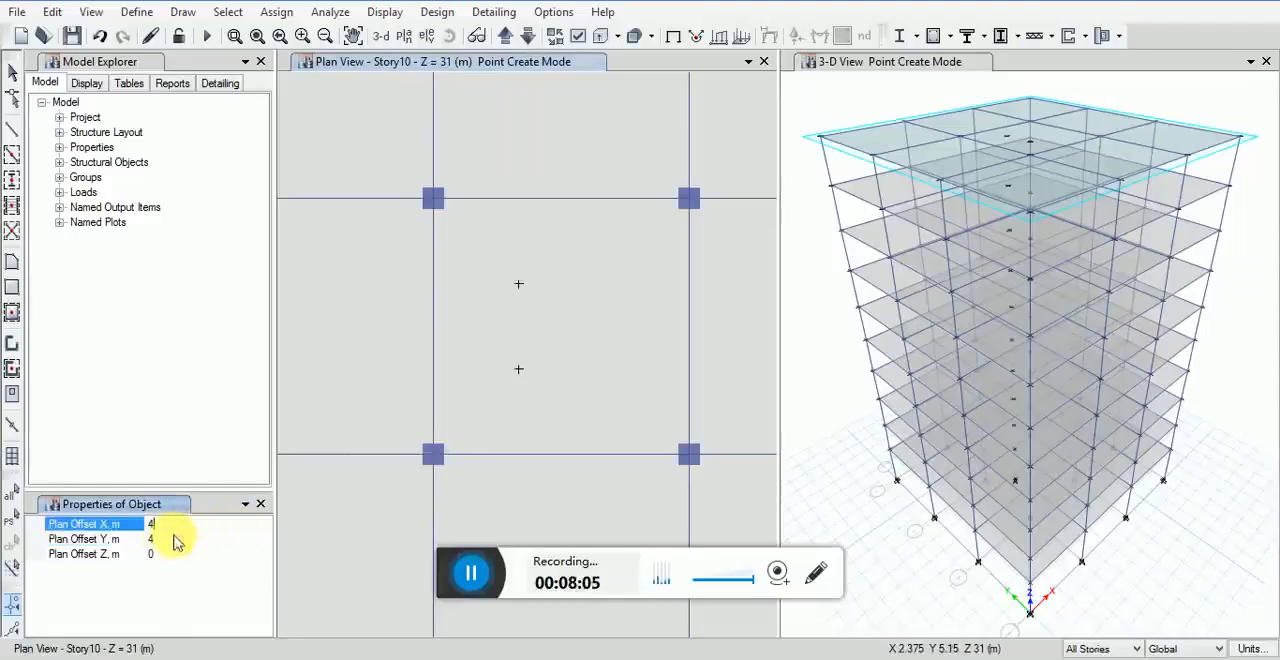
left_click(175, 540)
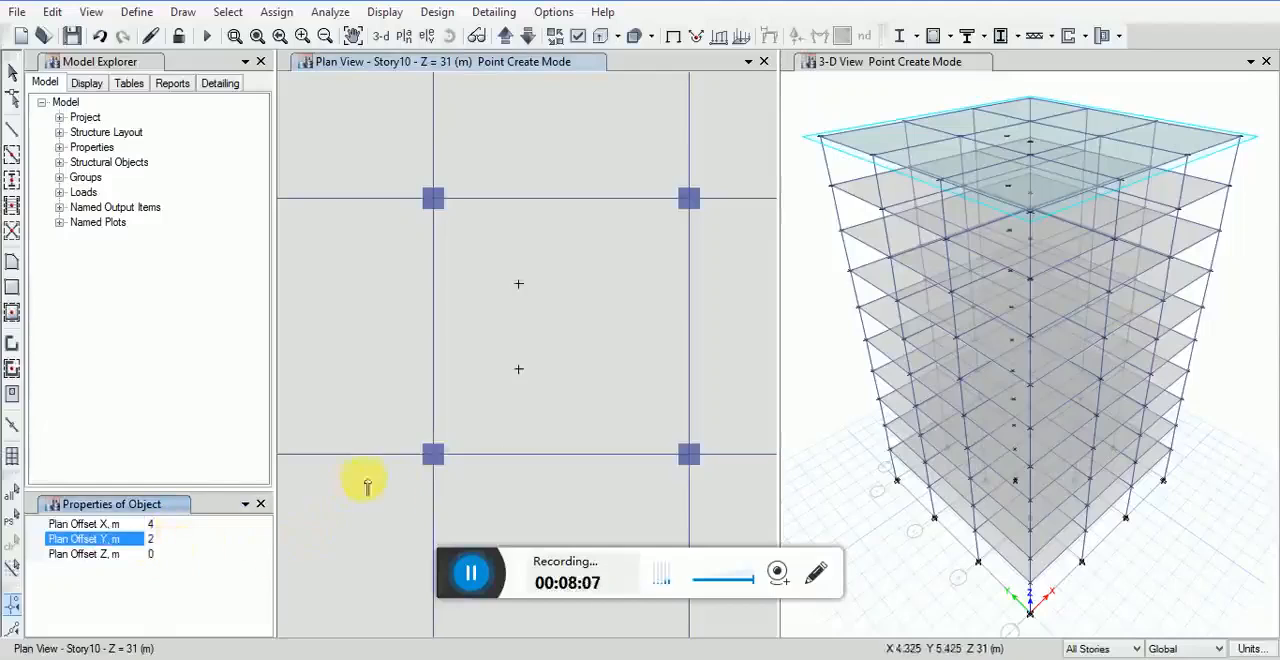
type("2")
left_click(436, 458)
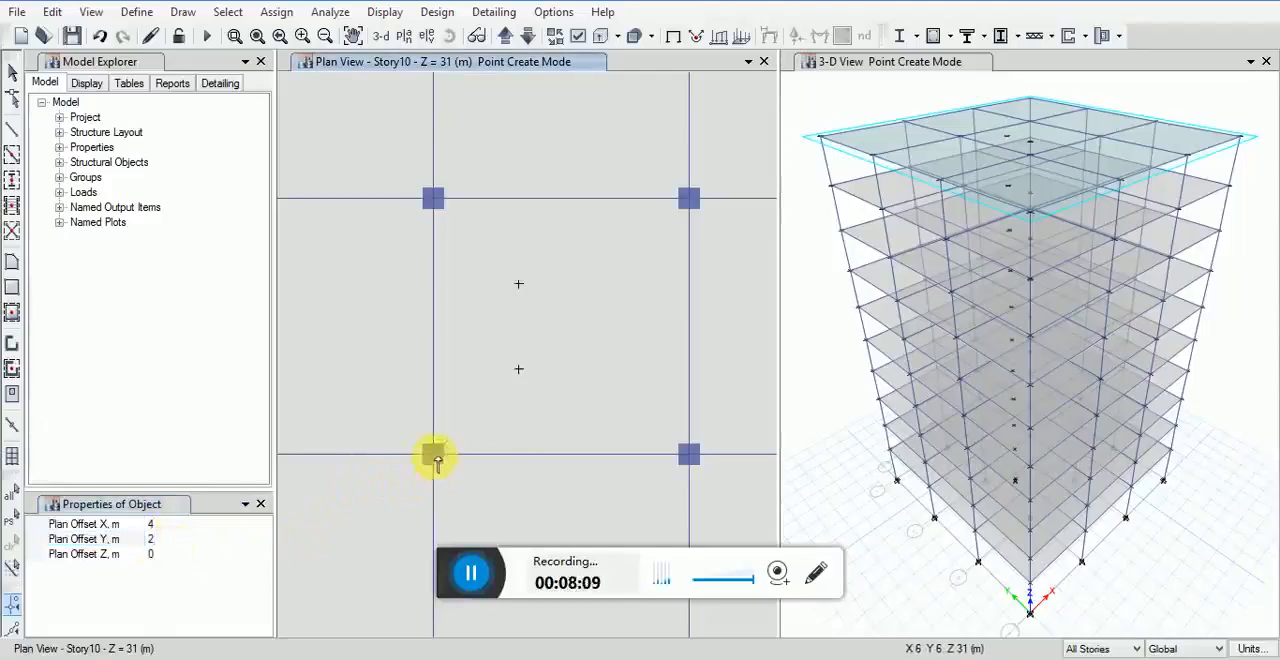
Step: Draw a fourth joint in the central bay, with X and Y offsets of 4 m from grid point B-2
left_click(152, 539)
type("4")
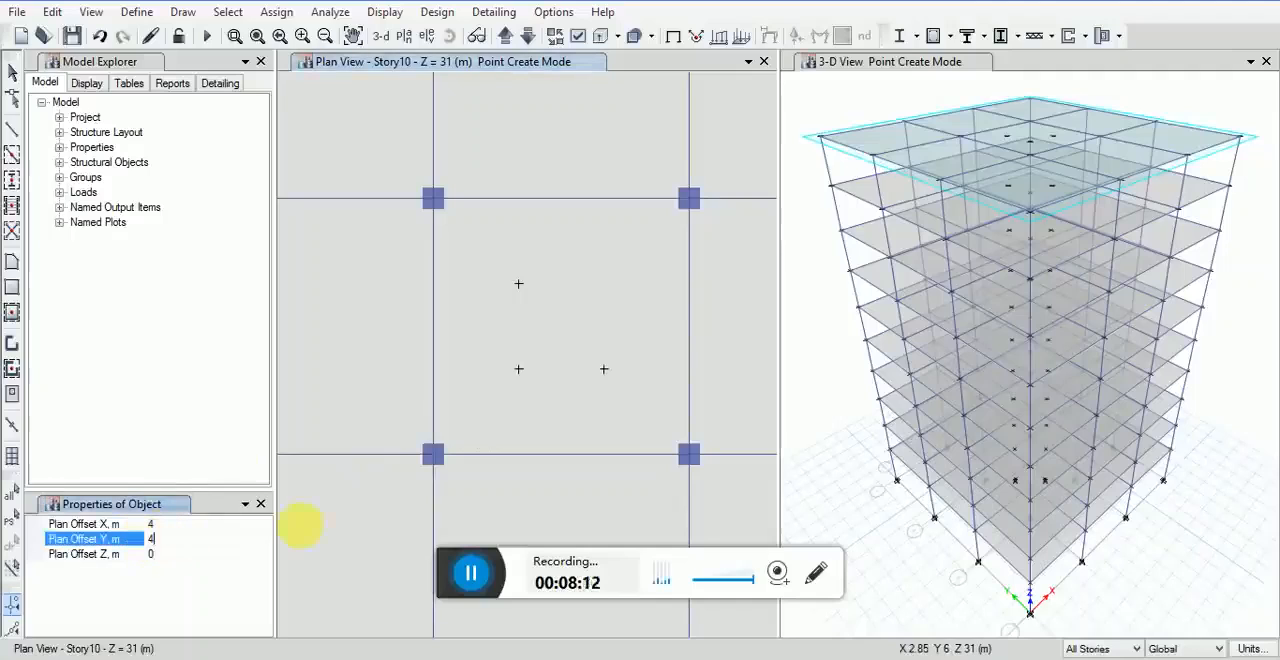
left_click(435, 458)
left_click(435, 458)
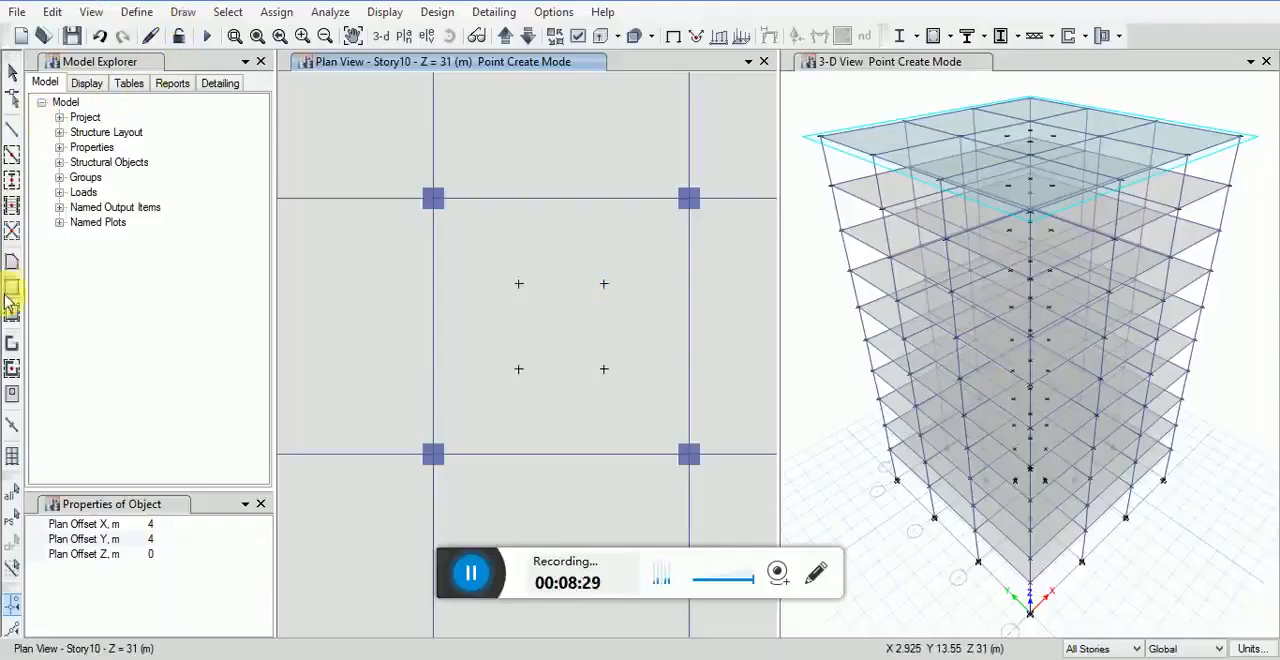
Step: Draw an L-shaped Wall1 pier wall with 2 m legs in plan, joining the central-bay joints at (8, 10), (10, 10) and (10, 8)
left_click(12, 346)
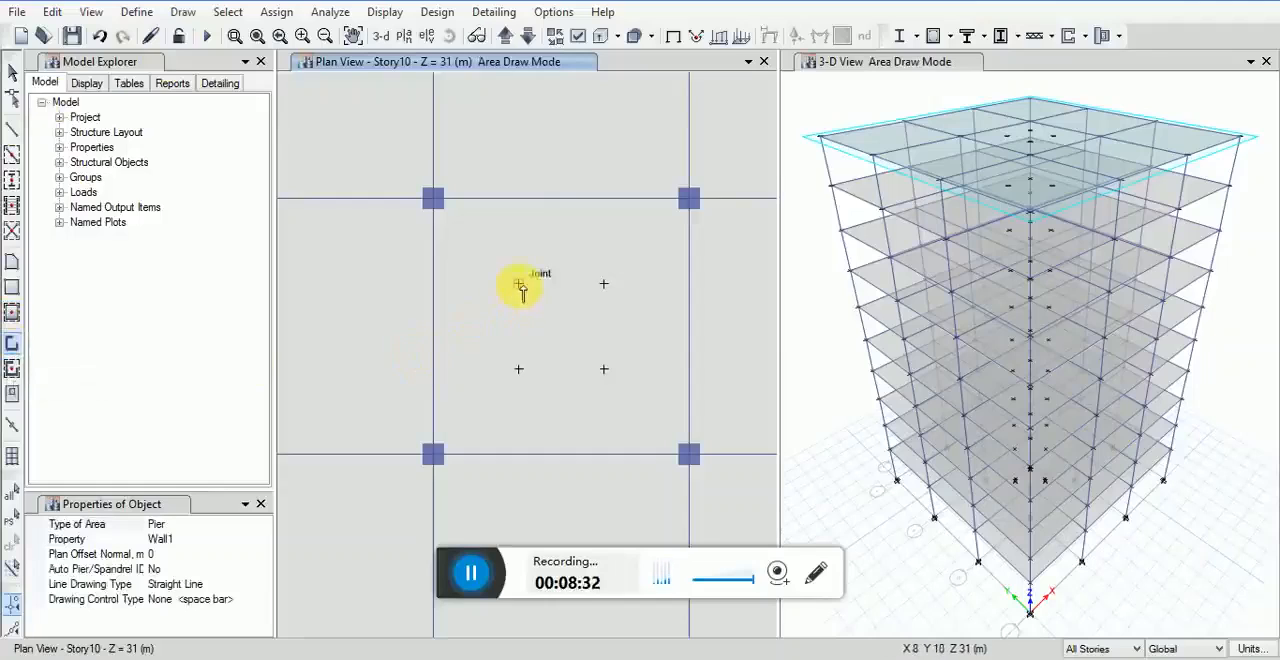
left_click(604, 284)
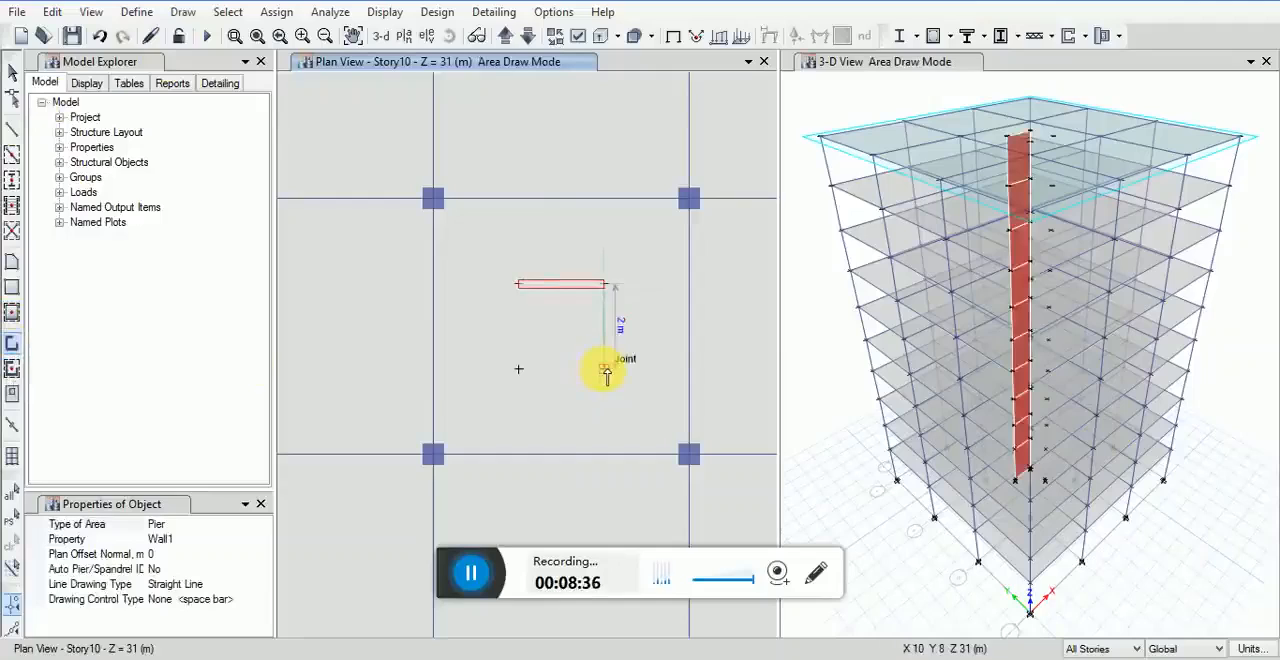
left_click(604, 370)
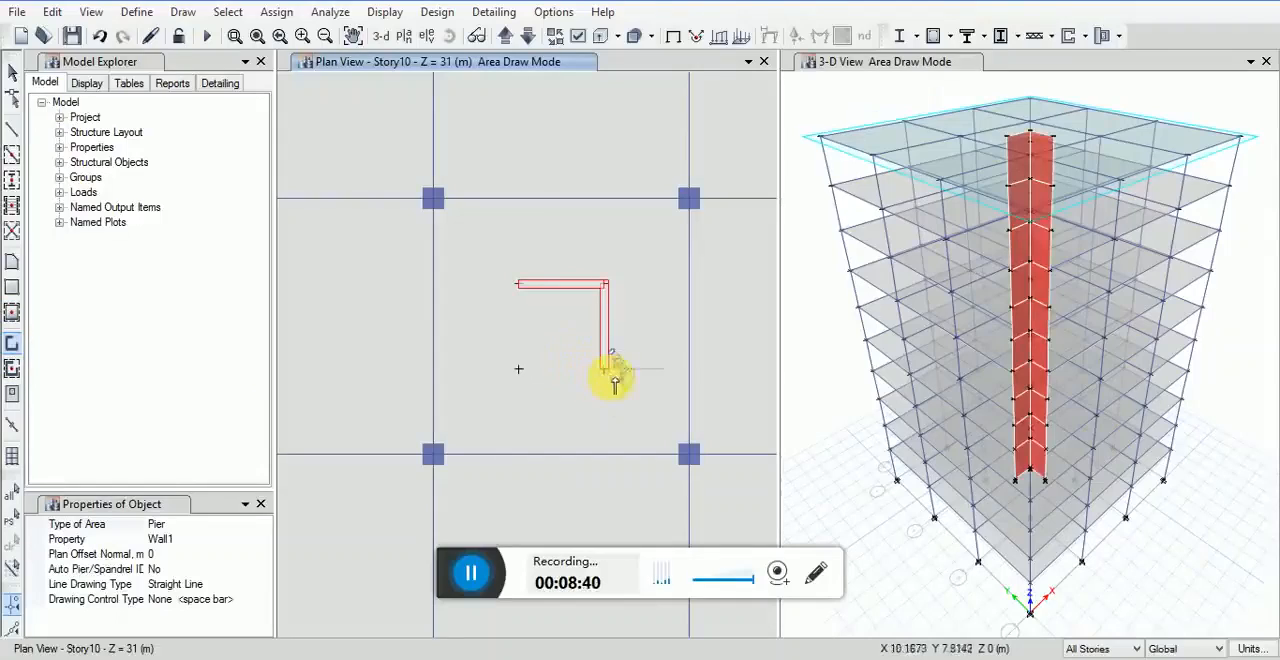
key("Escape")
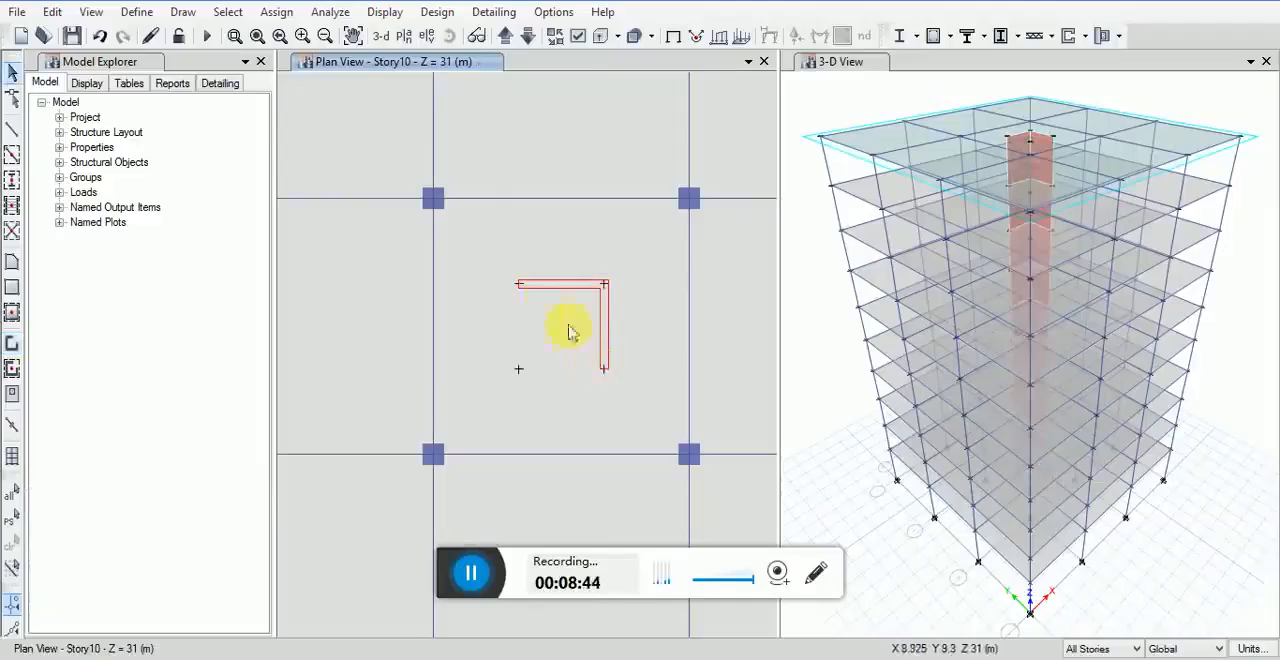
Step: Draw a third 2 m Wall1 pier wall leg in plan from the central-bay joint at (8, 10) to (8, 8)
left_click(12, 343)
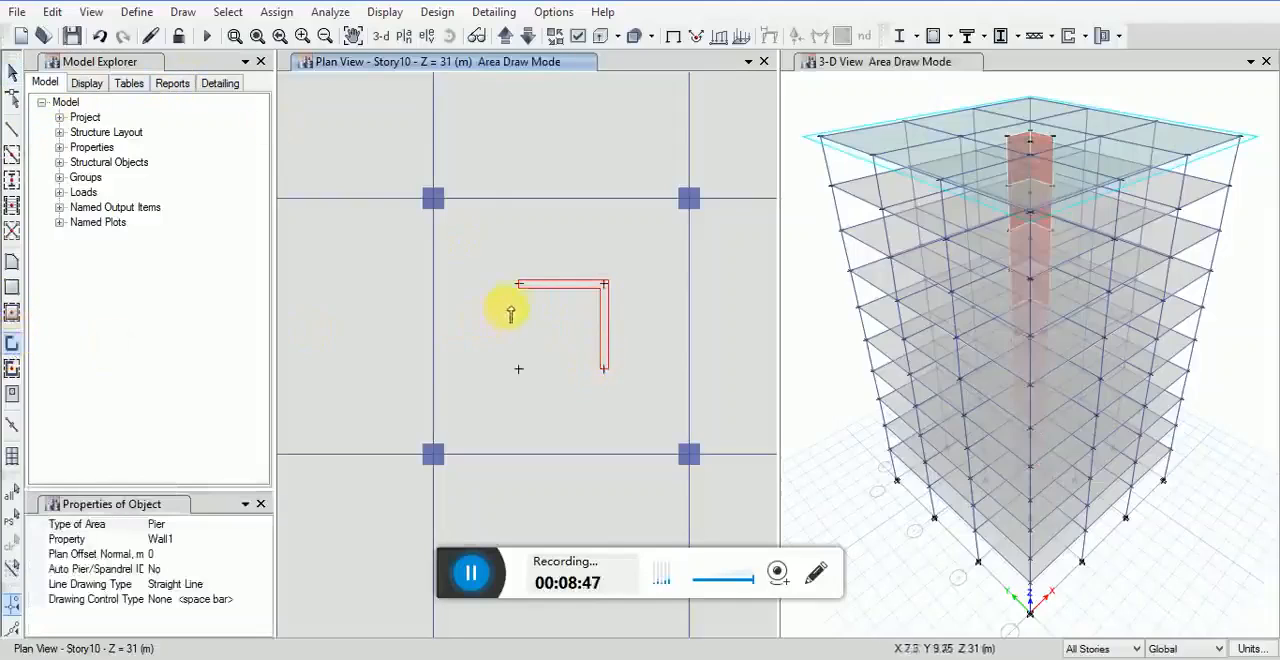
left_click(518, 284)
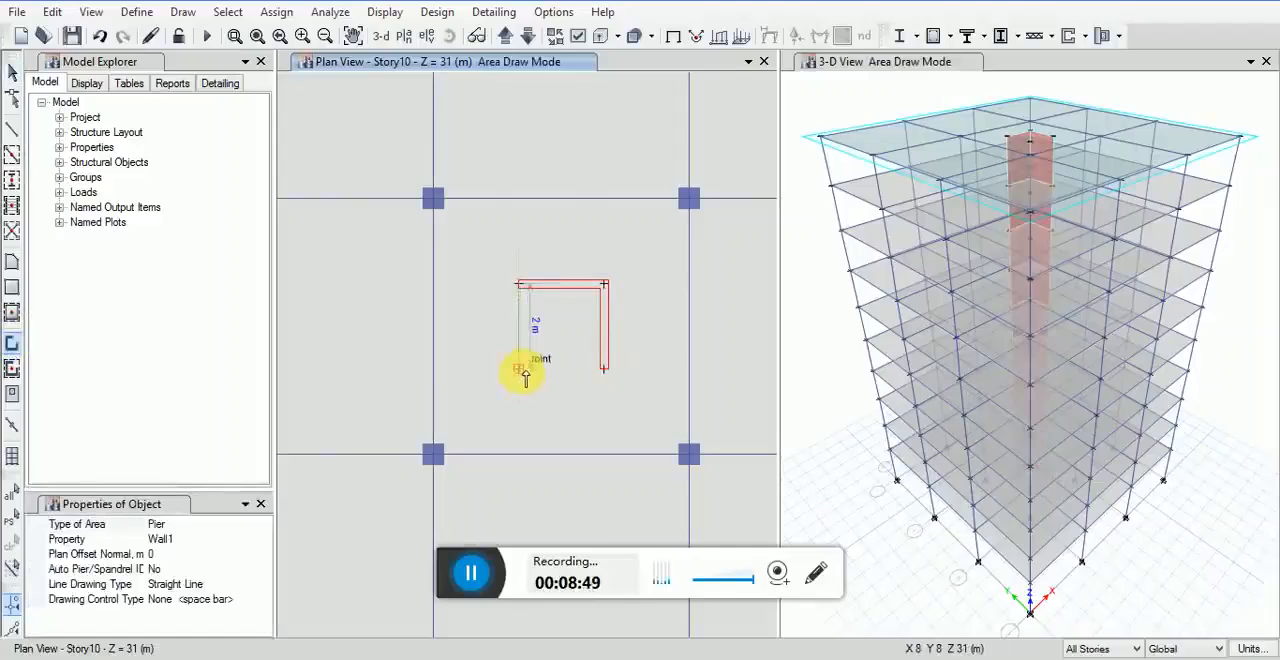
left_click(520, 369)
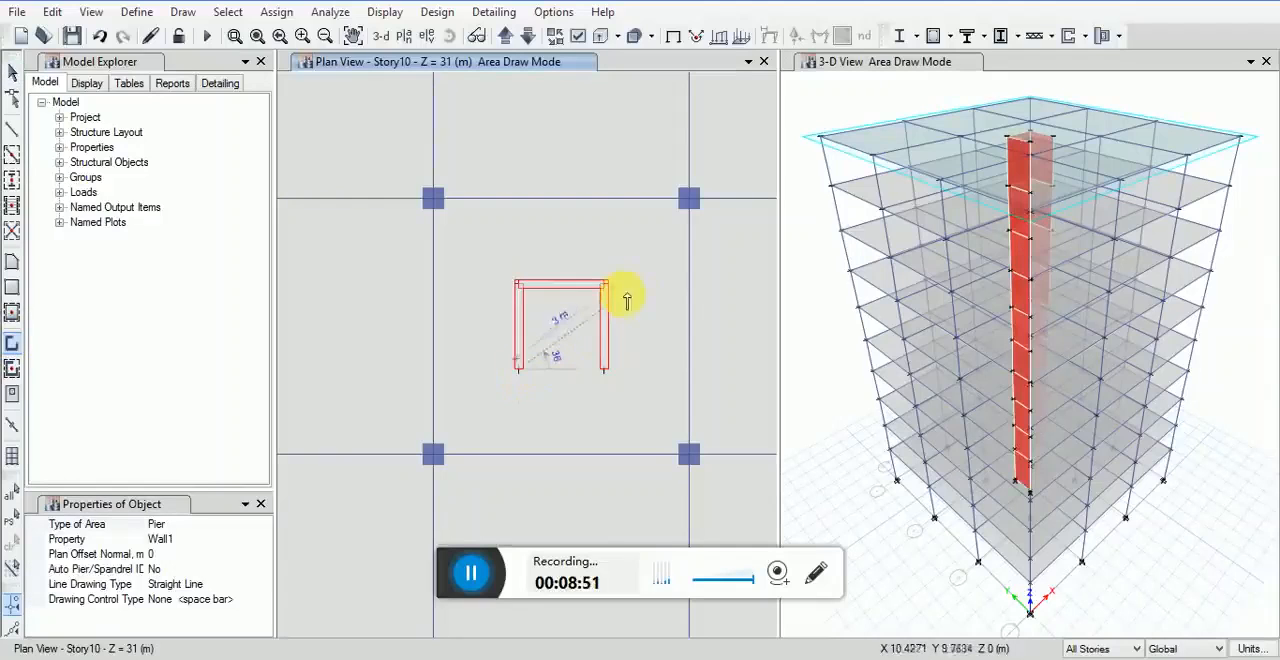
key("Escape")
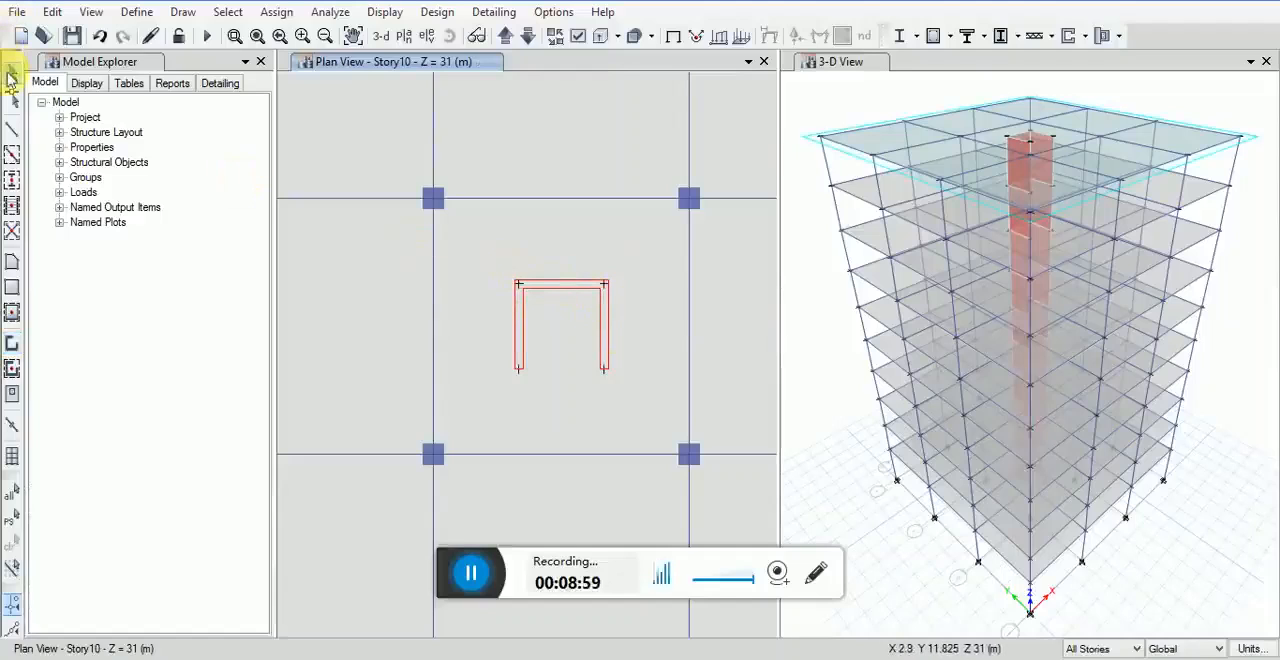
Step: Assign pier label P1 to all the core walls in the central bay
left_click_drag(478, 256, 640, 396)
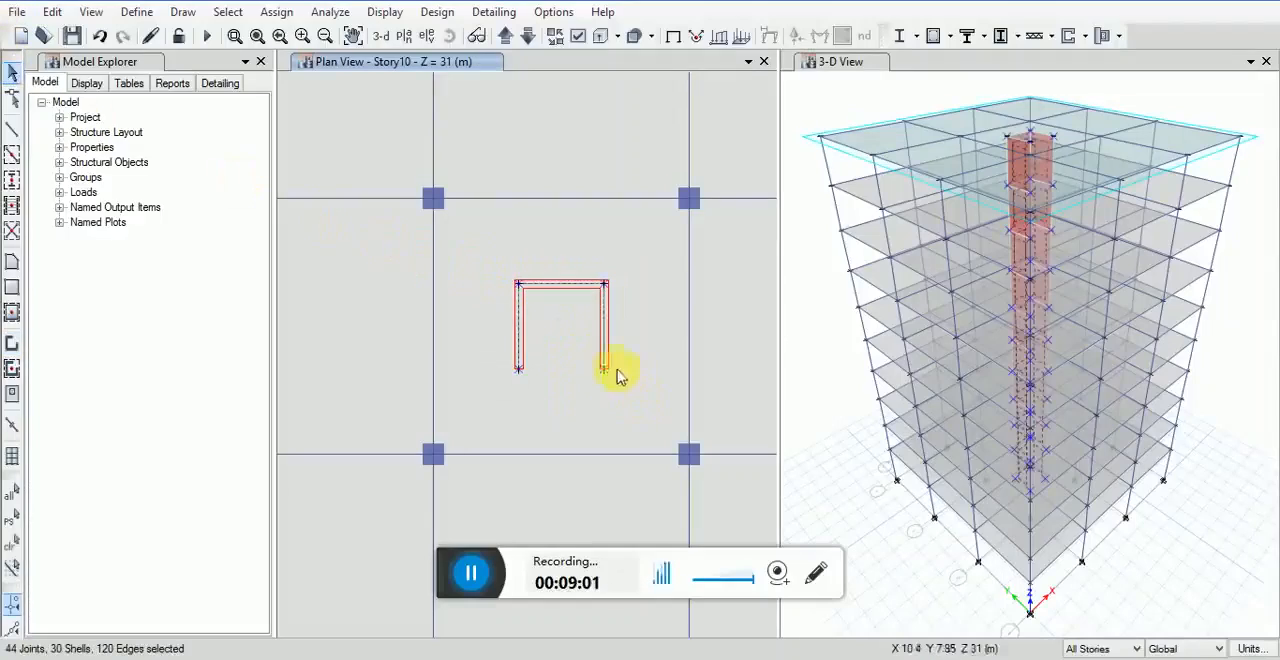
left_click(272, 12)
mouse_move(296, 86)
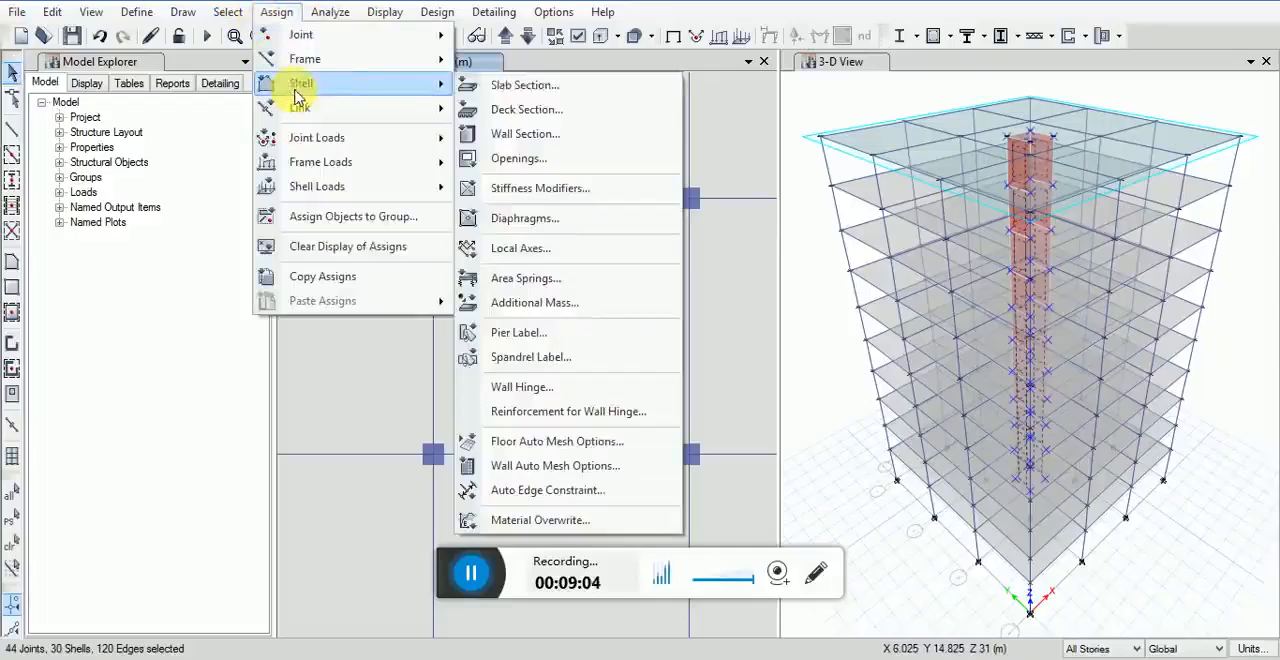
left_click(540, 332)
left_click(531, 198)
left_click_drag(566, 126, 566, 86)
left_click(717, 487)
left_click(561, 487)
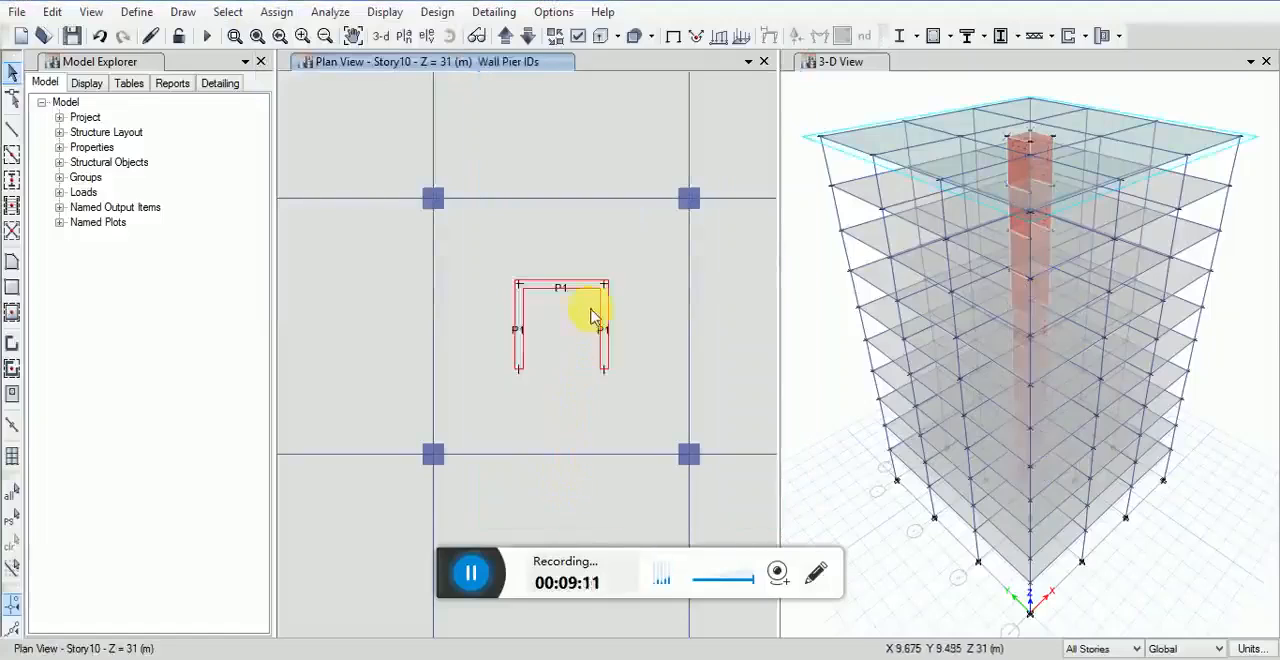
scroll(588, 314, "down", 4)
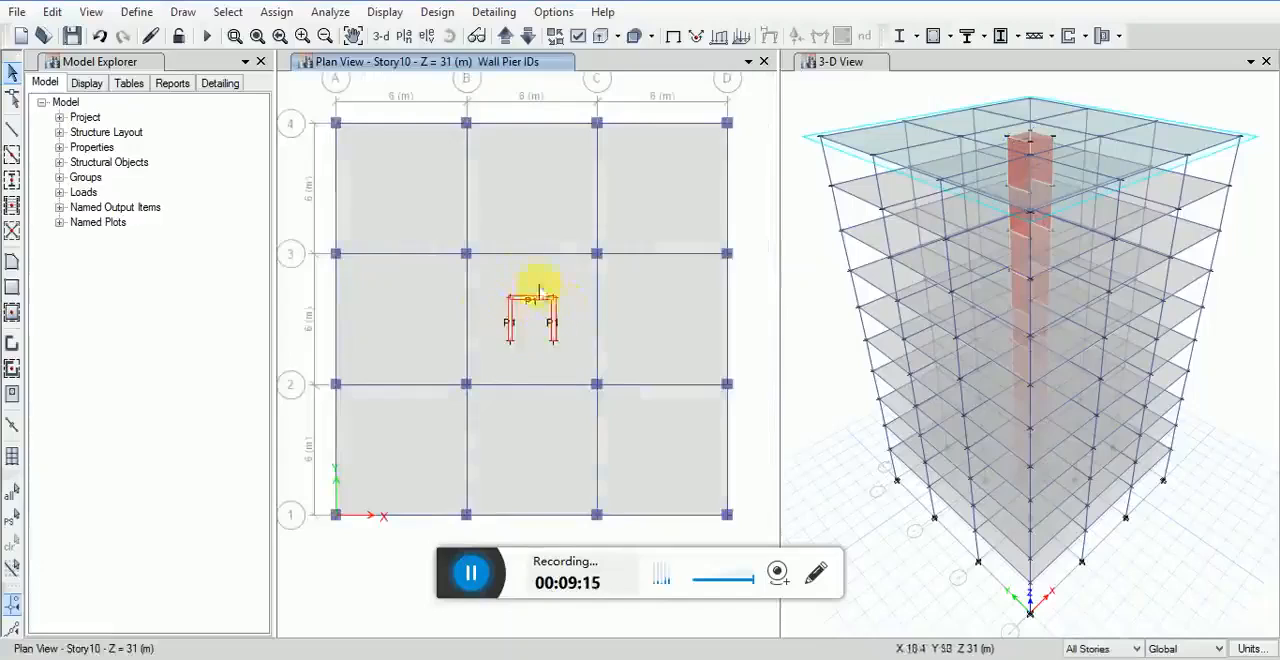
middle_click_drag(517, 218, 527, 236)
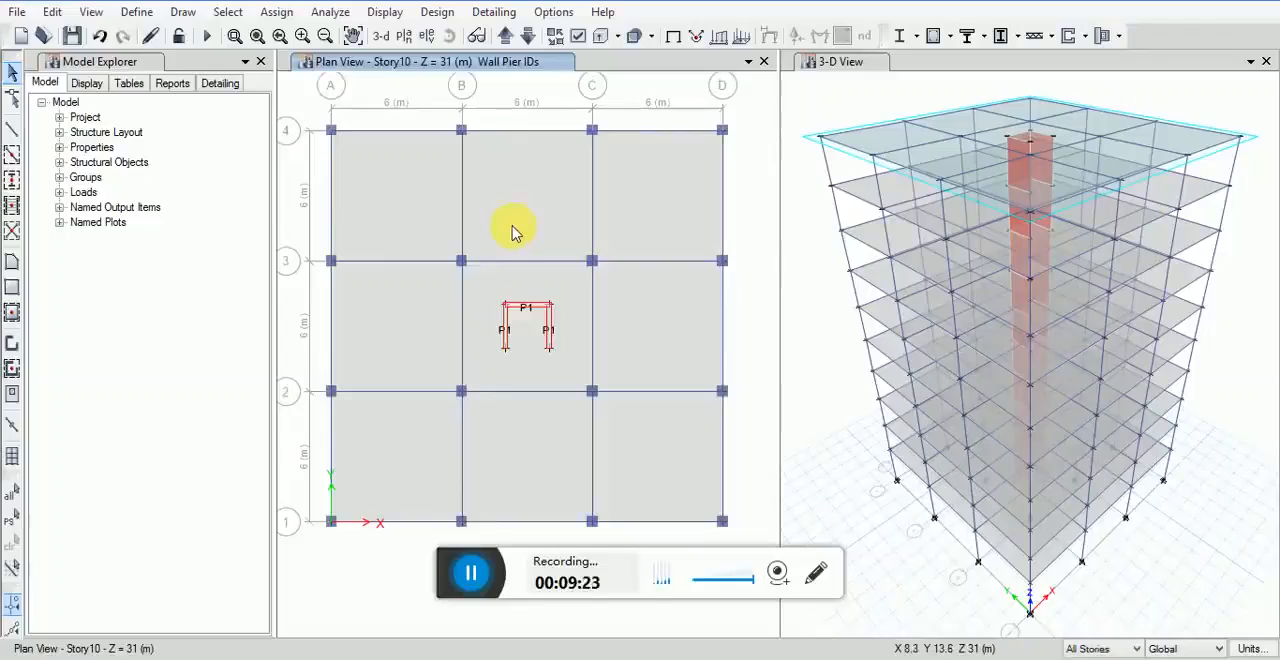
left_click(91, 12)
left_click(145, 145)
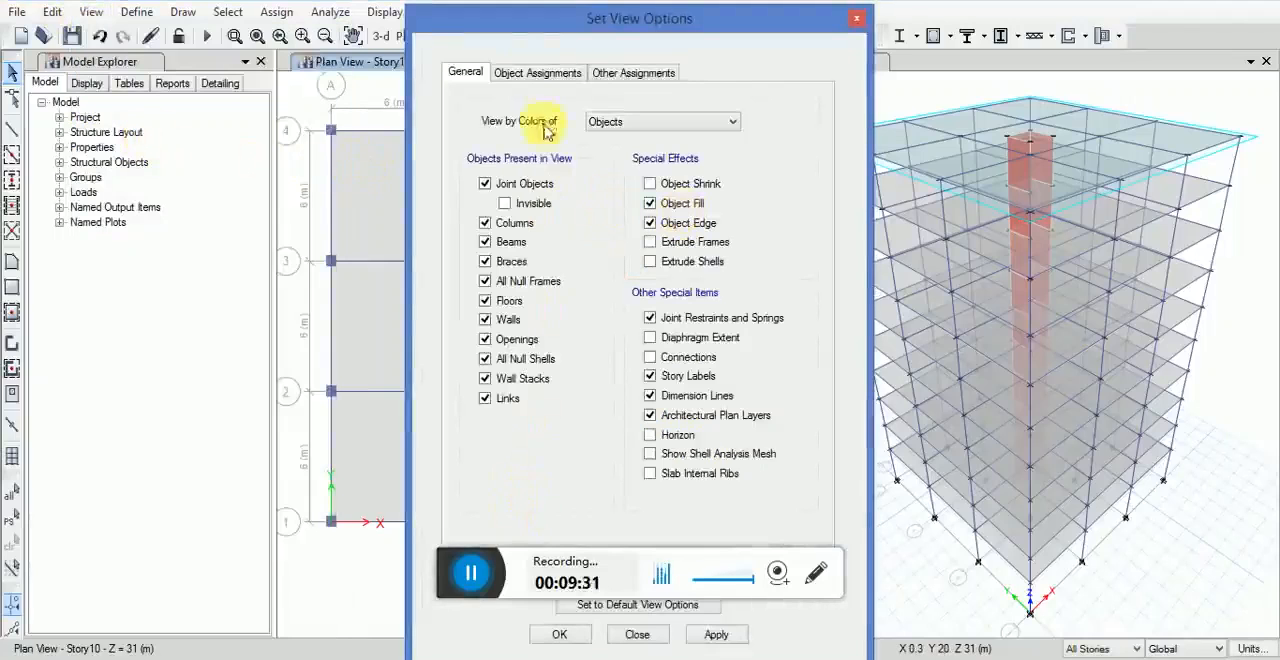
left_click_drag(530, 18, 210, 1)
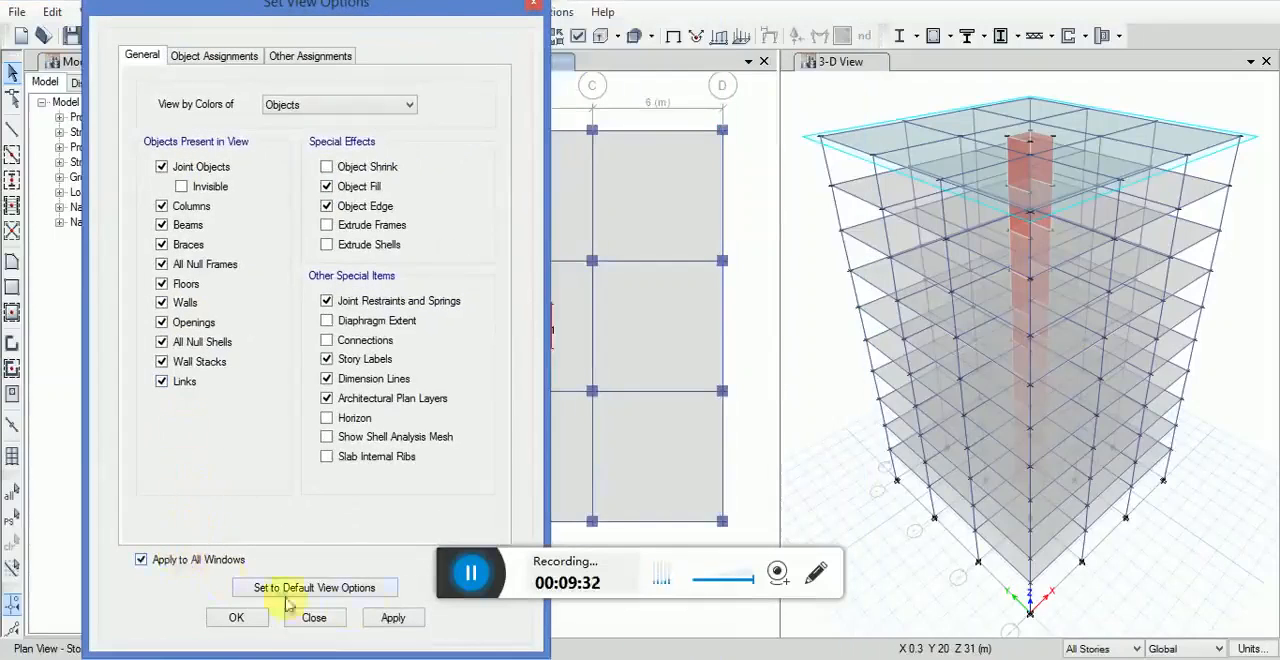
left_click(252, 617)
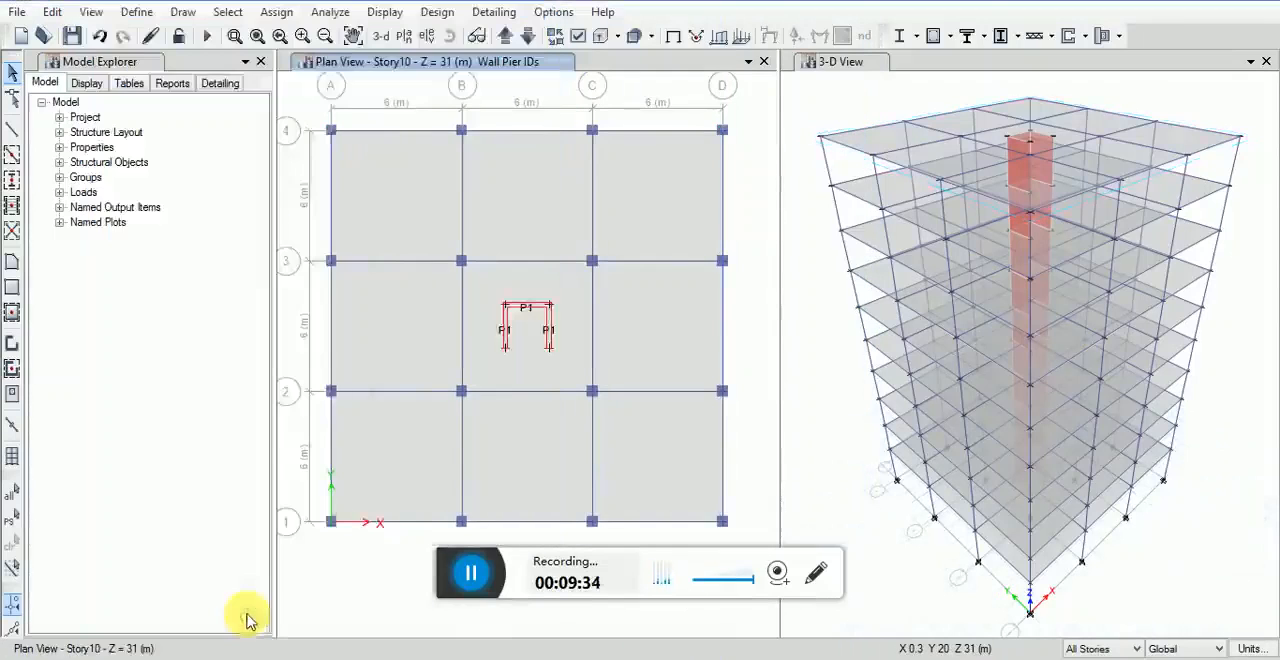
Step: Switch the story scope to Similar Stories and make Story7 a master story in the story data
left_click(1100, 649)
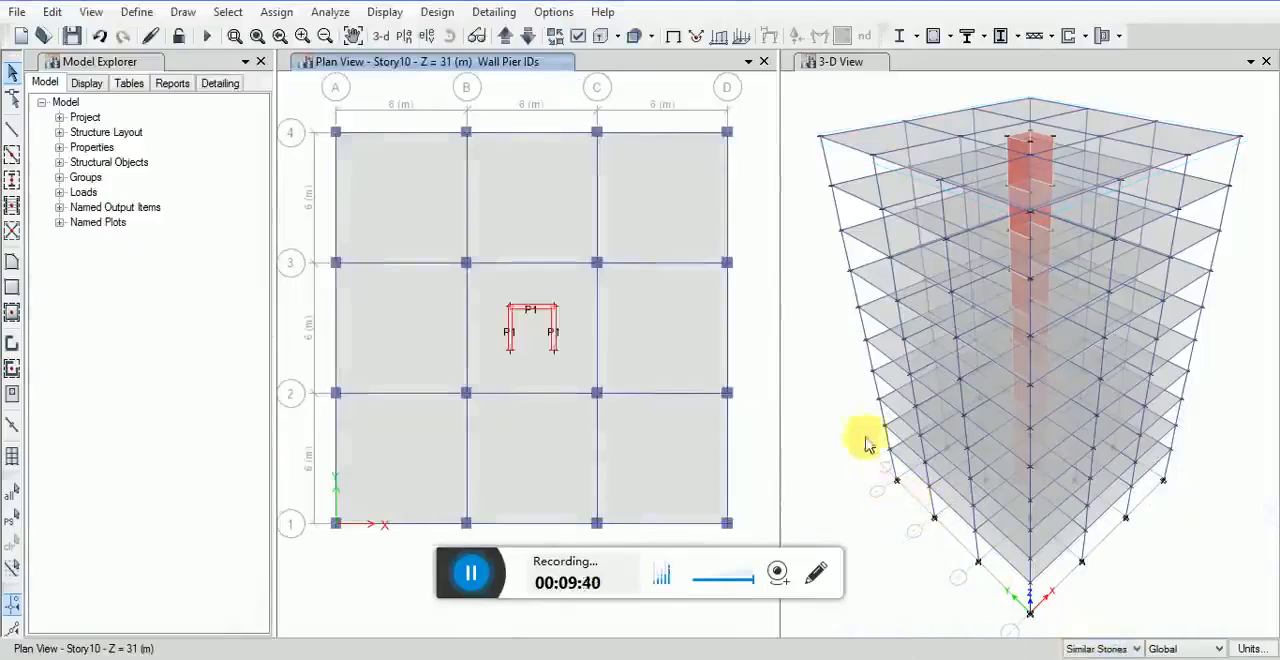
left_click(52, 12)
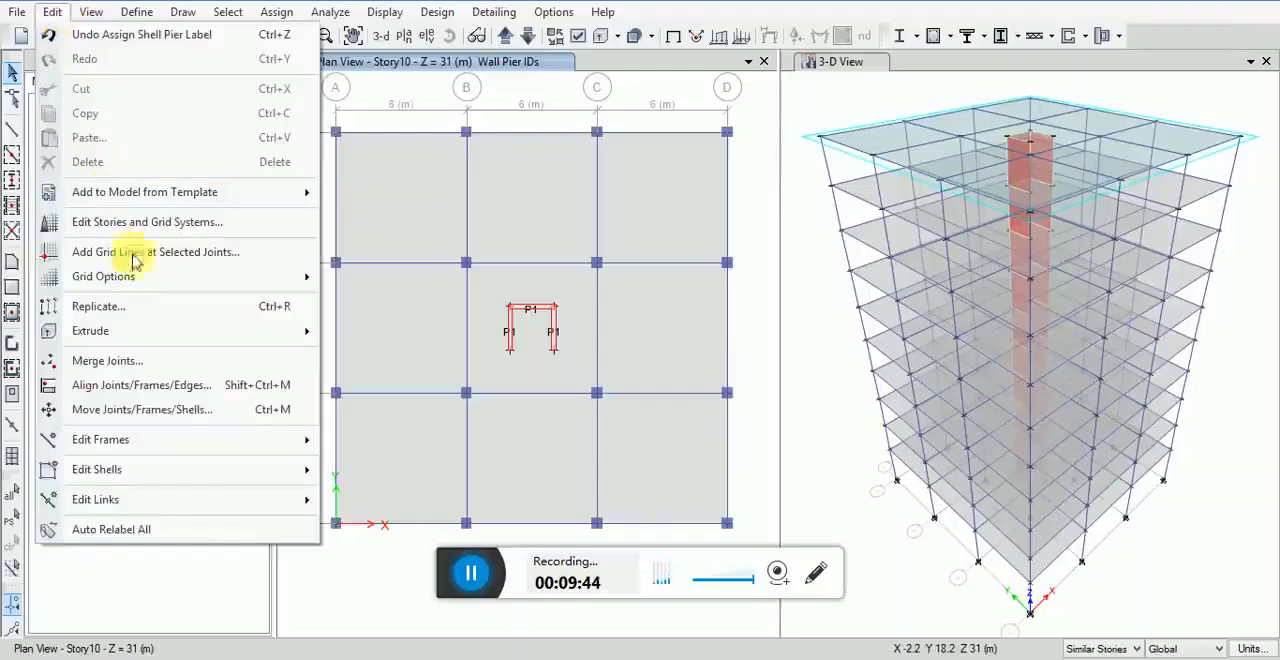
left_click(108, 226)
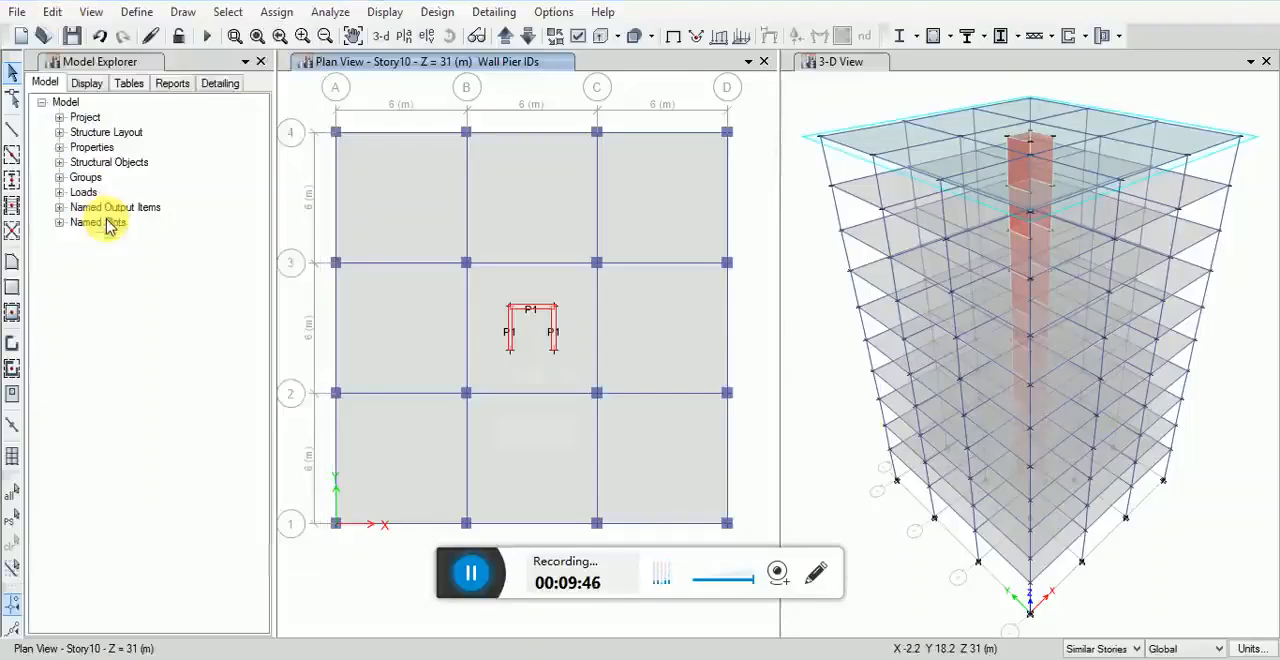
left_click(720, 140)
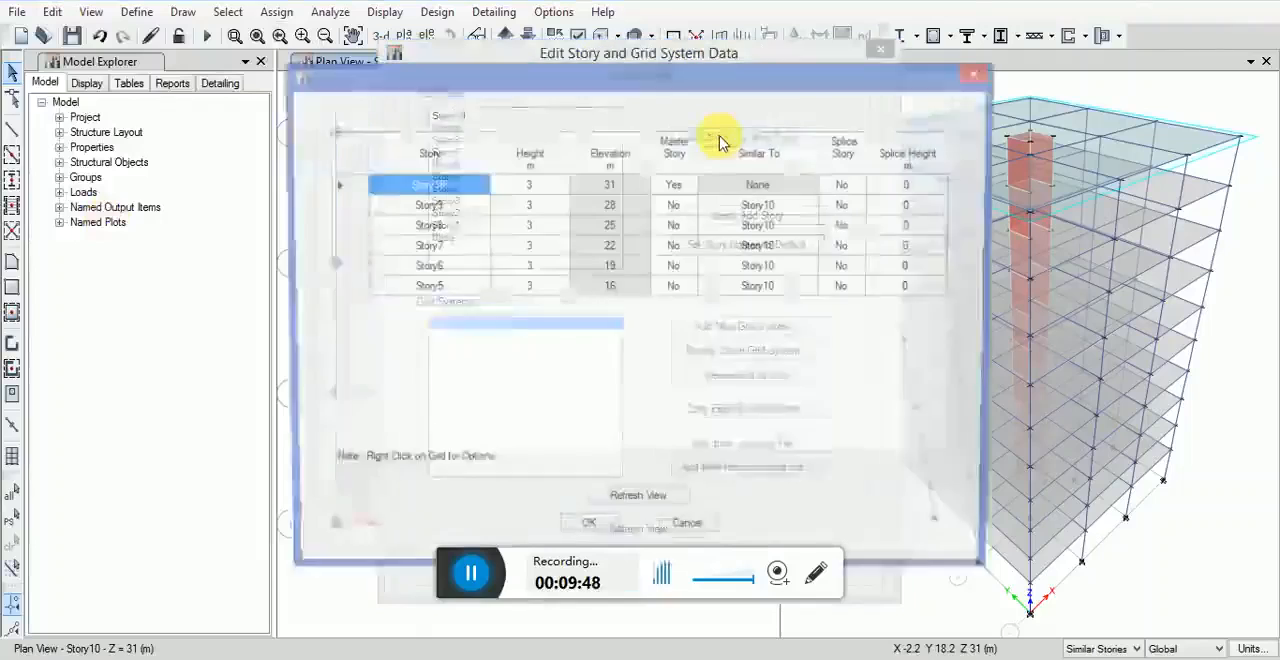
left_click(443, 248)
left_click(680, 248)
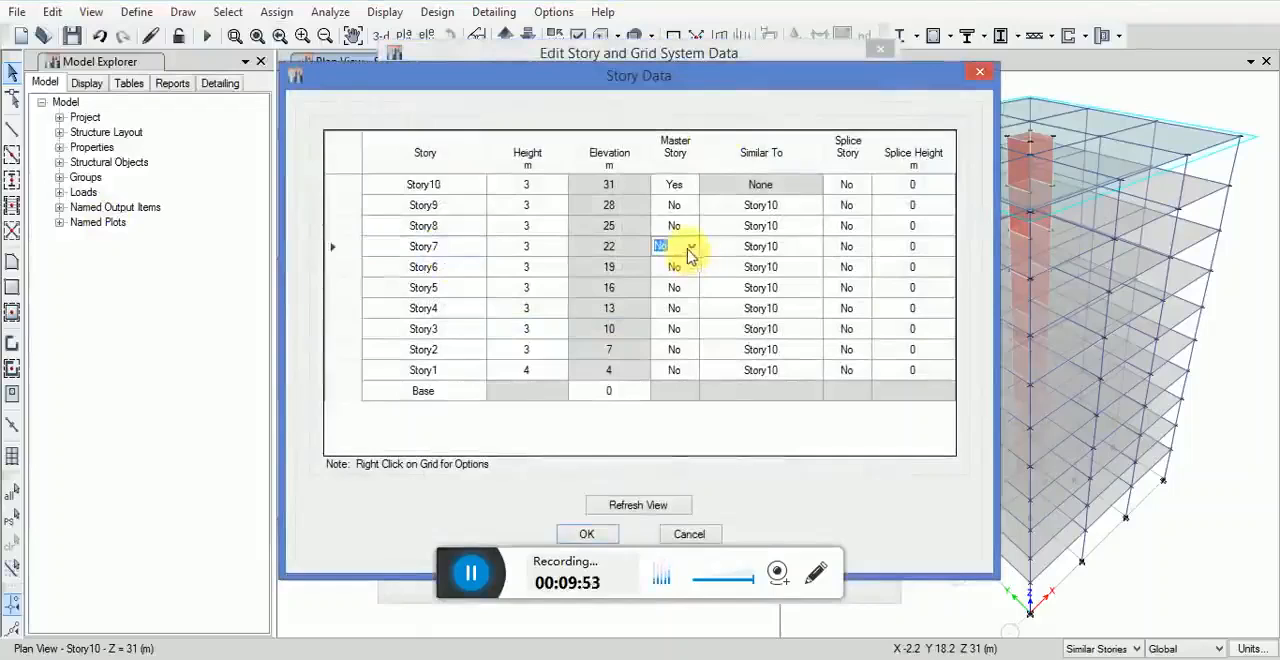
left_click(690, 246)
left_click(662, 263)
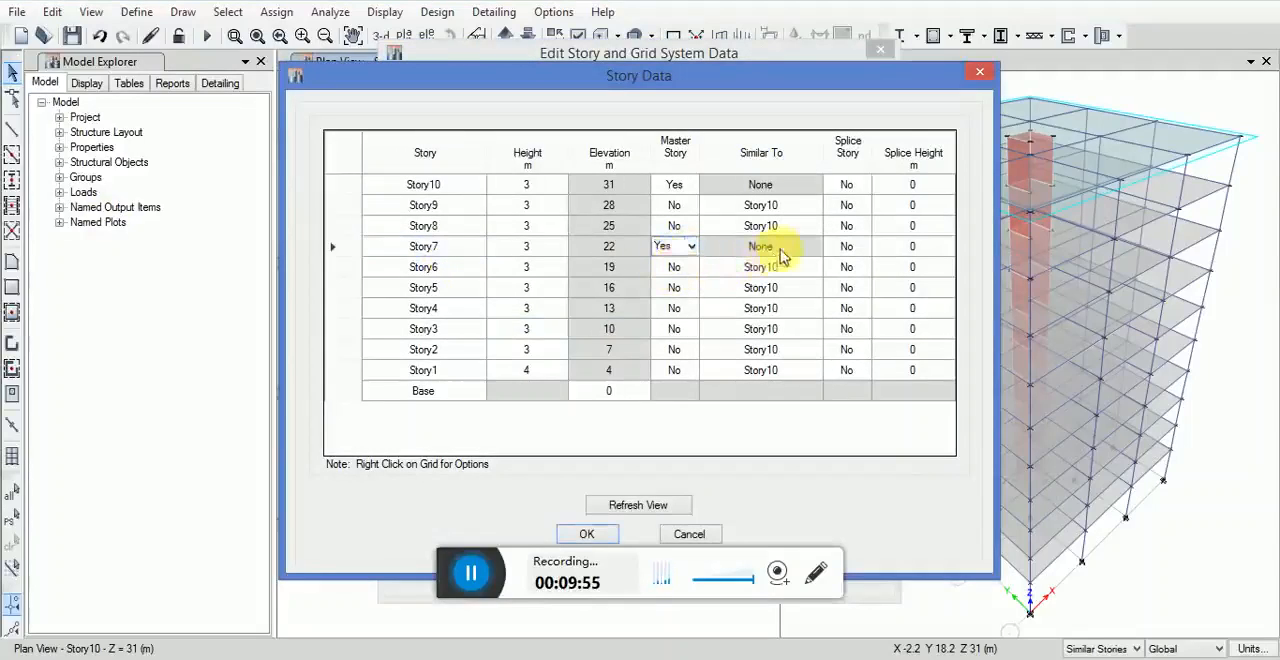
Step: Try to set Story6 as similar to Story7 in the story data
left_click(786, 268)
left_click(814, 267)
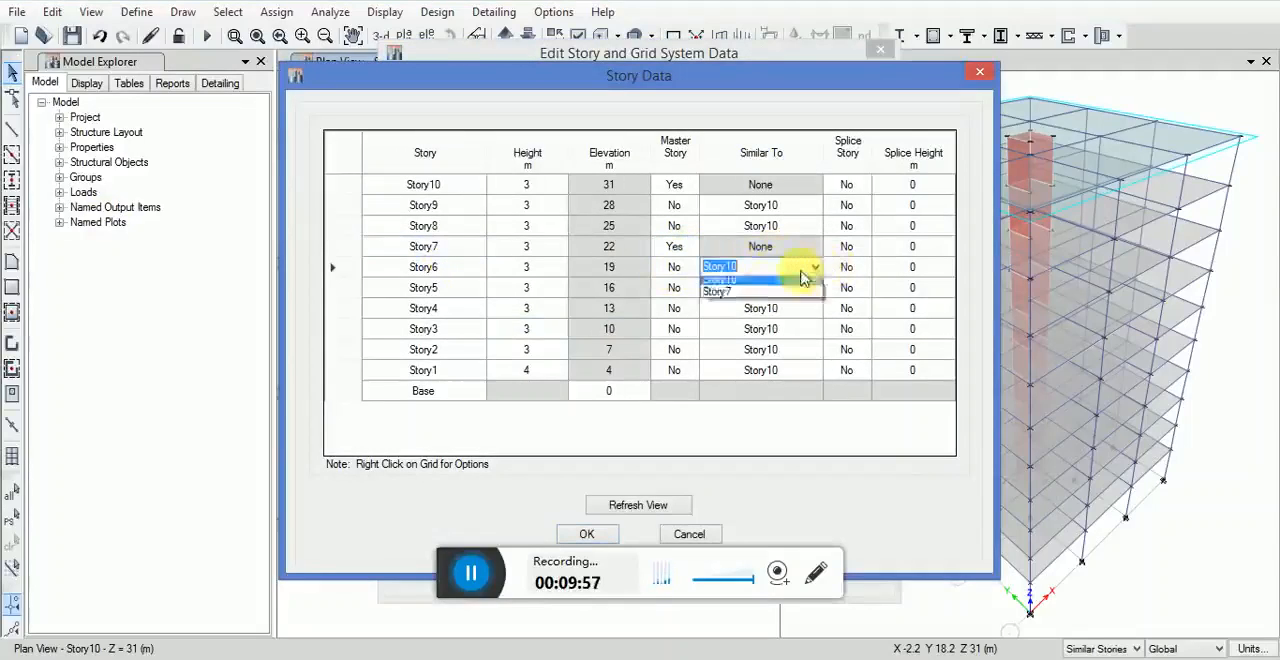
left_click(727, 312)
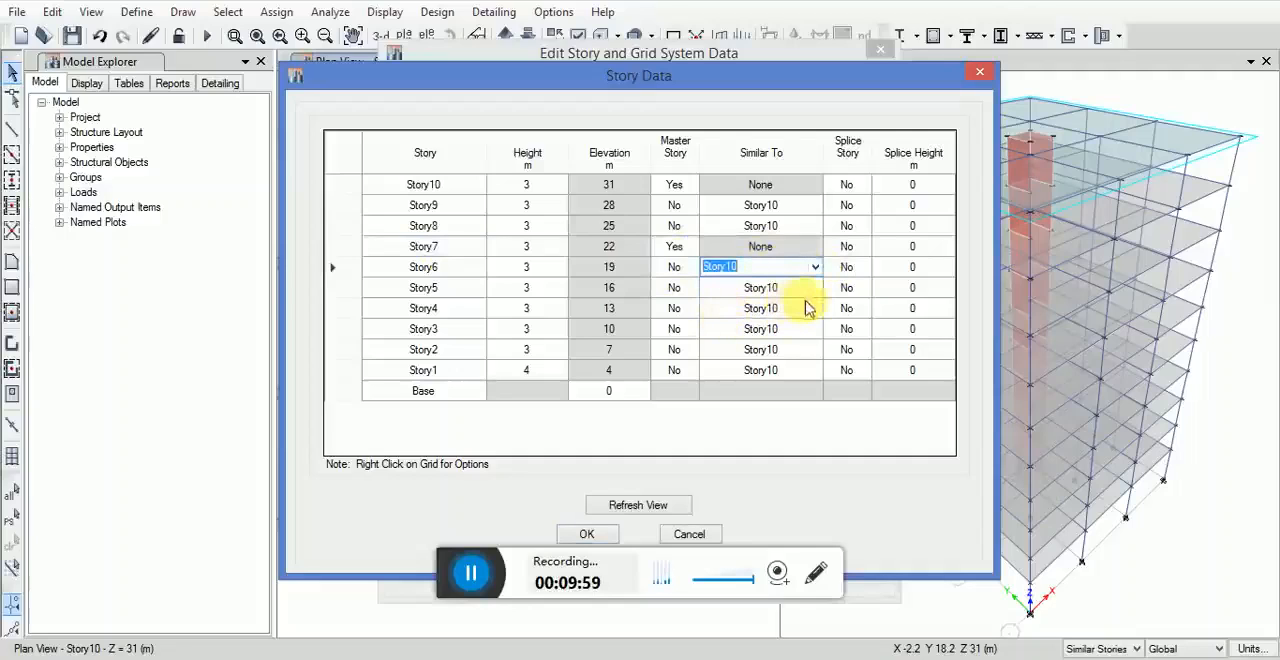
Step: Set Story5, Story4 and Story3 as similar to Story7 in the story data
left_click(810, 287)
left_click(815, 288)
left_click(737, 334)
left_click(809, 308)
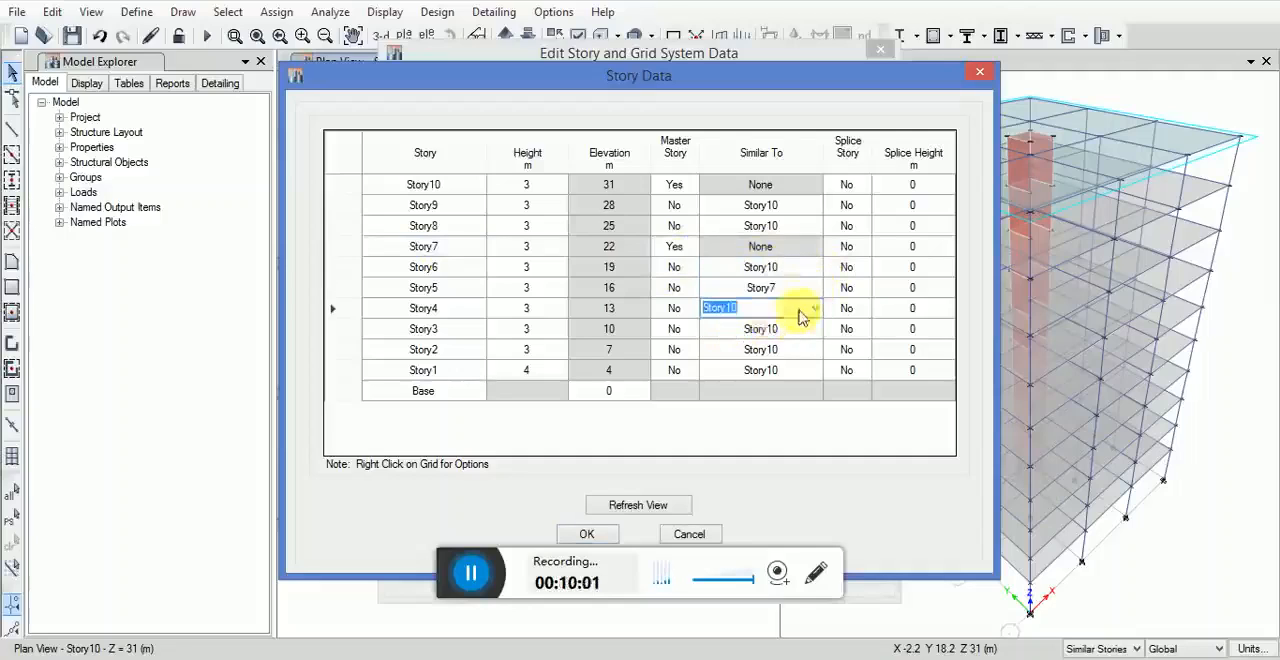
left_click(815, 308)
left_click(757, 349)
left_click(810, 328)
left_click(815, 328)
left_click(749, 371)
Step: Set Story2 and Story1 as similar to Story7 and accept the story and grid system changes
left_click(806, 350)
left_click(815, 350)
left_click(745, 392)
left_click(808, 370)
left_click(815, 370)
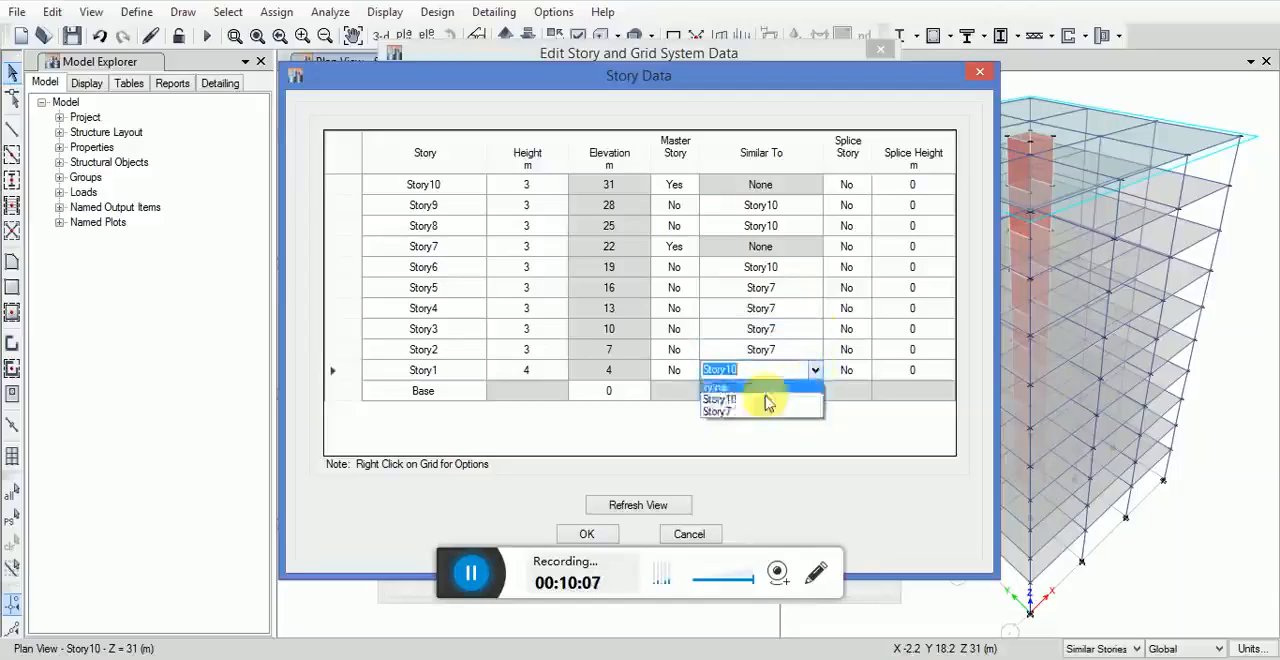
left_click(737, 411)
left_click(795, 398)
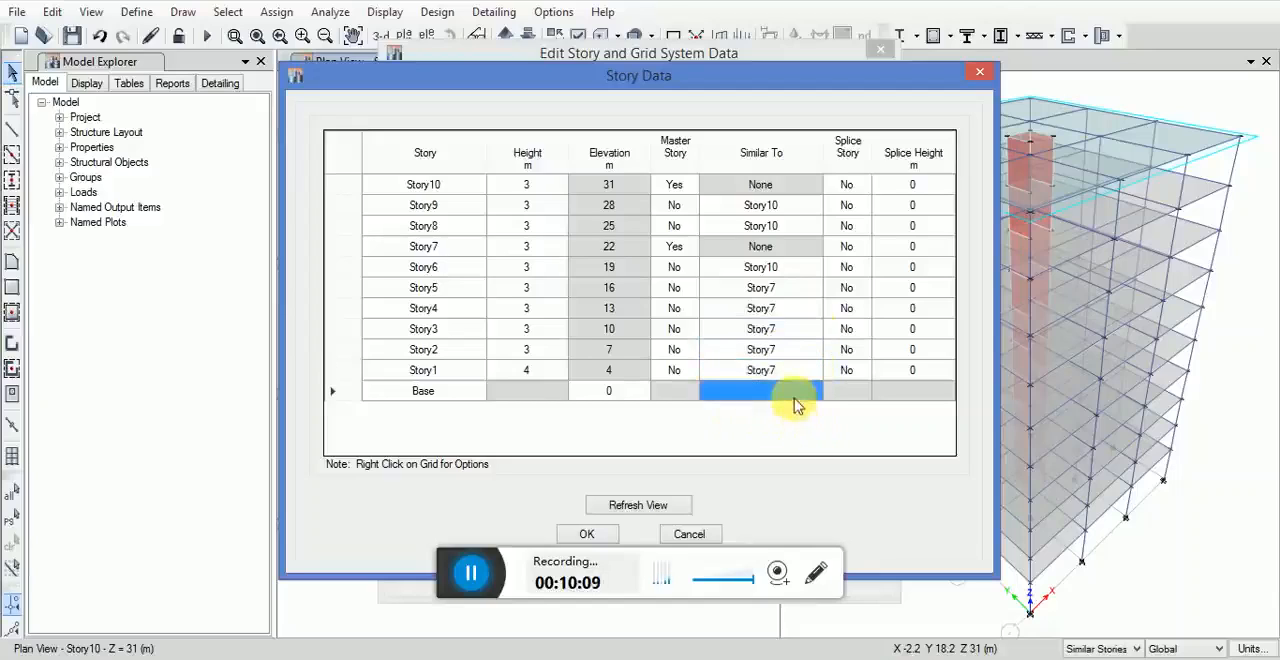
left_click(588, 534)
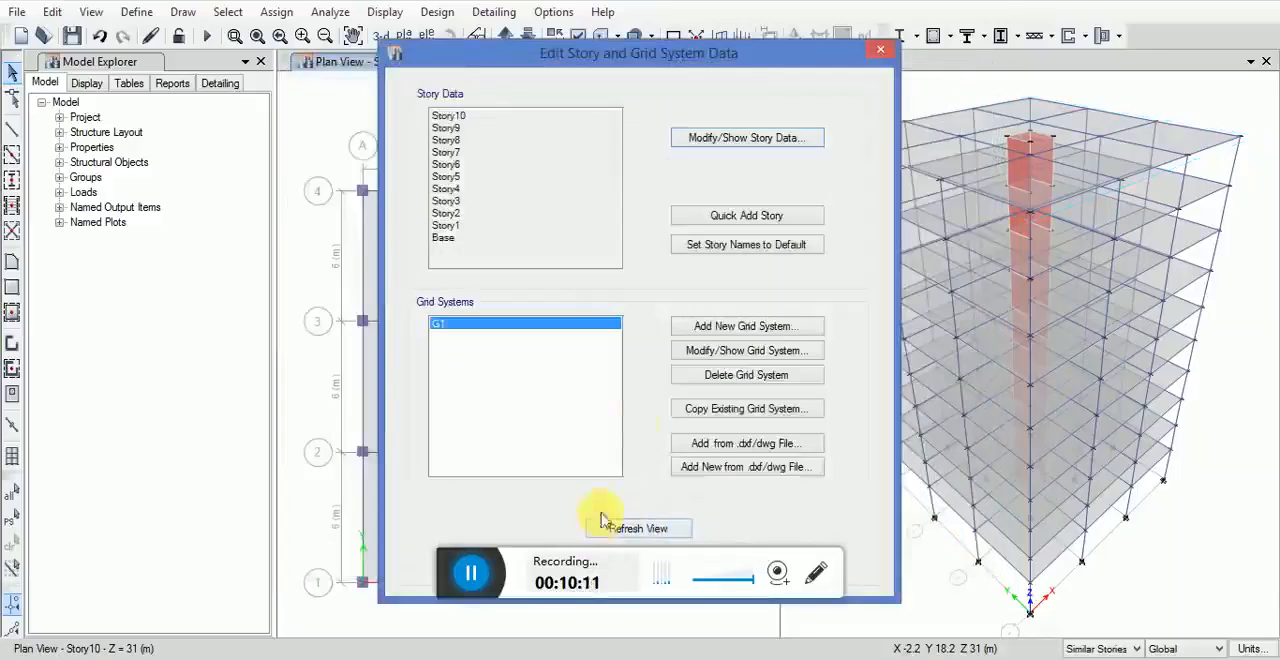
left_click_drag(697, 58, 704, 16)
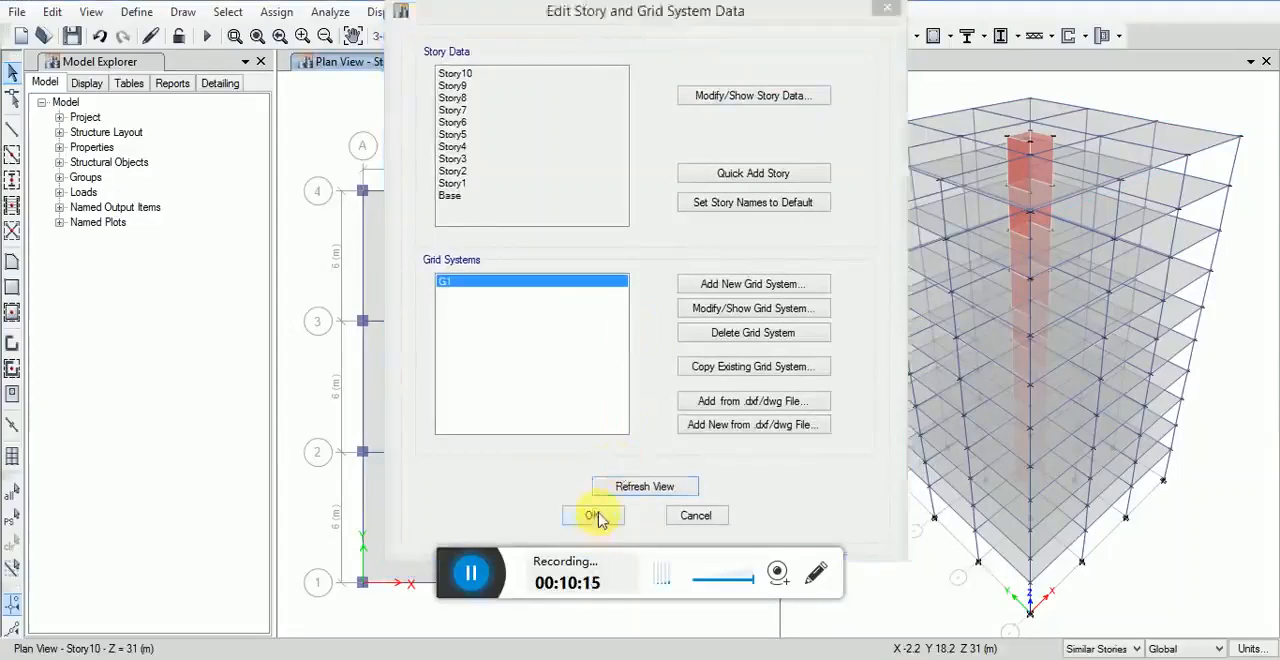
left_click(594, 515)
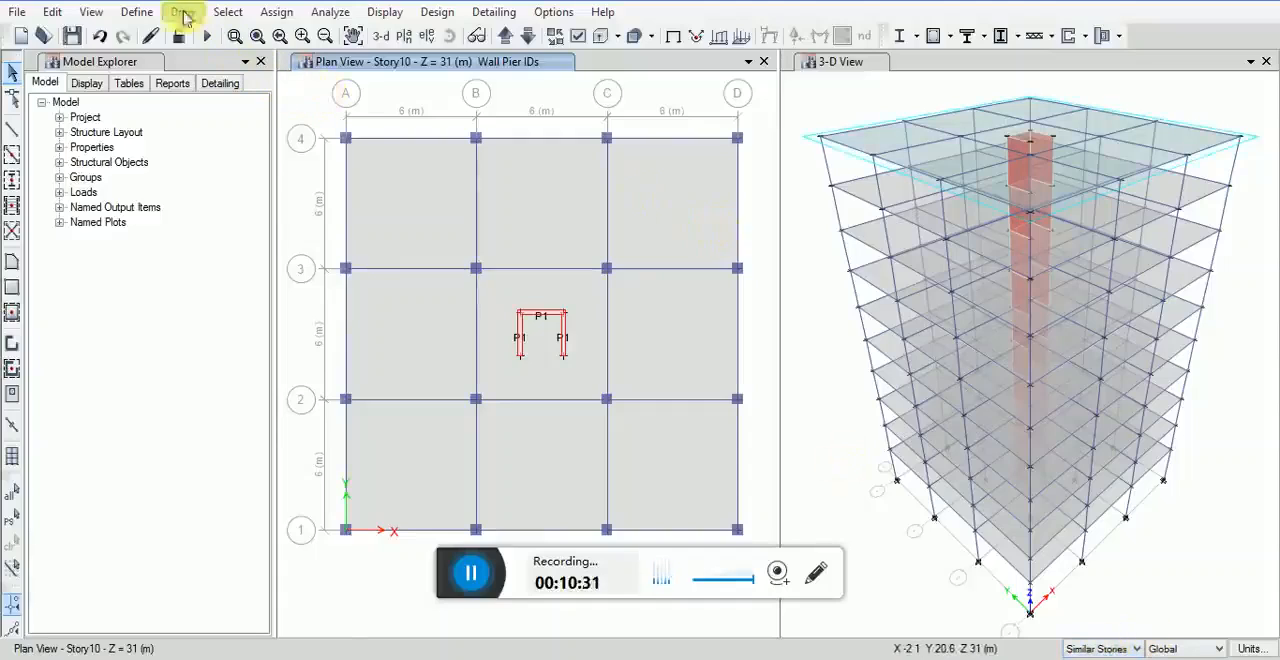
Step: Show the Story10 plan and select everything in it to check which stories Similar Stories includes
left_click(90, 12)
left_click(105, 54)
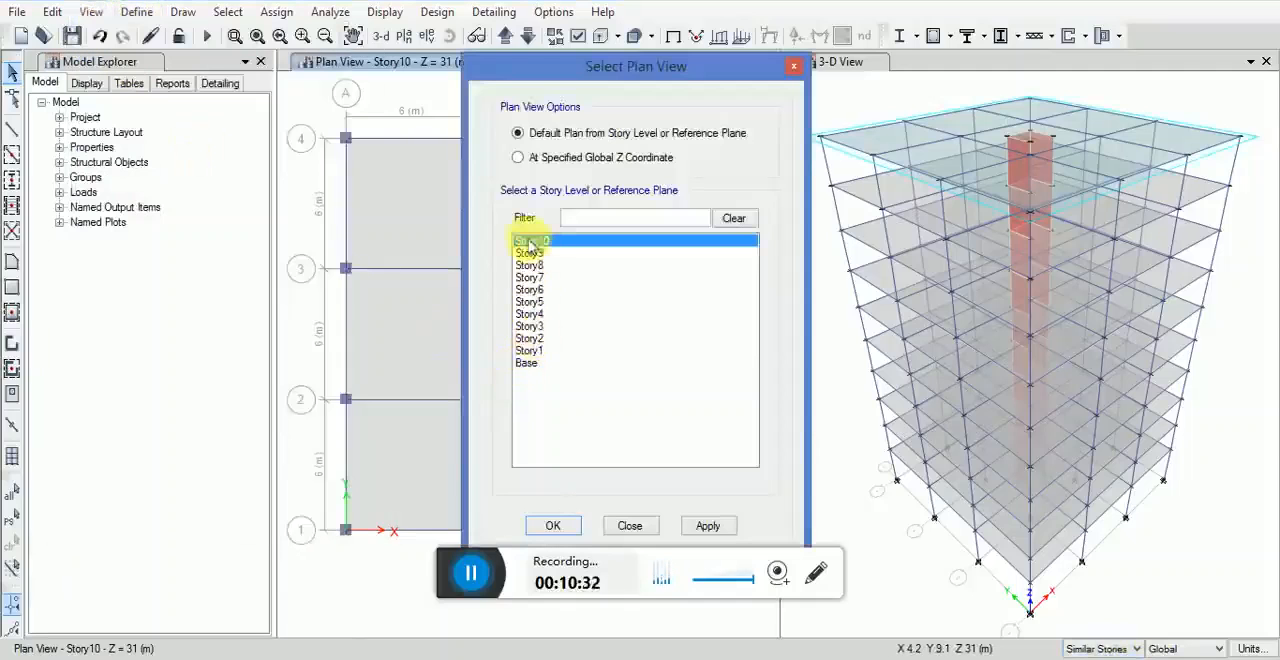
left_click(690, 526)
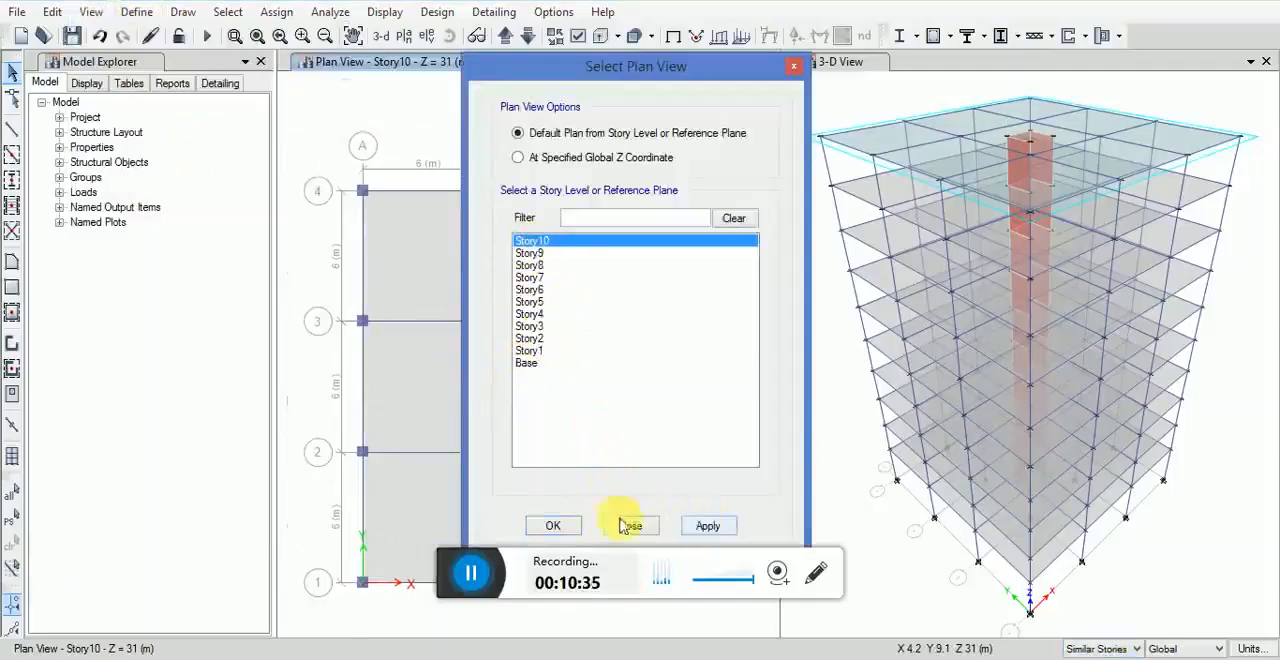
left_click(553, 527)
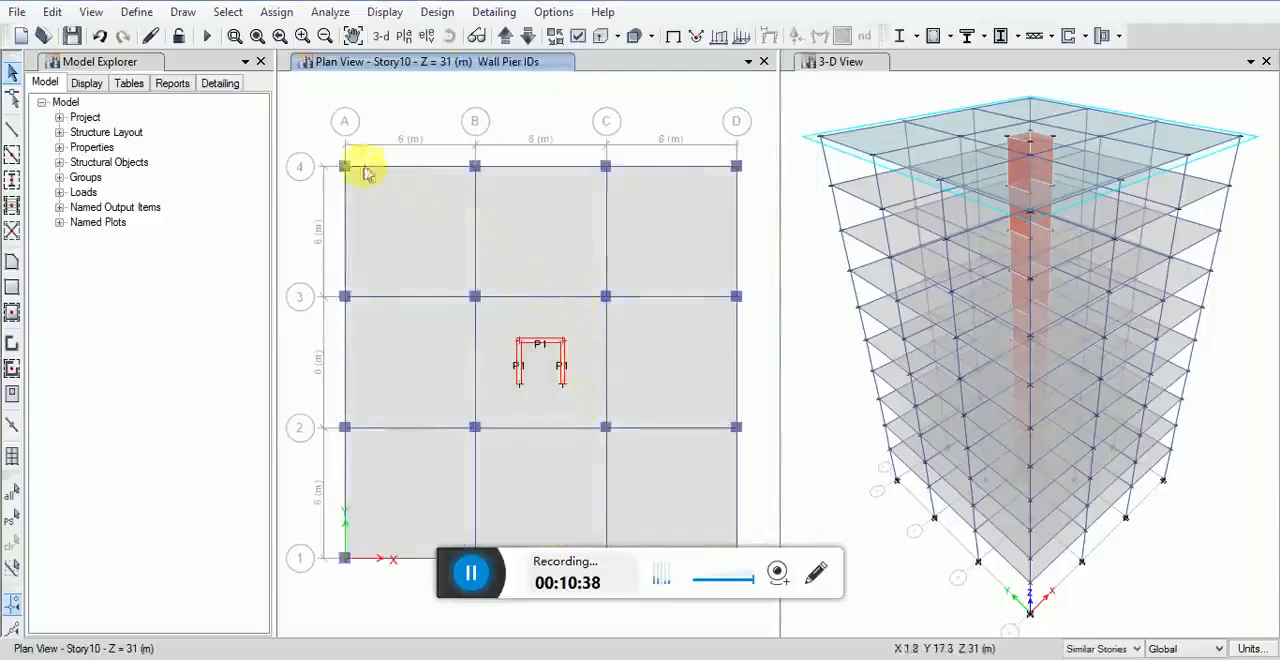
left_click_drag(303, 139, 757, 616)
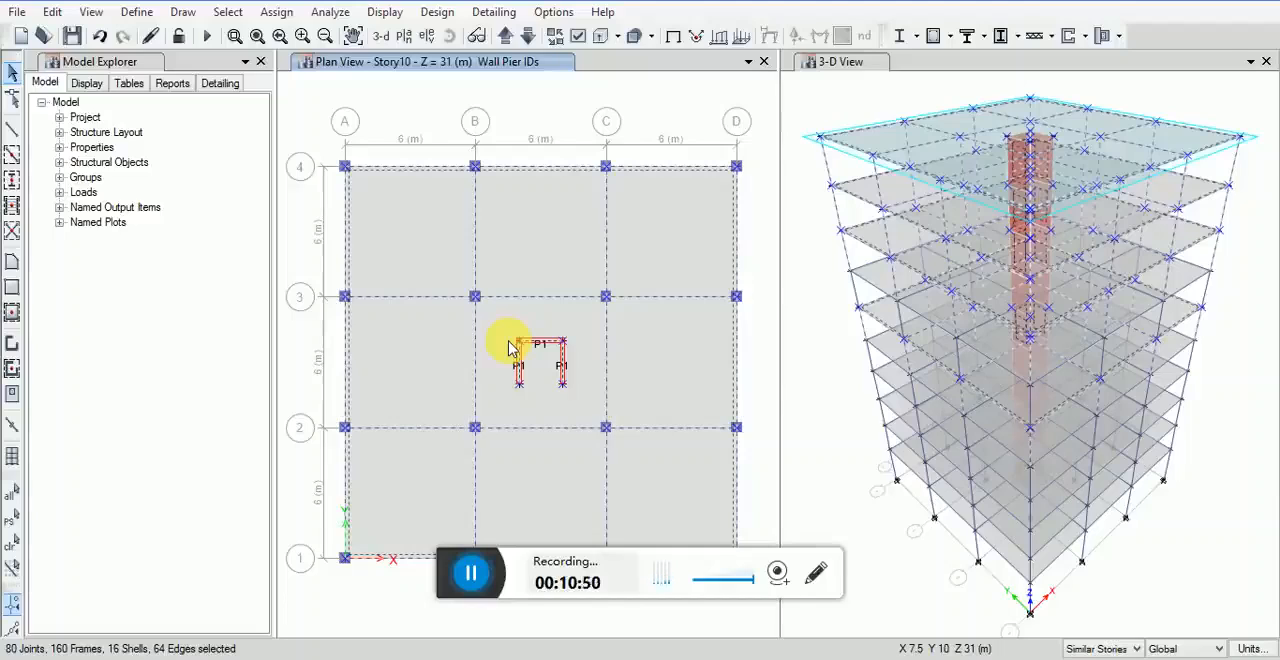
left_click(91, 11)
left_click(140, 34)
left_click(795, 122)
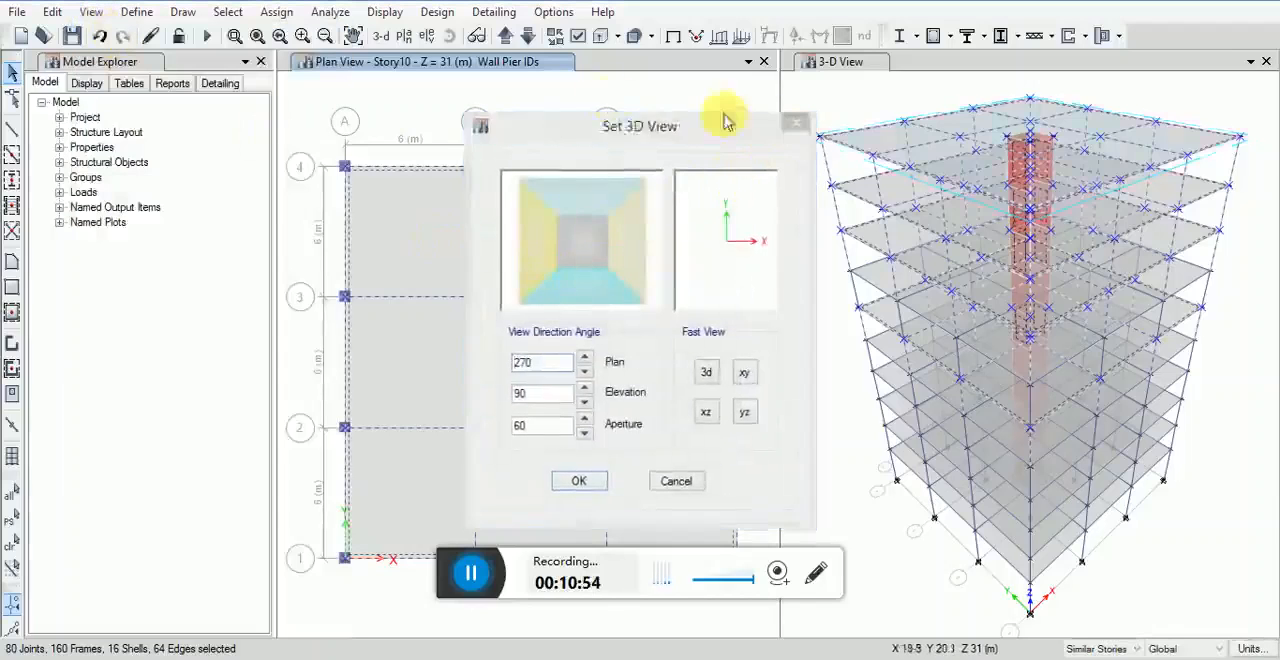
left_click(556, 104)
scroll(548, 106, "down", 2)
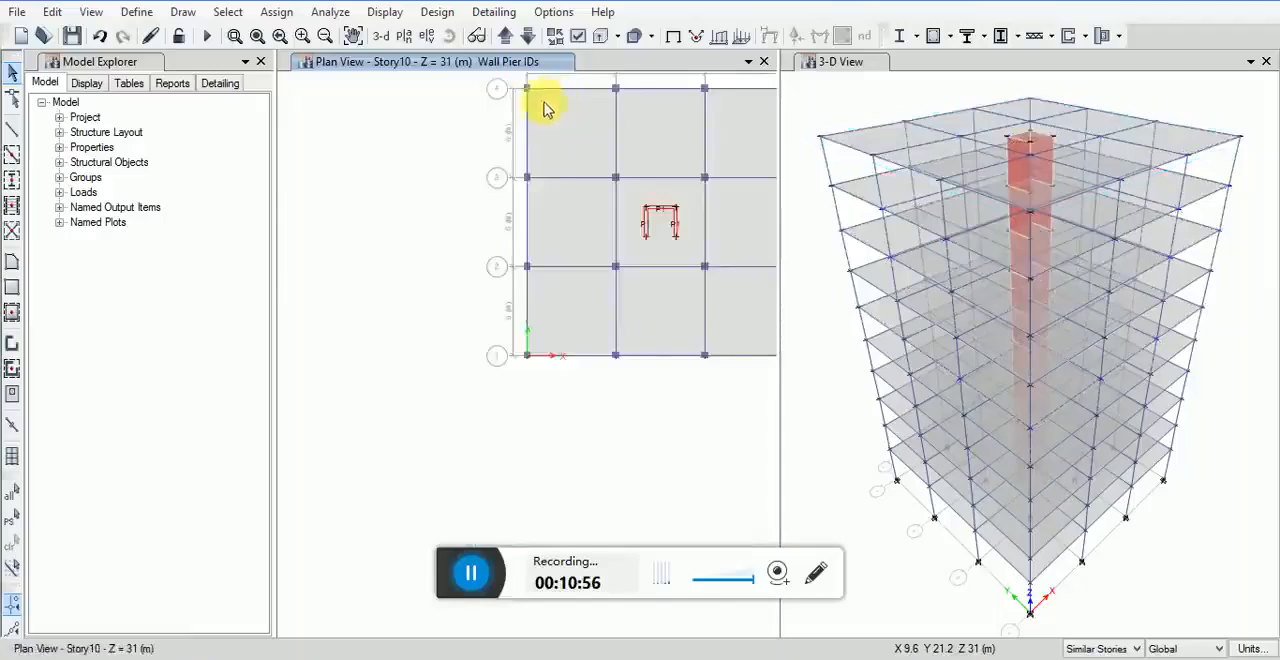
middle_click_drag(656, 212, 508, 286)
scroll(508, 286, "up", 2)
scroll(512, 286, "down", 2)
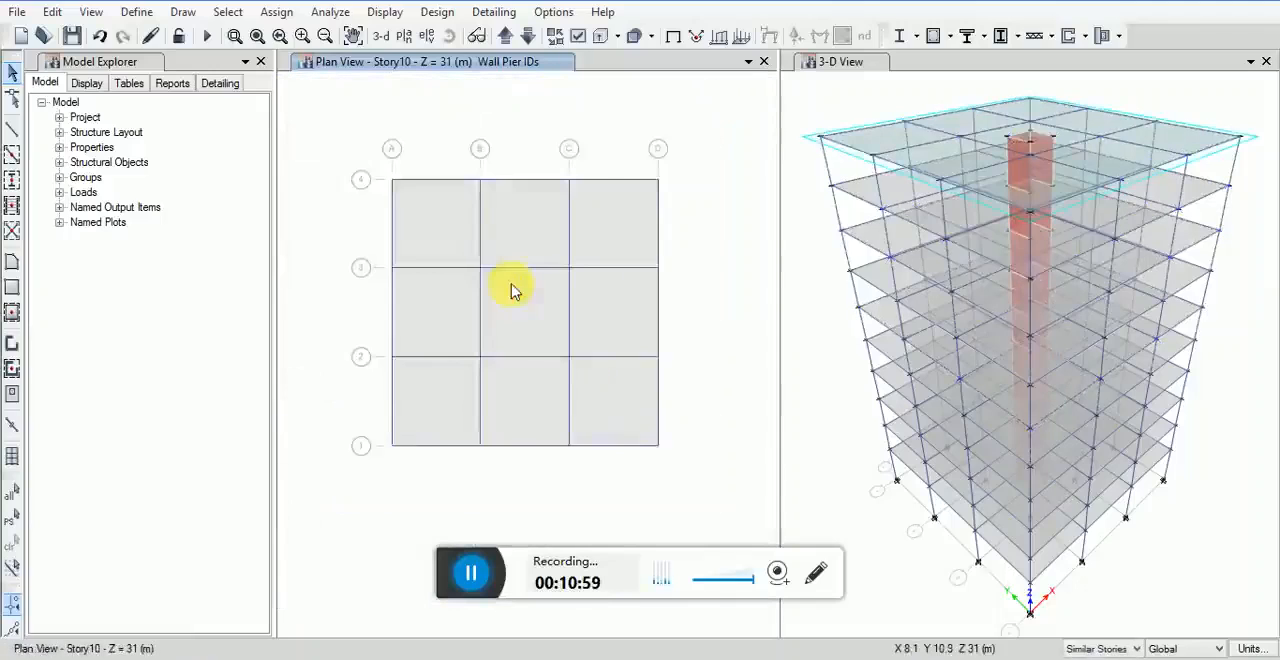
Step: Set Story6 as similar to Story7 in the story data and accept the story and grid system changes
left_click(52, 12)
left_click(170, 225)
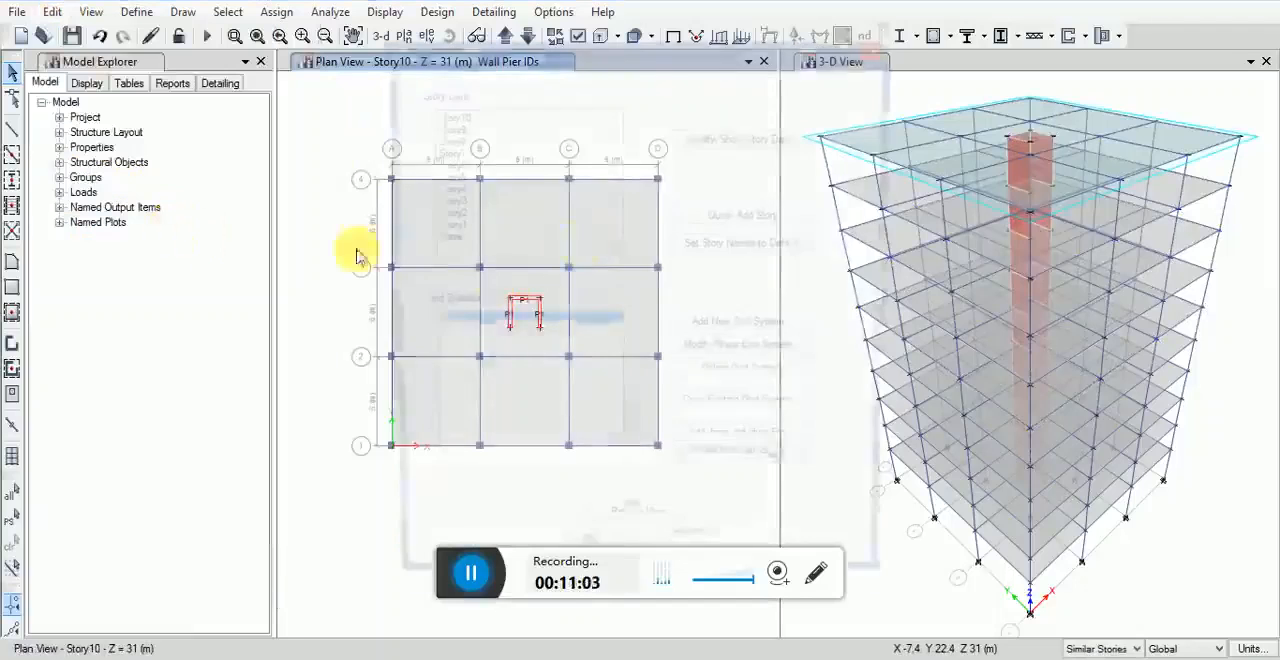
left_click(718, 138)
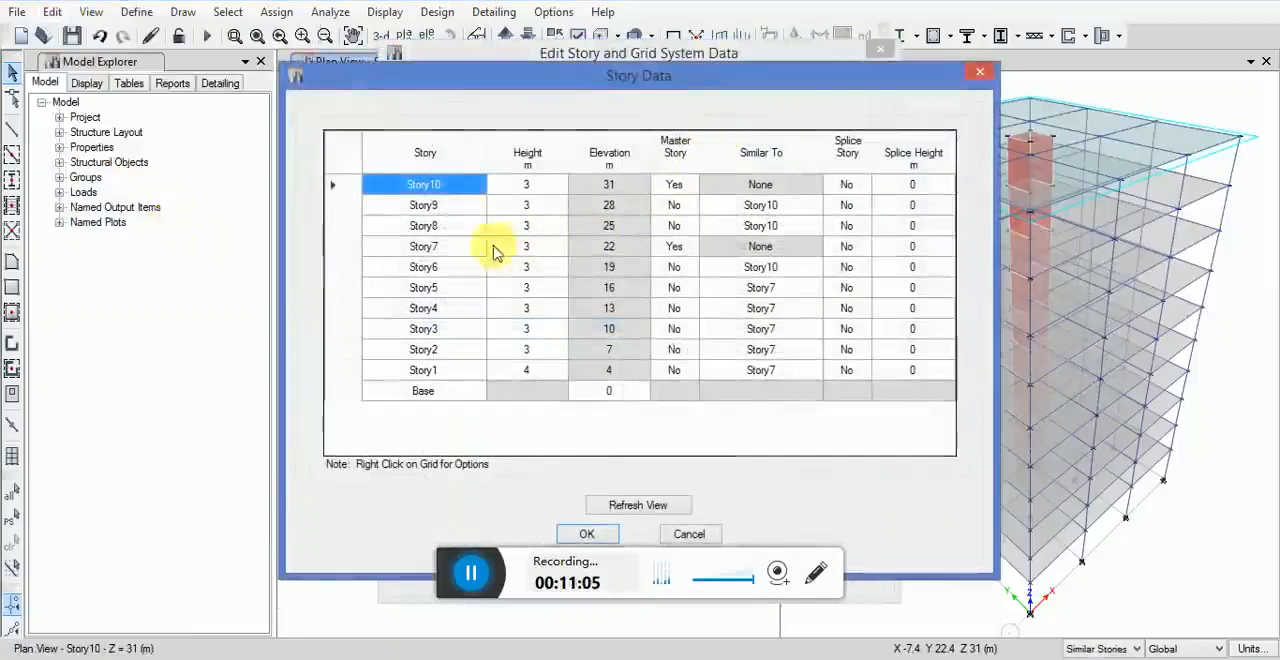
left_click(785, 270)
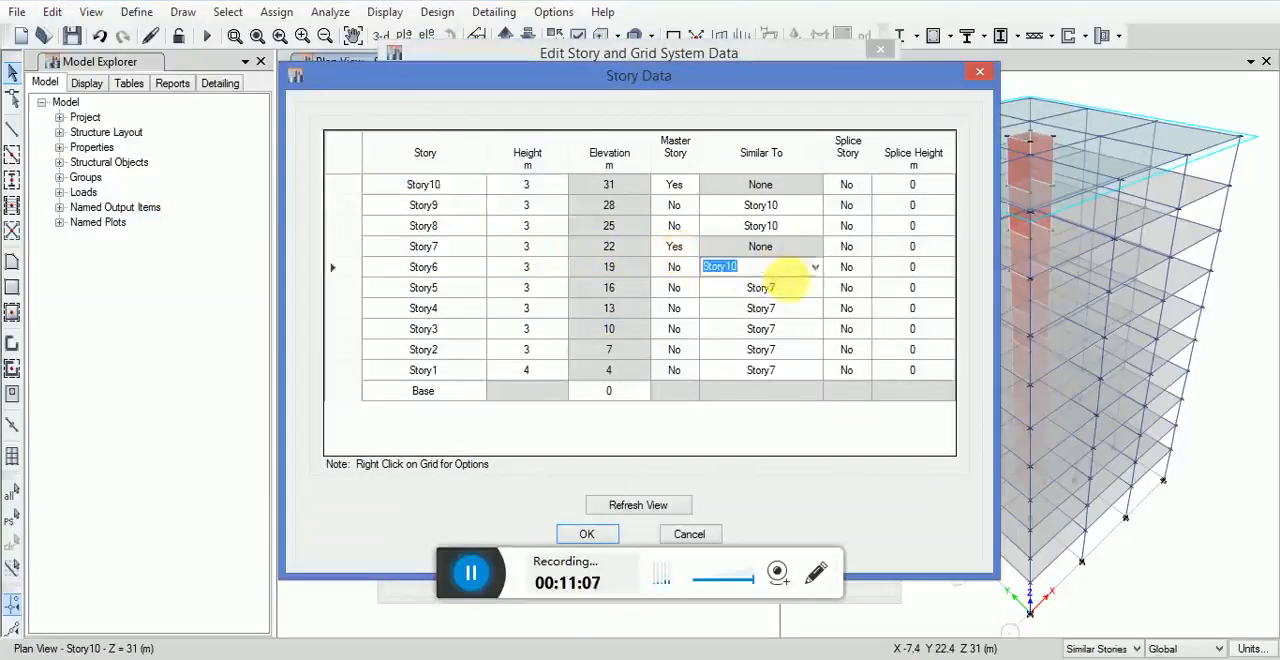
left_click(817, 270)
left_click(737, 306)
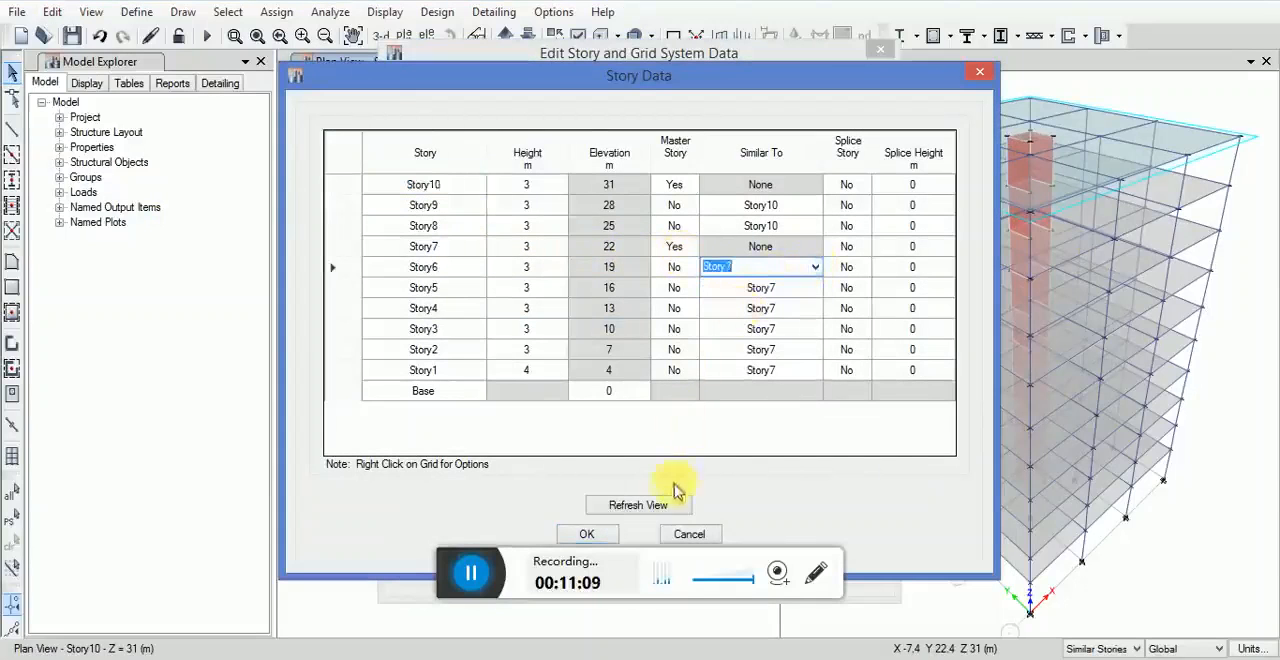
left_click(586, 533)
left_click(628, 530)
left_click_drag(629, 58, 631, 27)
left_click(590, 528)
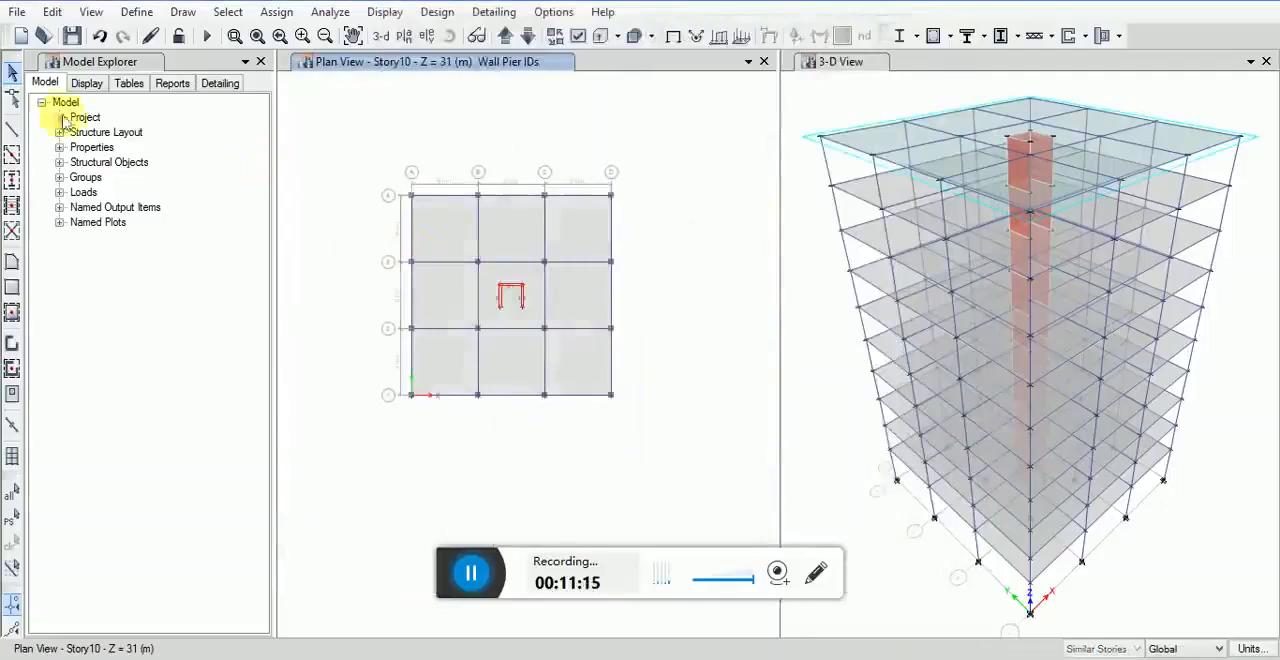
Step: Select everything in the Story10 plan and divide the selected shells with the Divide Quadrilaterals/Triangles at option
left_click_drag(347, 174, 630, 420)
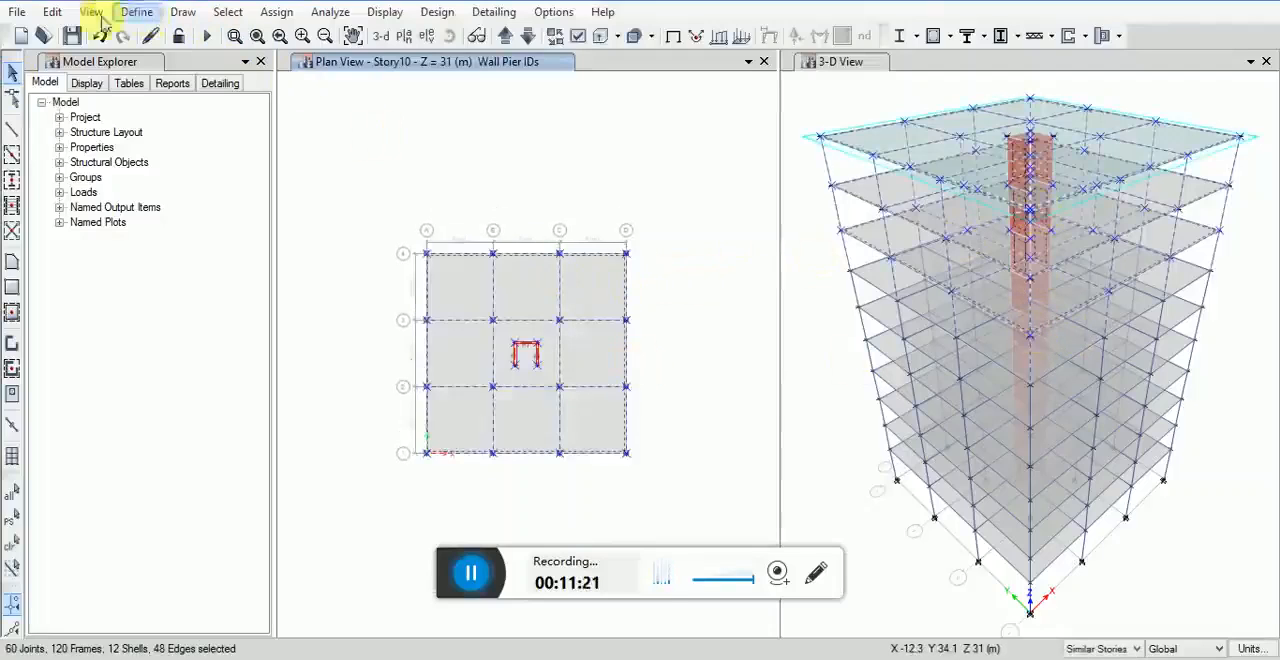
left_click(52, 12)
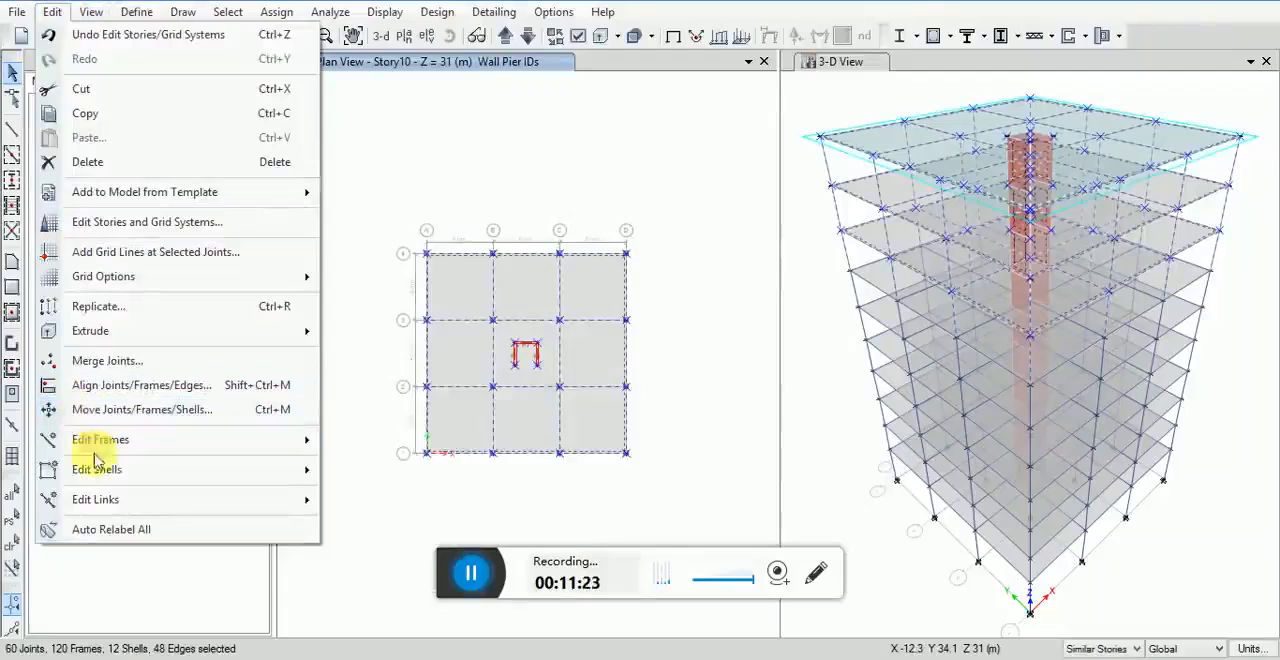
mouse_move(100, 470)
left_click(345, 404)
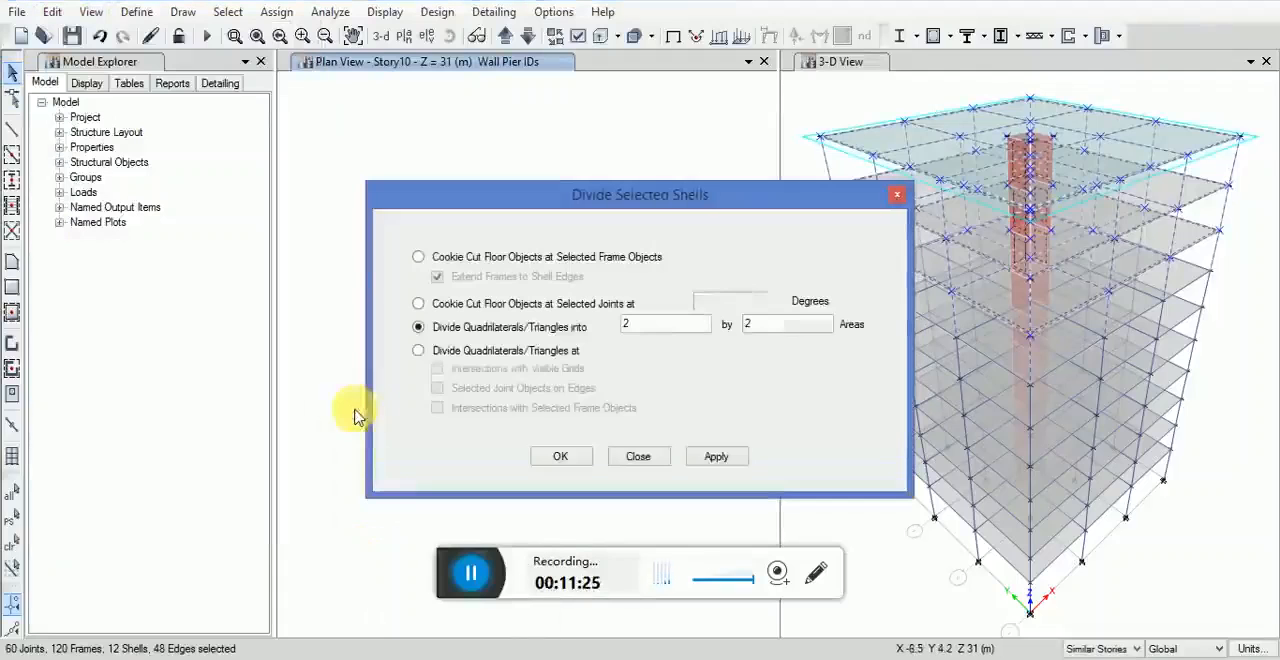
left_click(434, 354)
left_click(563, 455)
left_click(718, 462)
left_click(566, 457)
Step: Delete the corner slab panel between grids C-D and 1-2, its two outer edge beams and the column at D-1 from the Story10 plan
scroll(523, 330, "up", 2)
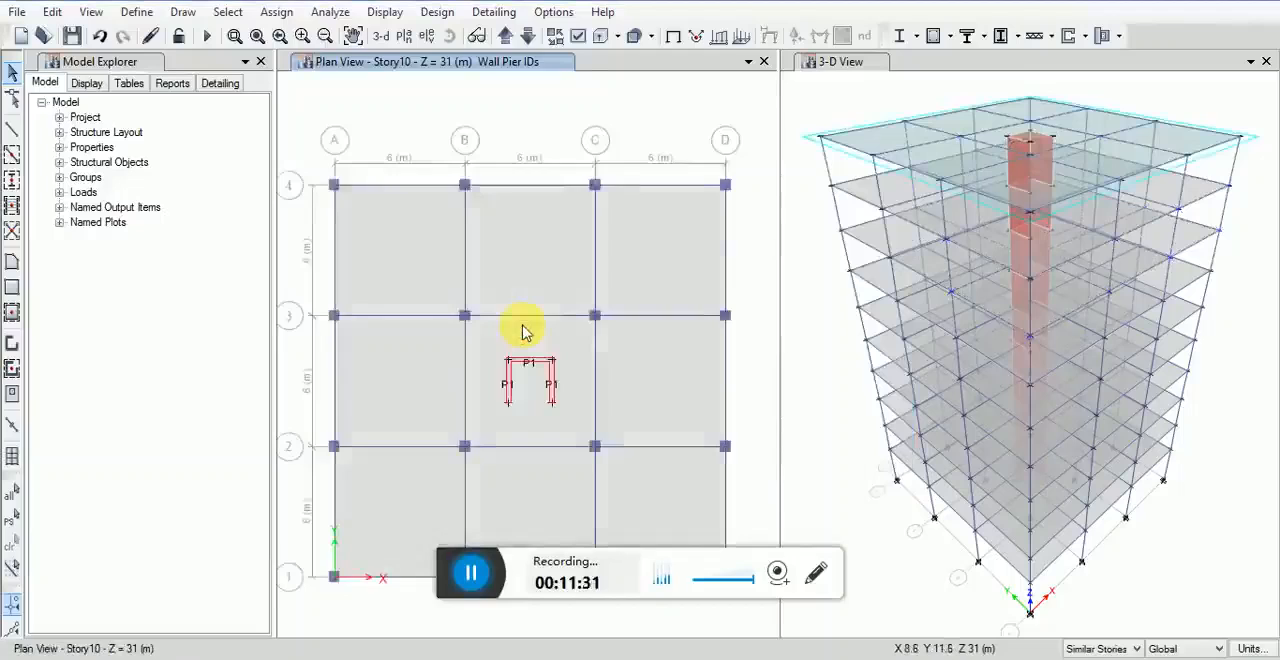
scroll(518, 343, "down", 2)
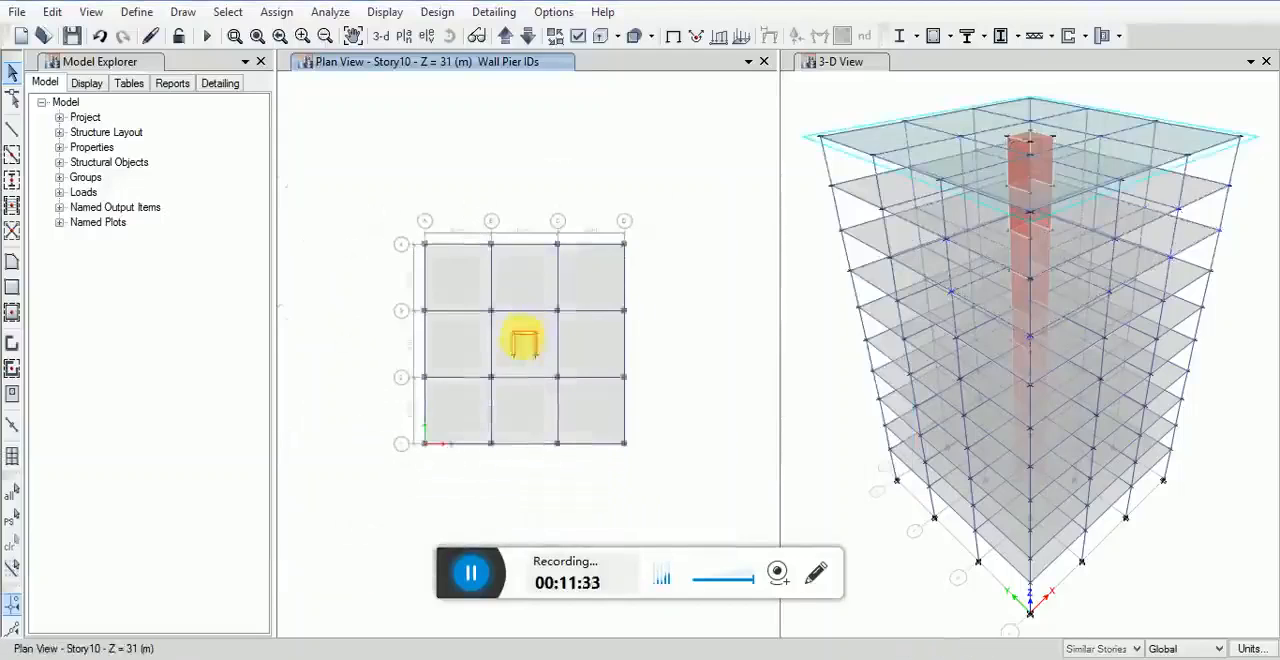
scroll(518, 388, "up", 2)
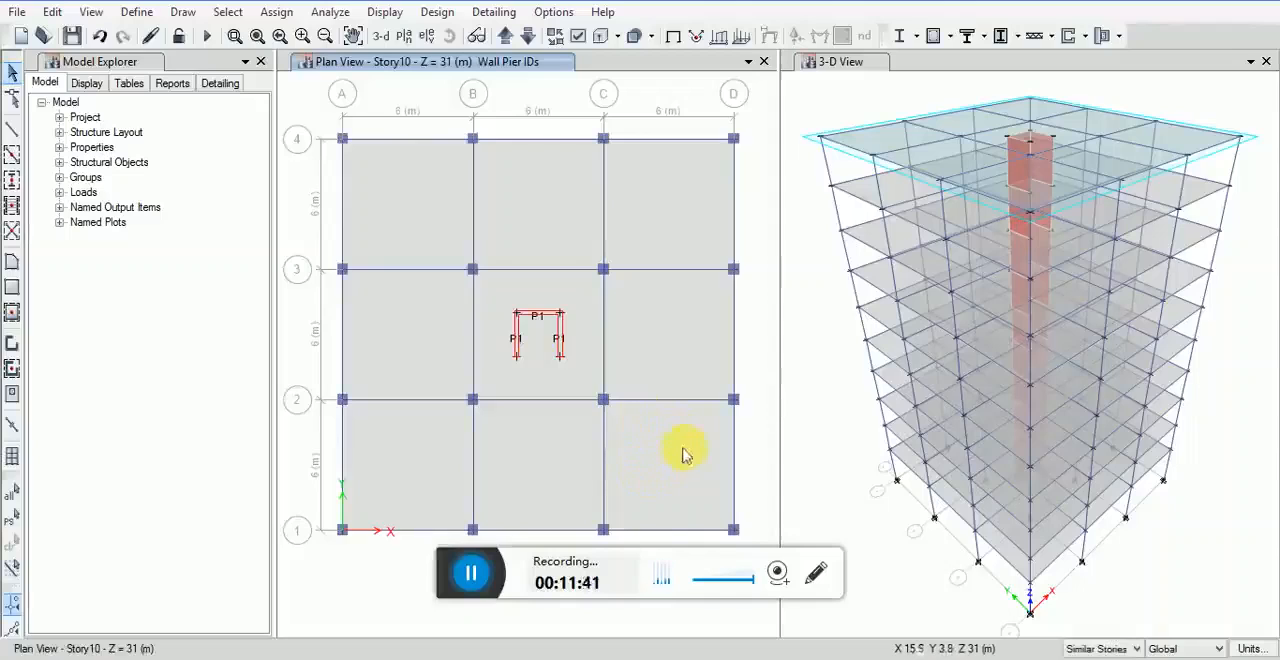
left_click(668, 488)
left_click(733, 455)
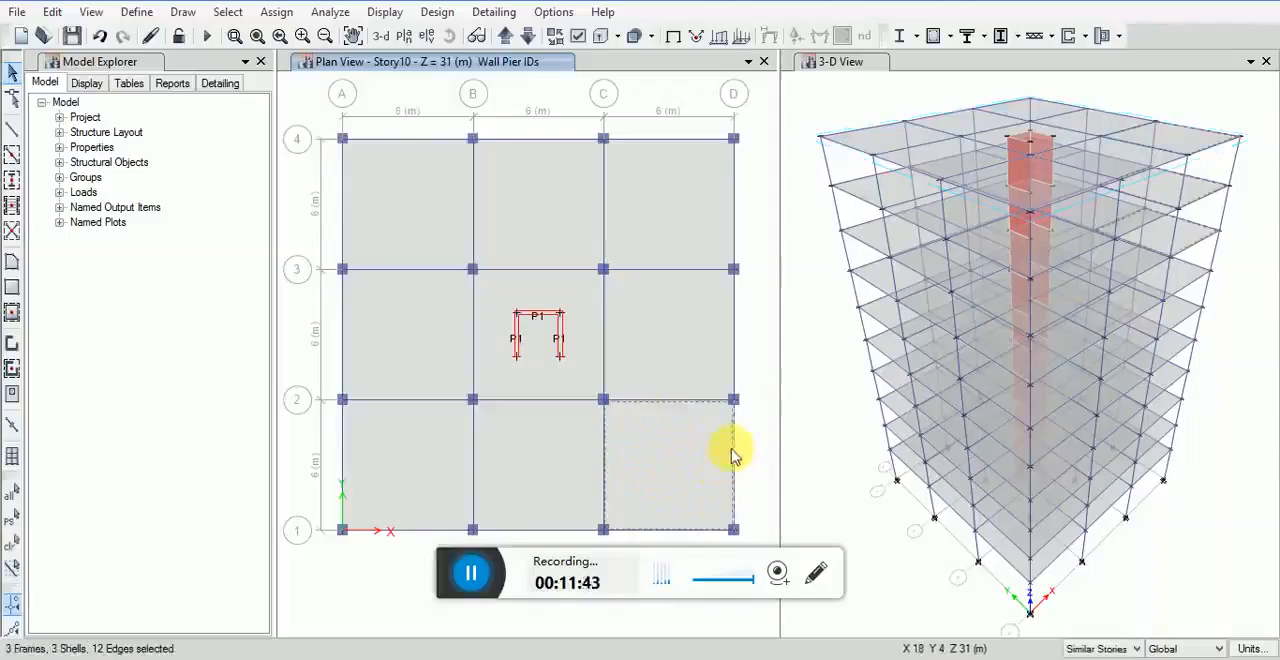
left_click(682, 530)
left_click(734, 529)
key("Delete")
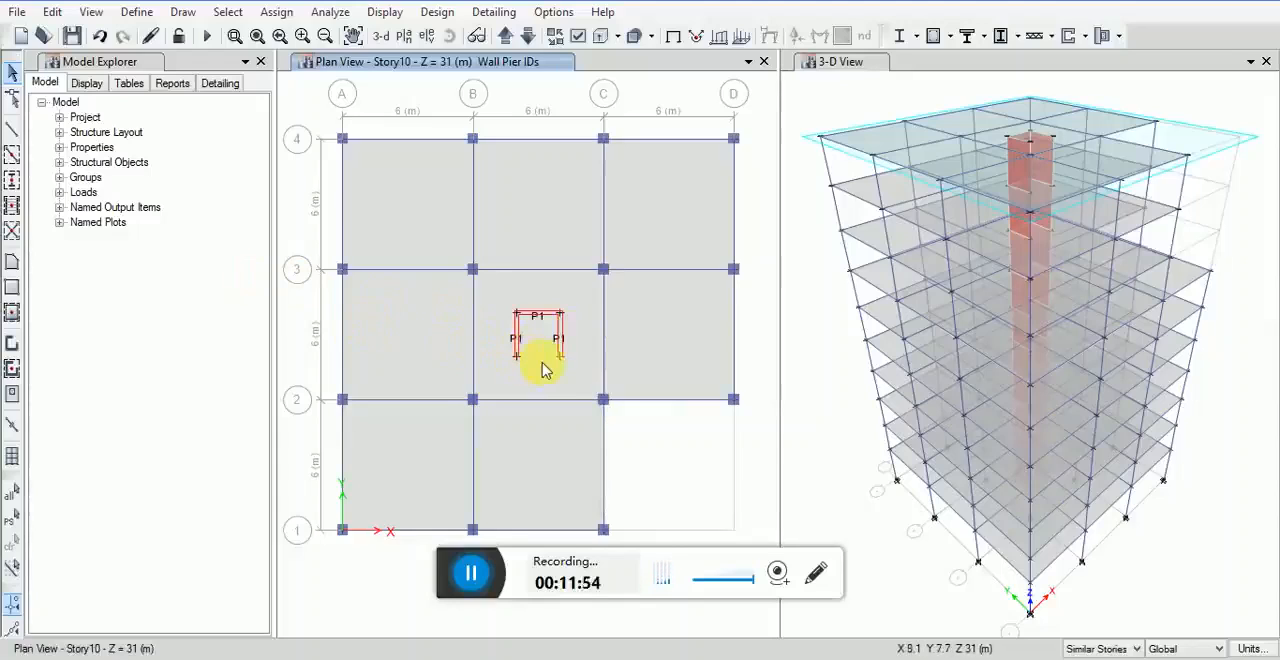
Step: Draw a BEAM BB 30X60 frame across the open side of the core walls in the Story10 plan
scroll(543, 370, "up", 2)
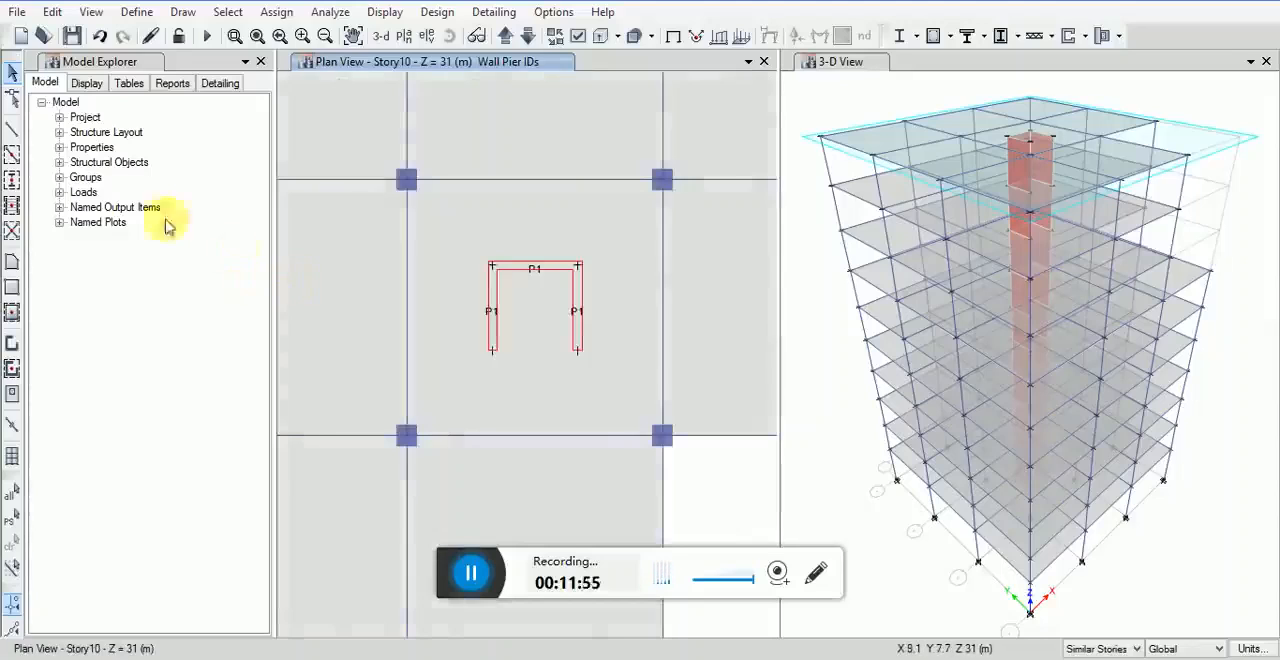
left_click(13, 131)
scroll(517, 368, "up", 2)
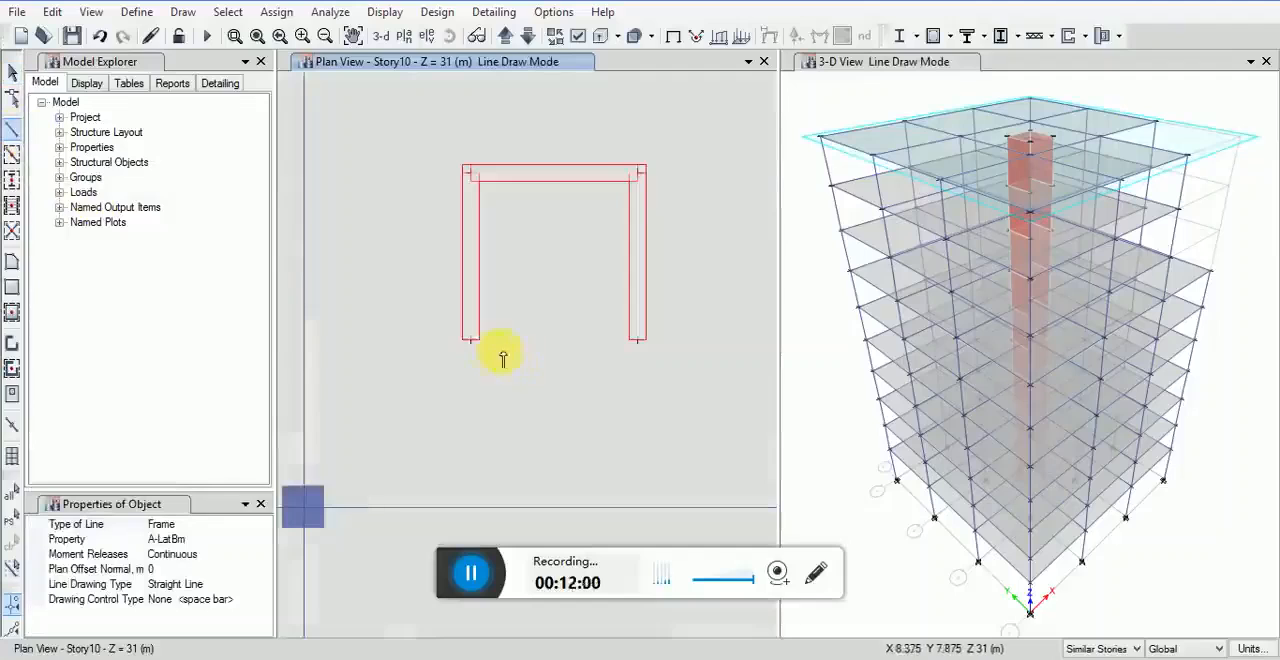
left_click(256, 540)
left_click(264, 541)
left_click(186, 629)
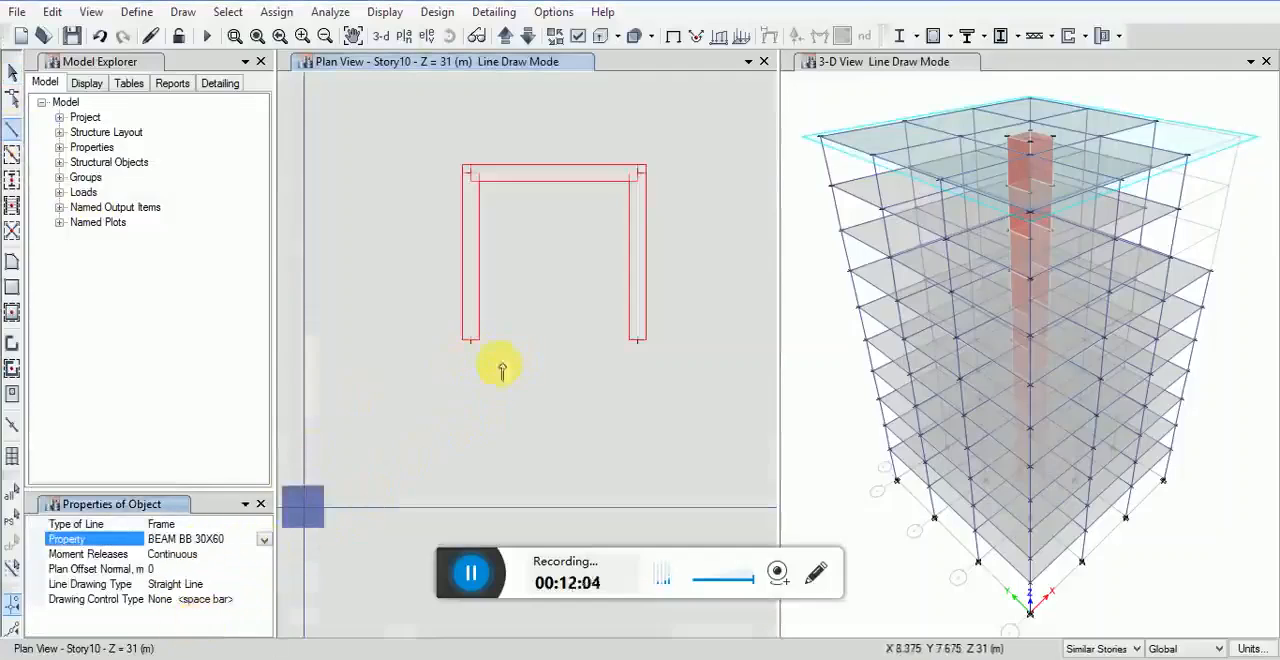
left_click(471, 340)
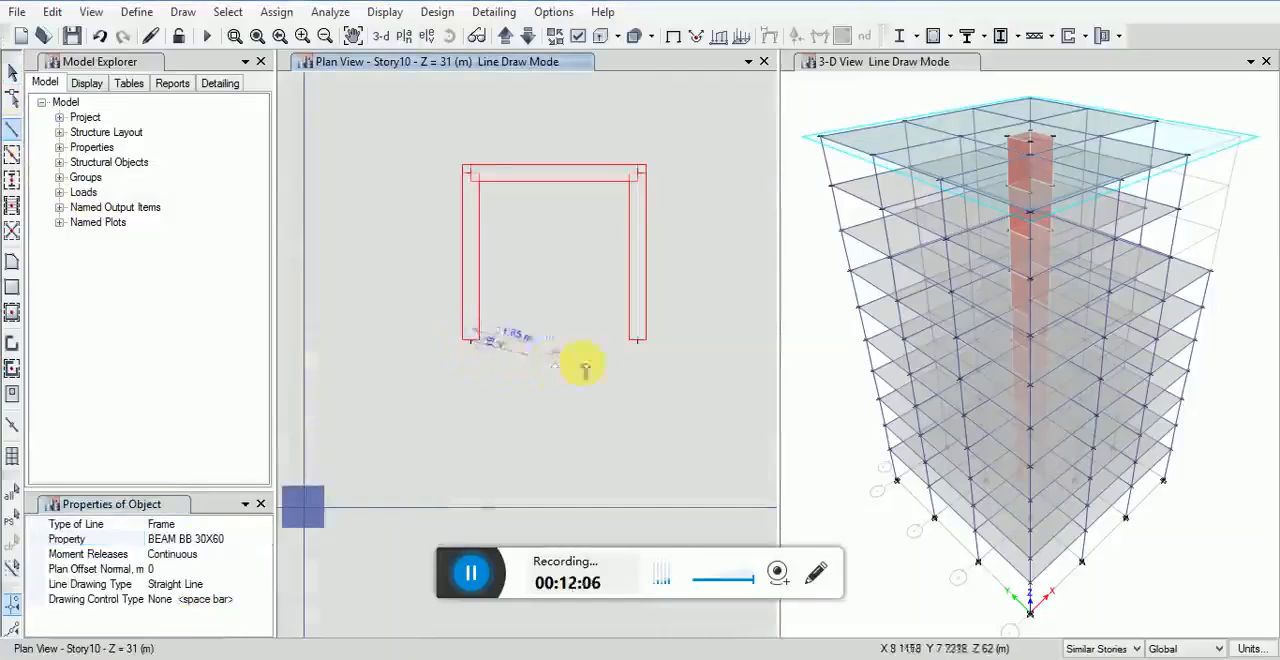
left_click(639, 340)
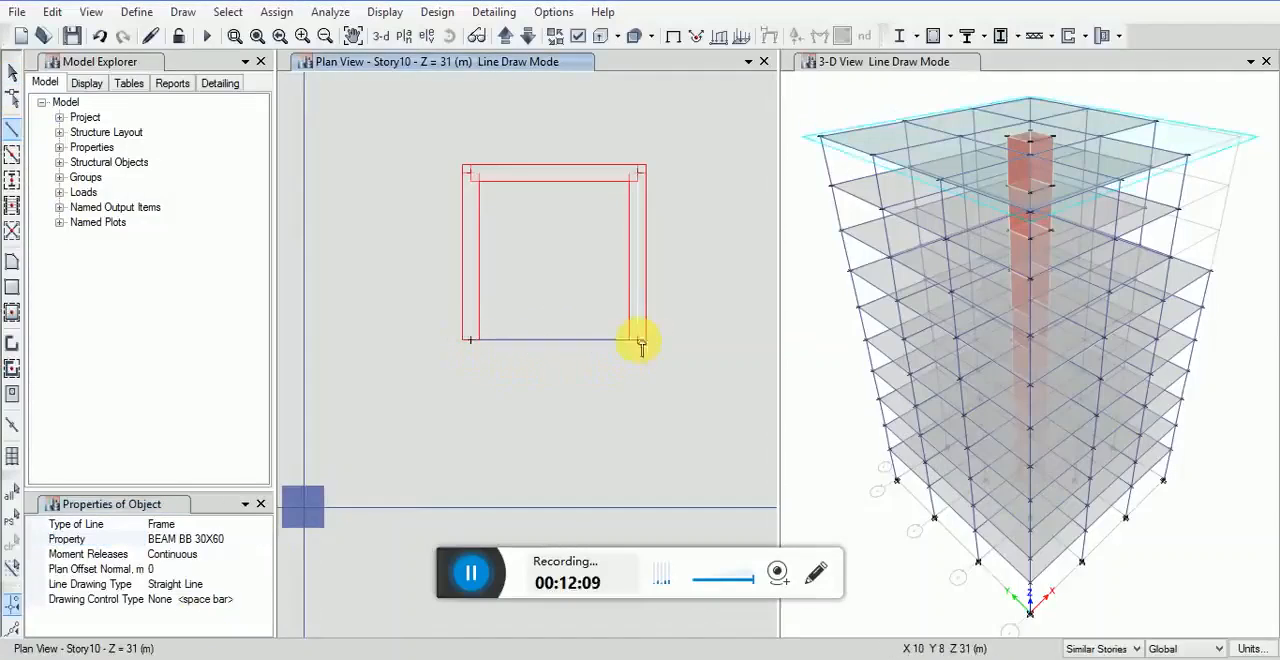
left_click(13, 73)
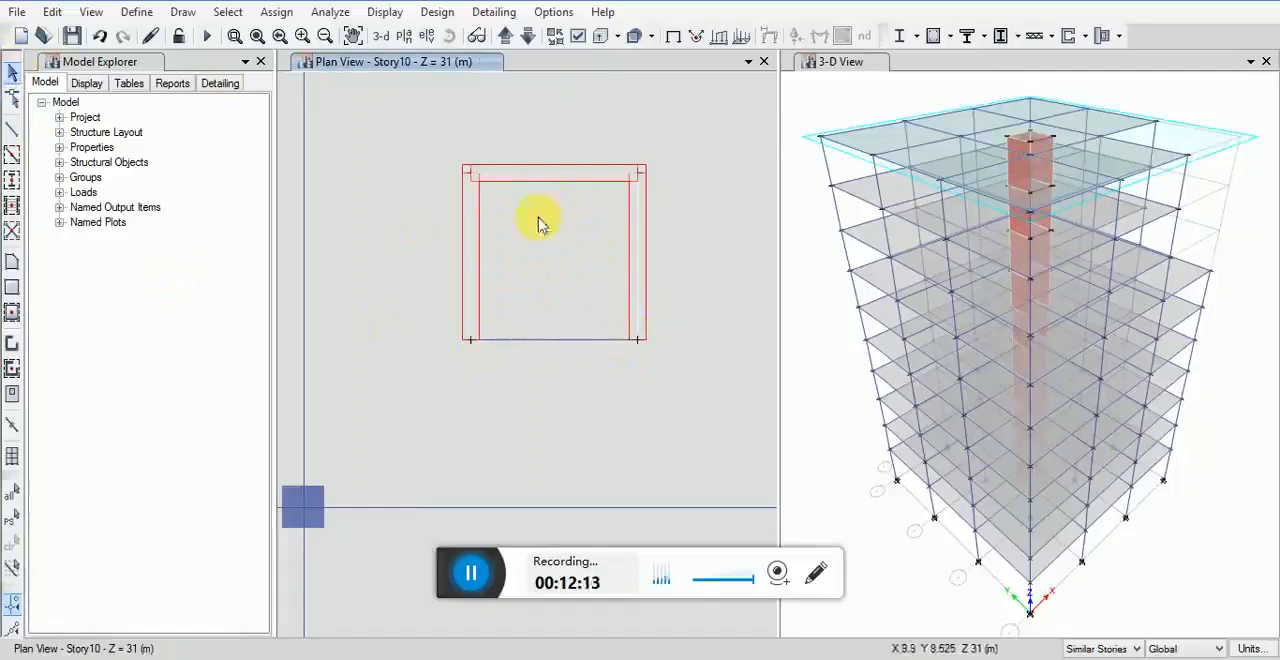
Step: Draw a 2 m by 2 m rectangular floor object with the Opening property inside the core on the Story10 plan
left_click(184, 12)
mouse_move(250, 137)
left_click(474, 139)
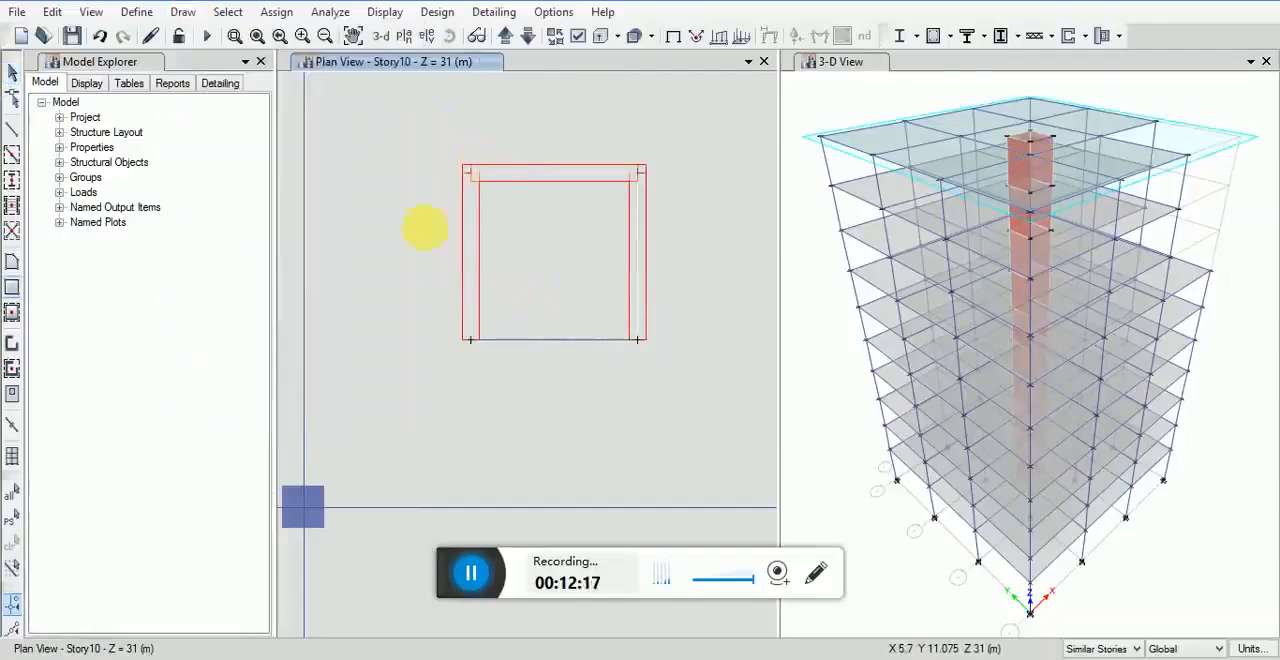
left_click(266, 527)
left_click(263, 527)
left_click(165, 555)
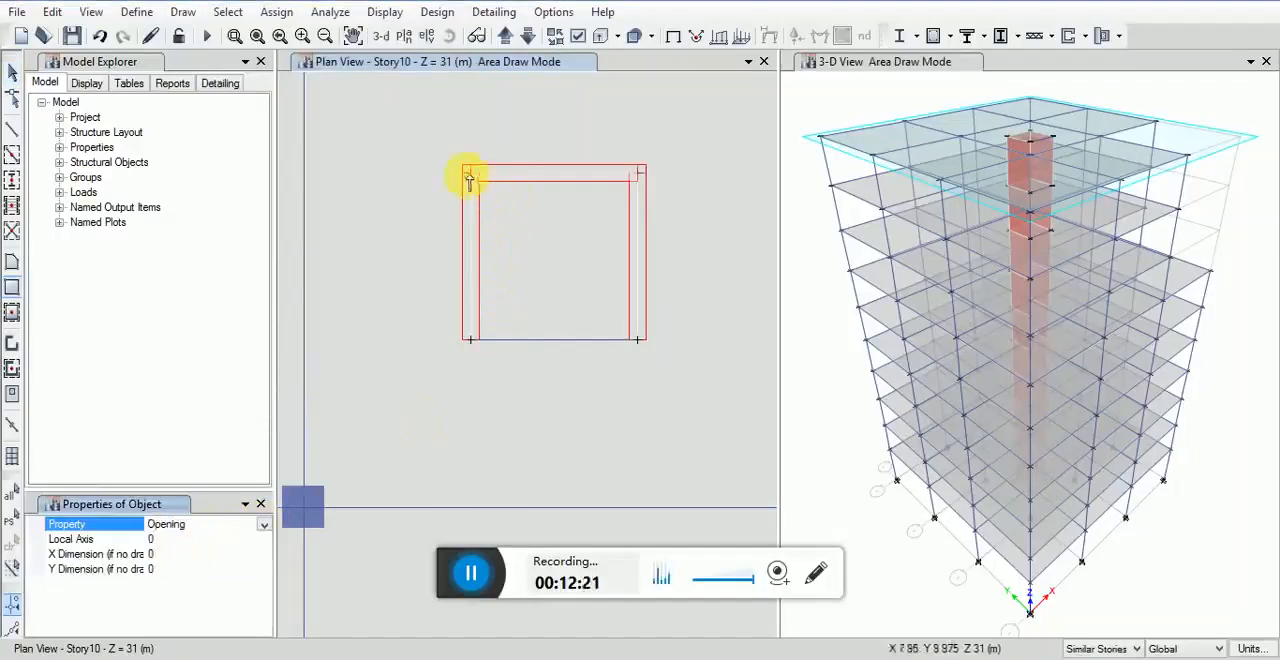
left_click(474, 178)
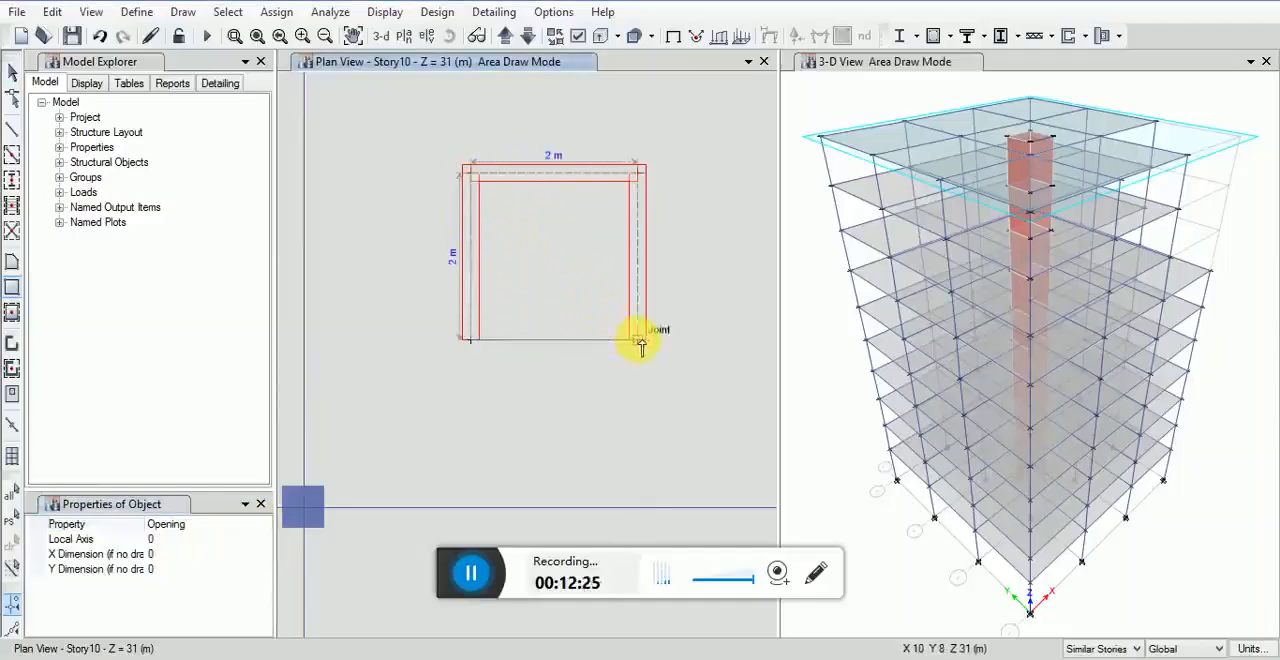
left_click(640, 340)
scroll(571, 251, "down", 3)
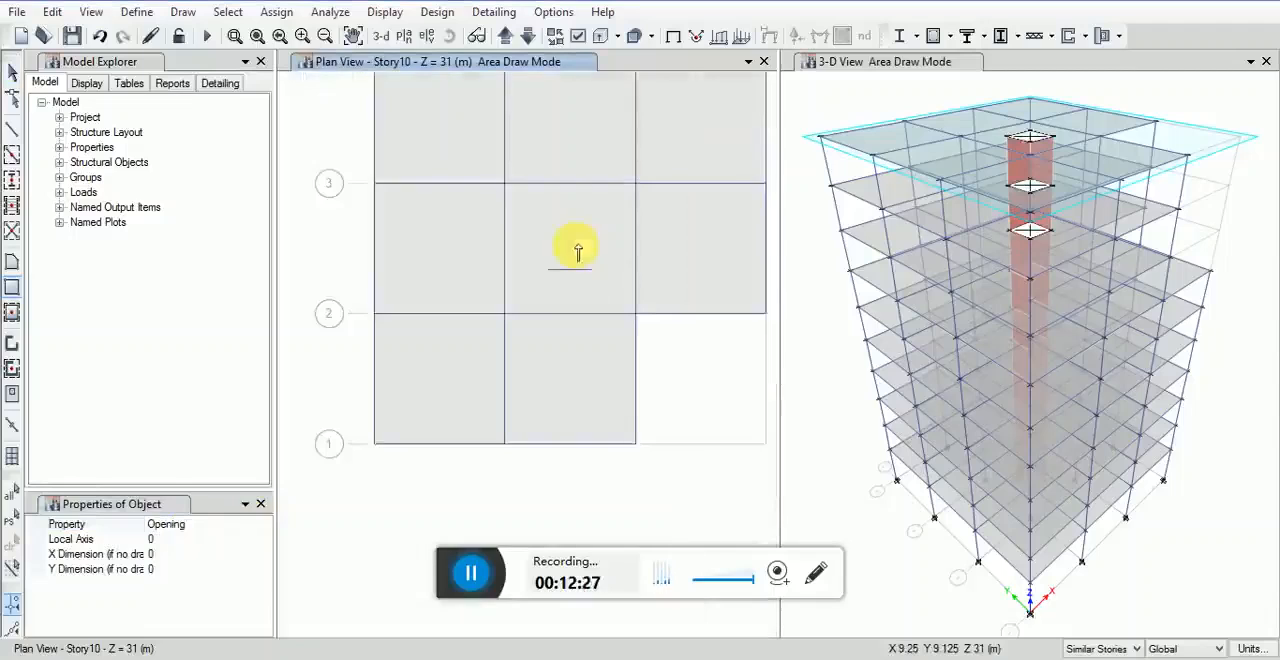
mouse_move(589, 130)
middle_mouse_down()
mouse_move(563, 160)
mouse_move(578, 200)
middle_mouse_up()
key("Escape")
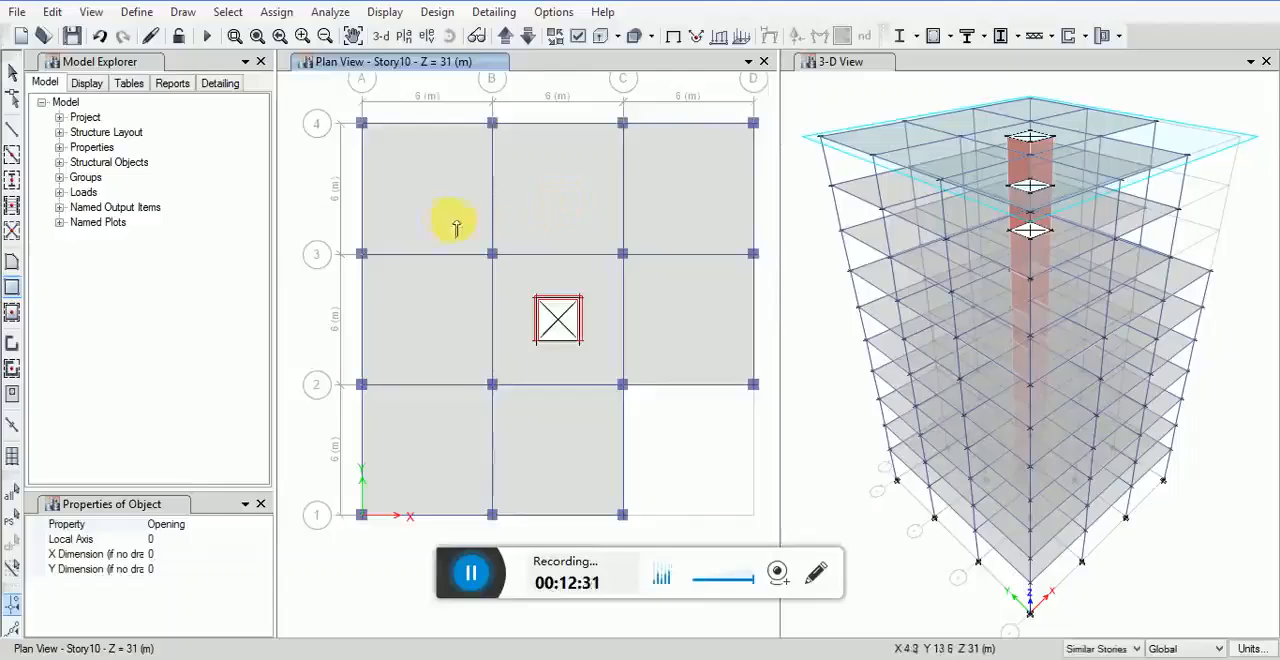
Step: Switch the plan view to Story7
left_click(90, 12)
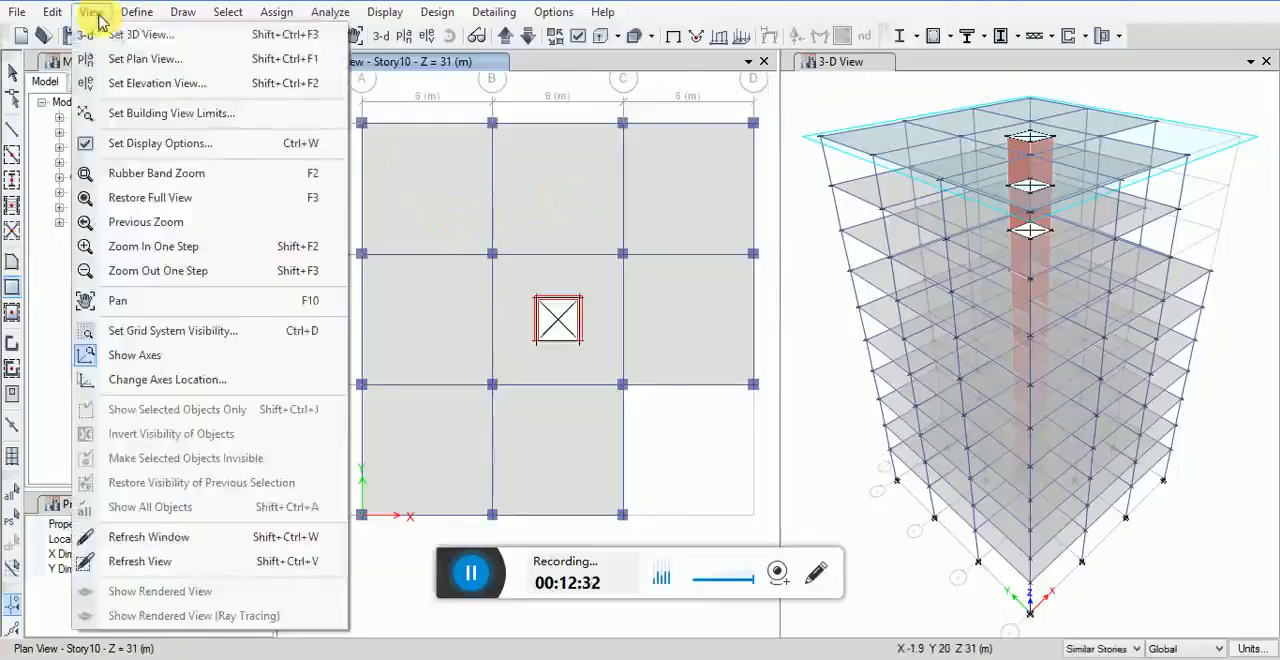
left_click(140, 59)
left_click(533, 277)
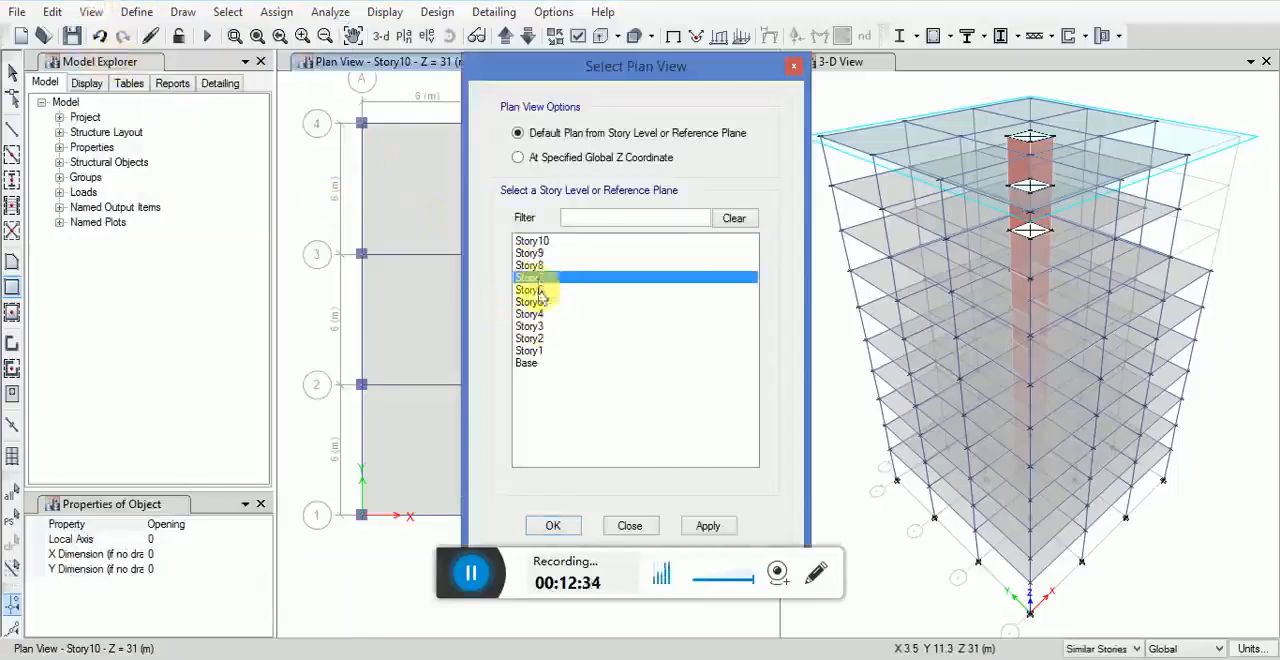
left_click(706, 528)
left_click(553, 526)
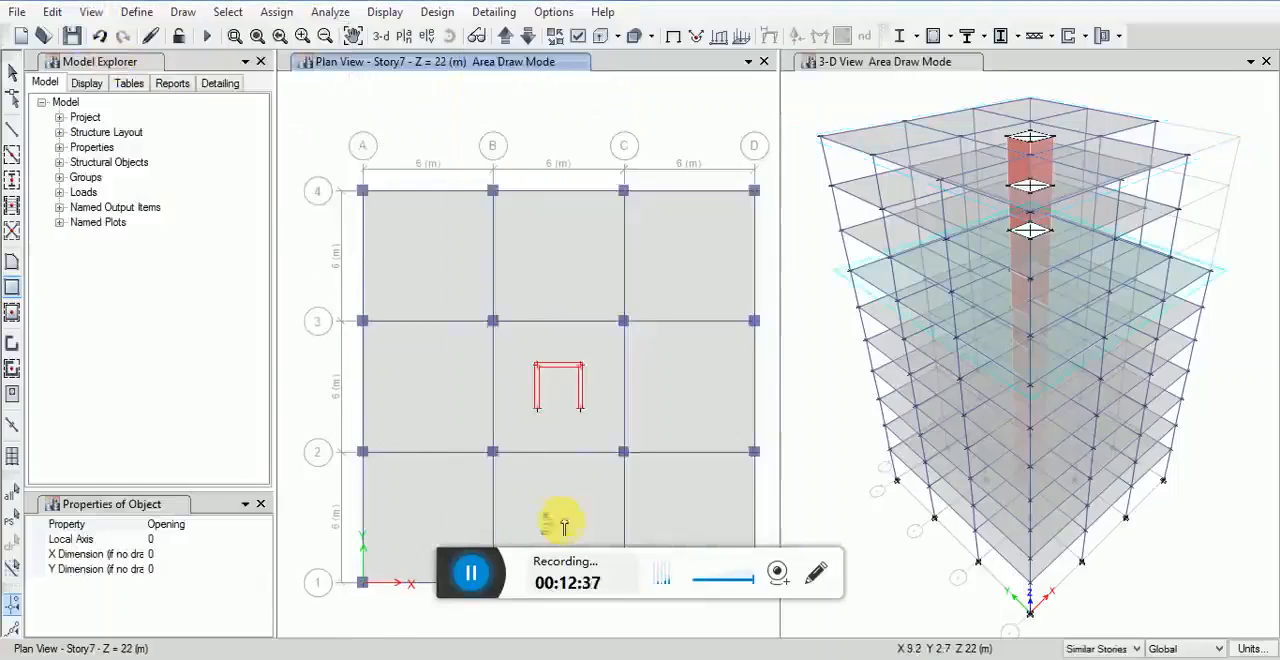
middle_click_drag(586, 371, 592, 317)
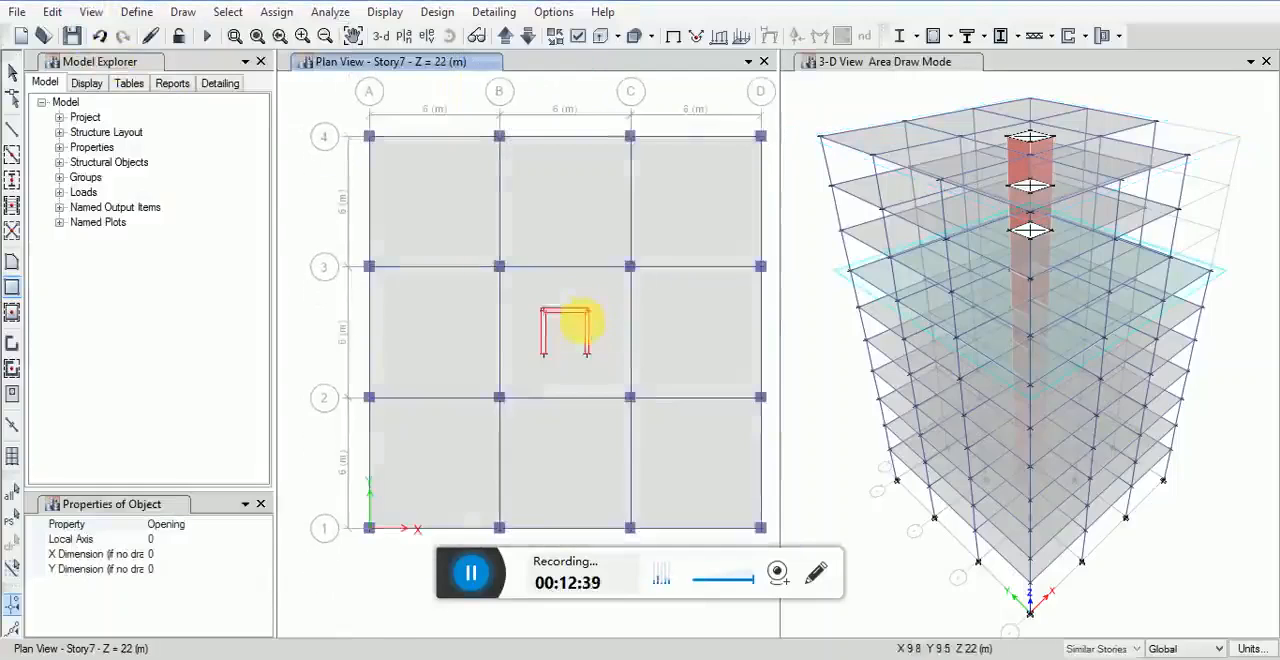
Step: Draw a BEAM BB 30X60 frame between the free ends of the core walls in the Story7 plan
left_click(12, 130)
scroll(589, 360, "up", 2)
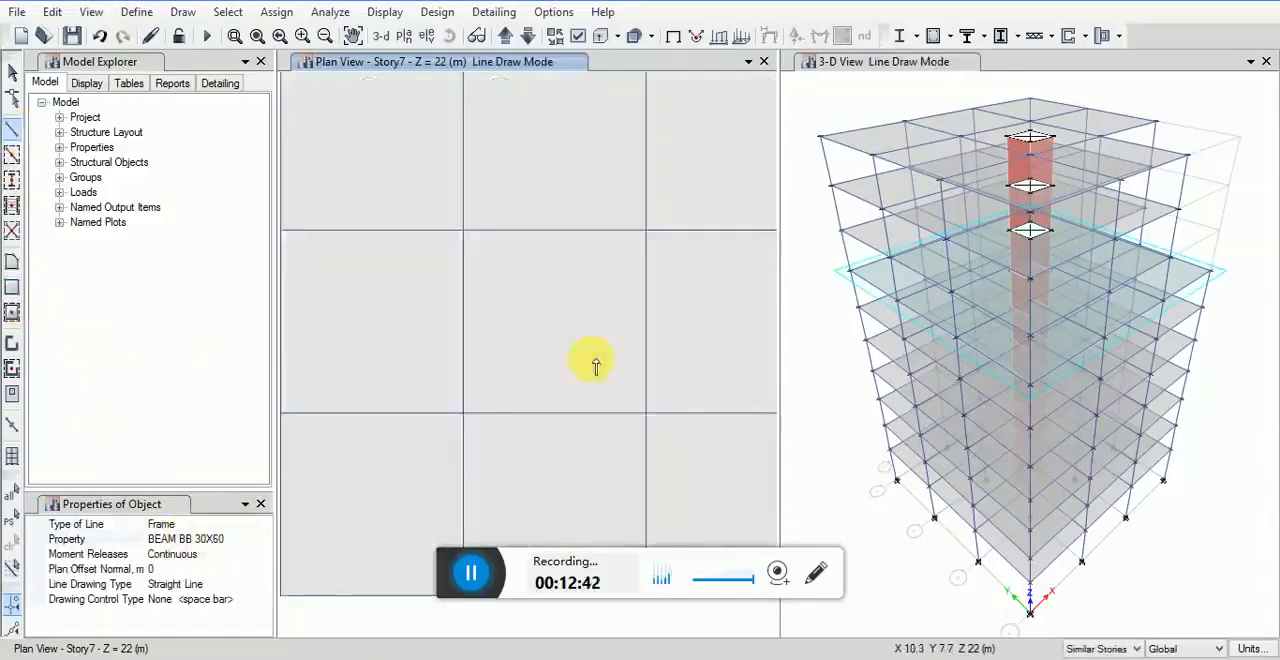
left_click(525, 354)
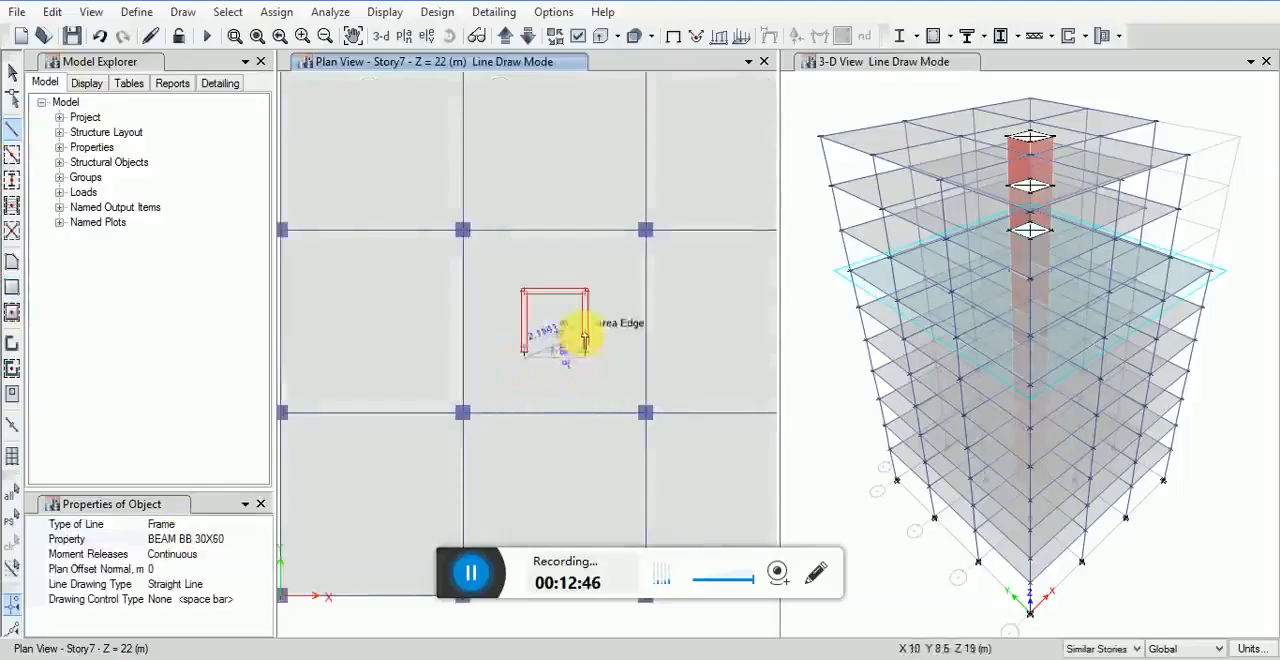
key("Escape")
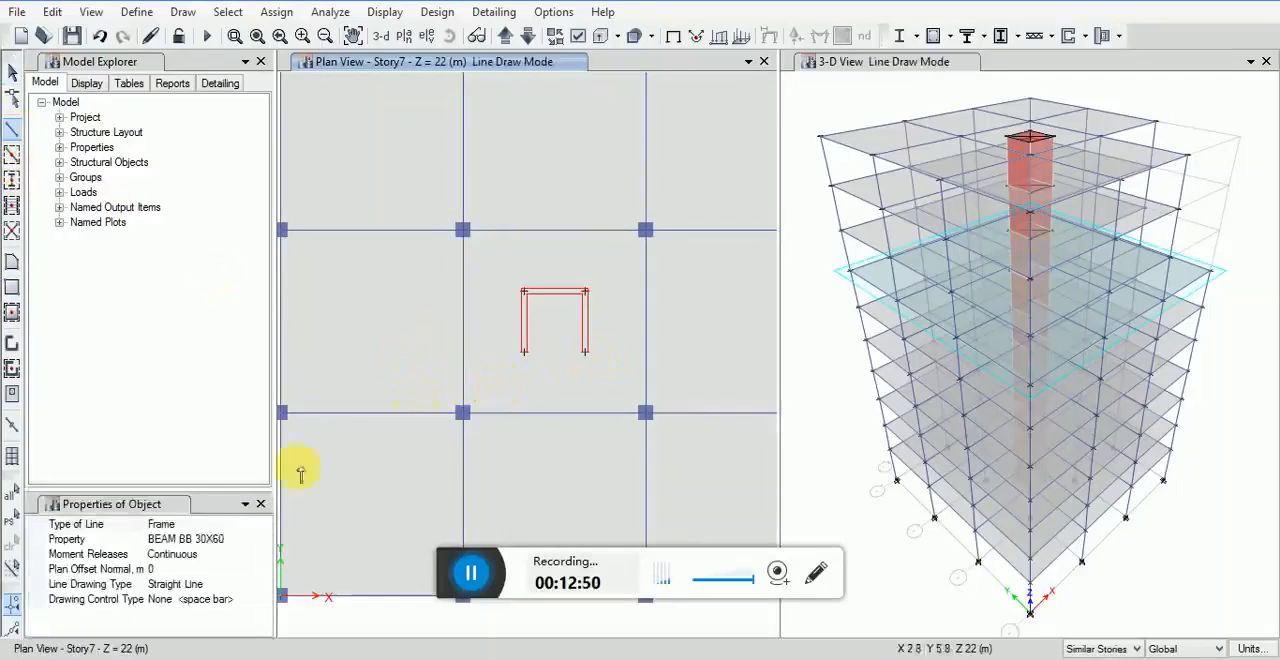
left_click(524, 351)
left_click(587, 351)
left_click(12, 73)
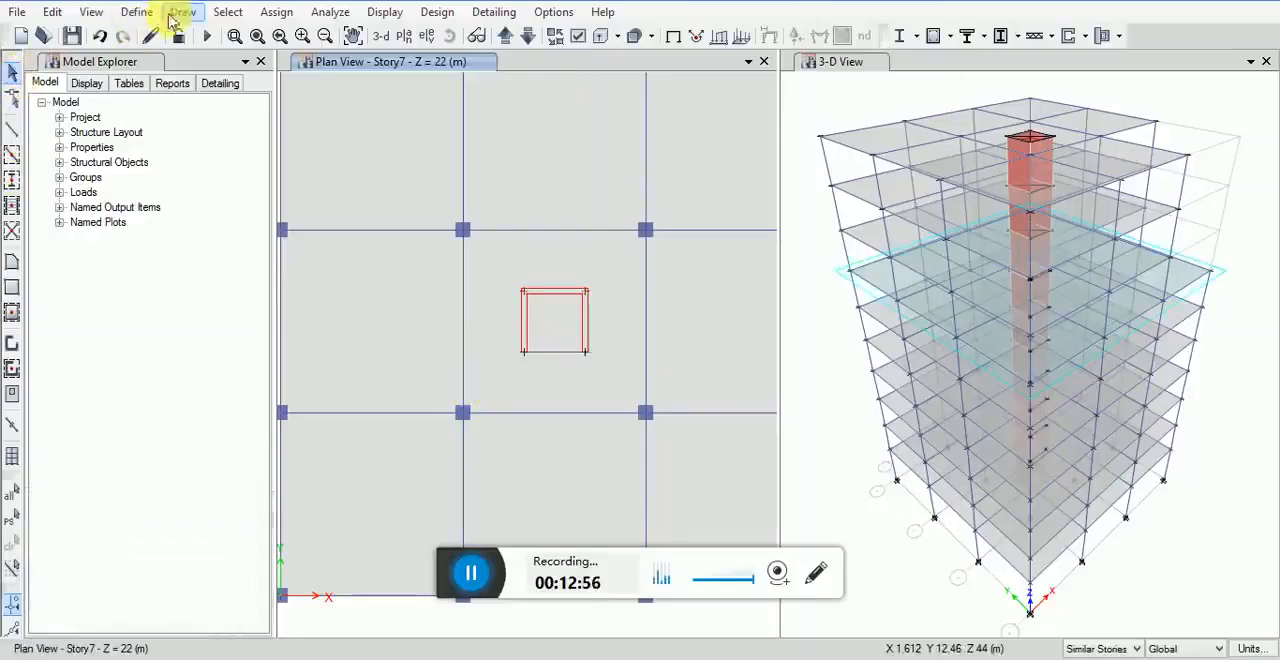
Step: Draw a 2 m by 2 m rectangular floor object with the Opening property inside the core on the Story7 plan
left_click(178, 14)
mouse_move(366, 146)
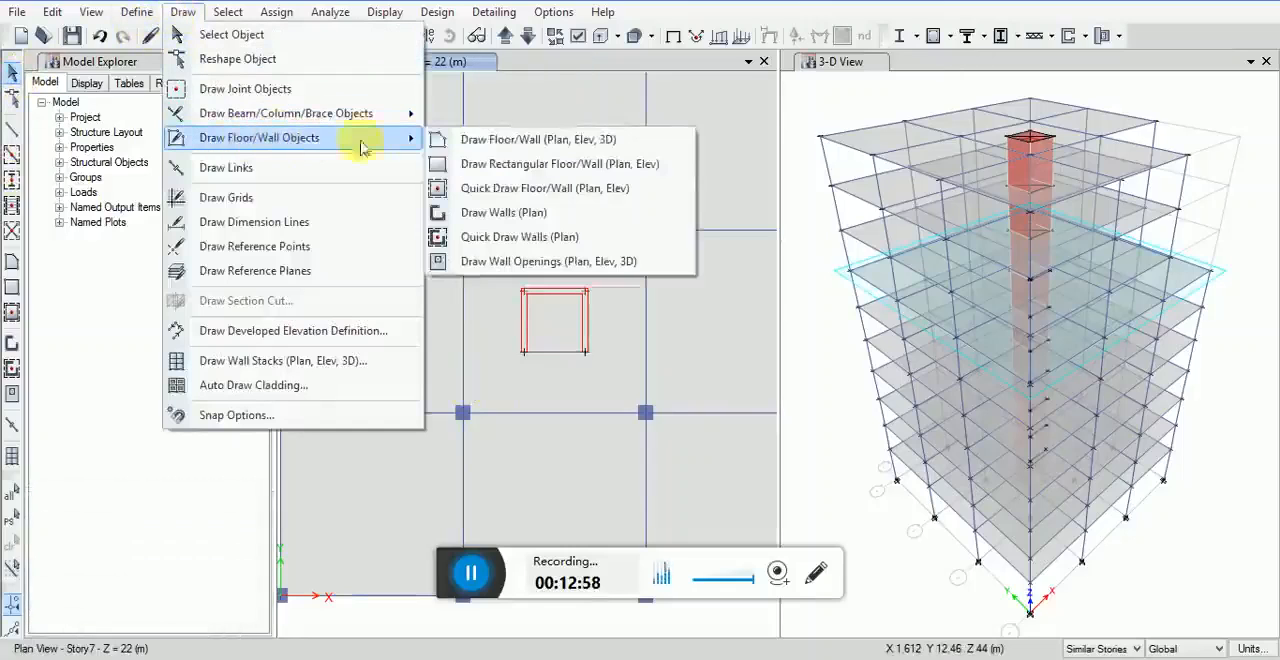
left_click(483, 167)
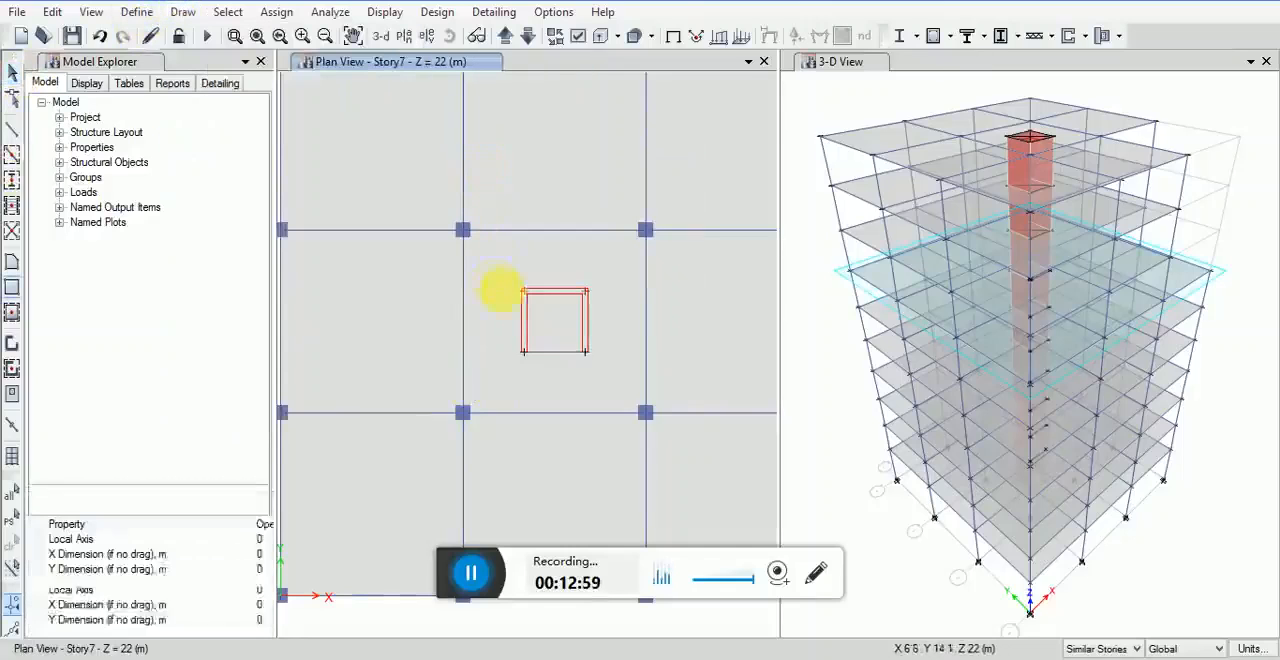
left_click(524, 292)
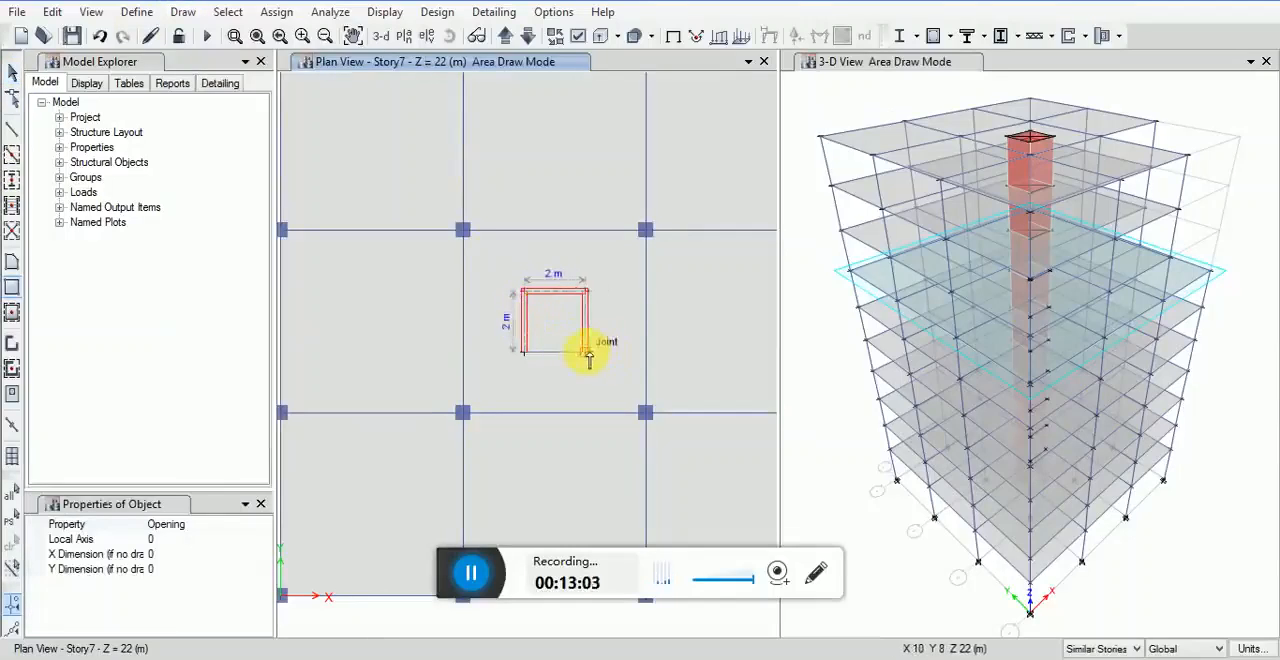
left_click(588, 354)
scroll(557, 280, "down", 2)
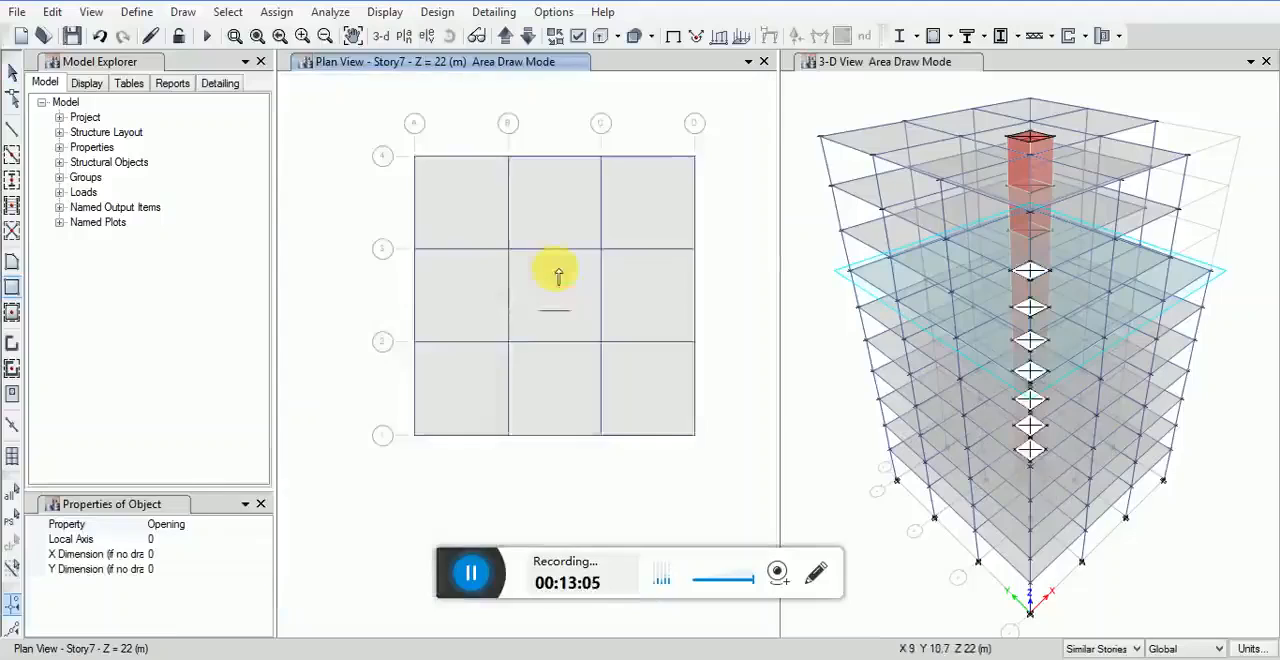
key("Escape")
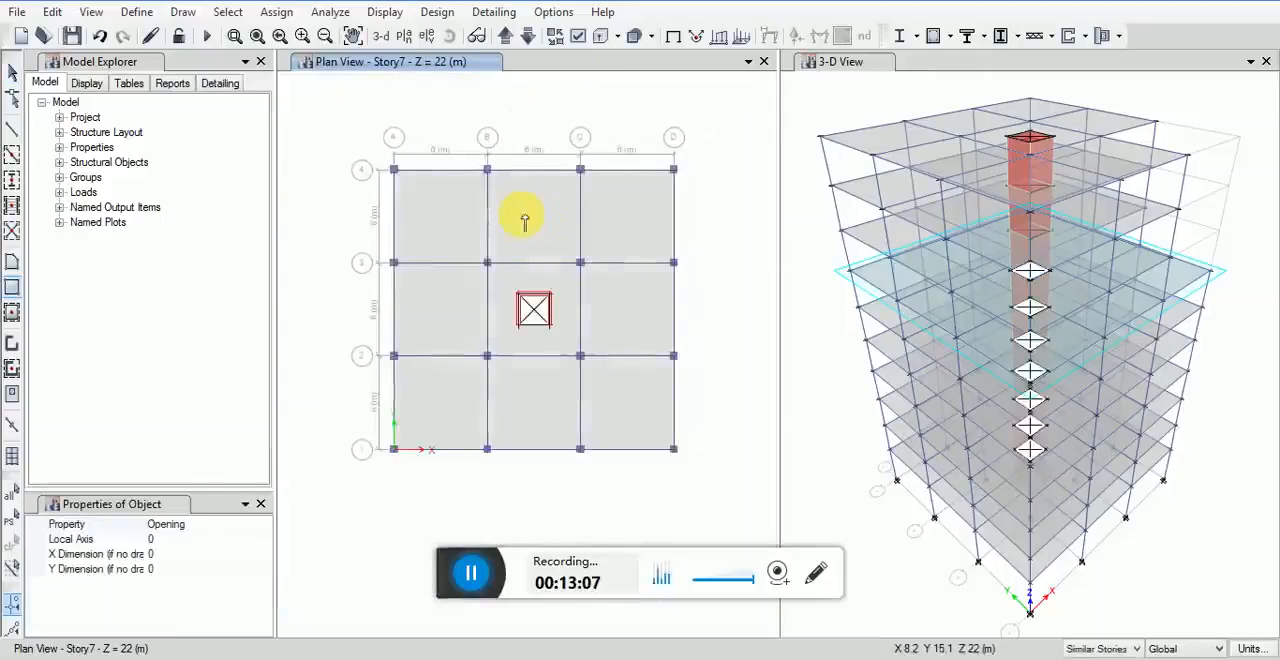
scroll(533, 222, "up", 2)
scroll(534, 228, "down", 2)
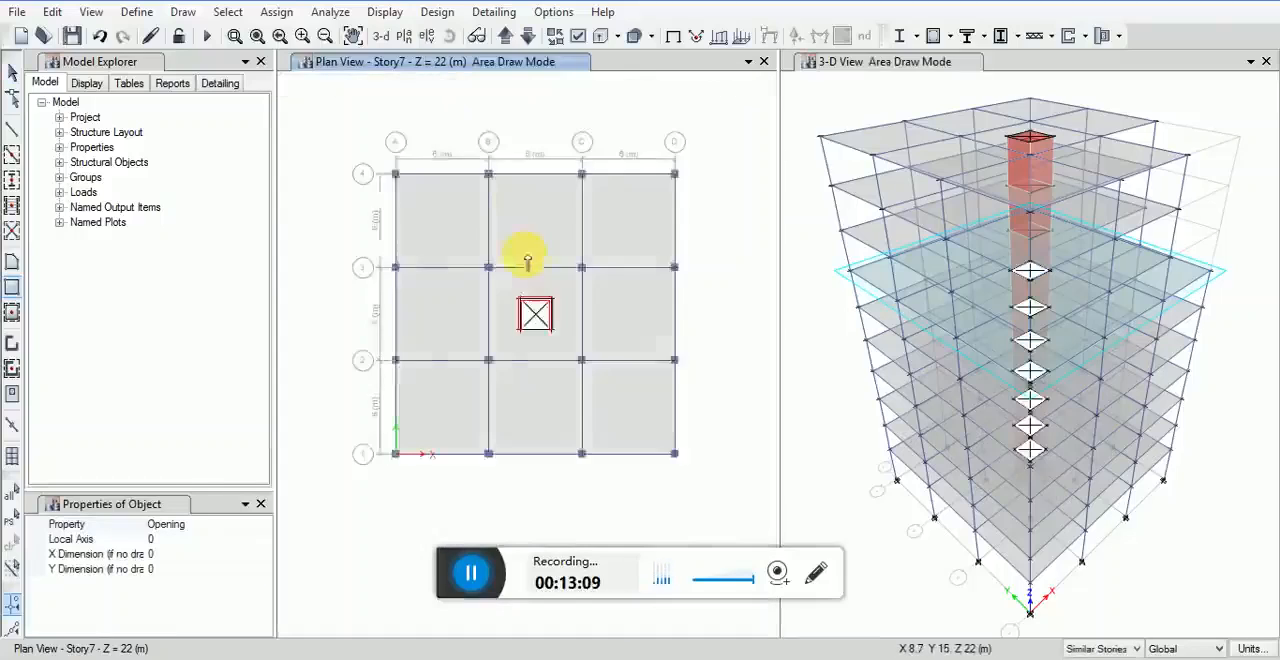
scroll(535, 244, "up", 2)
scroll(529, 249, "down", 1)
scroll(529, 246, "down", 1)
scroll(531, 251, "up", 2)
scroll(529, 252, "down", 2)
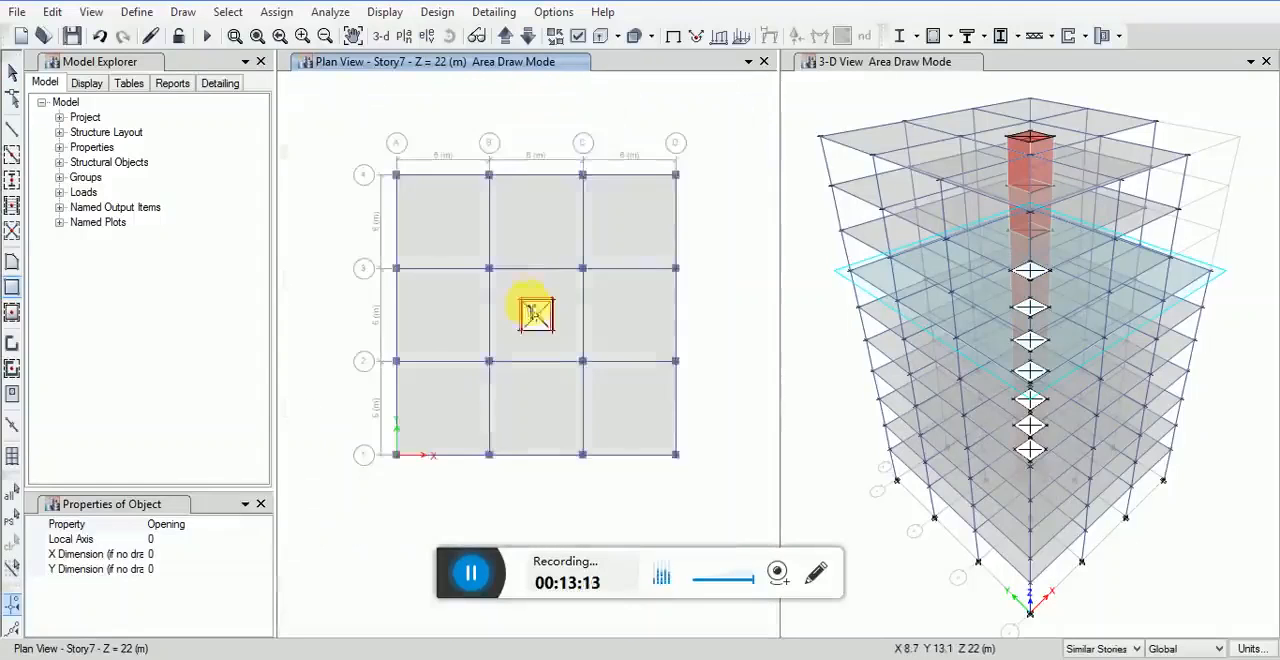
left_click(12, 72)
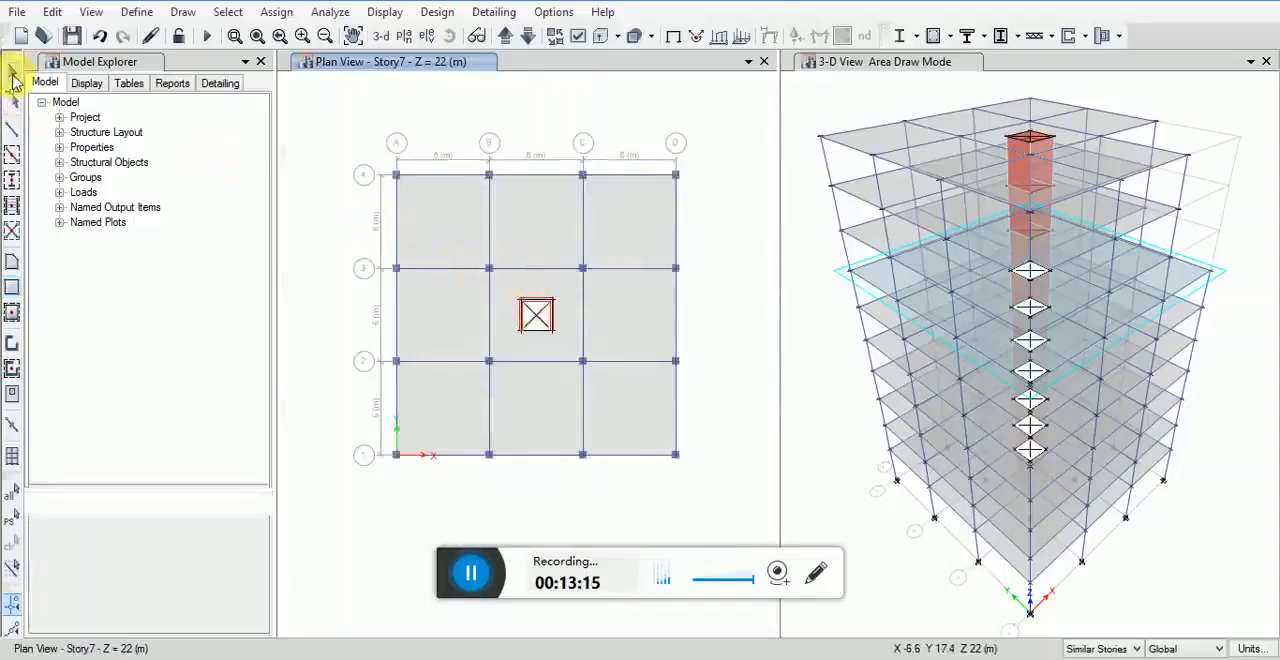
scroll(518, 275, "up", 2)
scroll(520, 271, "down", 2)
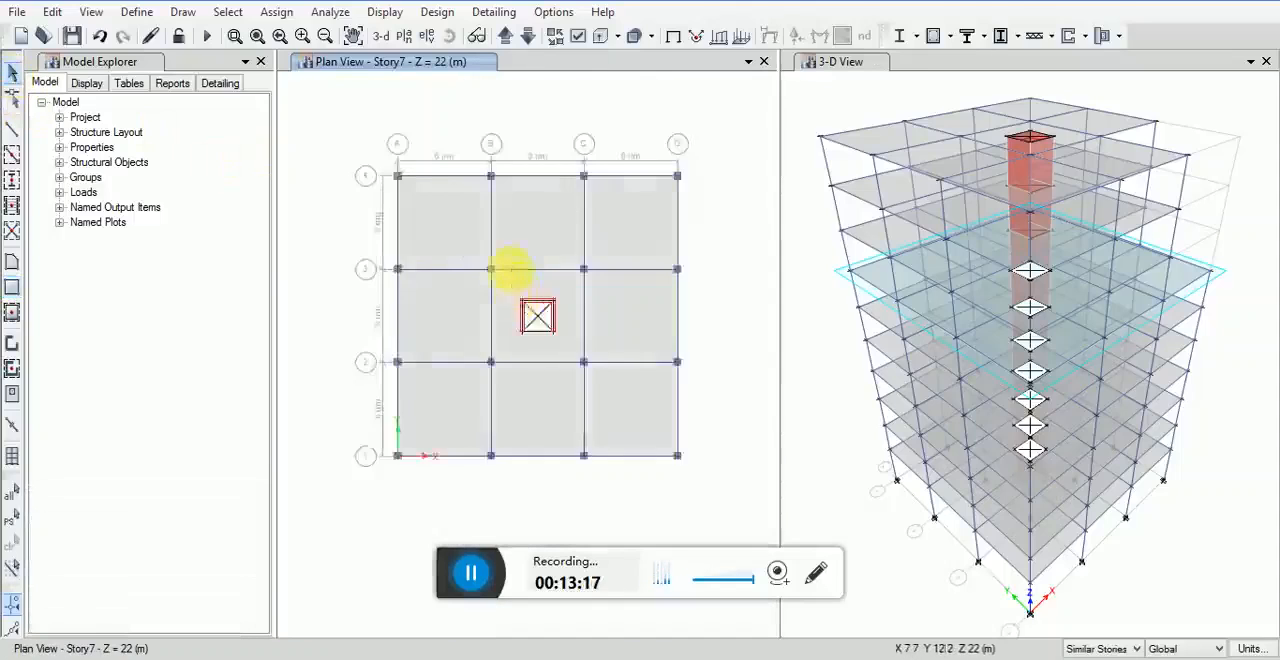
scroll(533, 250, "up", 2)
scroll(538, 246, "down", 2)
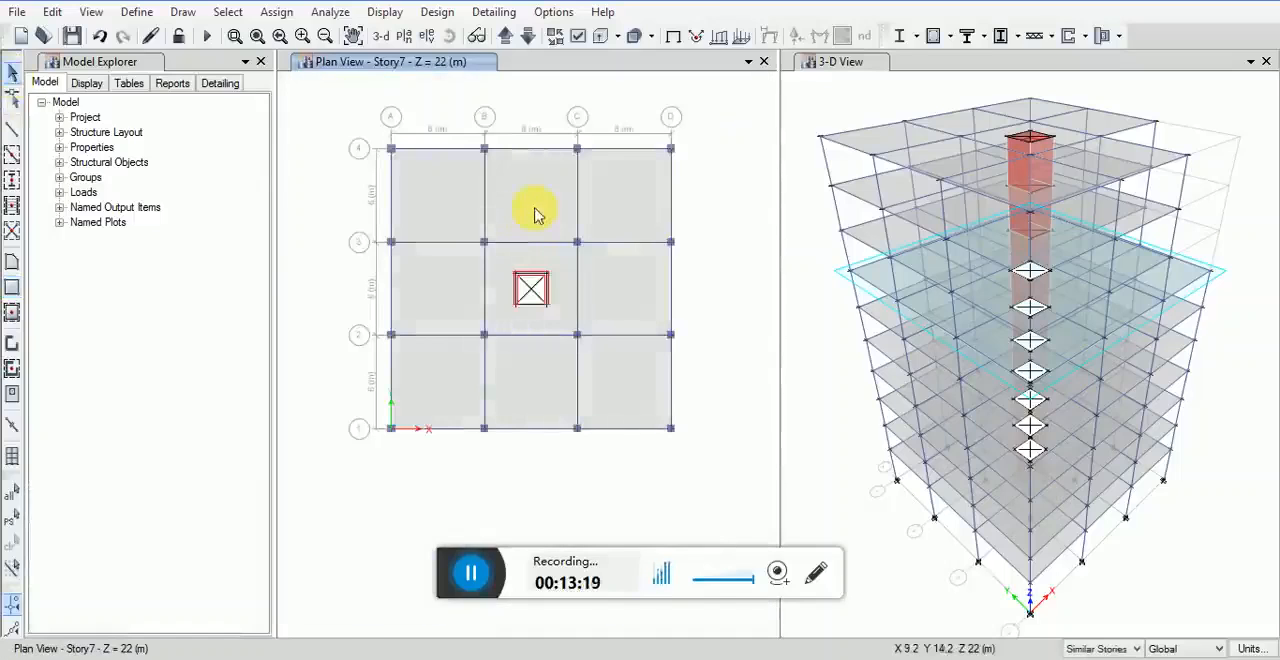
left_click(226, 12)
mouse_move(257, 36)
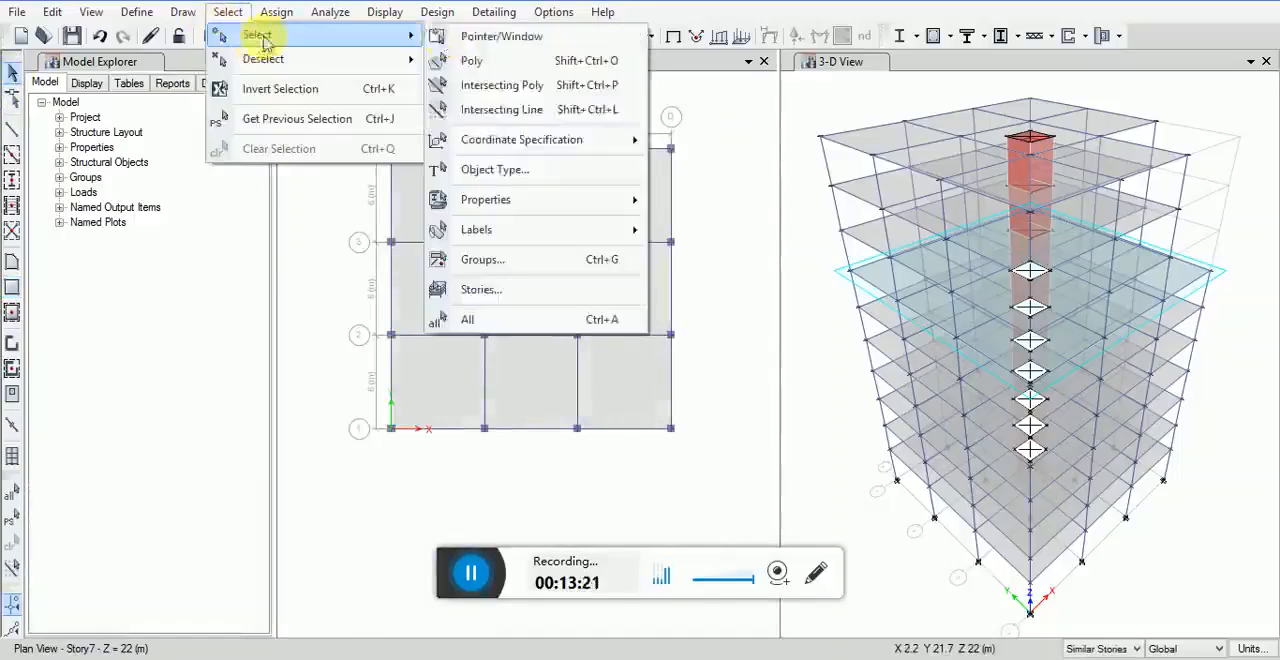
left_click(473, 171)
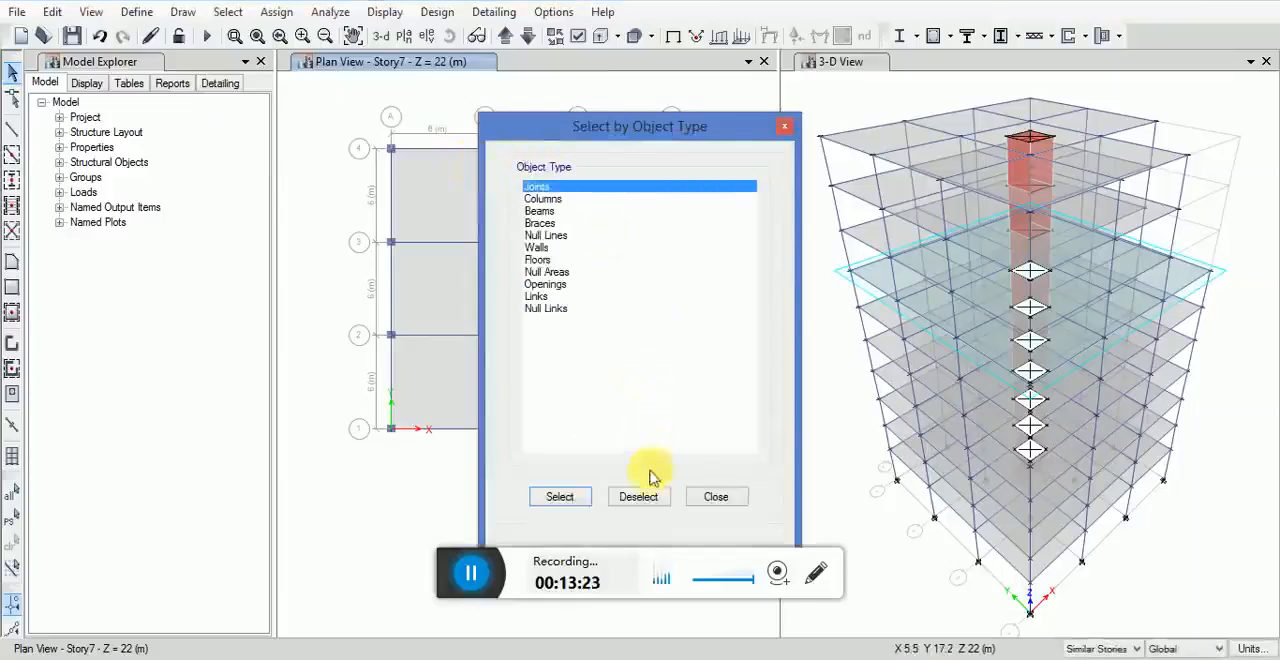
left_click(705, 497)
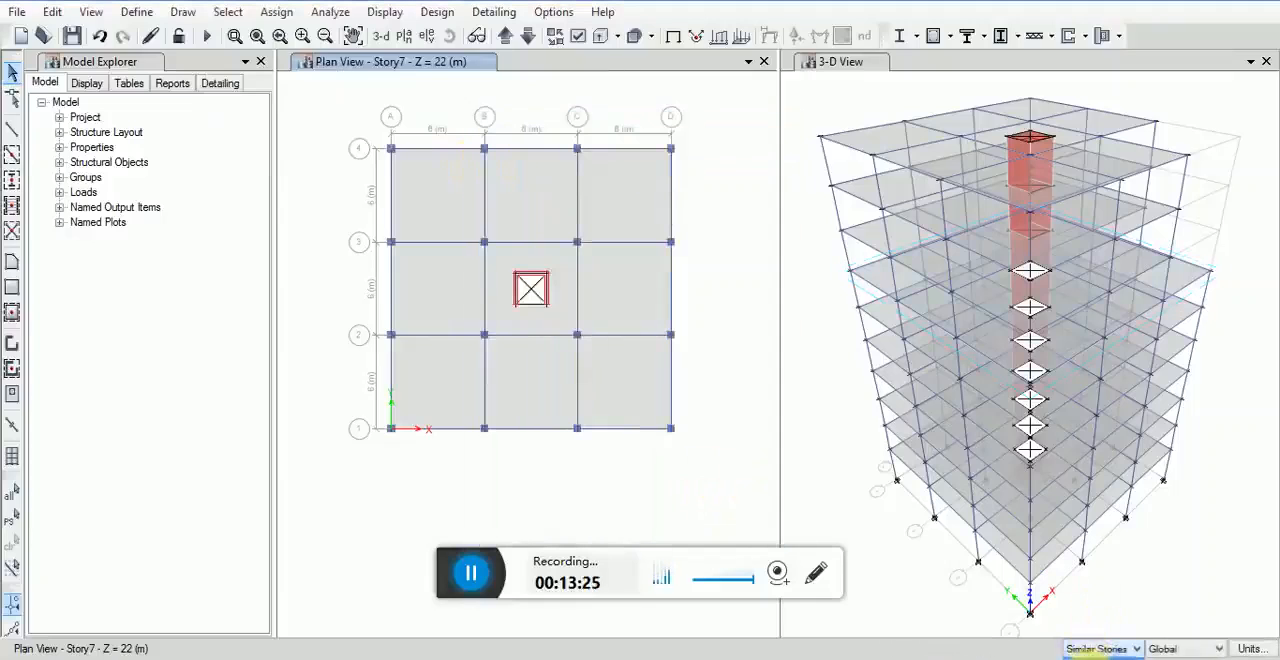
Step: Switch the plan view to Story10 and set the story scope to All Stories
scroll(543, 257, "up", 2)
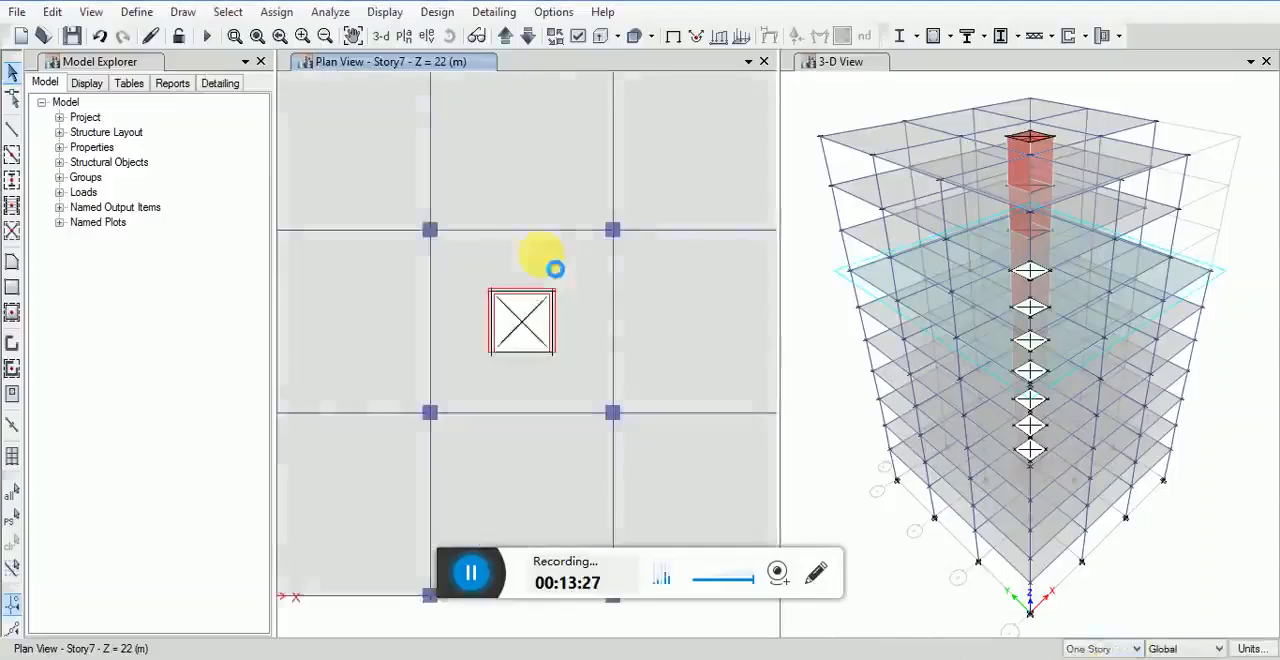
scroll(533, 252, "down", 2)
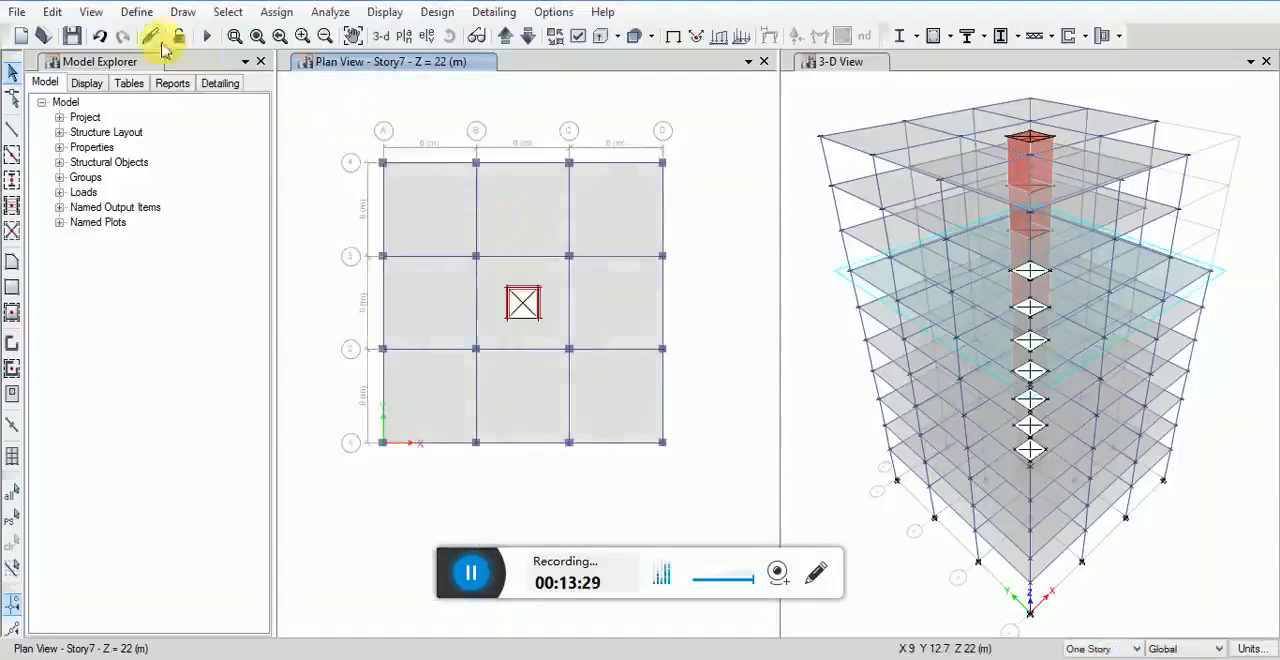
left_click(91, 12)
left_click(140, 59)
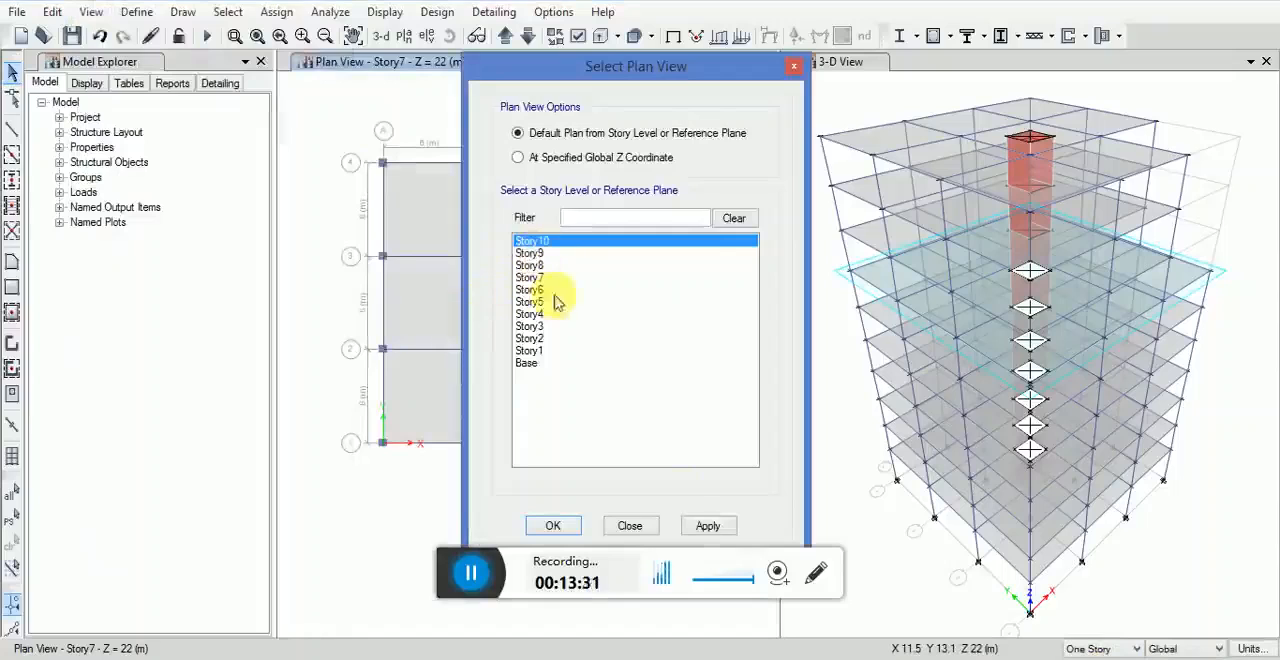
left_click(708, 526)
left_click(548, 528)
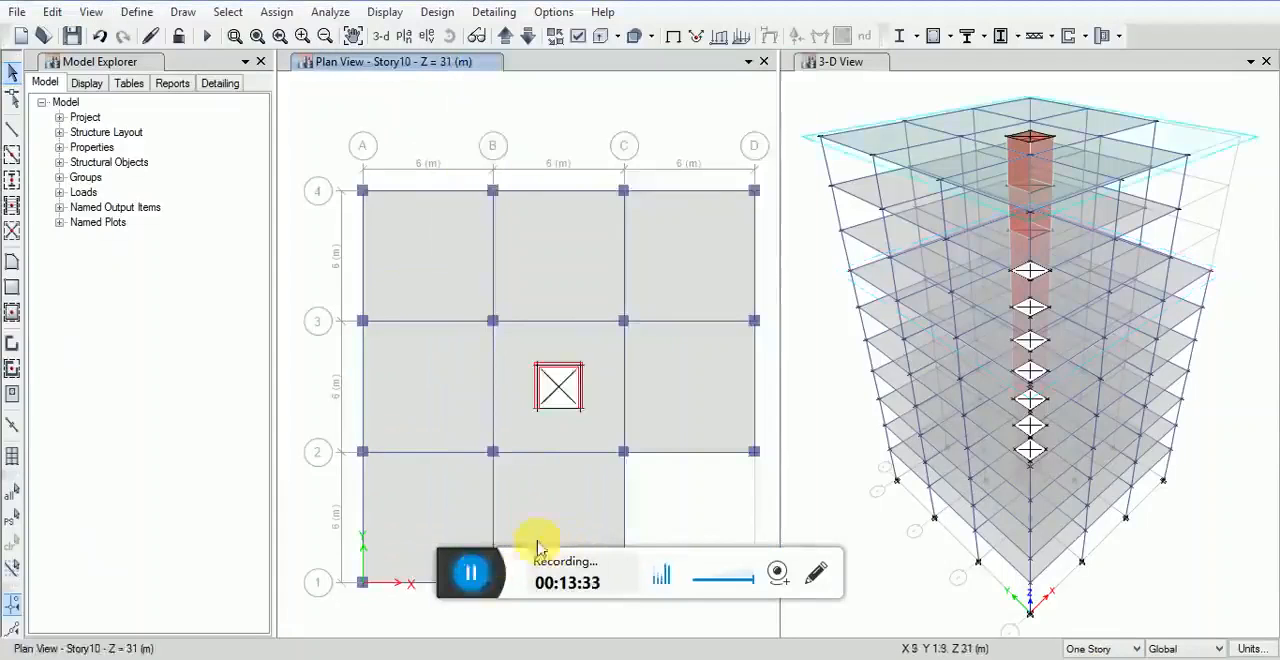
left_click(1083, 659)
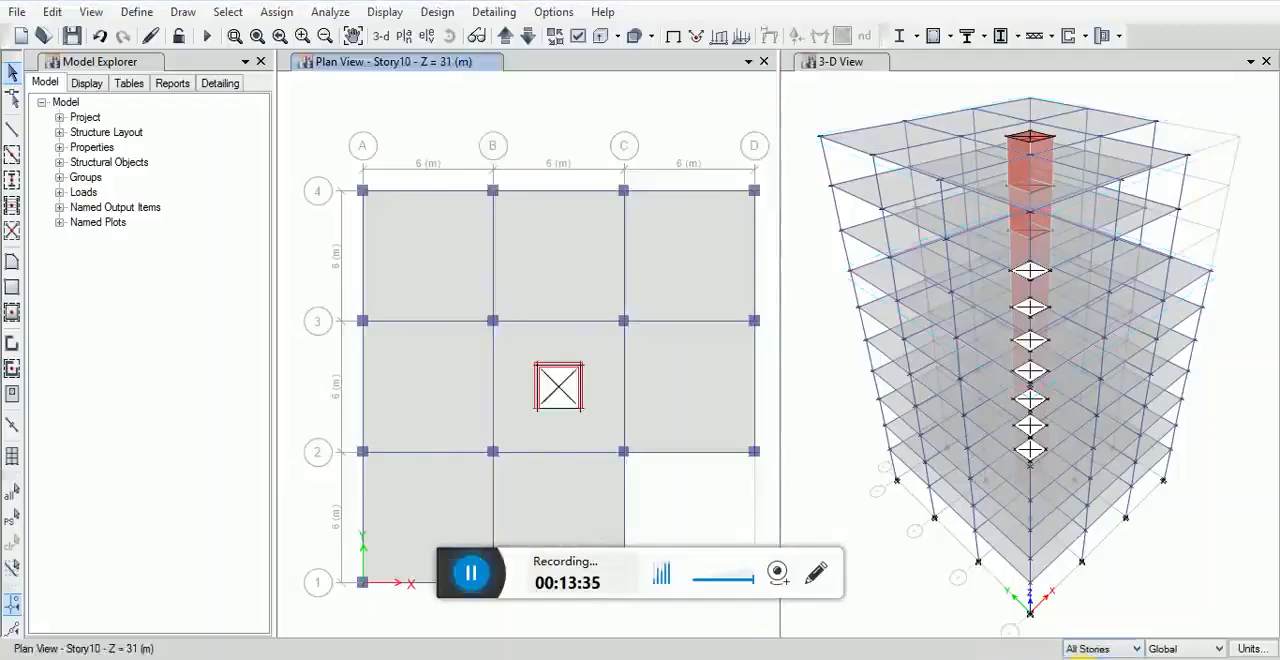
Step: Select all wall objects in the model by object type
left_click(226, 12)
mouse_move(250, 36)
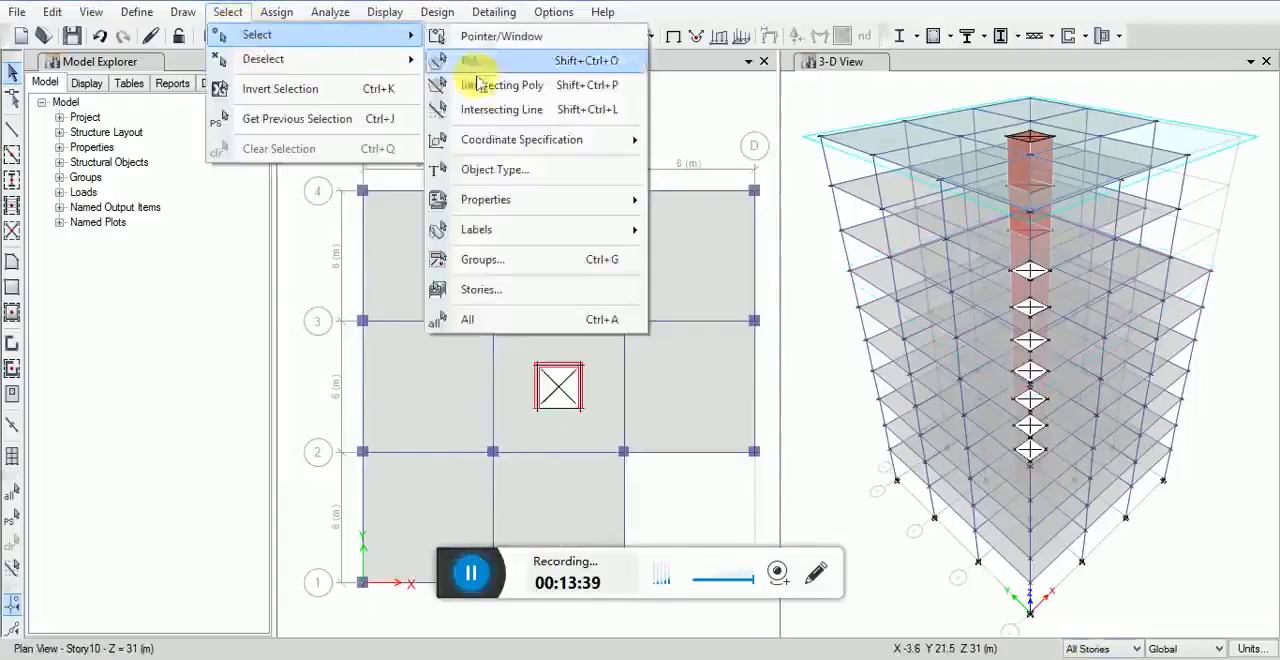
left_click(482, 170)
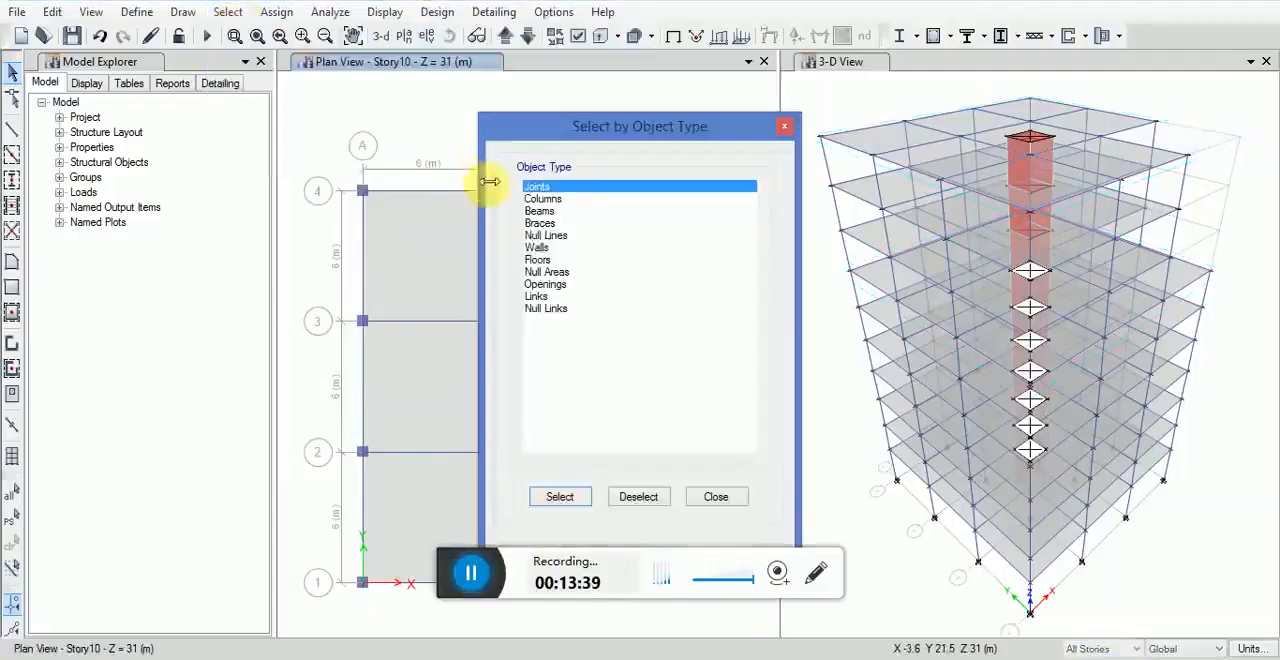
left_click(545, 248)
left_click(560, 497)
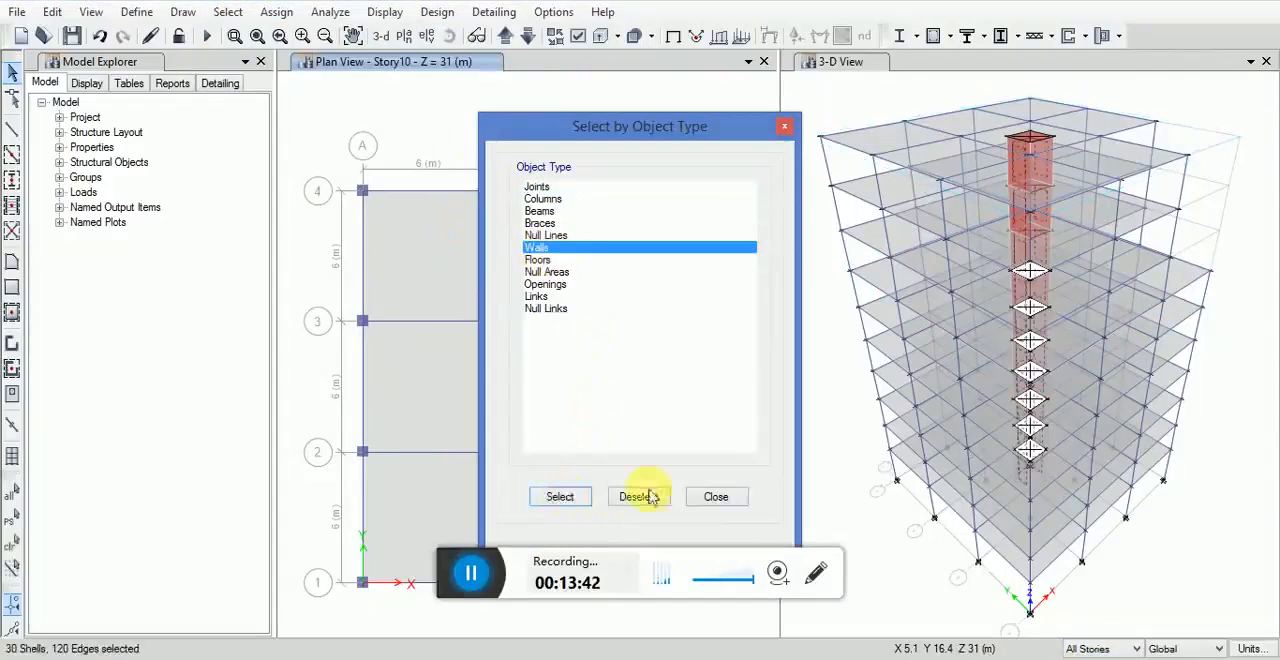
left_click(714, 497)
Step: Assign the Wall1 section to the selected core walls
left_click(276, 12)
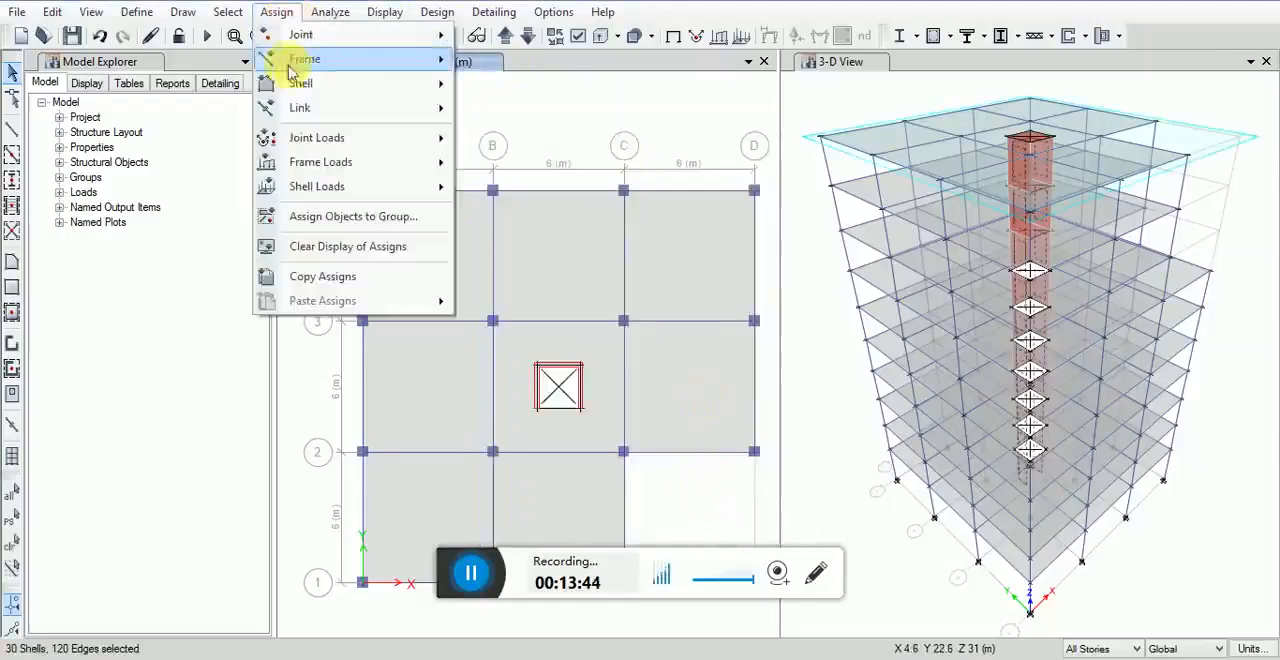
mouse_move(299, 70)
left_click(505, 130)
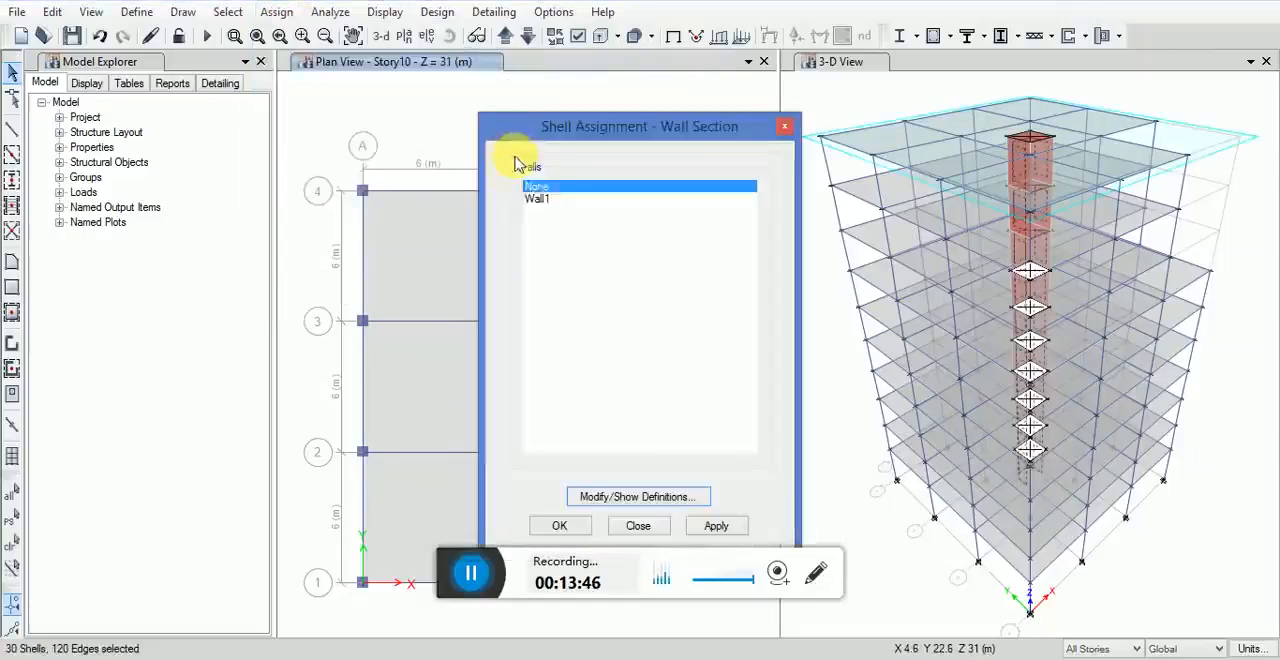
left_click(535, 200)
left_click(716, 526)
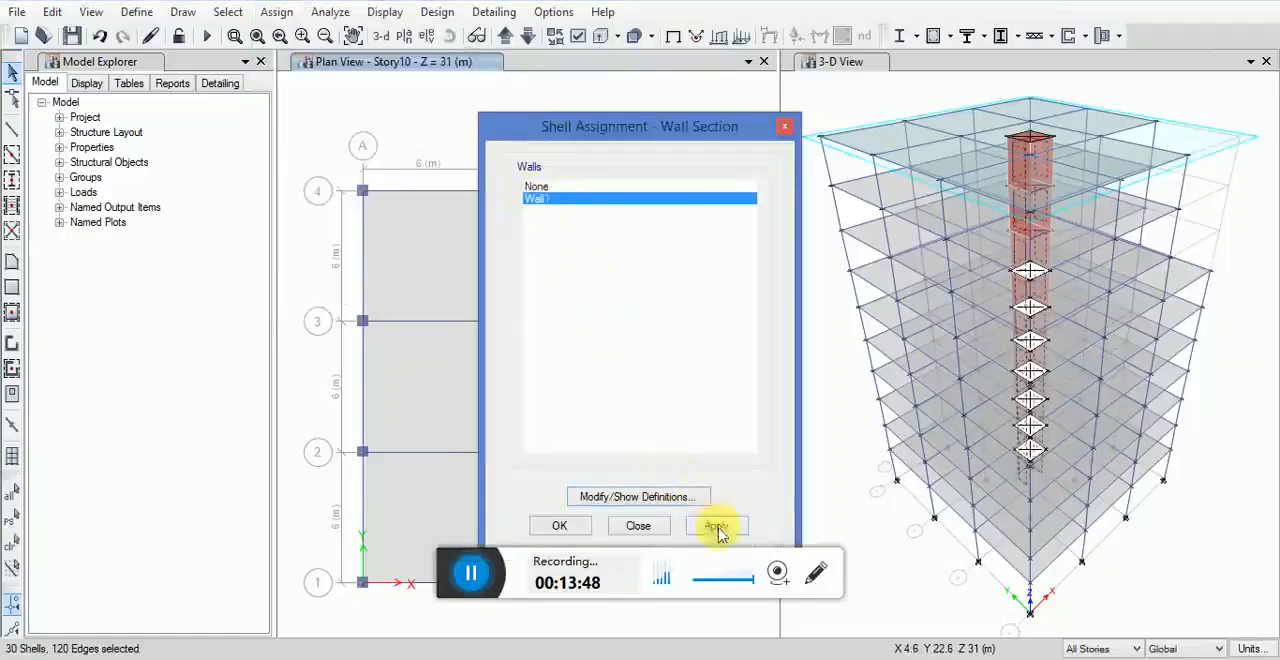
left_click(586, 526)
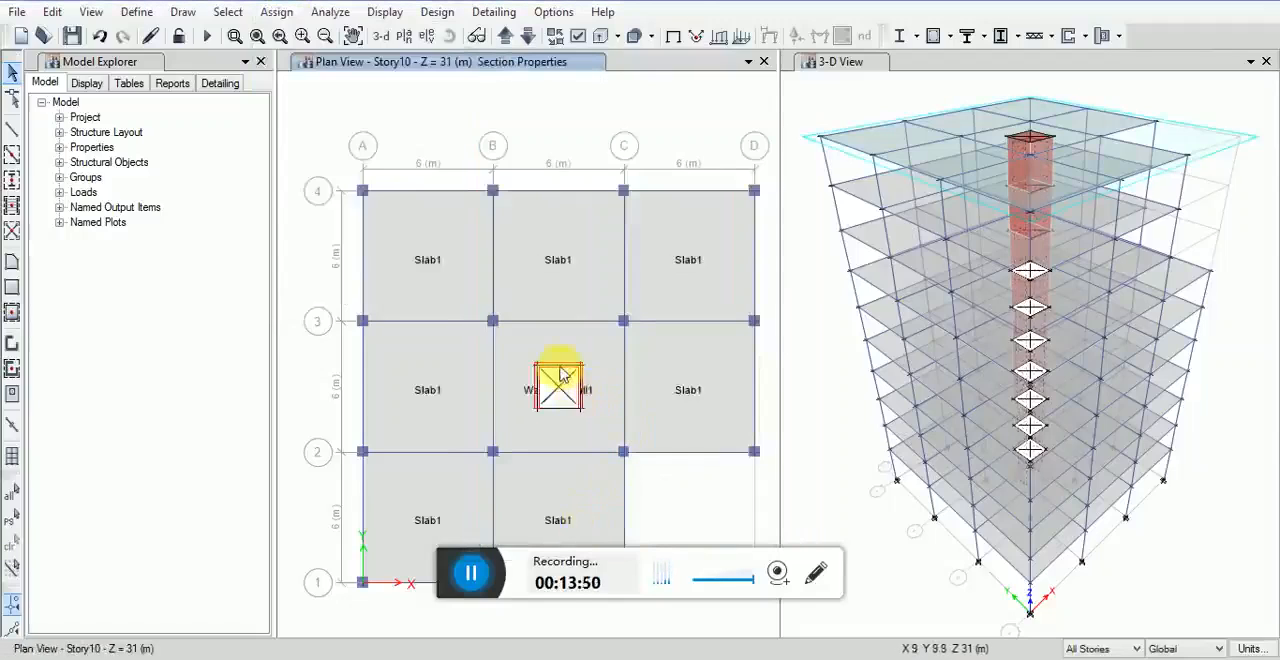
Step: Select the whole plan on all stories and set floor auto meshing to cookie cut at beams, wall edges and visible grids, maximum element size 1 m
scroll(562, 374, "up", 2)
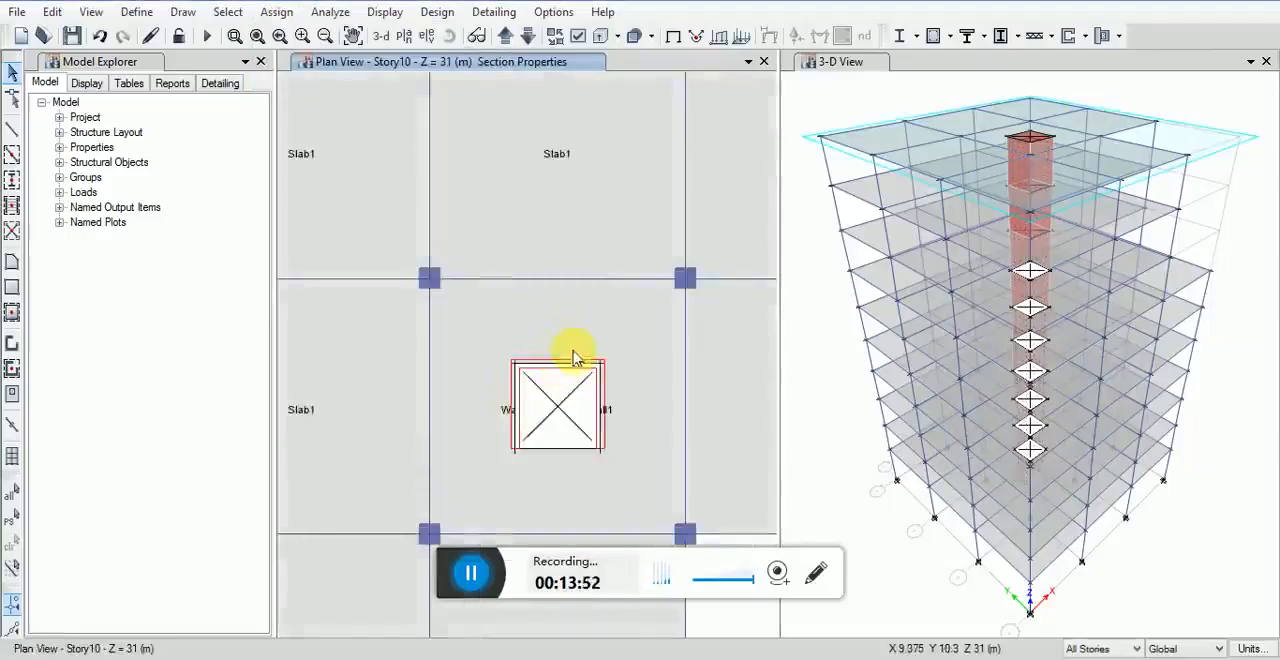
scroll(588, 365, "down", 2)
scroll(600, 386, "up", 2)
scroll(580, 362, "down", 2)
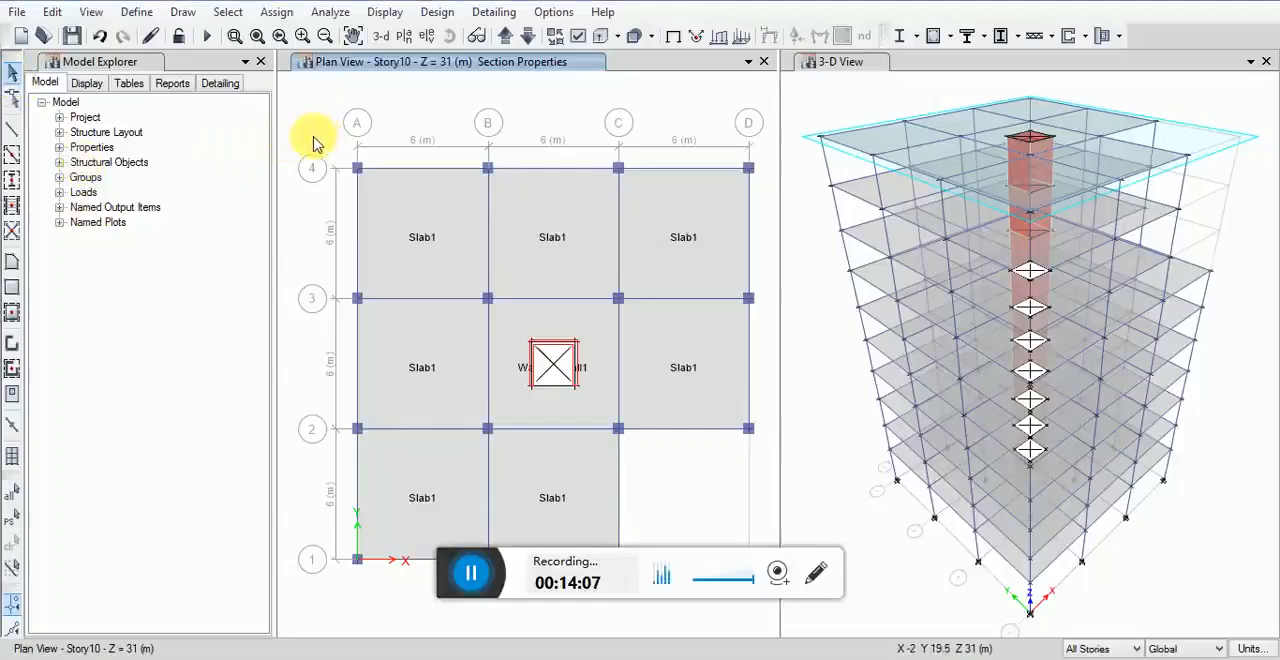
left_click_drag(313, 143, 758, 583)
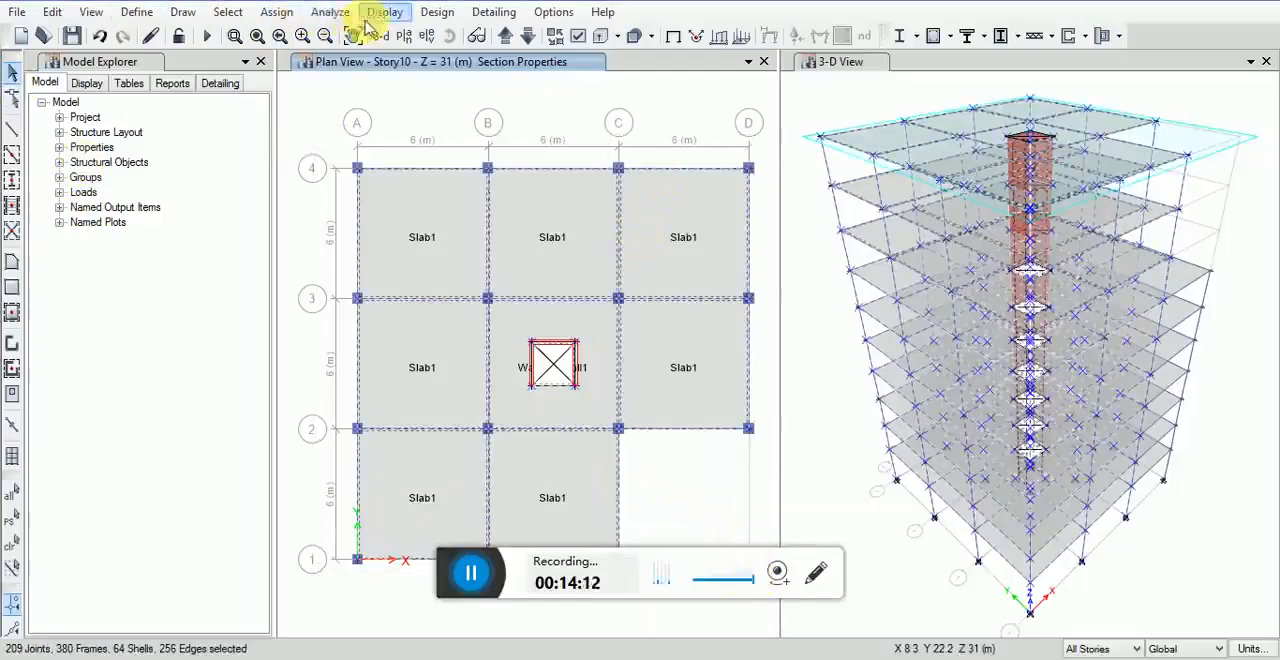
left_click(277, 12)
mouse_move(303, 88)
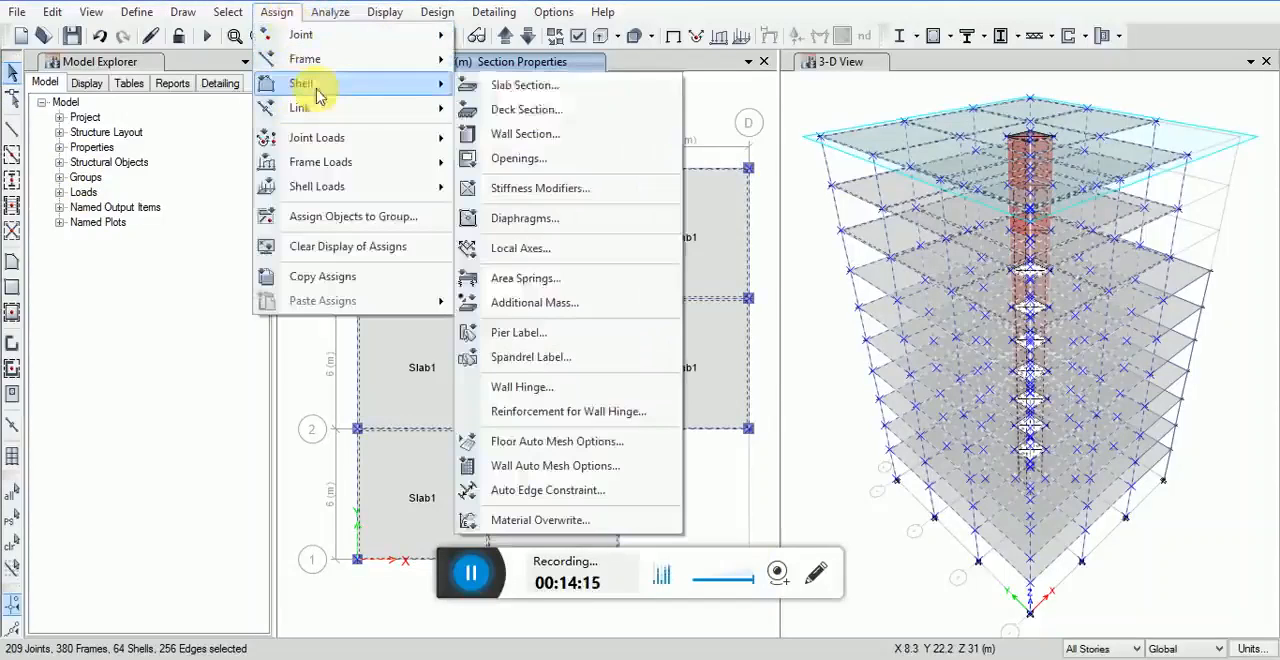
left_click(533, 440)
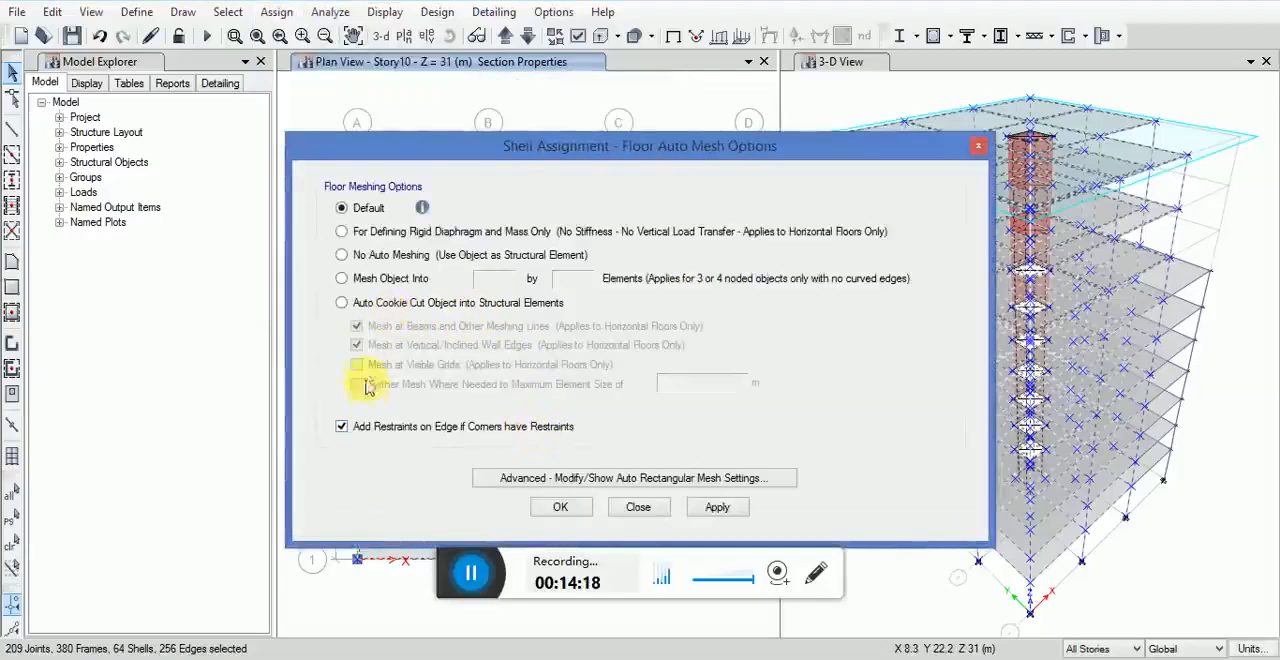
left_click(343, 303)
left_click(357, 385)
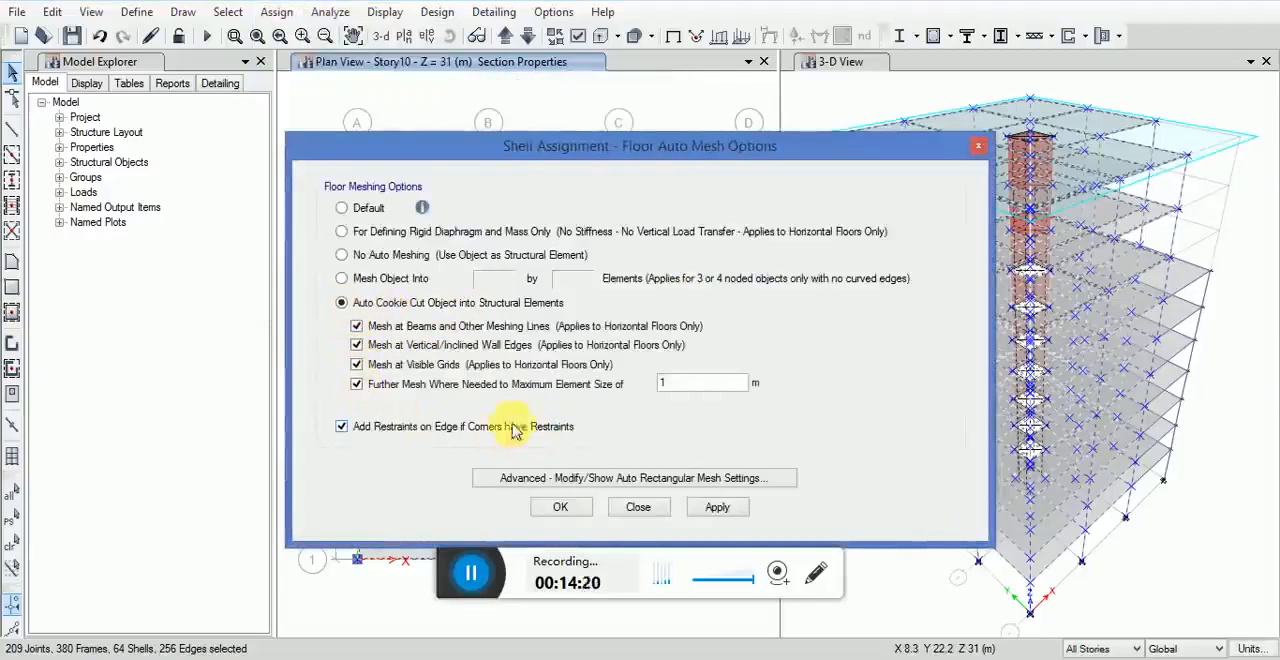
Step: Review and accept the auto rectangular mesh settings, and apply the floor auto mesh options to the selected objects
left_click(708, 478)
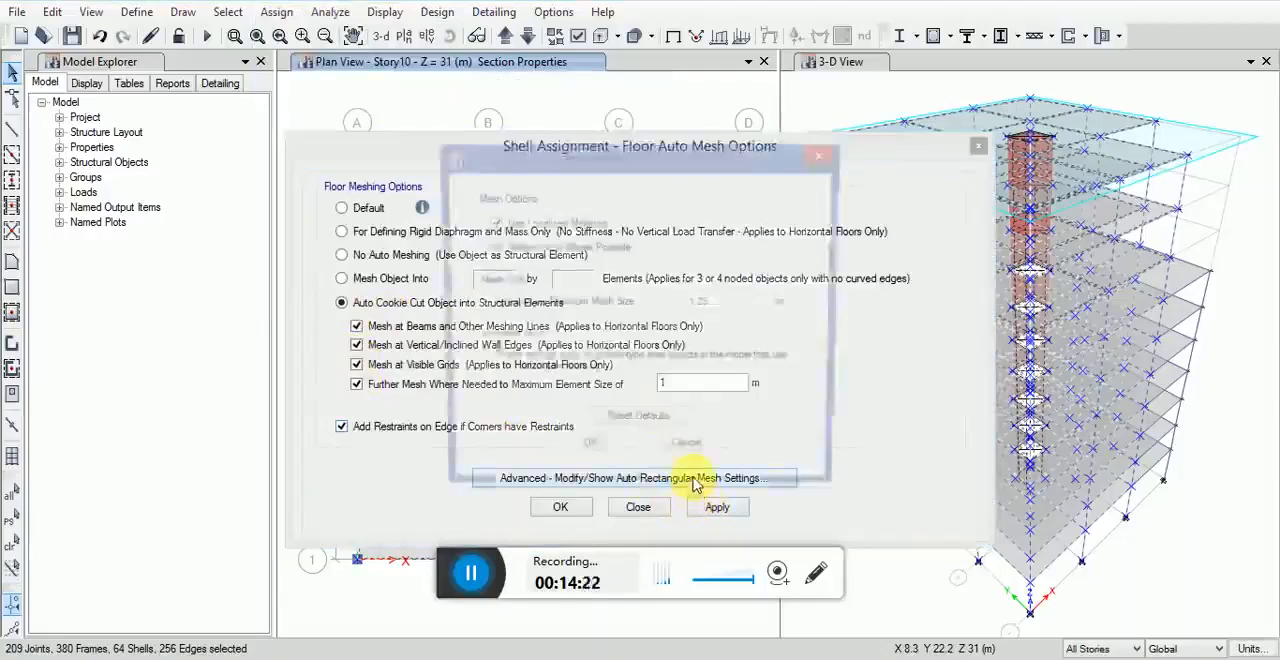
left_click_drag(735, 303, 652, 320)
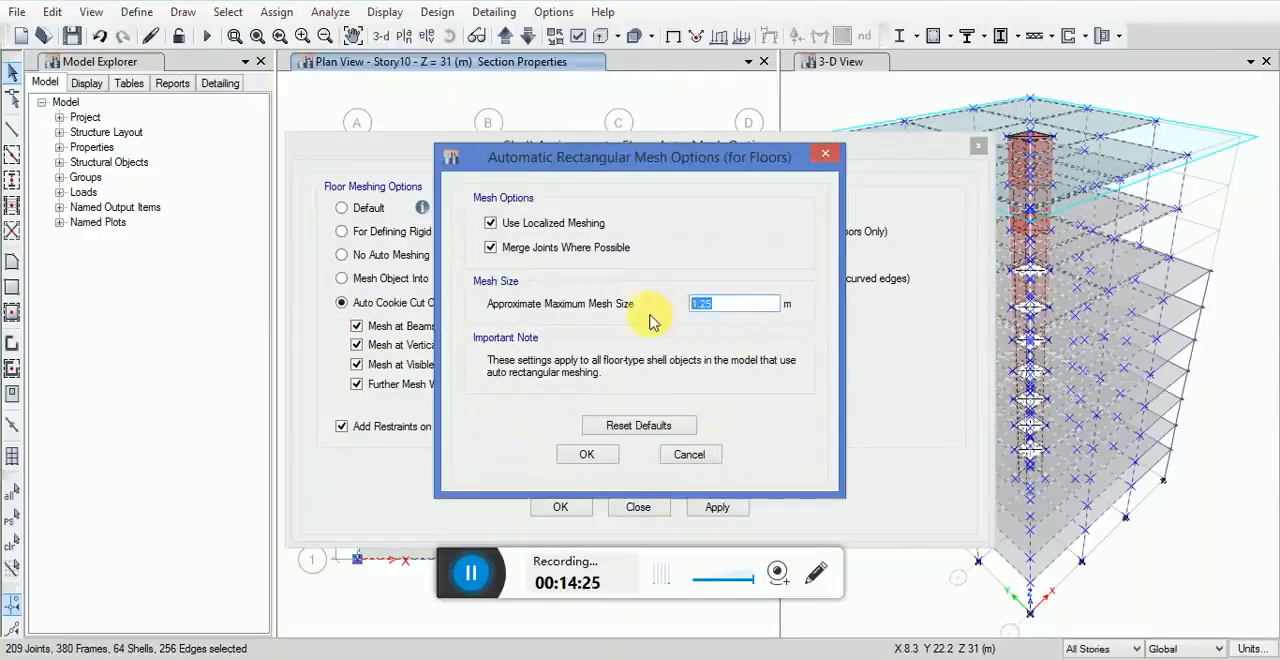
left_click(608, 459)
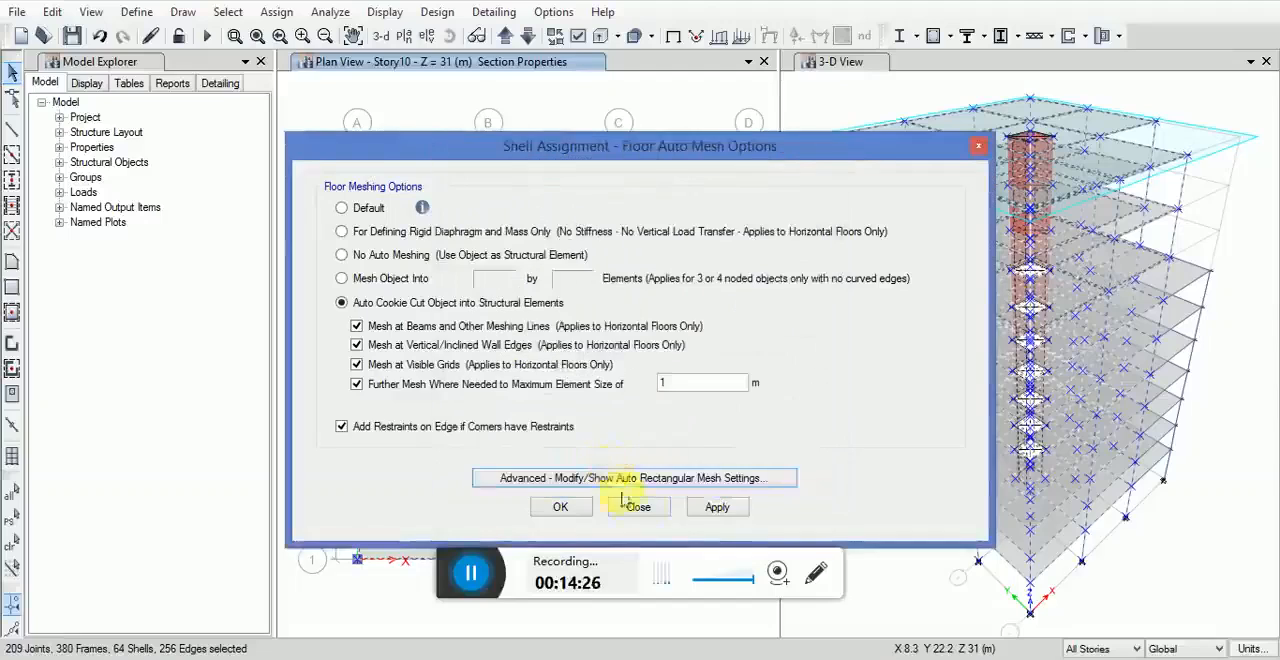
left_click(717, 507)
left_click(560, 507)
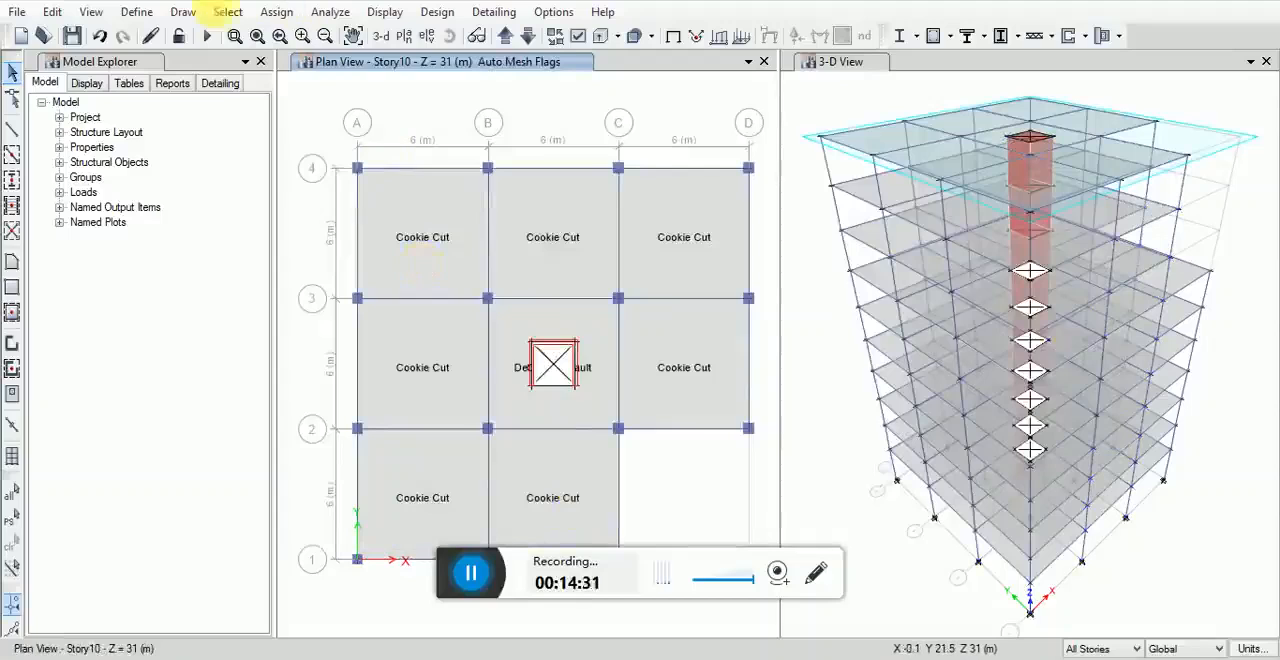
Step: Select every wall in the model by object type
left_click(226, 12)
mouse_move(257, 35)
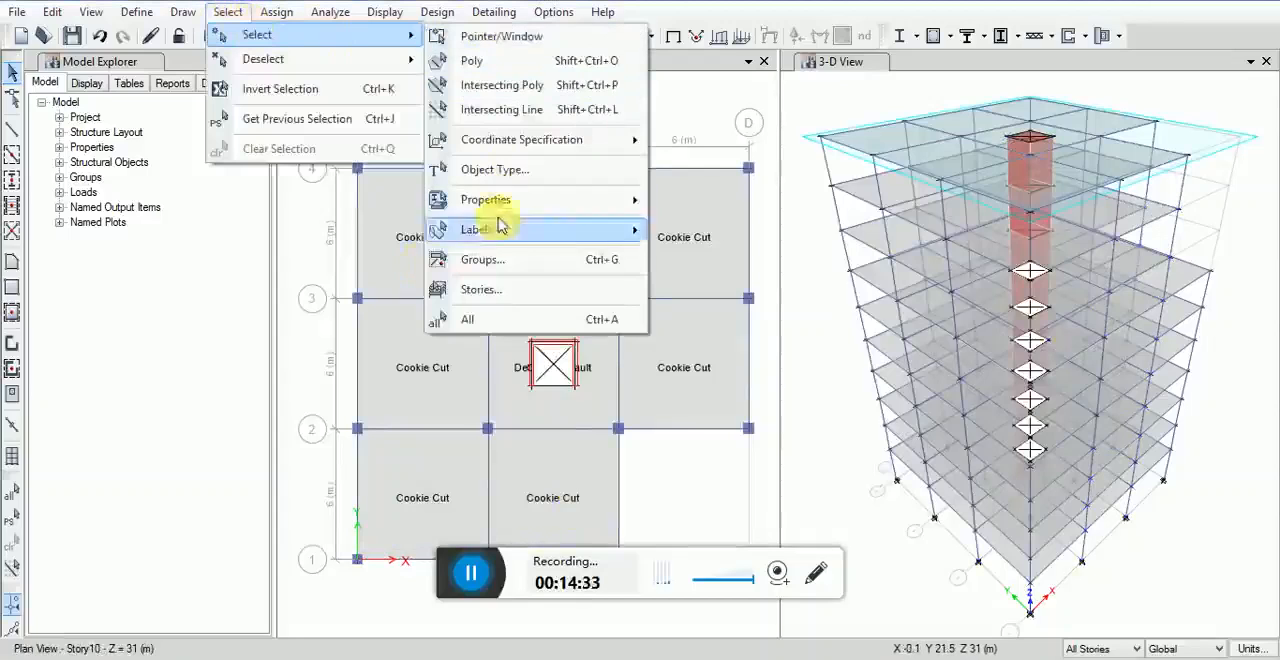
left_click(495, 169)
left_click(545, 247)
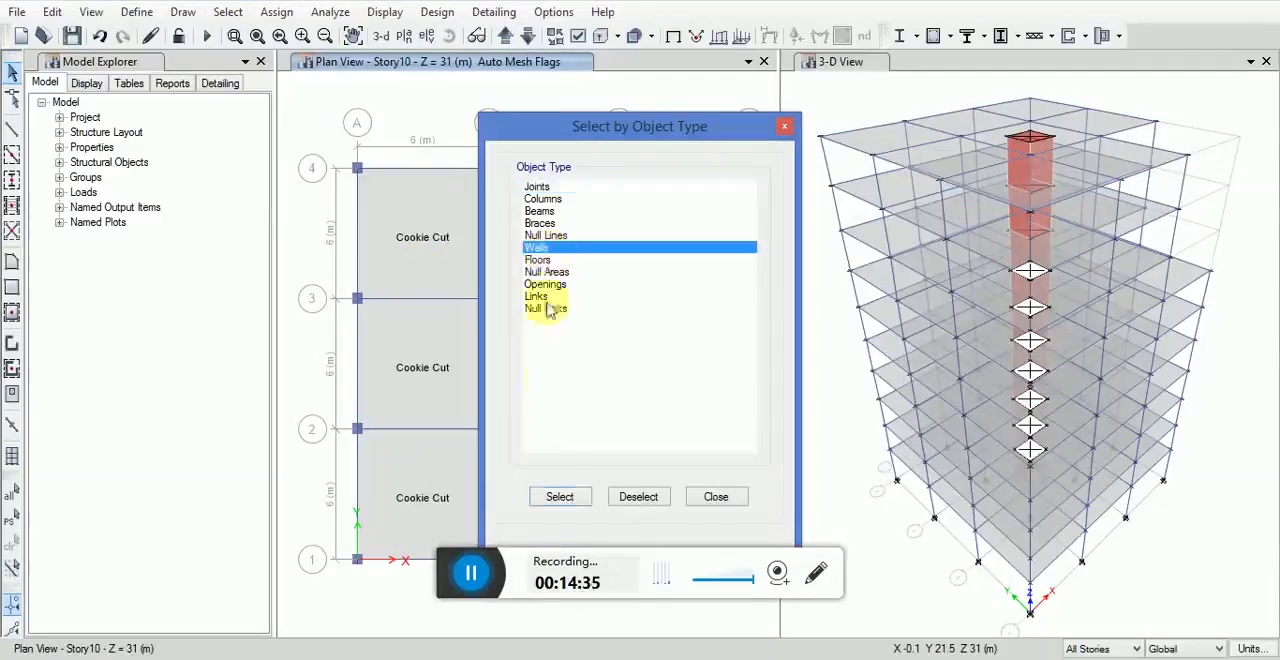
left_click(560, 497)
left_click(714, 497)
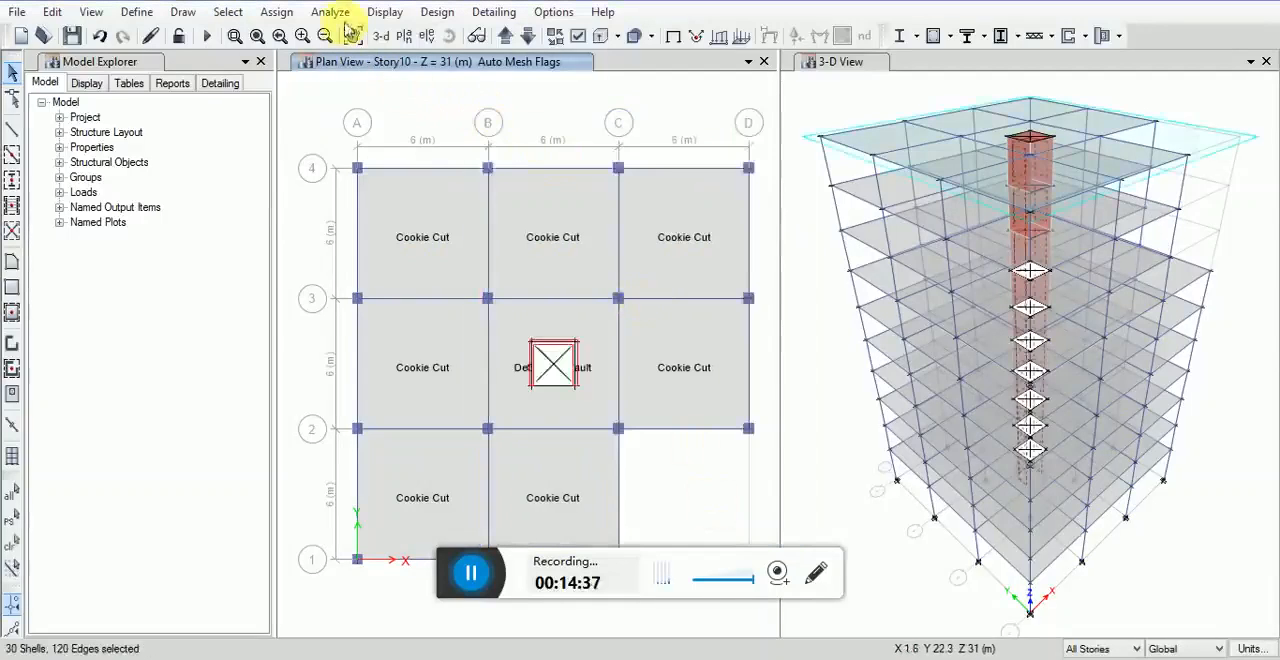
Step: Apply the default wall auto mesh option to the selected walls, with an approximate maximum rectangular mesh size of 1 m
left_click(277, 12)
mouse_move(372, 86)
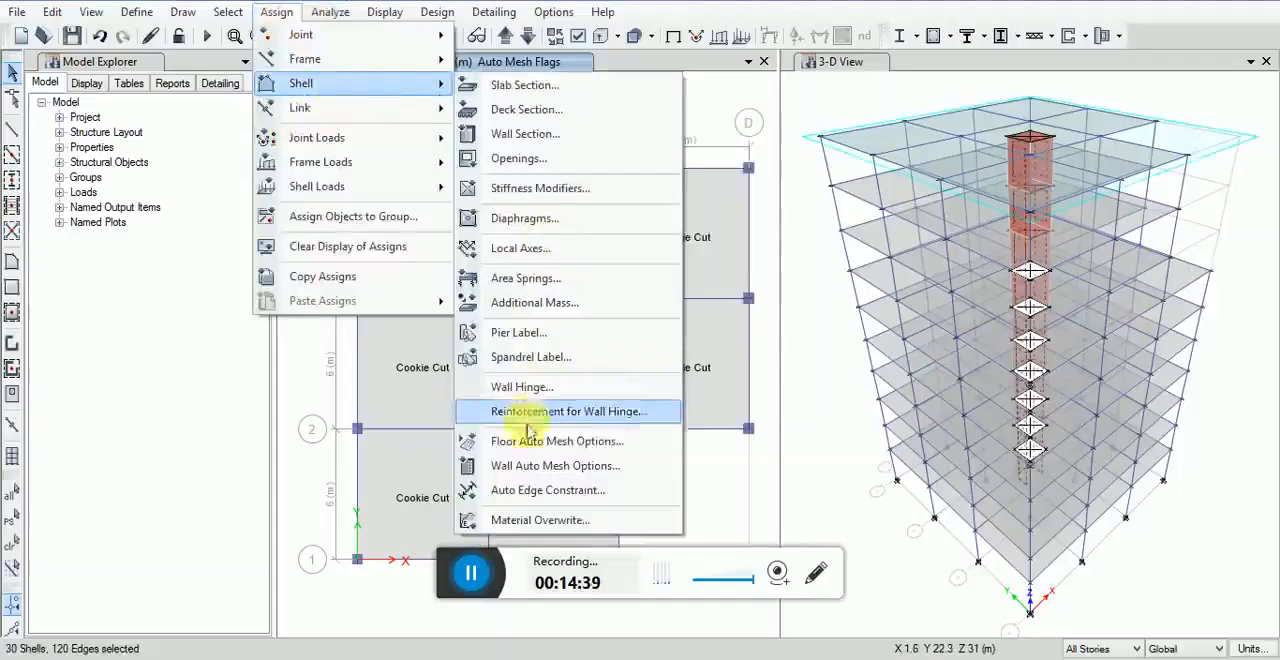
left_click(520, 465)
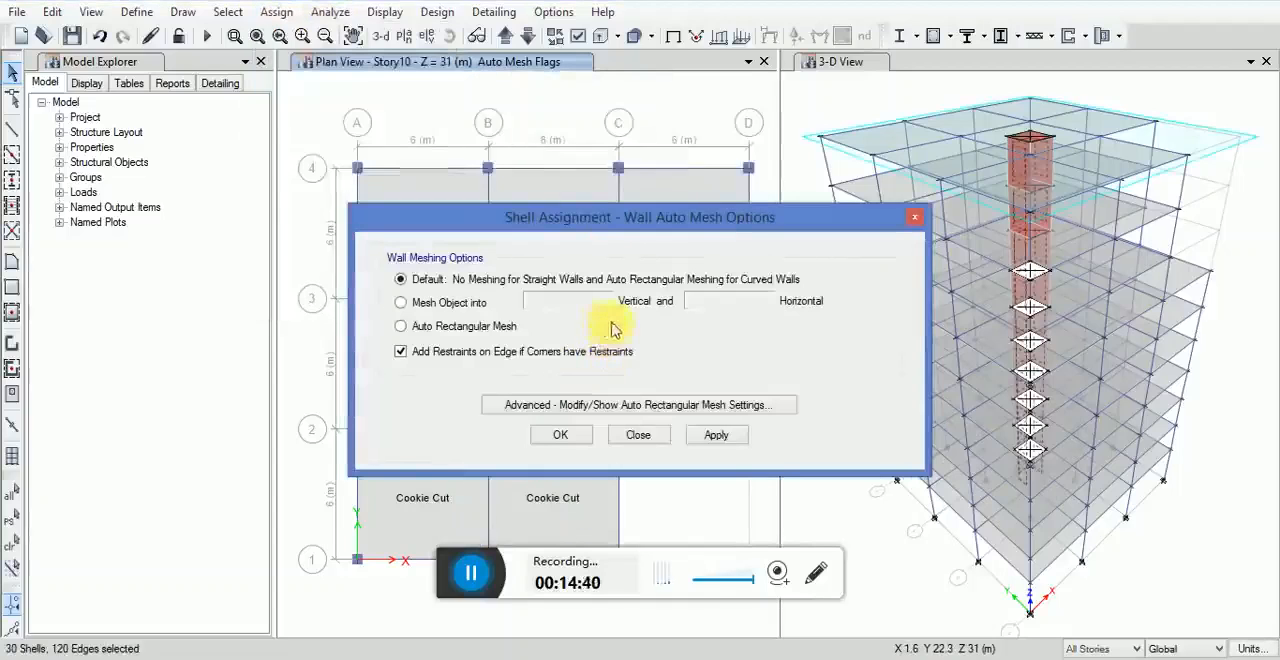
left_click(676, 406)
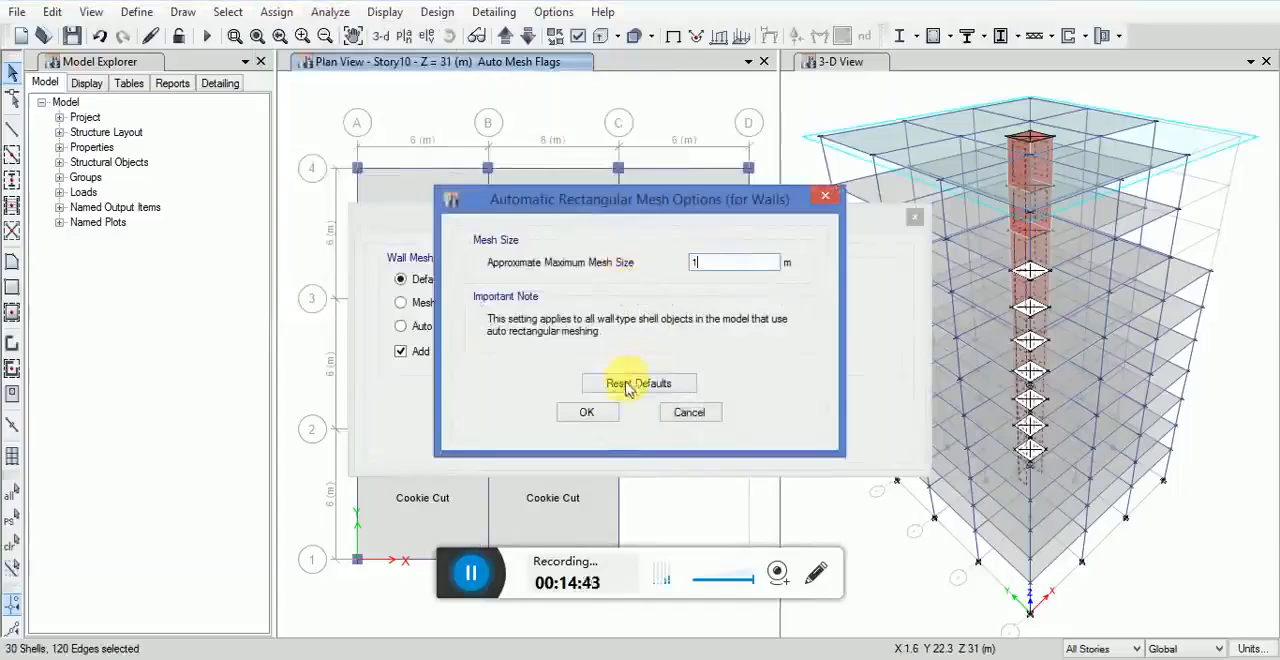
left_click(586, 418)
left_click(716, 434)
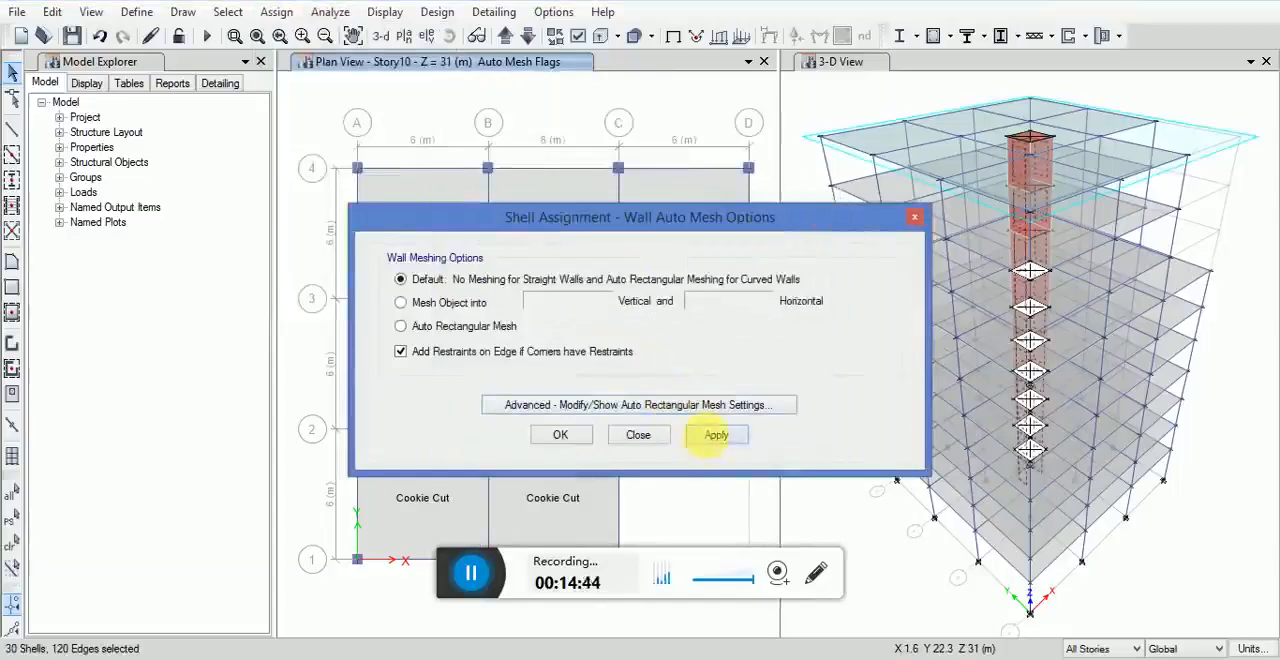
left_click(560, 437)
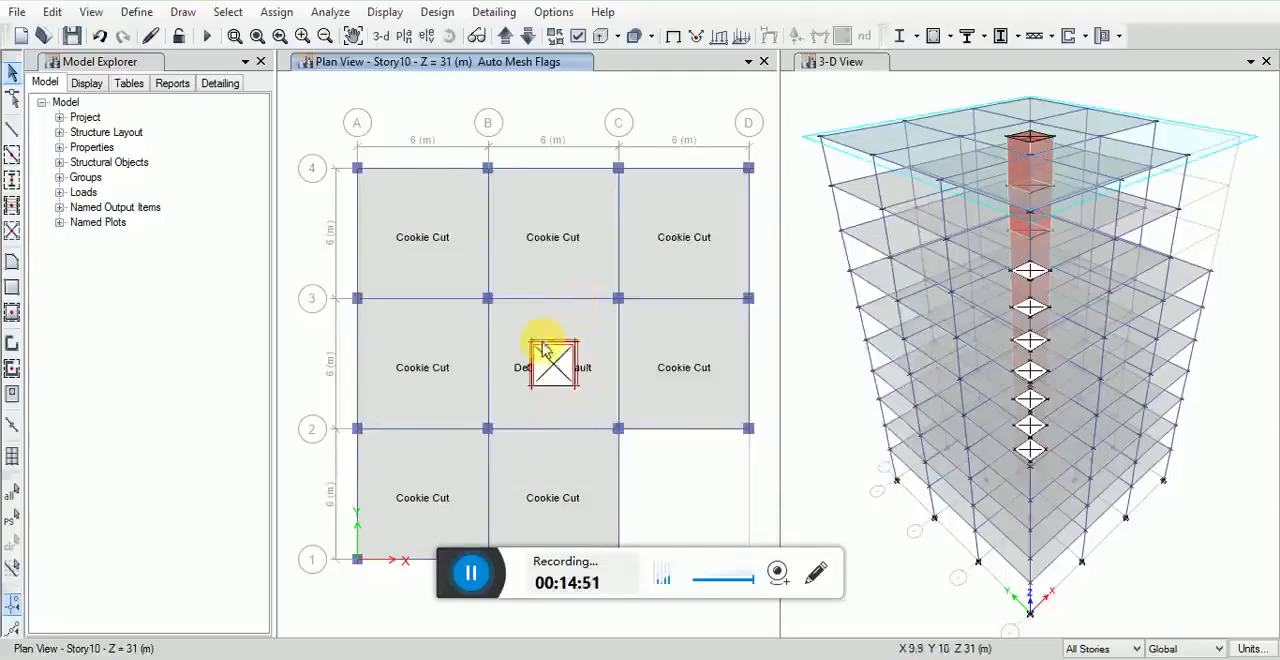
Step: Limit the story scope to One Story and show the Base level in the plan view
left_click(1010, 524)
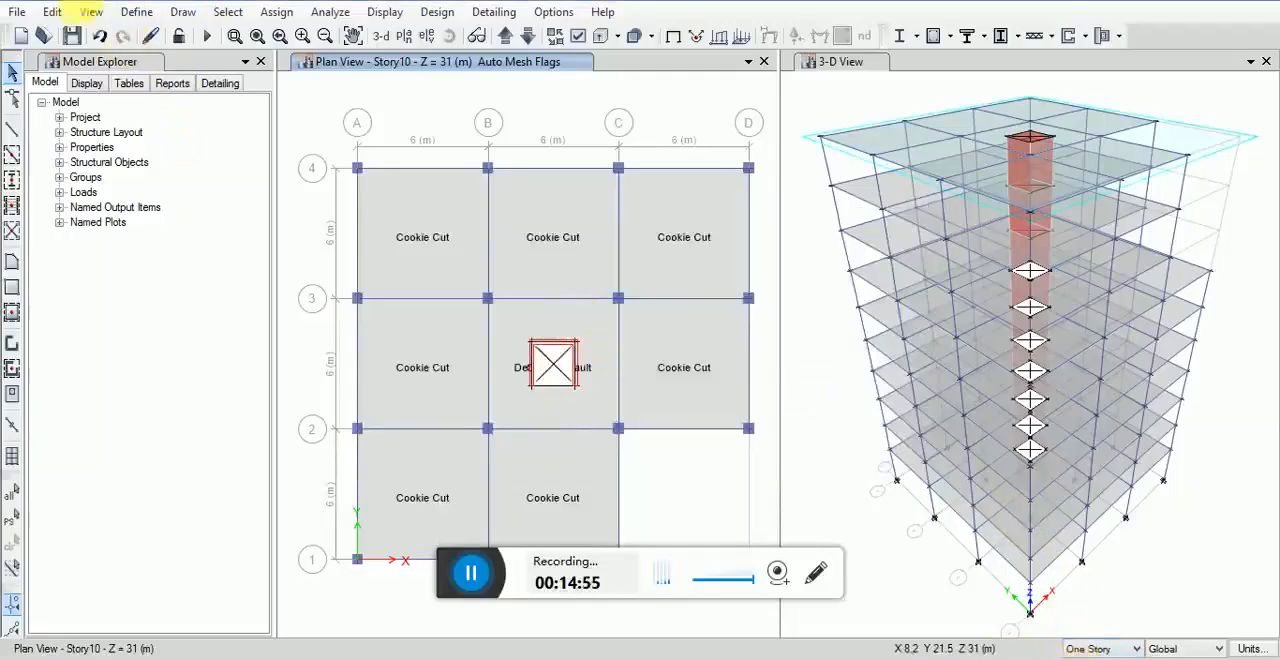
left_click(90, 11)
left_click(100, 57)
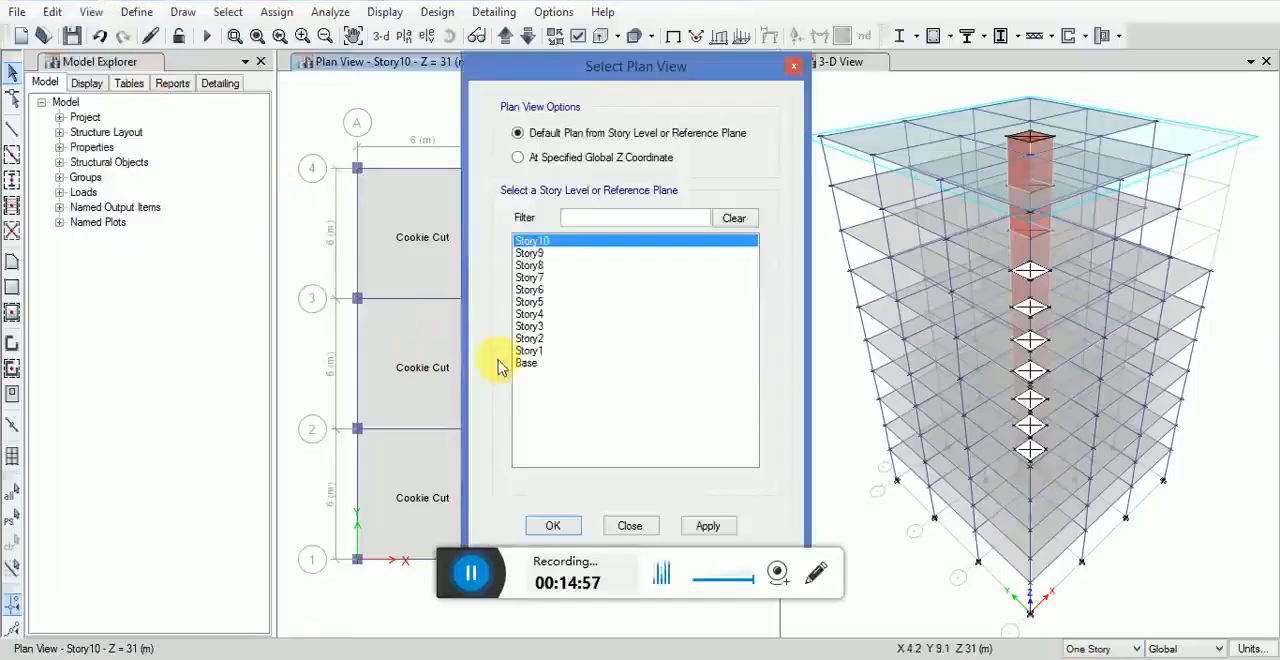
left_click(524, 362)
left_click(709, 526)
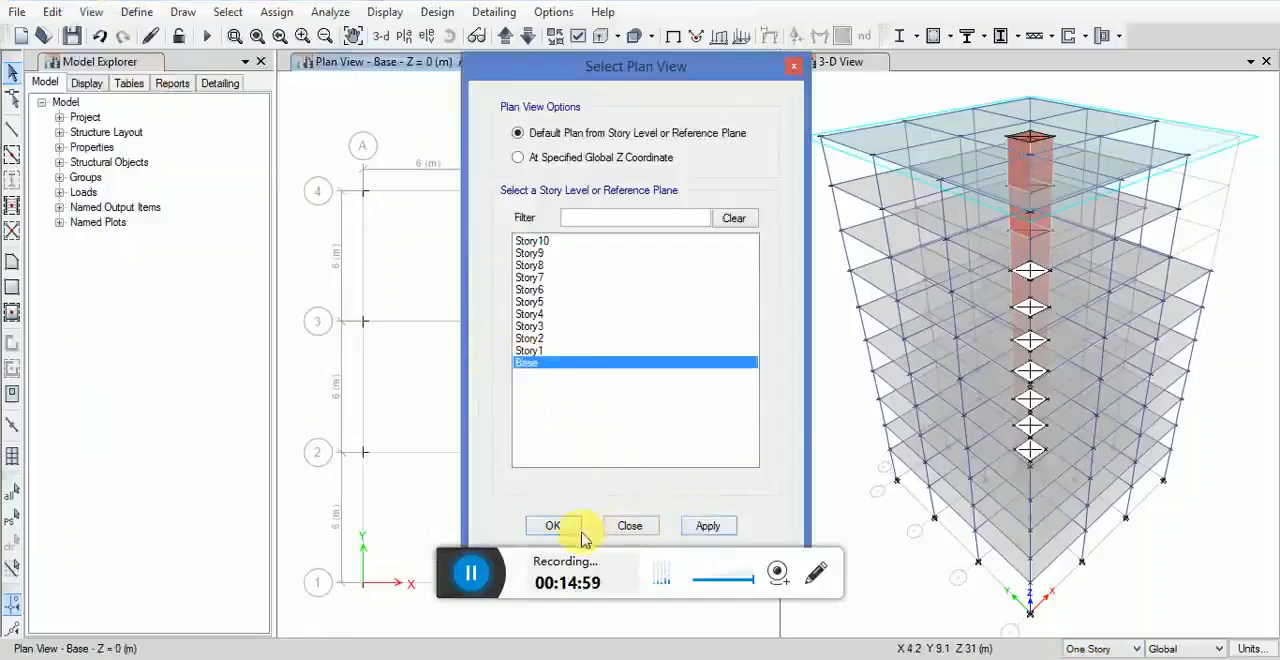
left_click(578, 535)
Step: Select all joints on the Base plan, including the four core wall corners
scroll(520, 360, "down", 3)
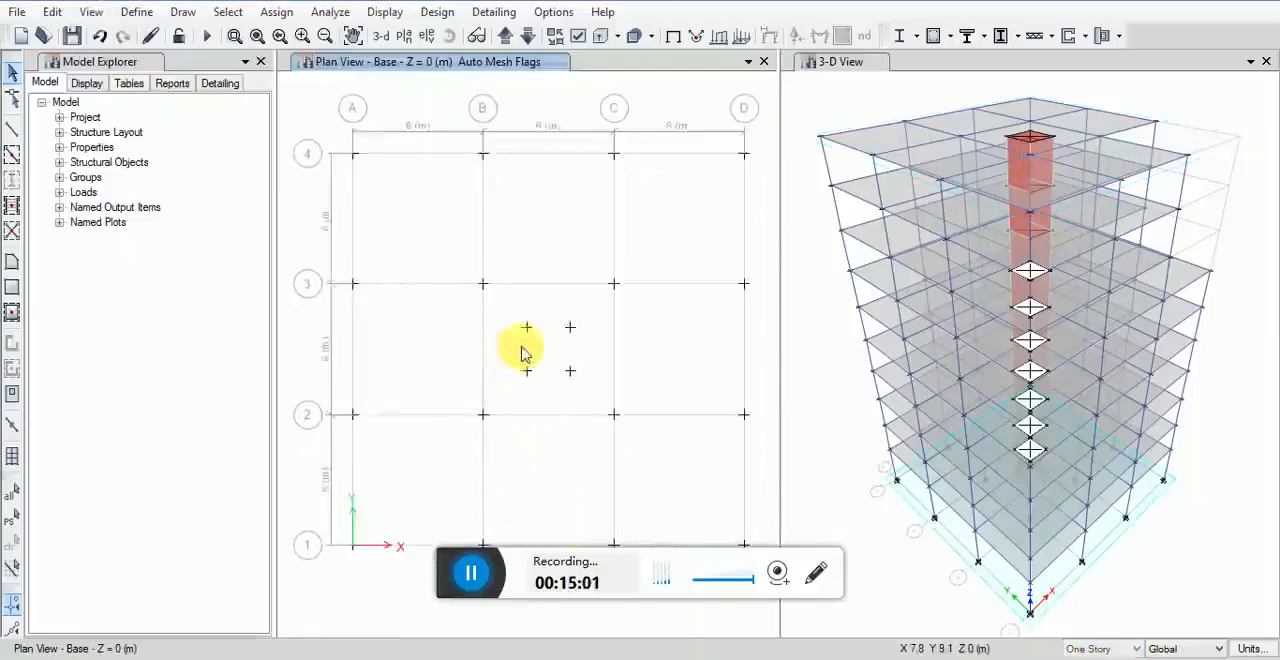
mouse_move(573, 343)
middle_mouse_down()
mouse_move(558, 340)
mouse_move(574, 354)
middle_mouse_up()
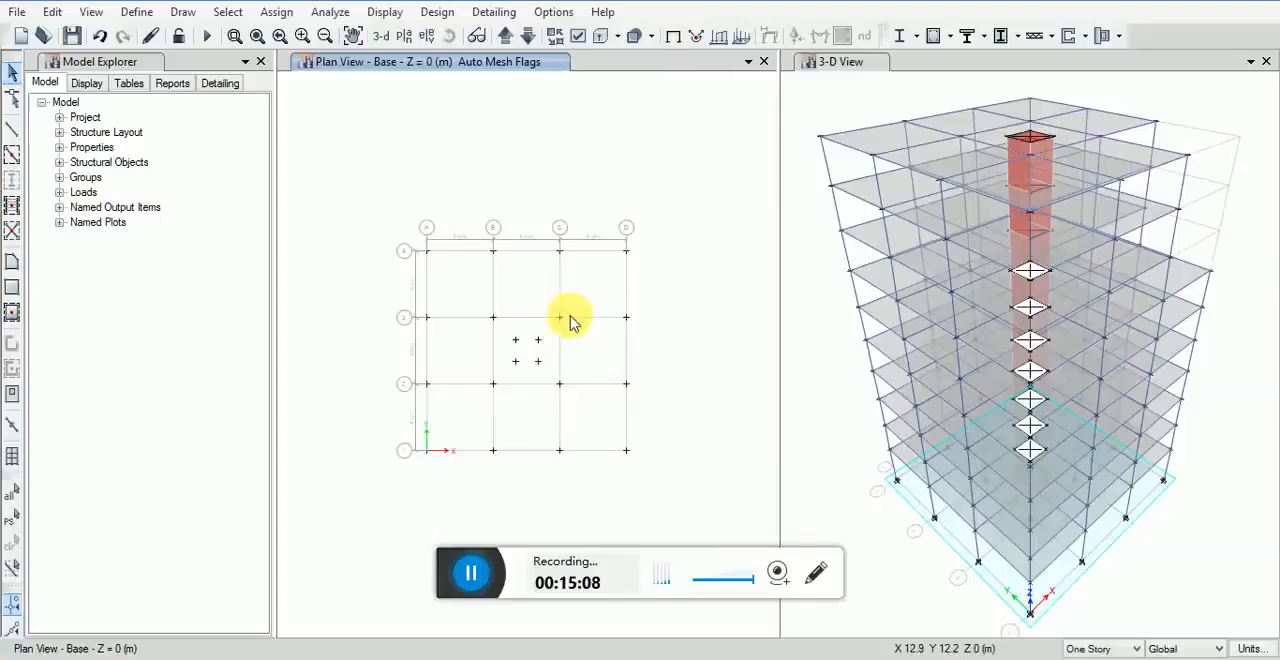
left_click_drag(398, 198, 638, 496)
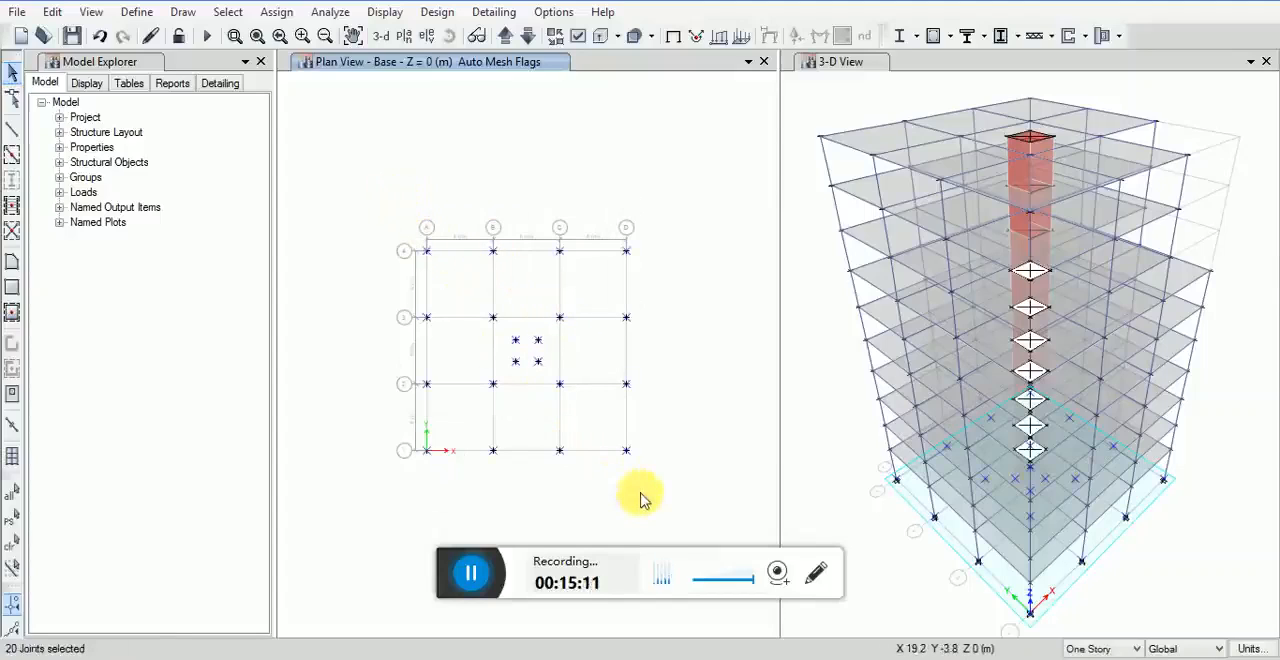
left_click(807, 393)
left_click(450, 36)
left_click_drag(920, 606, 949, 505)
middle_click_drag(957, 574, 957, 532)
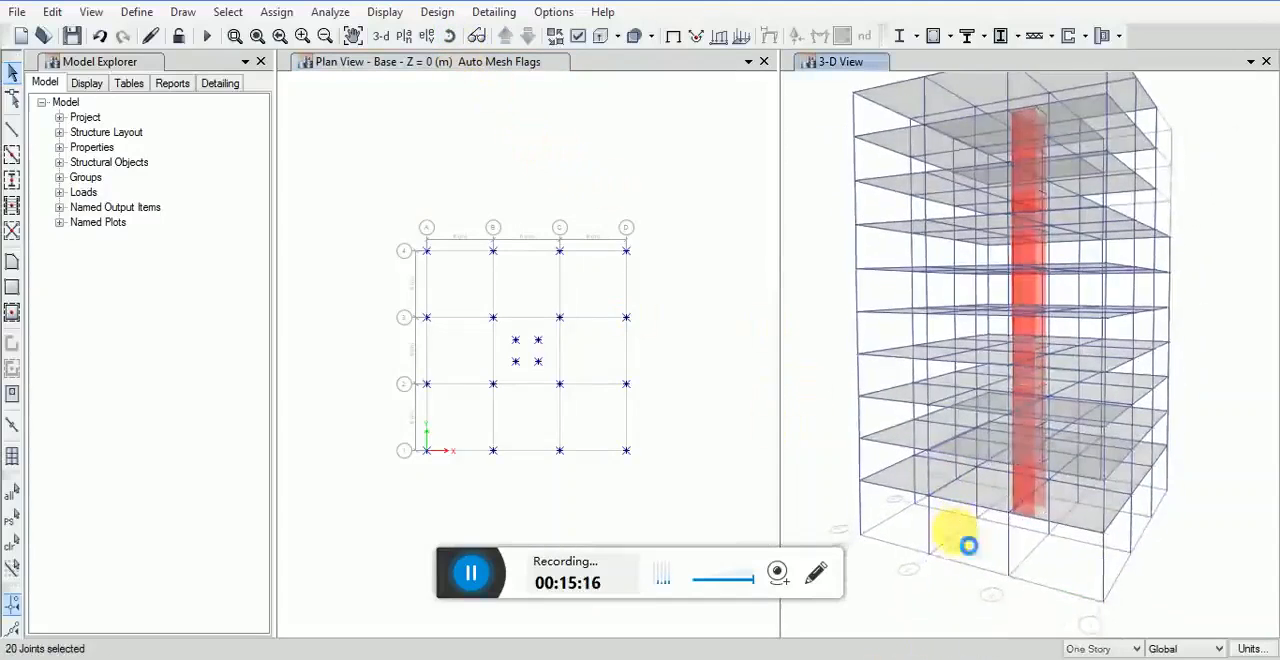
Step: Assign fixed joint restraints to the selected base joints, with translation and rotation restrained in X, Y and Z
left_click(276, 12)
mouse_move(366, 36)
left_click(515, 36)
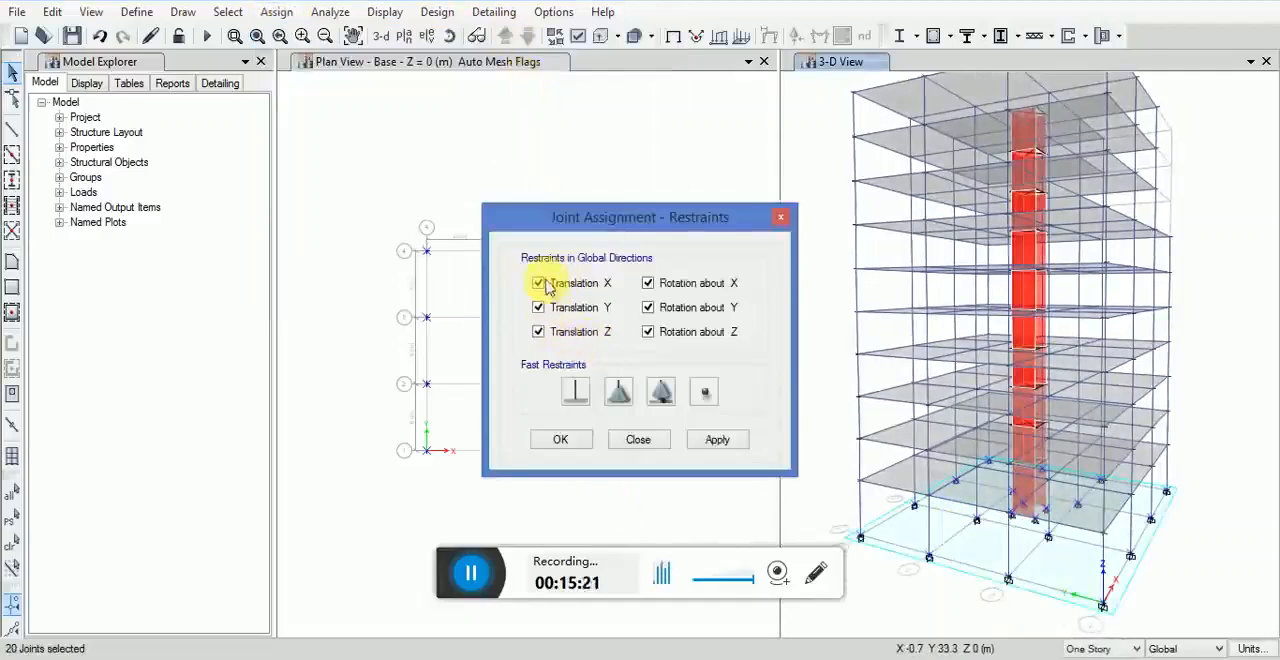
left_click(700, 441)
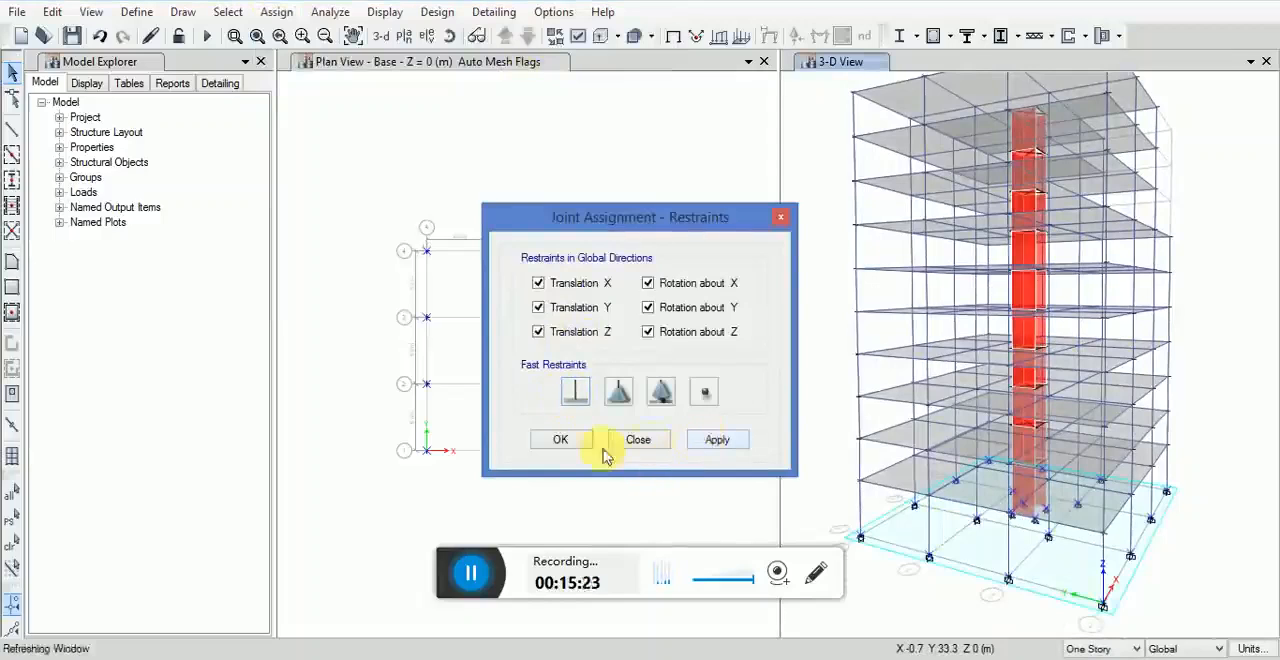
left_click(563, 442)
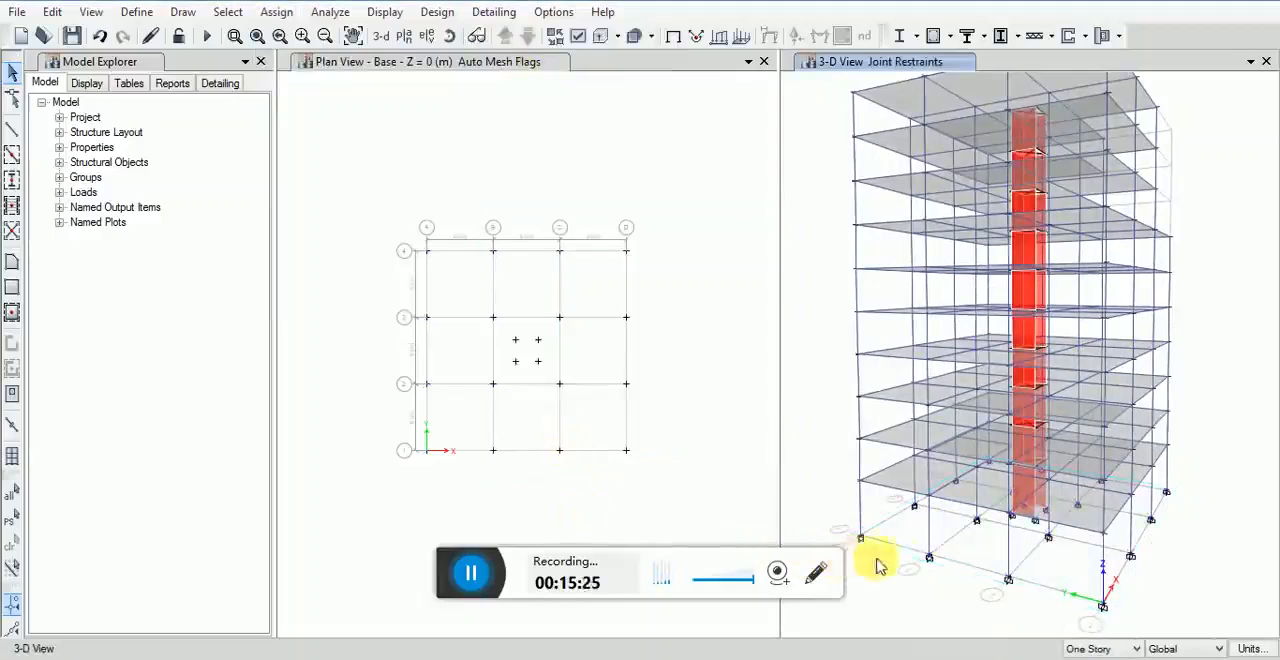
Step: Inspect the assignments of a base joint on the building's edge in its object information
right_click(929, 558)
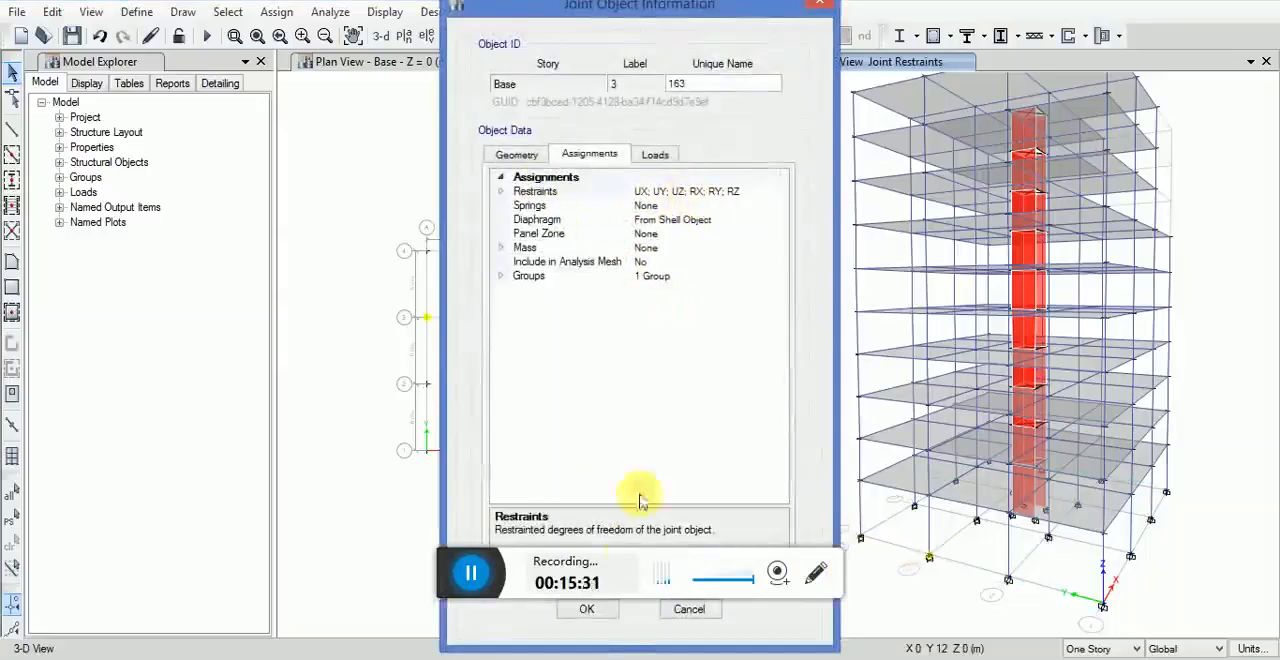
left_click(596, 610)
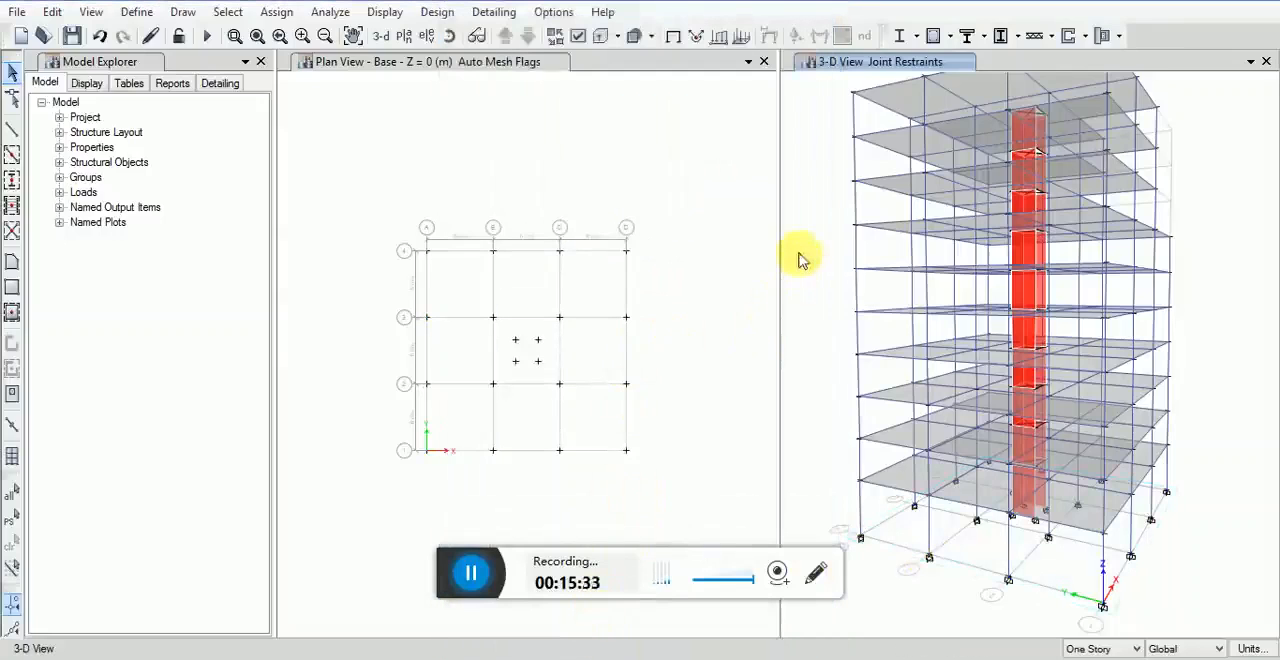
left_click(447, 37)
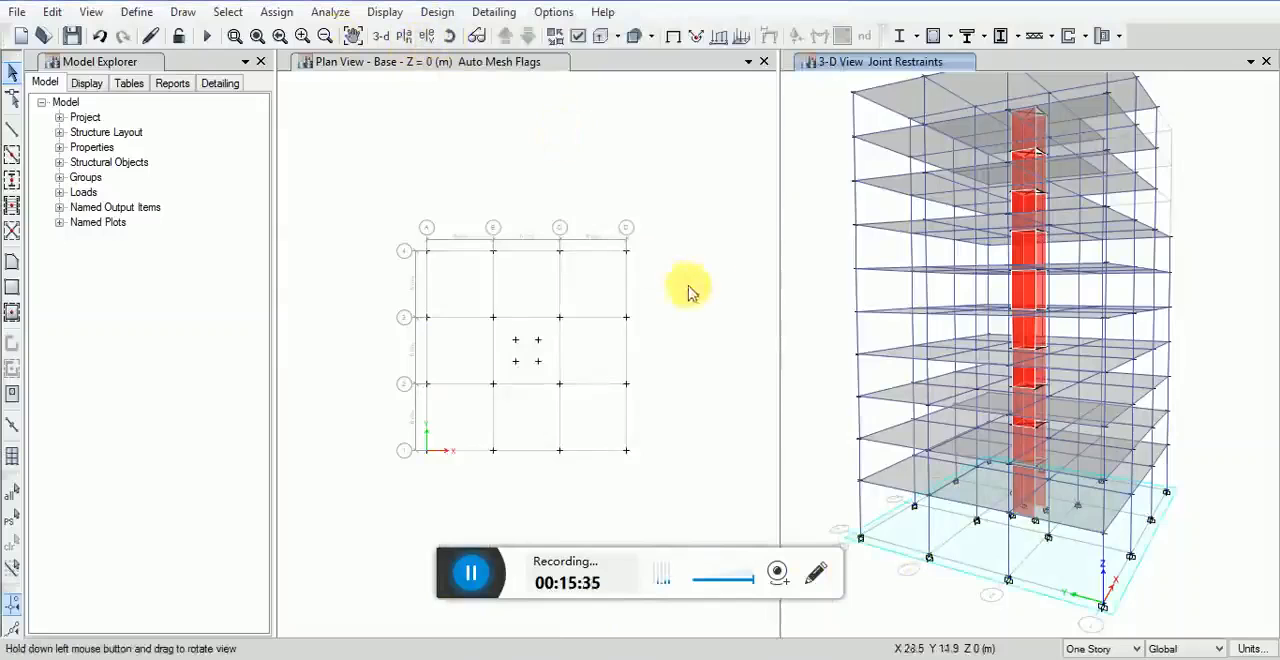
left_click_drag(816, 310, 880, 264)
left_click(486, 151)
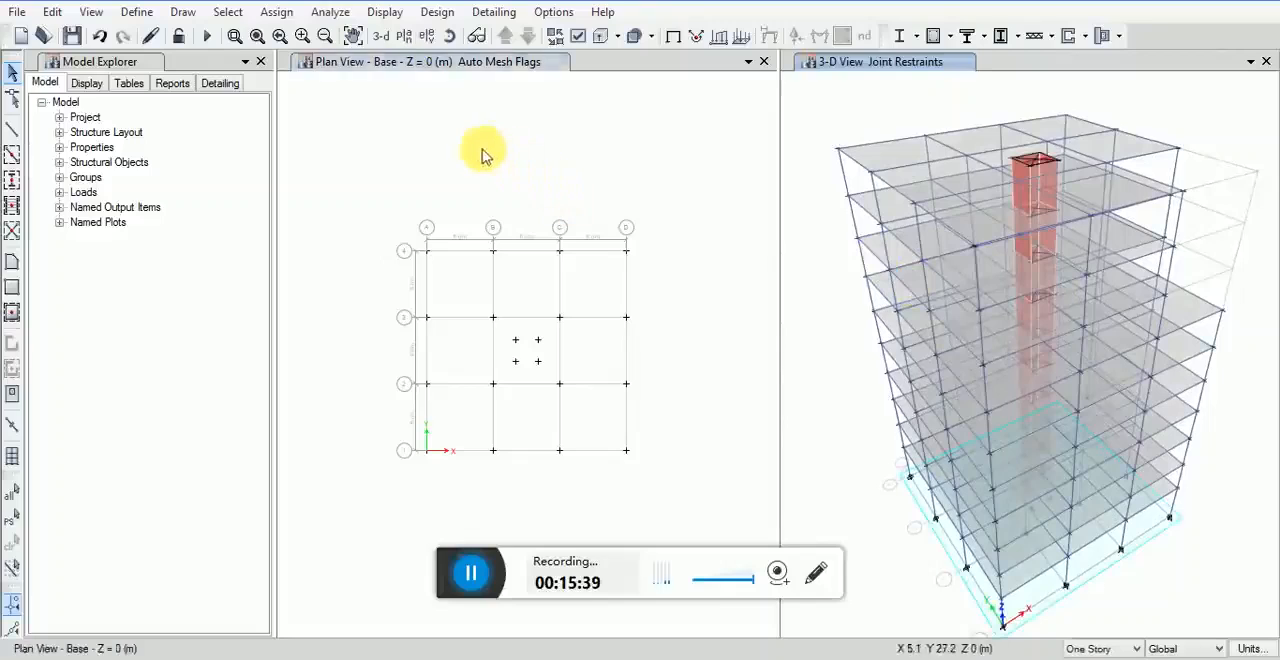
Step: Return the plan view to the Story10 level
left_click(91, 12)
left_click(106, 58)
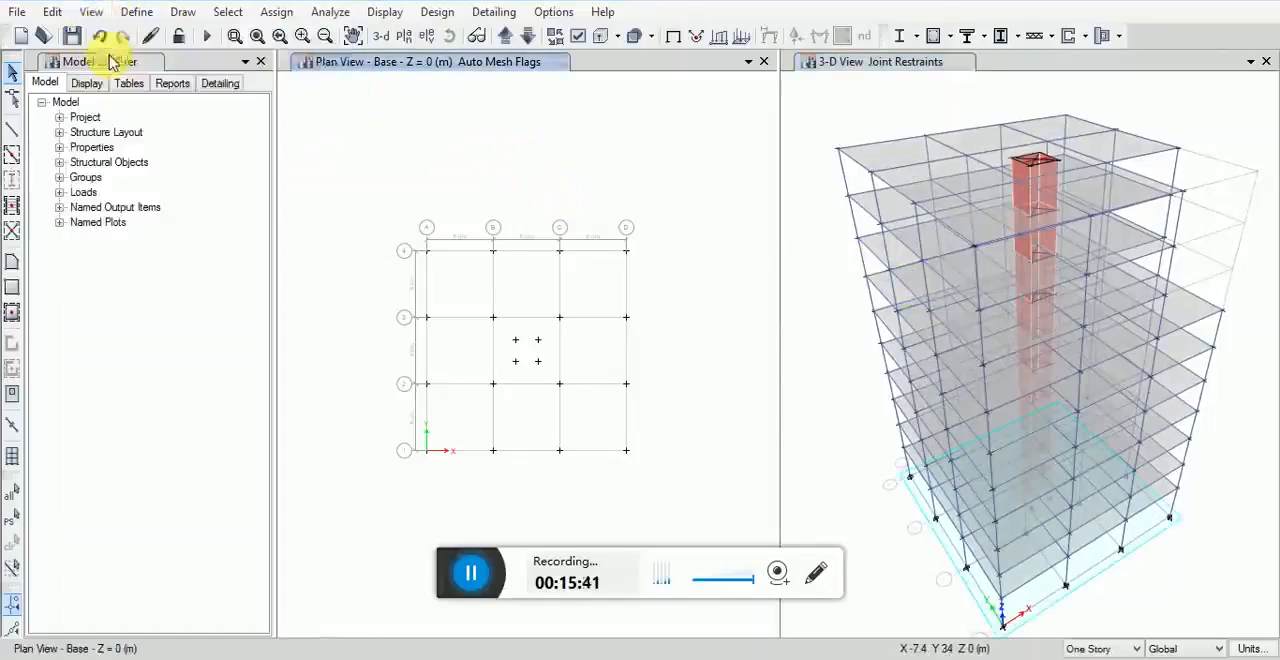
left_click(699, 527)
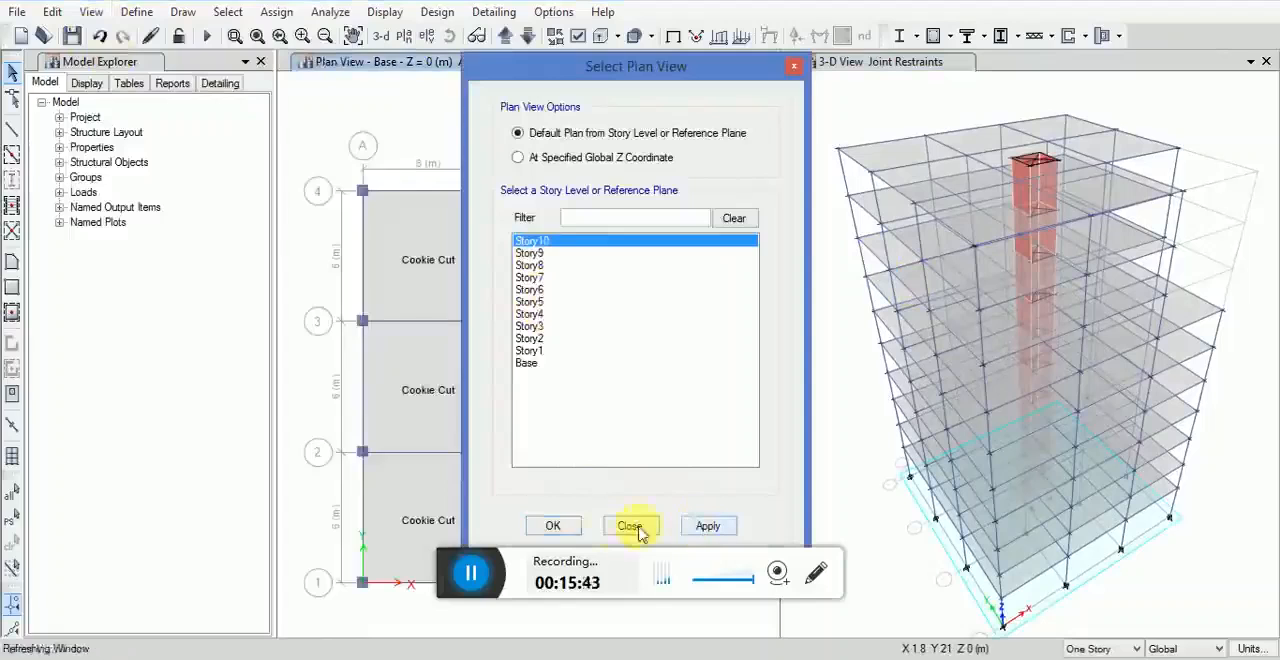
left_click(556, 527)
middle_click_drag(563, 400, 572, 343)
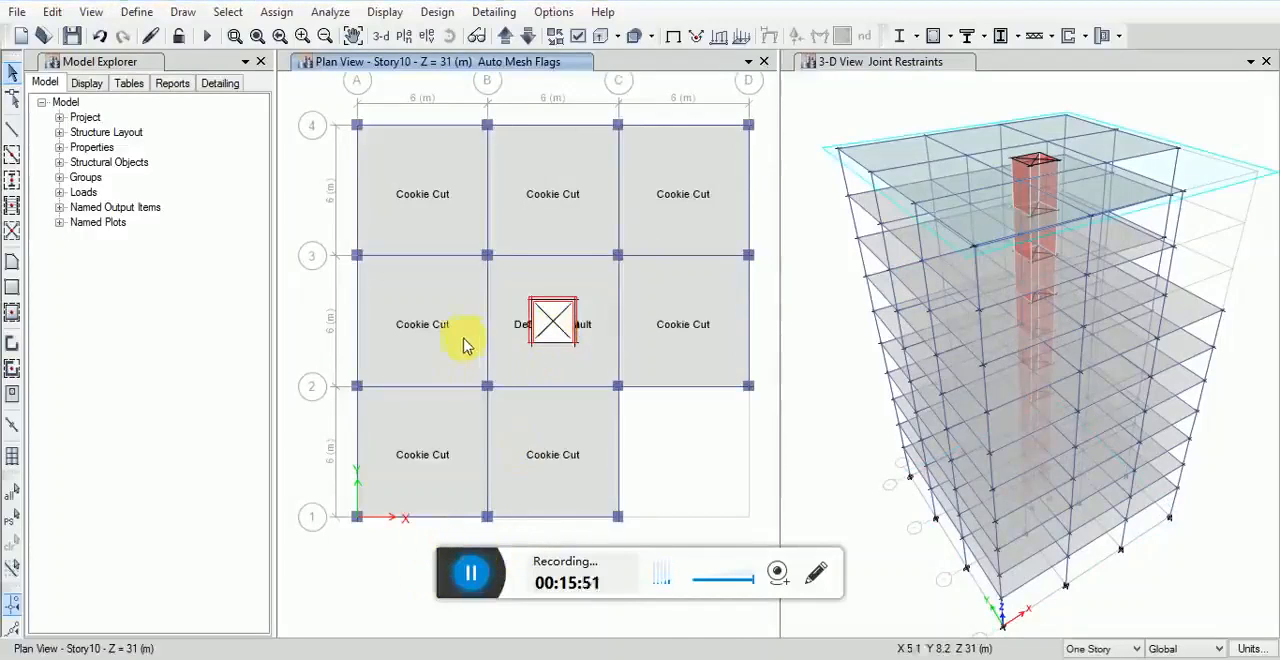
Step: Select the floor objects by object type with the scope at One Story
left_click(226, 12)
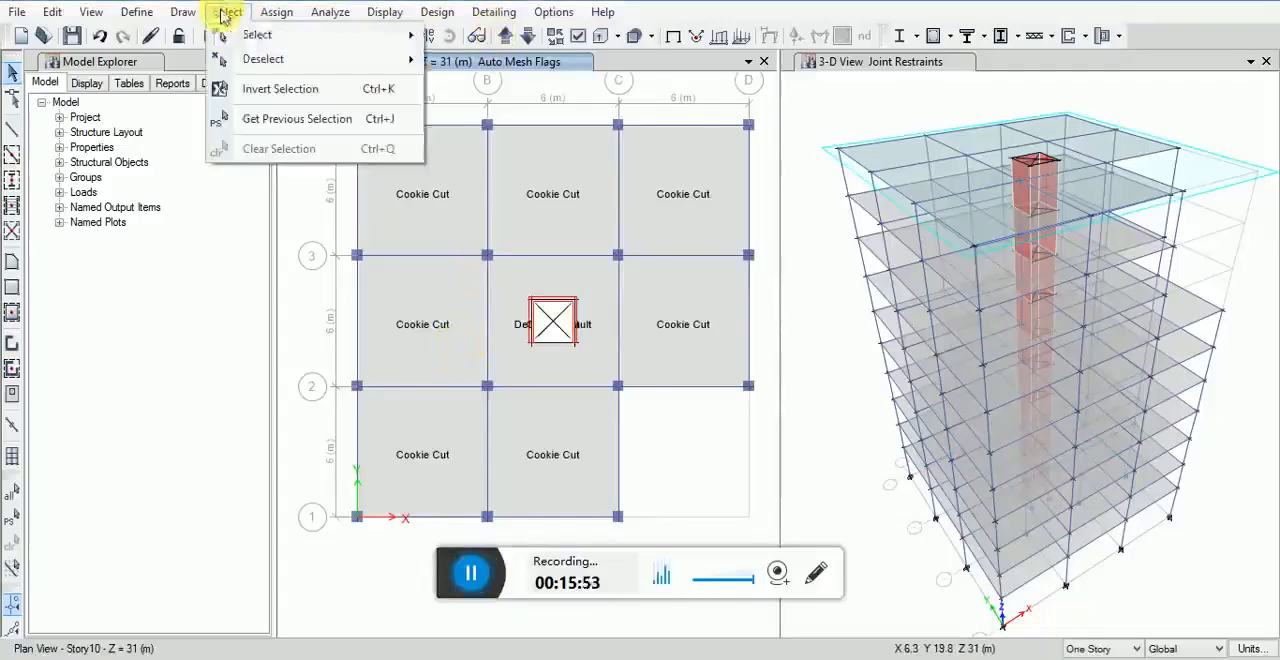
mouse_move(254, 35)
left_click(514, 166)
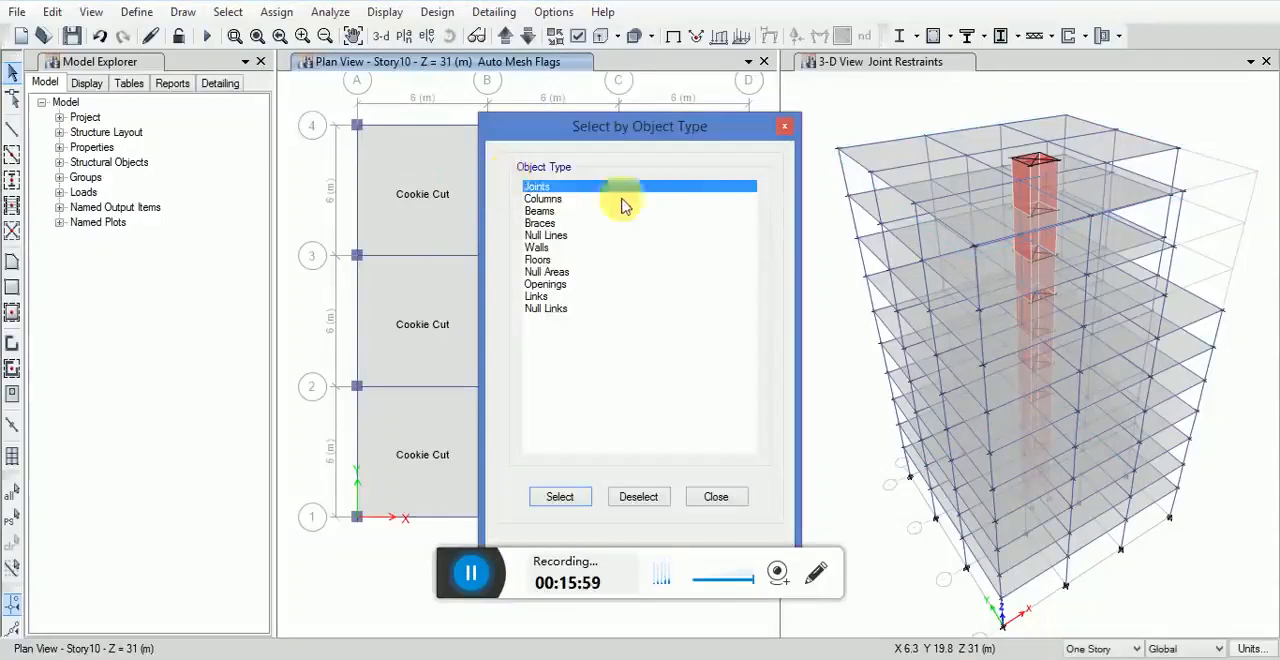
left_click(537, 260)
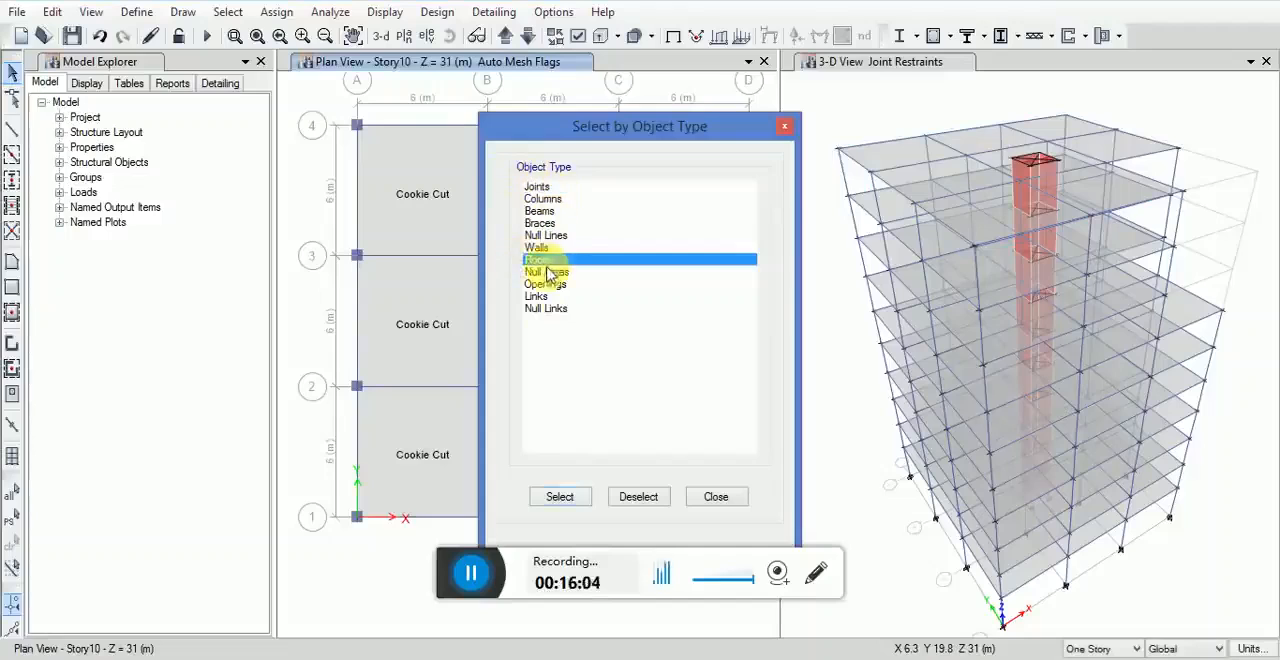
left_click(560, 497)
left_click(710, 497)
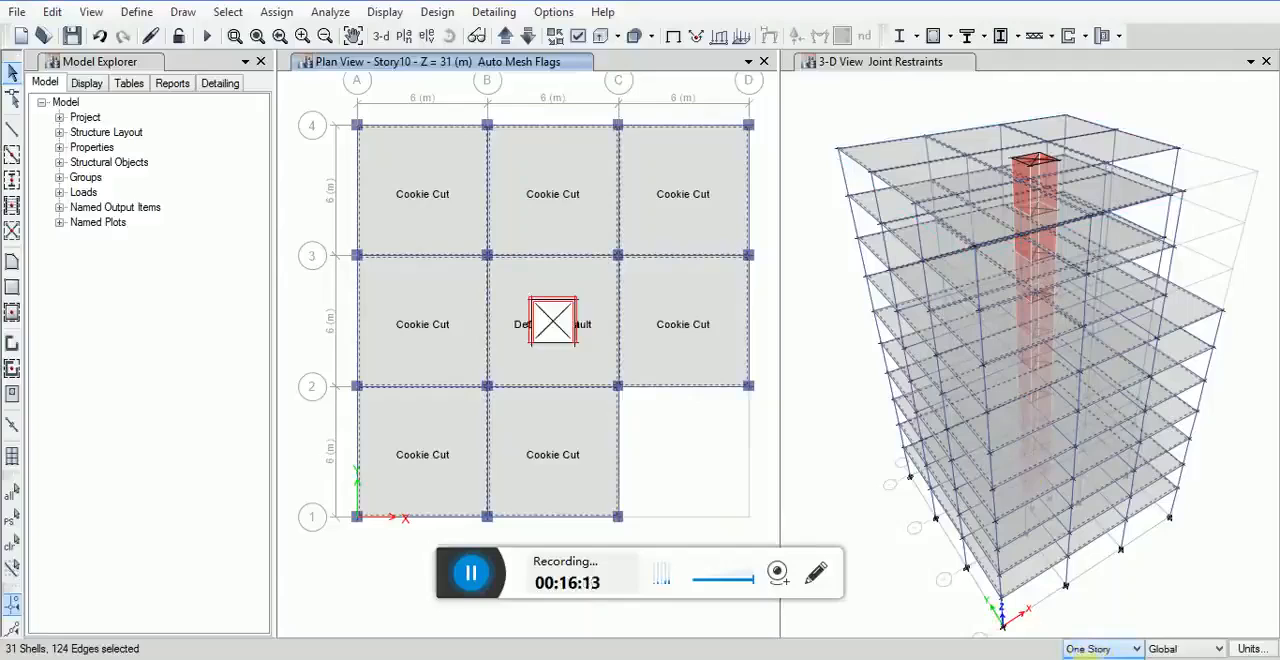
Step: Set the story scope to All Stories and select all floor objects by object type
left_click(852, 488)
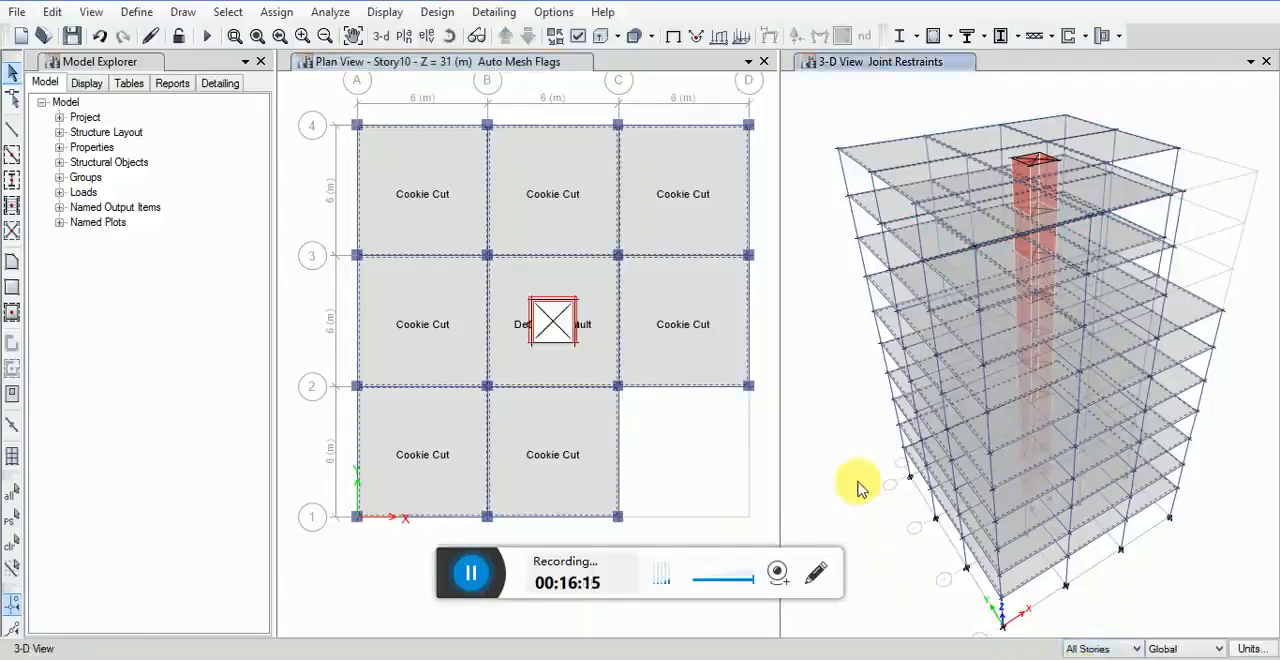
left_click(858, 488)
left_click(228, 12)
mouse_move(330, 31)
left_click(470, 170)
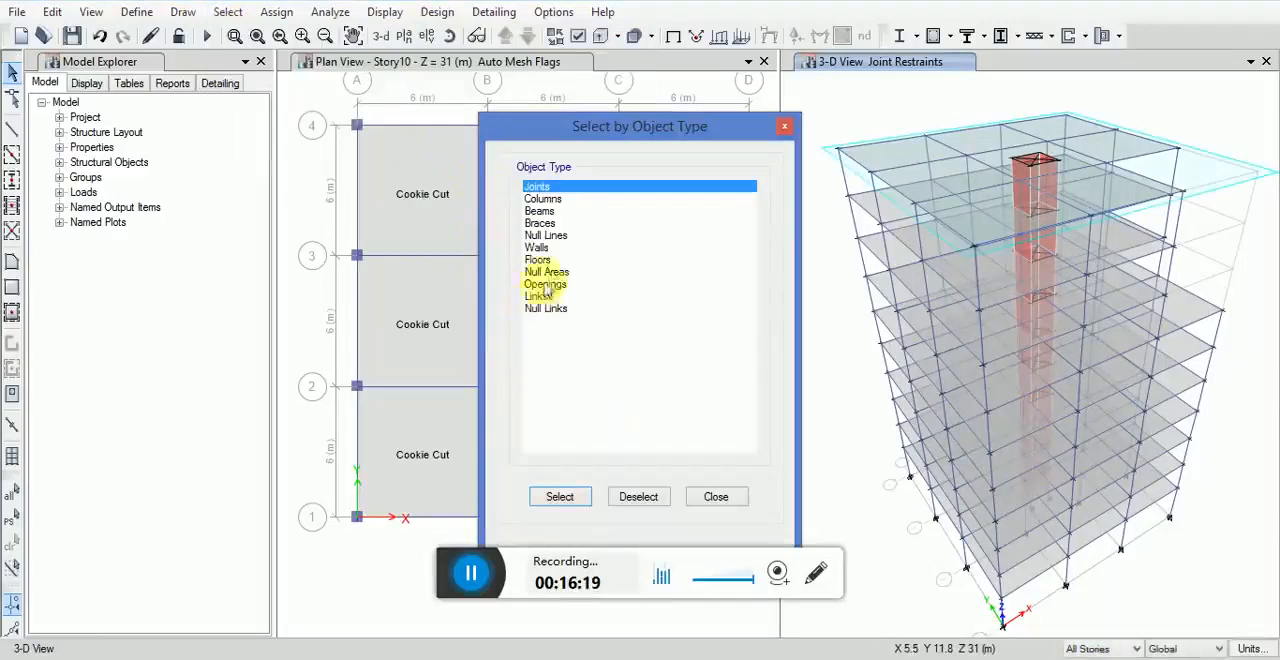
left_click(537, 259)
left_click(558, 496)
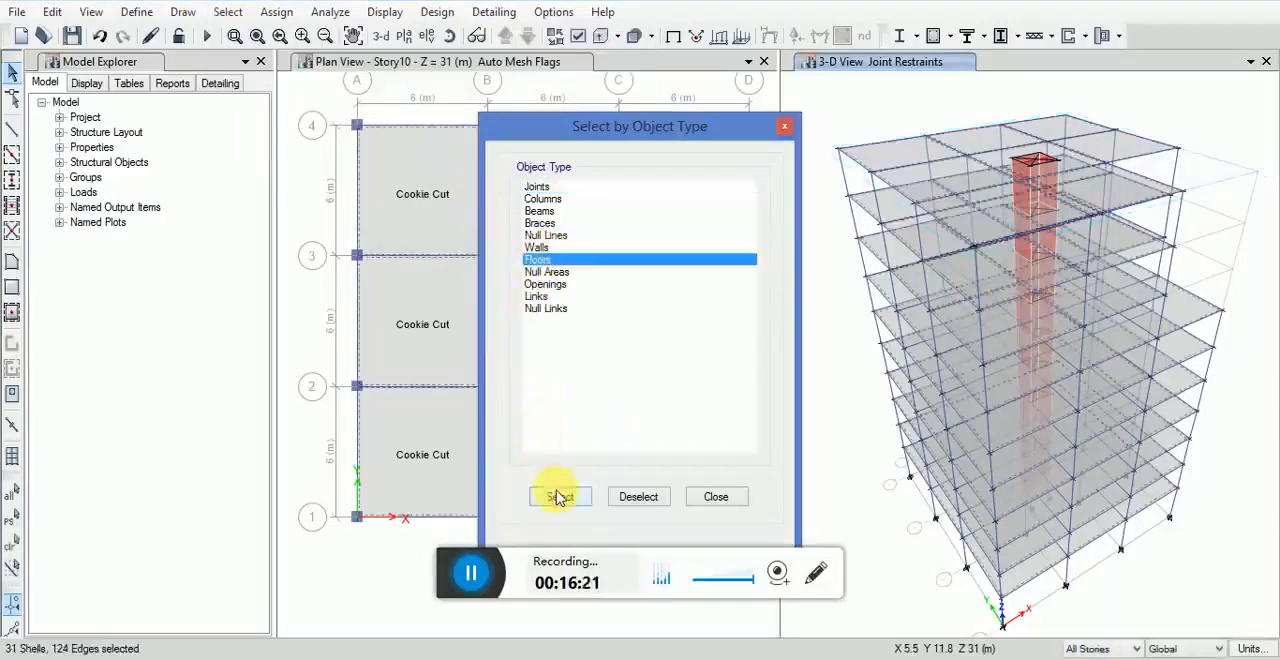
left_click(700, 503)
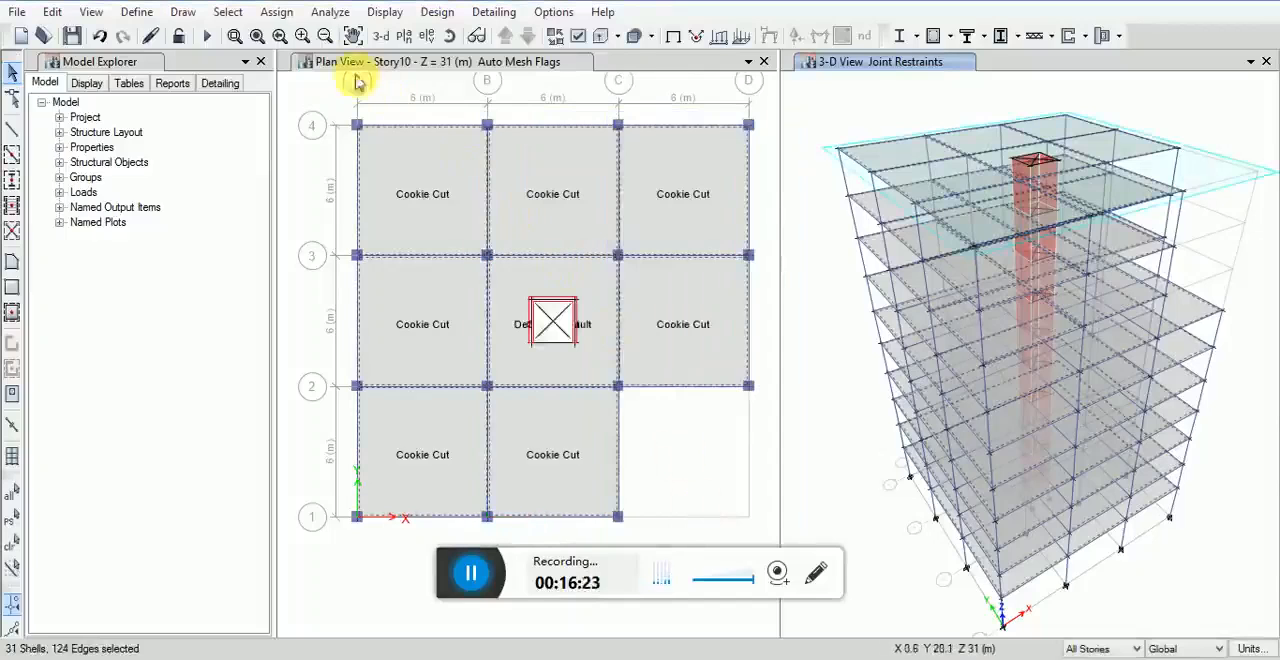
Step: Assign a uniform gravity load of 0.2 tonf/m² in the Dead pattern to the selected floors, replacing existing loads
left_click(278, 13)
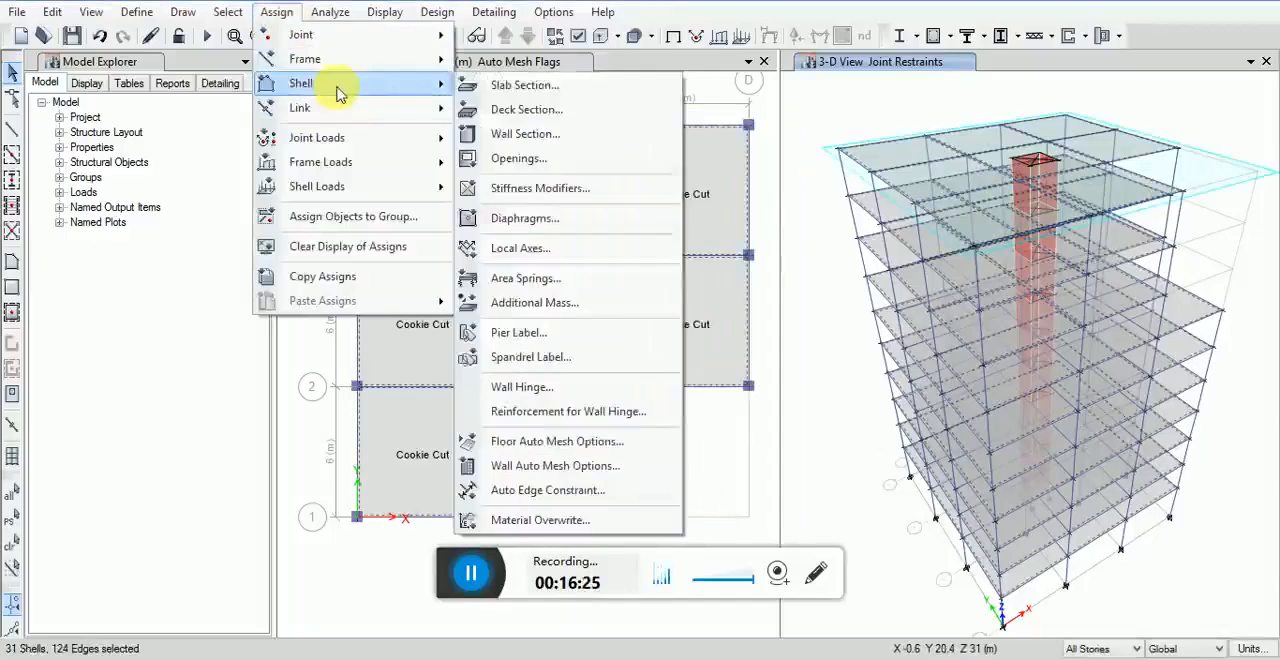
mouse_move(334, 195)
left_click(512, 212)
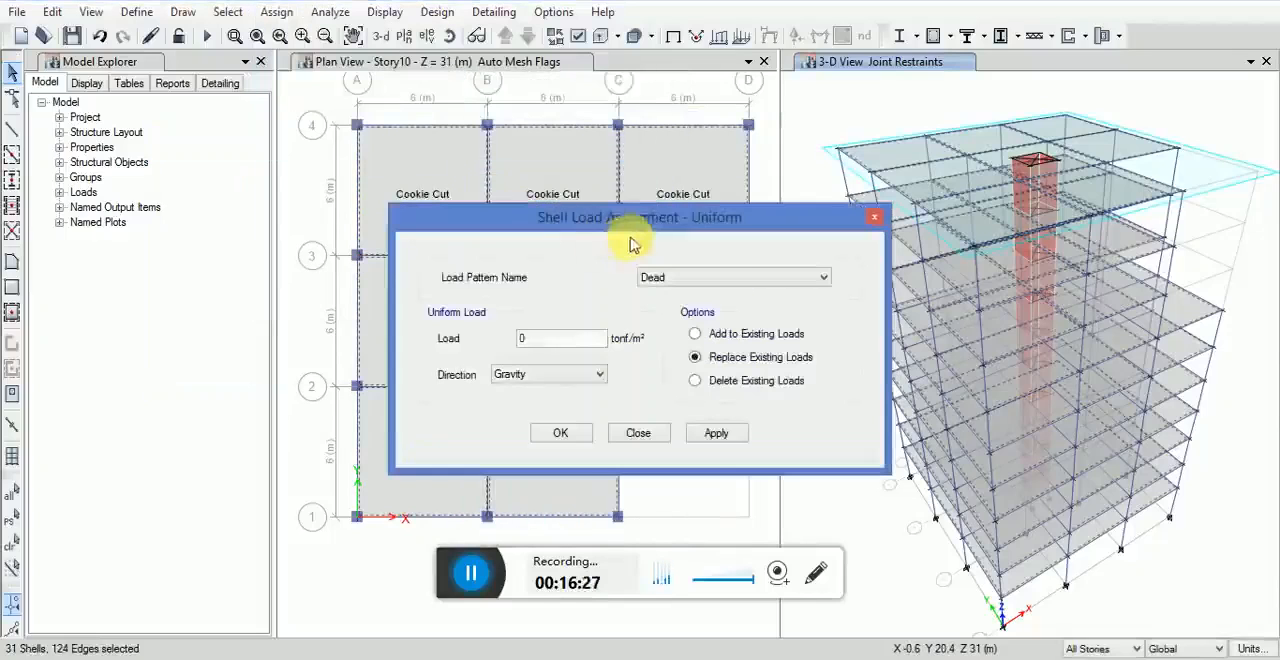
type("2")
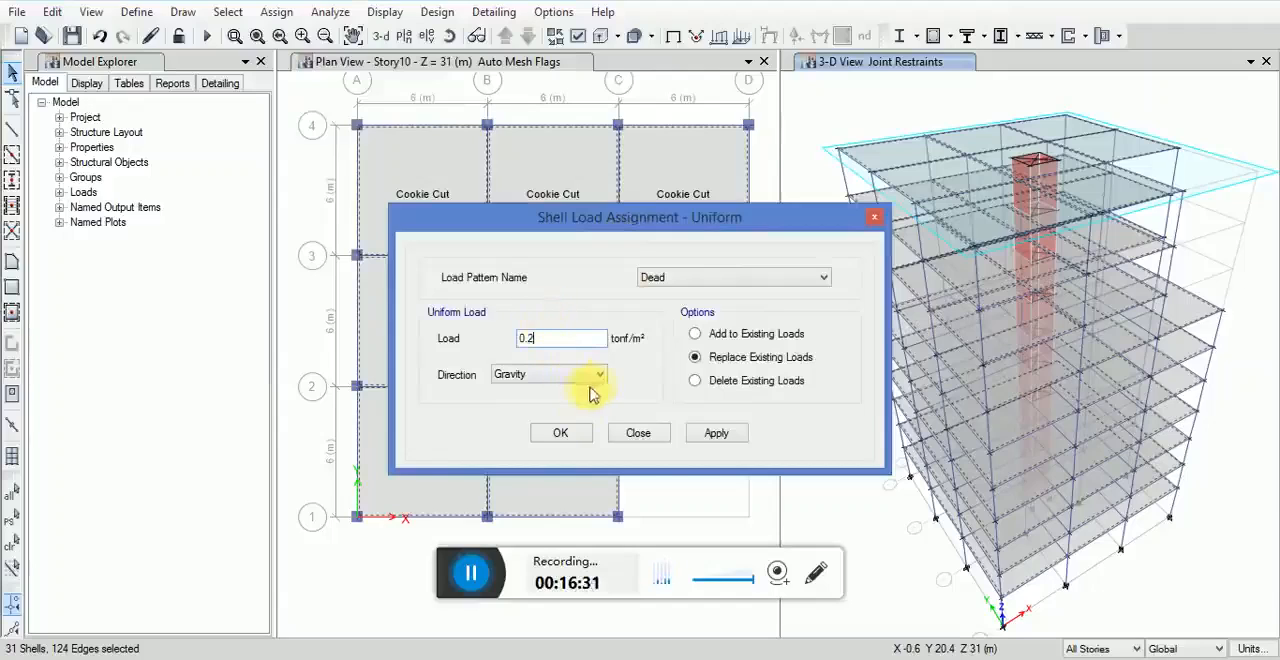
left_click(720, 436)
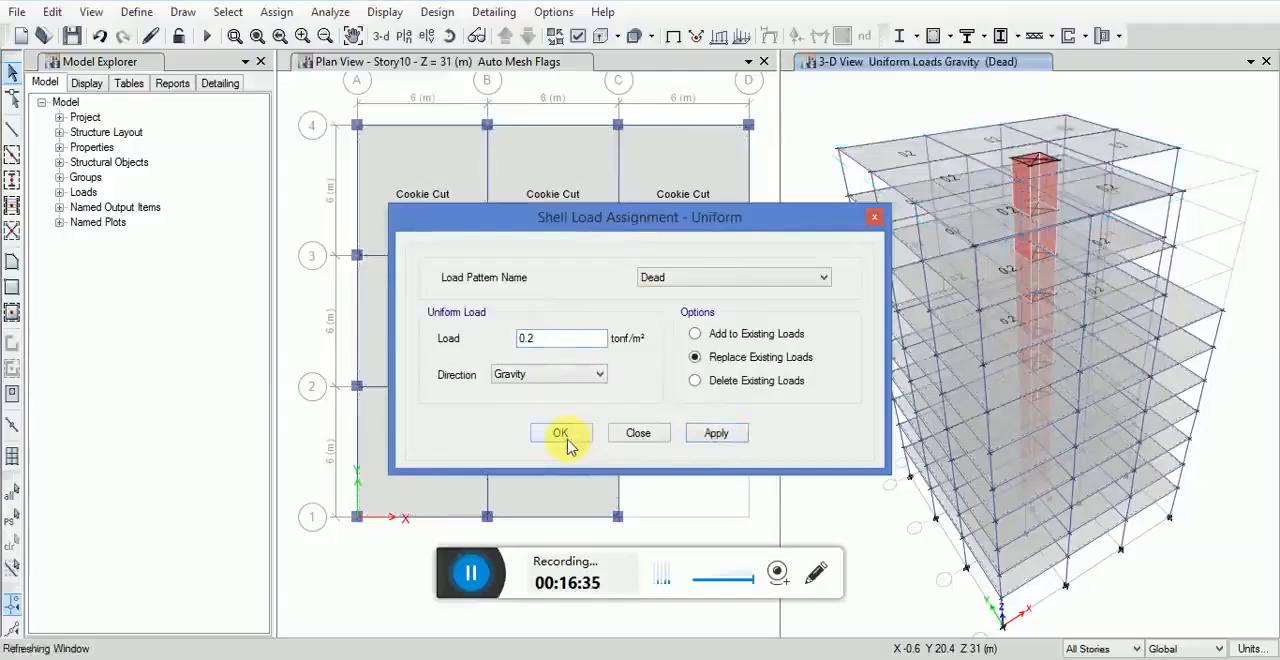
left_click(561, 436)
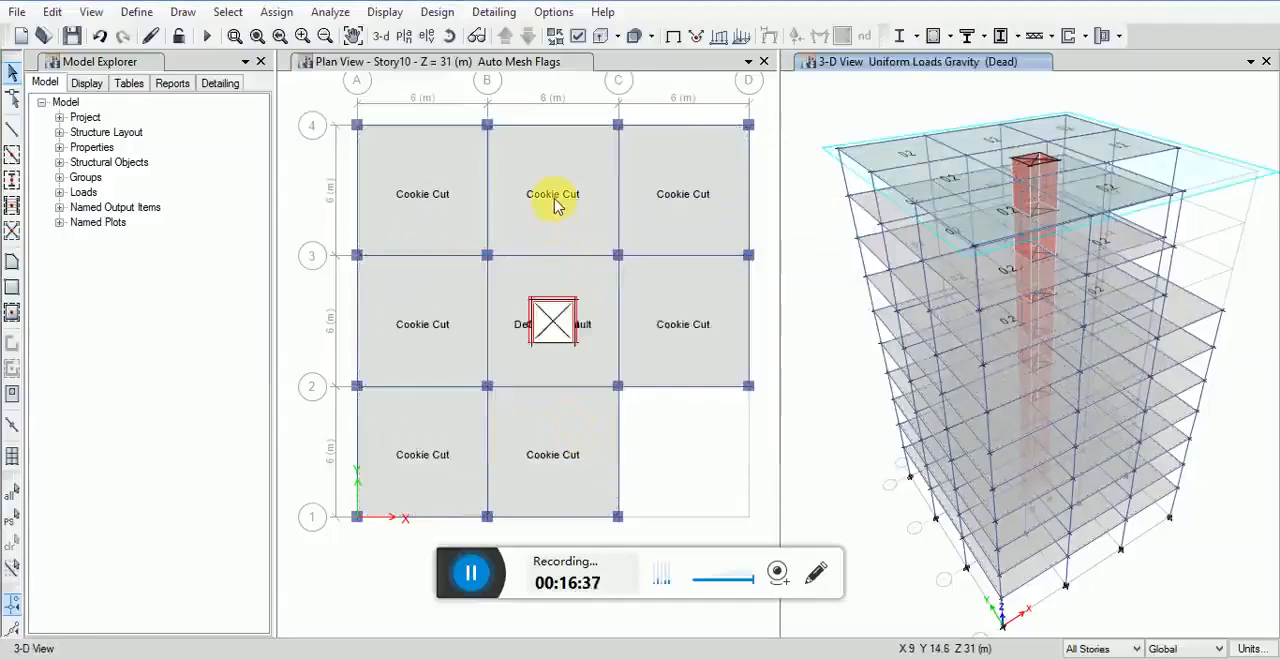
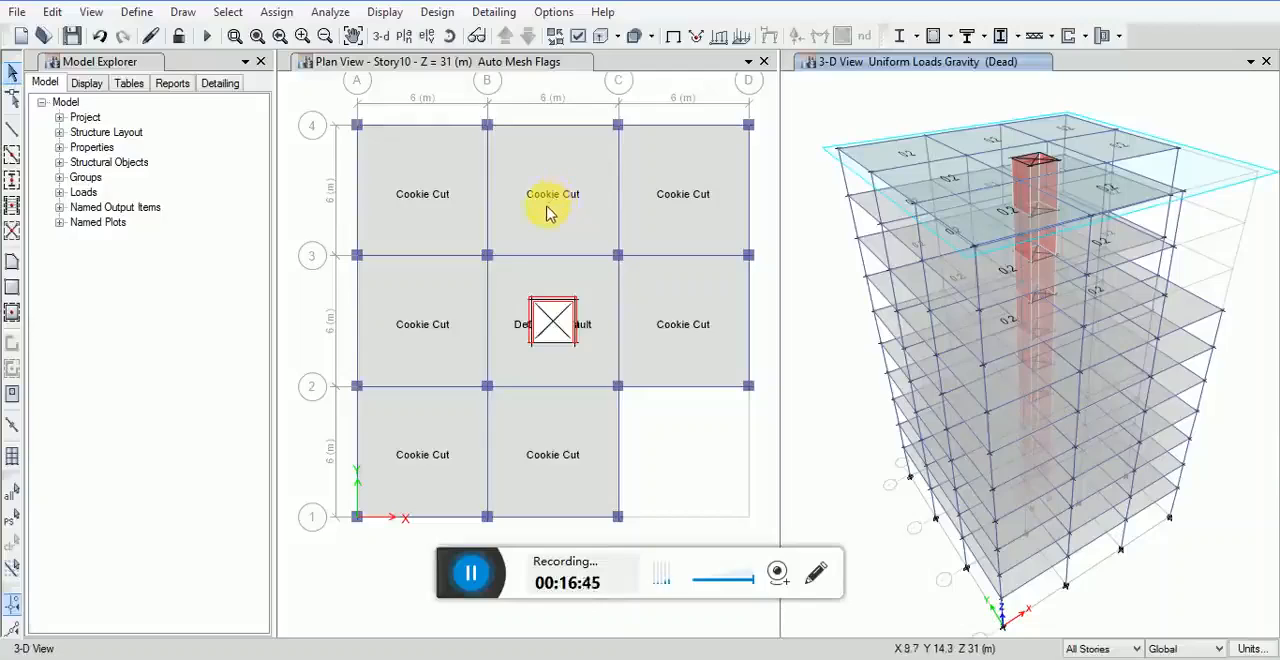
Step: Set the story scope to Similar Stories and switch the plan view to the Story7 level
middle_click_drag(547, 213, 552, 230)
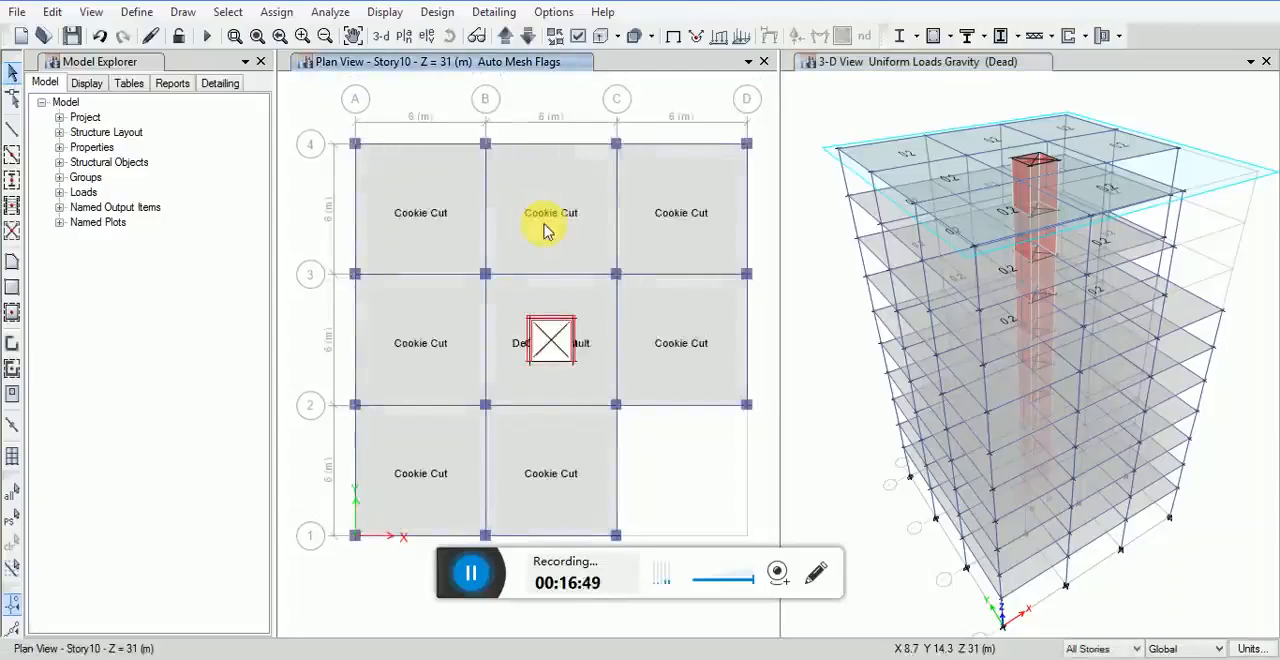
left_click(469, 578)
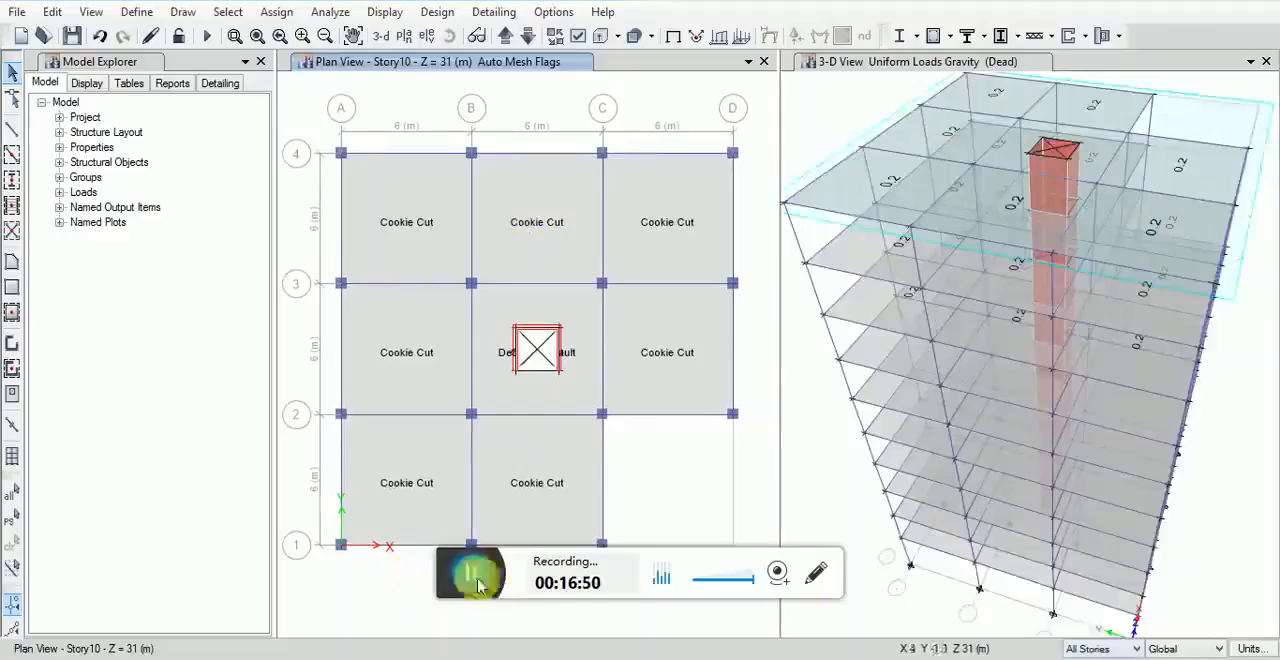
key("Down")
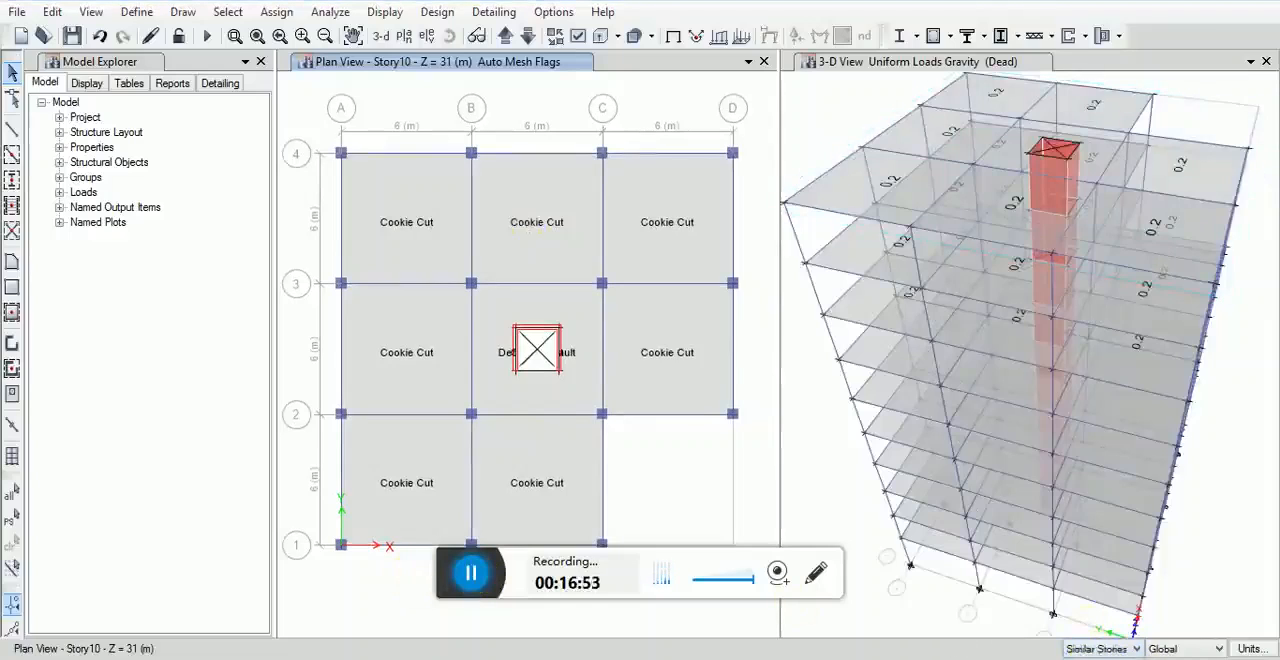
left_click(91, 12)
left_click(128, 60)
left_click(525, 277)
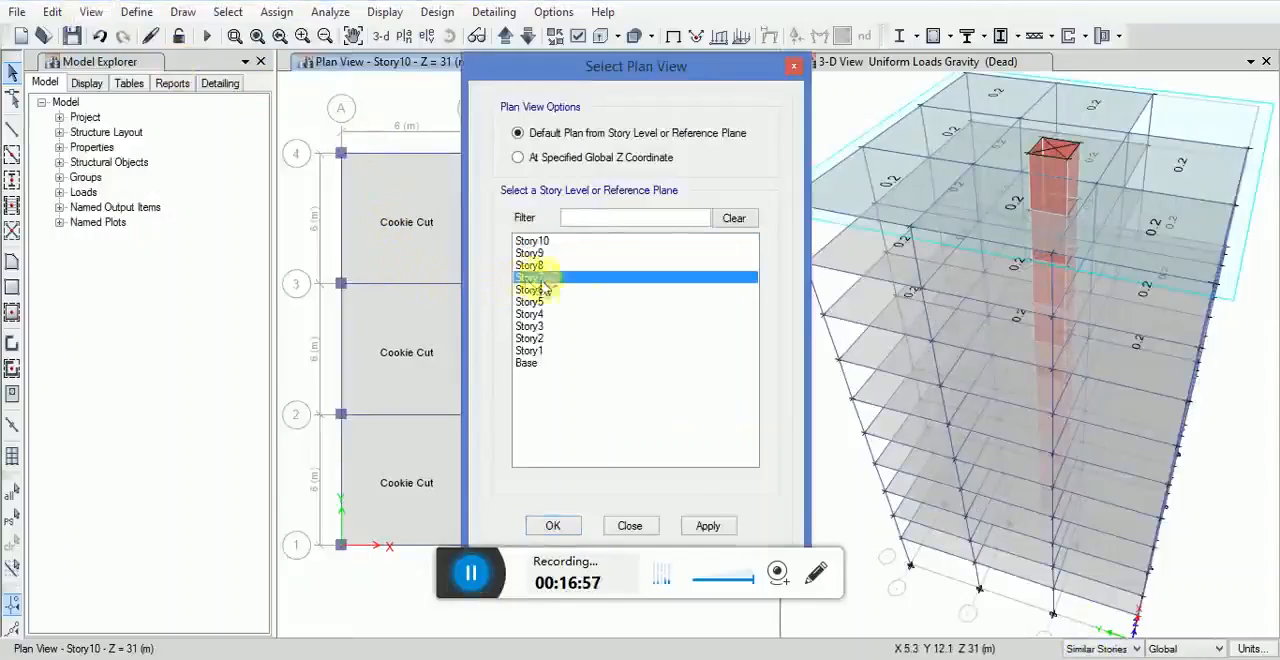
left_click(706, 526)
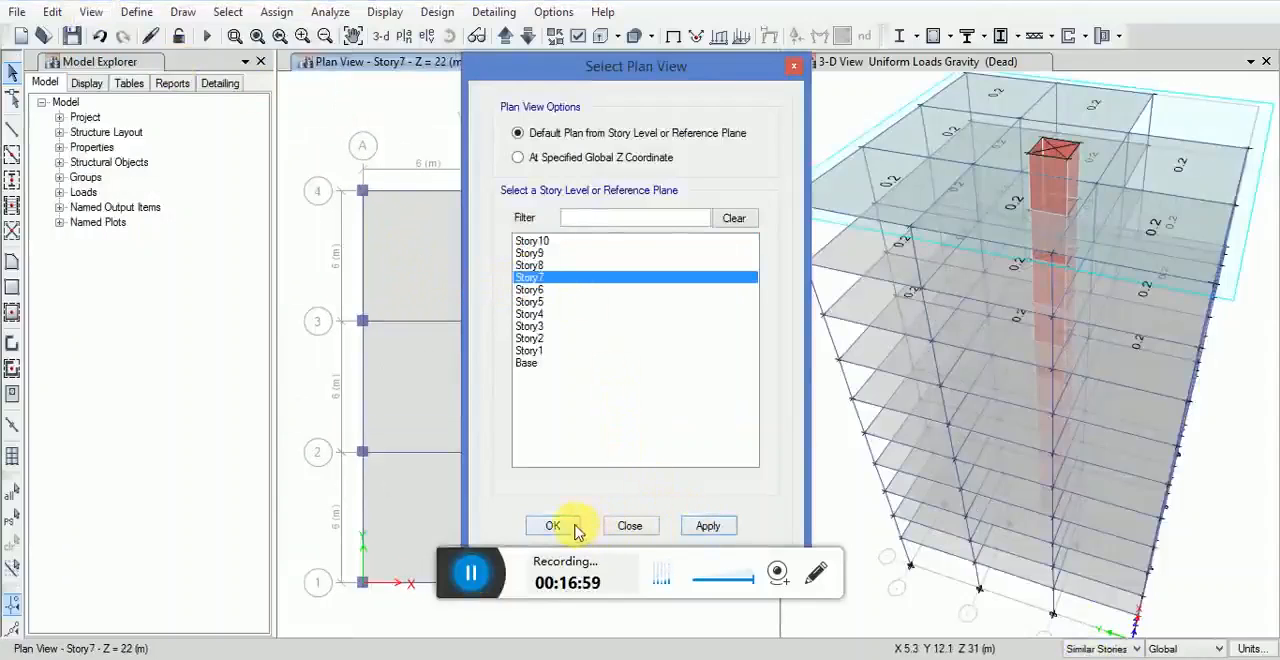
left_click(553, 526)
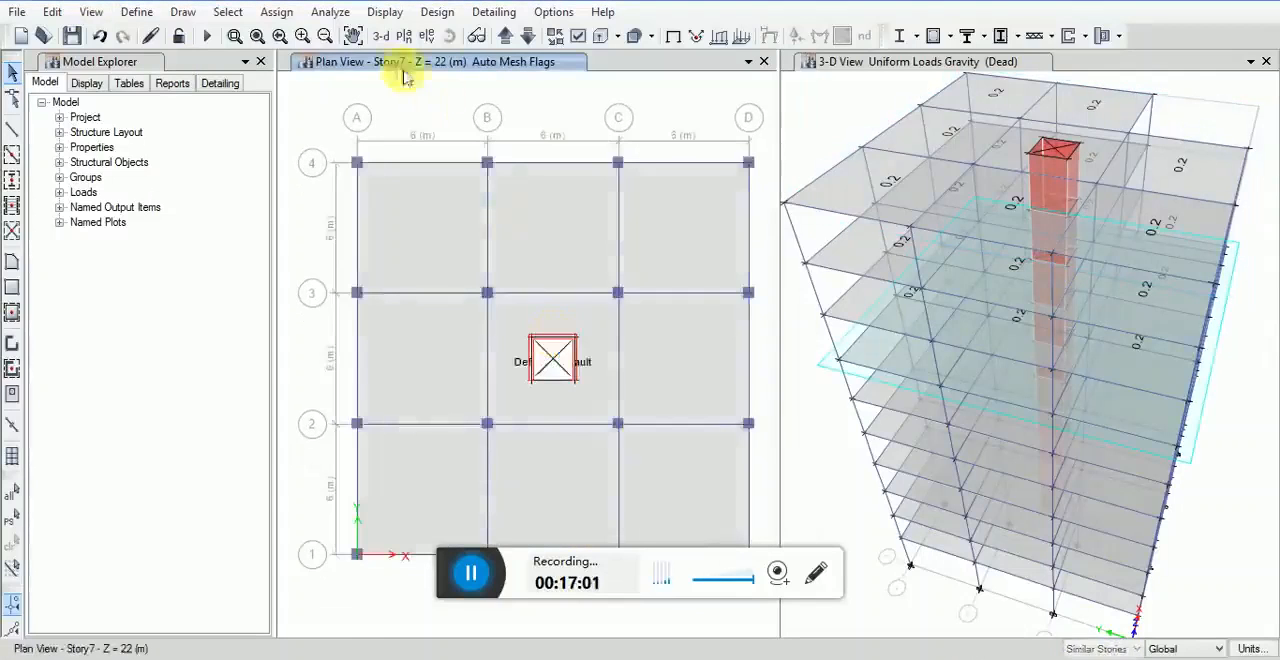
Step: Select the floor objects by object type with the scope at Similar Stories
left_click(228, 11)
mouse_move(257, 31)
left_click(550, 174)
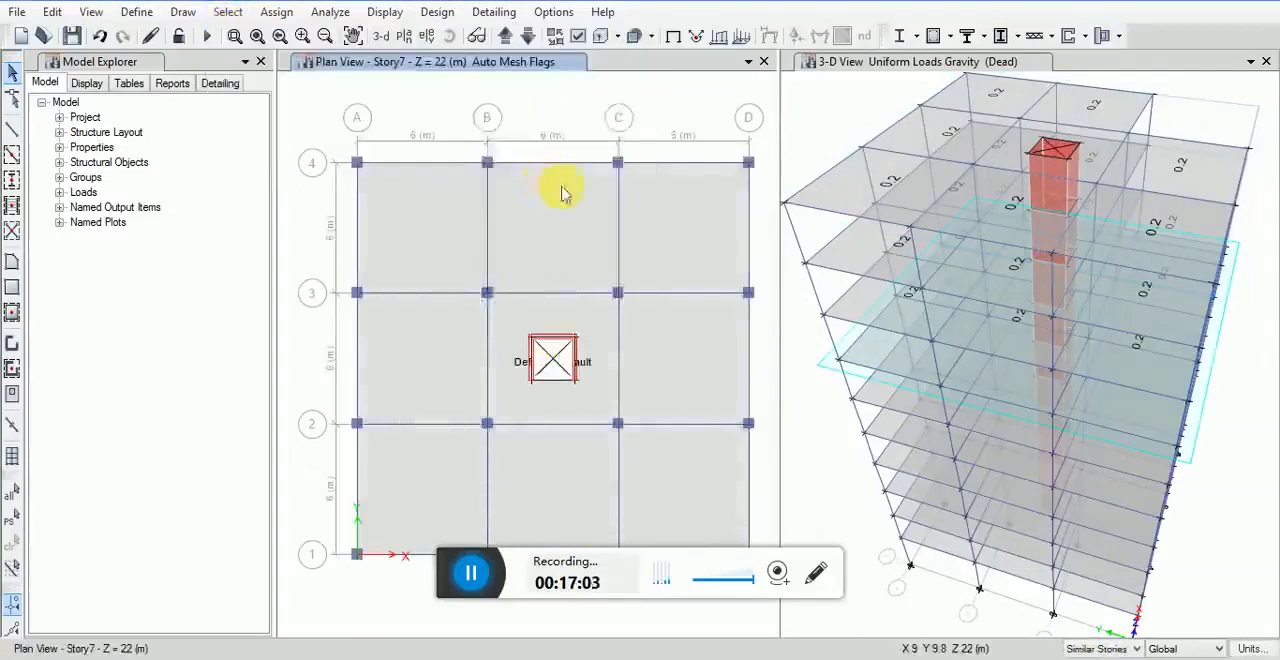
left_click(538, 260)
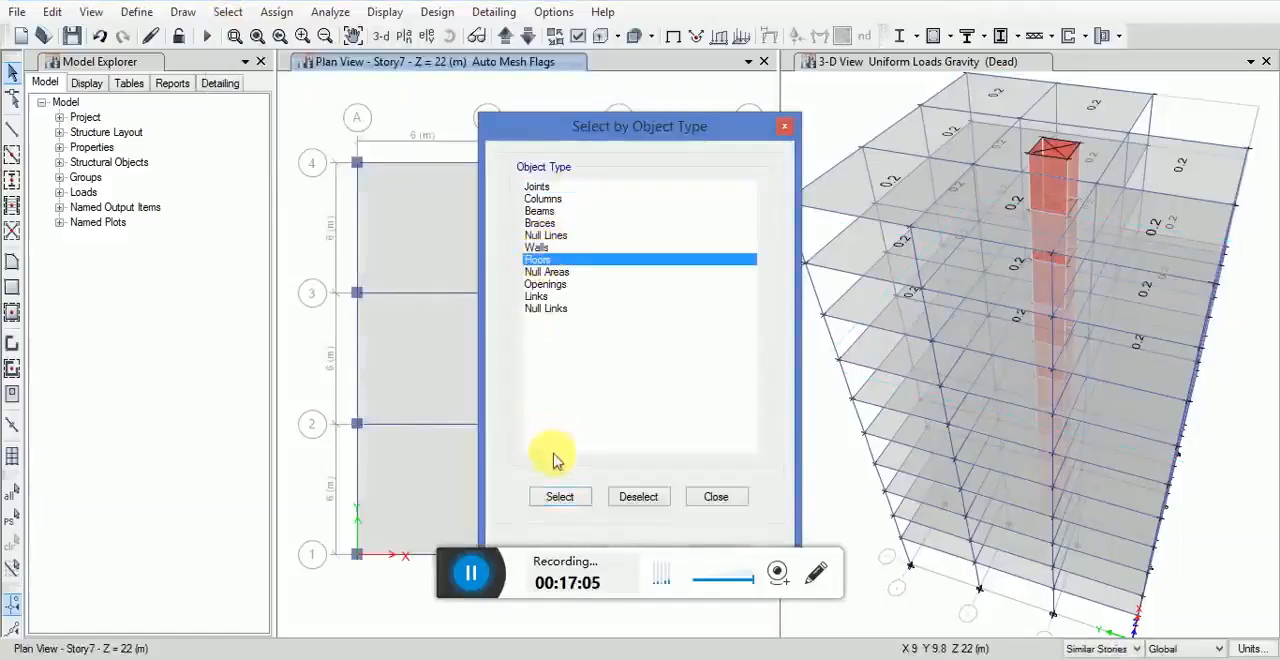
left_click(560, 496)
left_click(707, 497)
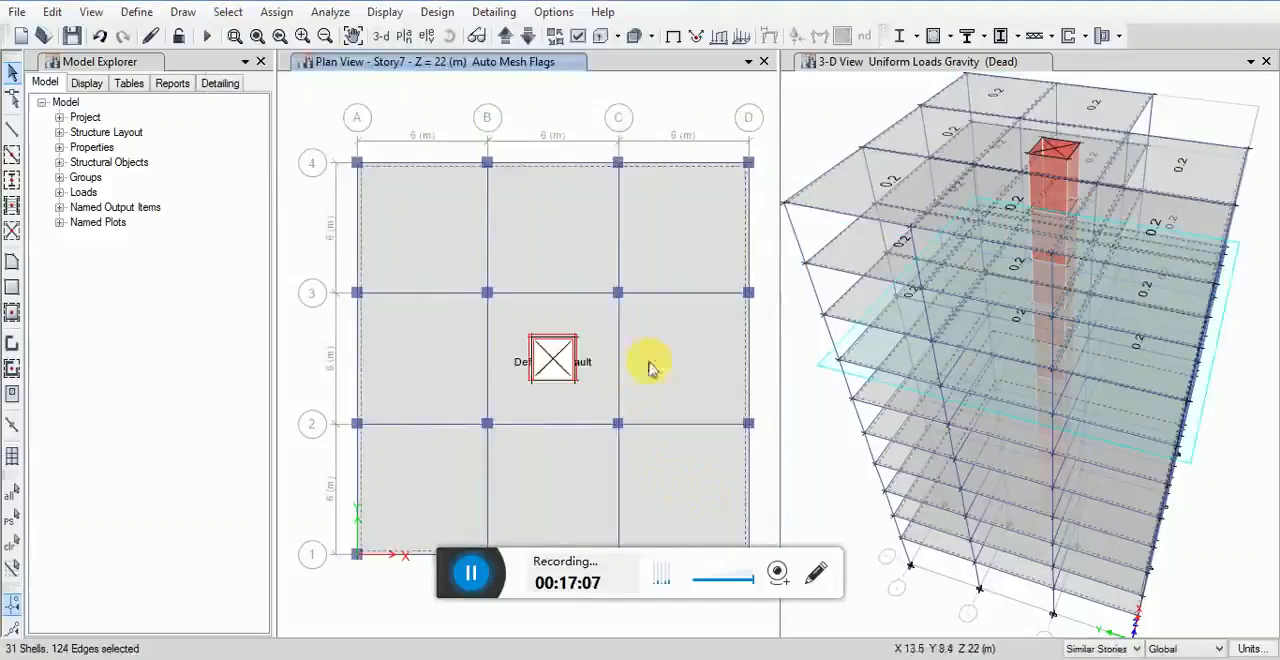
Step: Assign a uniform gravity load of 0.2 tonf/m² in the Dead pattern to the selected floors, replacing existing loads
left_click(276, 11)
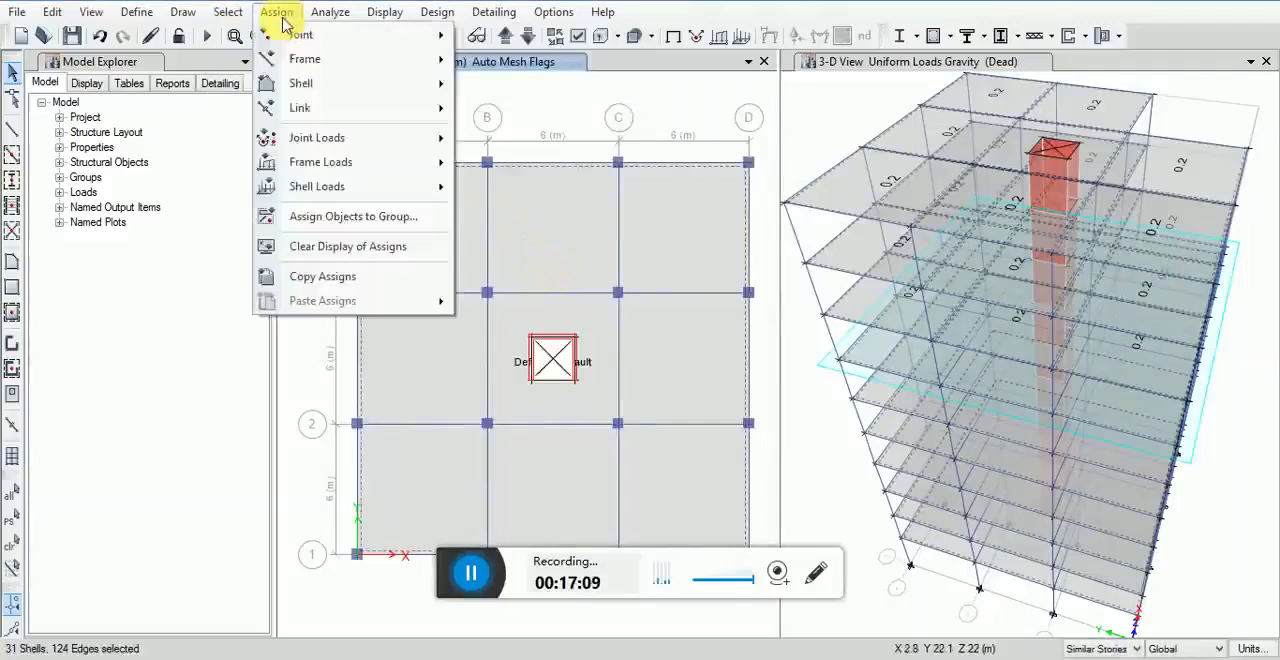
mouse_move(318, 186)
left_click(510, 211)
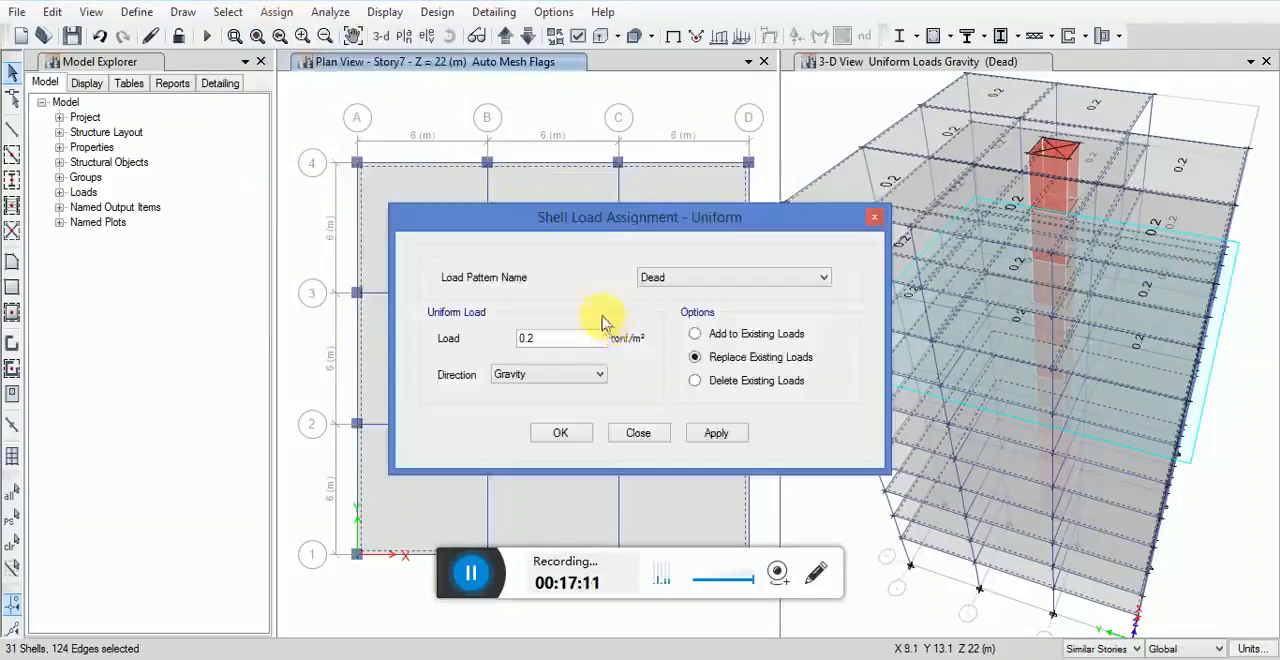
left_click(716, 434)
left_click(560, 432)
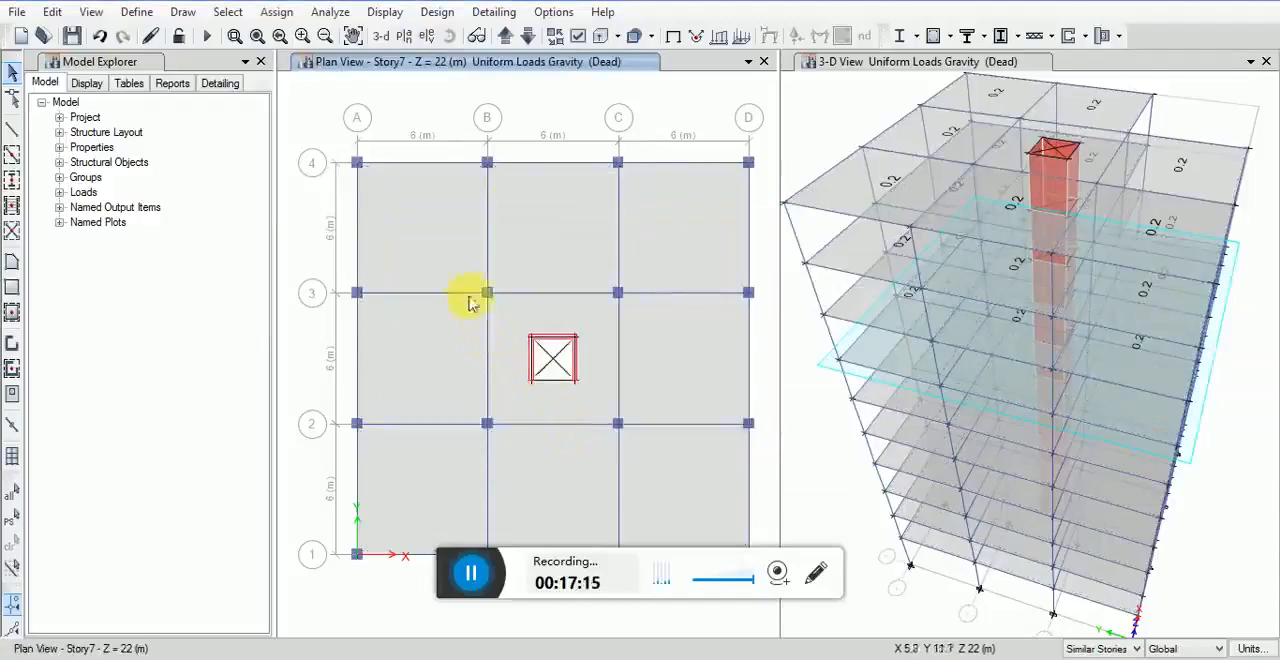
Step: Examine the Story7 floor slab and its assignment information in the plan view, leaving the slab unchanged
scroll(457, 277, "down", 1)
scroll(457, 273, "up", 3)
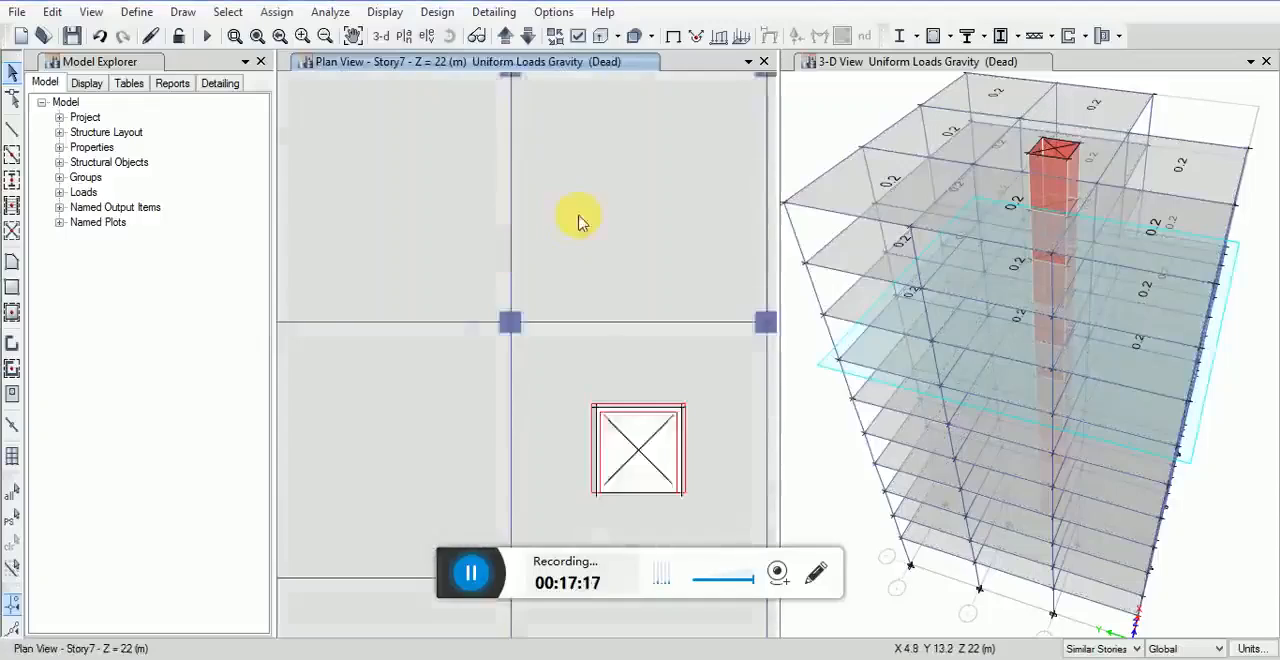
right_click(585, 236)
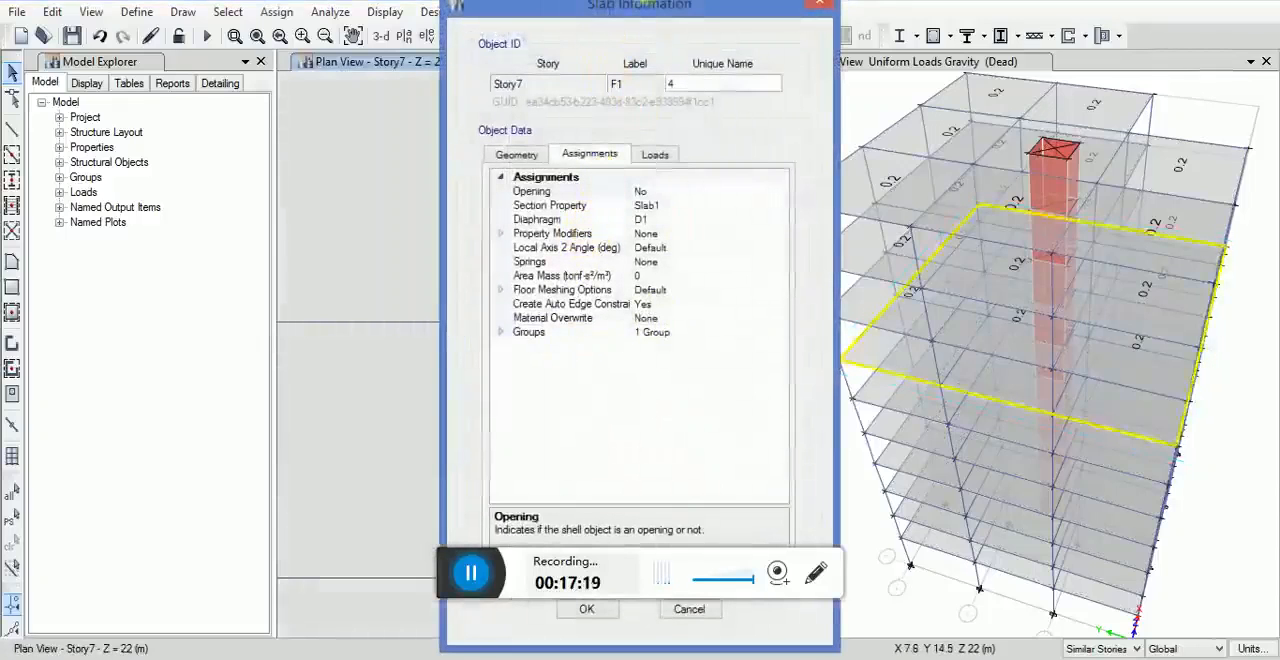
left_click_drag(626, 12, 508, 92)
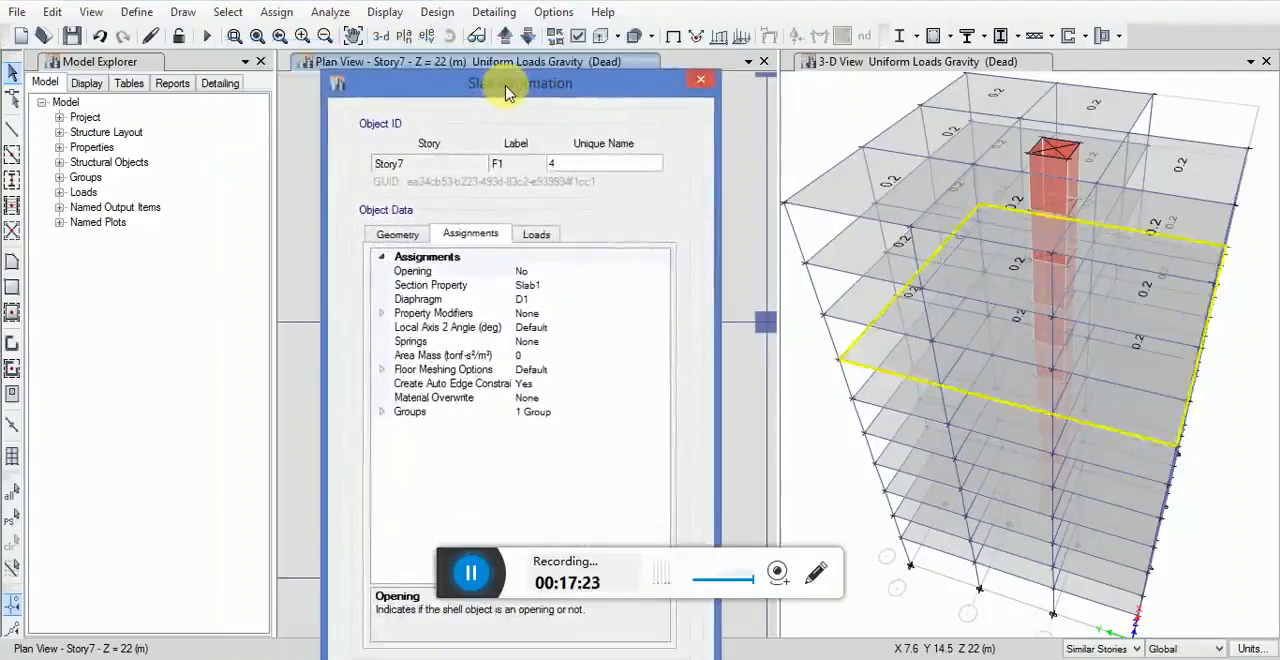
left_click(700, 80)
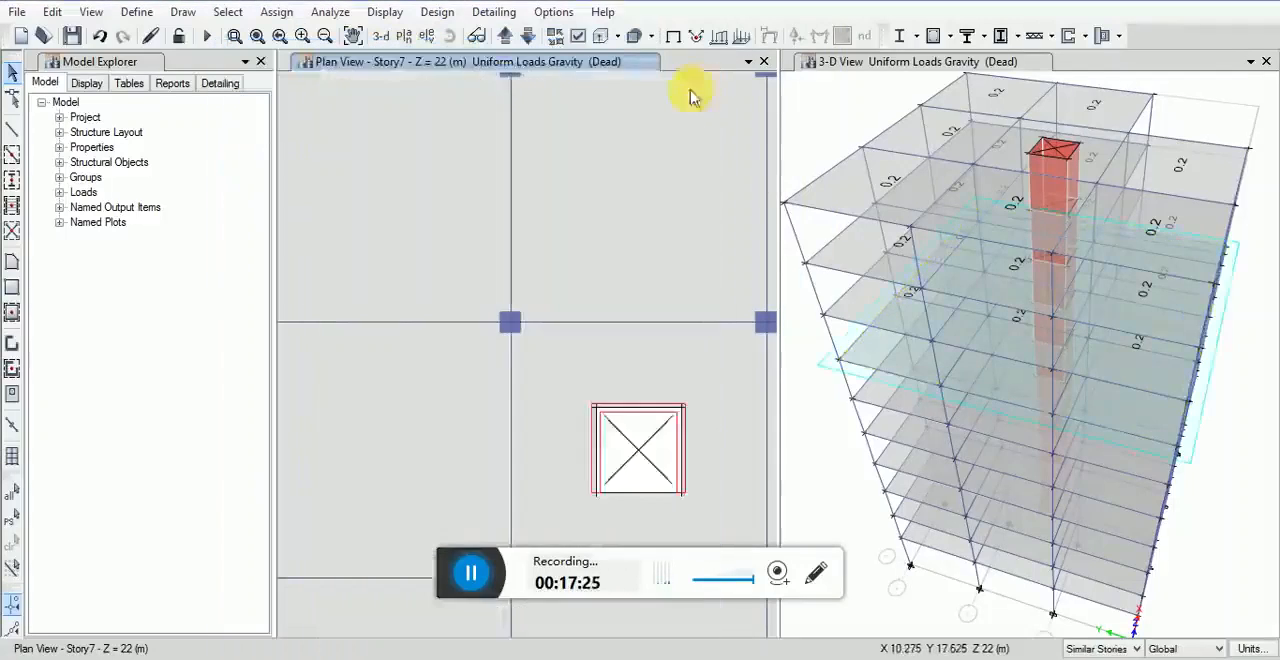
scroll(624, 200, "down", 6)
scroll(626, 198, "up", 2)
middle_click_drag(640, 199, 494, 243)
scroll(468, 240, "up", 2)
Step: Return the plan view to the Story10 level and set the story scope to All Stories
left_click(91, 11)
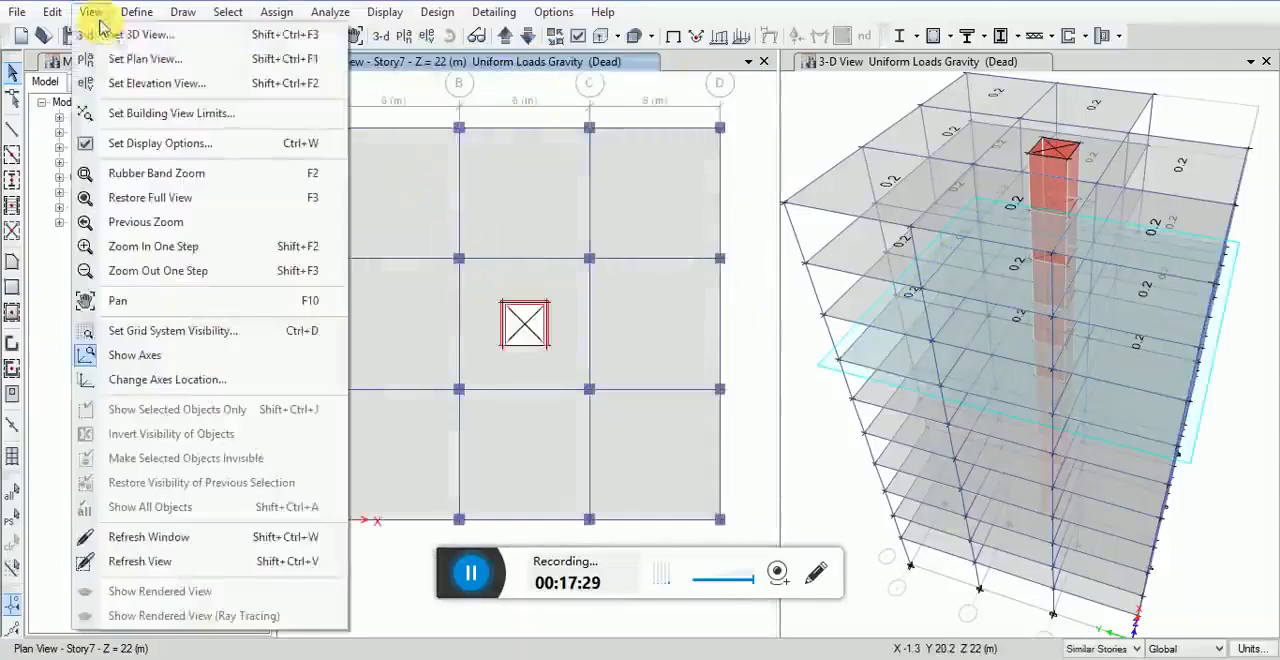
left_click(130, 60)
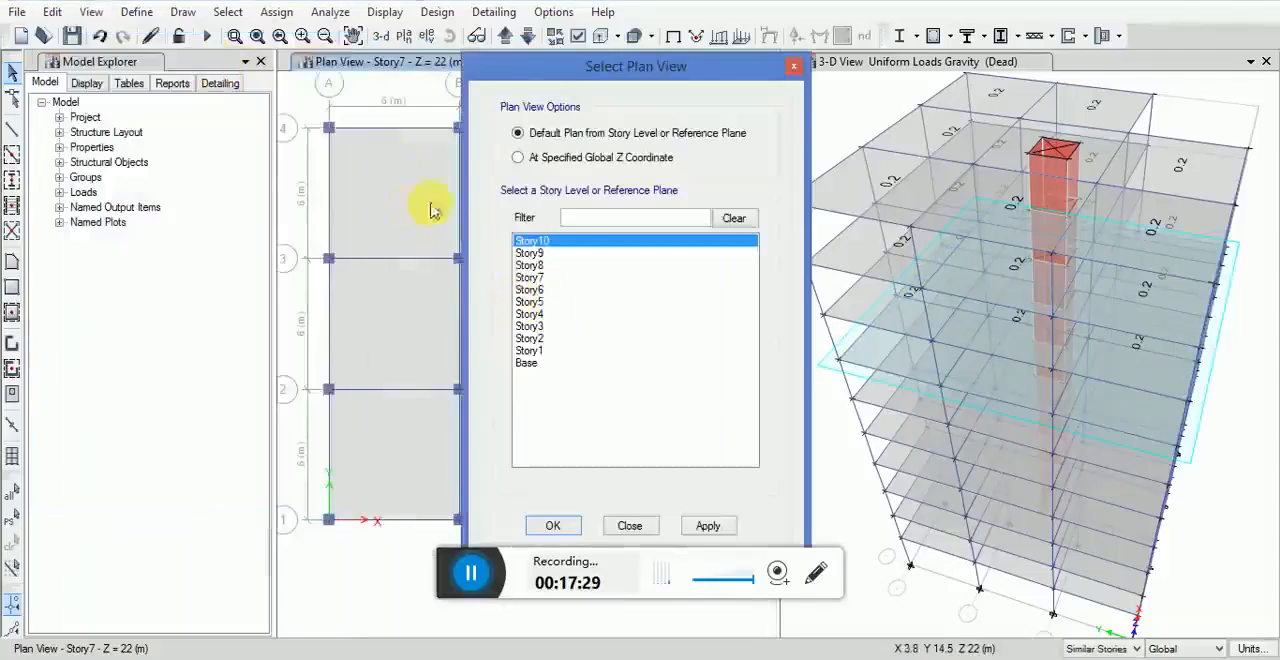
left_click(710, 526)
left_click(556, 526)
middle_click_drag(624, 359, 612, 294)
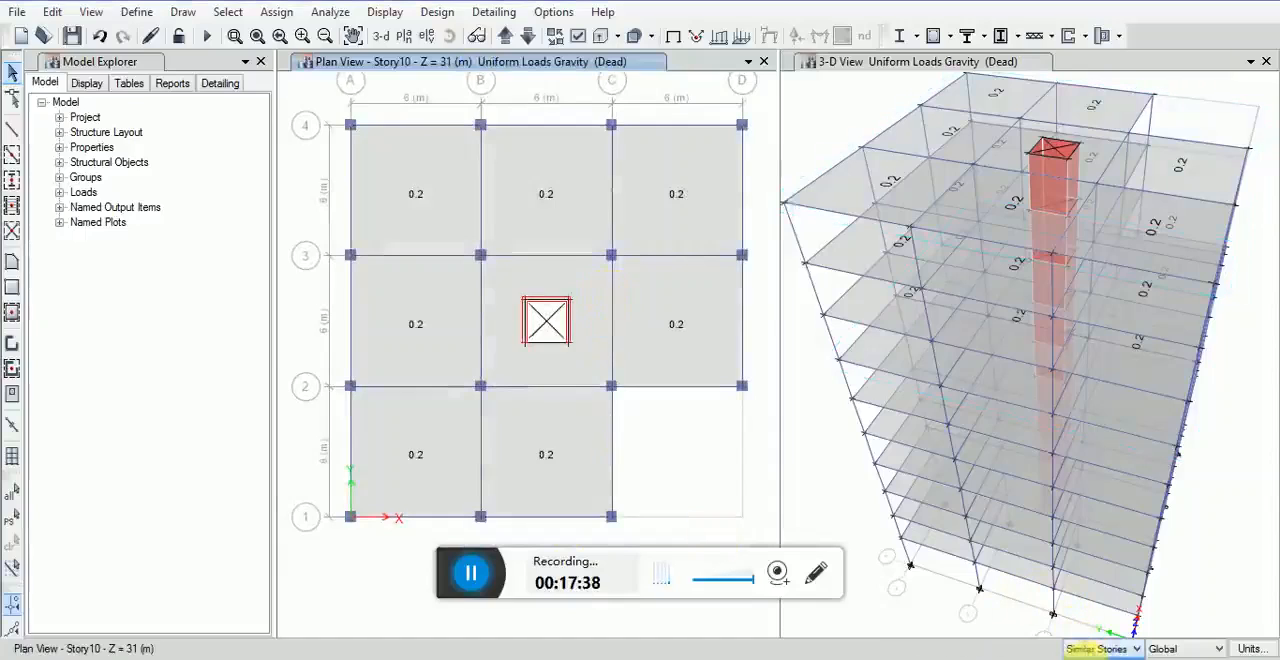
left_click(1087, 659)
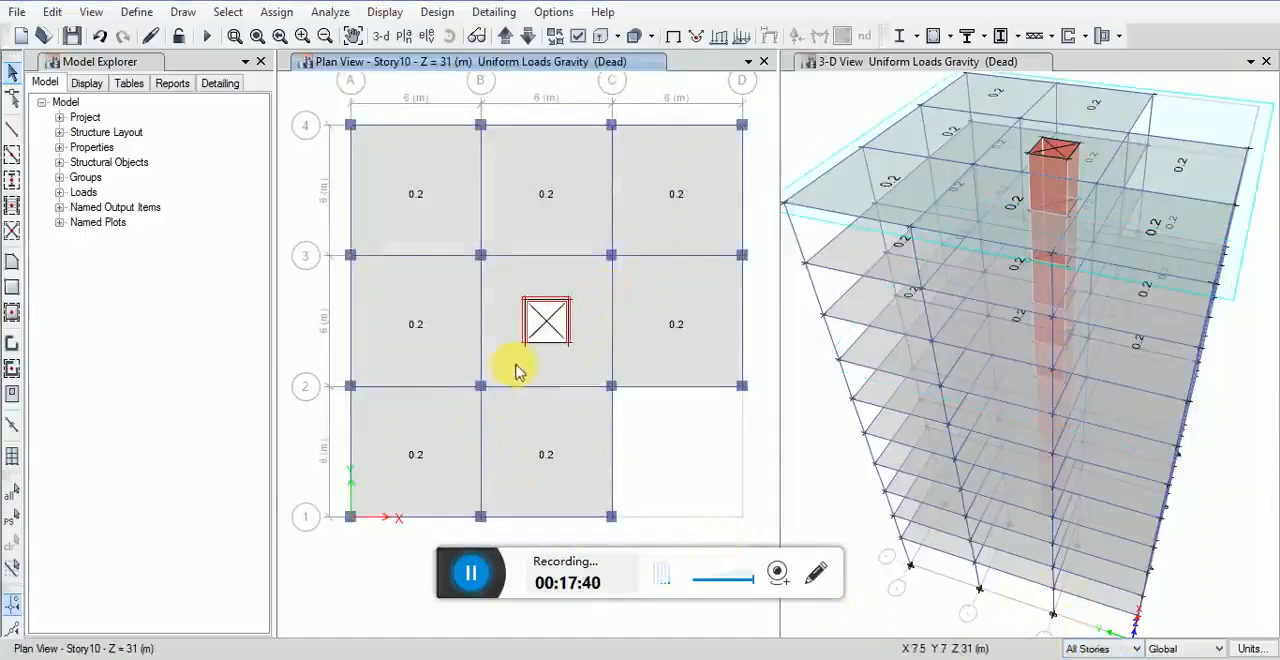
Step: Select all beam objects in the building by object type
left_click(230, 12)
mouse_move(256, 35)
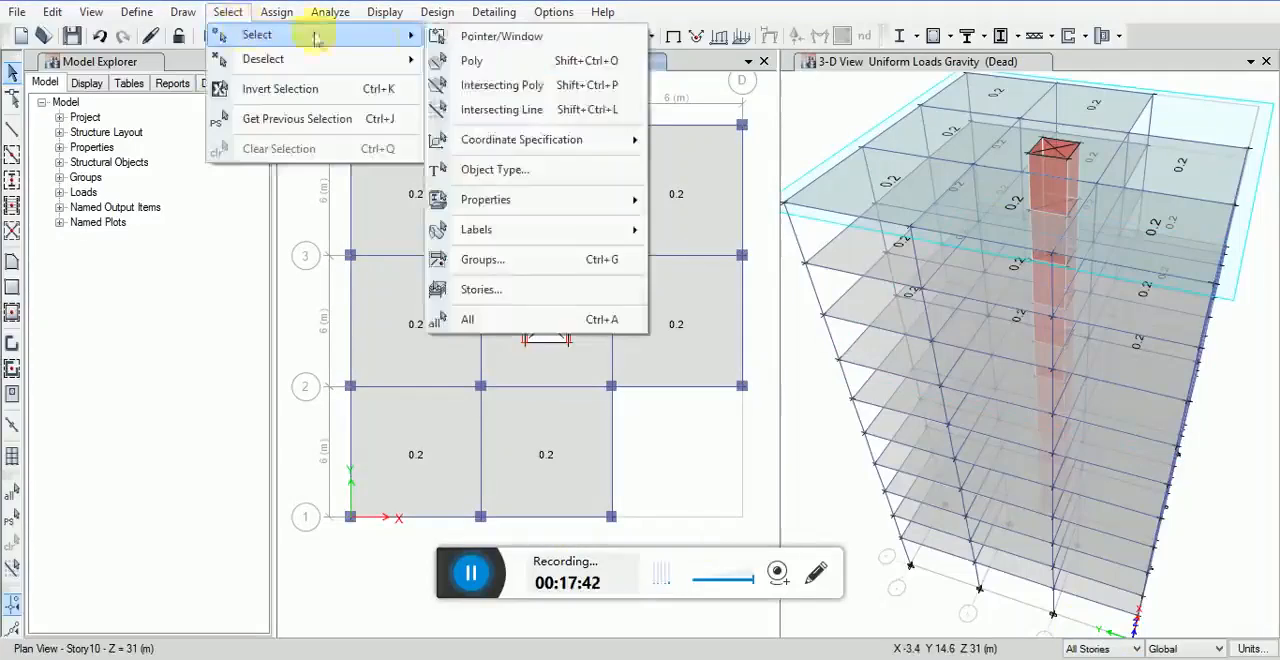
left_click(490, 169)
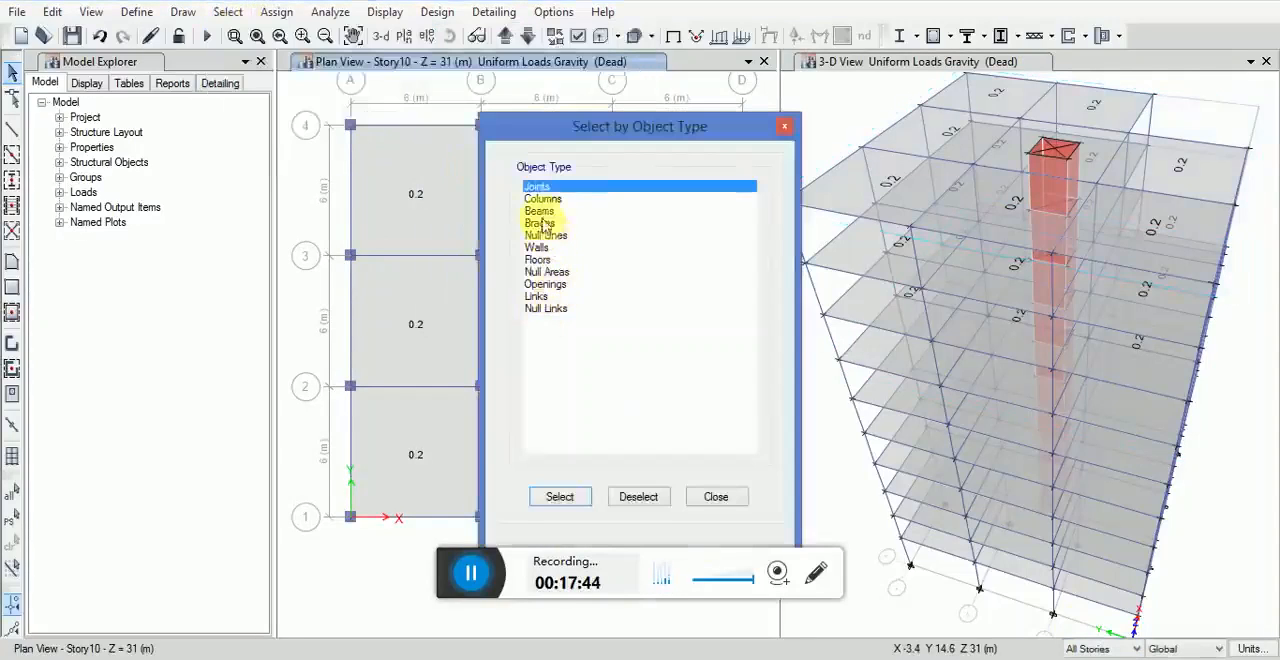
left_click(539, 211)
left_click(556, 497)
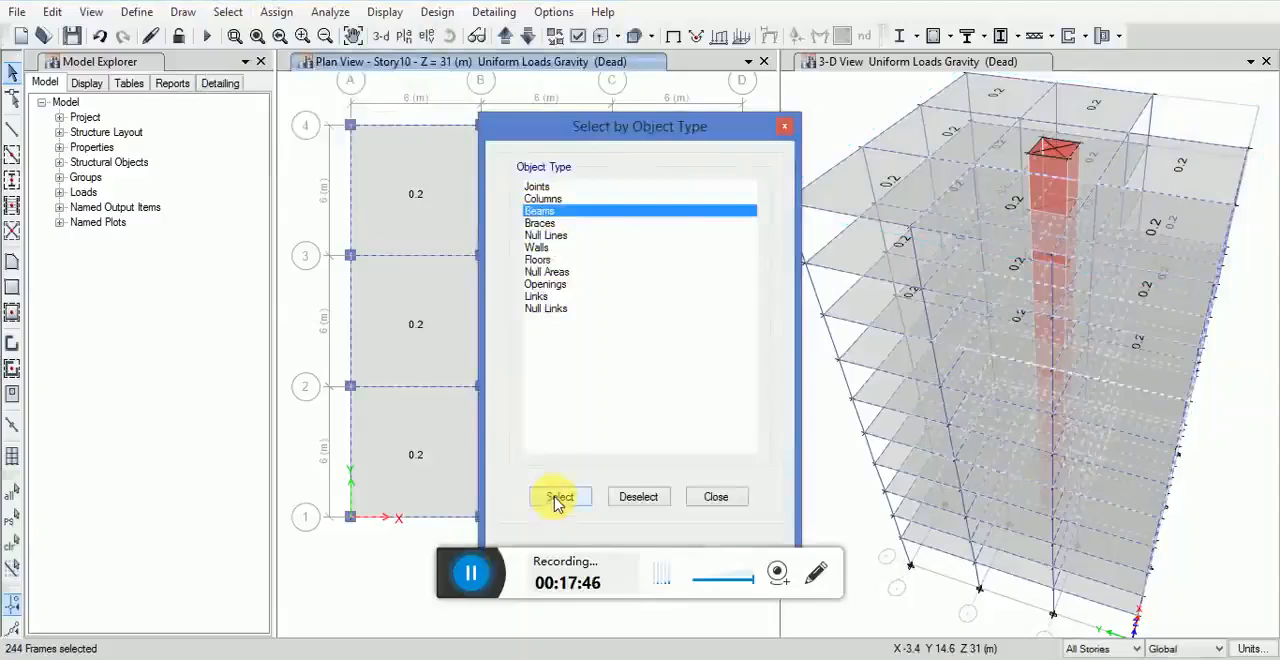
left_click(715, 497)
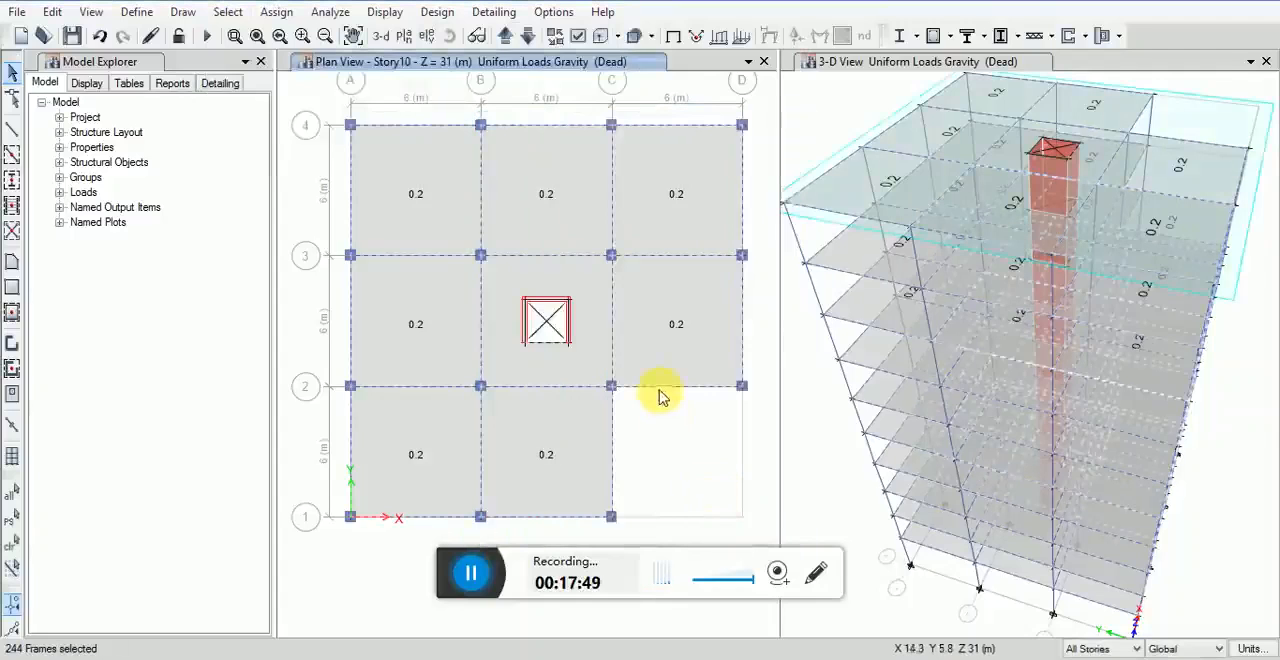
Step: Assign a uniform distributed gravity load of 0.5 tonf/m in the Dead pattern to the selected beams, replacing existing loads
left_click(274, 14)
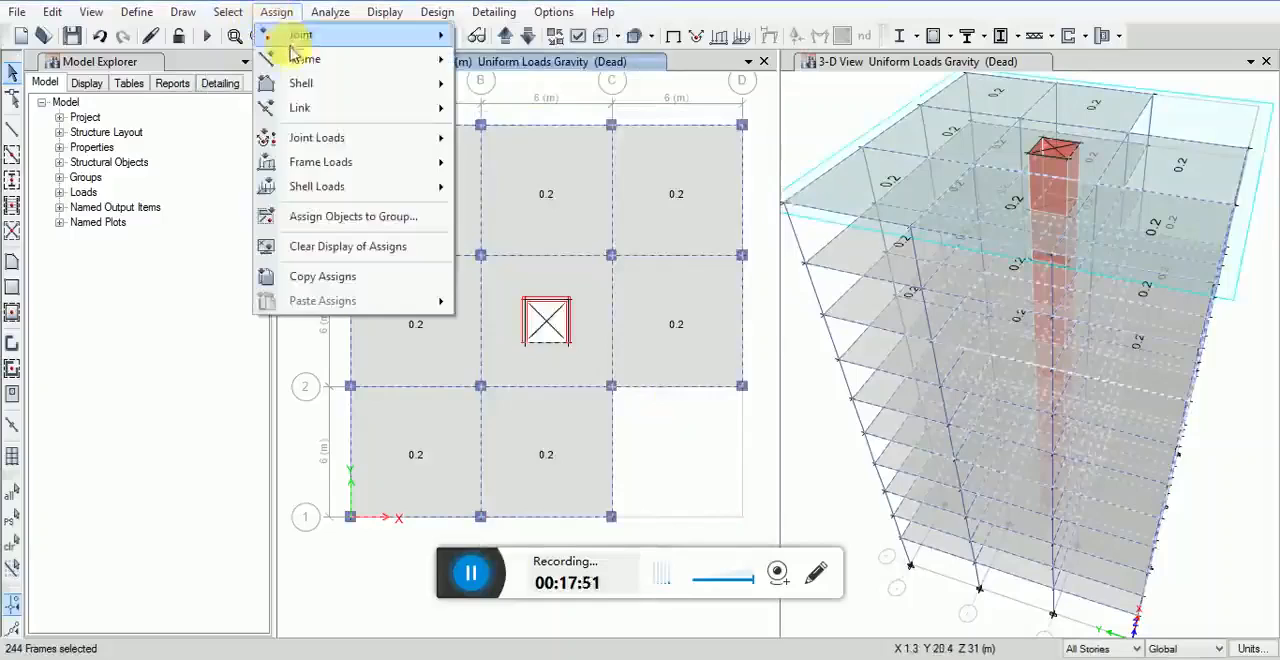
mouse_move(450, 59)
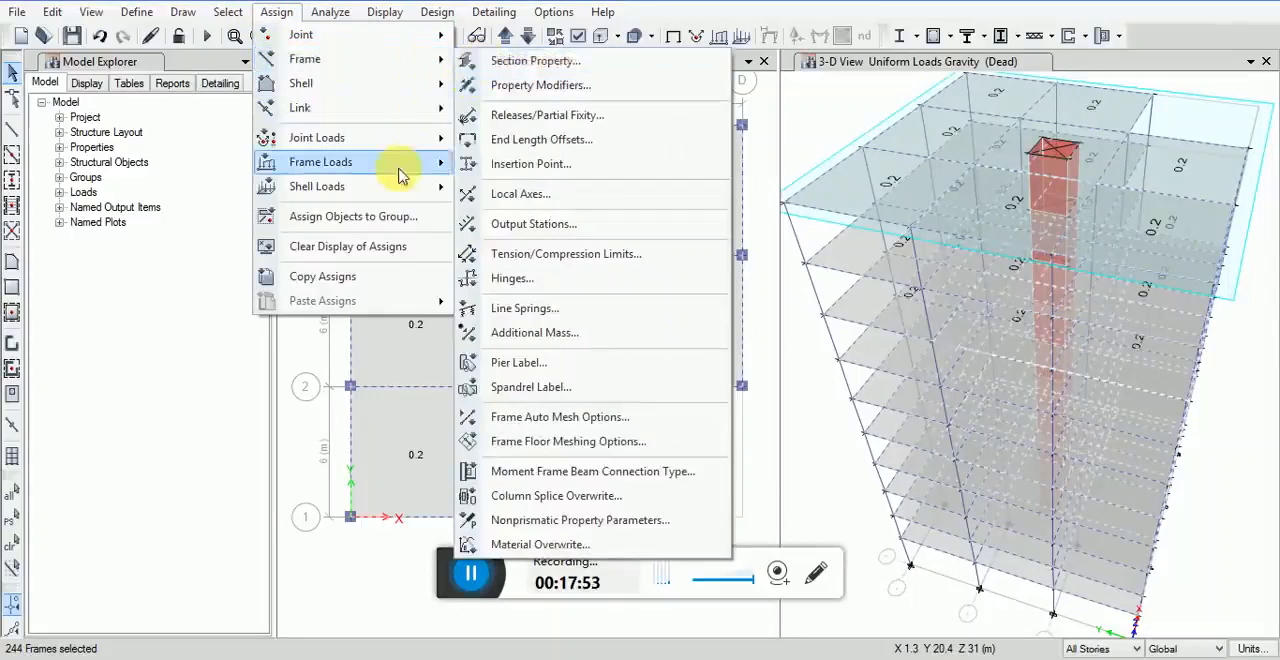
mouse_move(420, 162)
left_click(525, 186)
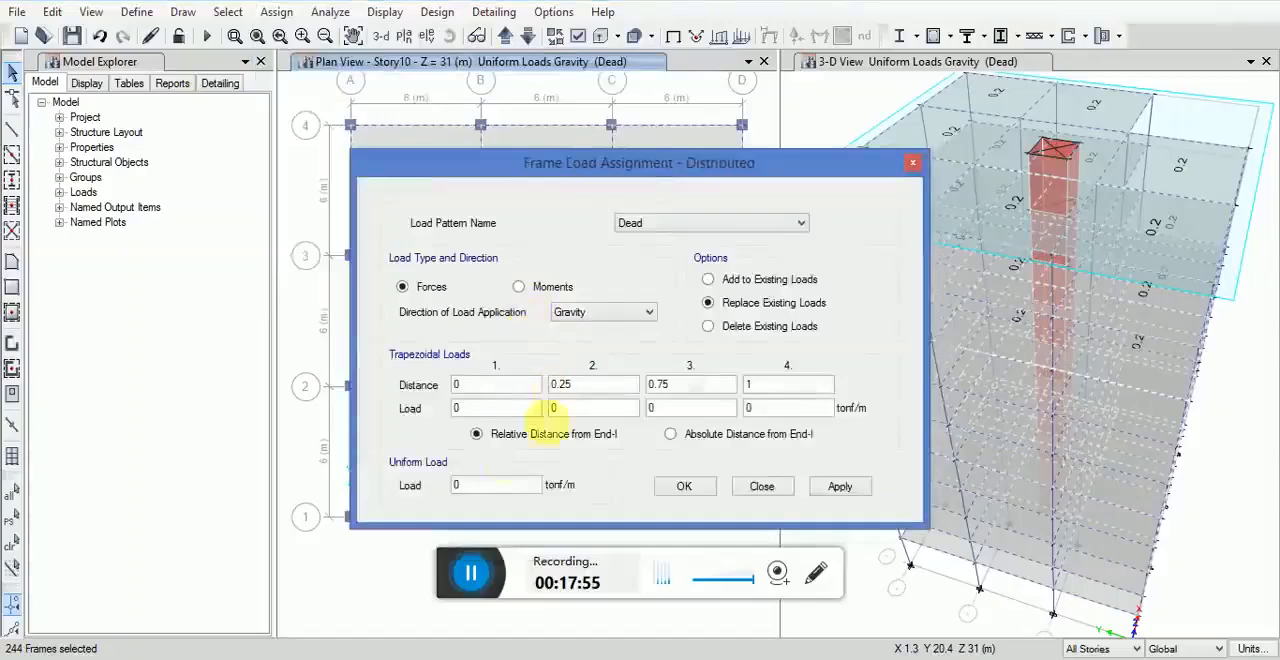
type(".5")
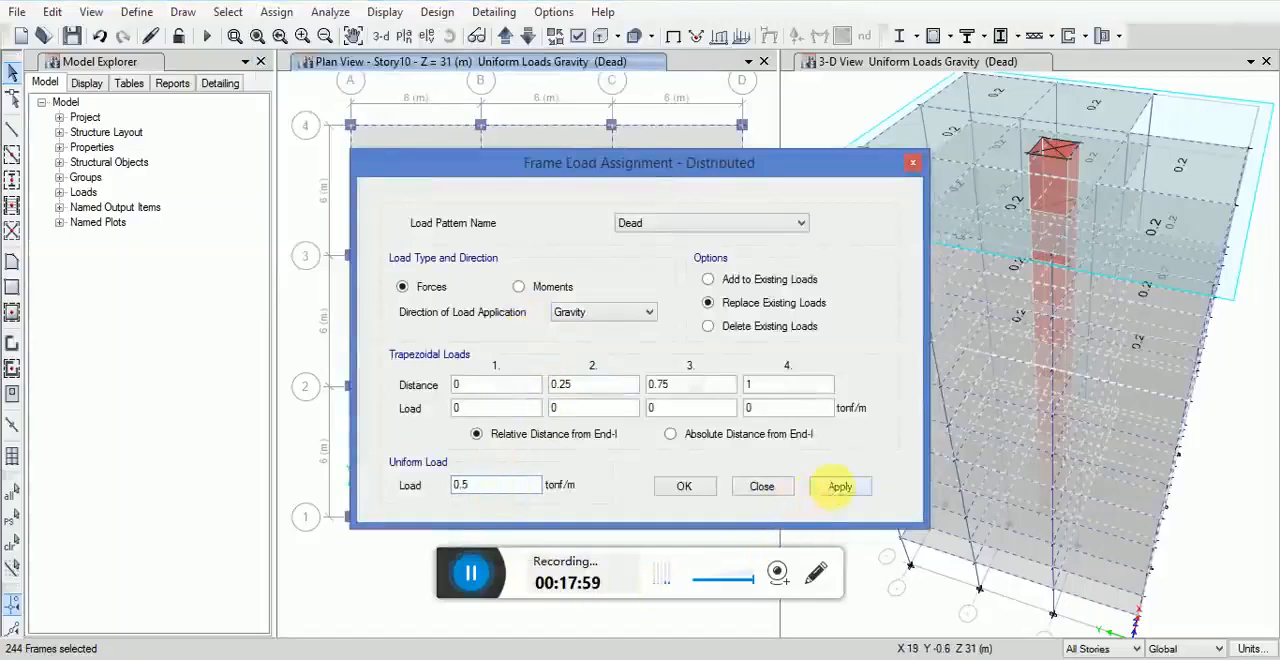
left_click(836, 488)
left_click(684, 486)
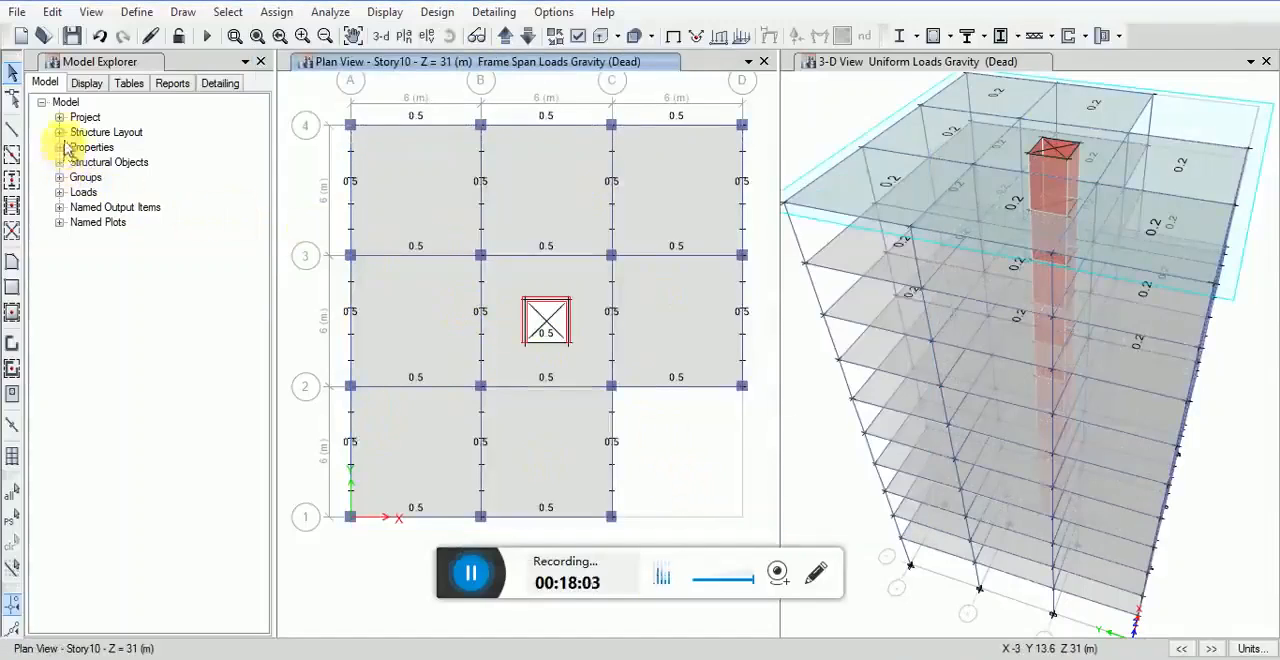
Step: Compare the frame load and shell load assignments in the 3-D view, ending with the shell loads displayed
left_click(86, 83)
double_click(76, 132)
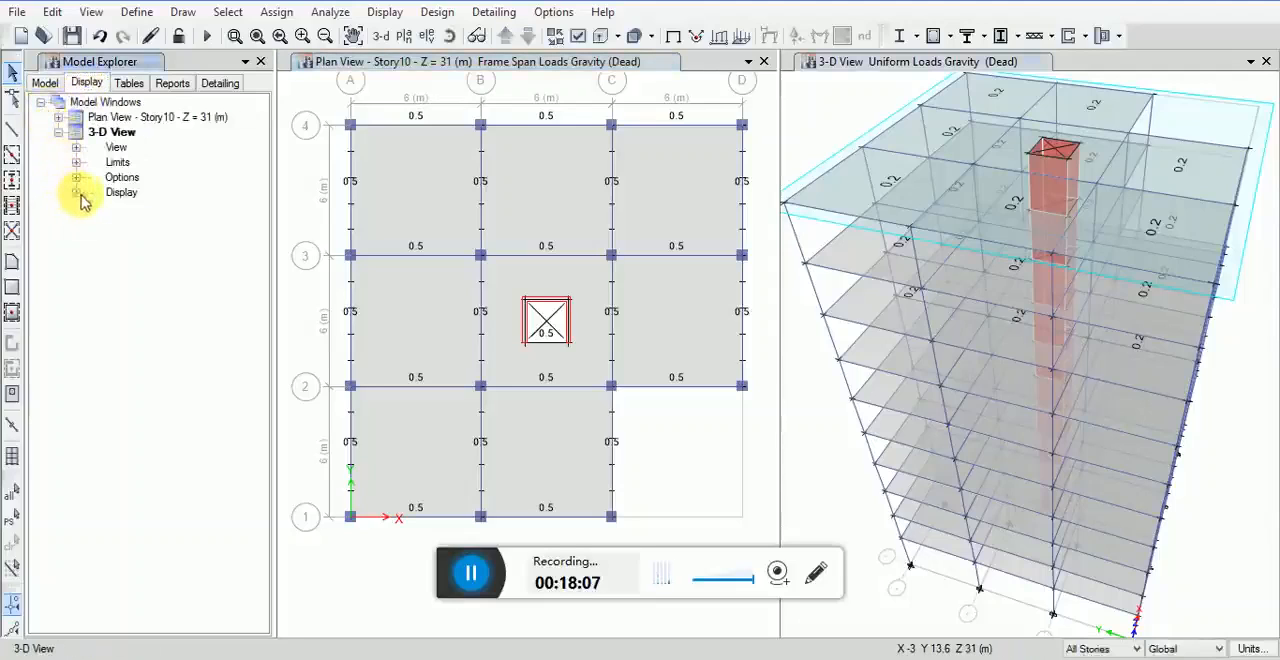
left_click(77, 192)
left_click(112, 238)
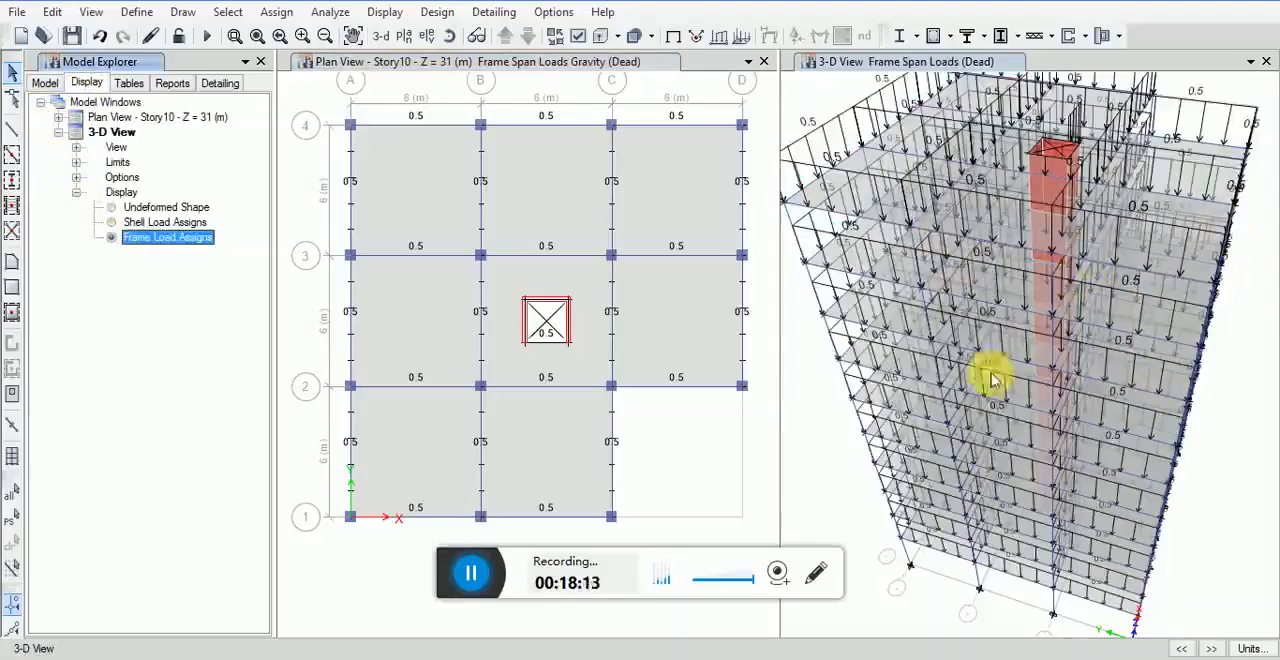
left_click(116, 224)
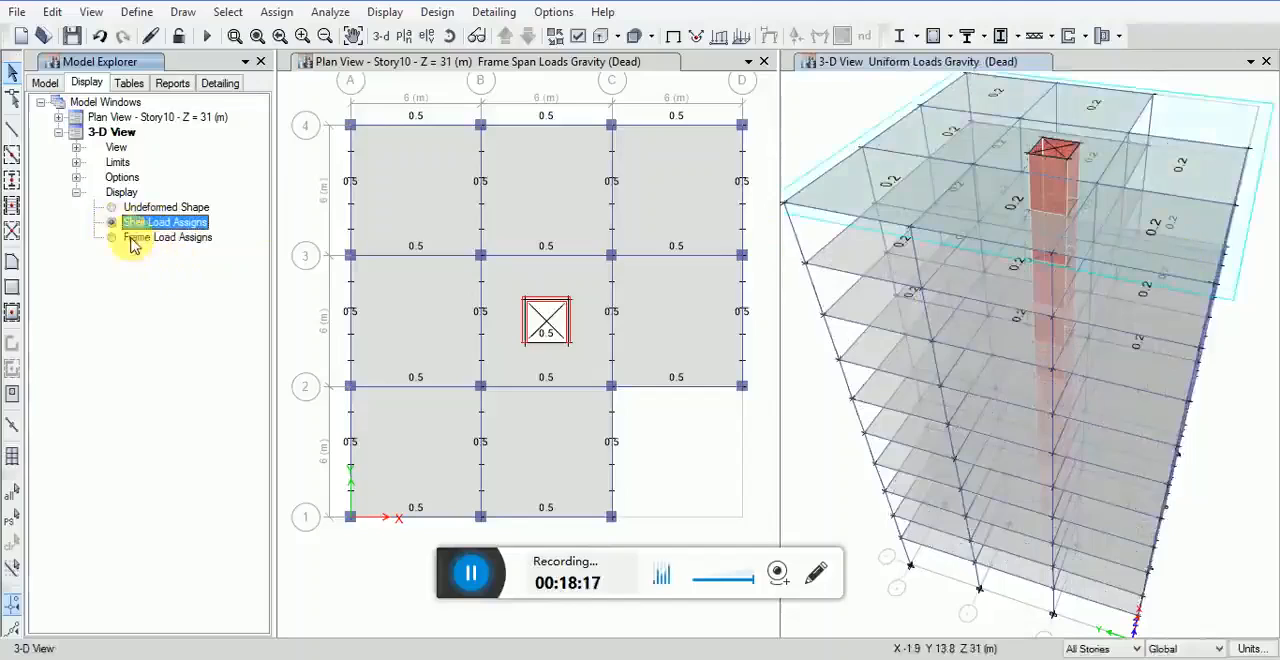
left_click(130, 238)
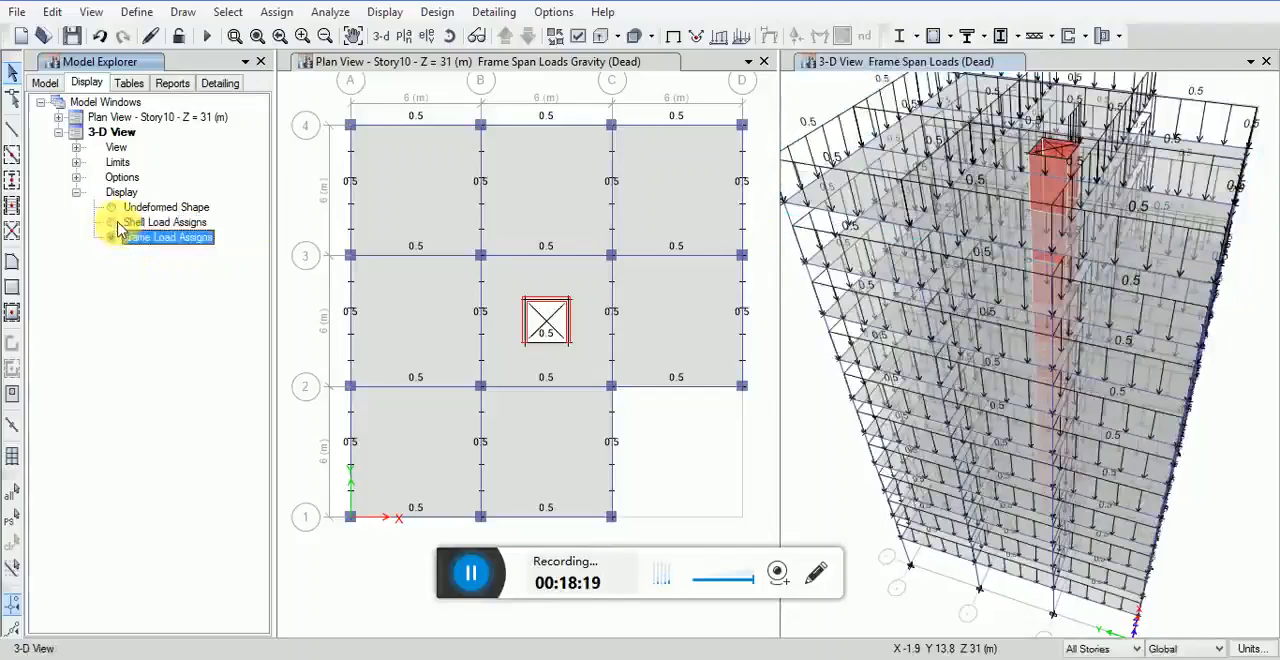
left_click(120, 222)
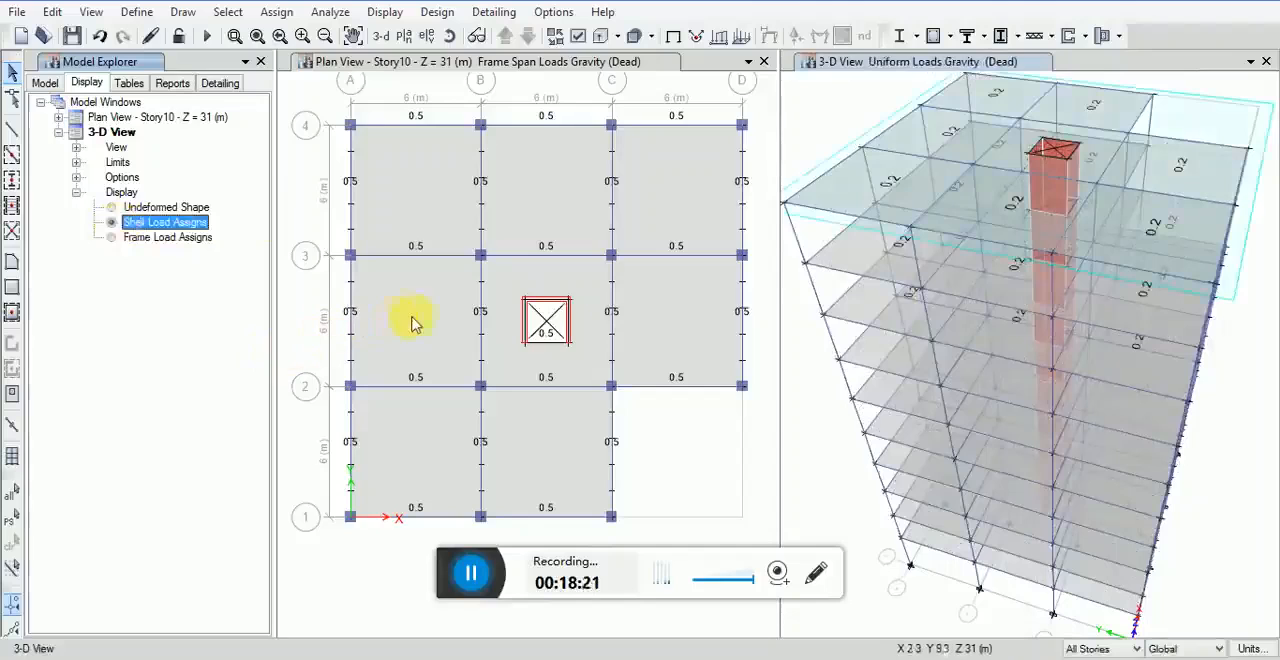
Step: Change the Live load pattern's type to Reducible Live
left_click(137, 11)
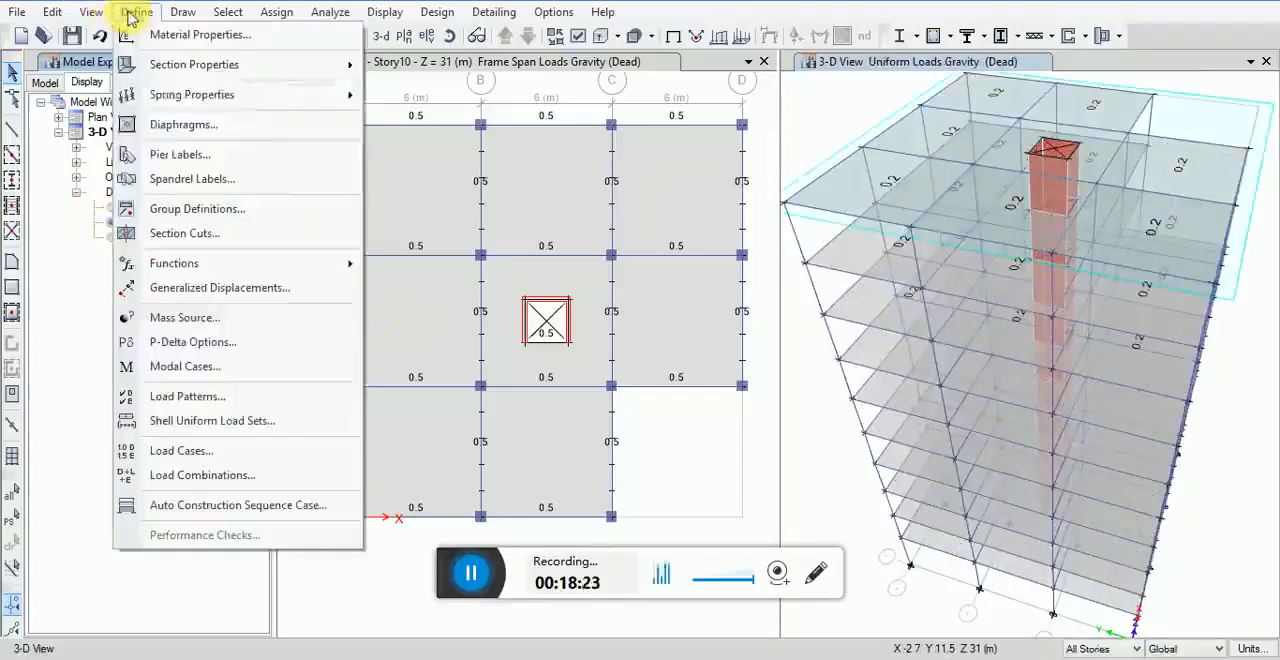
left_click(176, 398)
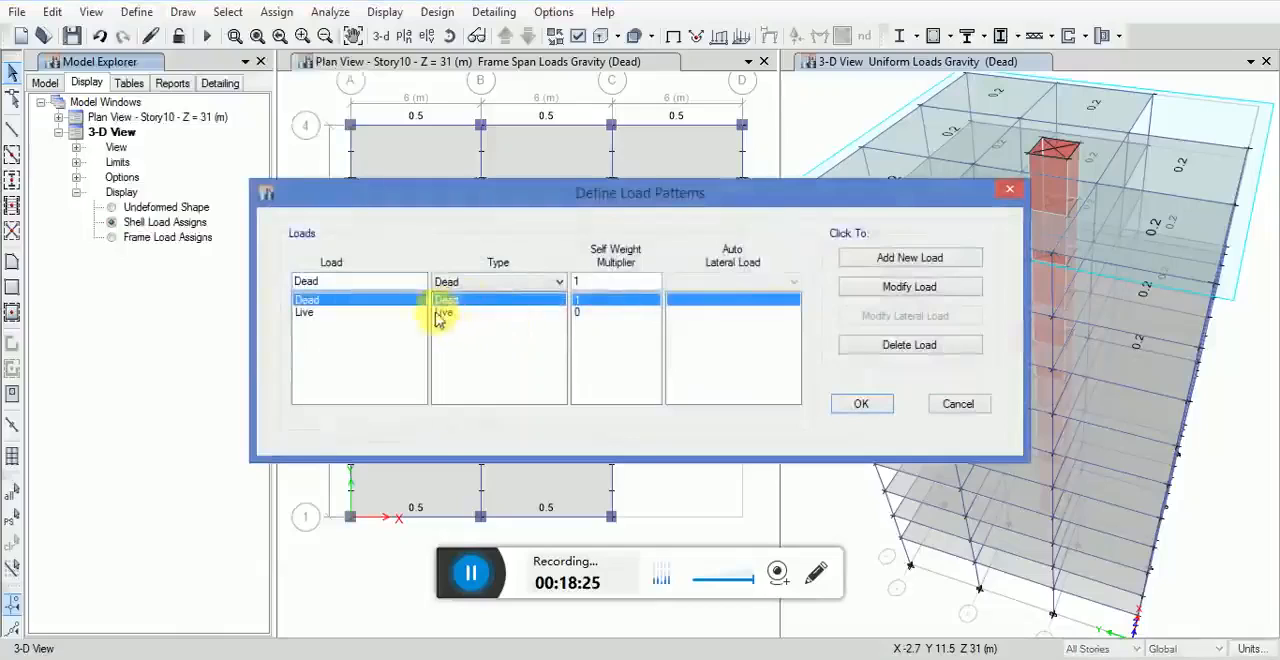
left_click(349, 312)
left_click(462, 282)
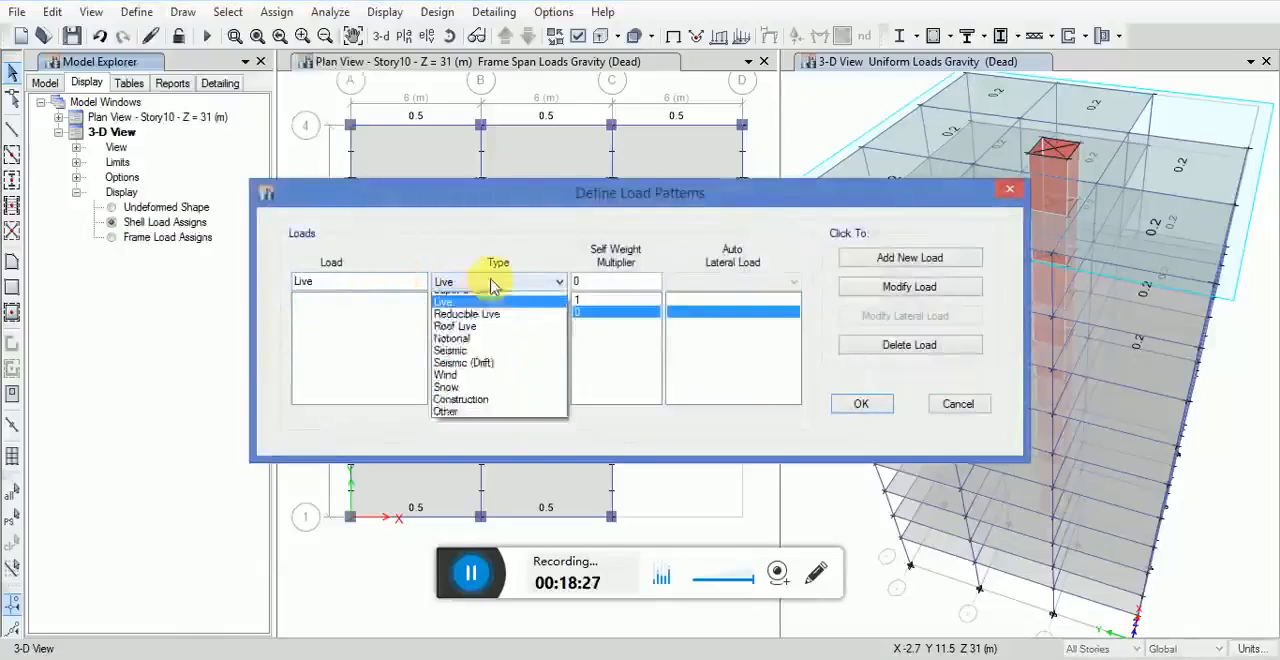
left_click(455, 333)
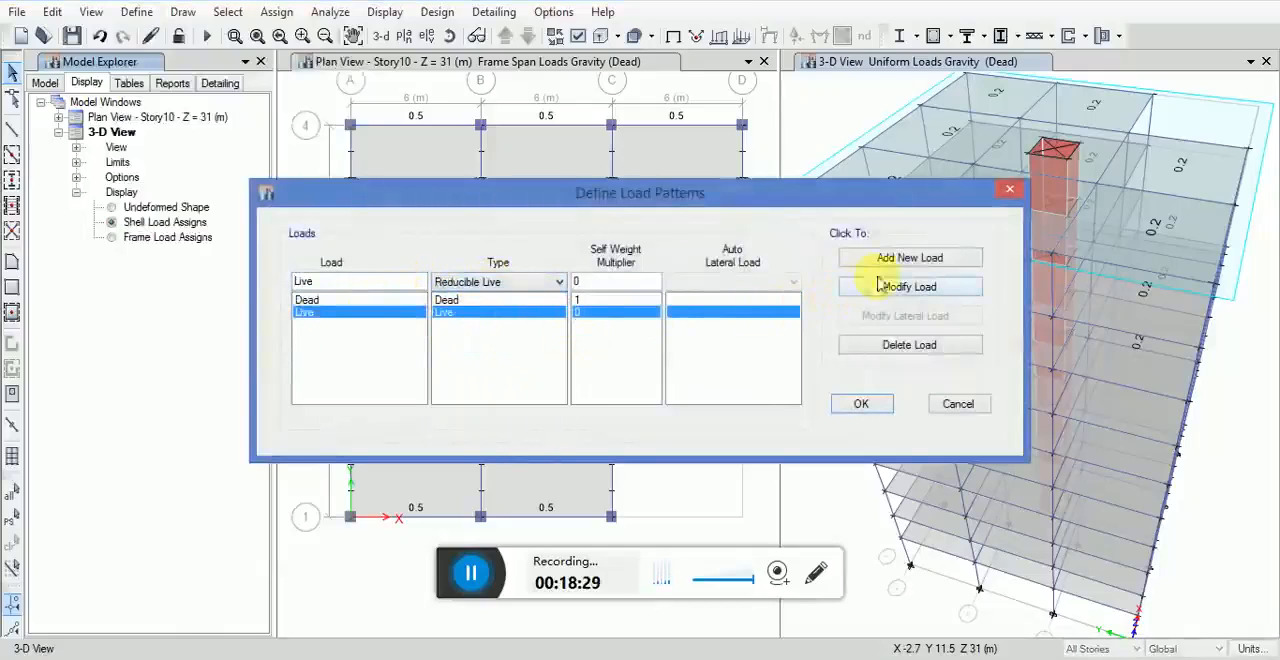
left_click(860, 404)
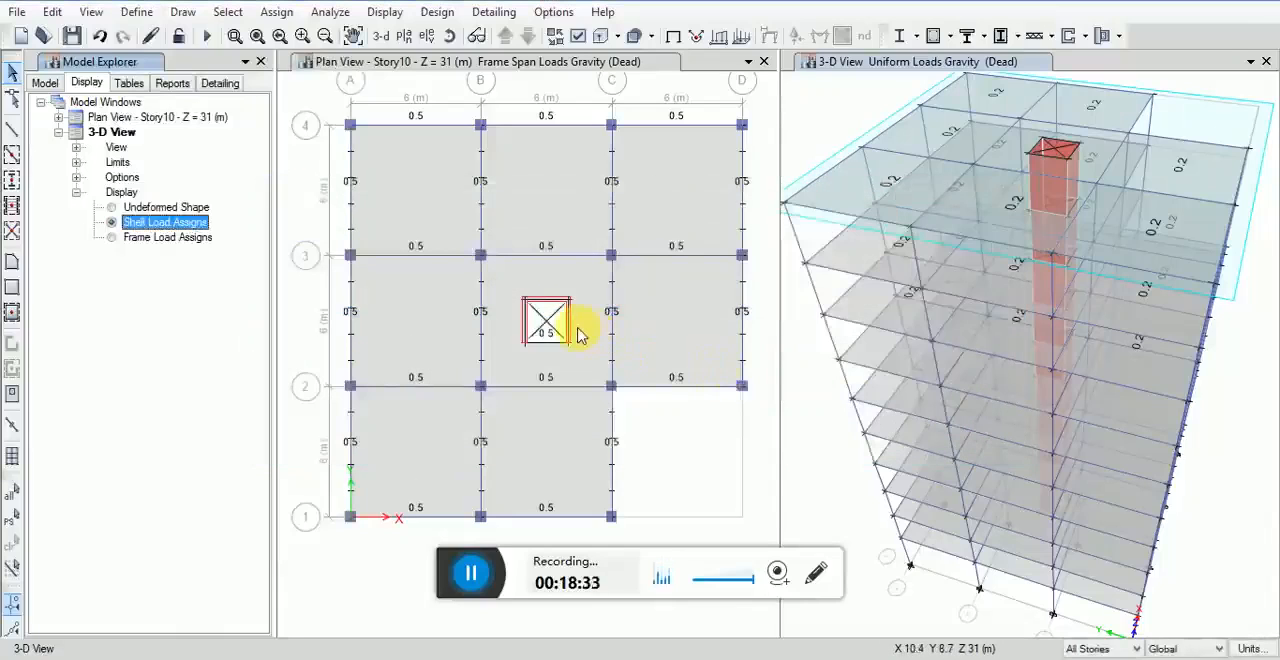
Step: Set the live load reduction method to tributary area based on the UBC97 design code
left_click(437, 12)
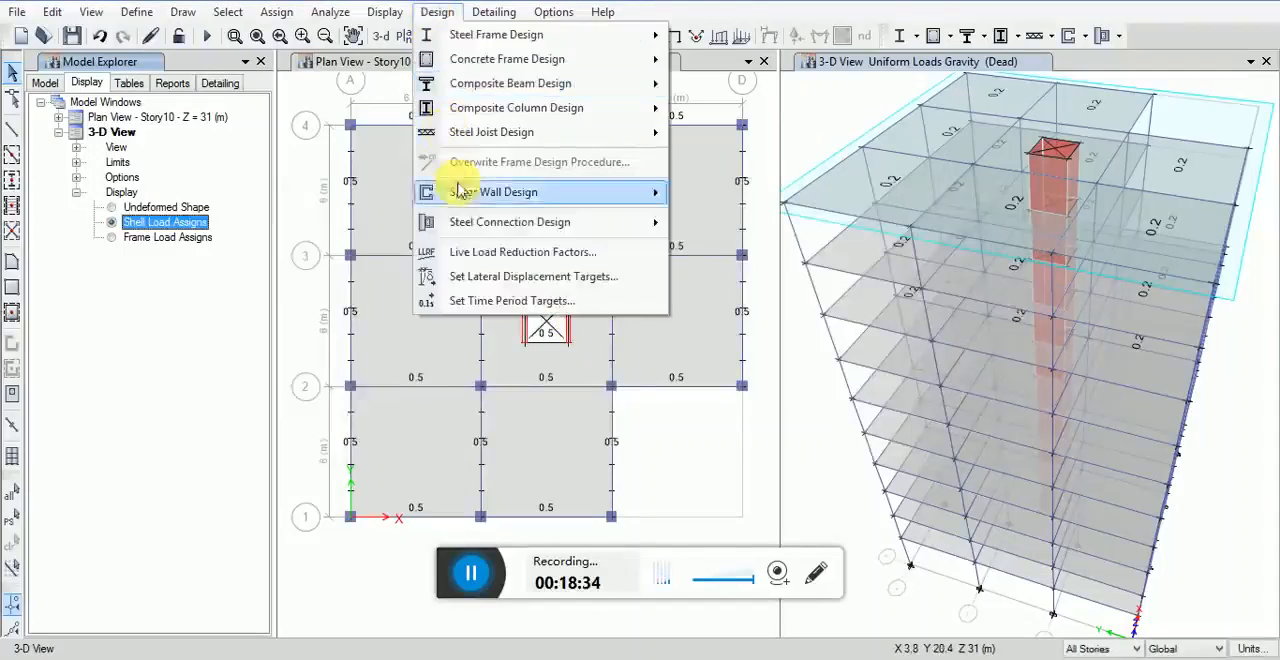
left_click(476, 257)
left_click(470, 271)
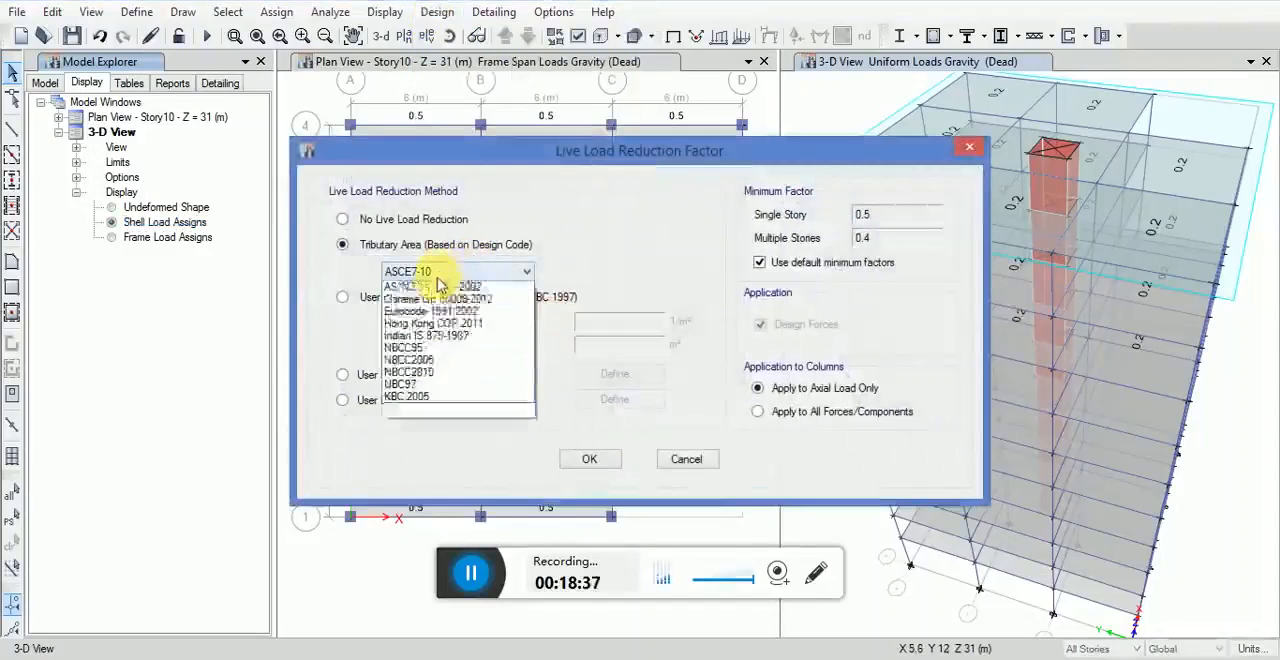
left_click(405, 422)
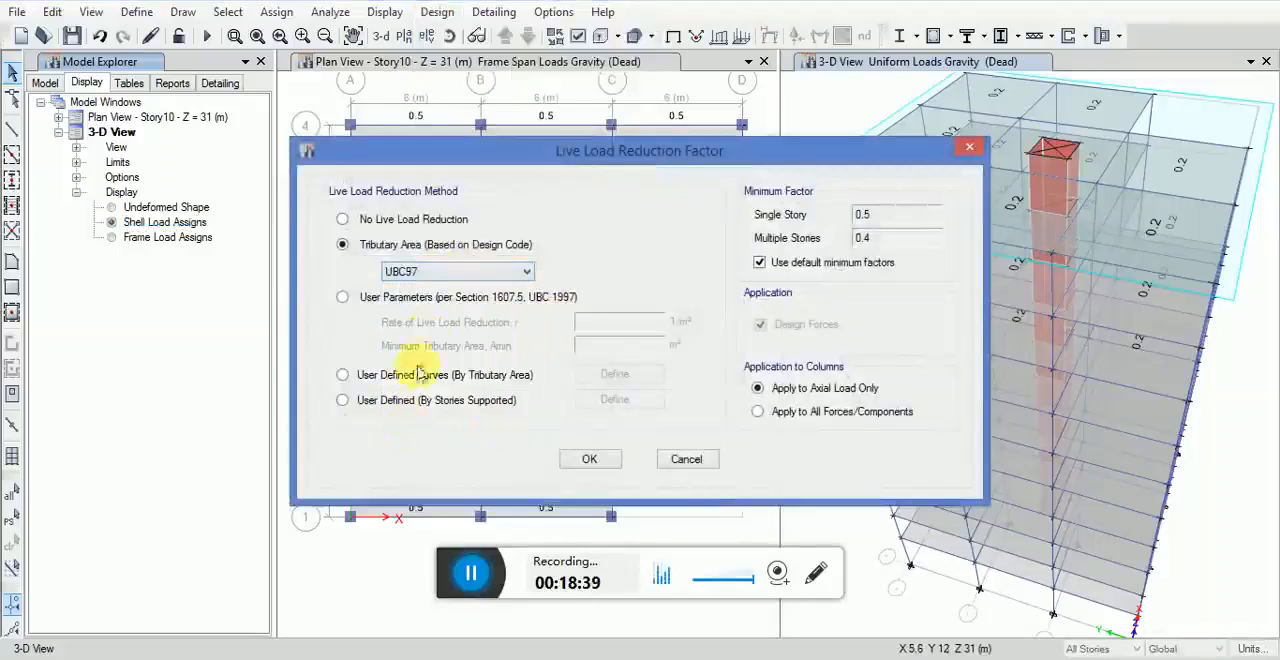
left_click(598, 457)
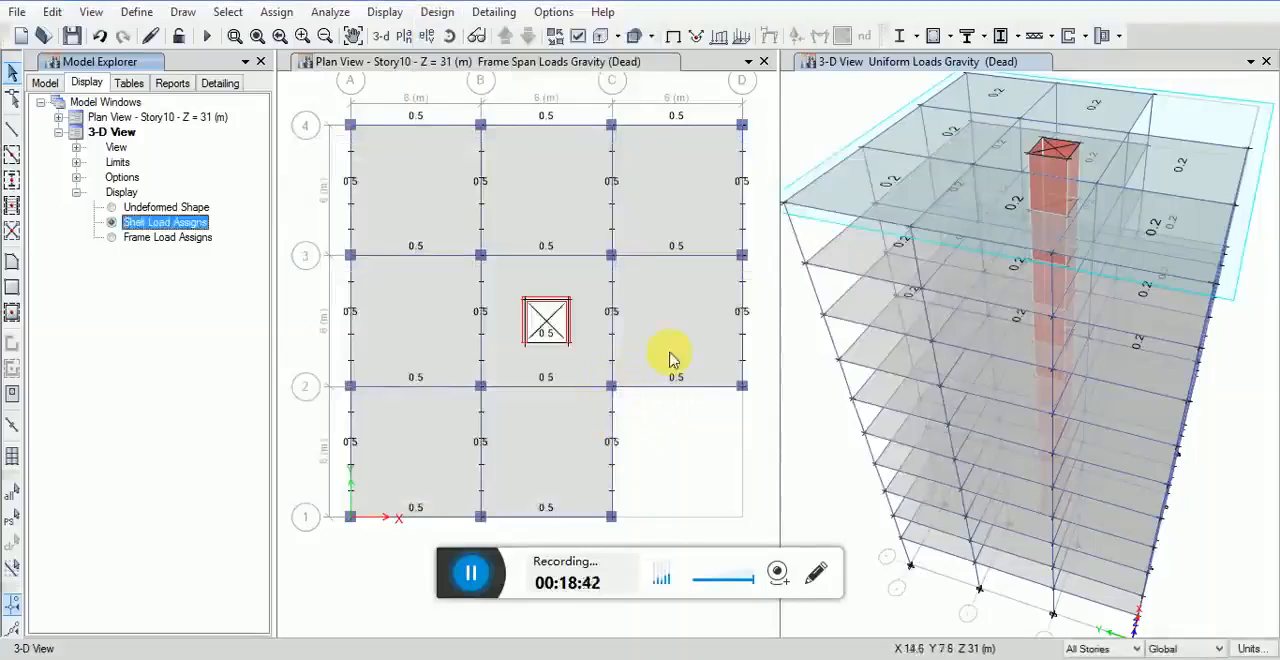
Step: Select all floor objects in the building by object type
left_click(228, 12)
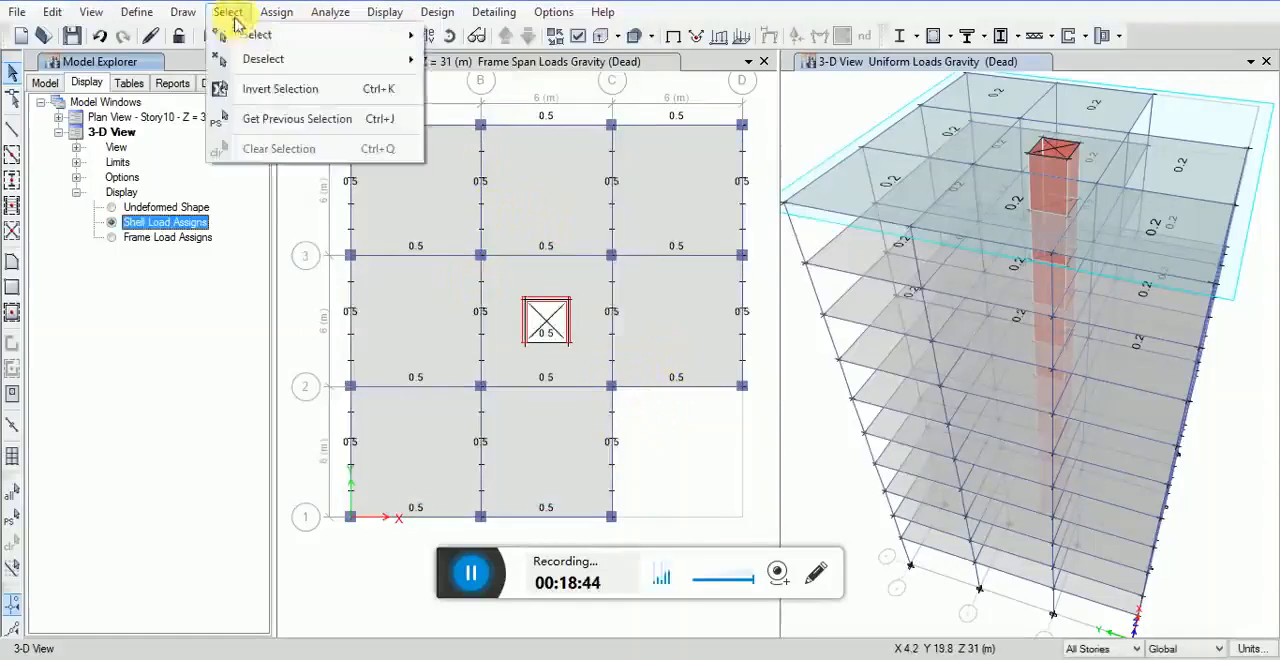
mouse_move(252, 33)
left_click(510, 168)
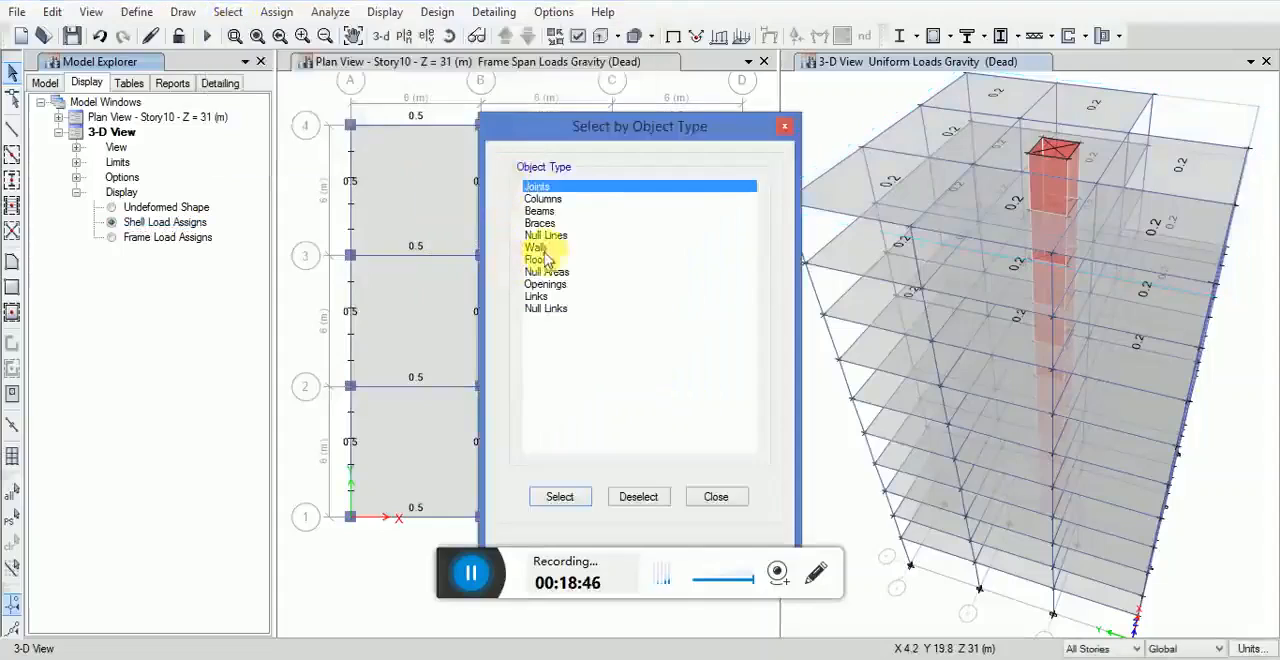
left_click(538, 260)
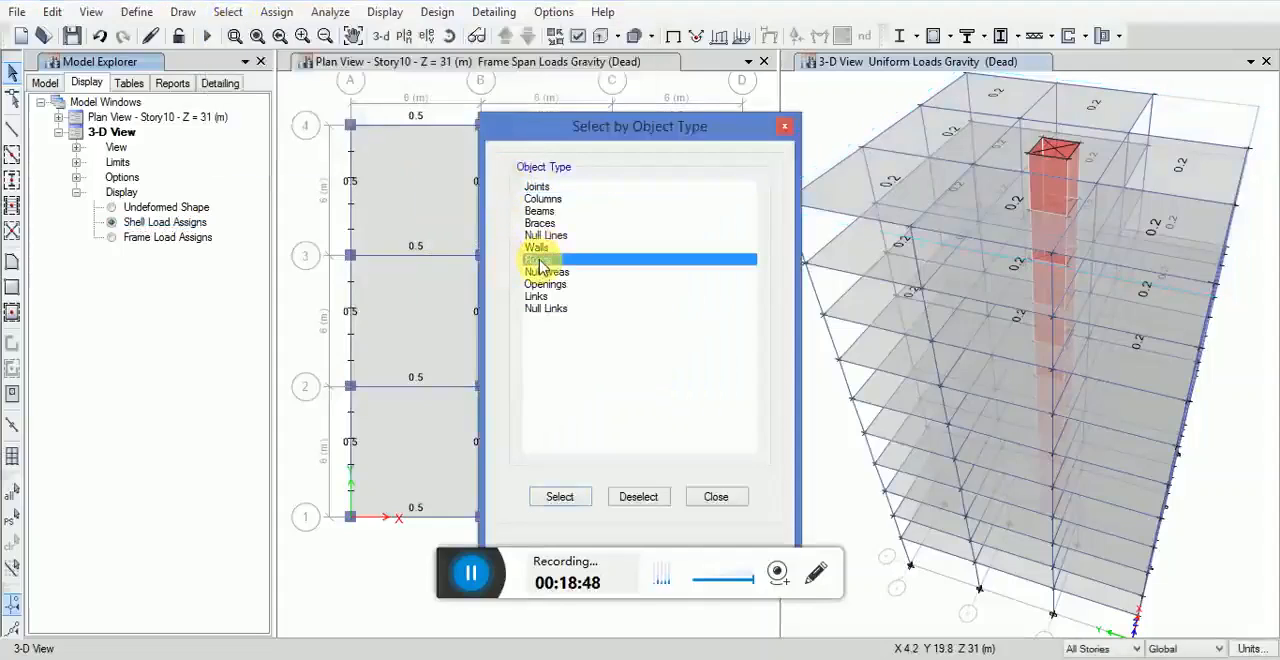
left_click(560, 497)
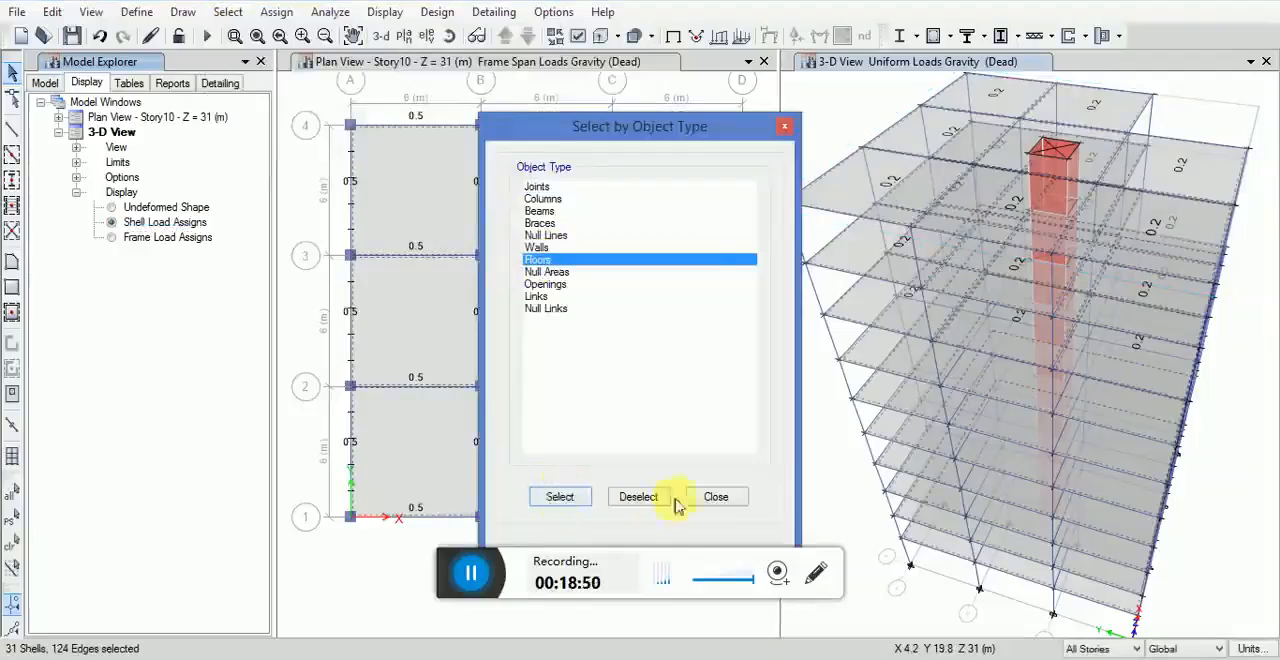
left_click(716, 497)
Step: Assign a uniform gravity shell load of 0.25 tonf/m² in the Live pattern to the selected floors, replacing existing loads
left_click(165, 222)
left_click(330, 12)
mouse_move(276, 12)
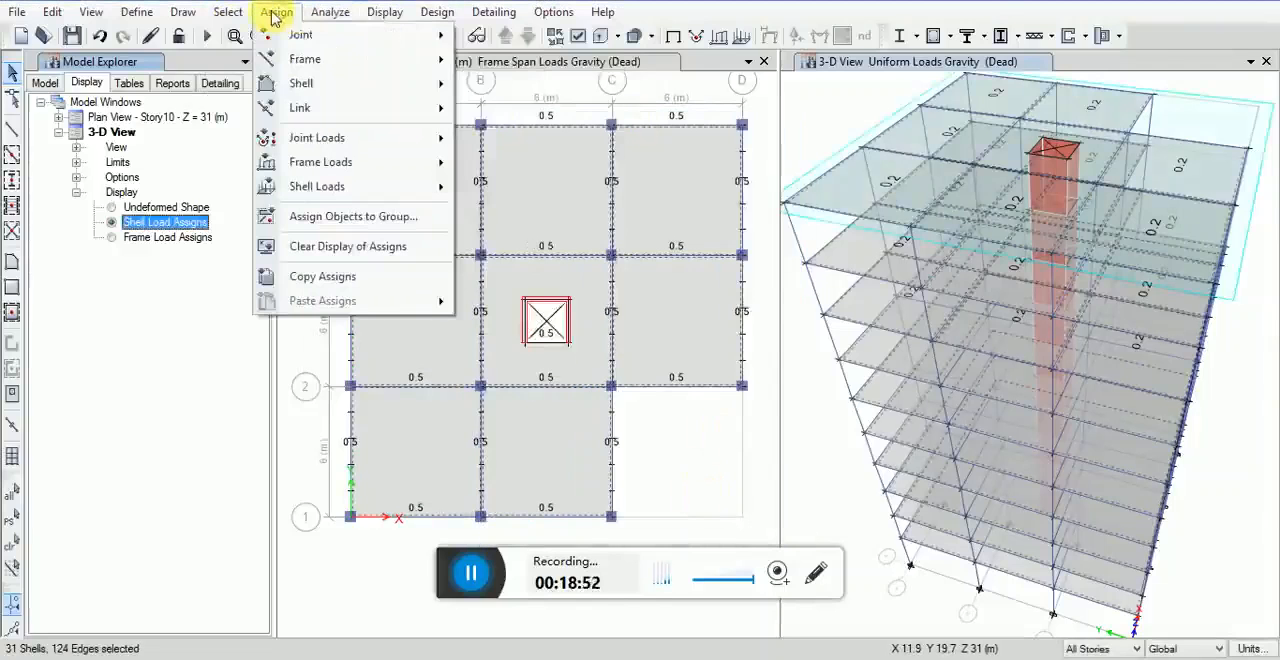
mouse_move(368, 195)
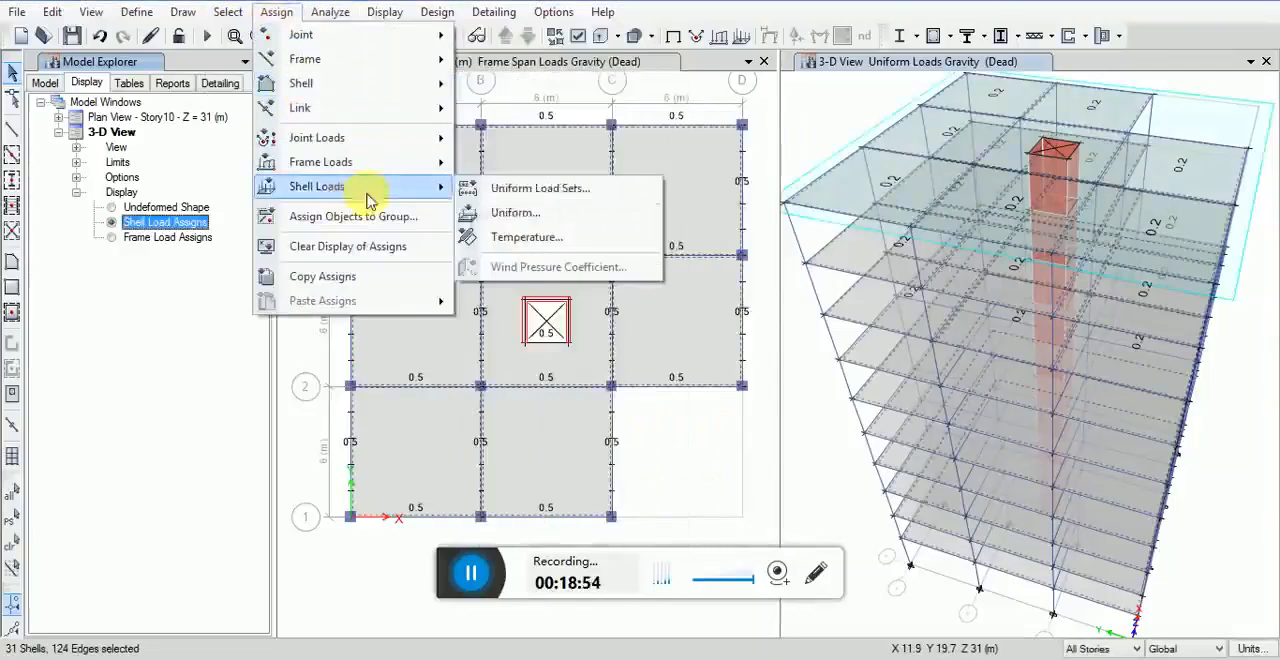
left_click(512, 212)
left_click(700, 277)
left_click(668, 306)
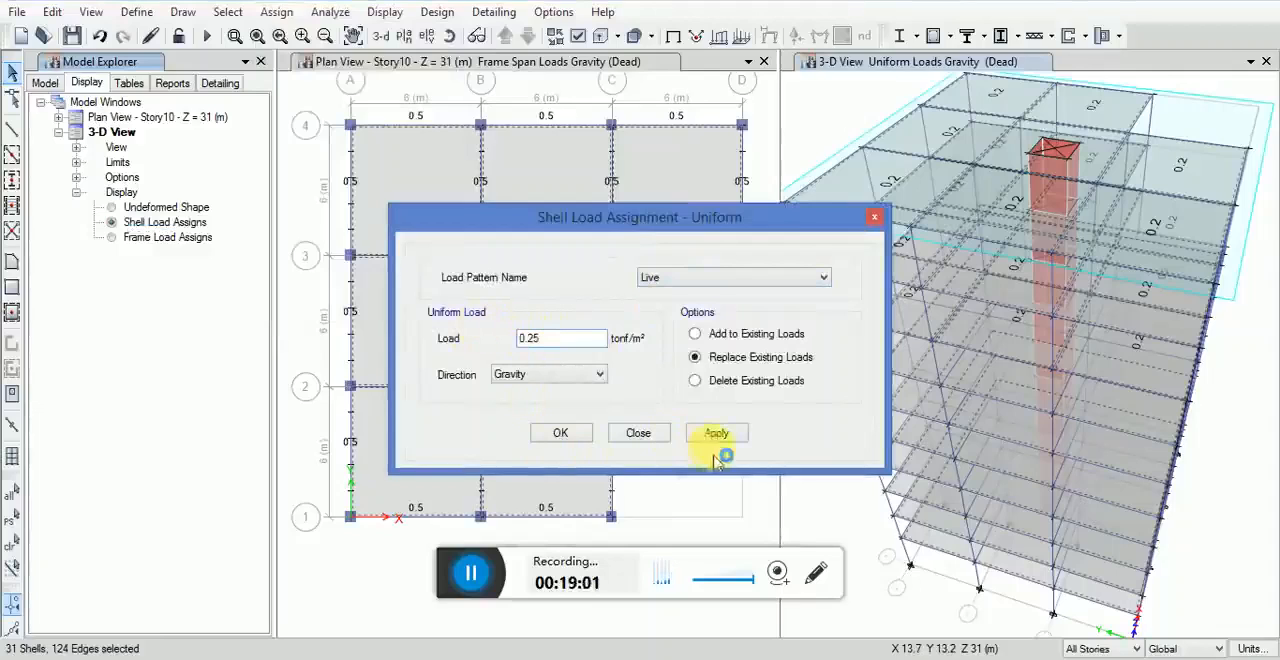
left_click(560, 433)
Step: Check the assignments of the Story10 slab between grids B–C and 3–4, and view the live loads in 3-D
right_click(562, 195)
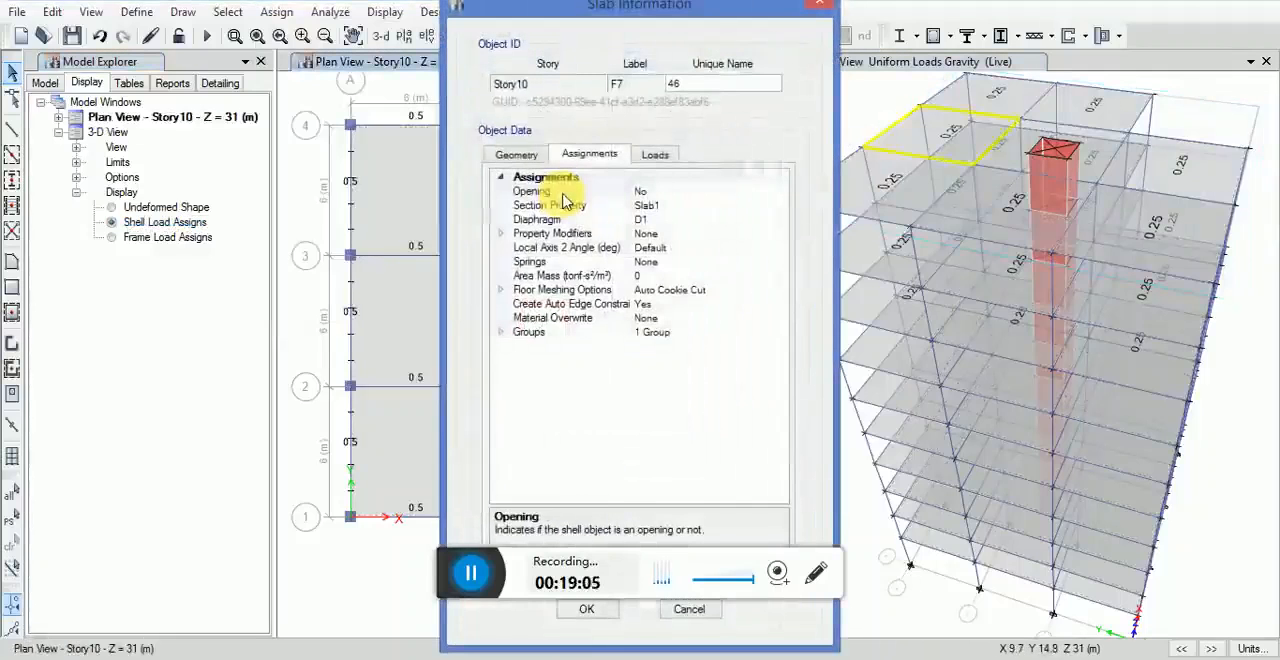
left_click(820, 5)
left_click(893, 303)
middle_click_drag(889, 296, 925, 322)
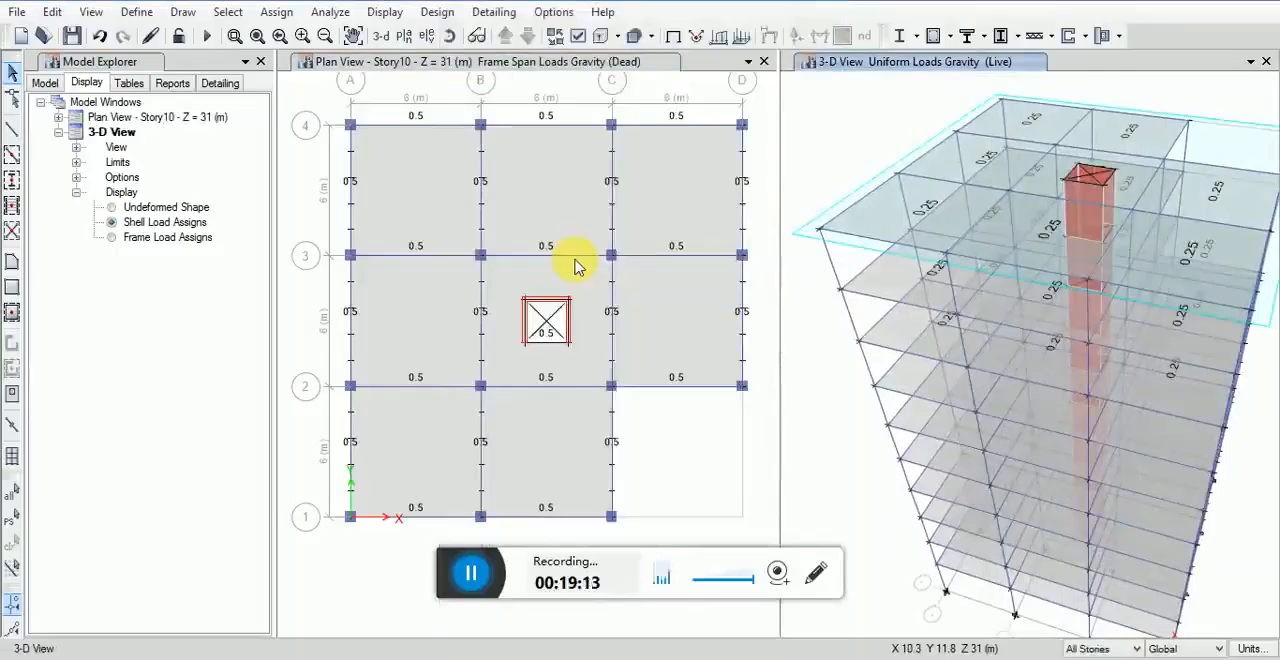
middle_click_drag(575, 298, 587, 324)
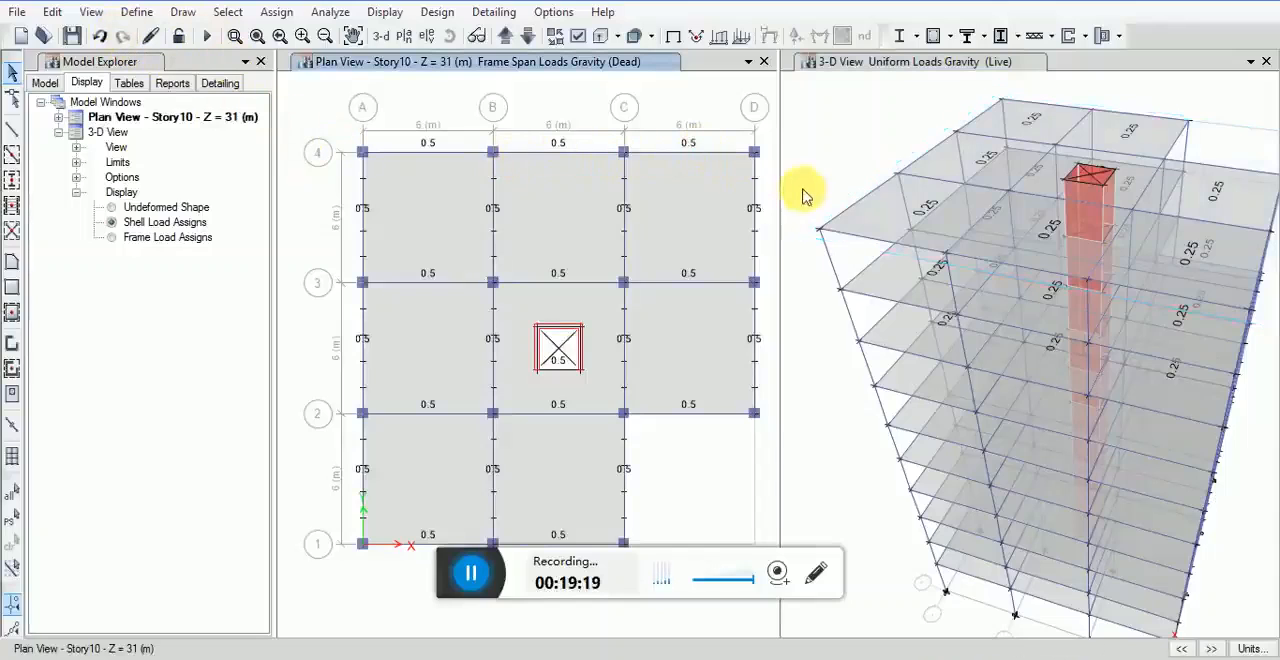
Step: Add a load pattern named WINDX of type Wind with UBC 97 as its auto lateral load
left_click(137, 12)
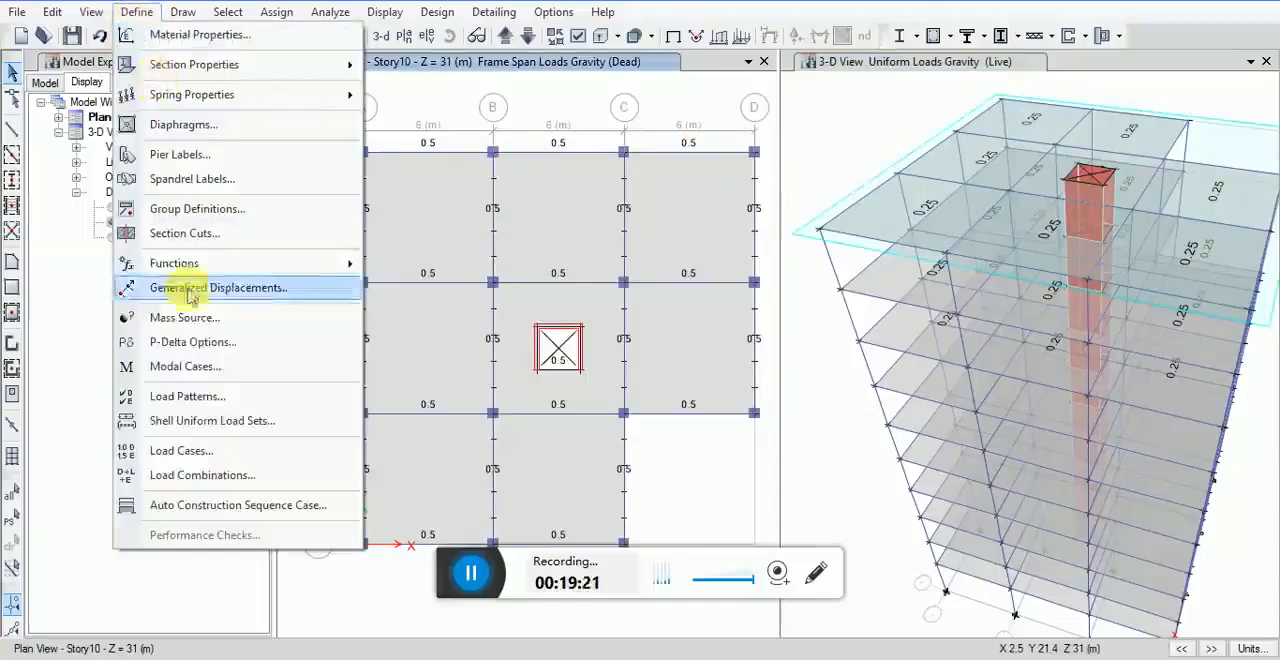
left_click(186, 402)
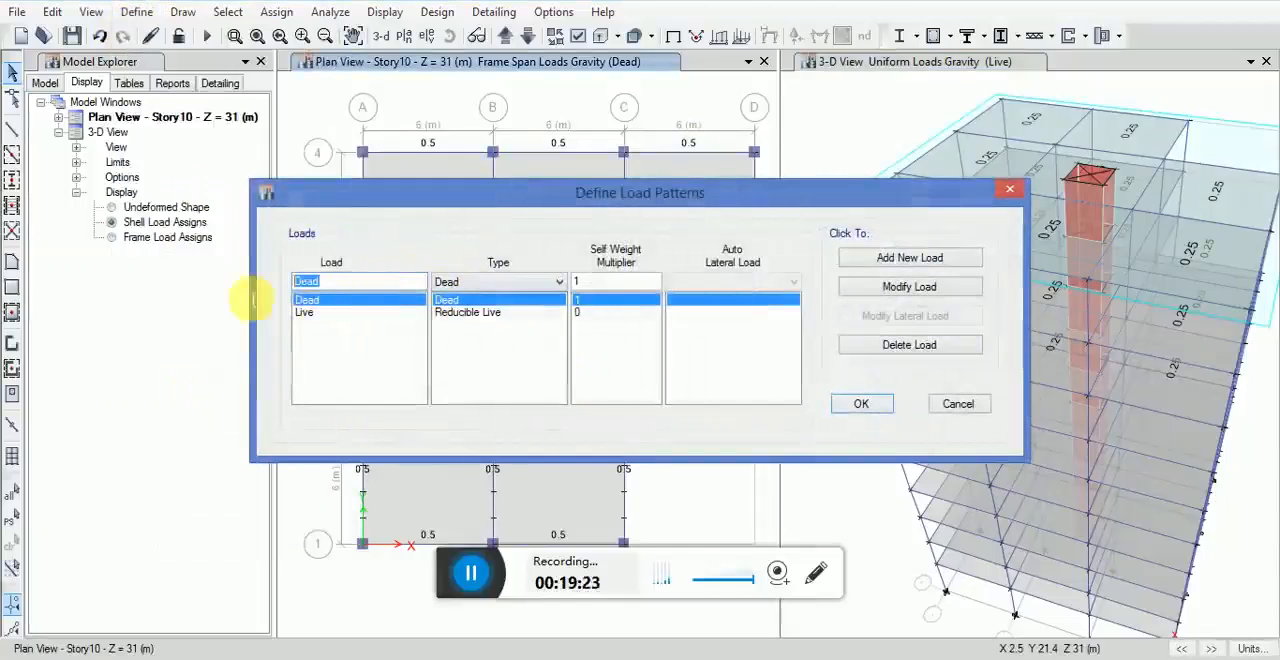
type("WIND")
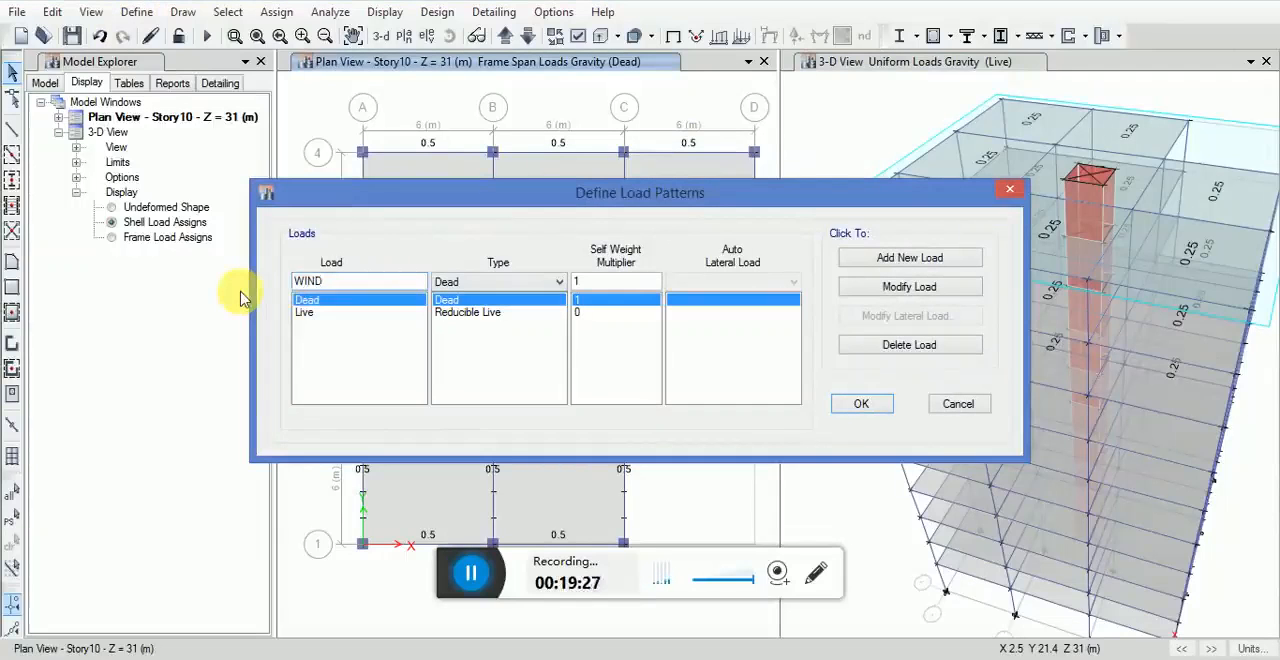
type("X")
left_click(470, 283)
left_click(448, 397)
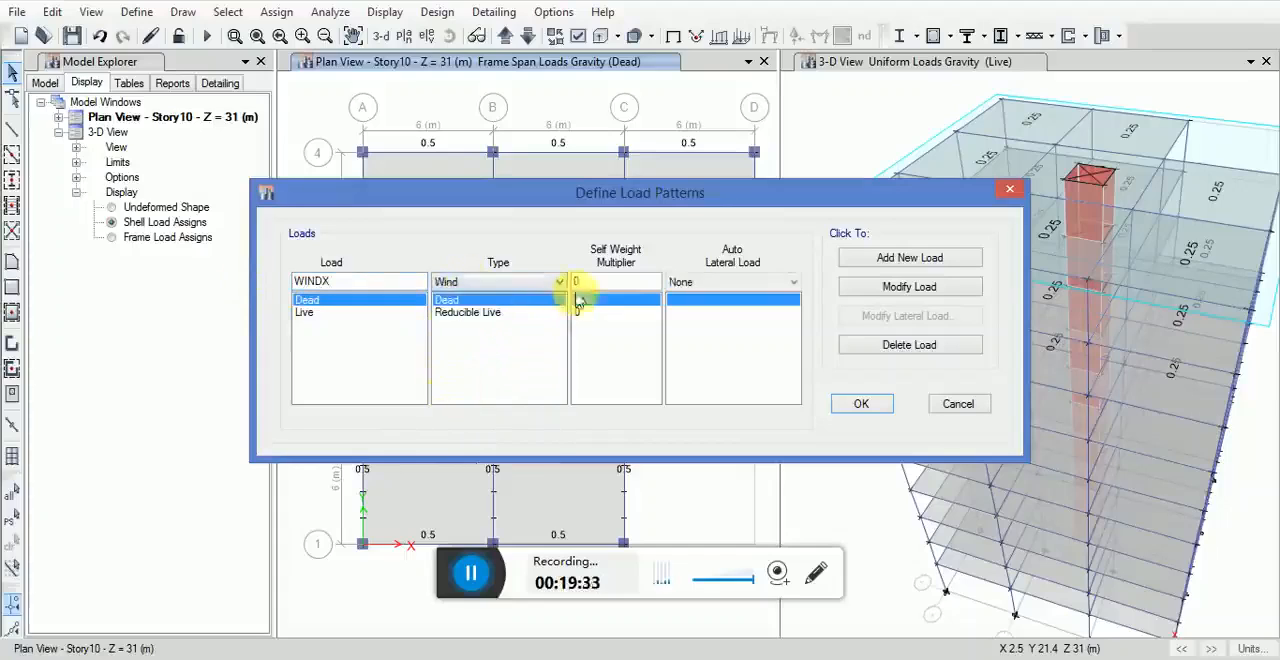
left_click(760, 282)
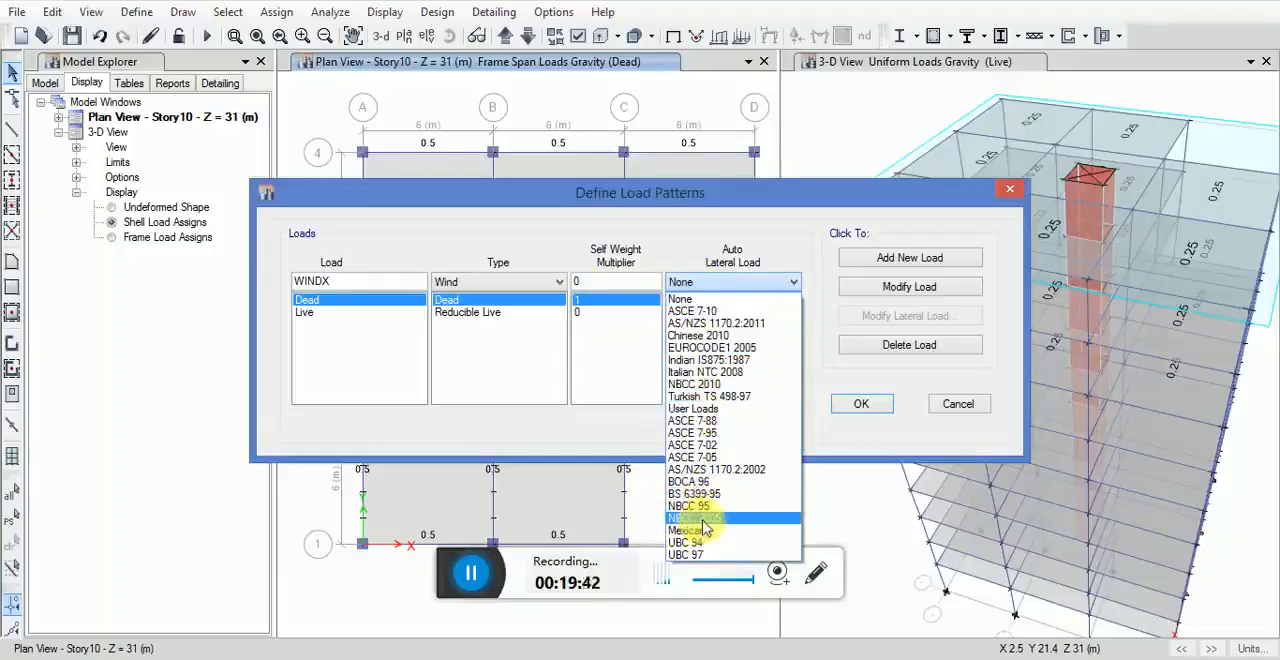
left_click(690, 298)
left_click(724, 198)
left_click(687, 475)
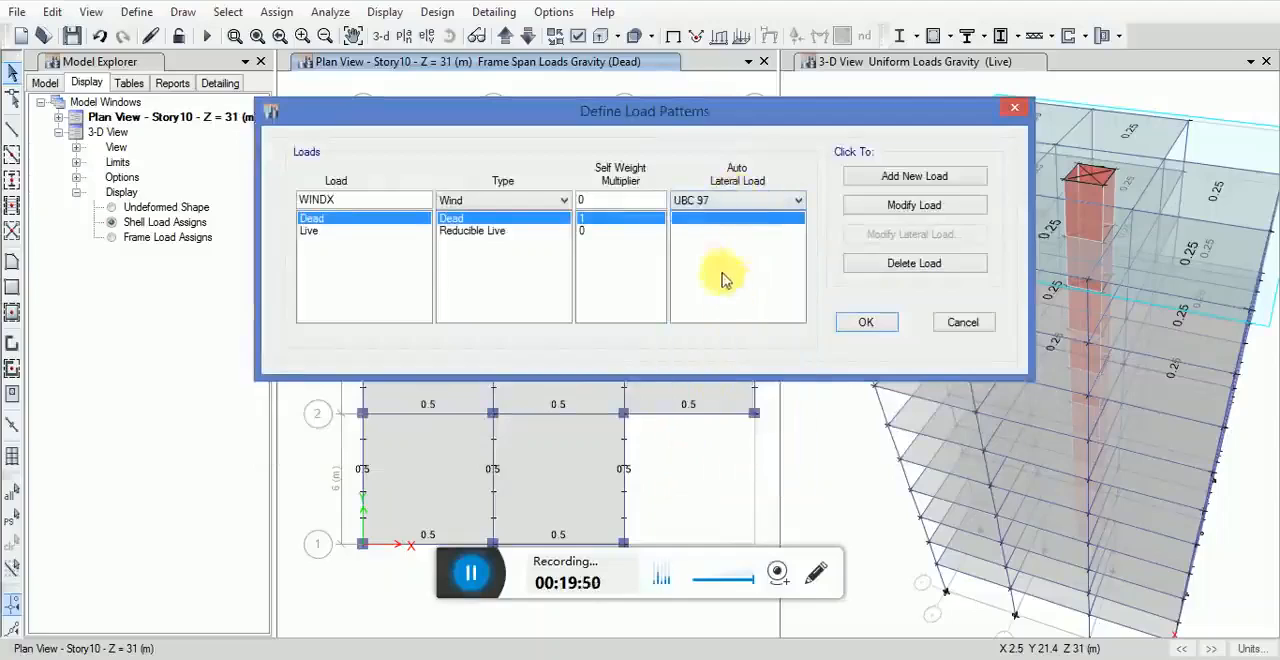
left_click(873, 180)
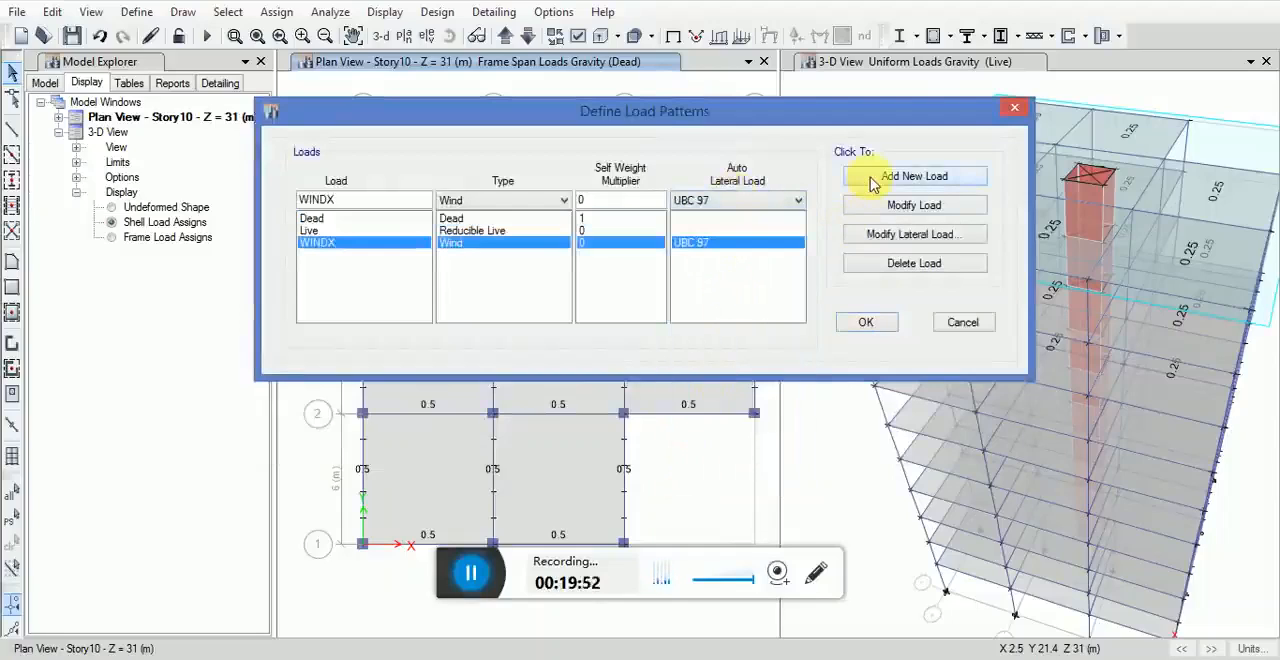
Step: Add a second Wind load pattern named WINDY, also with the UBC 97 auto lateral load
left_click(383, 203)
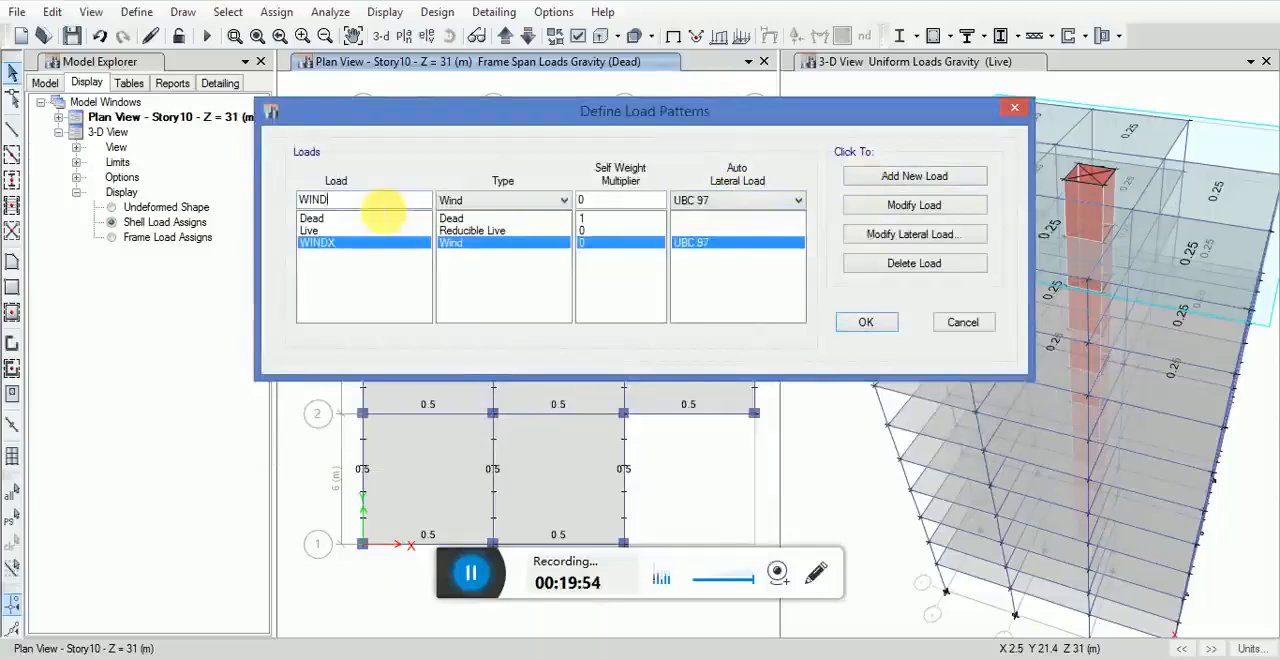
type("Y")
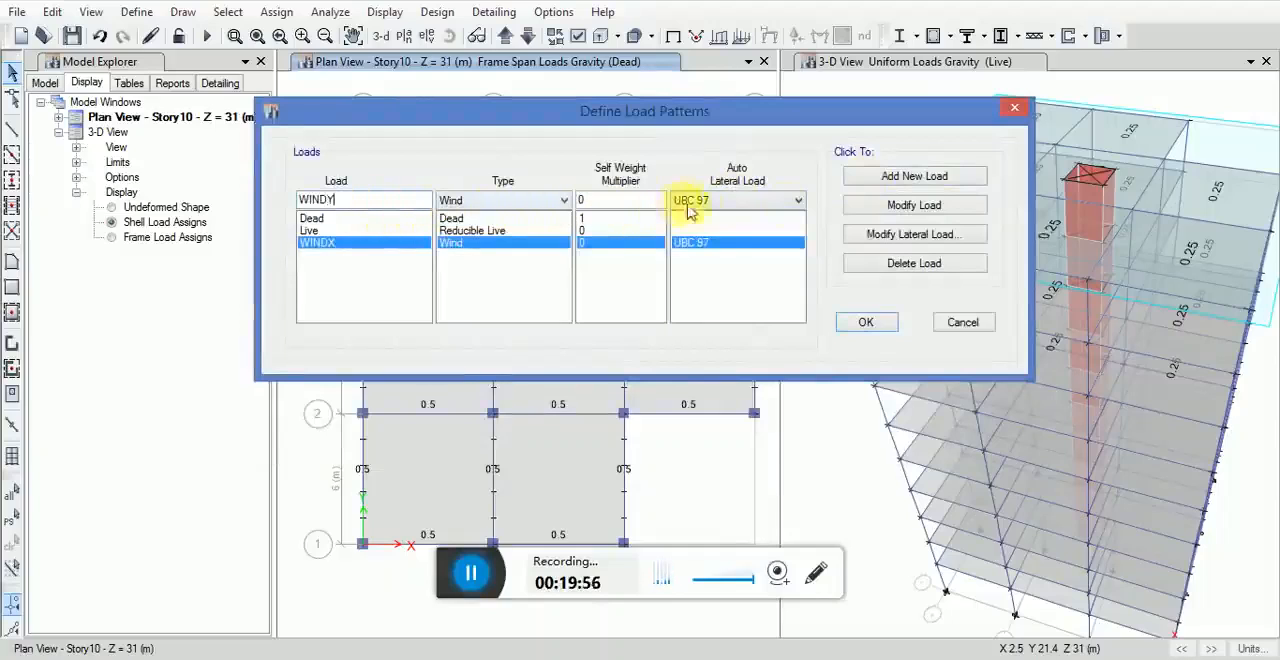
left_click(880, 176)
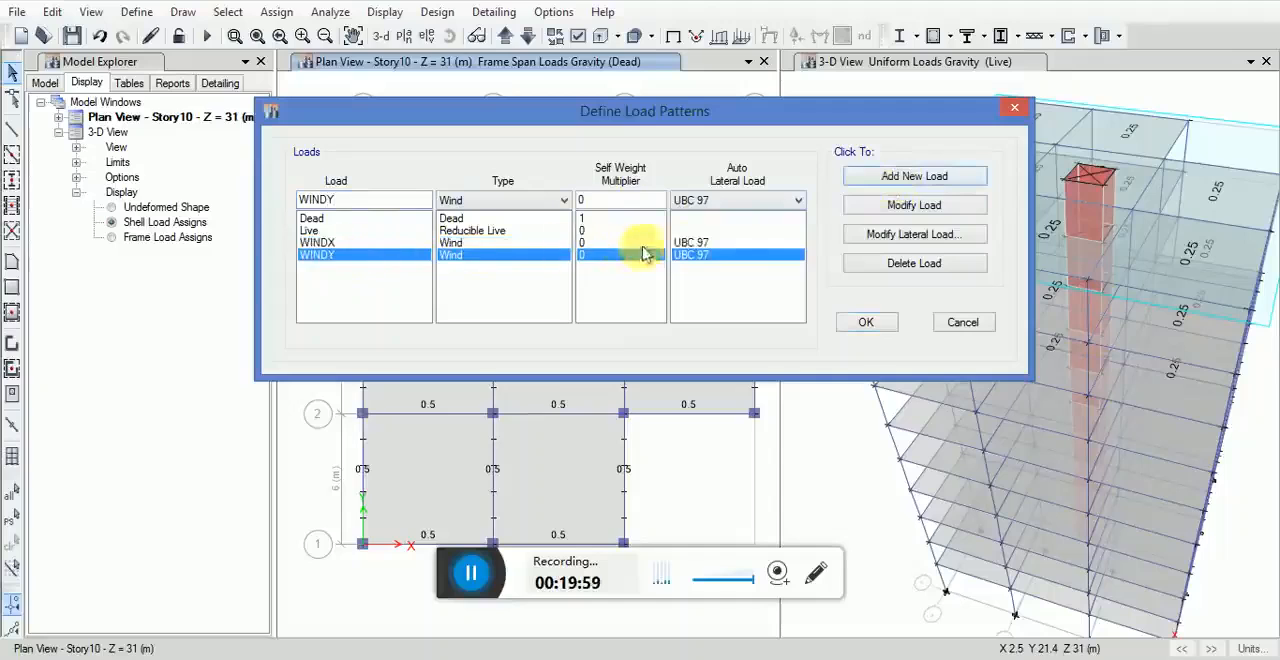
Step: Set WINDX's lateral load to a 90 mph wind speed, exposure type B, importance factor 1 and exposure from shell objects
left_click(687, 243)
left_click(862, 240)
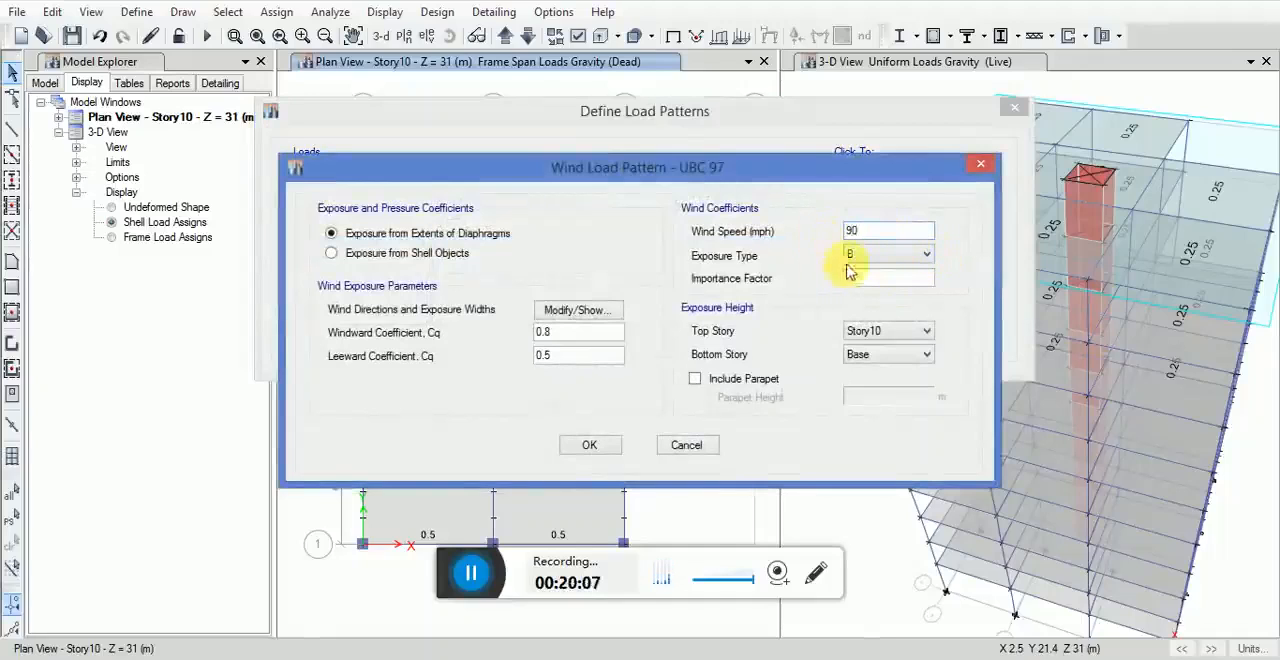
left_click(866, 272)
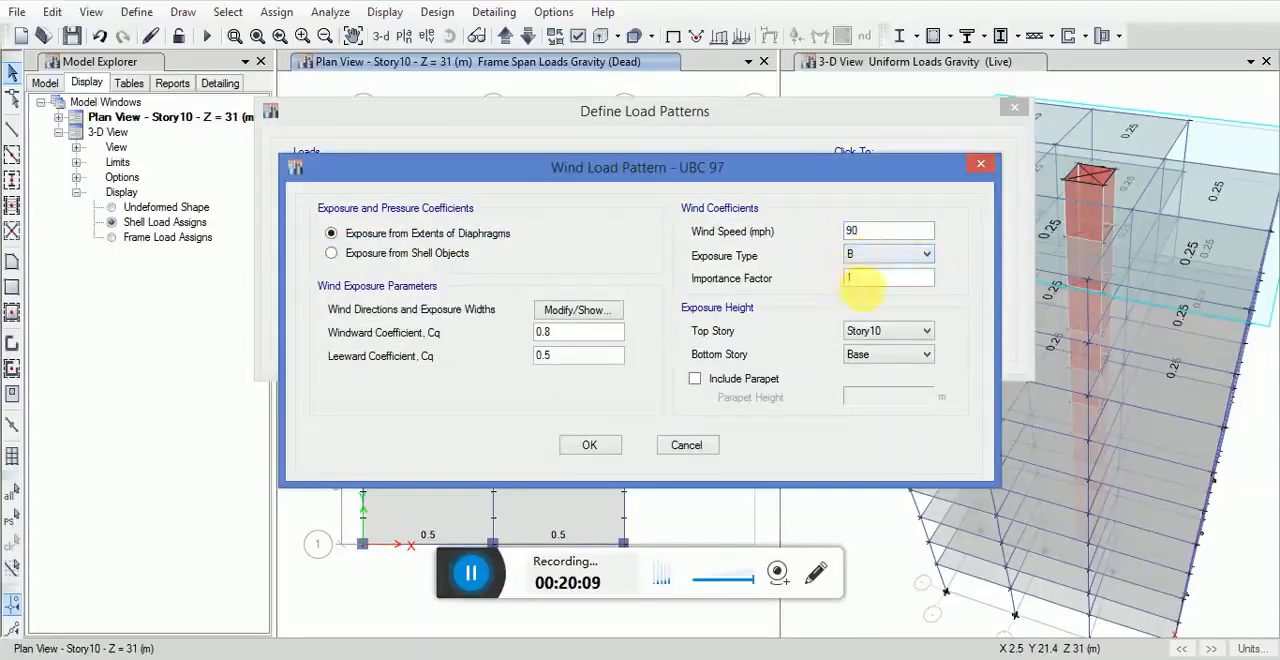
left_click(331, 254)
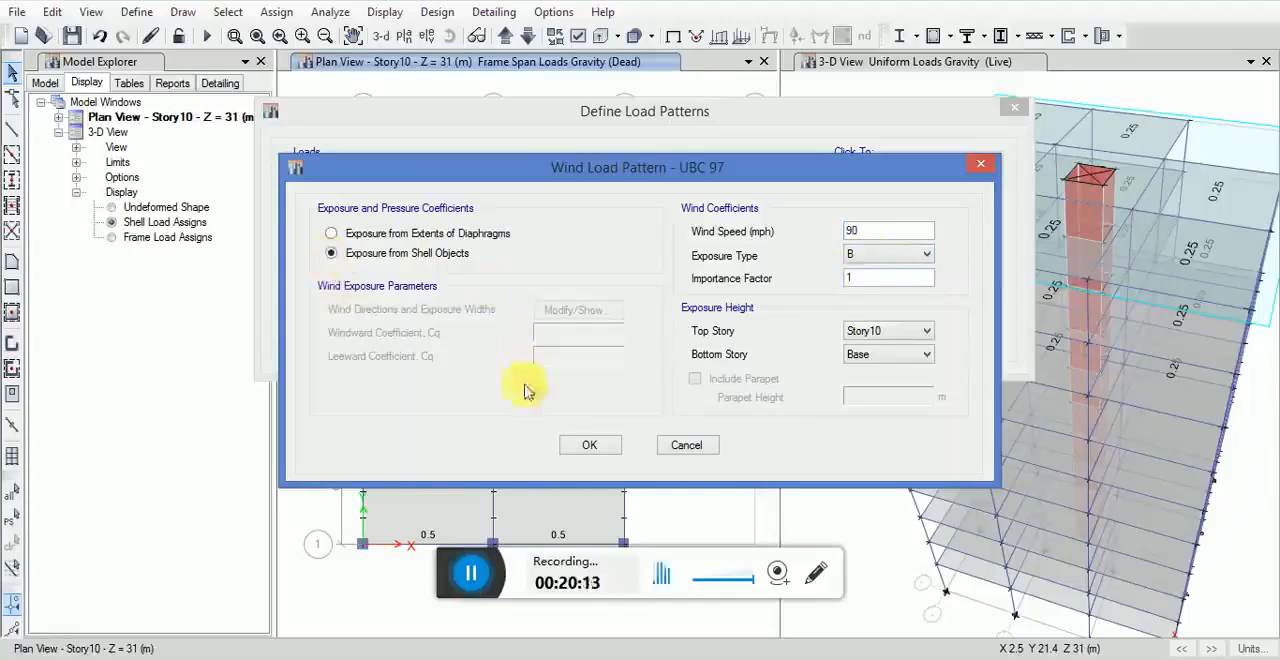
left_click(587, 446)
Step: Set WINDY's lateral load to a 90 mph wind speed with exposure from shell objects, and accept the load patterns
left_click(712, 256)
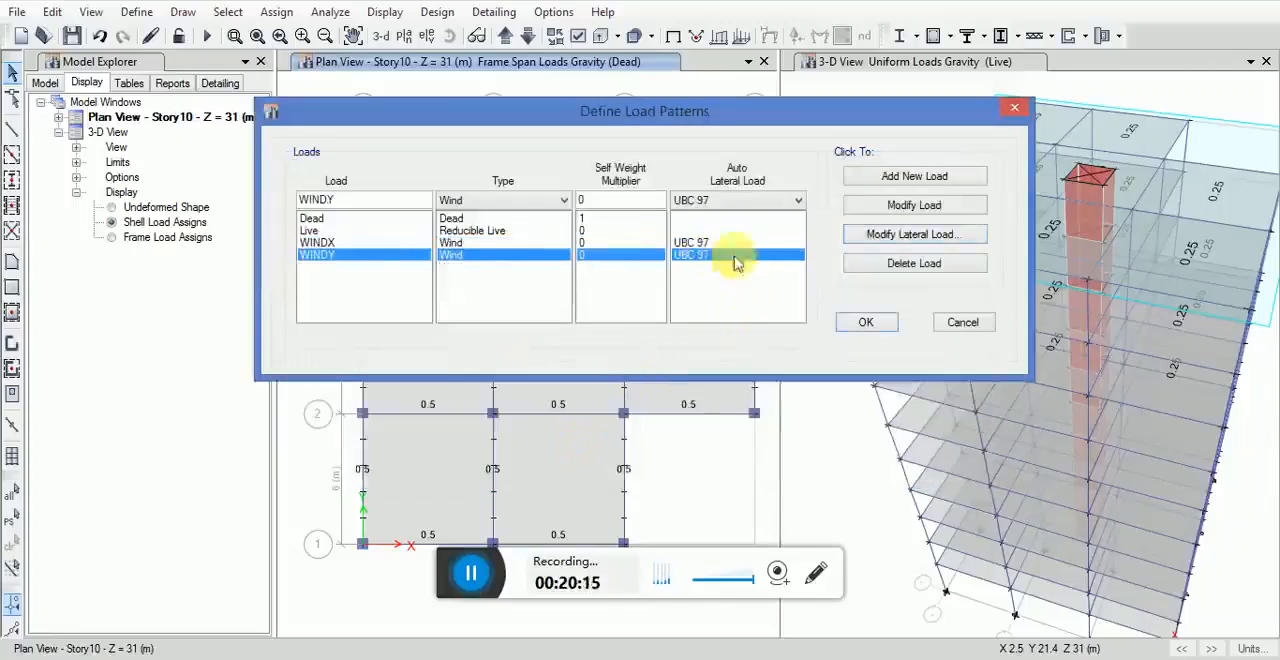
left_click(885, 245)
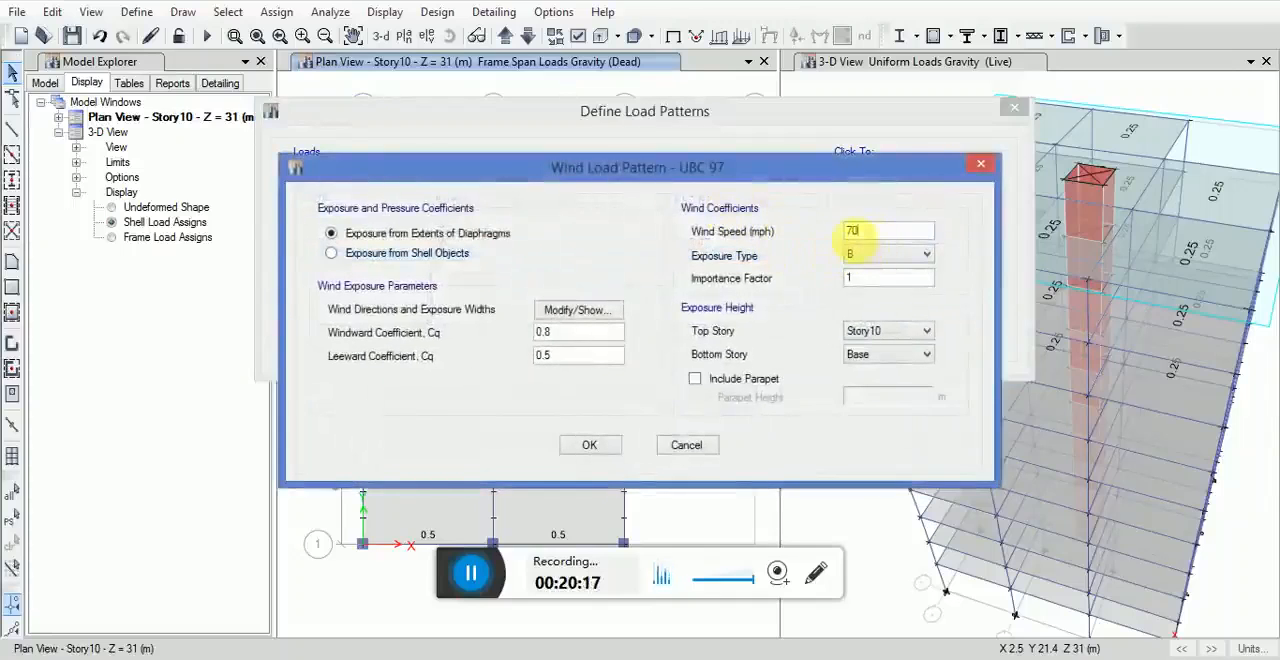
type("90")
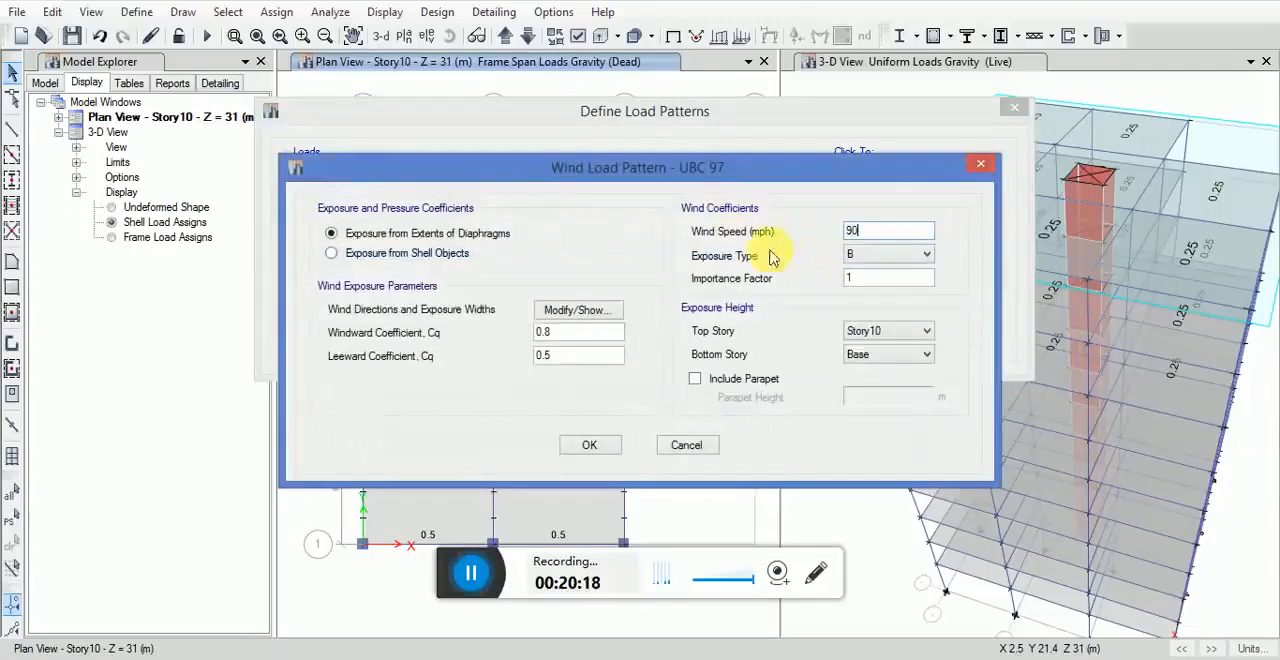
left_click(331, 254)
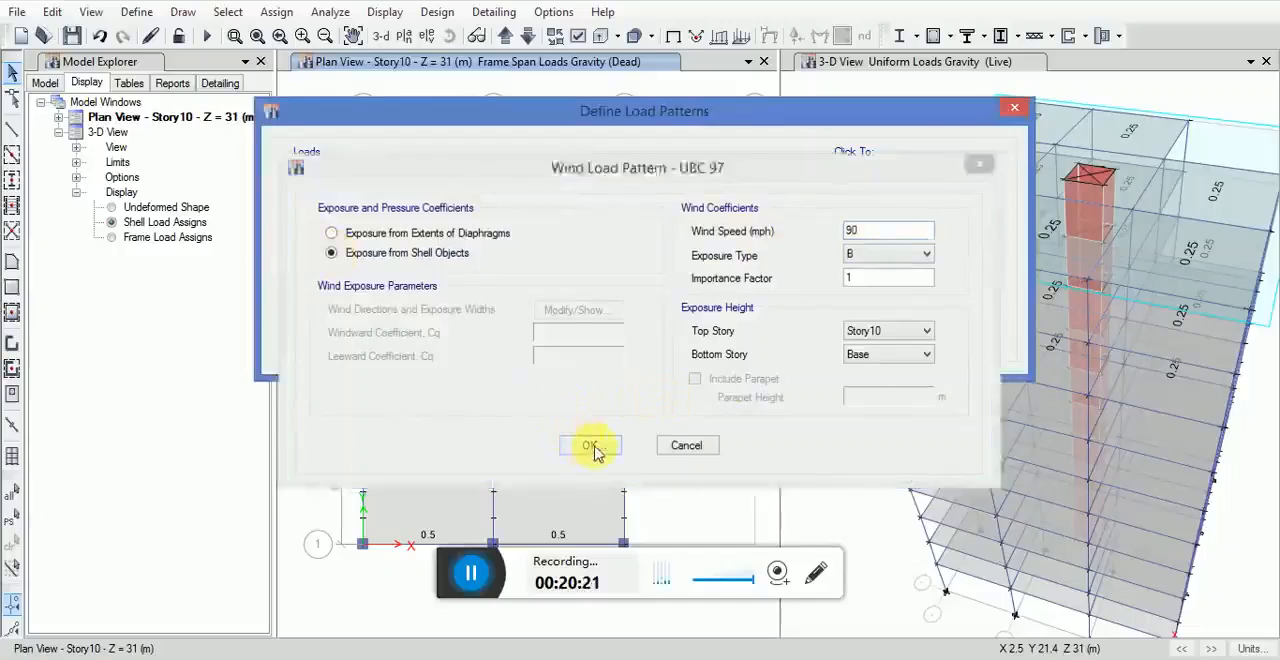
left_click(584, 445)
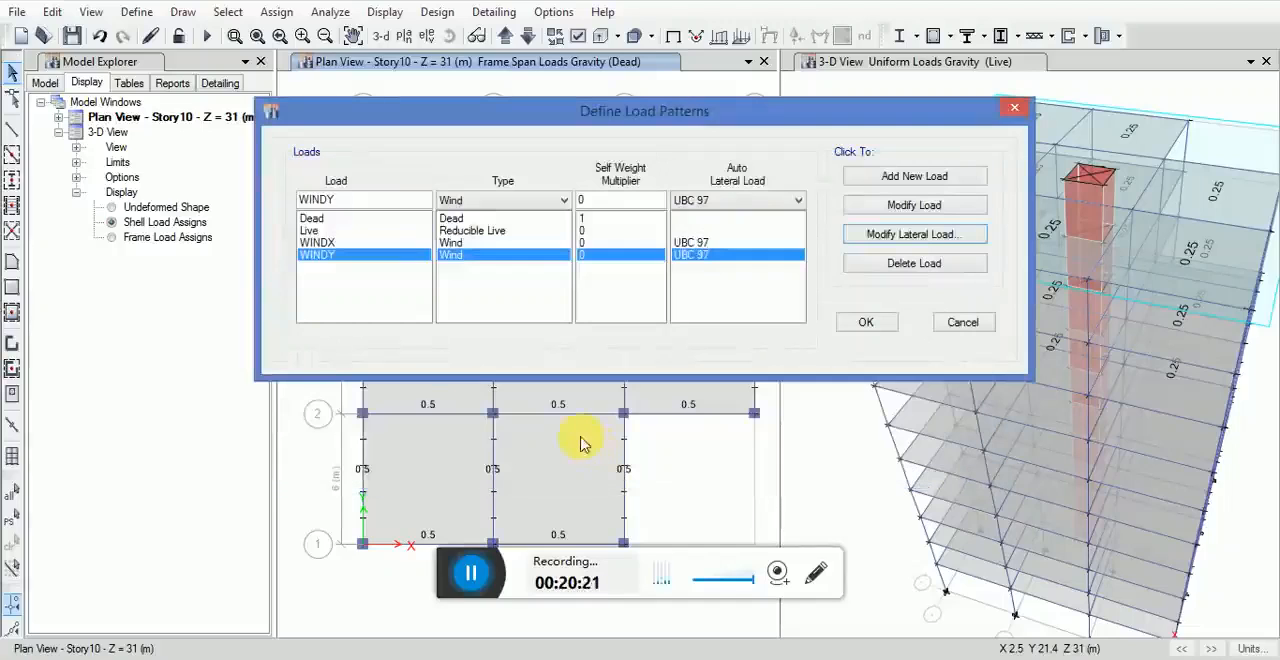
left_click(865, 326)
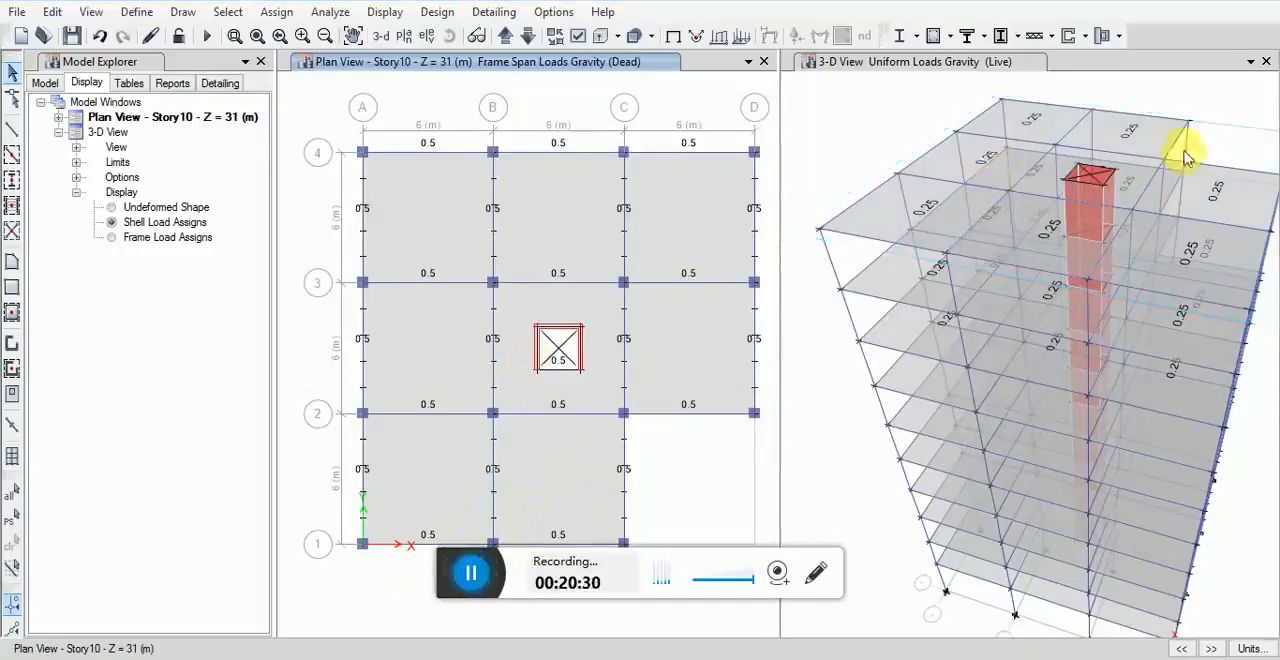
Step: Close the 3-D view and display the default Story10 plan view on its own
left_click(1265, 61)
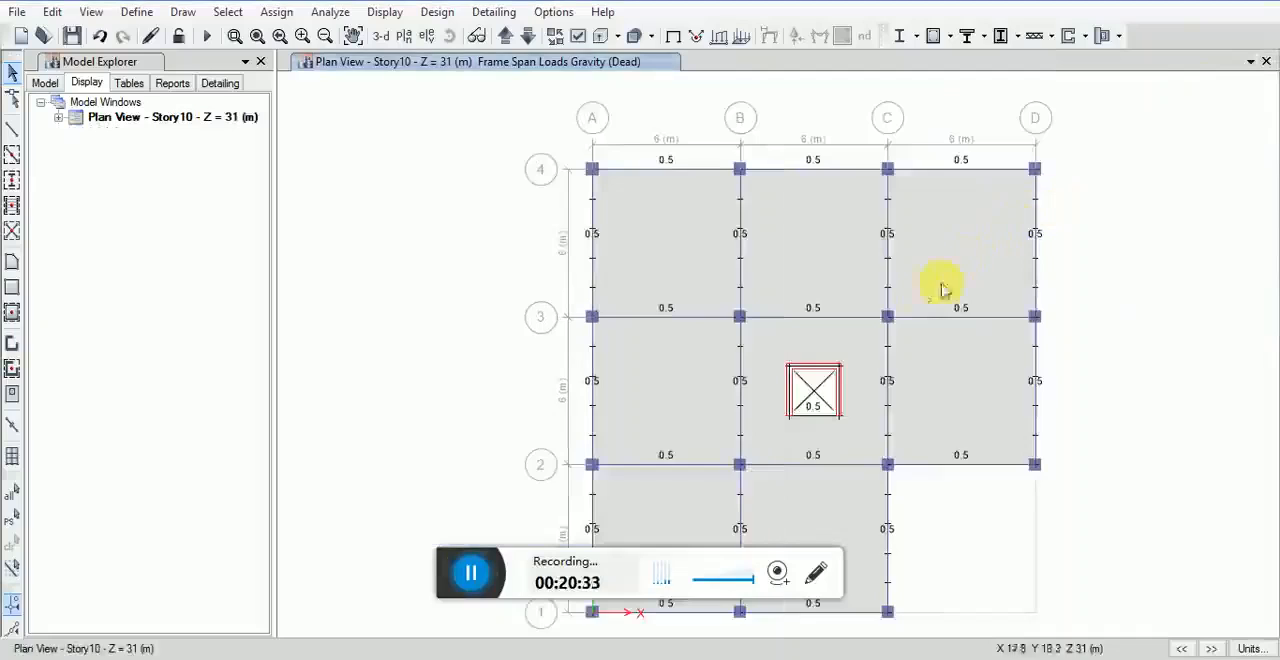
middle_click_drag(791, 360, 675, 360)
scroll(684, 349, "down", 3)
scroll(685, 353, "up", 3)
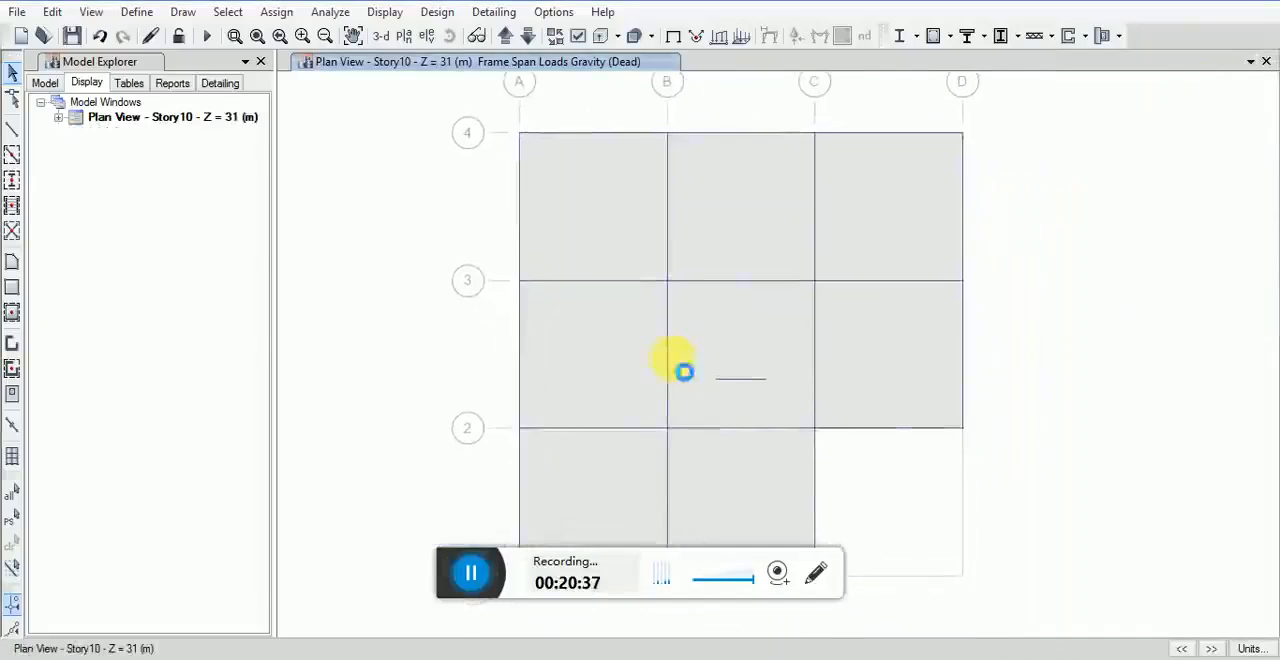
left_click(91, 11)
left_click(125, 60)
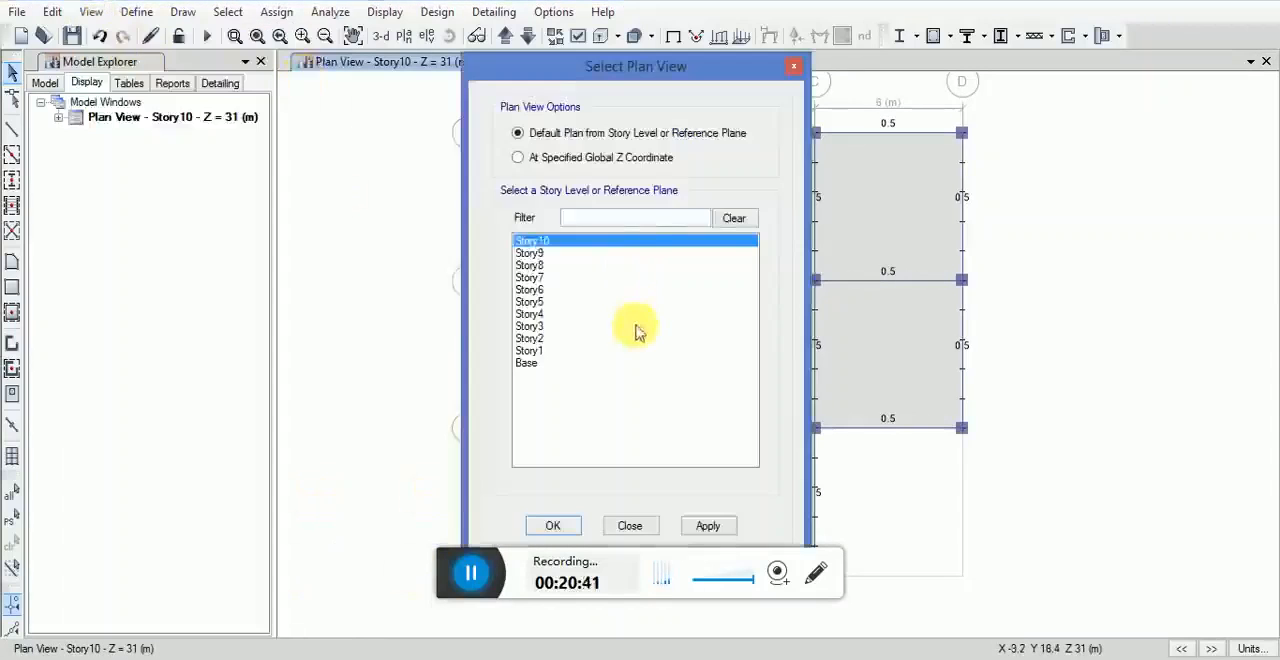
left_click(698, 527)
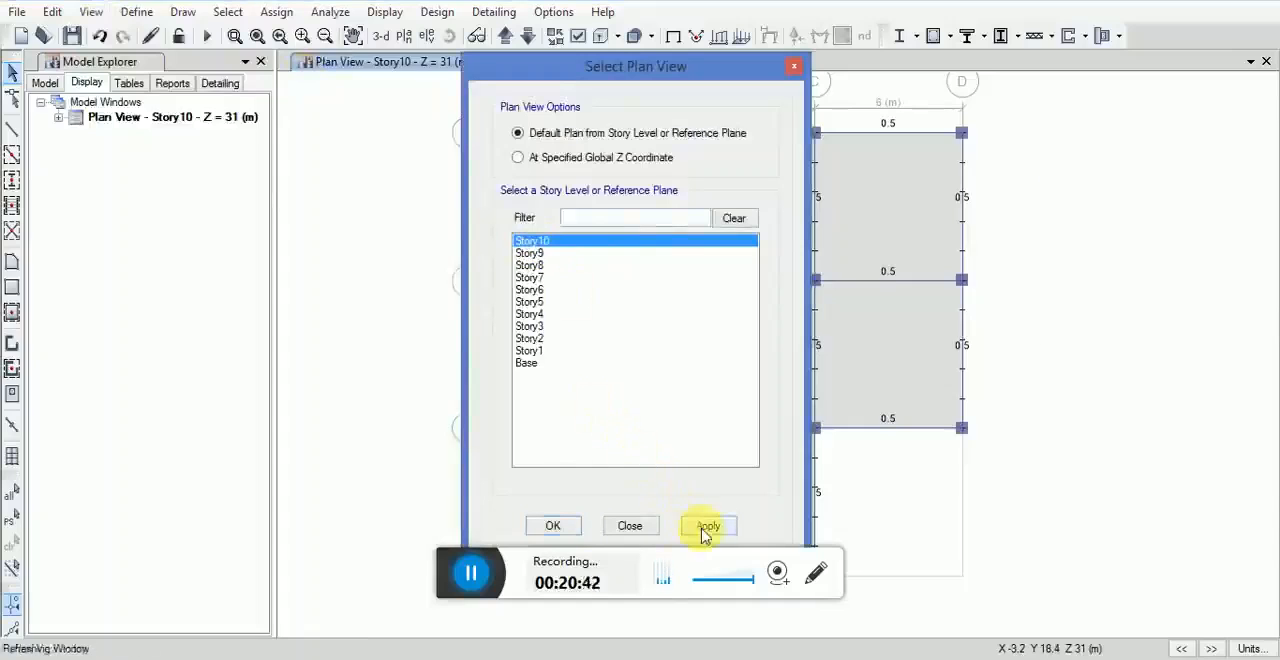
left_click(553, 527)
middle_click_drag(903, 349, 814, 323)
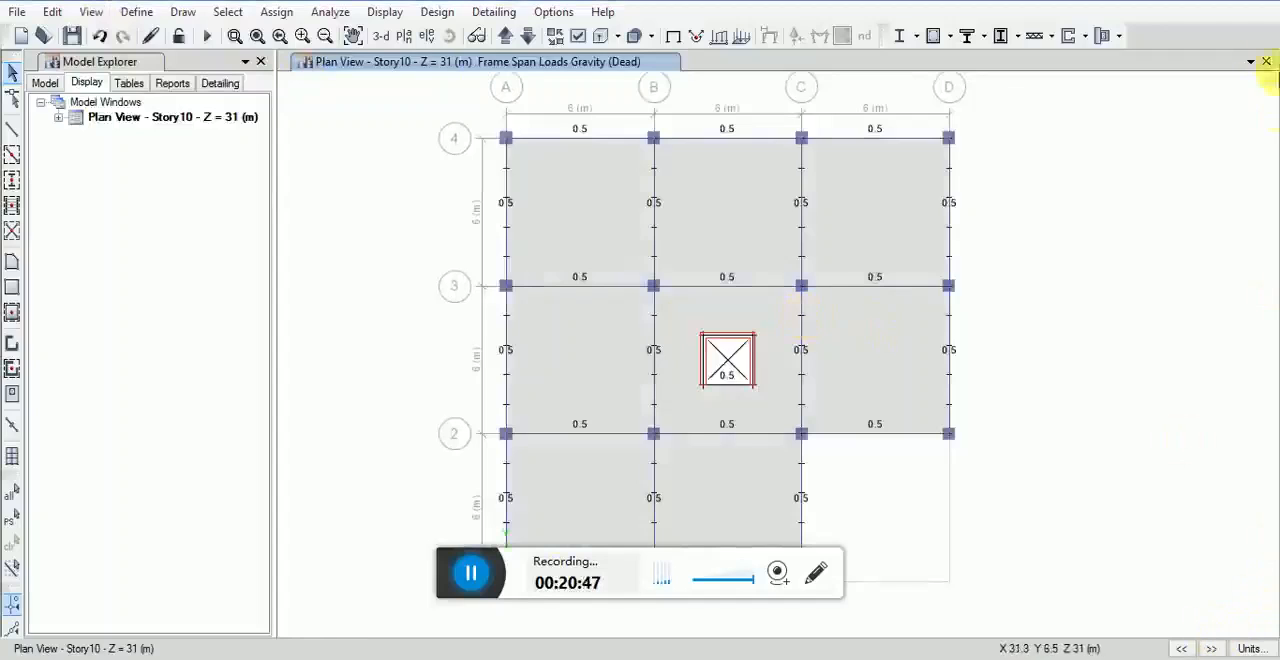
left_click(1250, 62)
left_click(1096, 102)
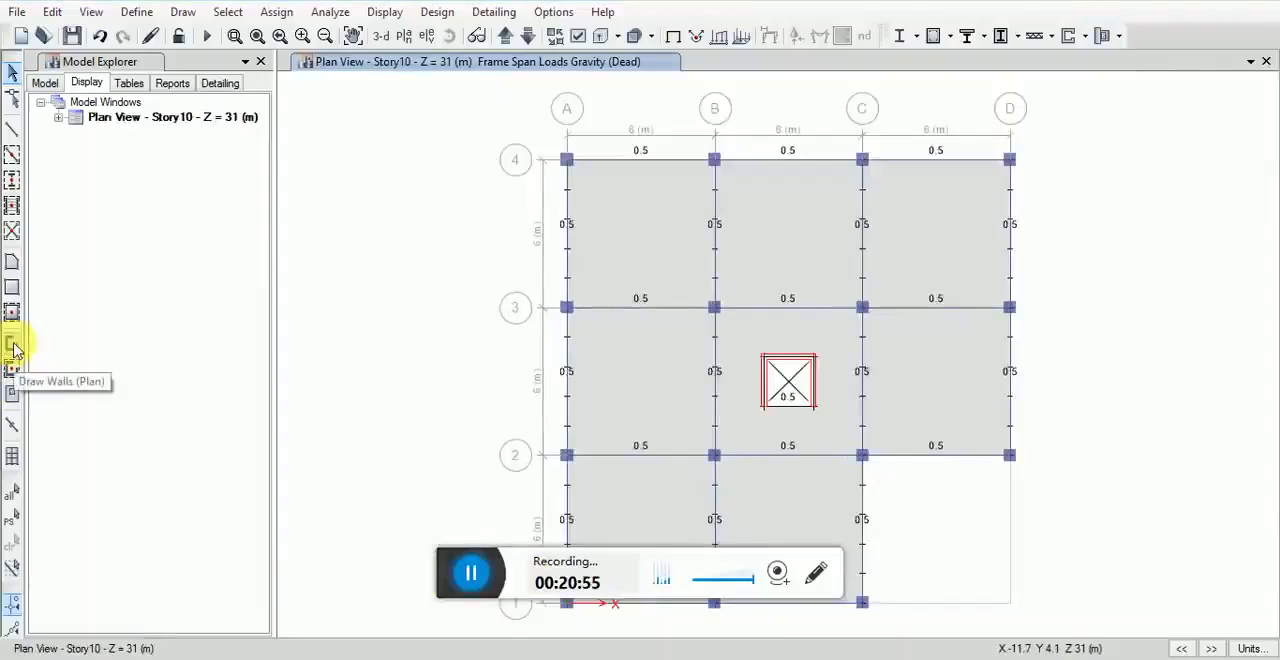
Step: Draw pier walls with property None along grid line A on all stories, using the quick wall tool on grids
left_click(13, 346)
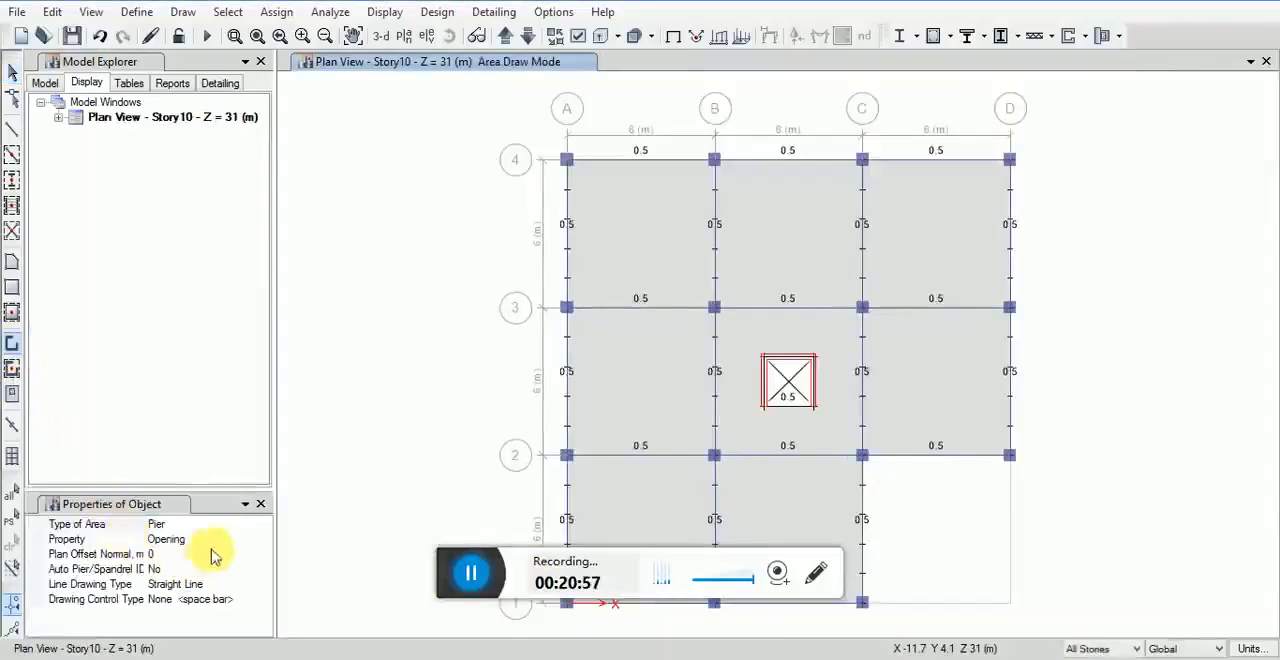
left_click(265, 541)
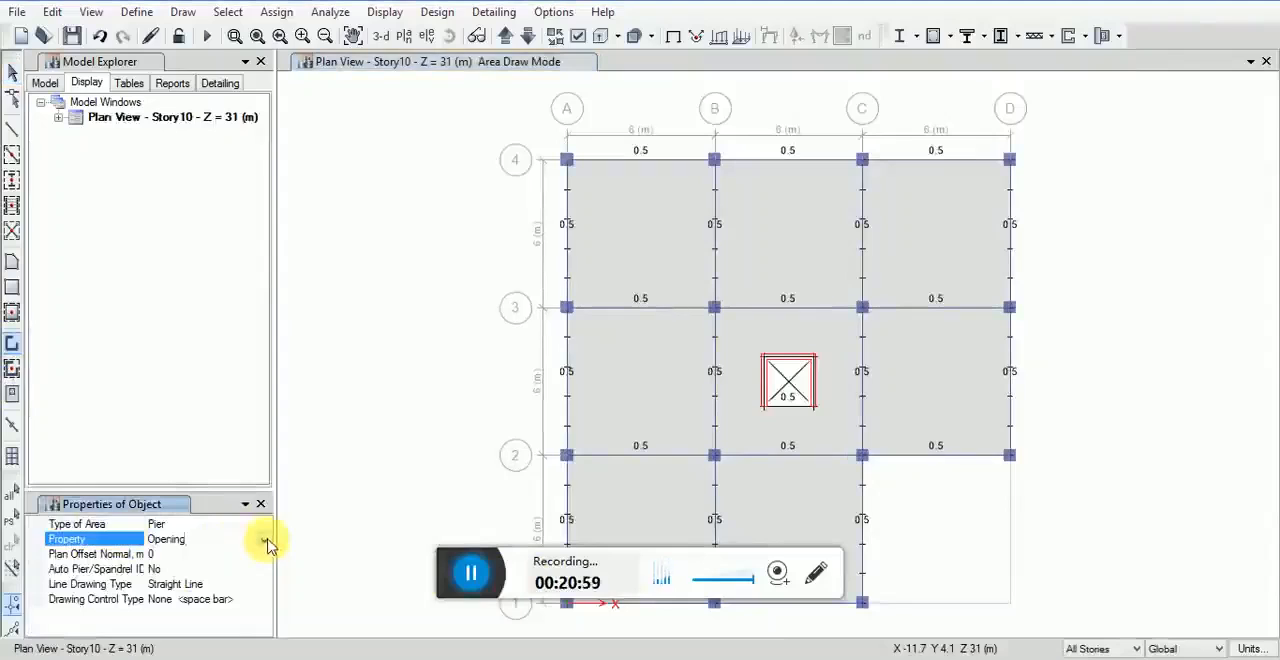
left_click(264, 540)
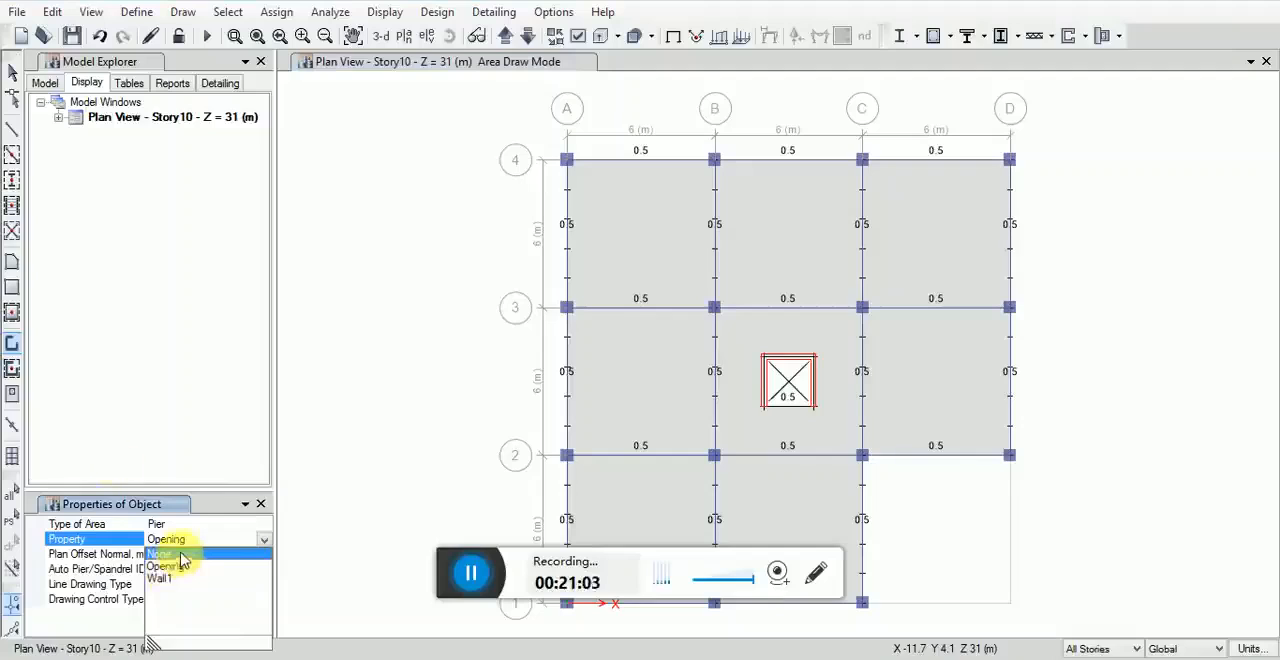
left_click(181, 555)
left_click(12, 368)
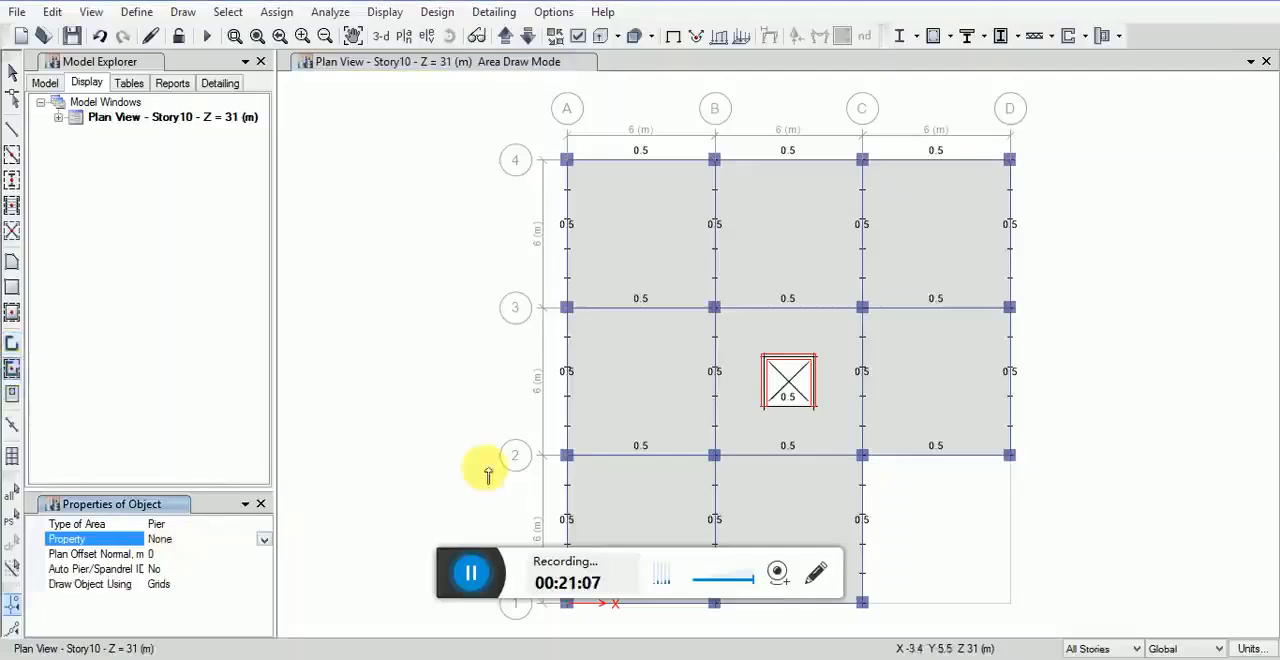
middle_click_drag(675, 368, 657, 331)
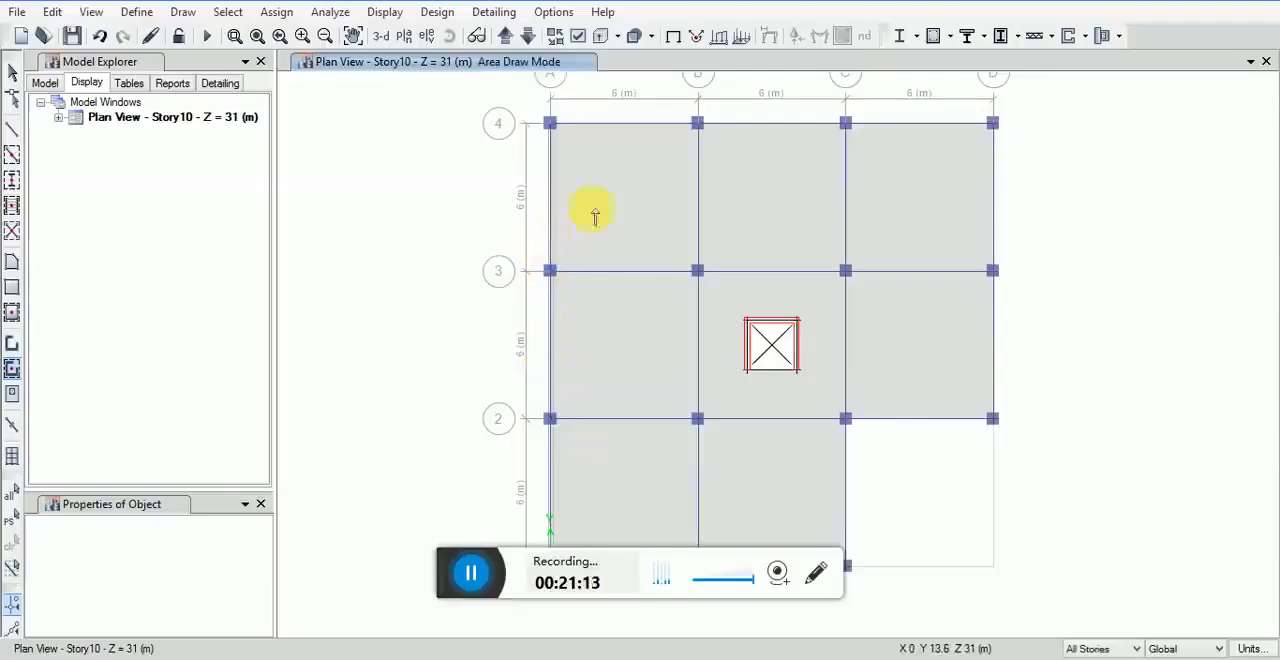
Step: Add a second model window and set it to a 3-D view showing the walls on the building's face
left_click(1250, 61)
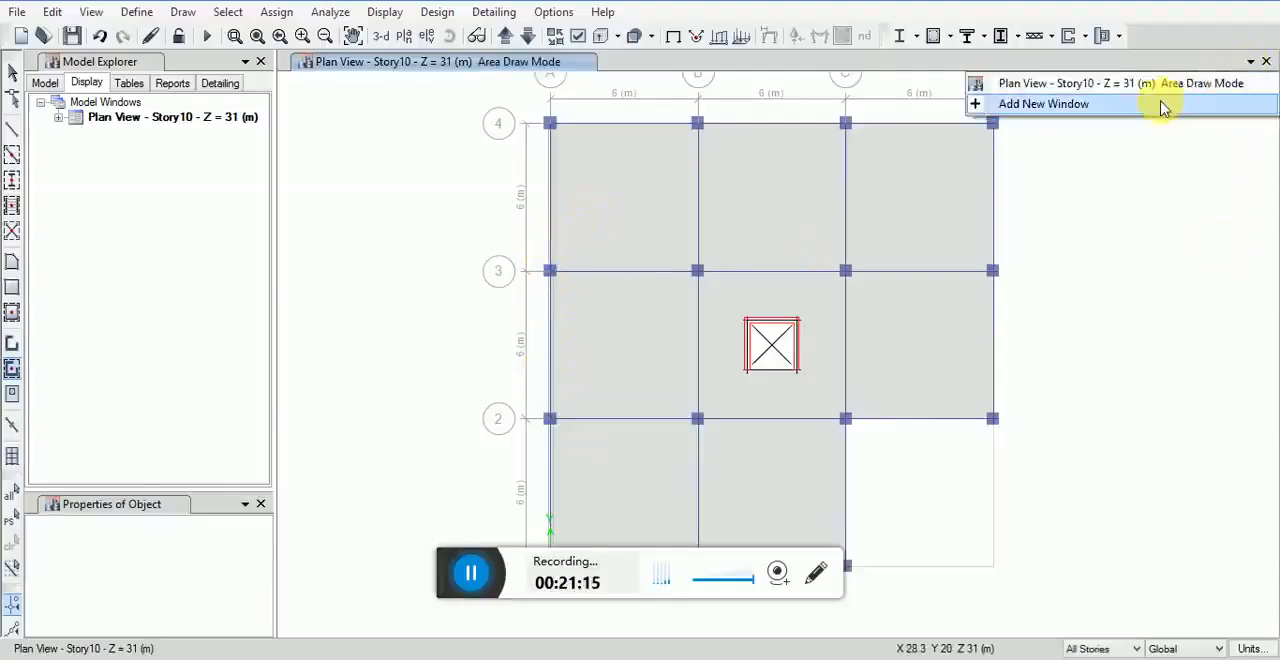
left_click(1163, 105)
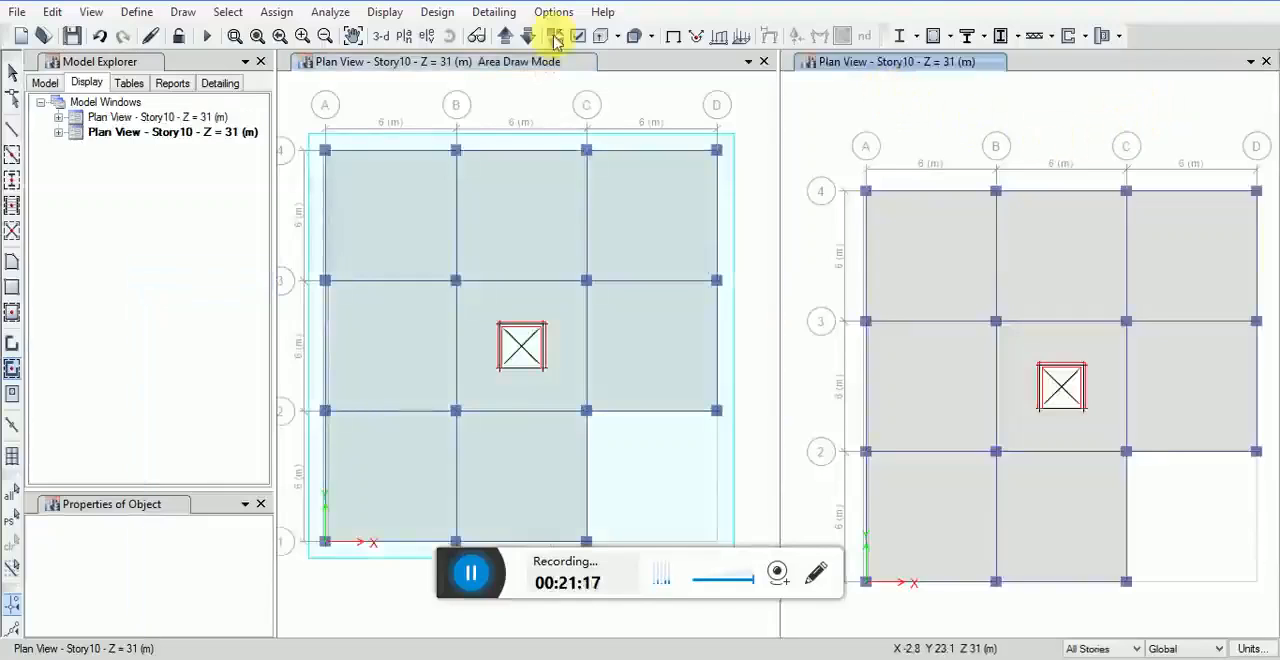
left_click(98, 14)
left_click(107, 37)
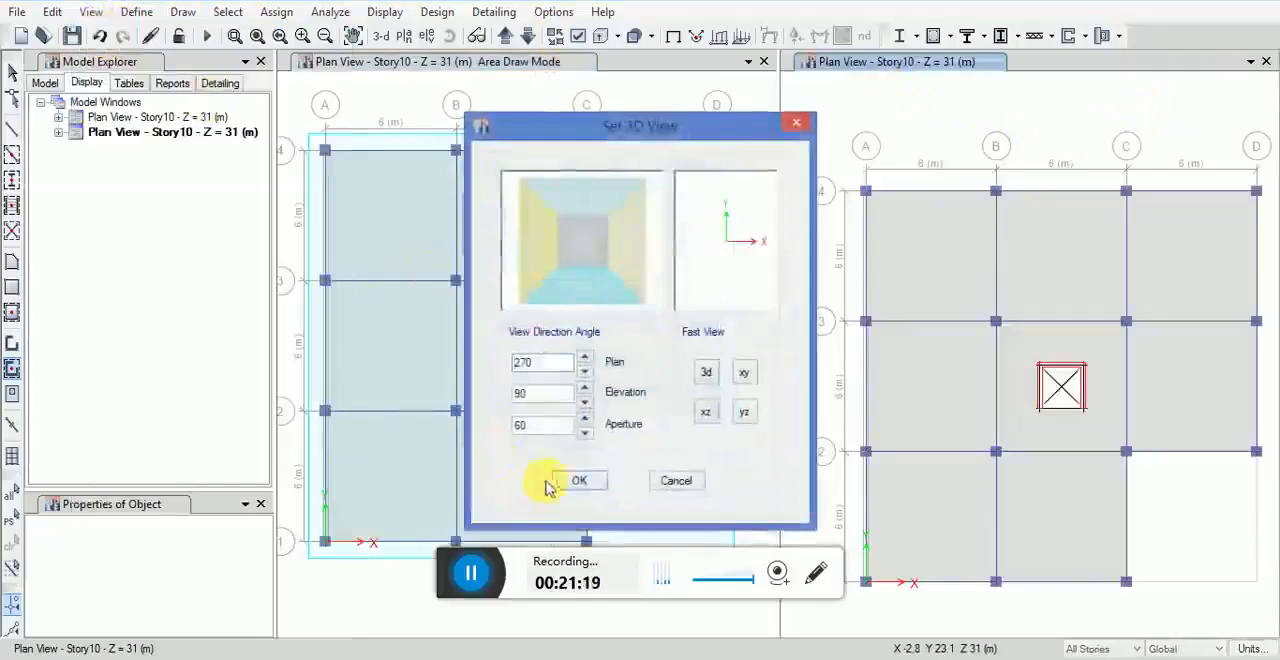
left_click(577, 482)
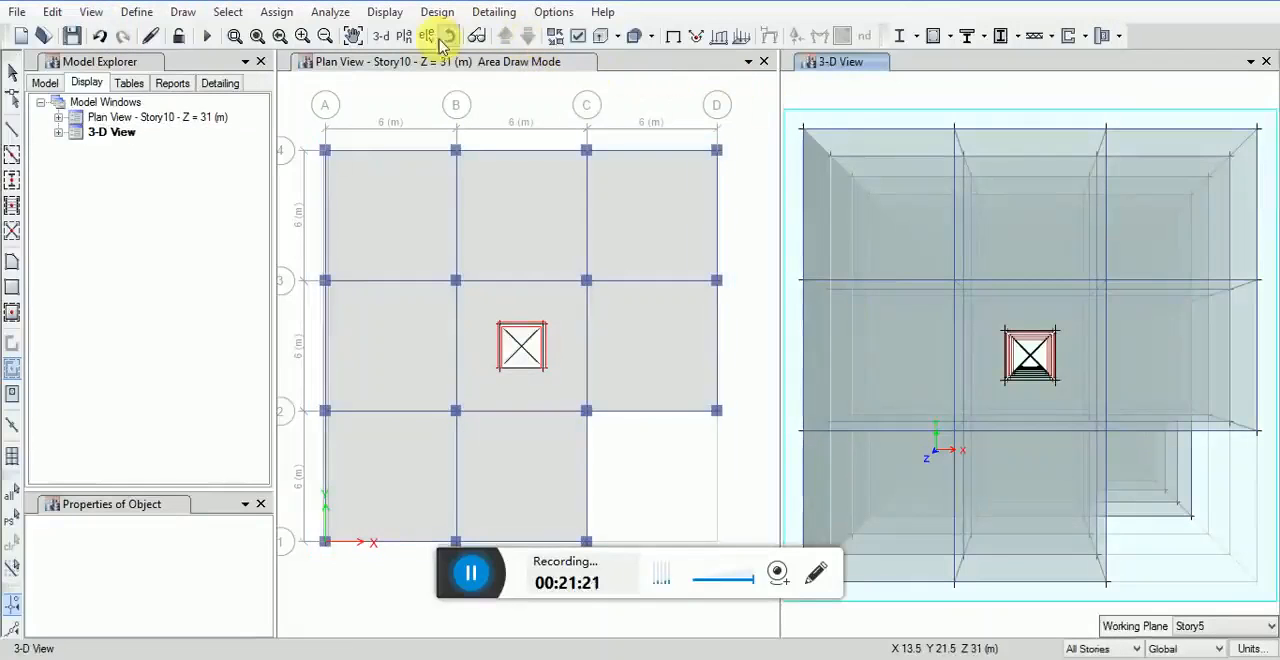
left_click(449, 36)
left_click_drag(923, 580, 969, 337)
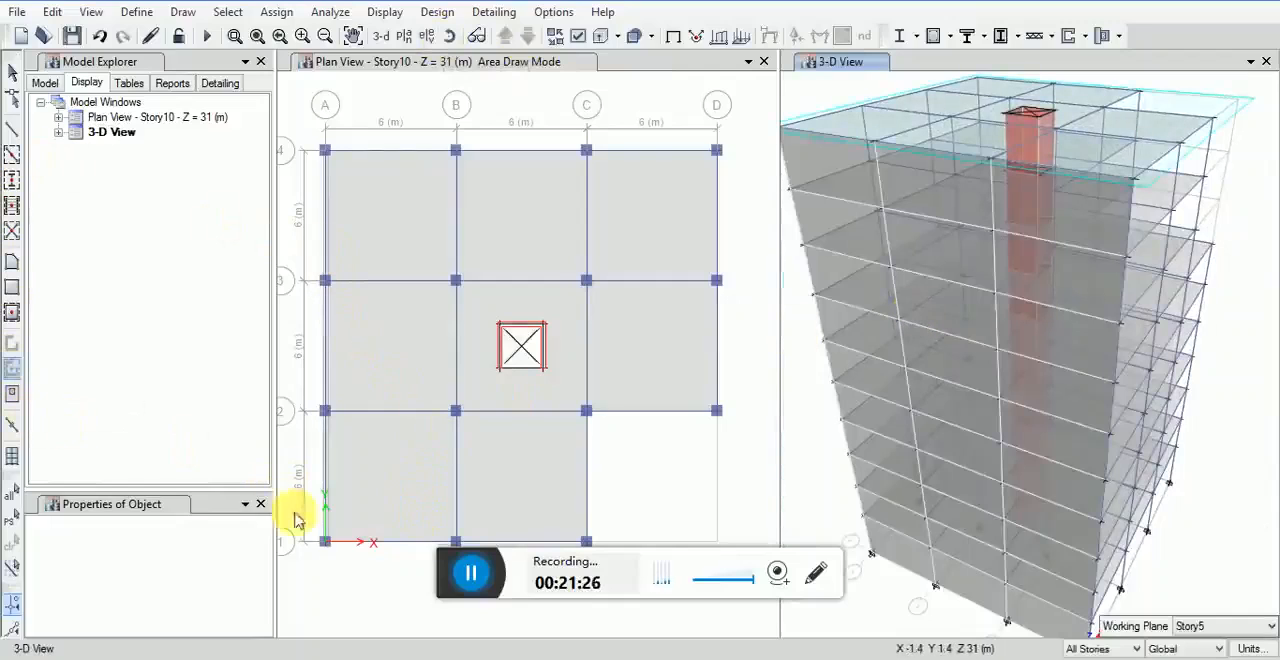
Step: Draw pier walls with property None along grid line 4 from A to D on all stories
left_click(314, 571)
left_click(13, 368)
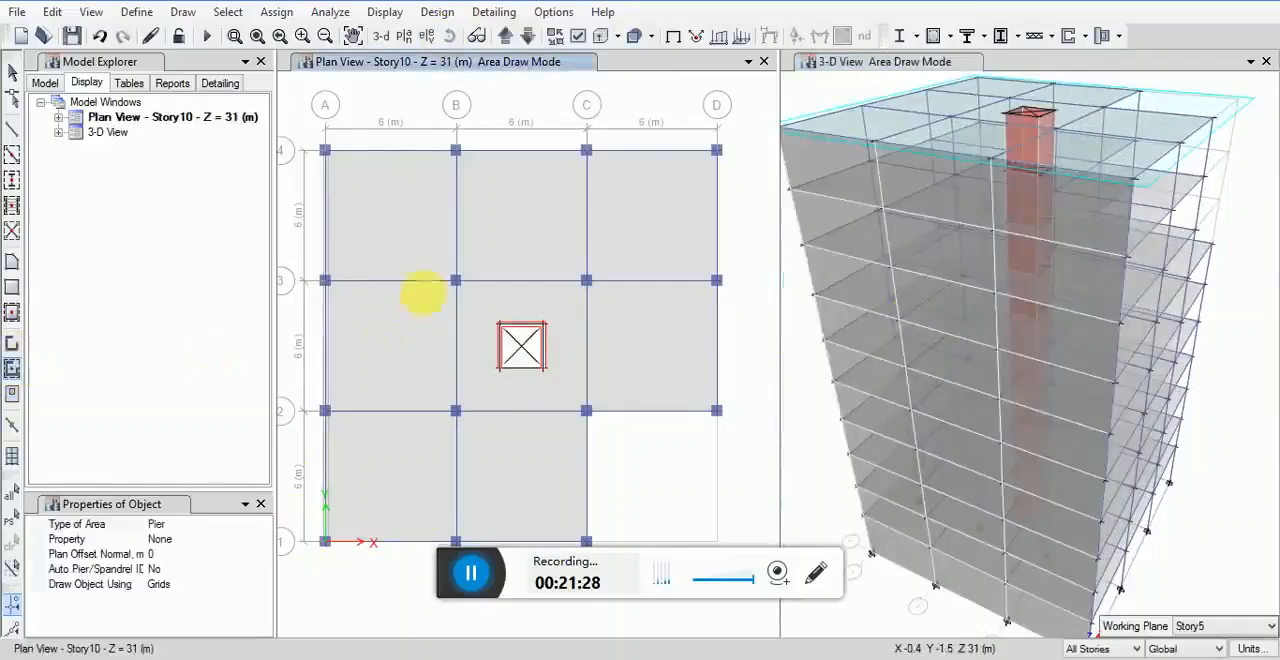
left_click(517, 151)
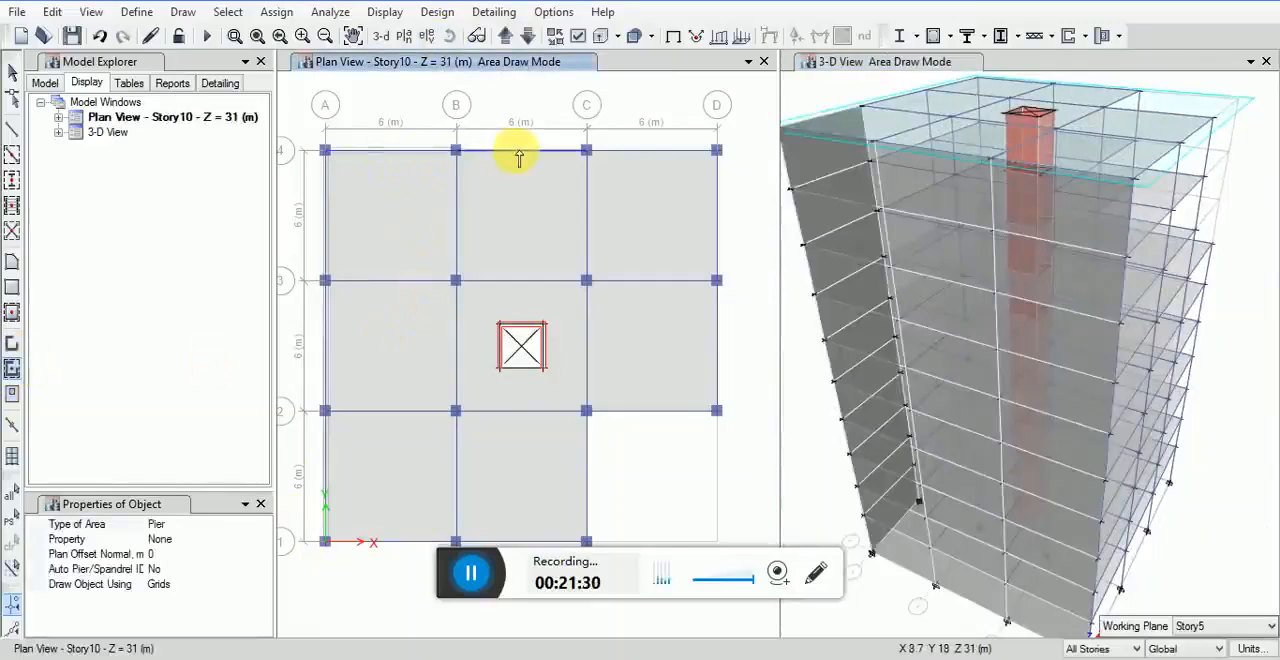
left_click(621, 150)
Step: Enclose the remaining perimeter with None-property walls along grid D (2–4), grid 2 (C–D), grid C (1–2) and grid 1 (A–C)
left_click(724, 205)
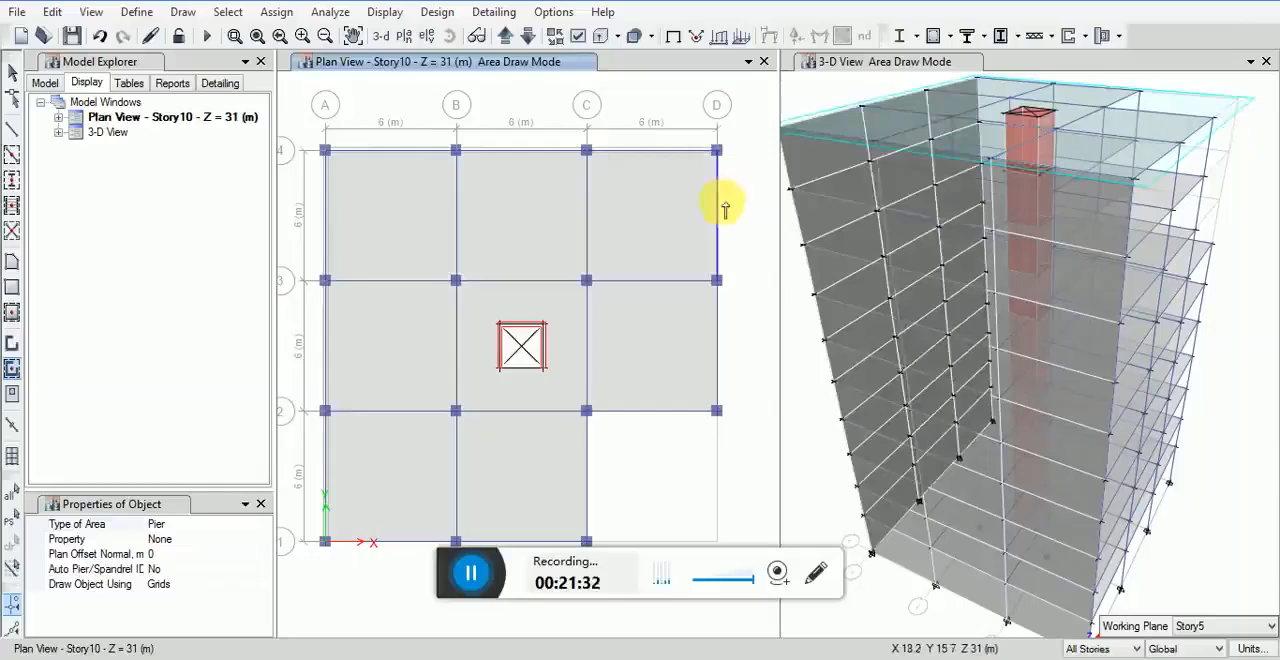
left_click(720, 205)
left_click(720, 320)
left_click(668, 412)
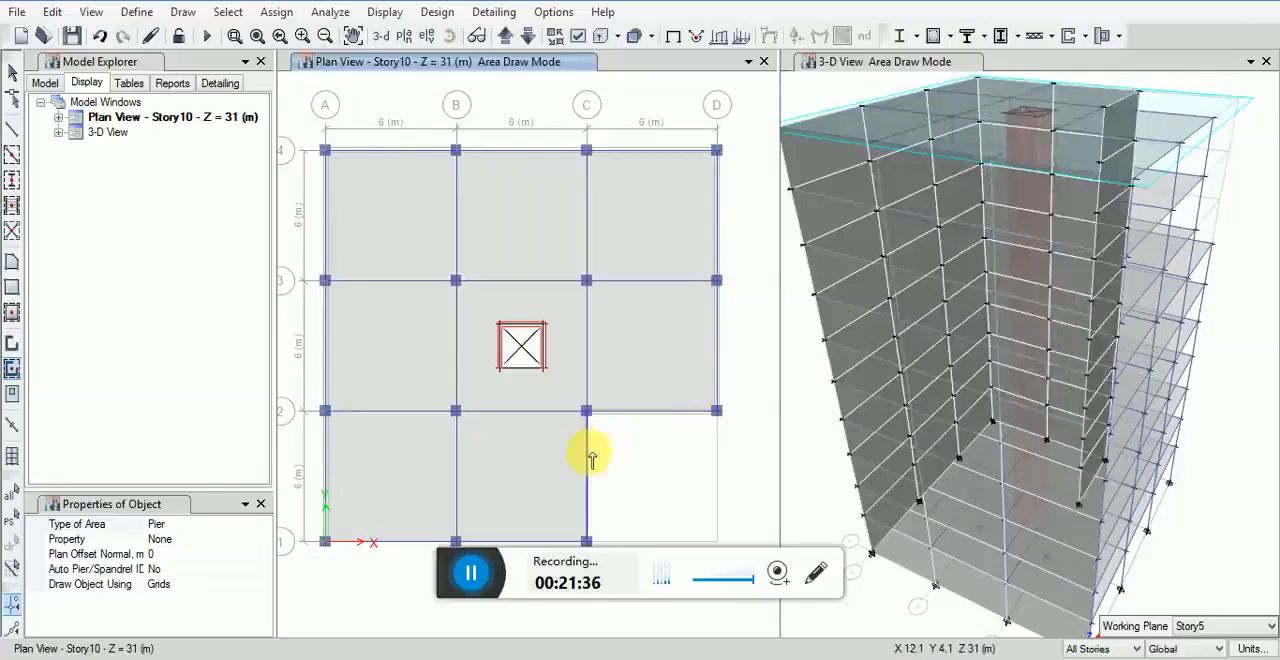
left_click(590, 458)
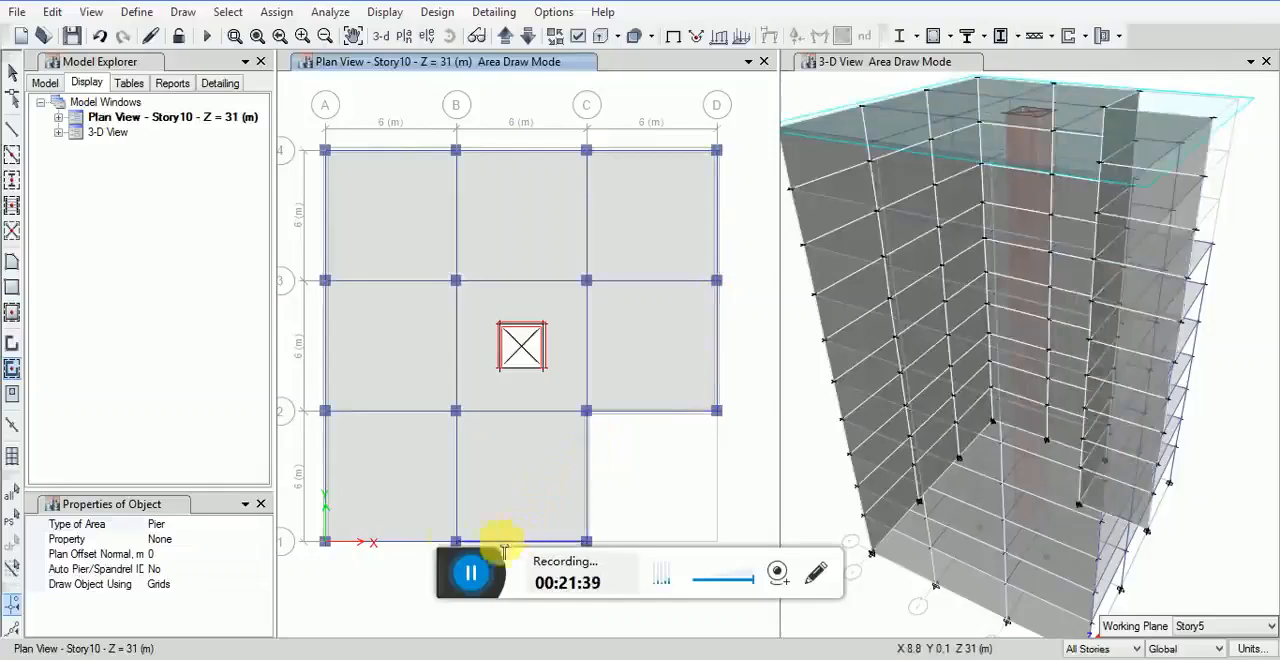
left_click(416, 542)
left_click(423, 410)
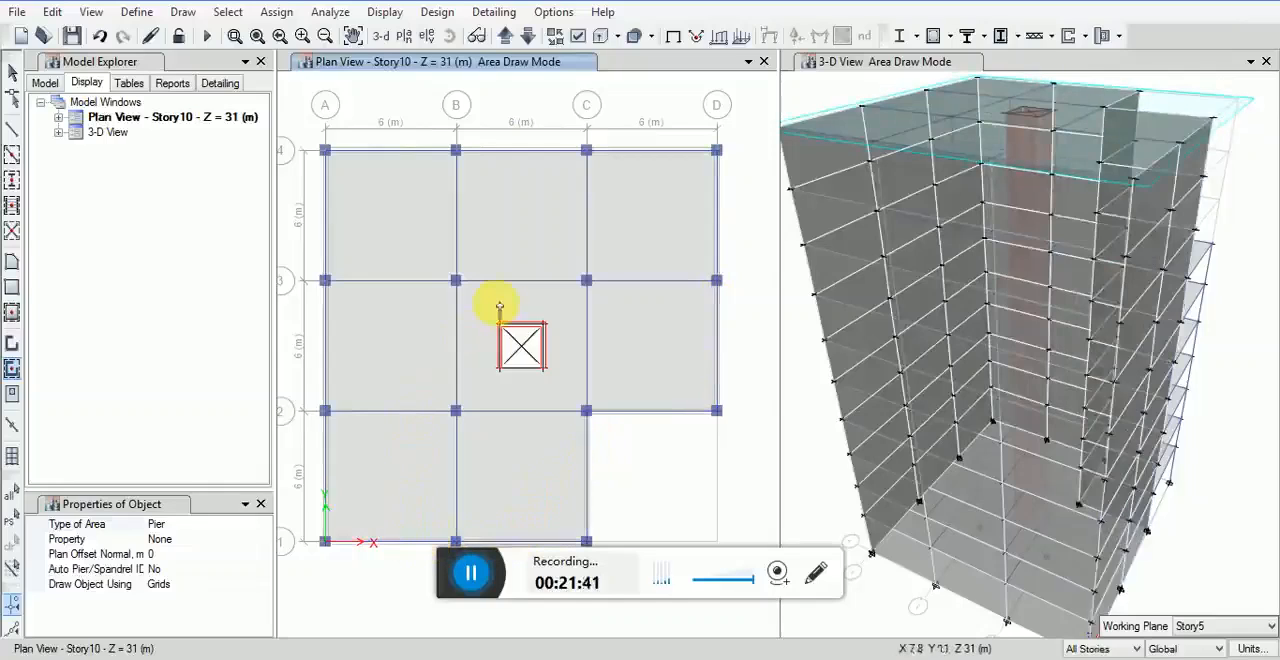
left_click(800, 477)
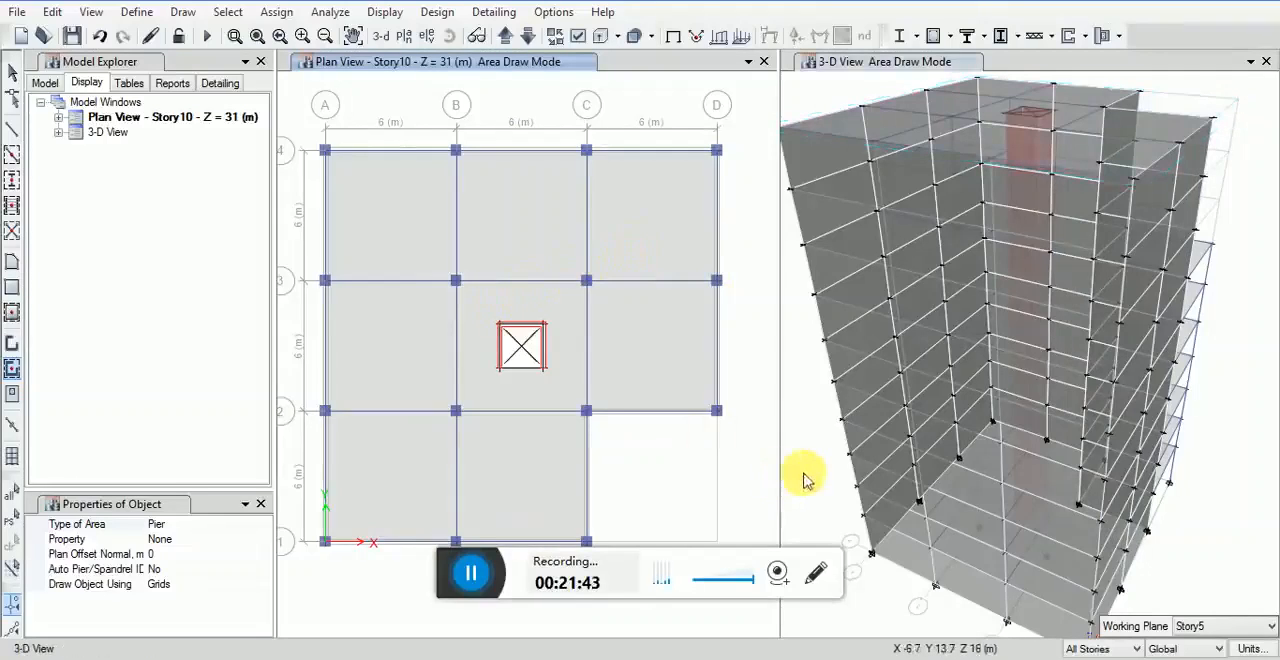
left_click(12, 70)
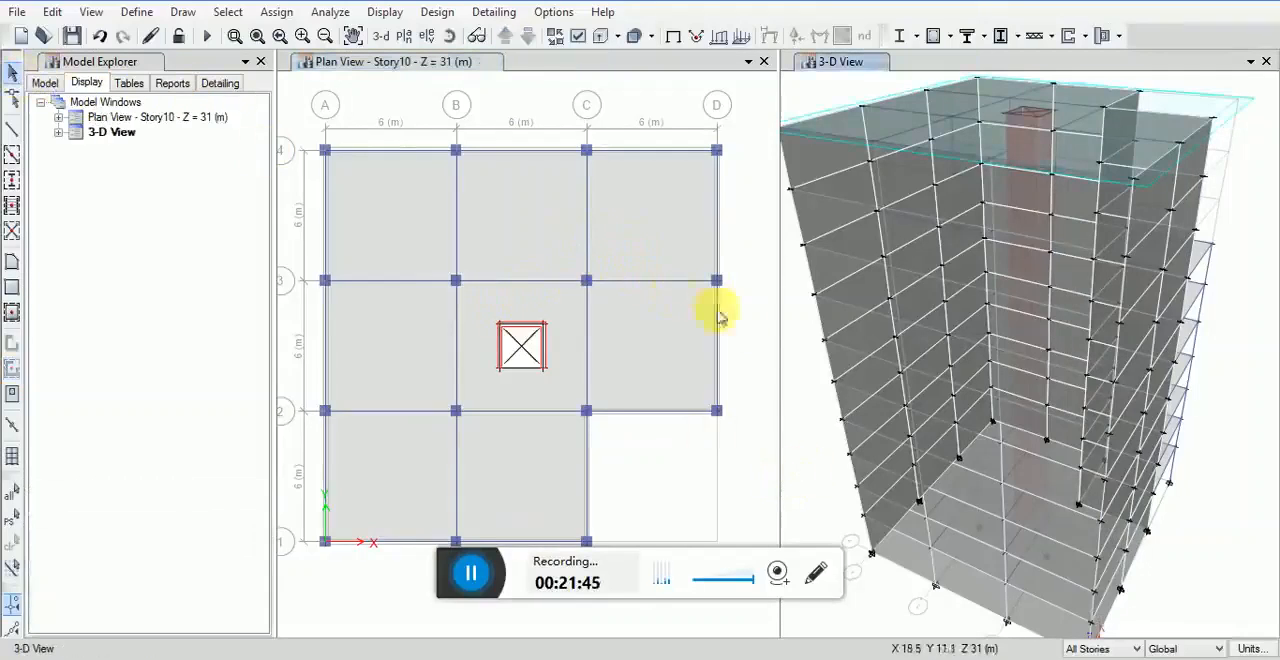
Step: Inspect the perimeter walls from the recessed corner in 3-D and switch the plan view to Story1
left_click(449, 36)
left_click_drag(1200, 572, 966, 329)
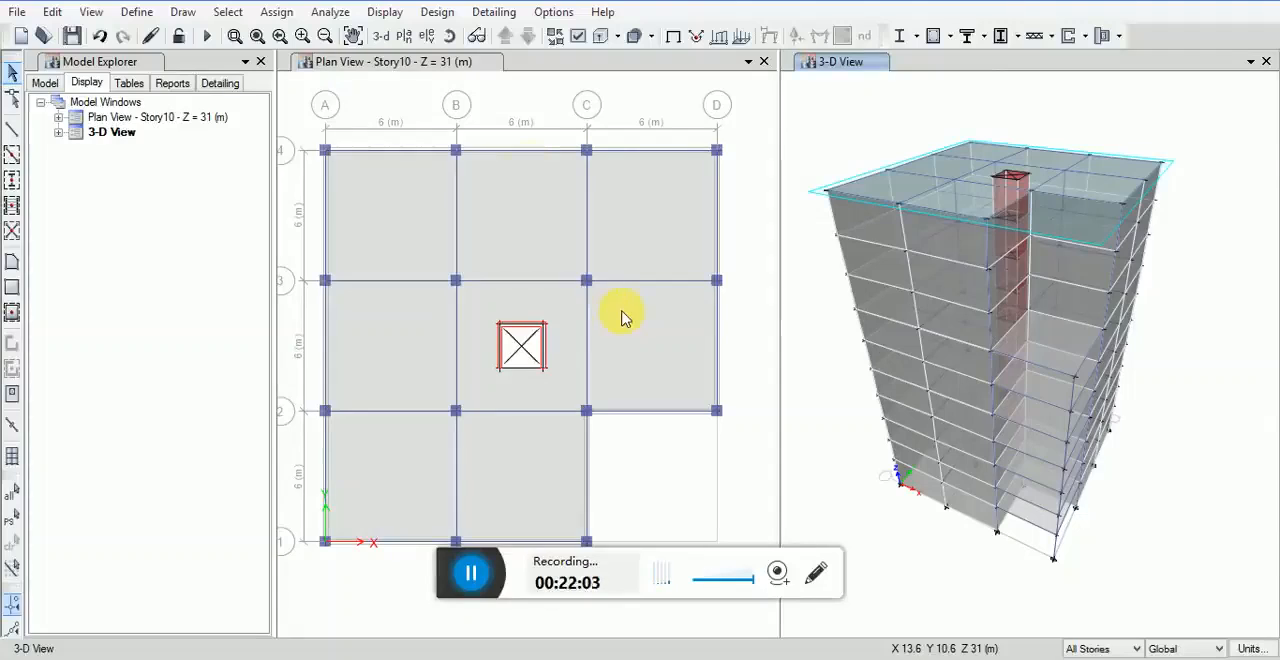
left_click(398, 84)
left_click(91, 12)
left_click(110, 33)
left_click(530, 350)
left_click(707, 528)
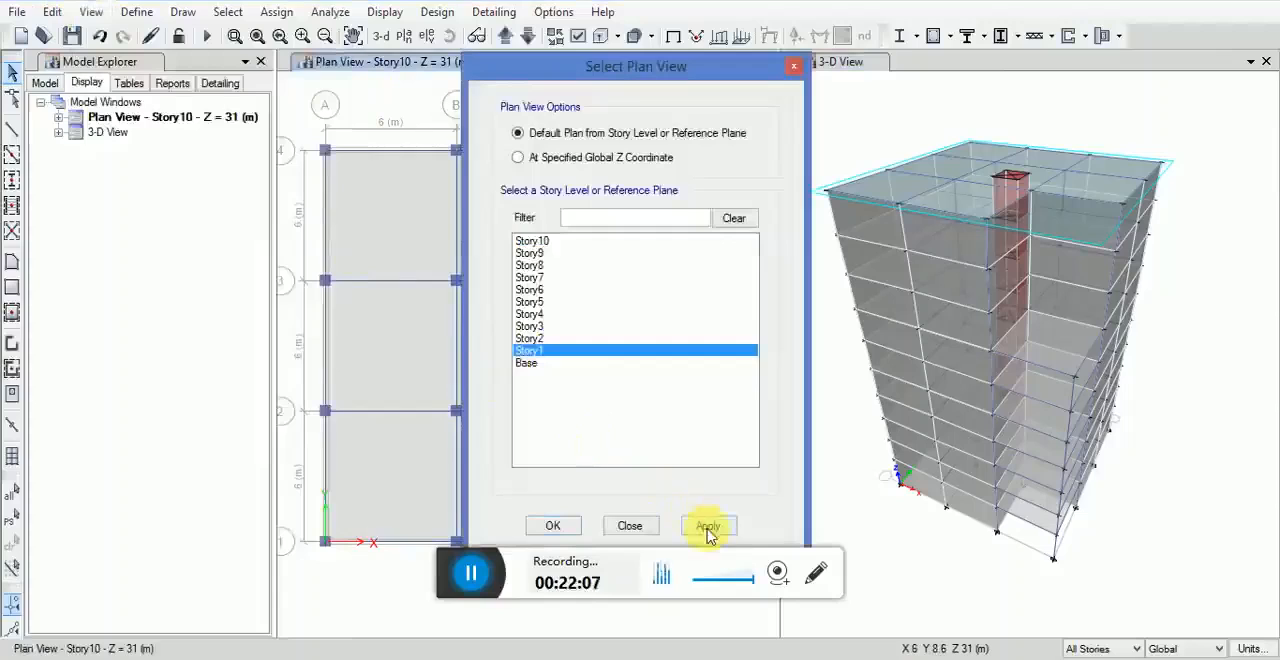
left_click(563, 525)
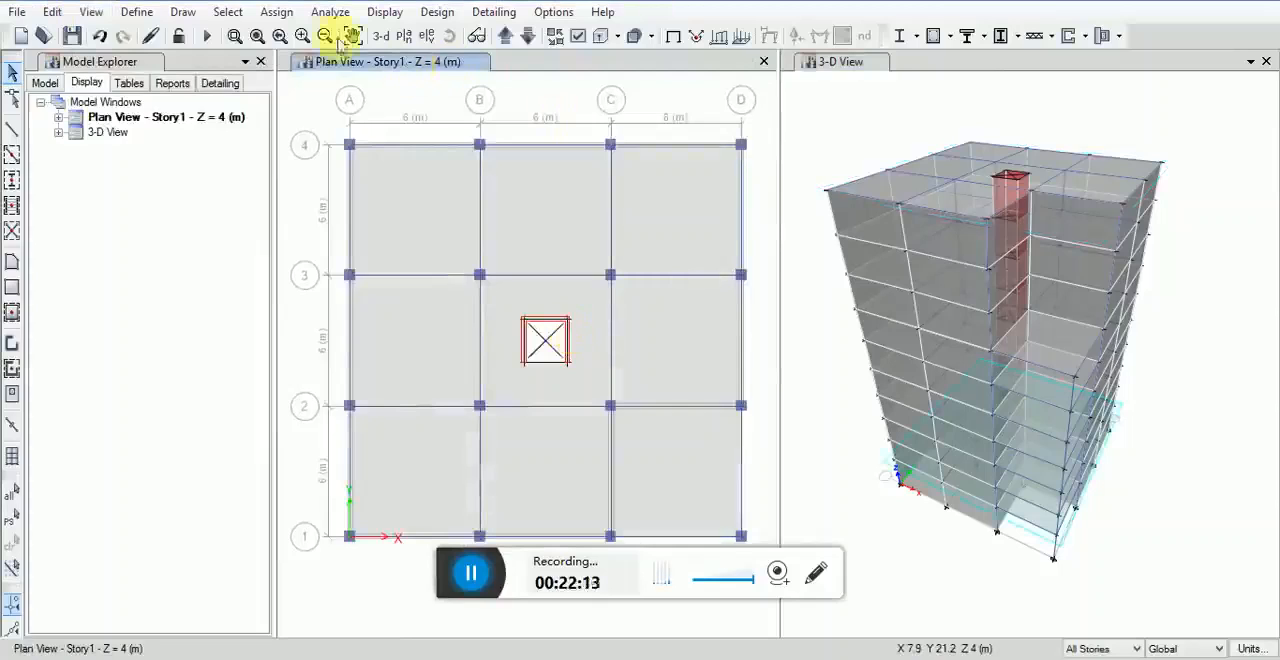
Step: Select by the Null Lines object type, and select the perimeter walls along grid A from 1 to 4
left_click(226, 12)
mouse_move(257, 34)
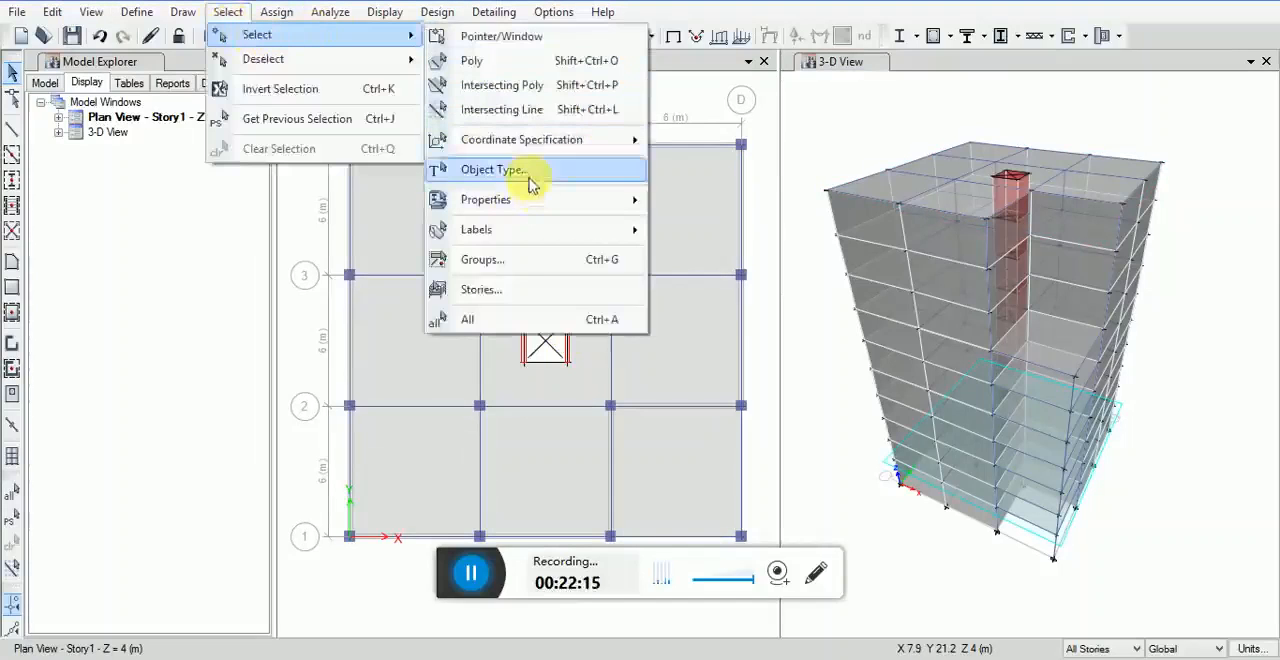
left_click(530, 172)
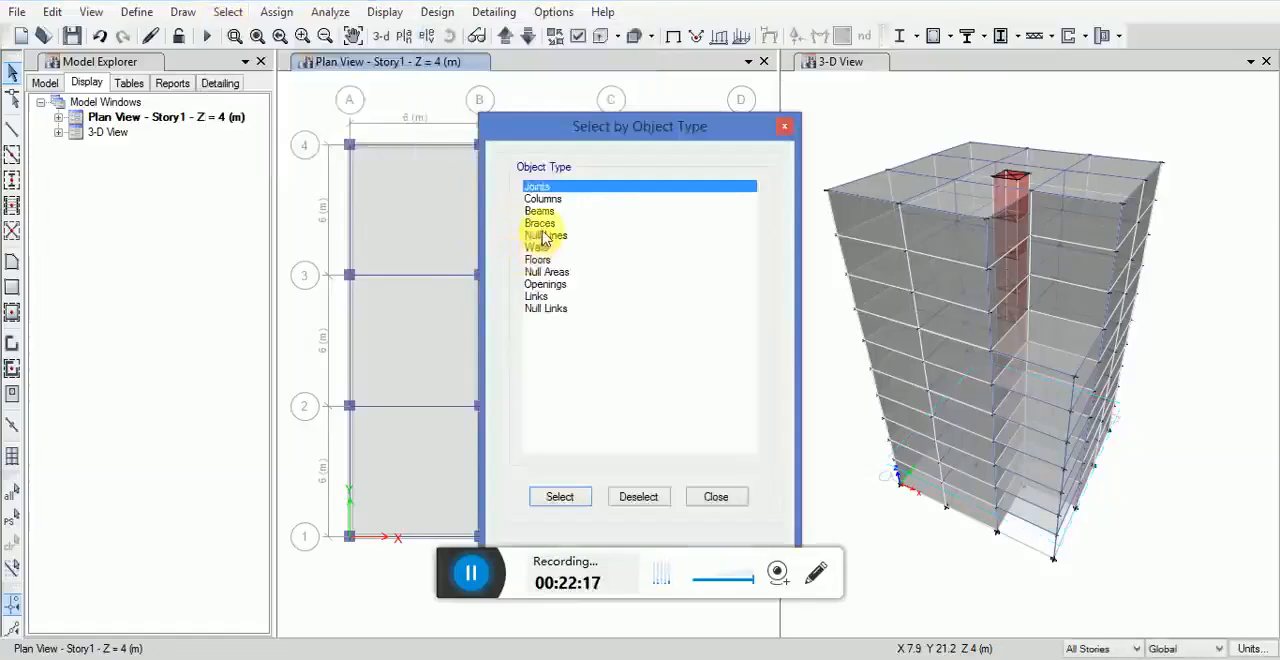
left_click(545, 236)
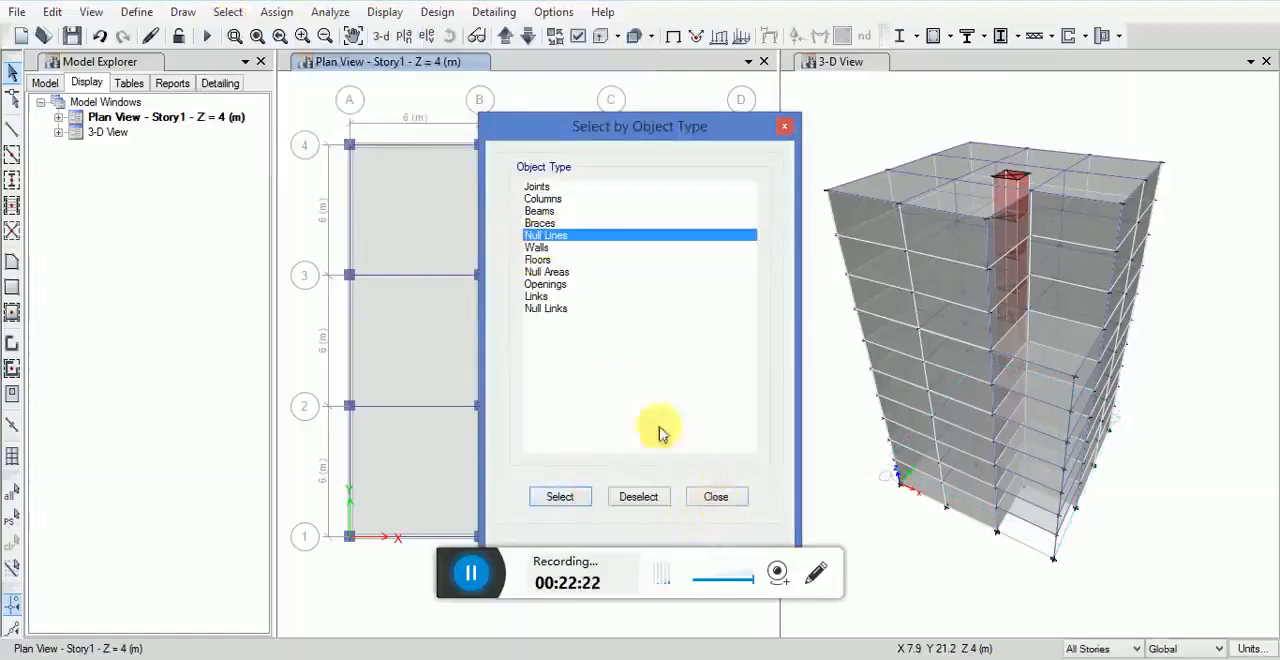
left_click(716, 498)
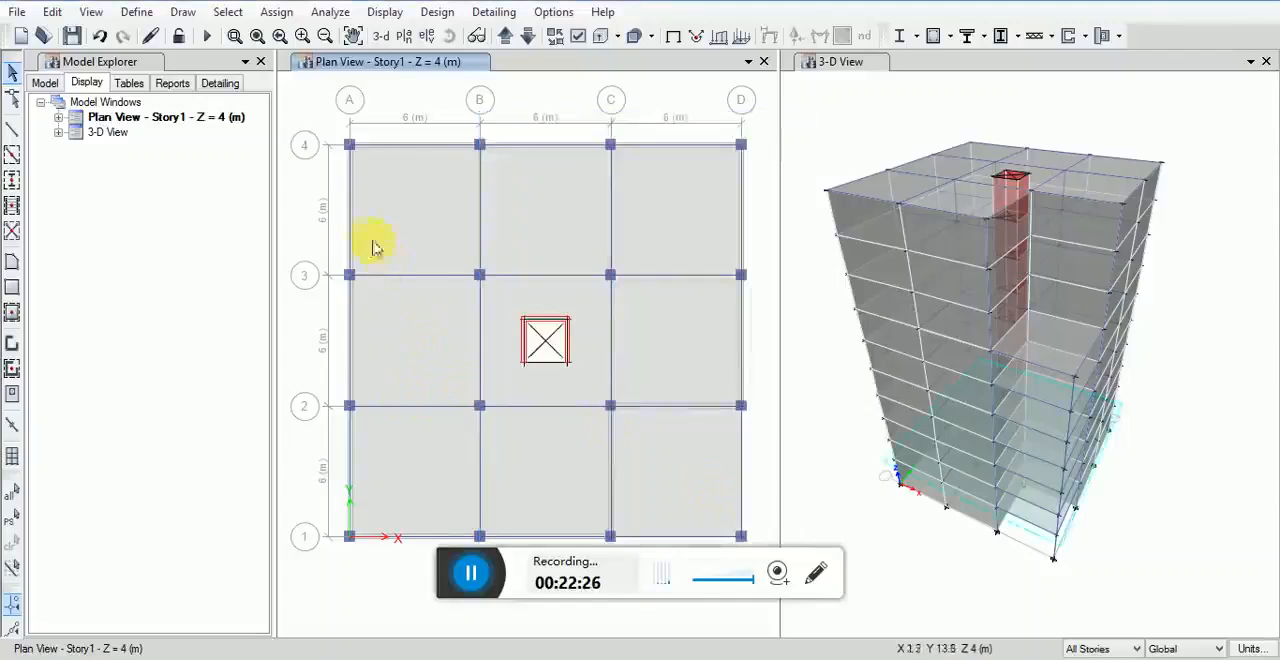
left_click_drag(330, 123, 363, 554)
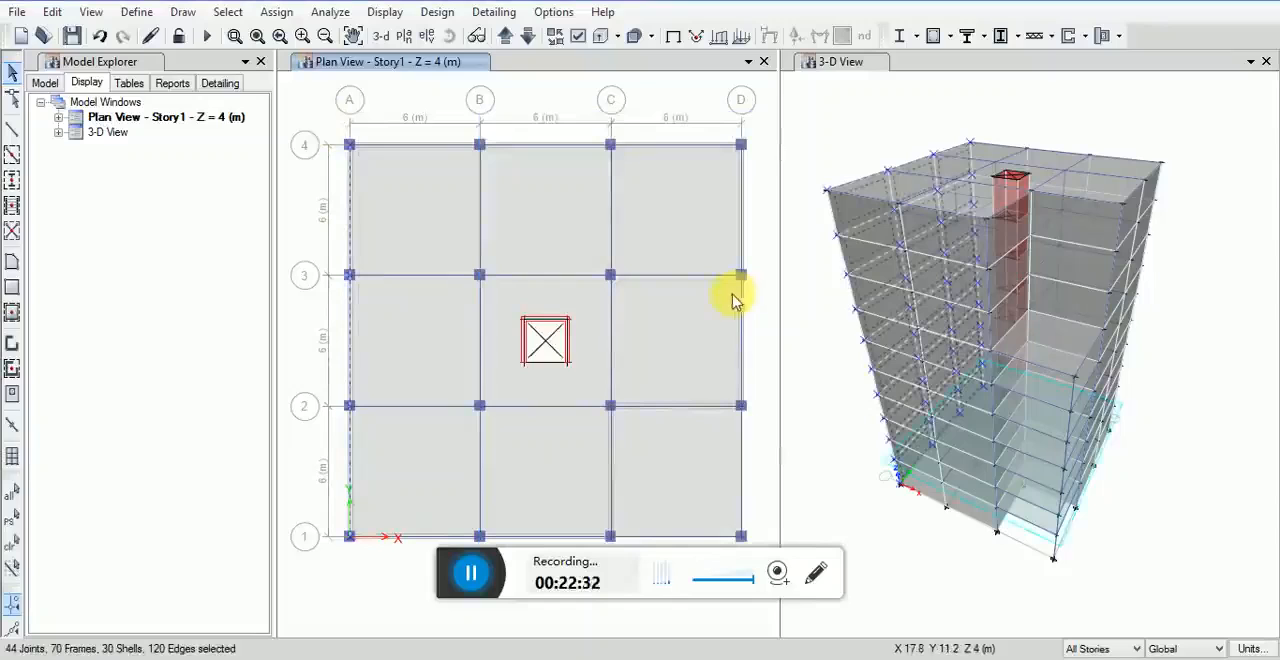
Step: Assign the selected grid A walls a windward wind pressure coefficient of 0.8 for the WINDX pattern
left_click(278, 11)
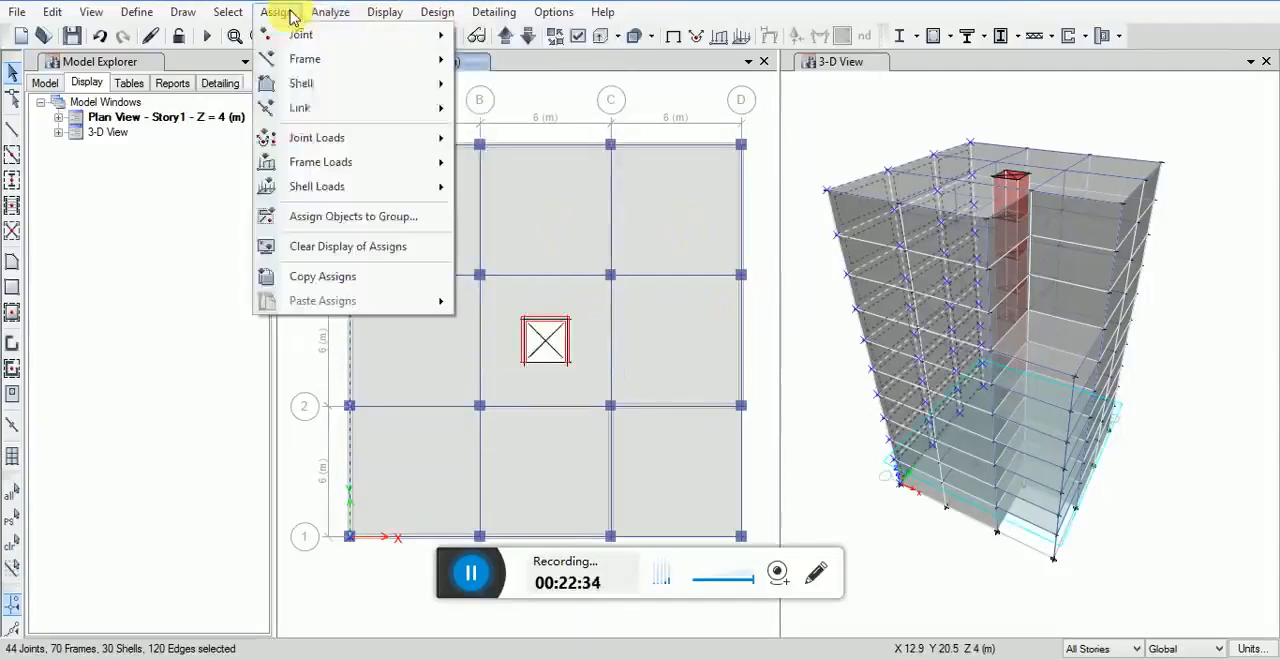
mouse_move(340, 188)
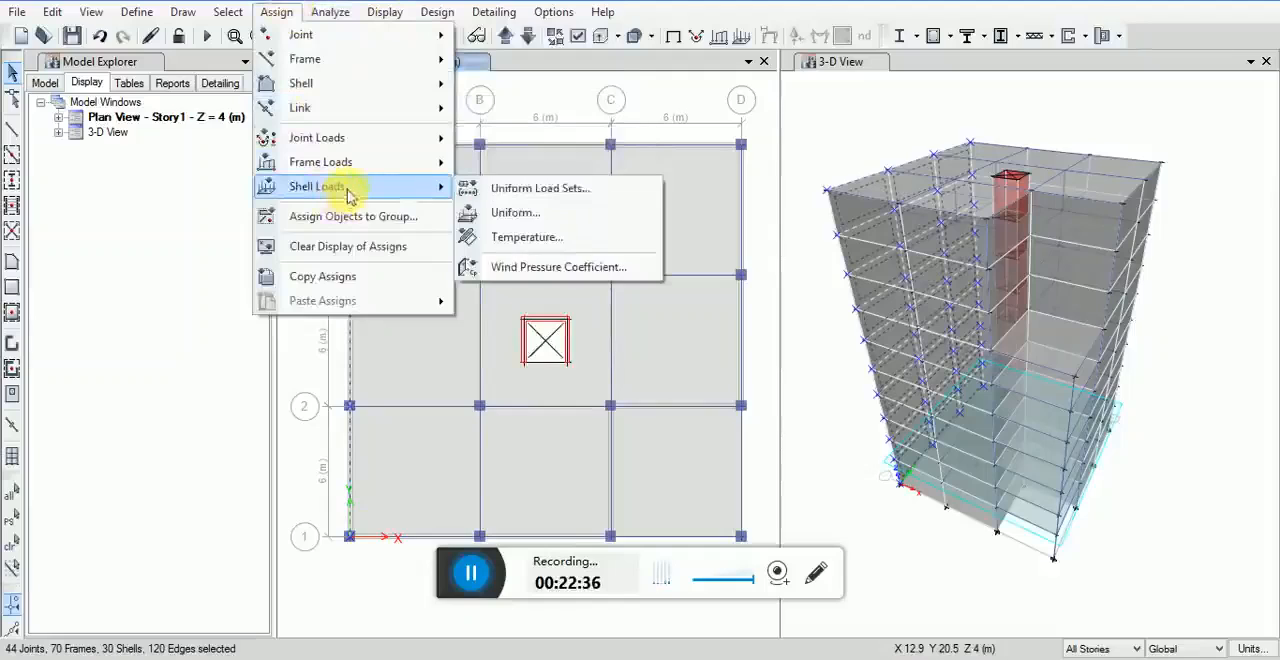
left_click(520, 266)
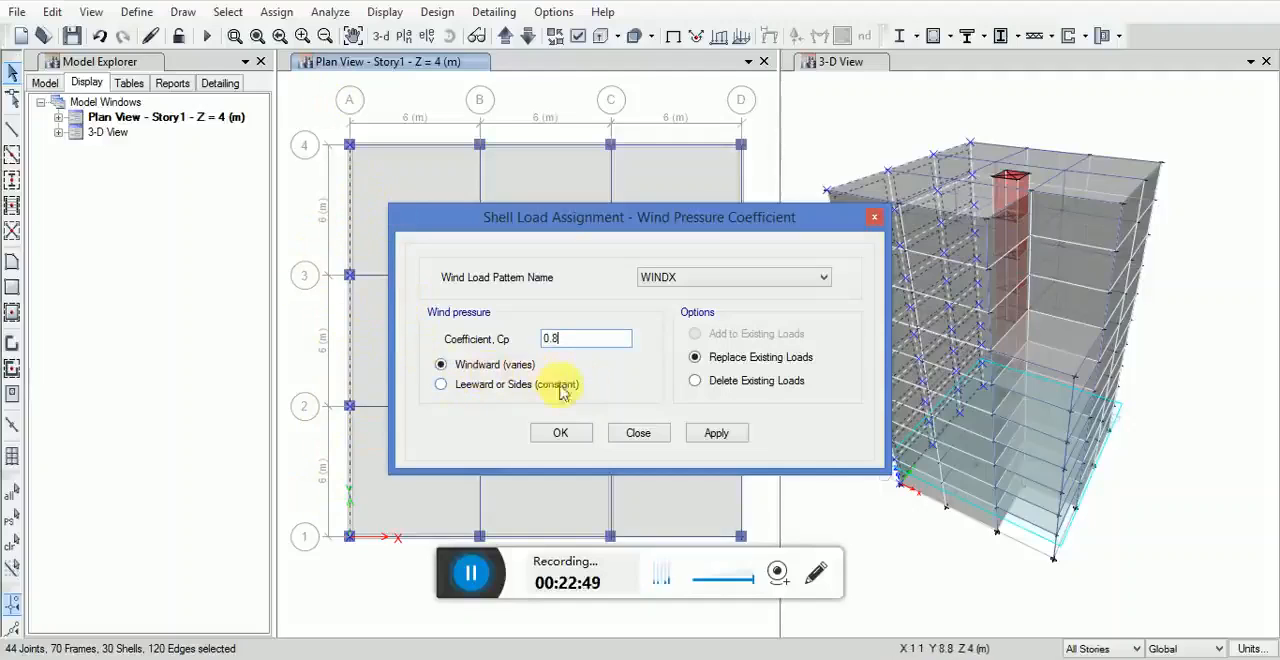
left_click(714, 434)
left_click(563, 434)
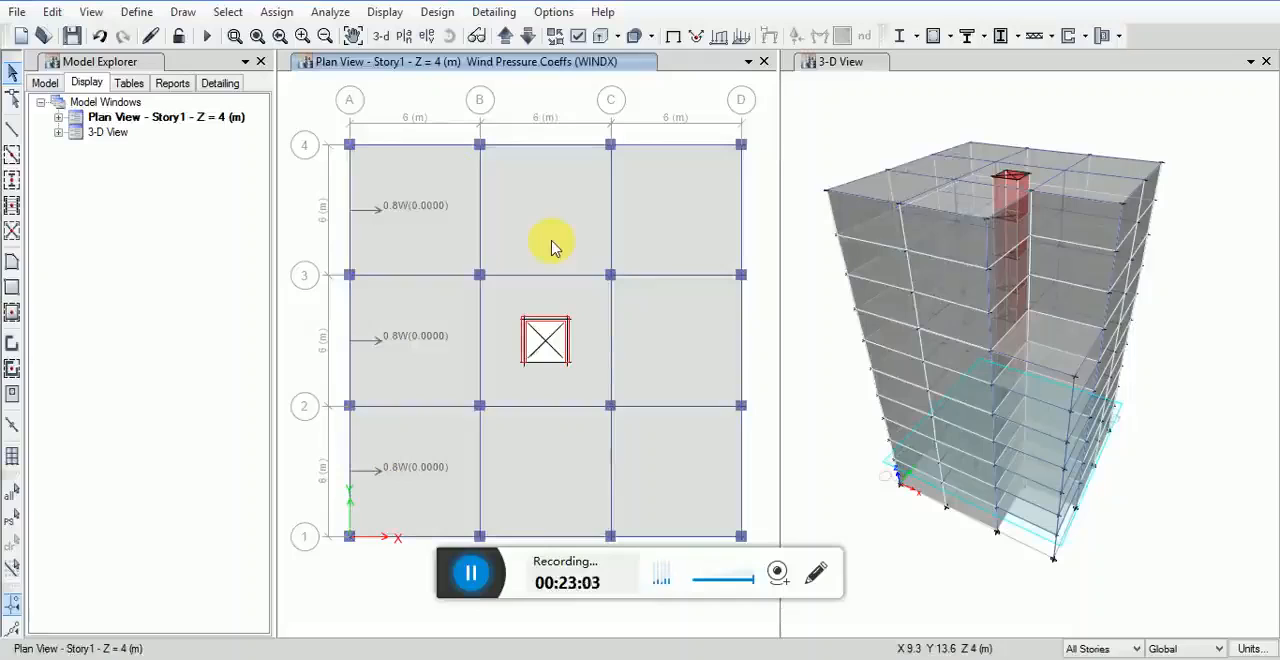
Step: Select by the Null Lines object type, and select the walls along grid D (2–4) and grid C (1–2)
left_click(226, 12)
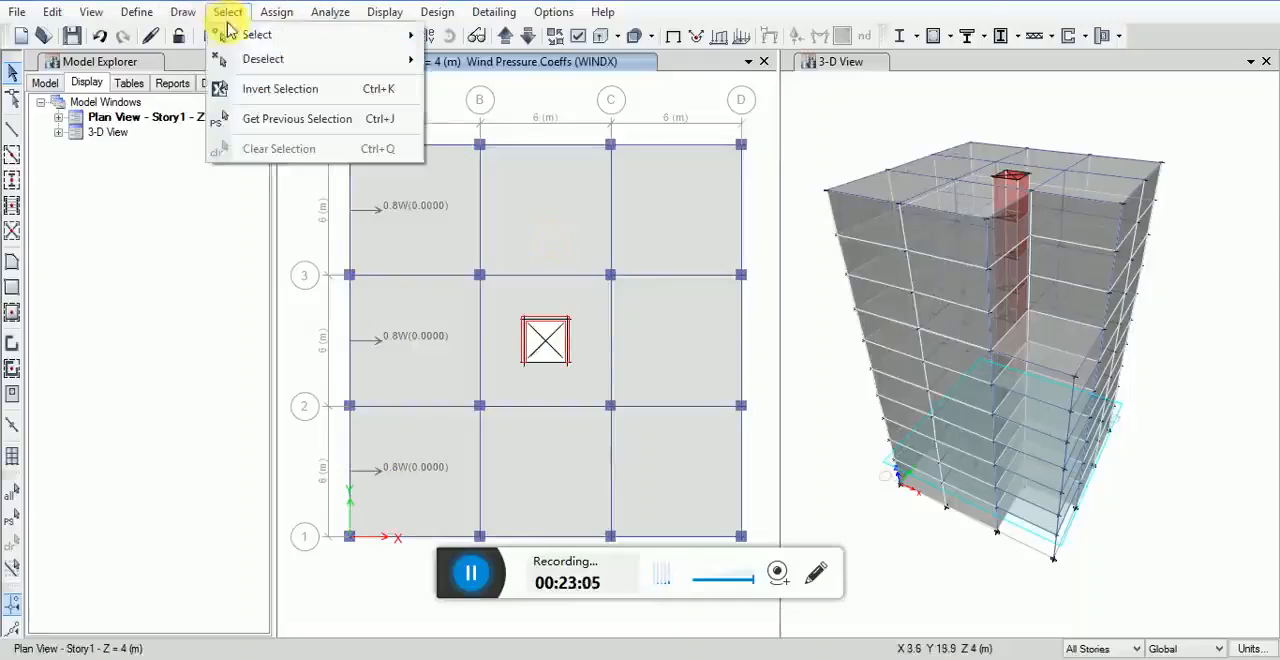
mouse_move(237, 37)
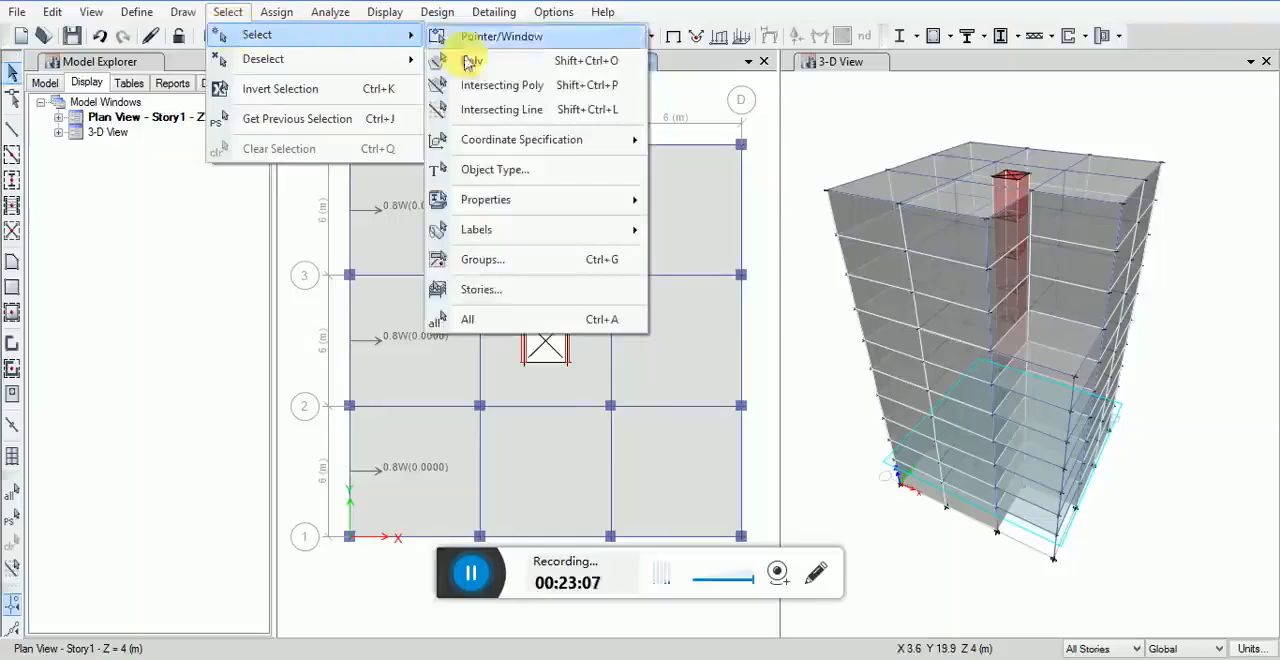
left_click(478, 169)
left_click(540, 236)
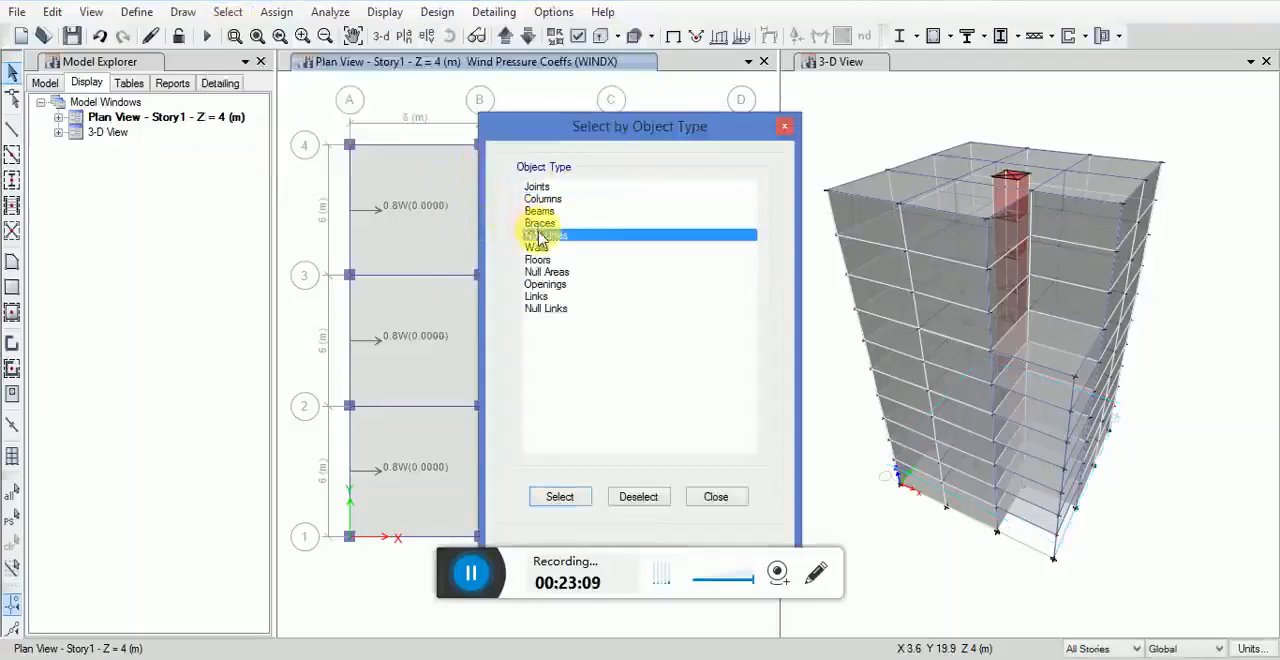
left_click(722, 499)
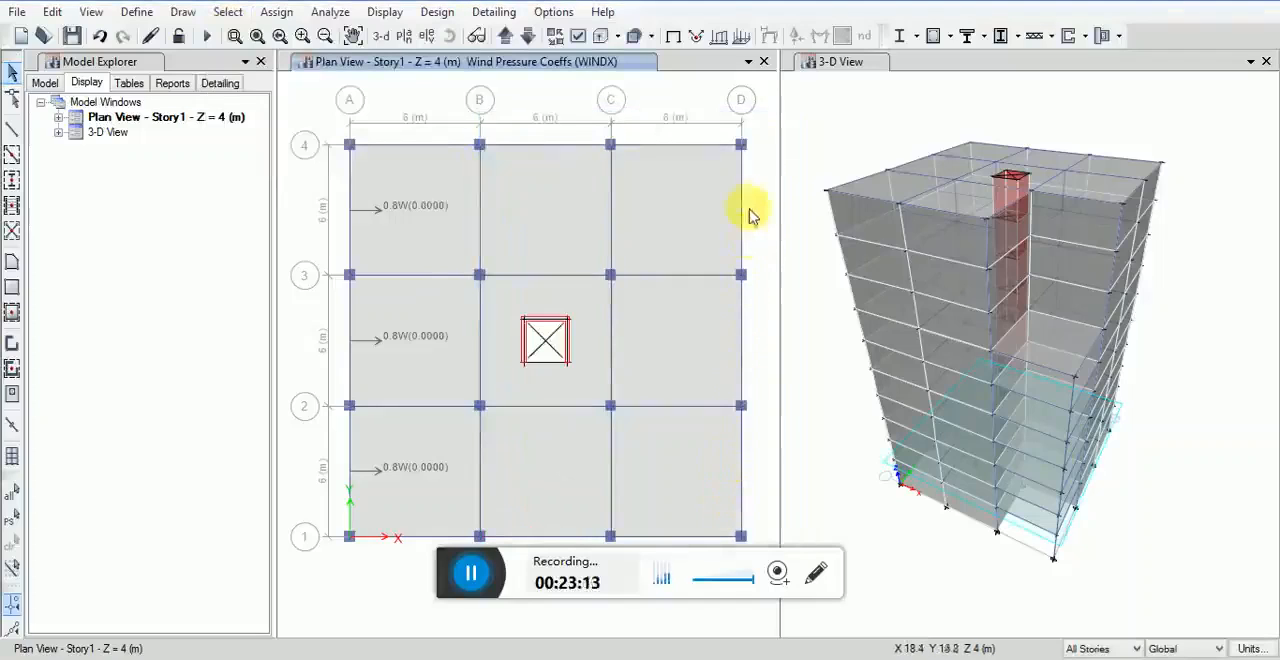
left_click_drag(759, 121, 727, 408)
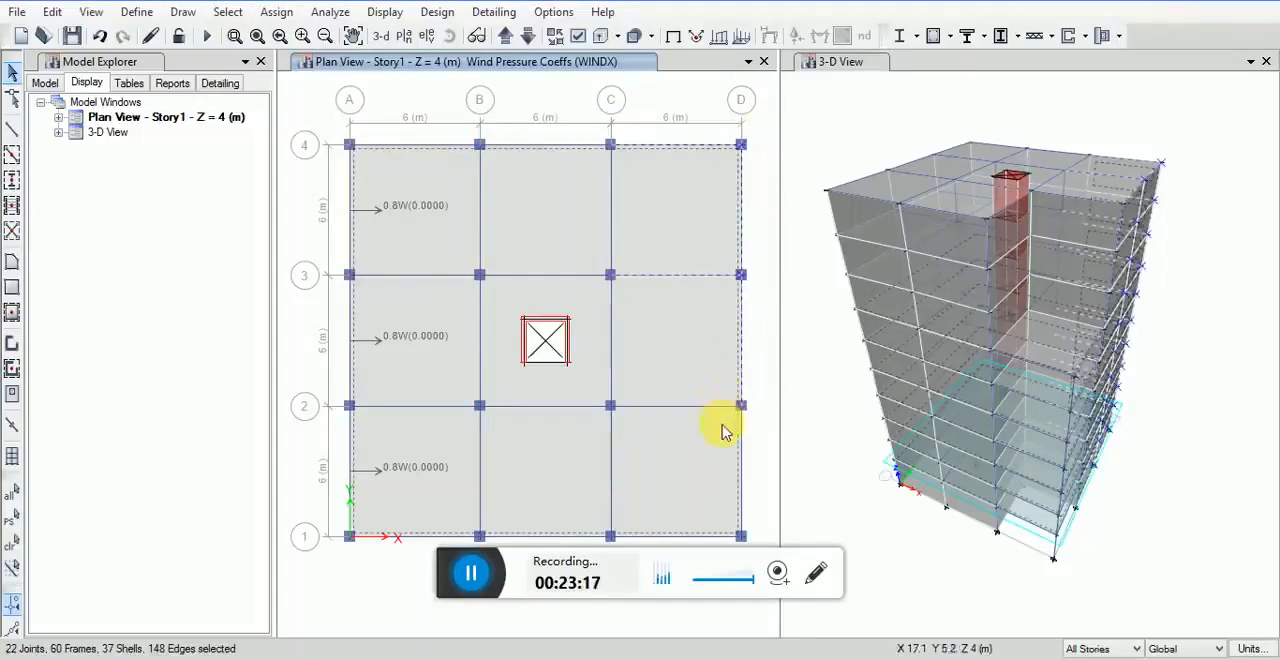
middle_click_drag(640, 411, 632, 380)
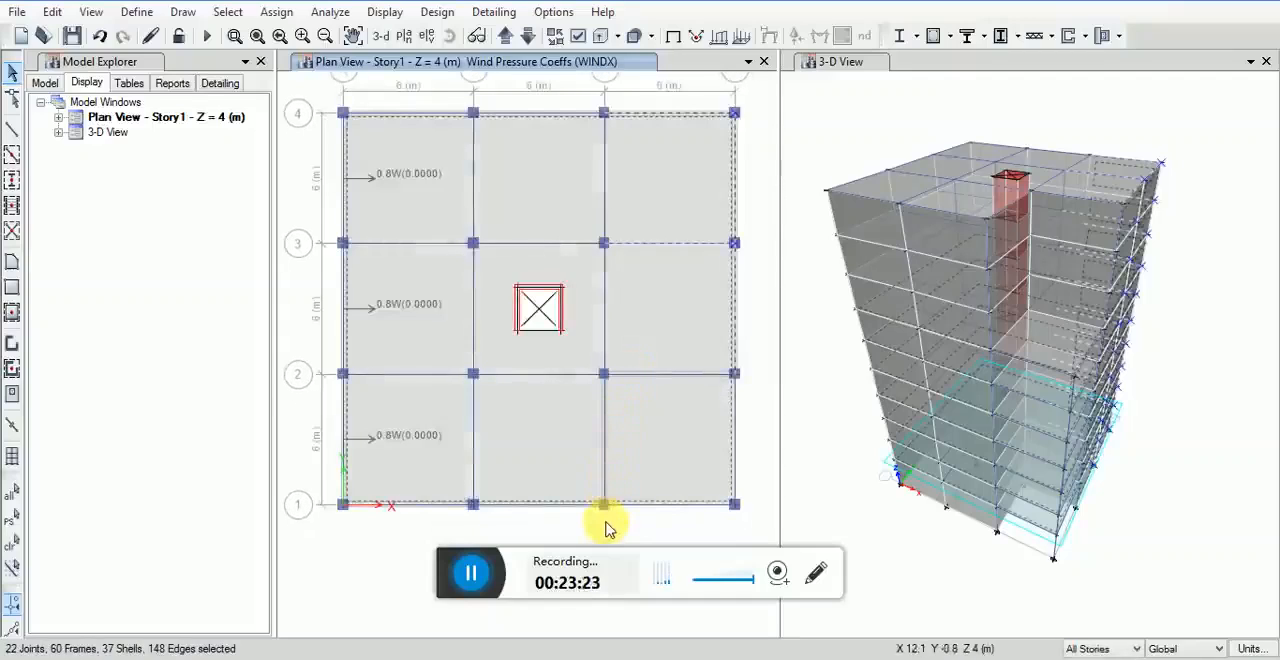
left_click_drag(614, 526, 587, 372)
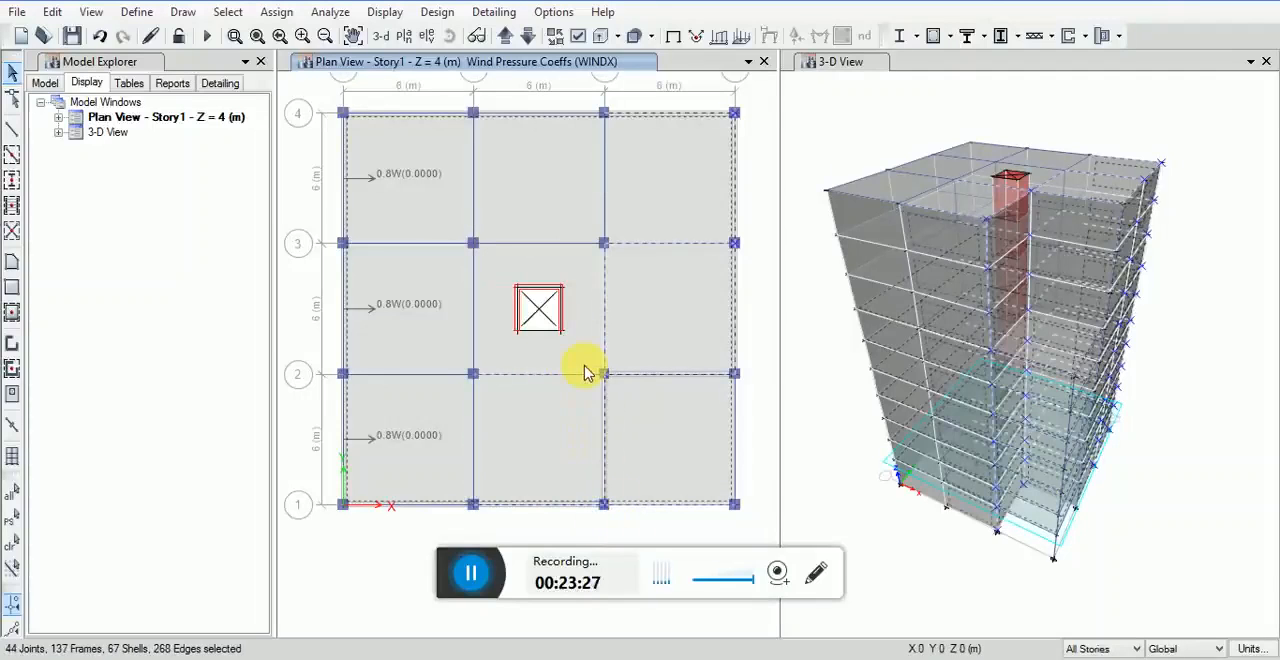
Step: Assign the selected grid D and grid C walls a leeward wind pressure coefficient of 0.5 for WINDX
left_click(278, 12)
mouse_move(316, 186)
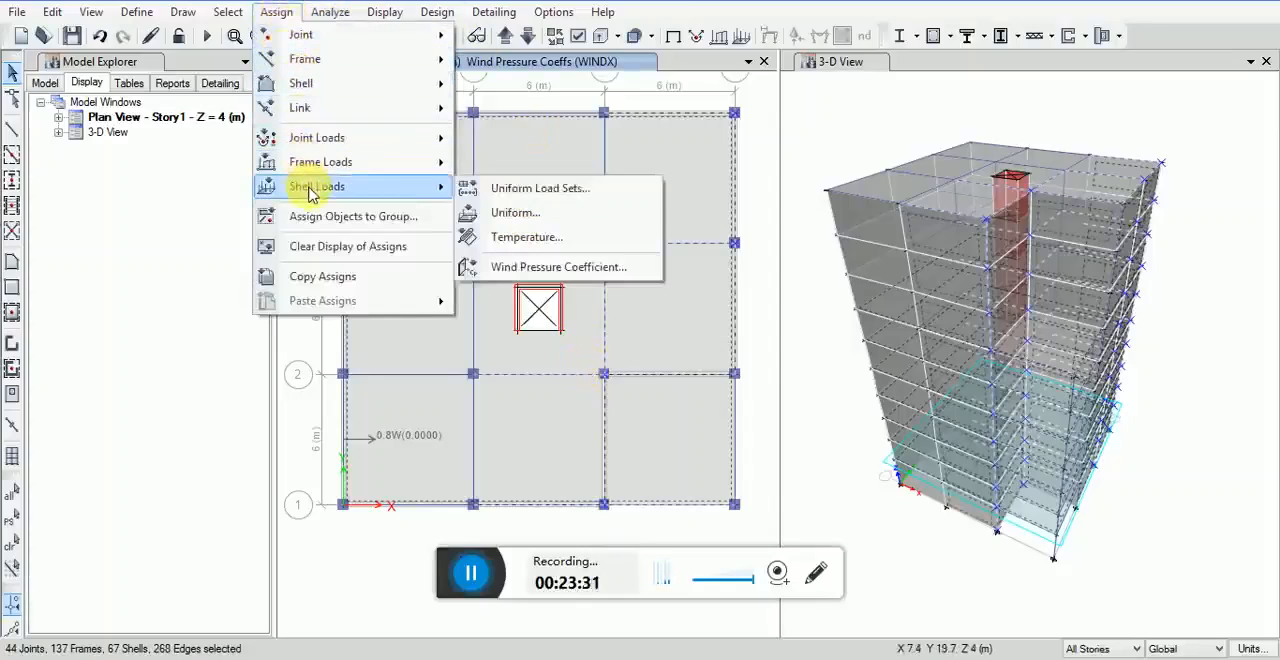
left_click(447, 385)
left_click(585, 339)
type("5")
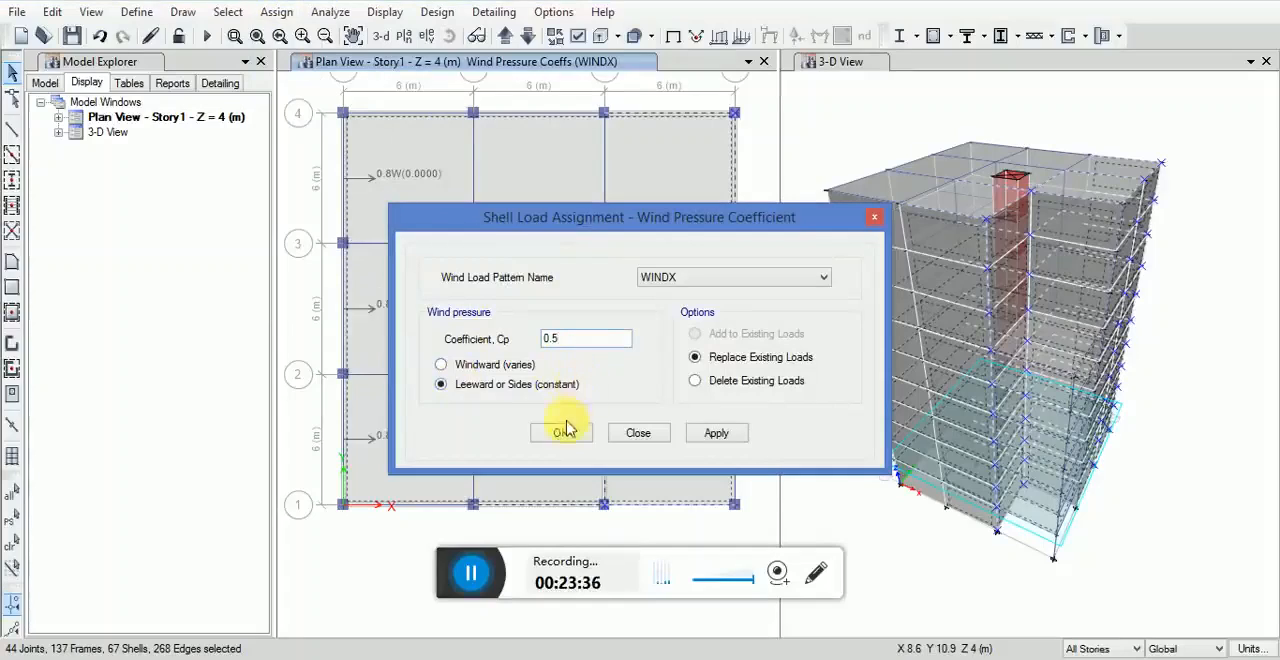
left_click(716, 432)
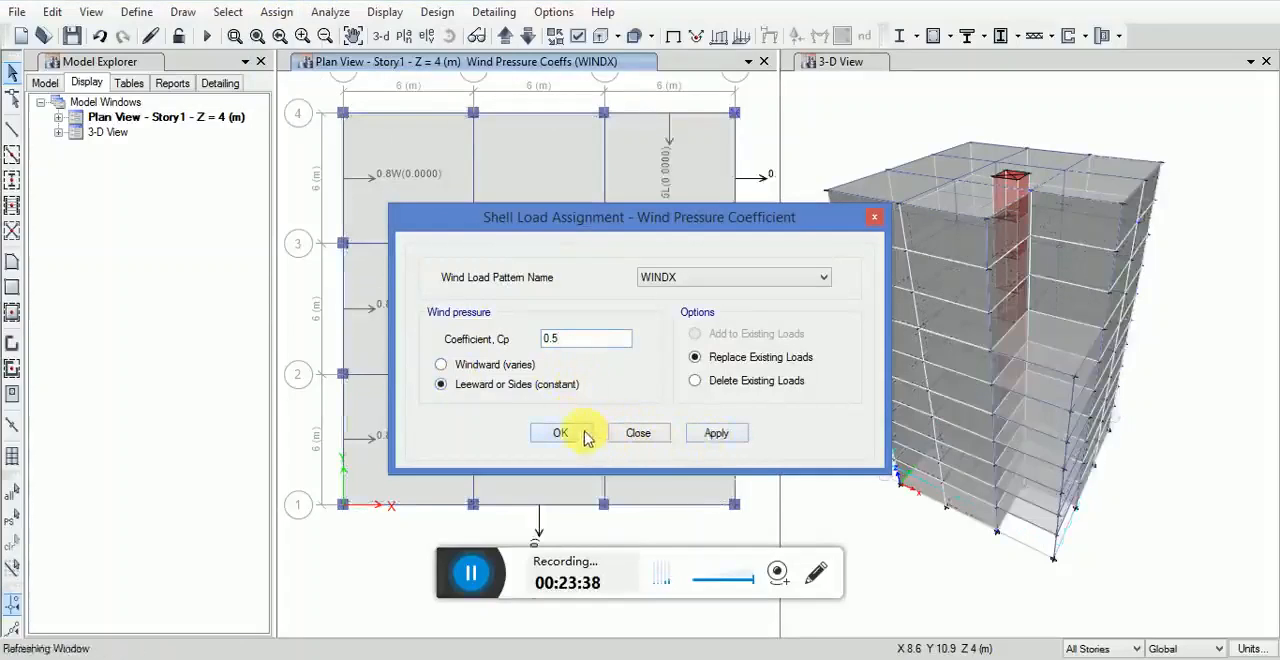
left_click(584, 436)
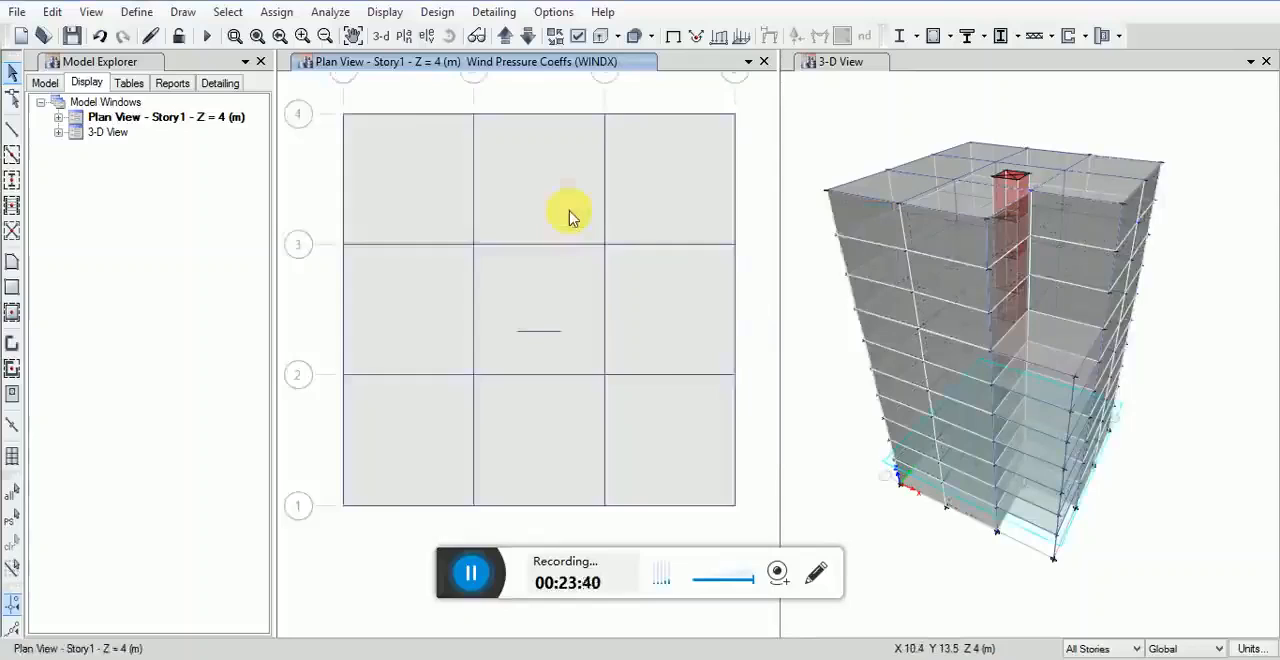
Step: Select by the Null Lines object type, and select the walls along grid 2 (C–D) and grid 1 (A–C)
scroll(545, 222, "down", 2)
scroll(545, 222, "up", 2)
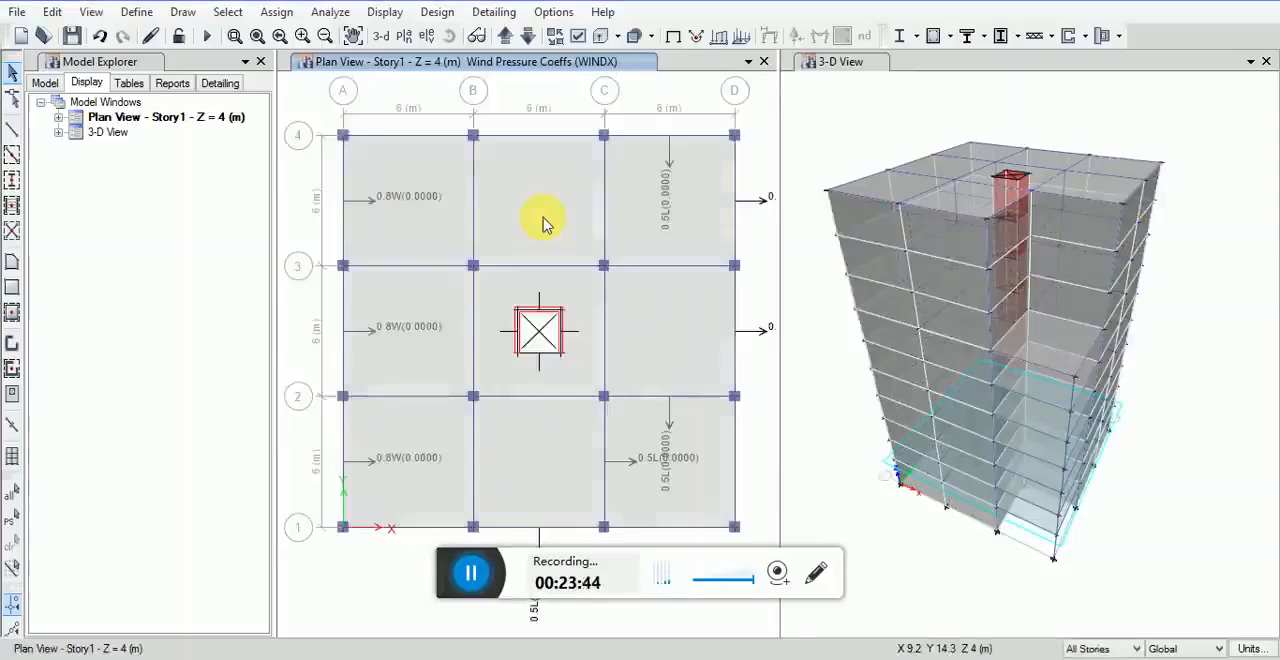
scroll(543, 220, "down", 2)
scroll(535, 214, "up", 2)
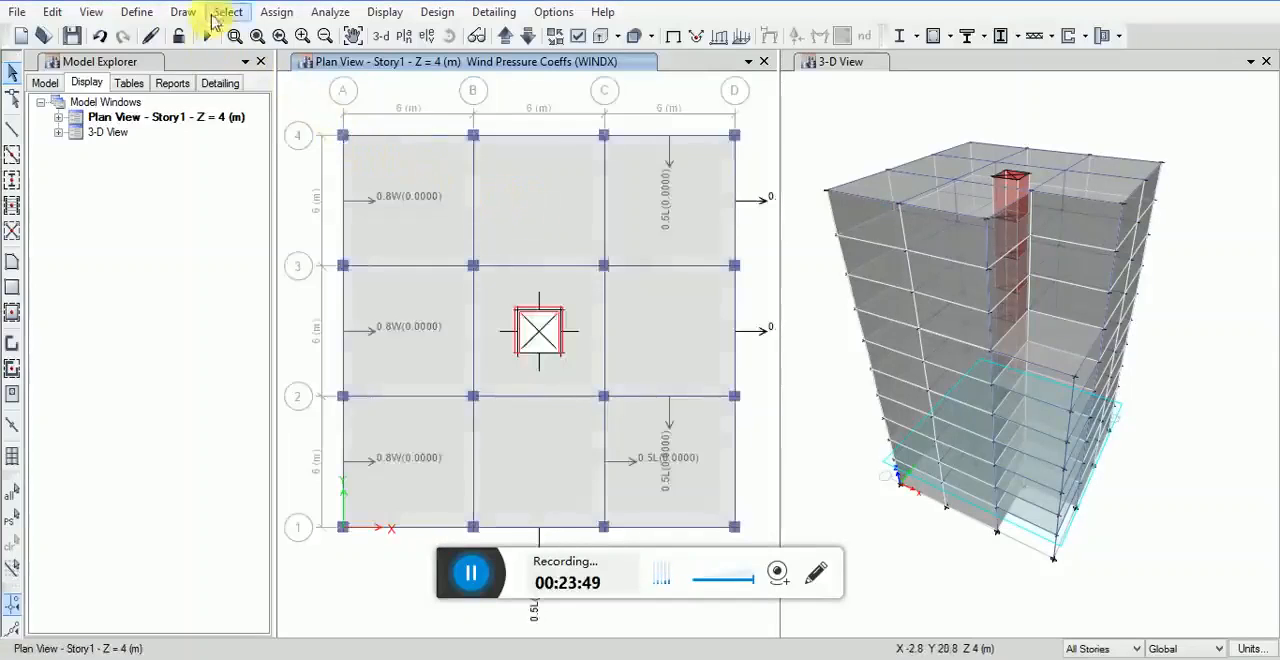
left_click(228, 12)
mouse_move(240, 40)
left_click(495, 169)
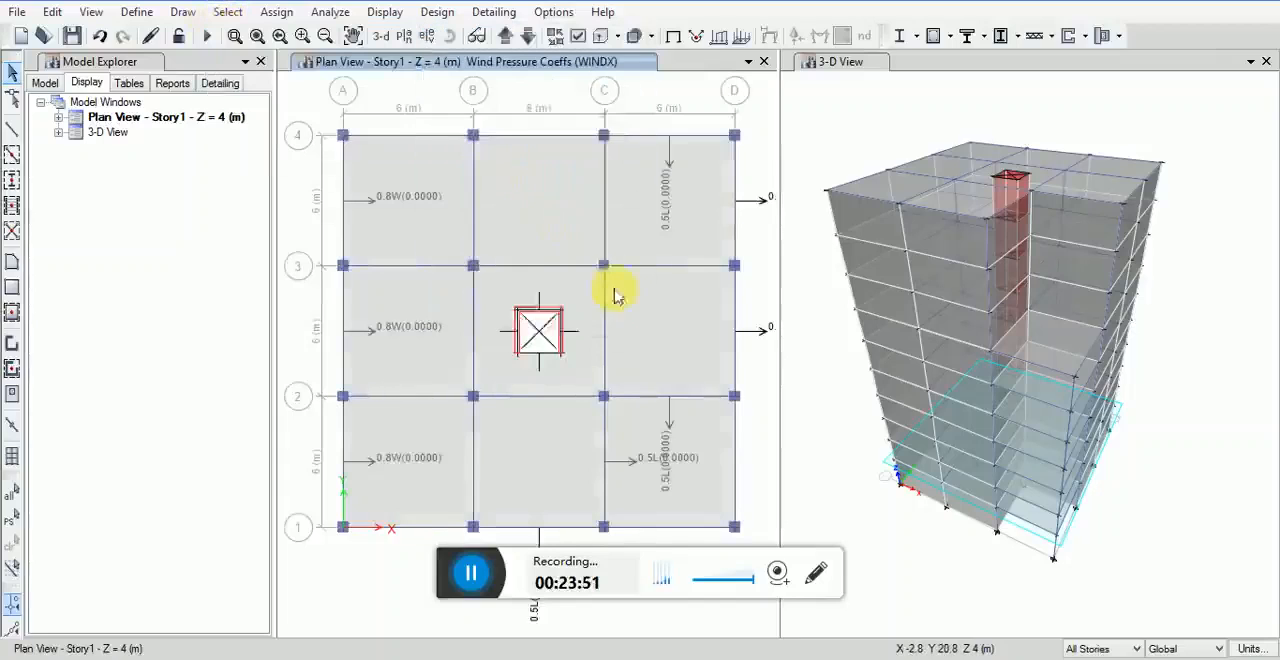
left_click(551, 239)
left_click(560, 496)
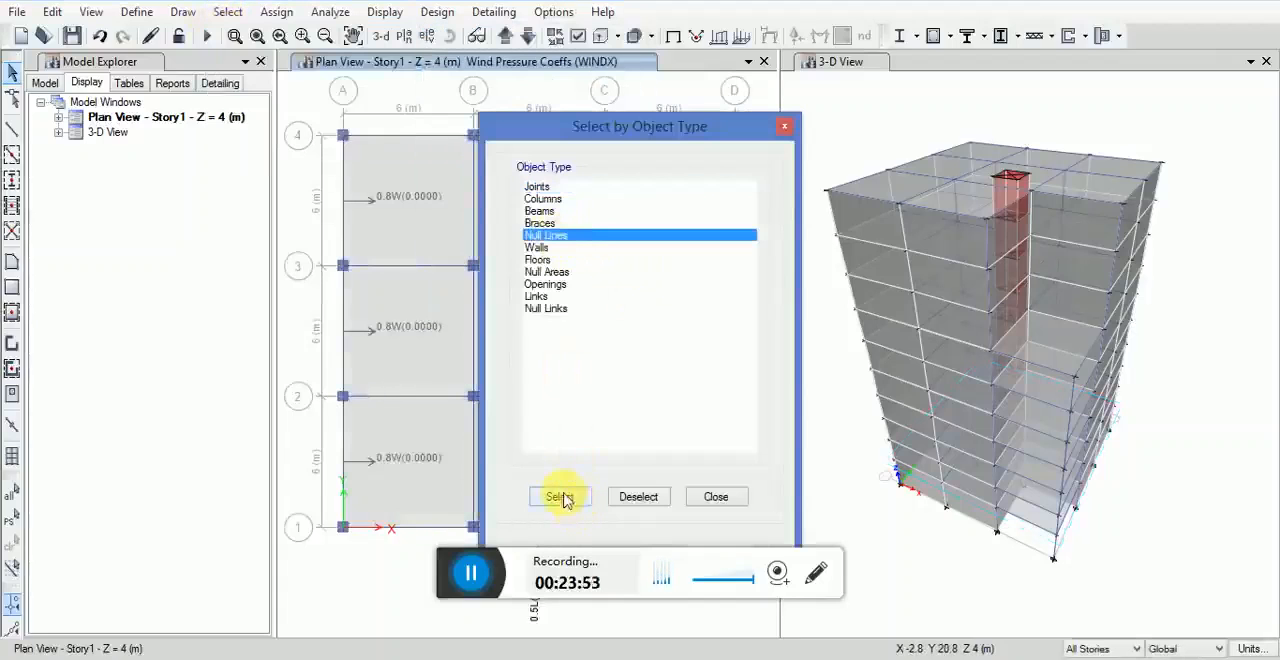
left_click(715, 497)
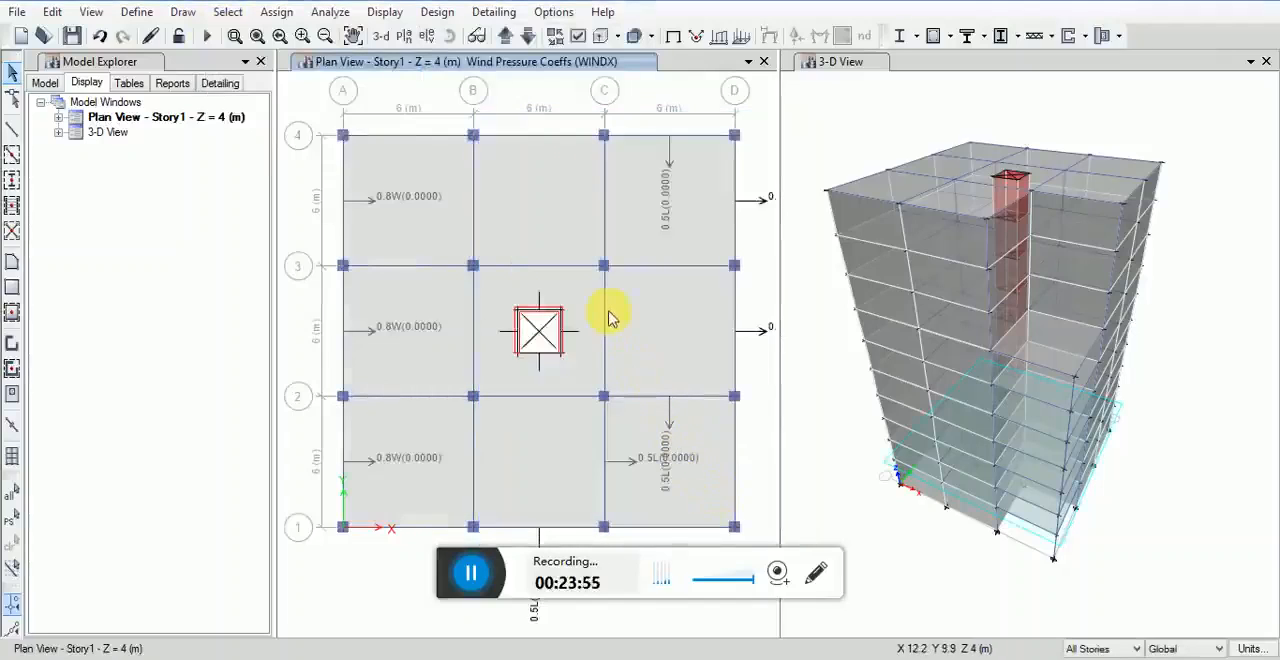
left_click_drag(585, 380, 738, 409)
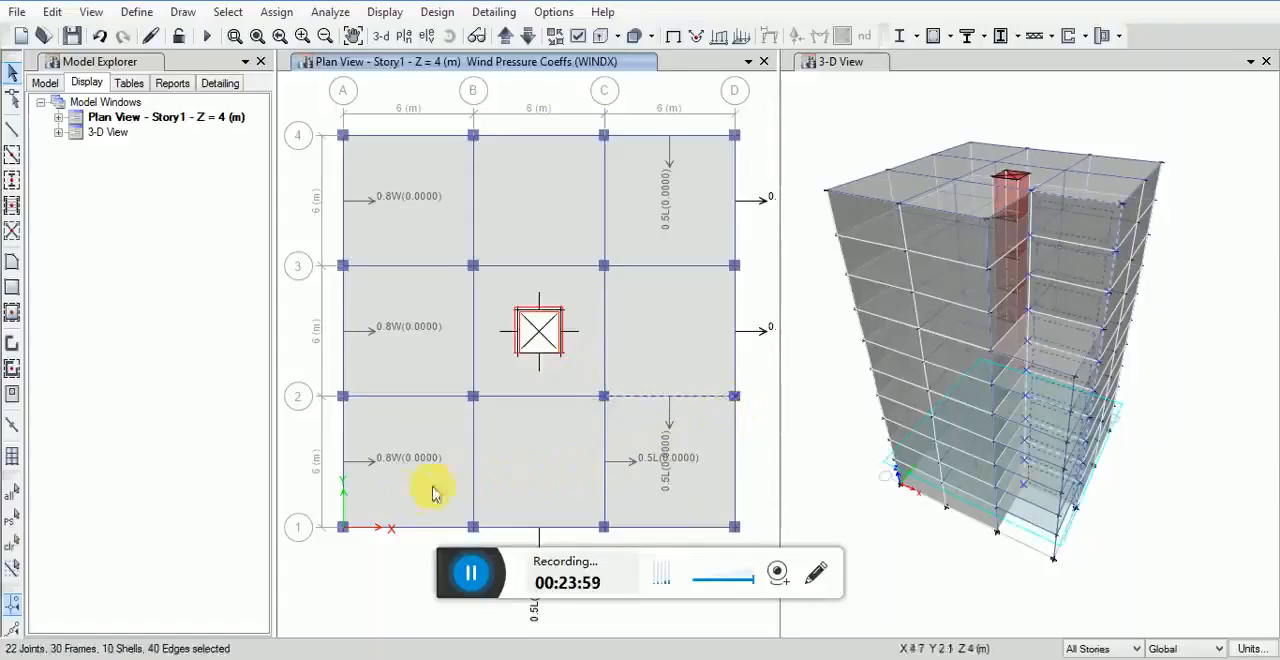
left_click_drag(315, 511, 611, 537)
Step: Assign the selected grid 2 and grid 1 walls a windward wind pressure coefficient of -0.8 for the WINDY pattern
left_click(330, 12)
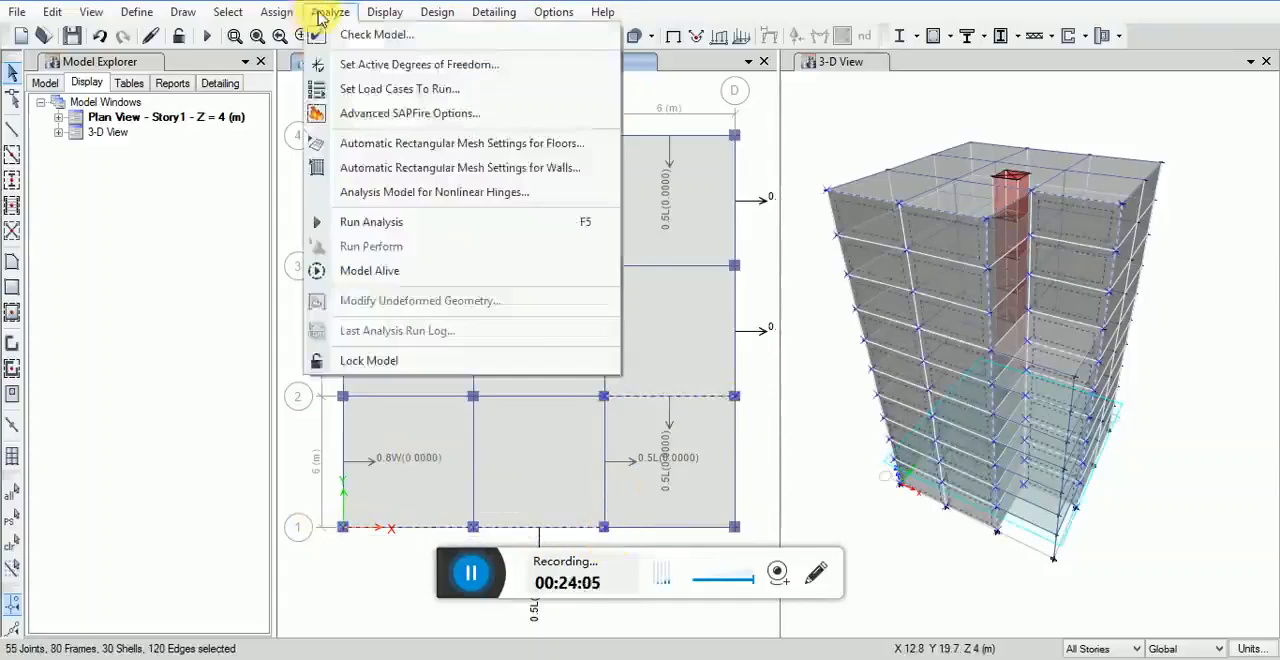
mouse_move(384, 188)
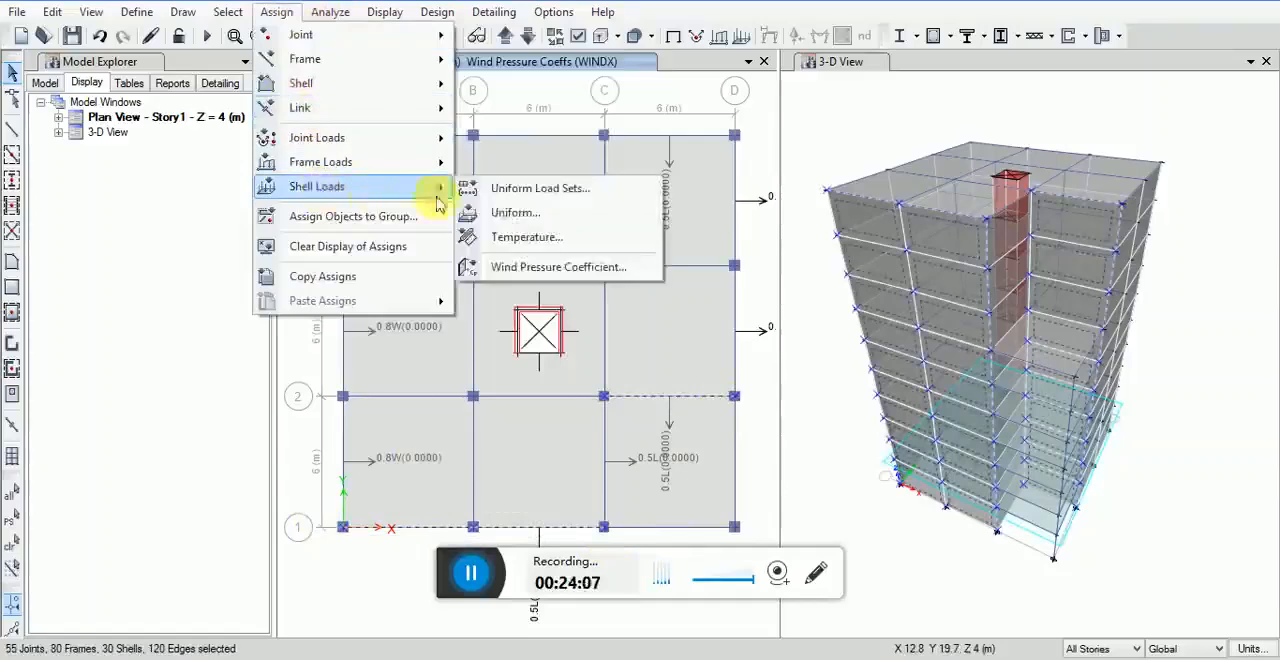
left_click(423, 266)
left_click(490, 364)
left_click(580, 340)
left_click(665, 279)
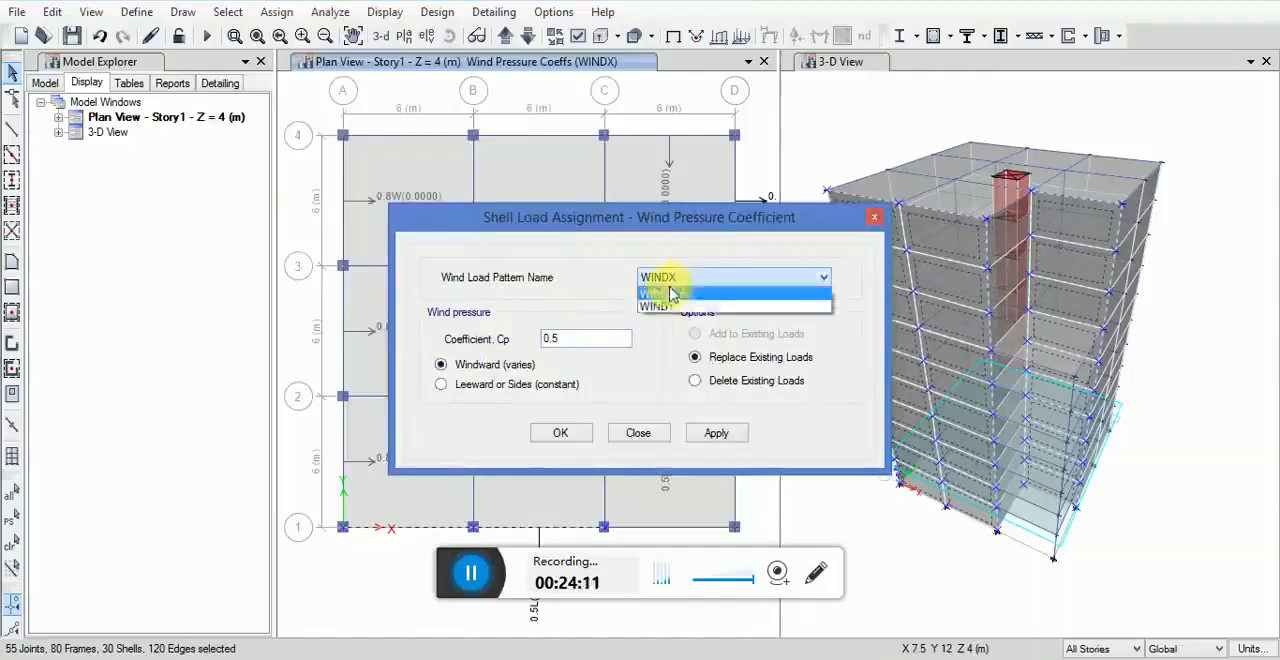
left_click(662, 302)
left_click_drag(600, 339, 538, 340)
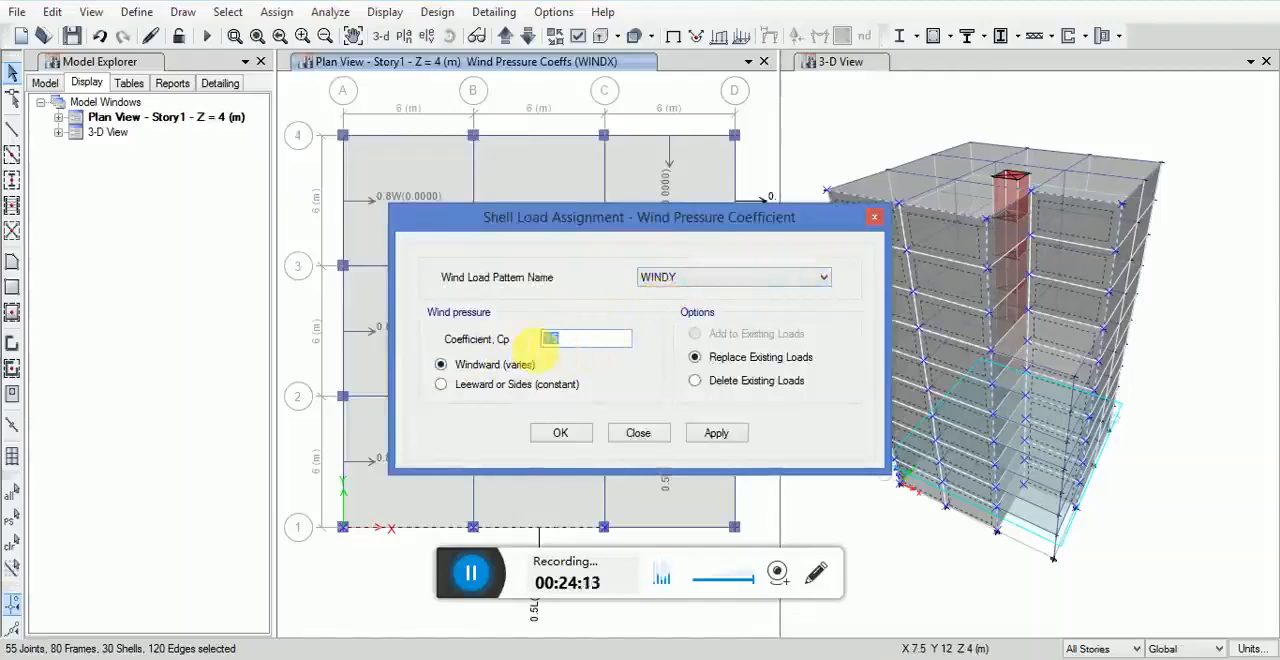
type("-0.8")
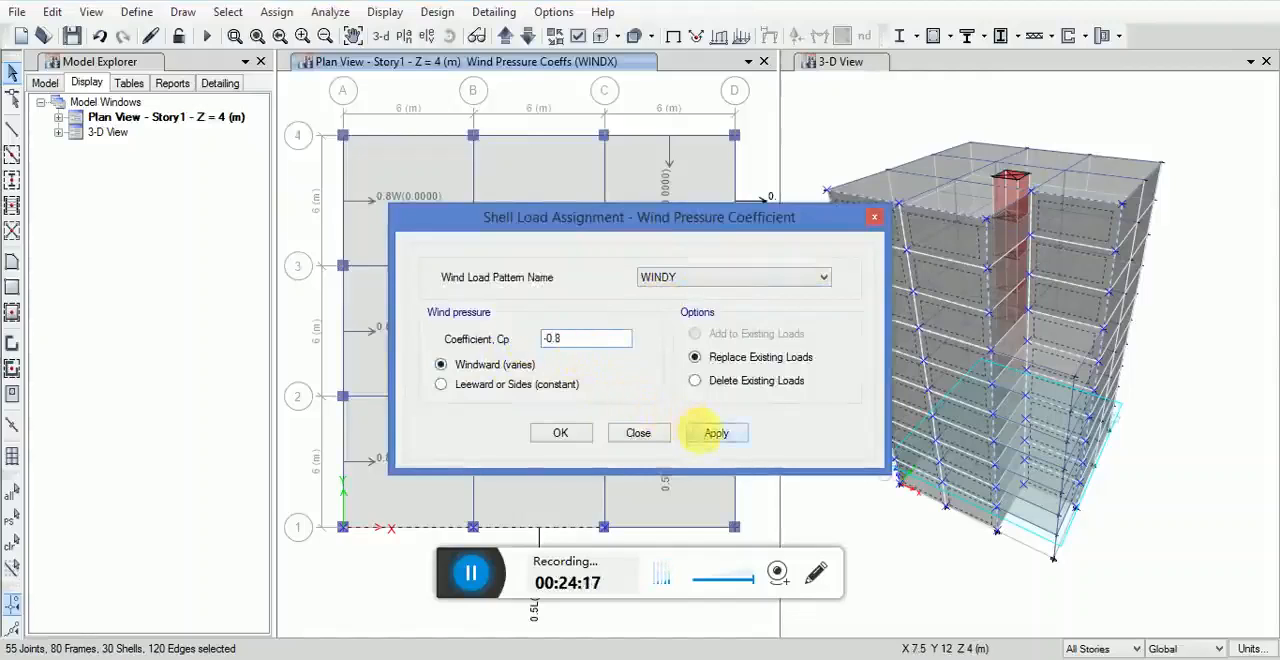
left_click(714, 433)
left_click(575, 441)
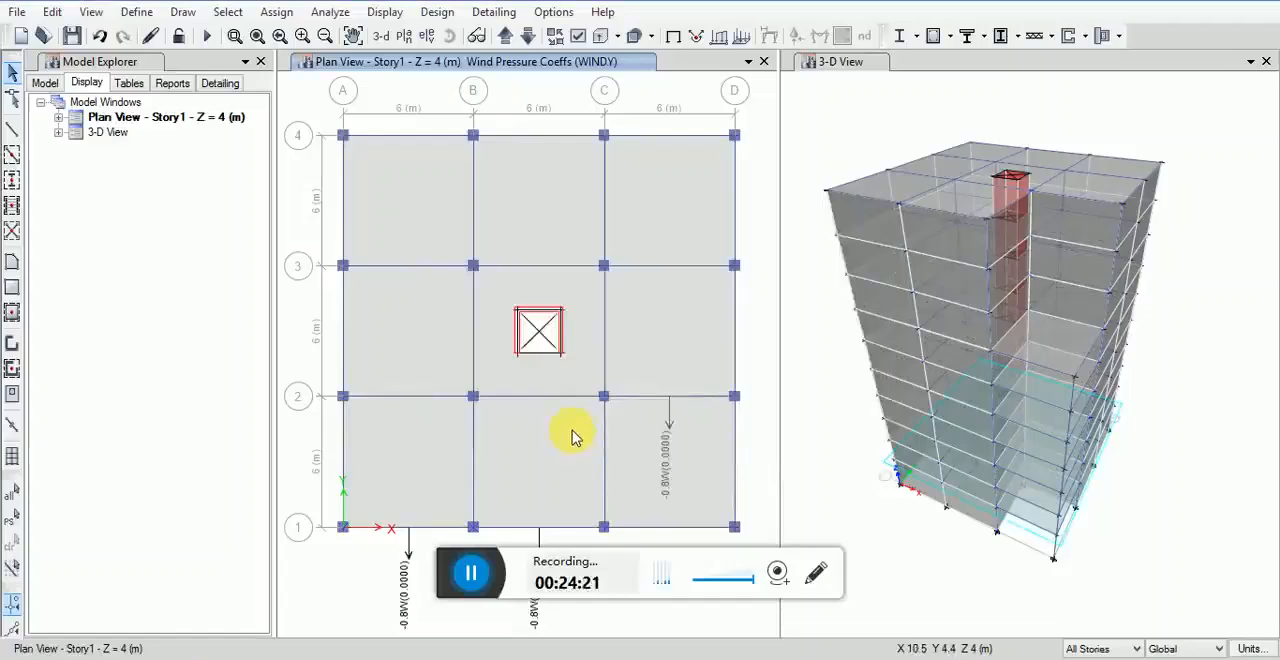
Step: Select by the Null Lines object type, and select the walls along grid 4 (A–D)
left_click(228, 12)
mouse_move(277, 45)
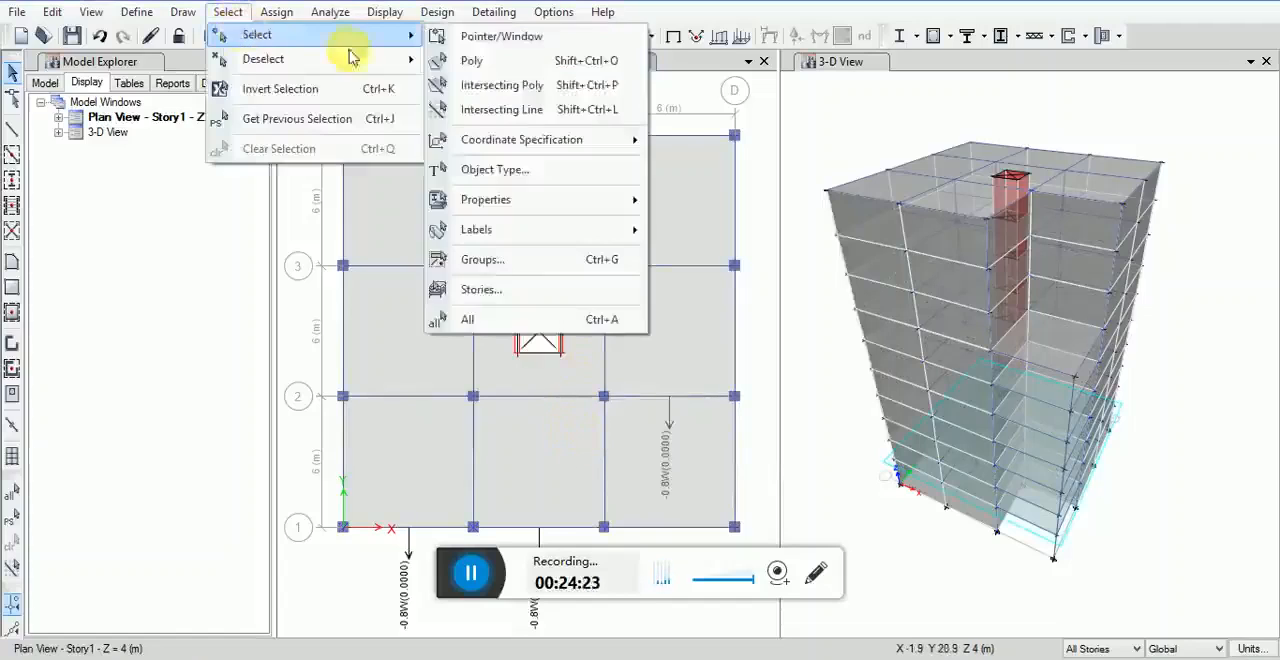
left_click(497, 169)
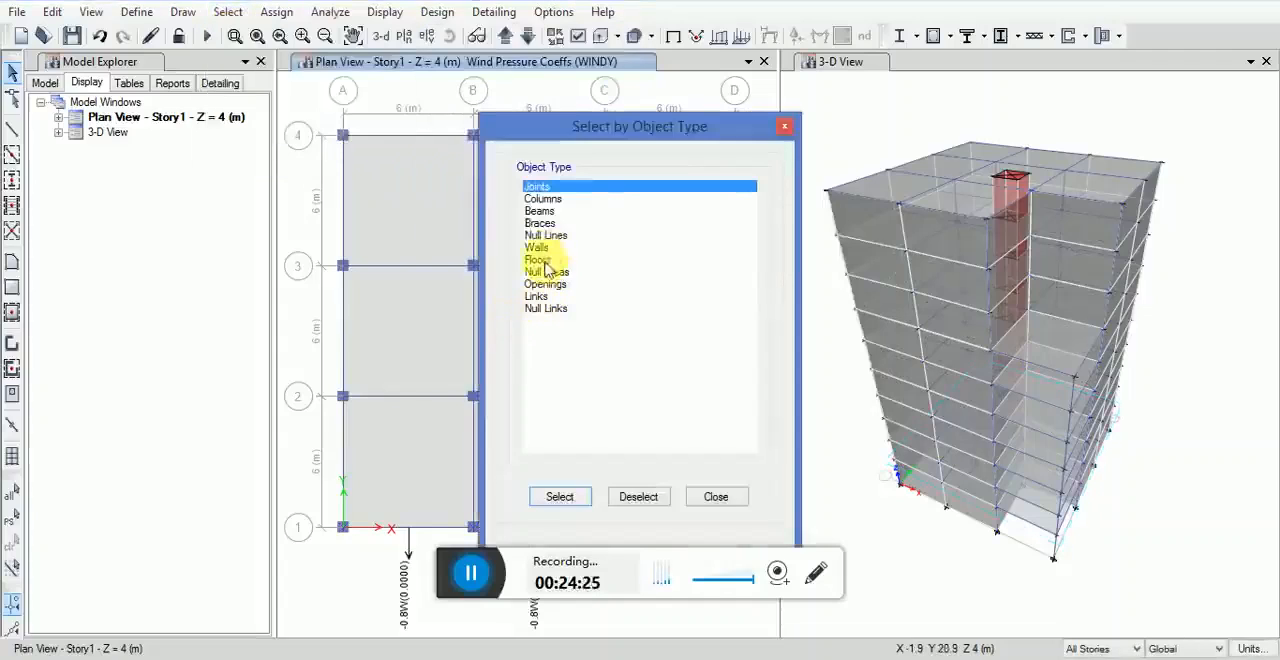
left_click(545, 235)
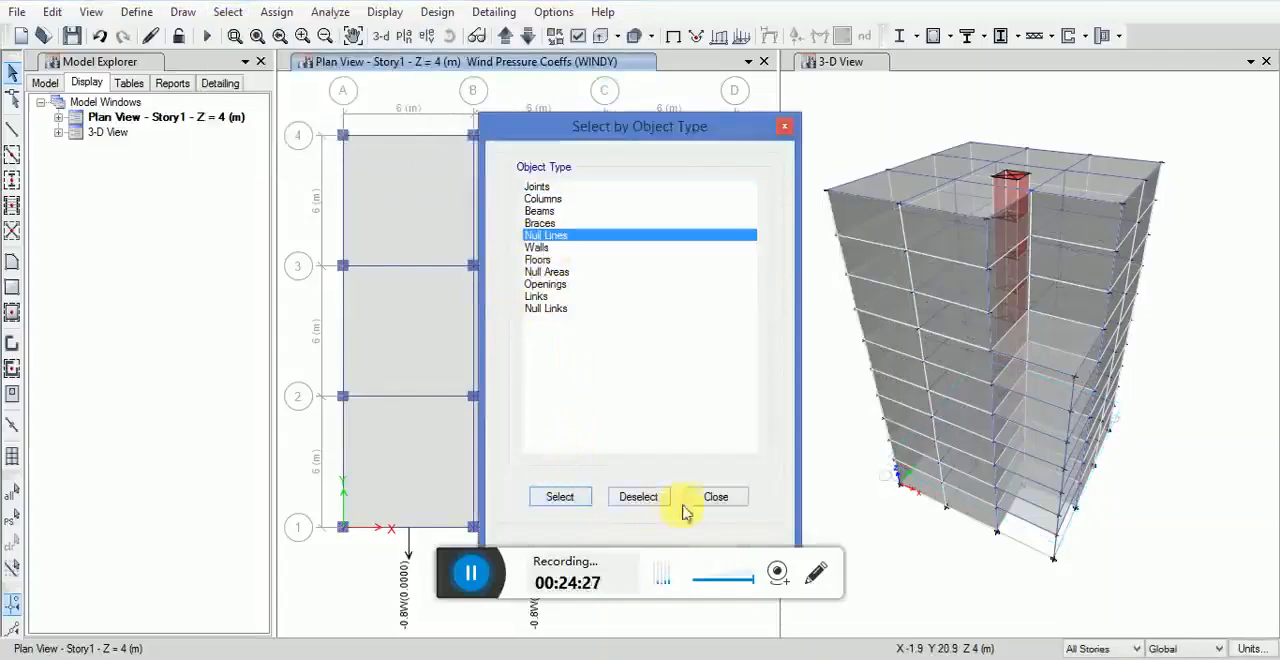
left_click(716, 497)
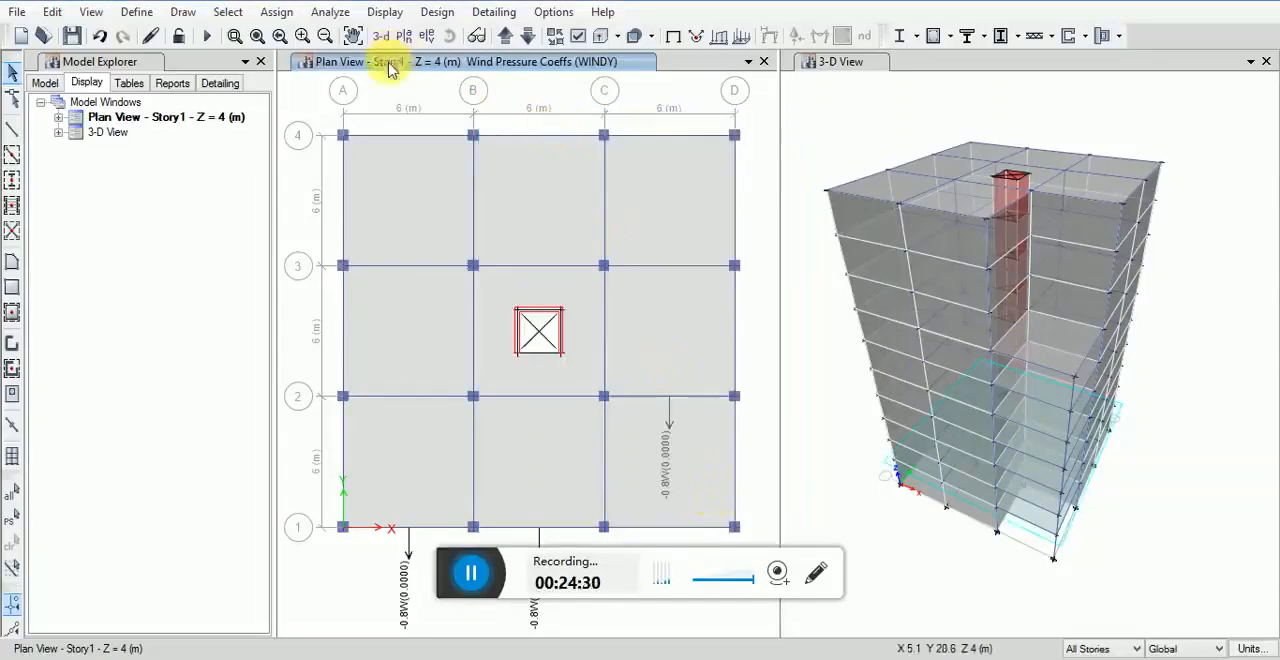
left_click_drag(306, 113, 741, 147)
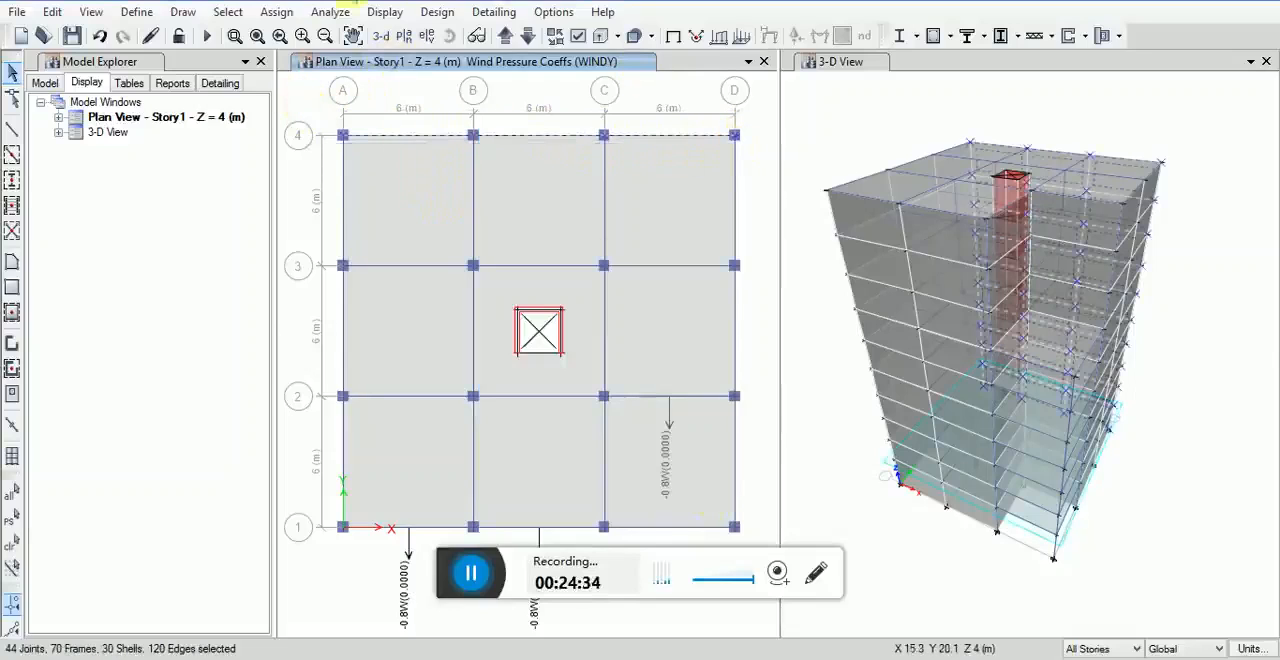
Step: Assign the selected grid 4 walls a leeward wind pressure coefficient of -0.5 for the WINDY pattern
left_click(276, 12)
mouse_move(318, 190)
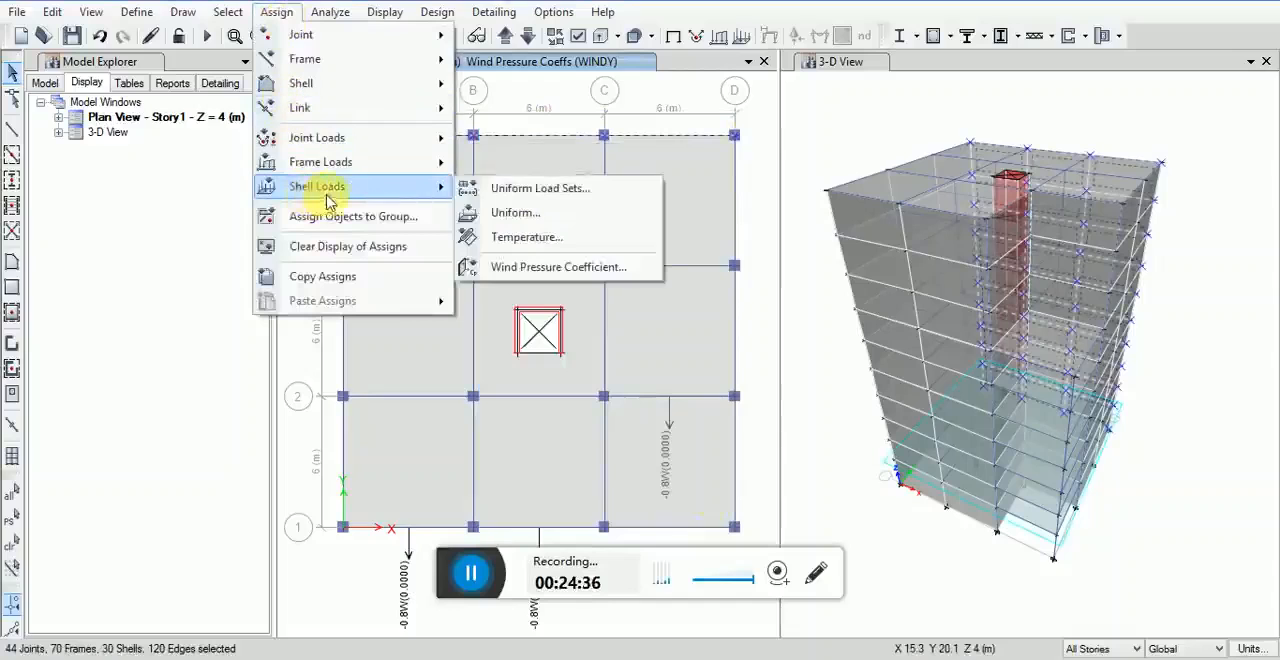
left_click(515, 267)
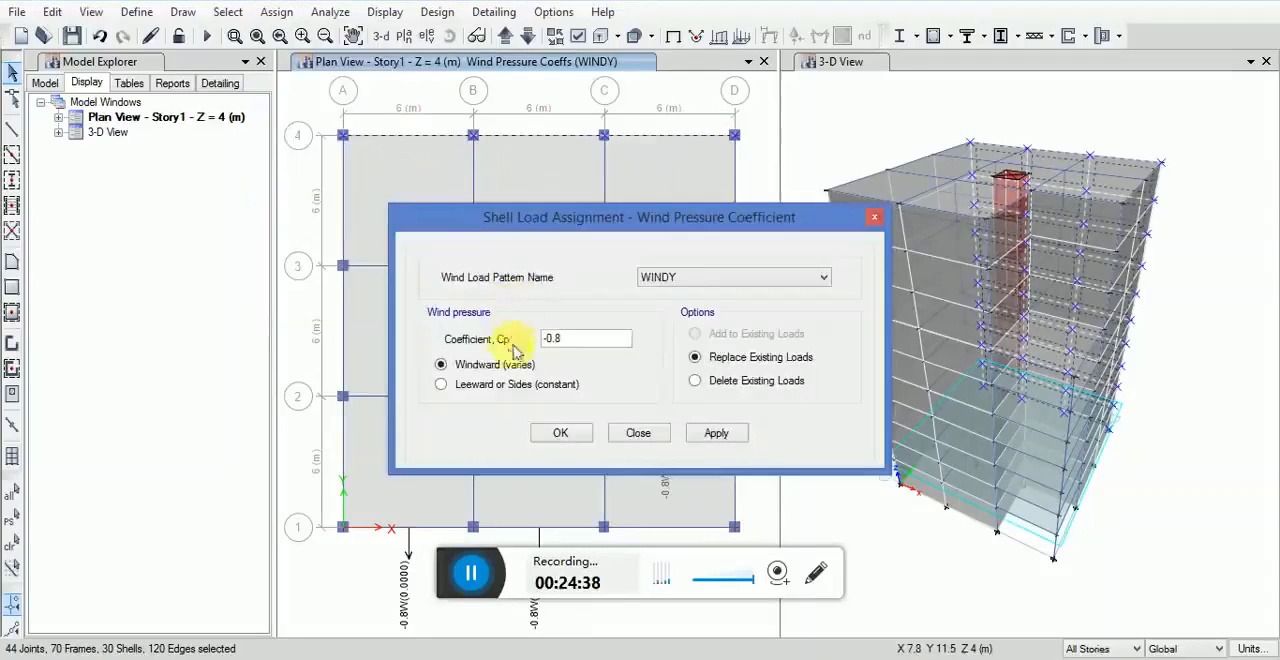
left_click(488, 384)
left_click_drag(582, 340, 473, 347)
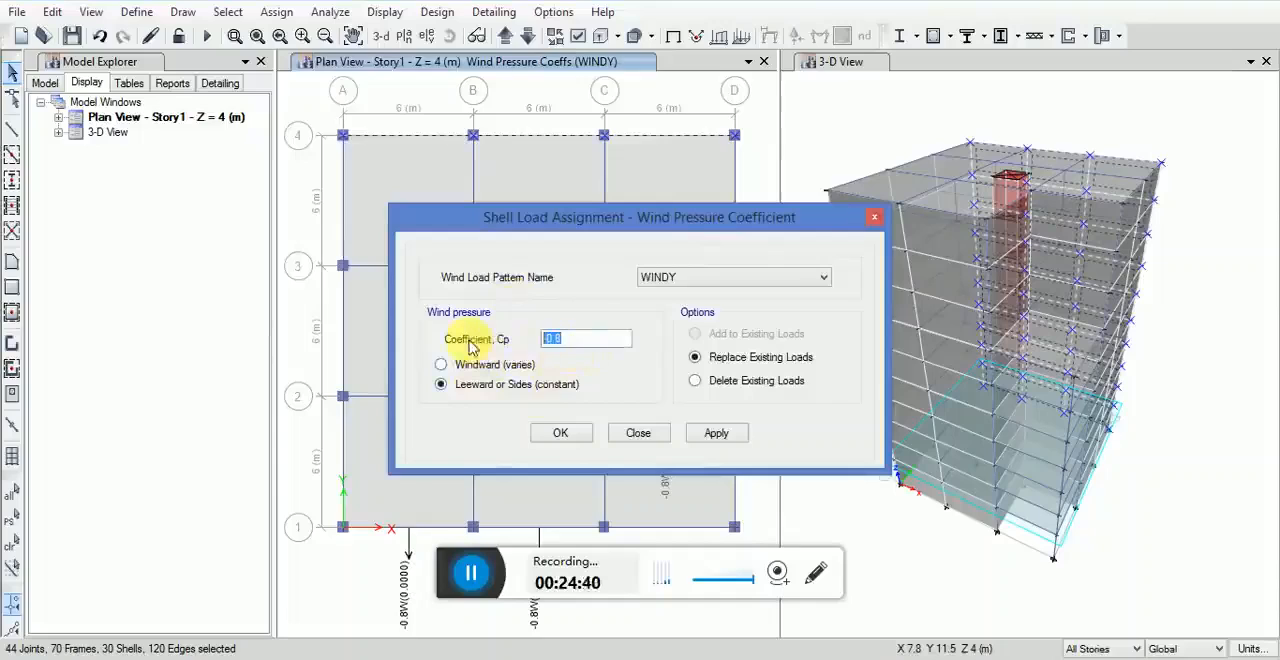
type("-0.5")
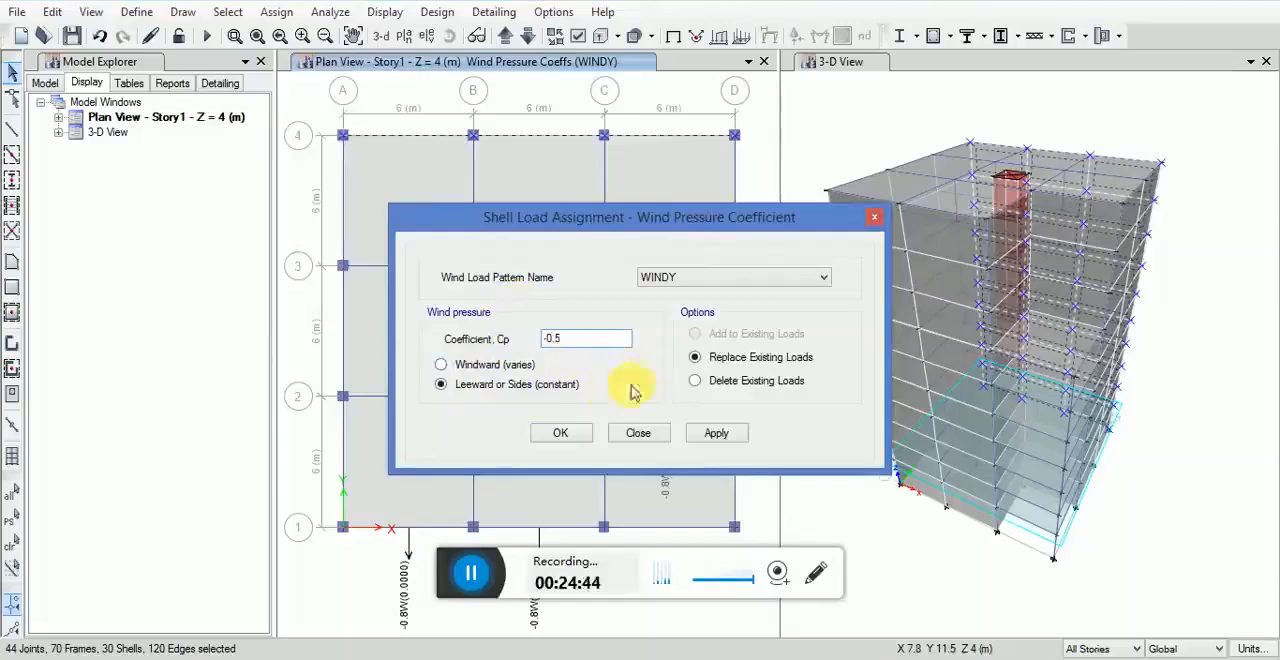
left_click(716, 433)
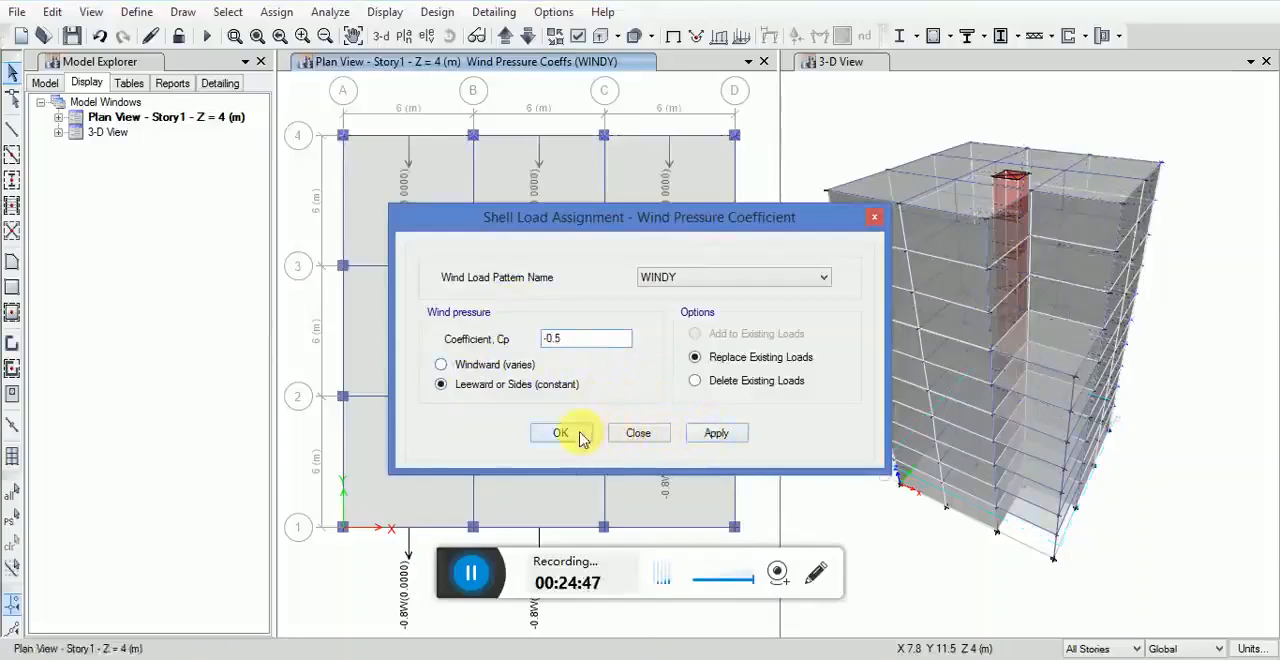
left_click(582, 437)
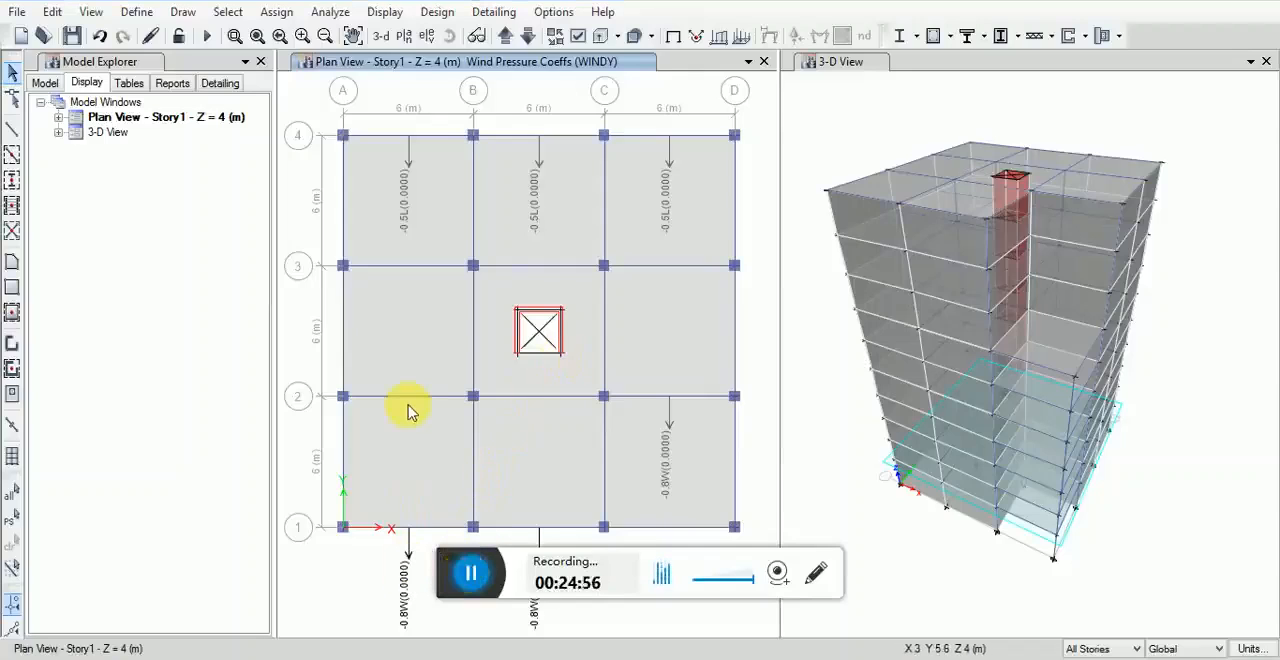
Step: Add a Seismic load pattern named EQXA with NEHRP 97 as its auto lateral load
left_click(141, 18)
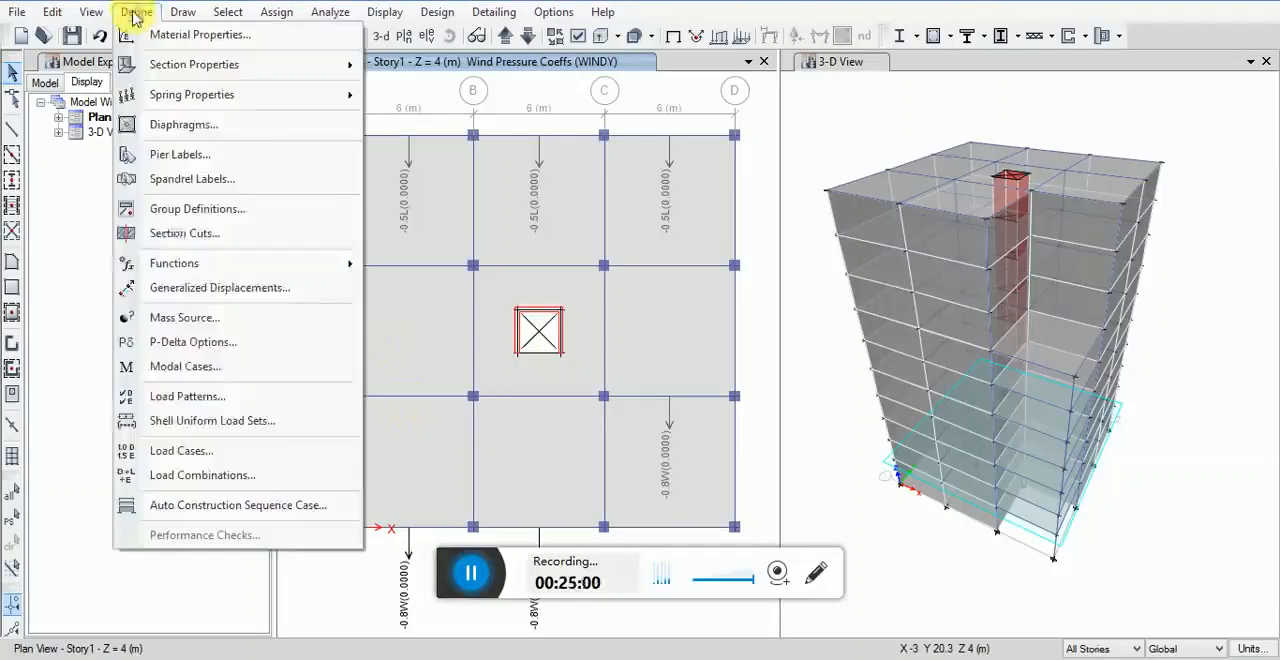
left_click(186, 396)
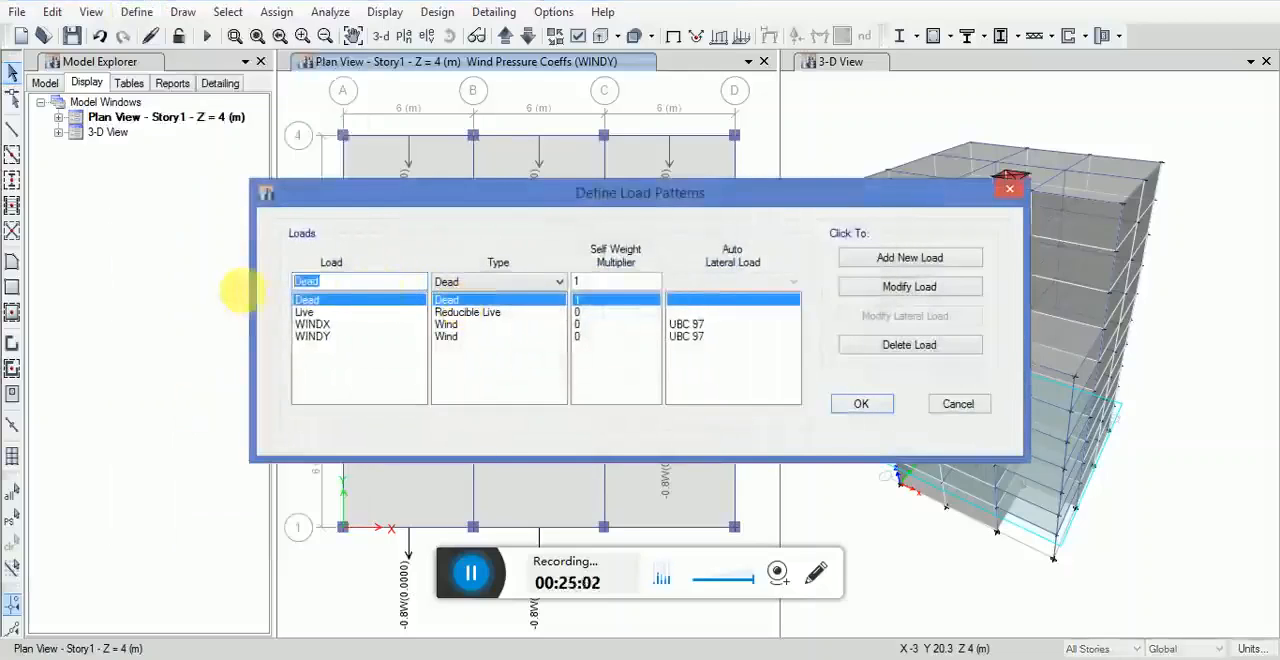
key("BackSpace")
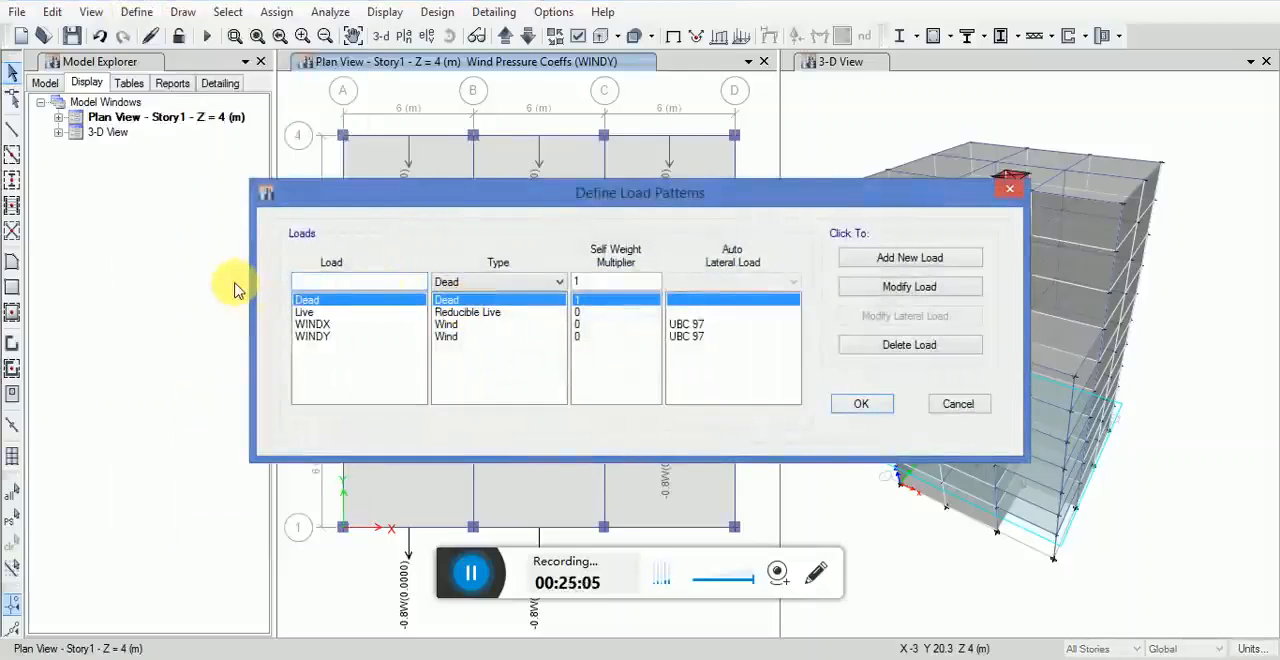
type("e")
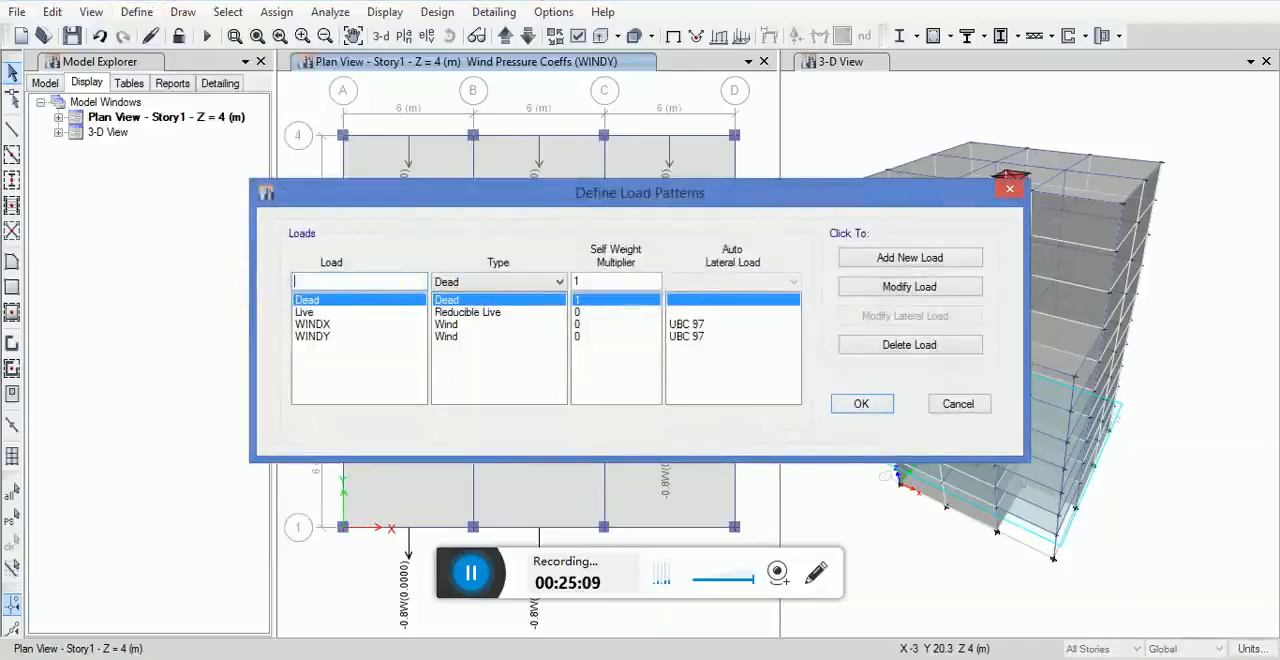
type("QX")
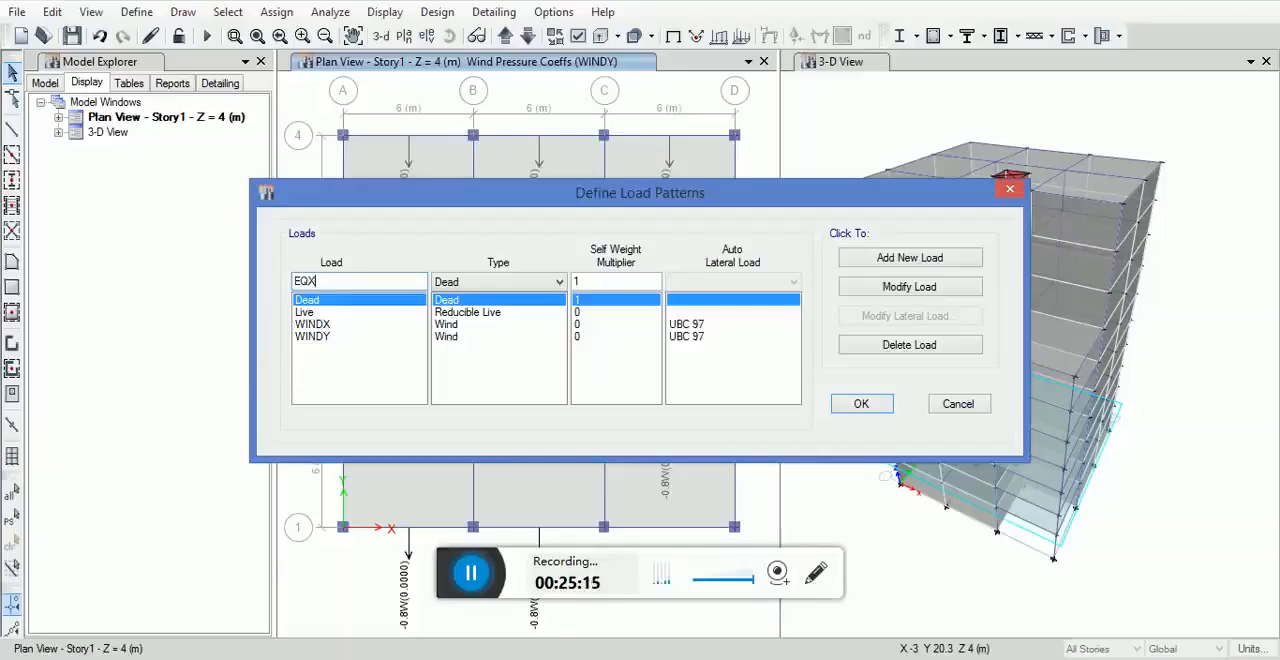
type("A")
left_click(505, 283)
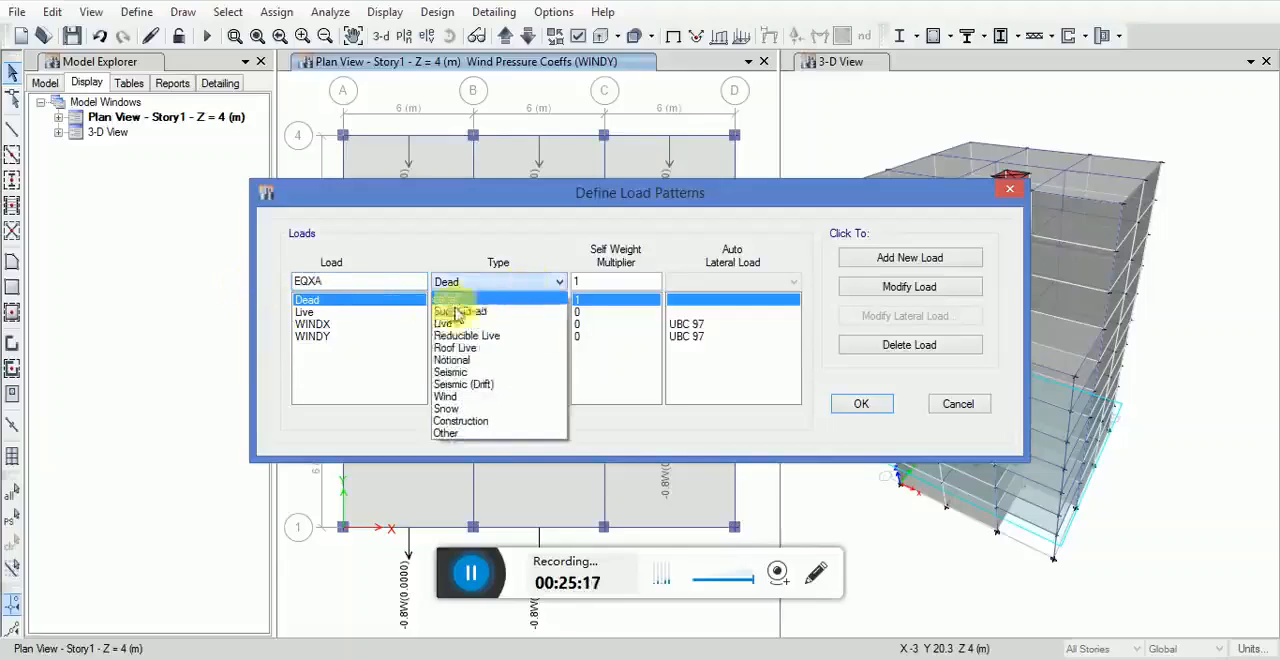
left_click(443, 372)
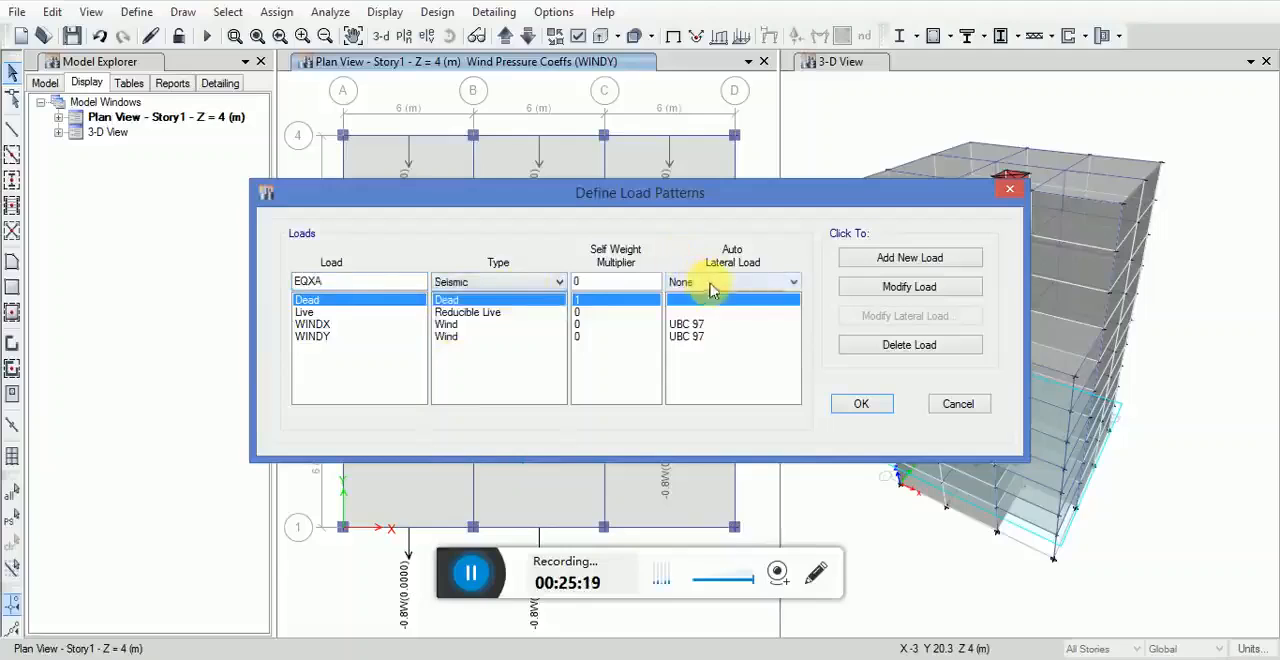
left_click(712, 286)
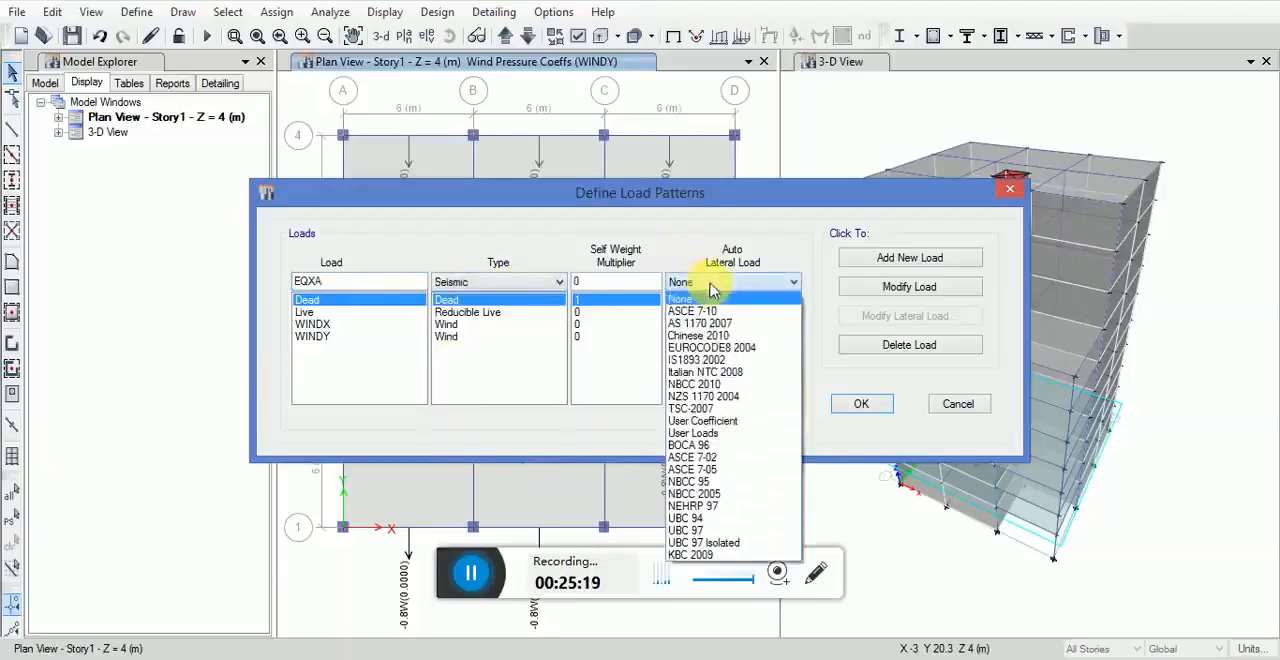
left_click(708, 507)
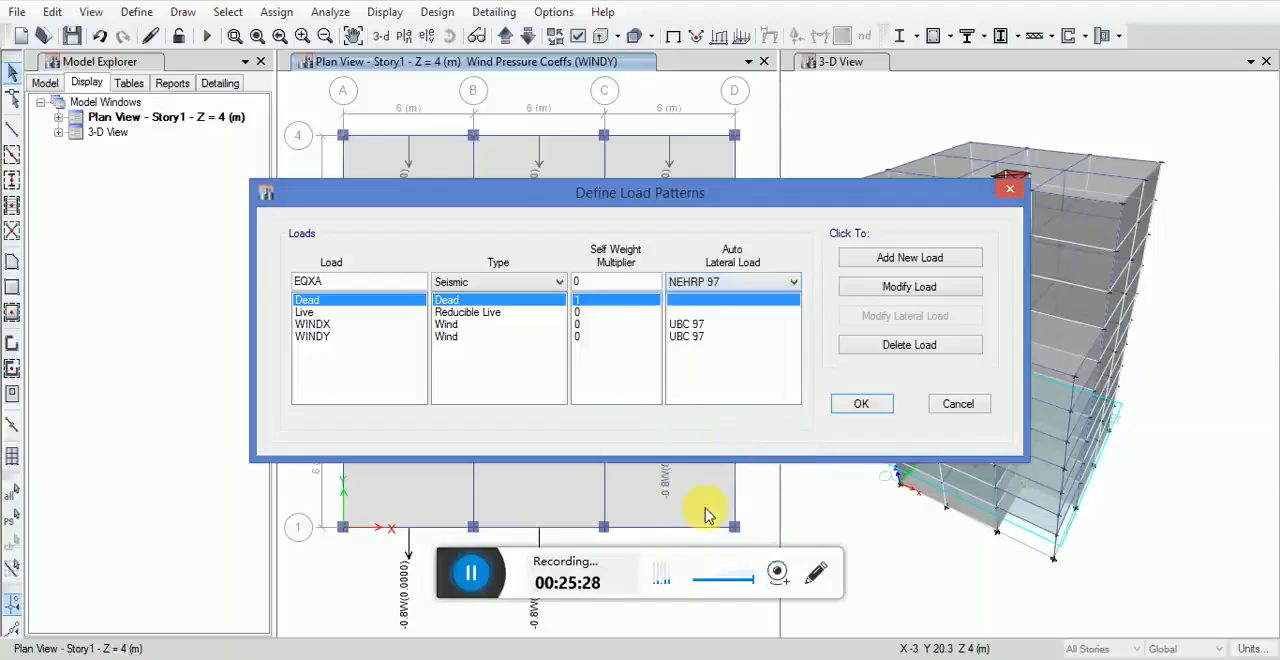
left_click(887, 260)
Step: Add a second X-direction Seismic load pattern named EQXB using NEHRP 97
left_click(323, 281)
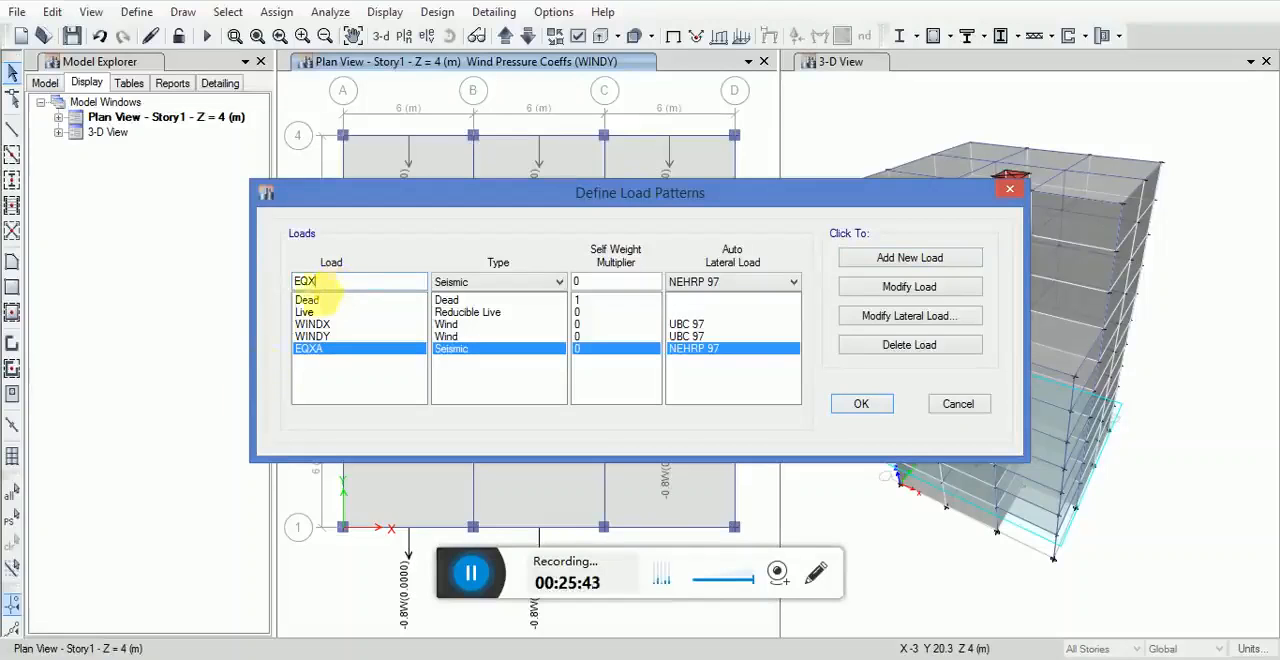
left_click(470, 577)
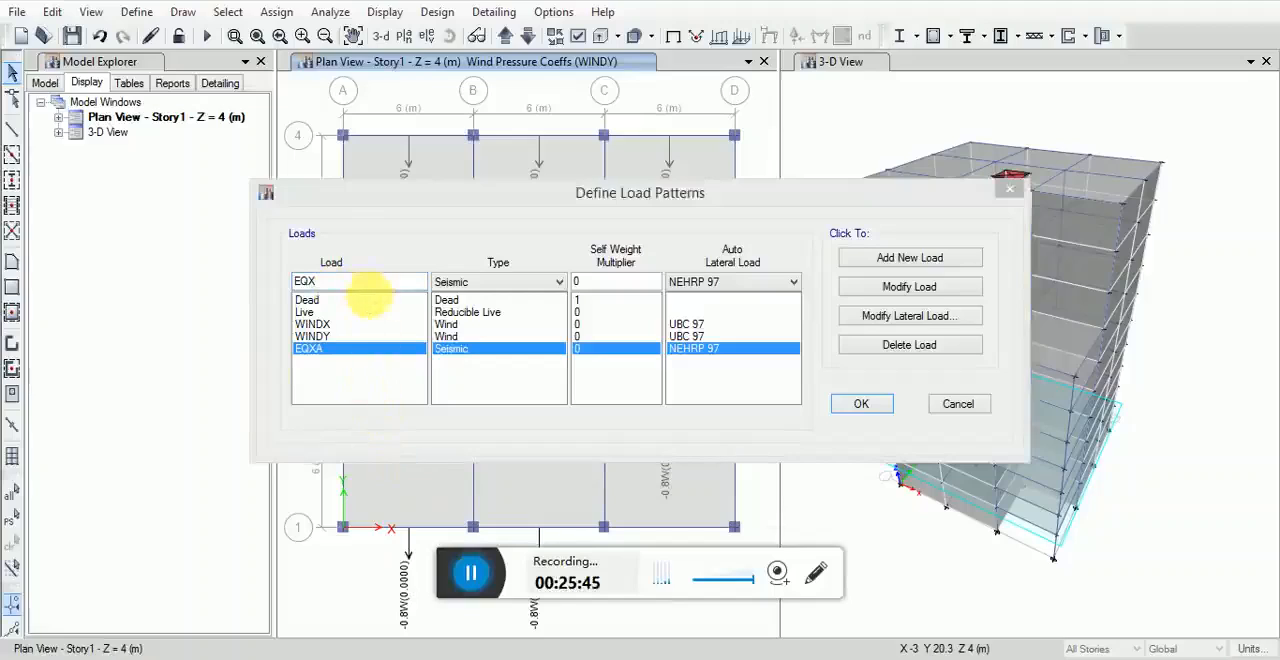
left_click(362, 284)
type("B")
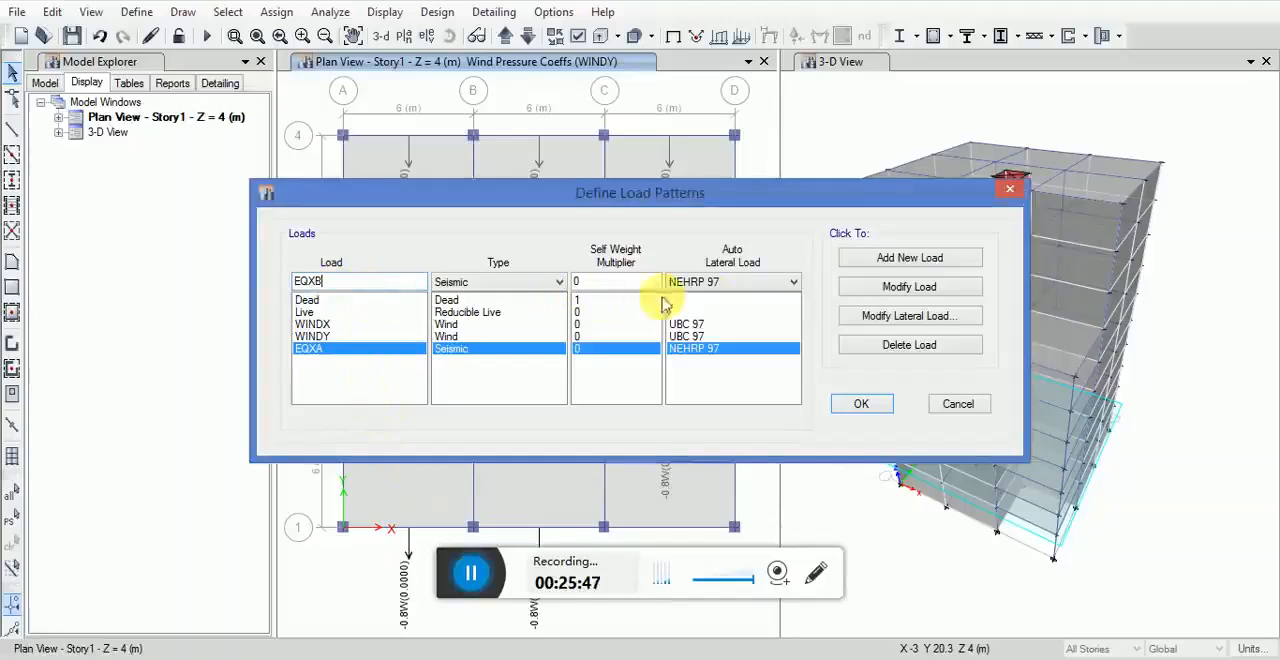
left_click(882, 262)
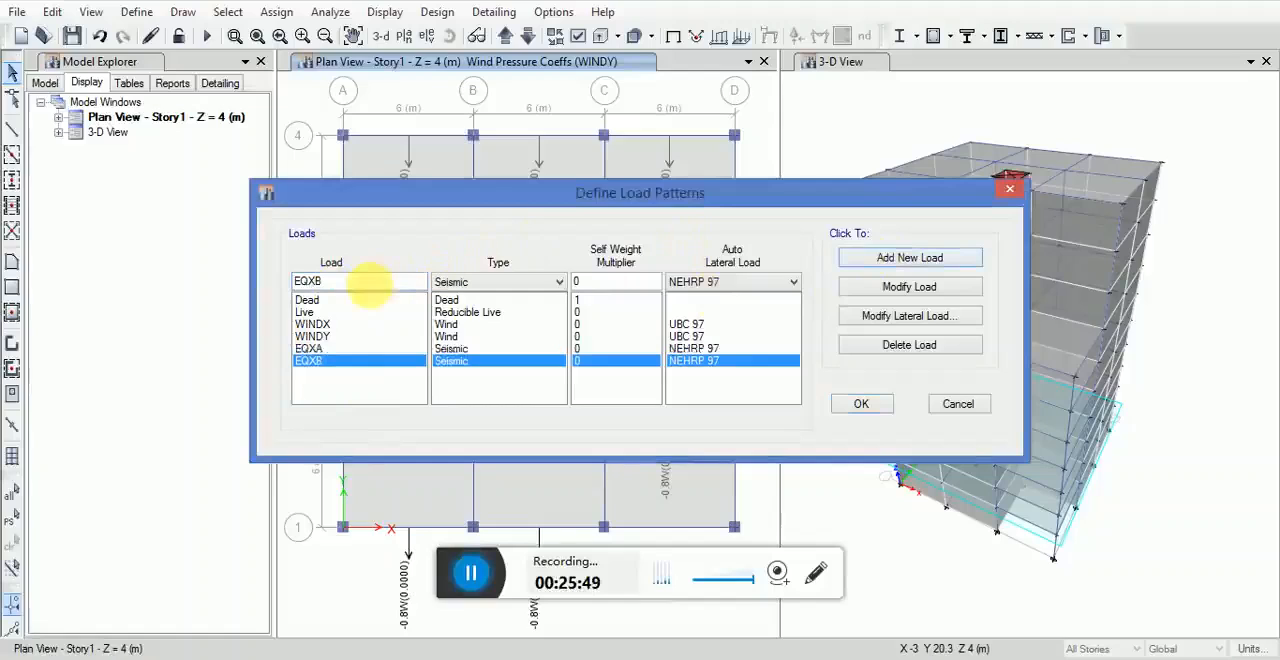
Step: Add the Y-direction Seismic load patterns EQYA and EQYB, both using NEHRP 97
key("BackSpace")
type("Y")
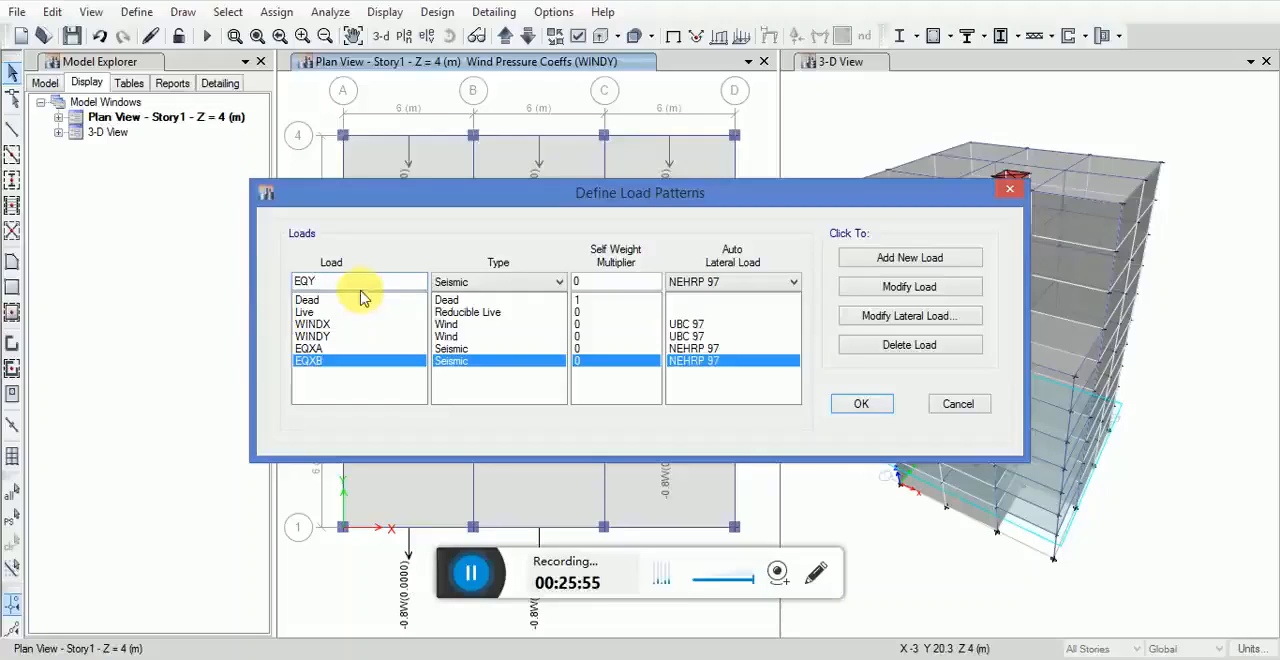
type("BA")
left_click(866, 260)
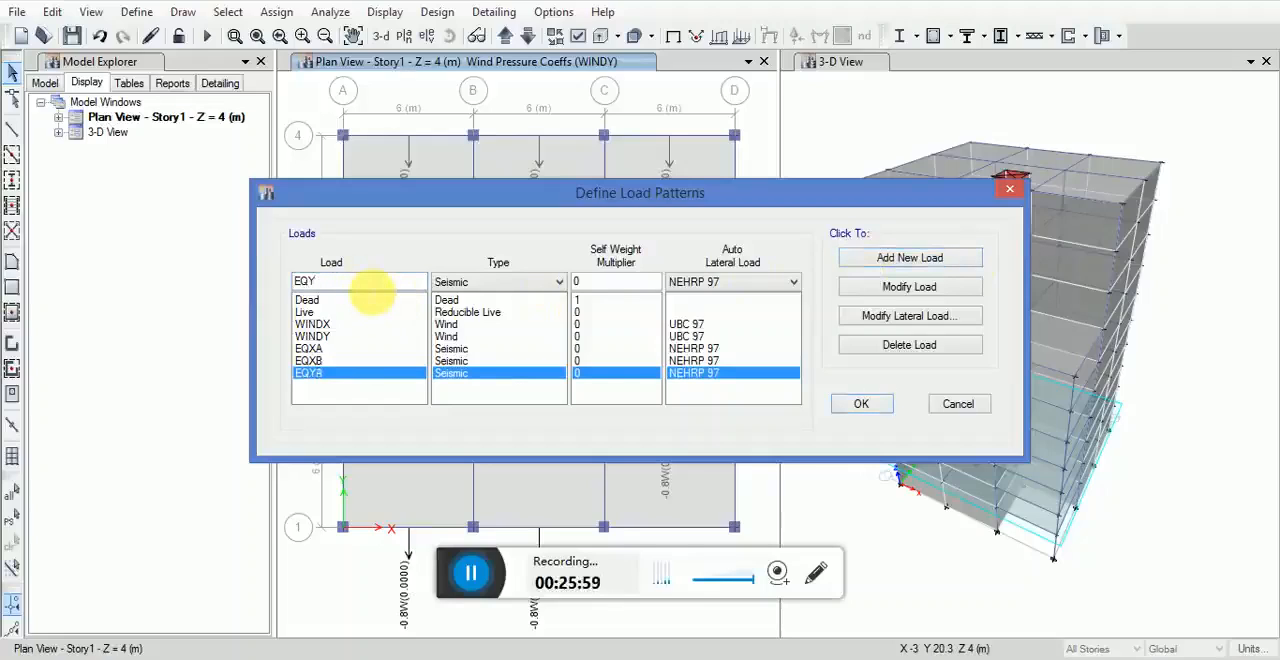
type("B")
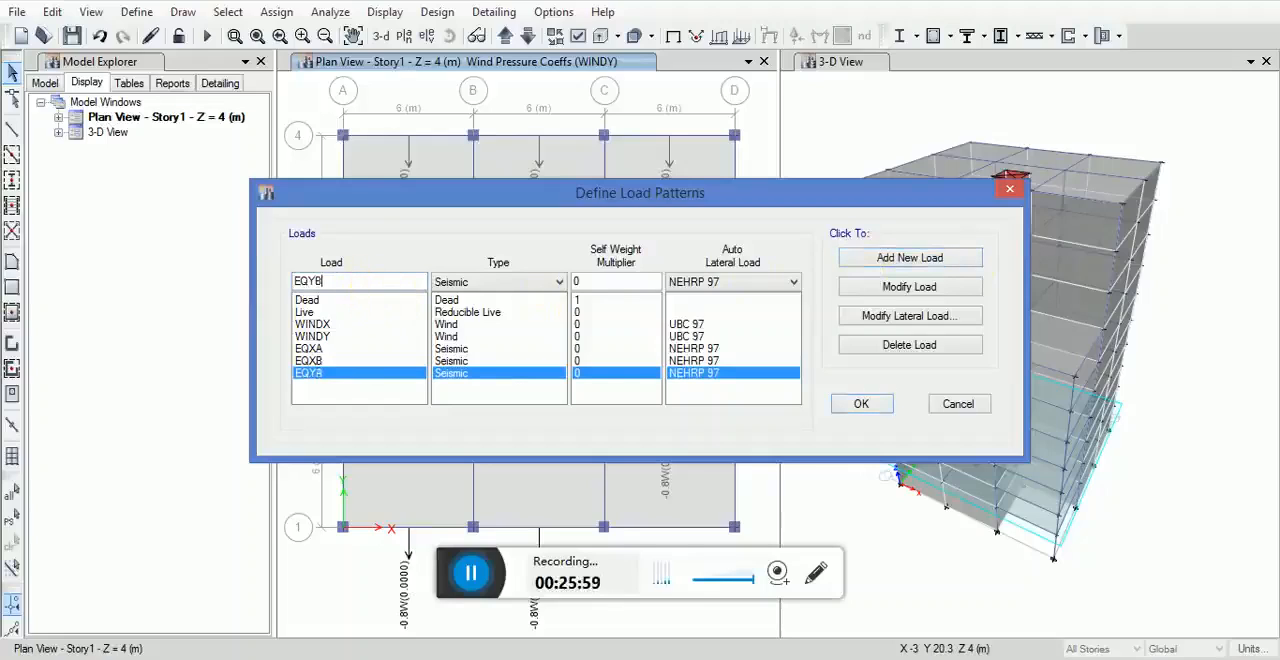
left_click(916, 262)
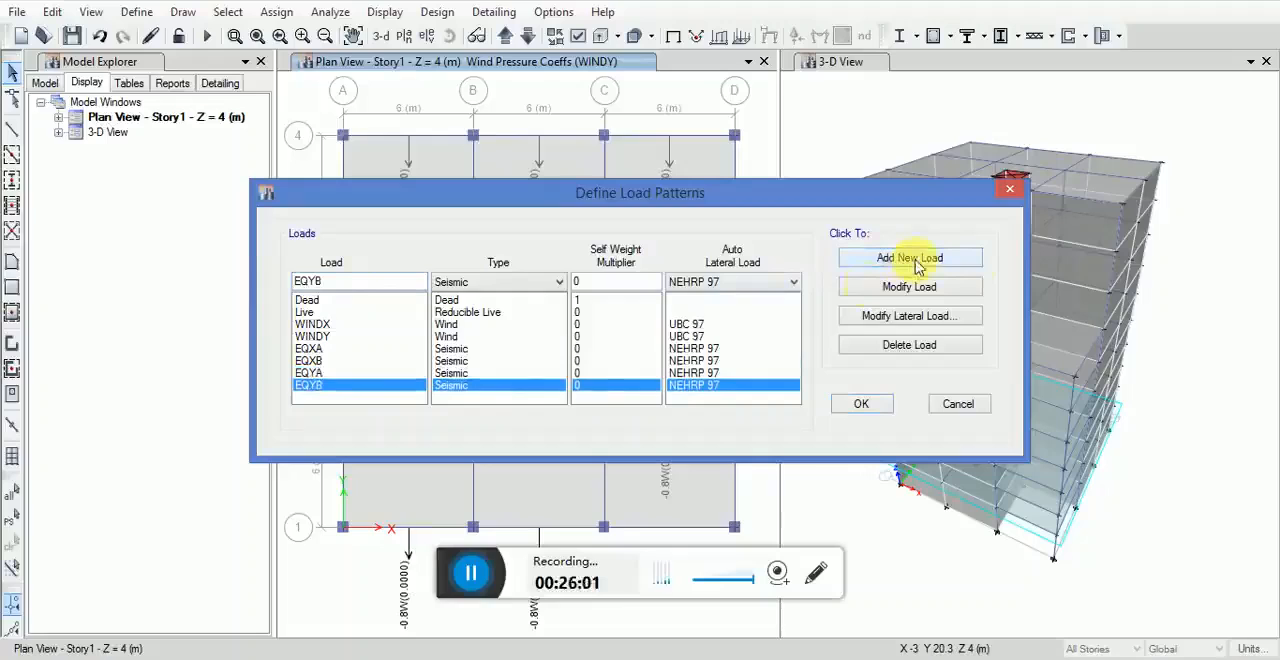
Step: Modify the lateral load of EQXA so that only X Dir + Eccentricity is enabled as its direction
left_click(684, 348)
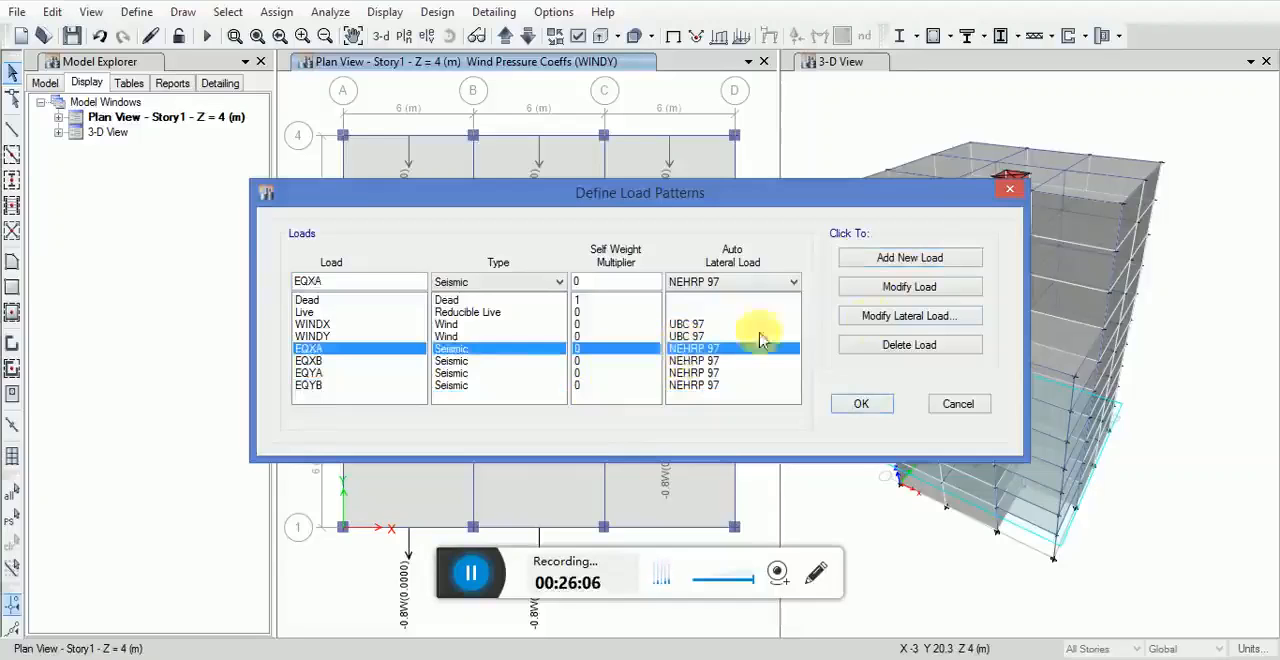
left_click(884, 318)
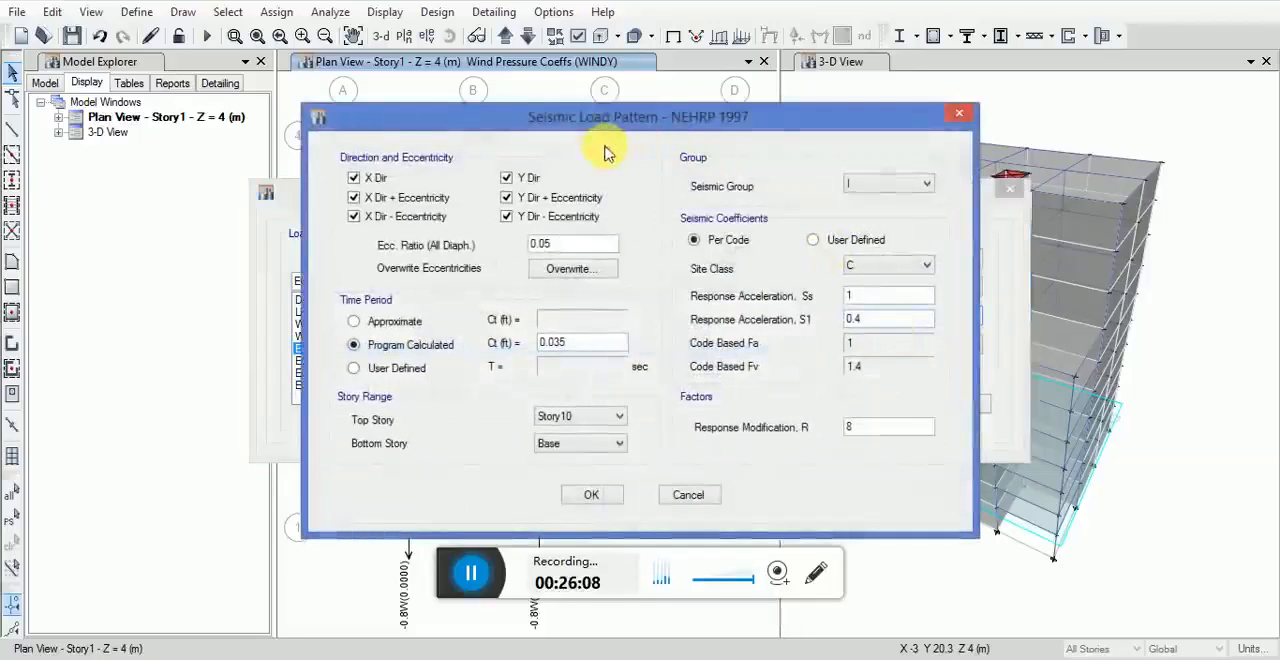
left_click(374, 180)
left_click(372, 215)
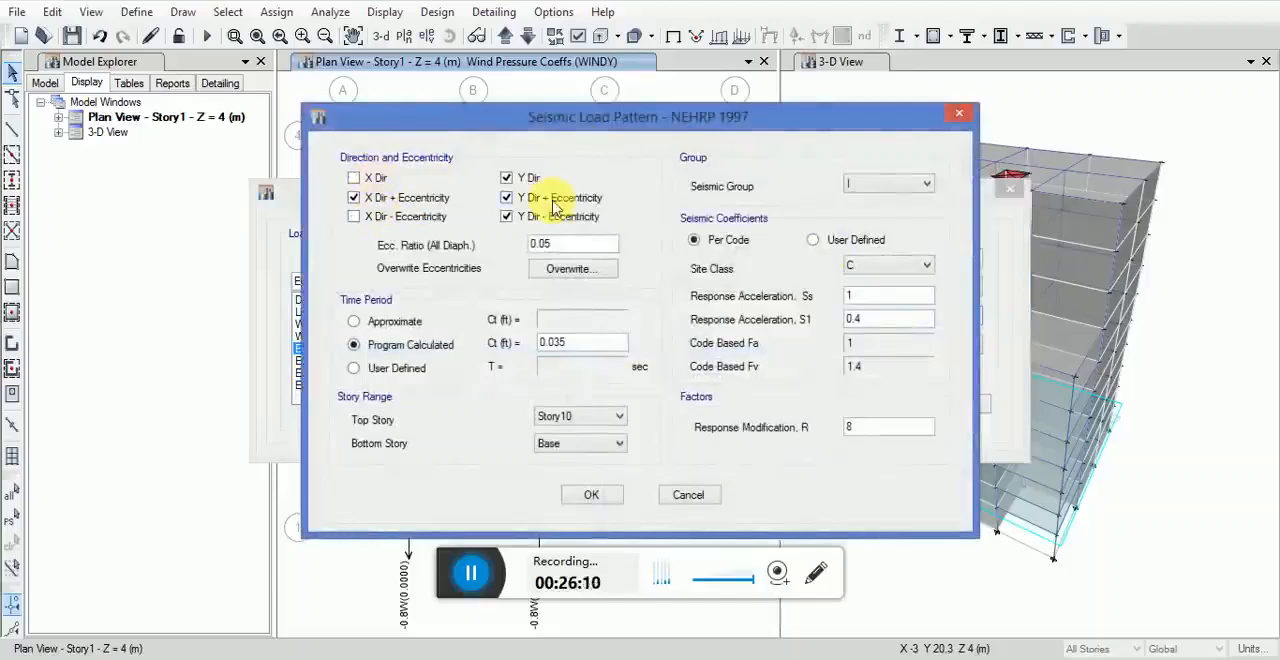
left_click(516, 178)
left_click(528, 198)
left_click(530, 218)
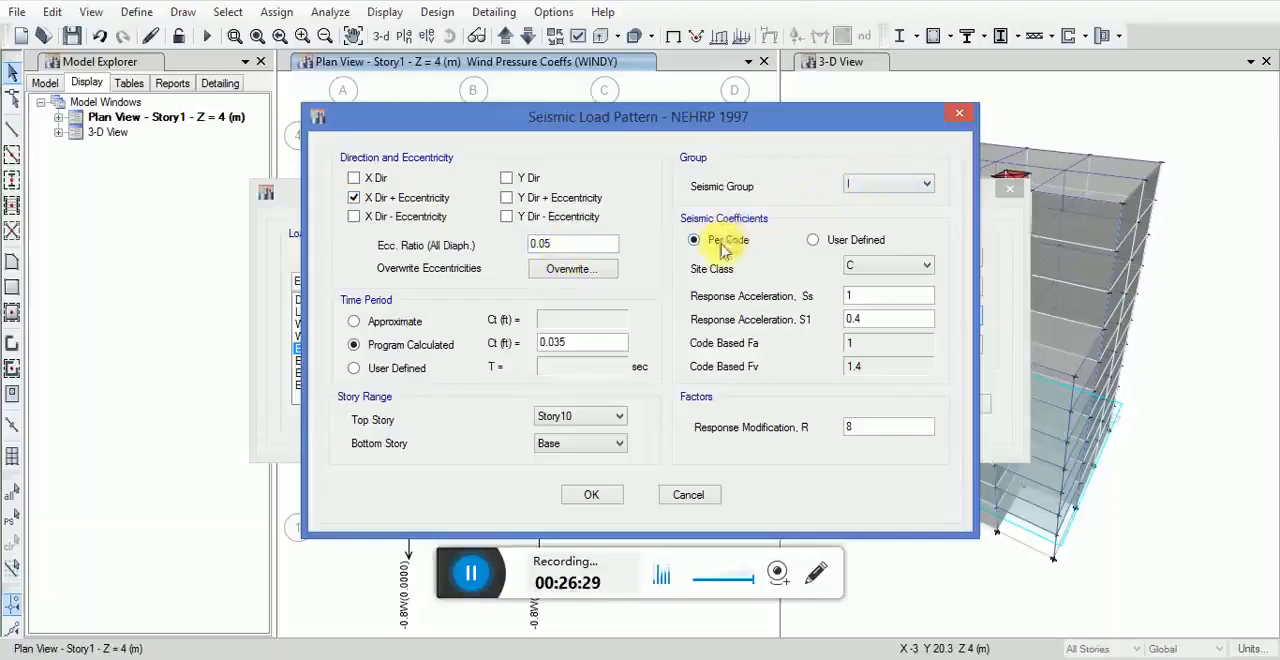
Step: Set EQXA's seismic coefficients to site class E, Ss 0.45 and S1 0.18, with a response modification R of 5.5
left_click(883, 276)
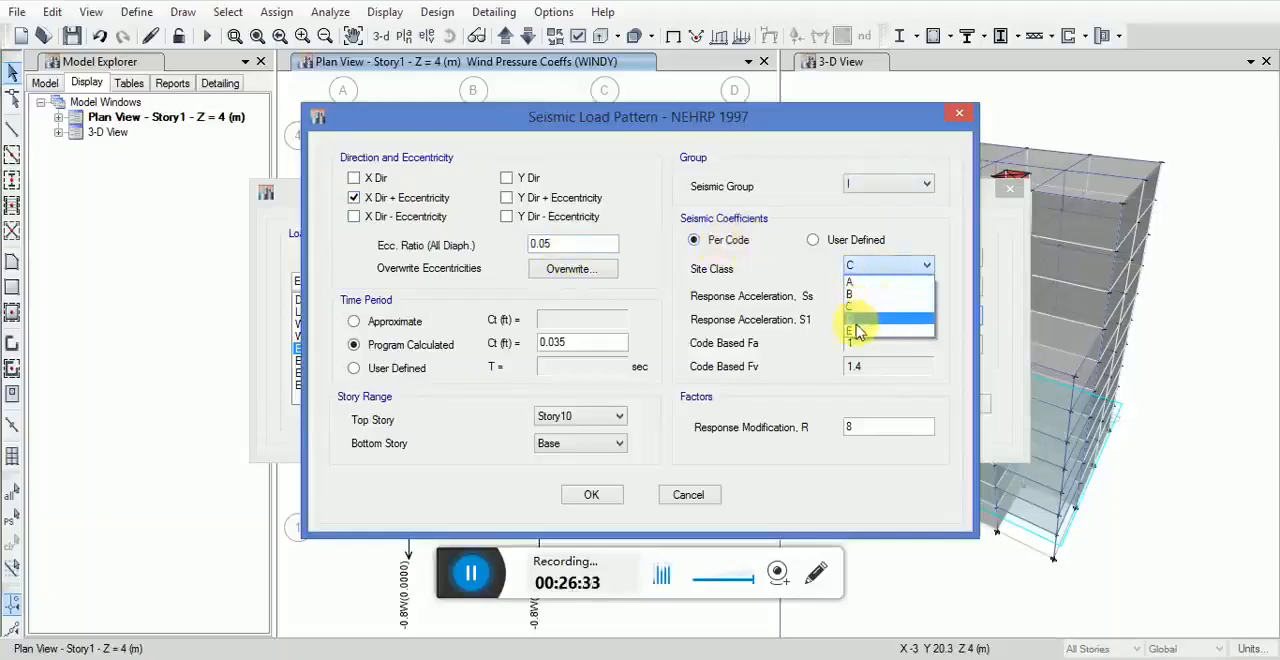
left_click(855, 334)
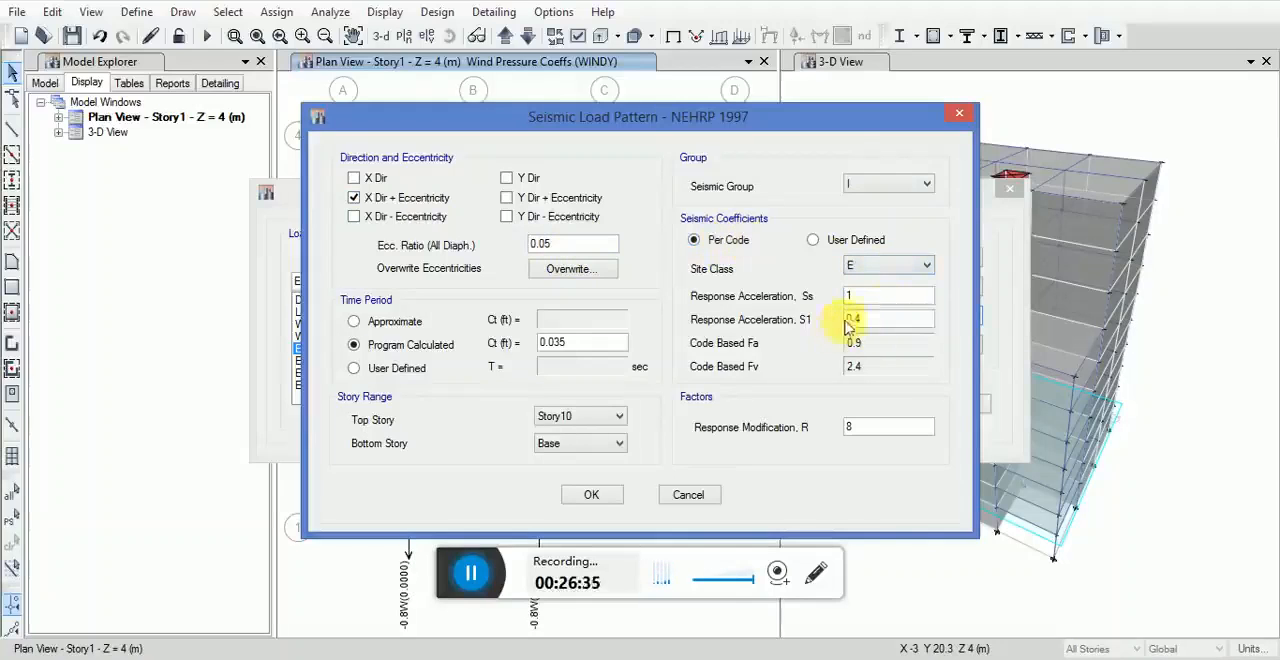
double_click(900, 296)
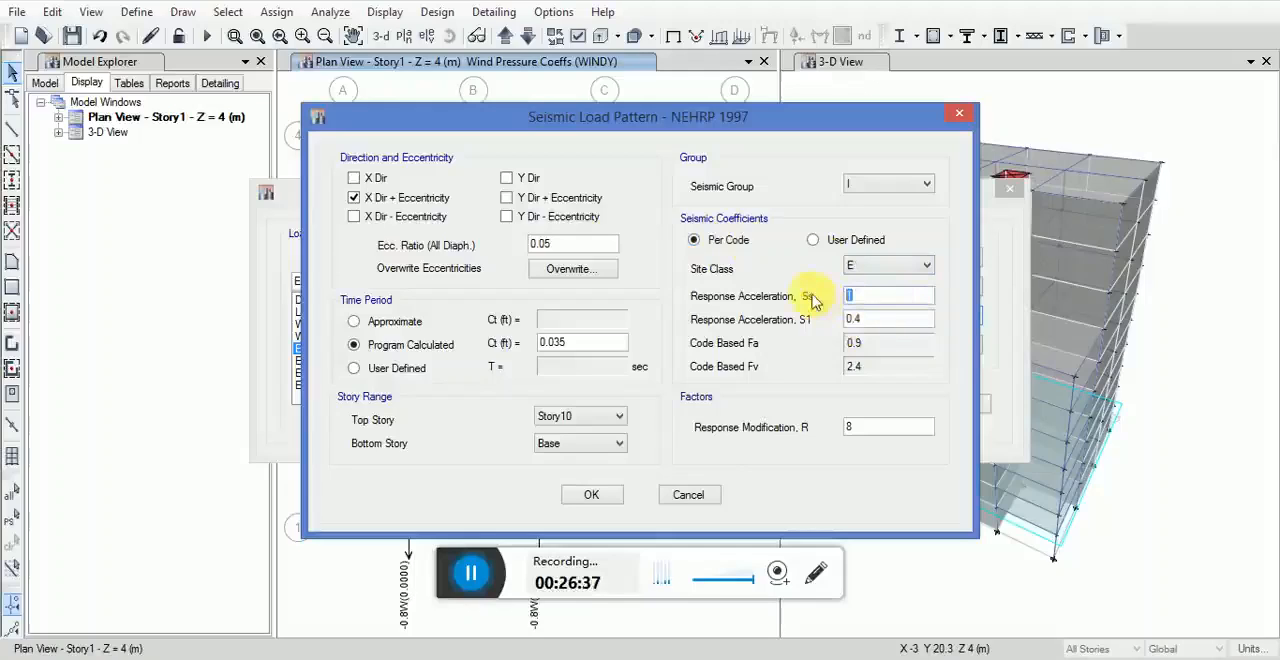
type("0.45")
key("Tab")
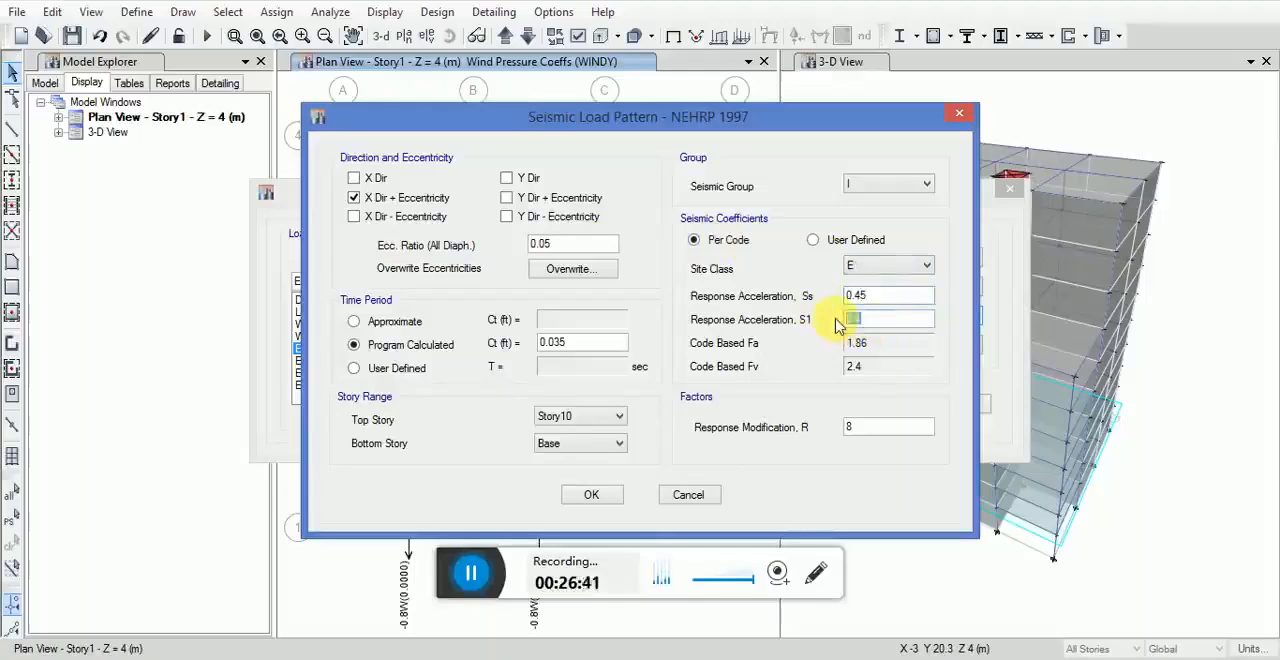
type("0.18")
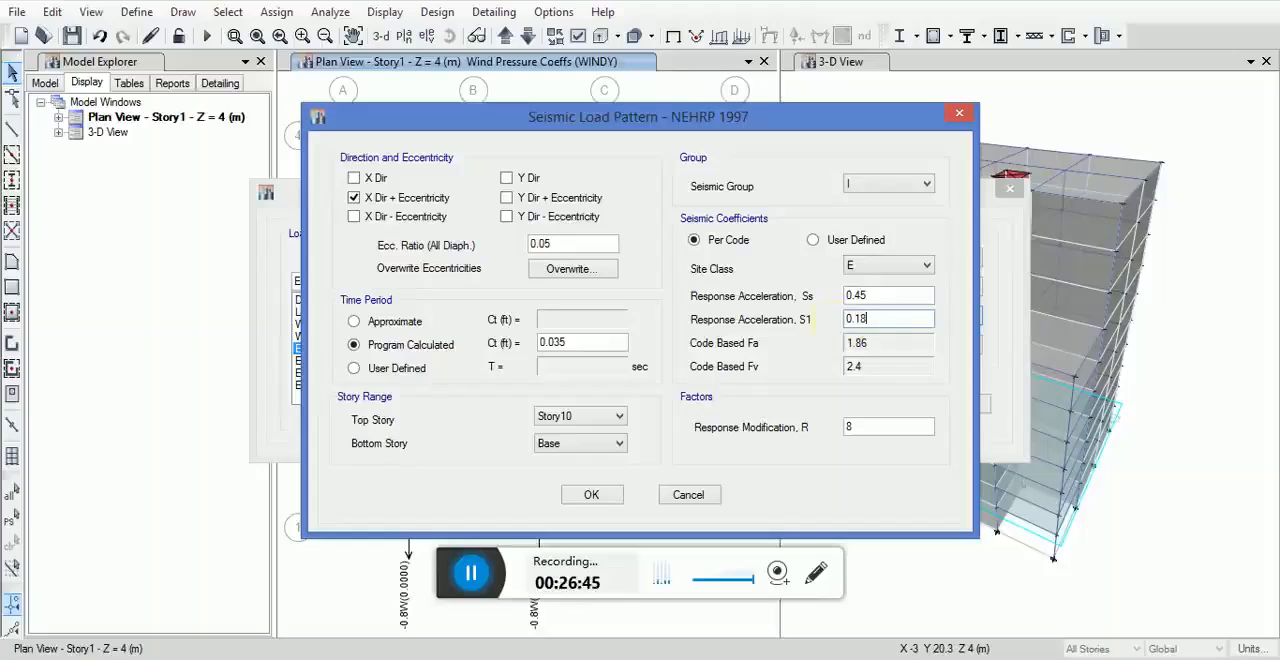
left_click(866, 428)
left_click_drag(862, 432, 830, 436)
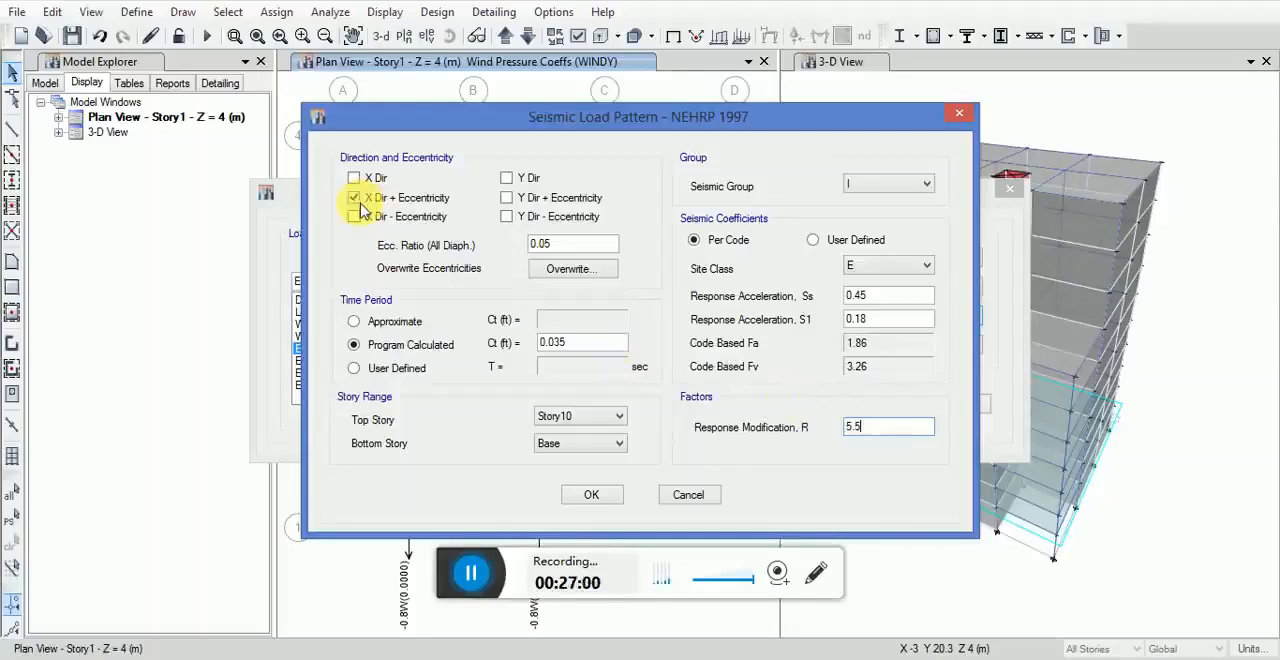
Step: Give EQXA a user-defined time period of 1.47 sec and accept its seismic load settings
left_click(358, 367)
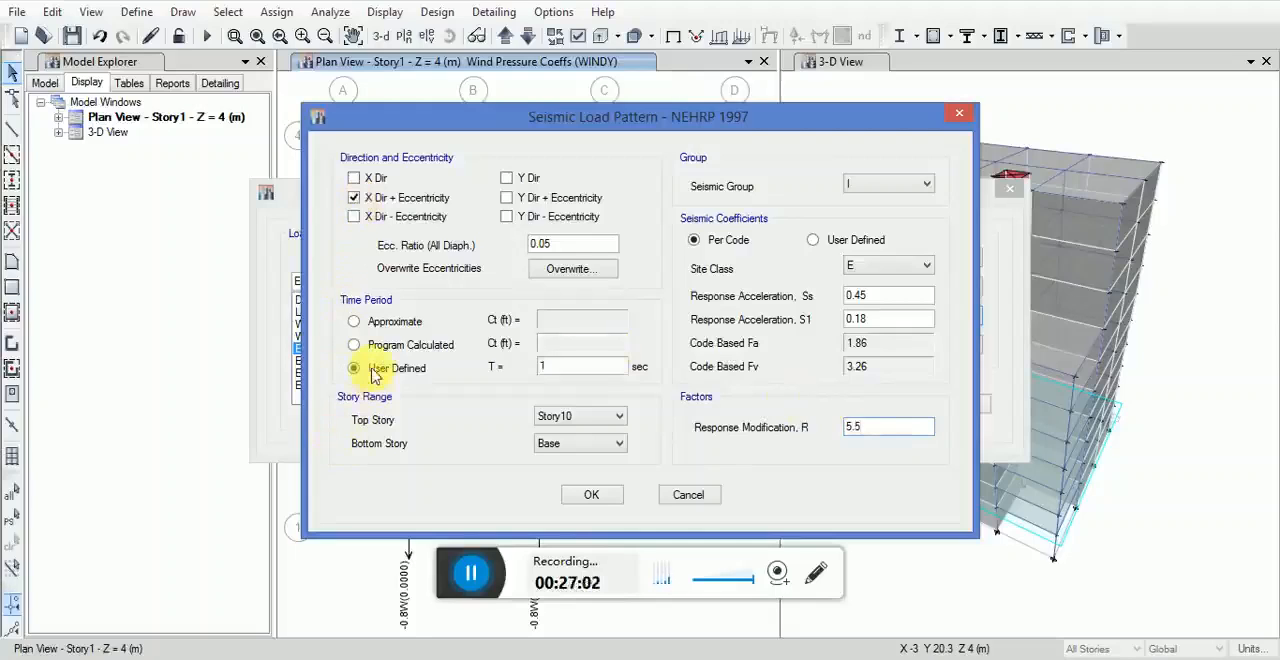
left_click(566, 367)
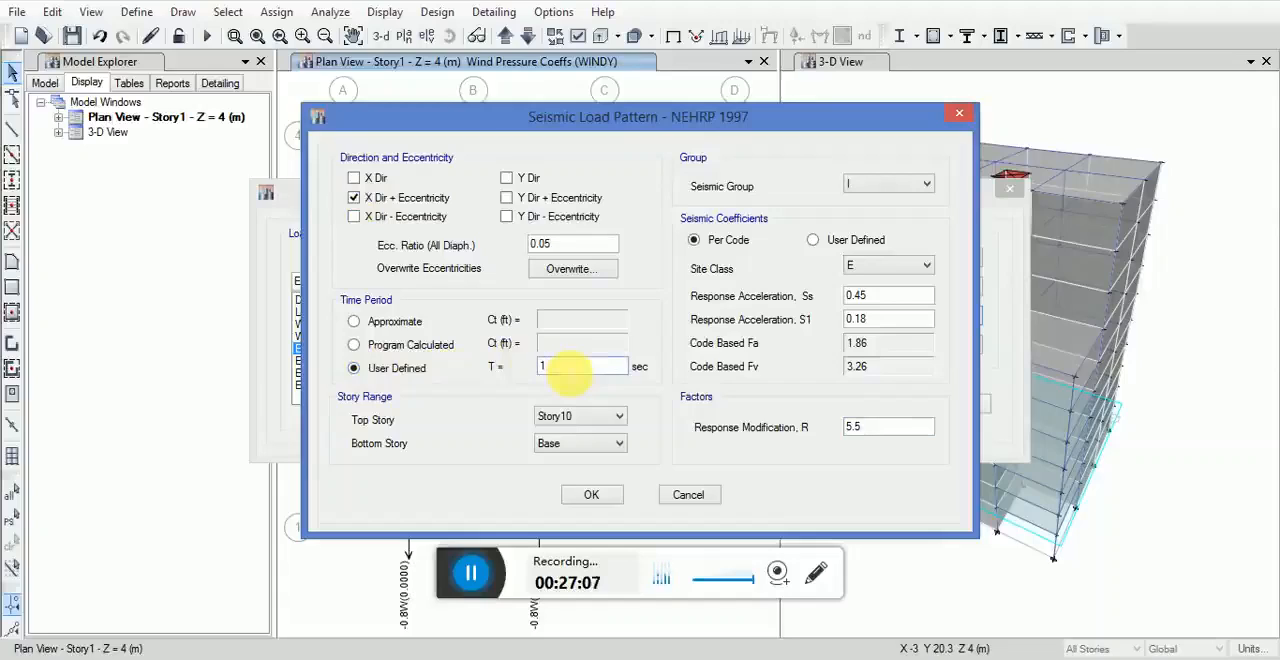
type("1")
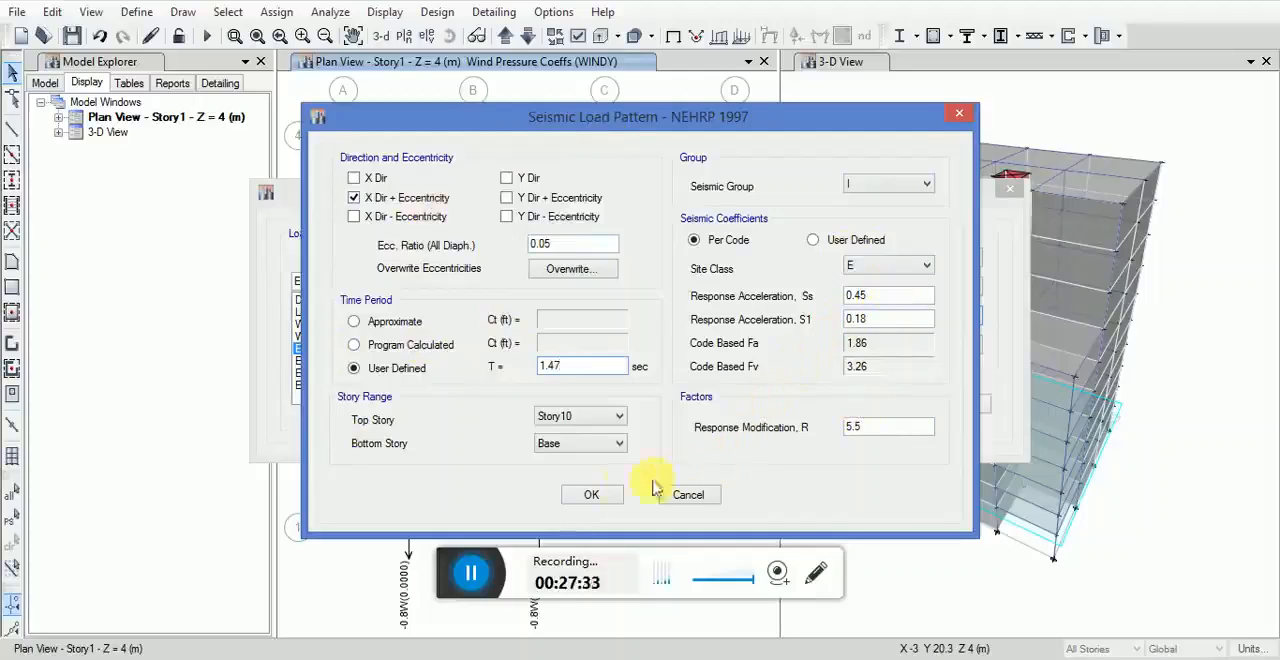
left_click(587, 497)
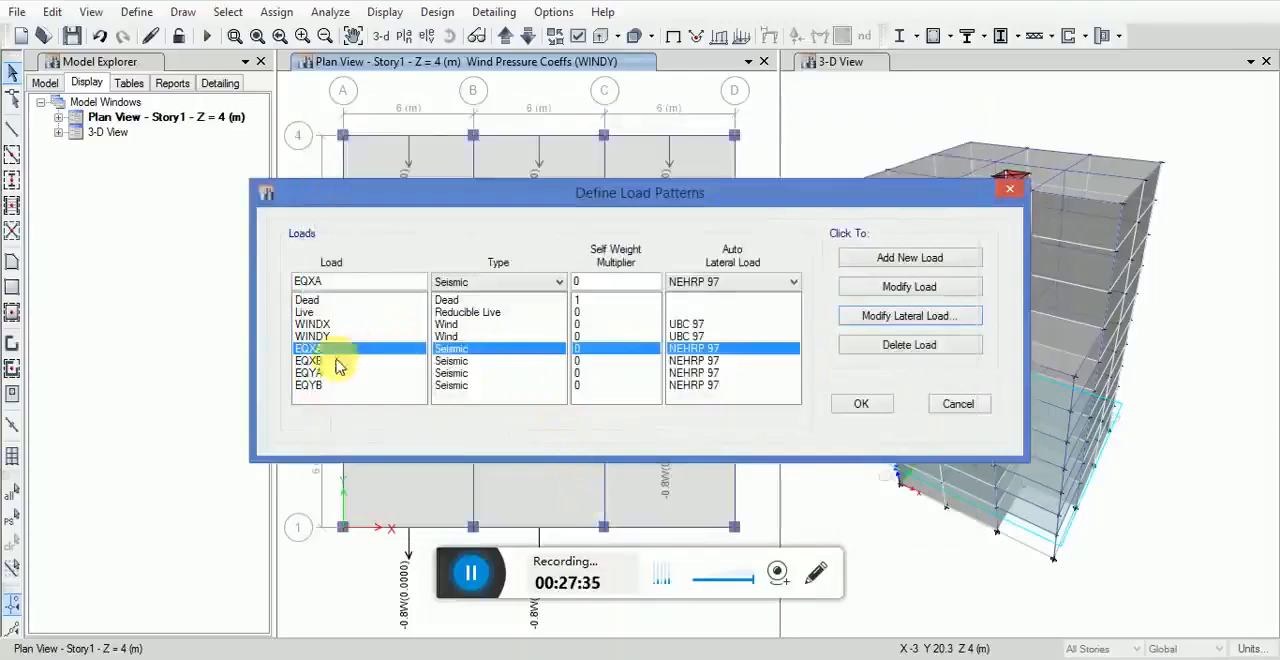
Step: Modify the lateral load of EQXB so that only X Dir - Eccentricity is enabled as its direction
left_click(320, 364)
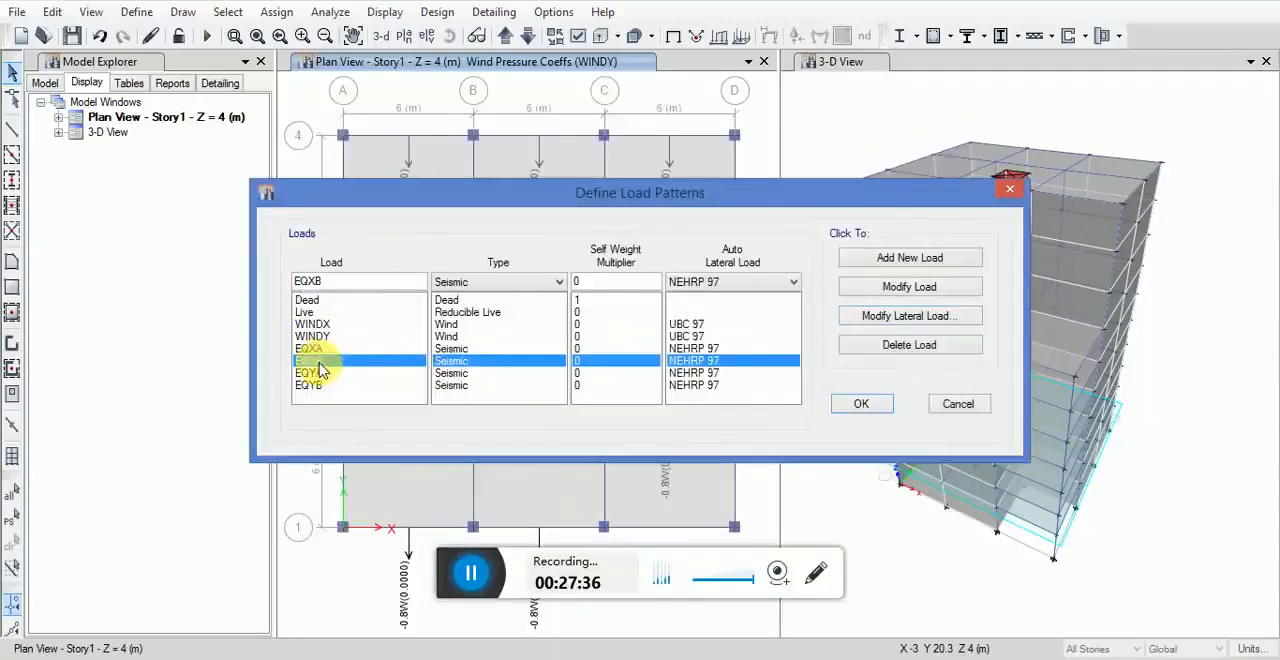
left_click(900, 318)
left_click(353, 197)
left_click(366, 180)
left_click(522, 198)
left_click(522, 178)
left_click(524, 217)
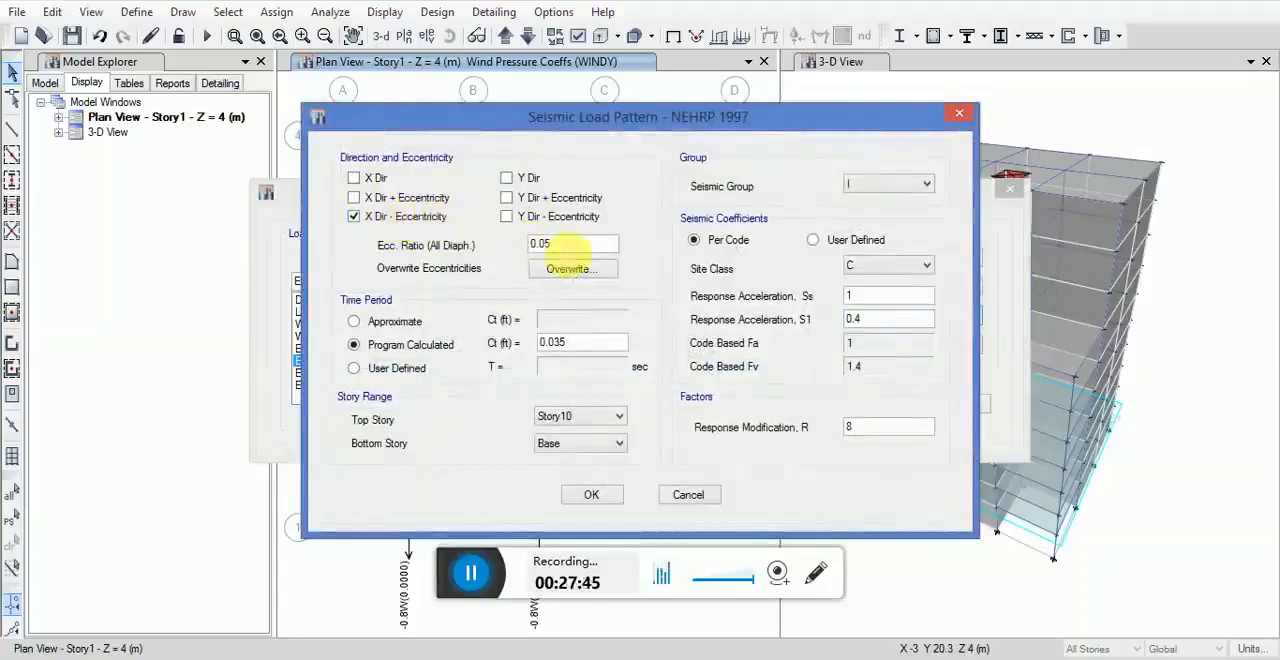
Step: Give EQXB a user-defined time period of 1.47 sec
left_click(366, 367)
left_click(583, 367)
type("1")
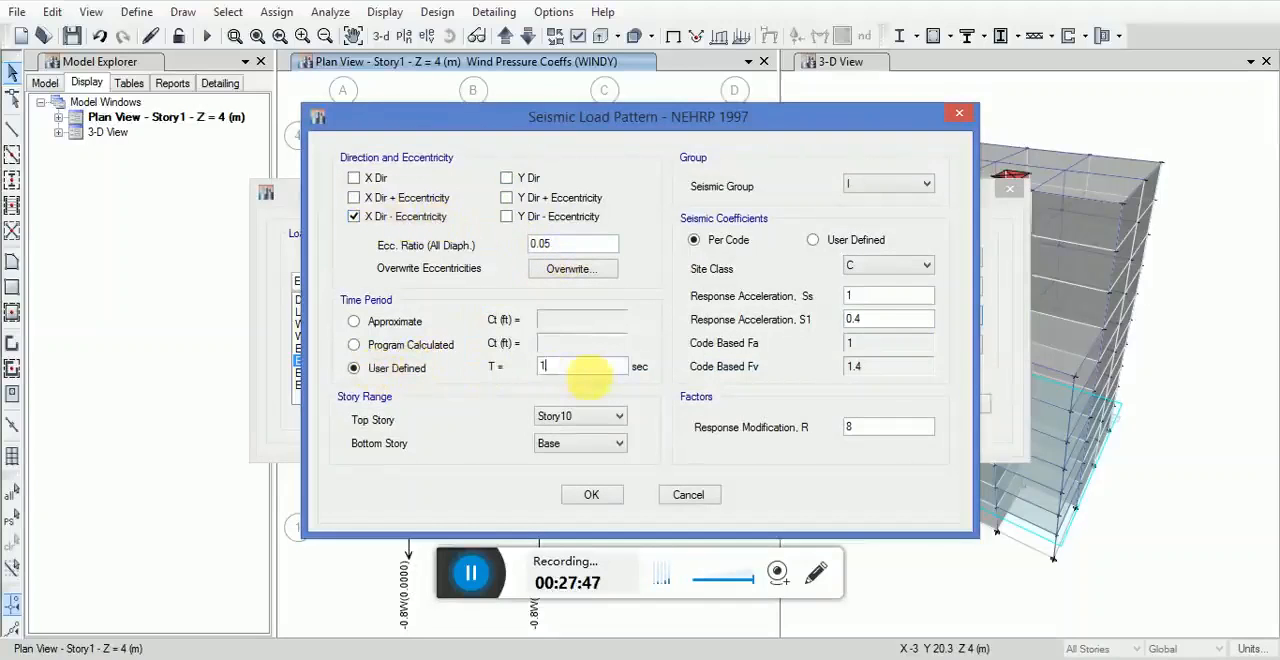
type(".47")
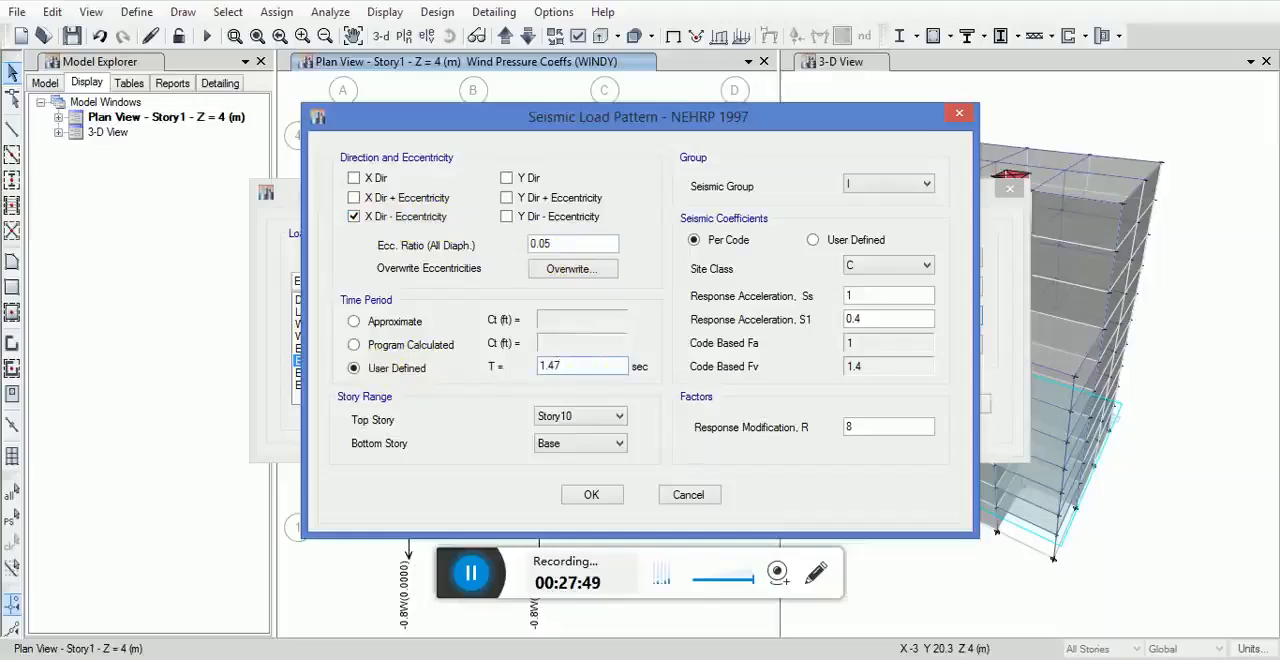
Step: Set EQXB to site class E, Ss 0.45, S1 0.18 and response modification R 5.5, and accept the settings
left_click(850, 265)
left_click(850, 330)
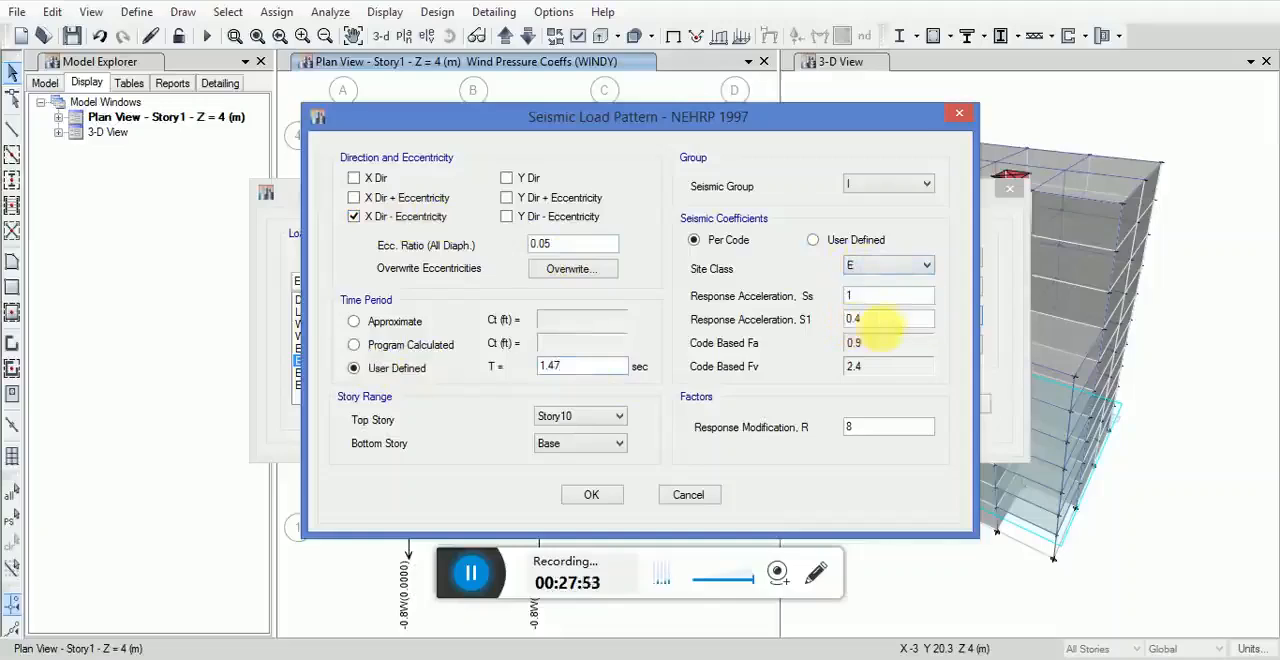
key("Tab")
type("0.45")
key("Tab")
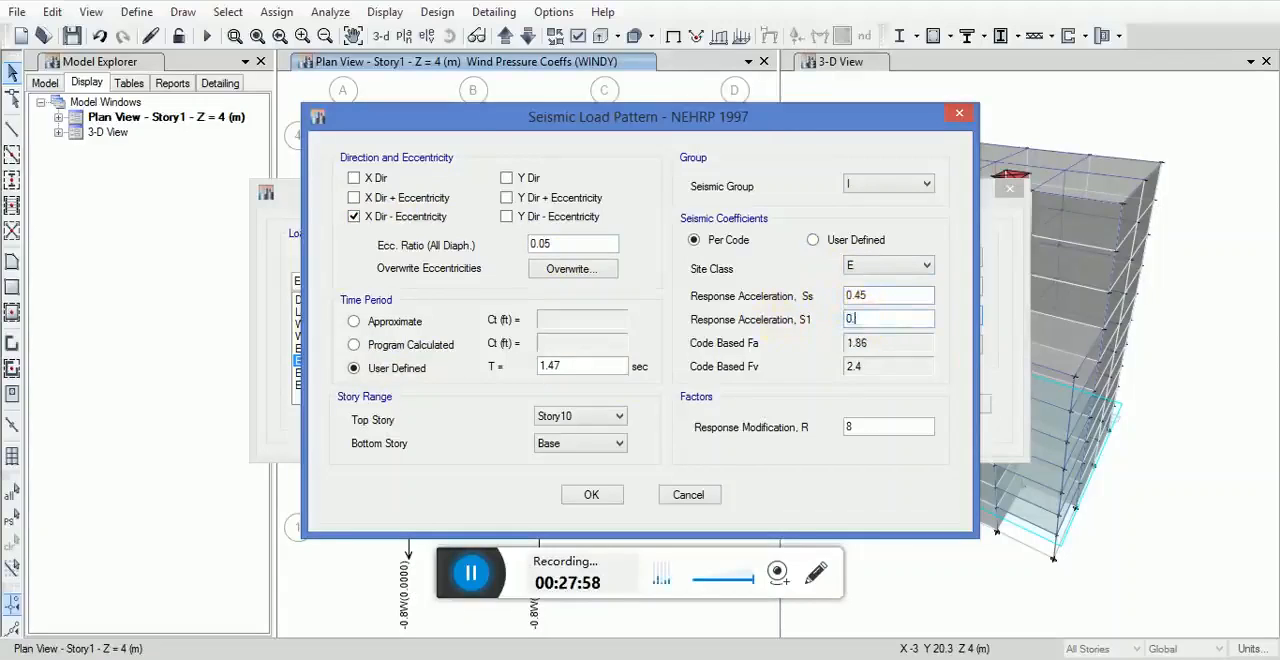
left_click(870, 425)
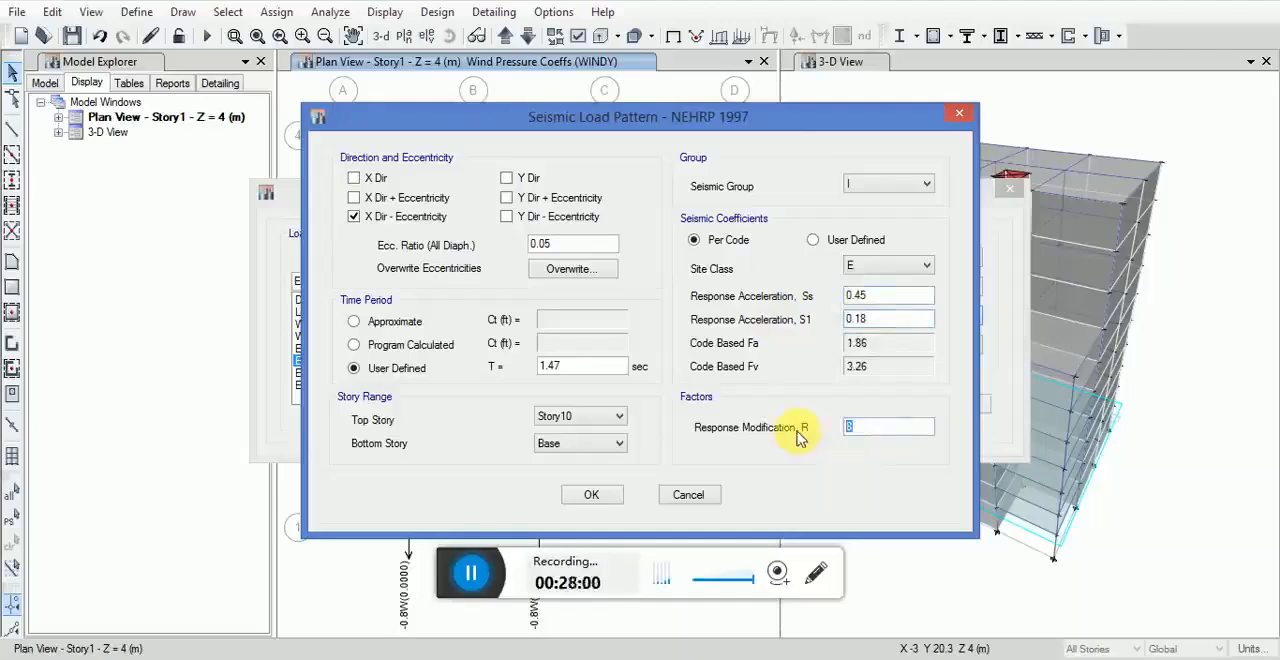
left_click(589, 494)
Step: Modify the lateral load of EQYA so that only Y Dir + Eccentricity is enabled as its direction
left_click(705, 372)
left_click(865, 316)
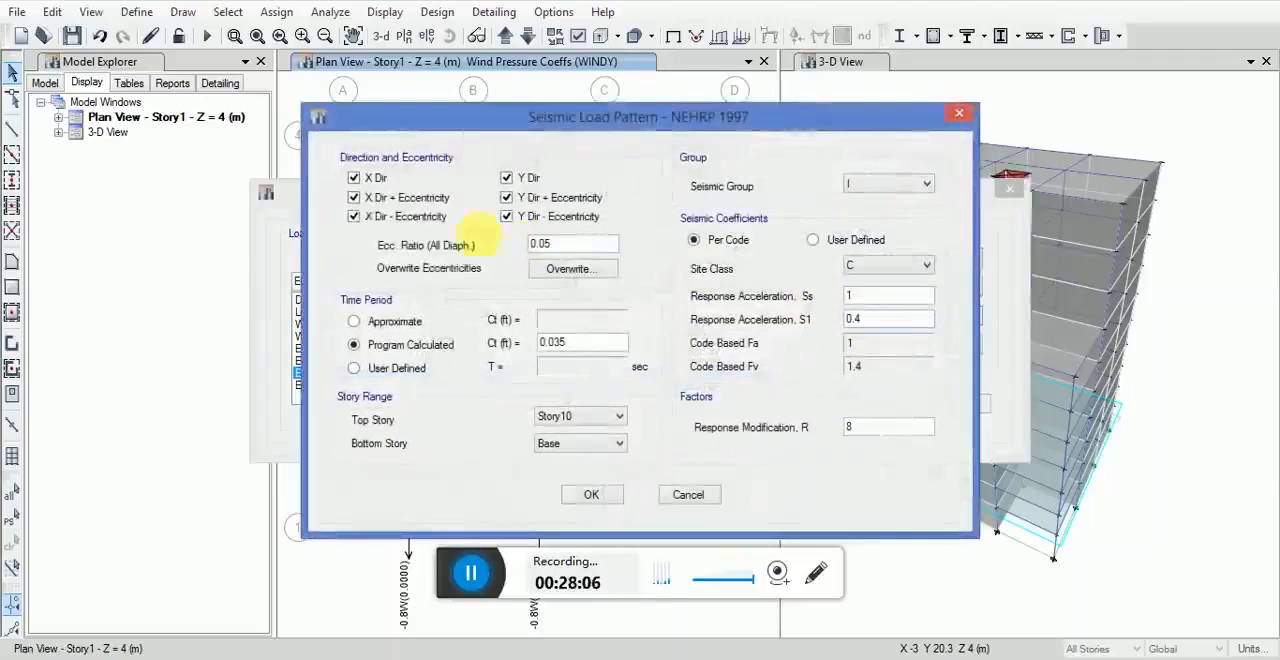
left_click(367, 178)
left_click(368, 197)
left_click(417, 222)
left_click(506, 178)
left_click(508, 216)
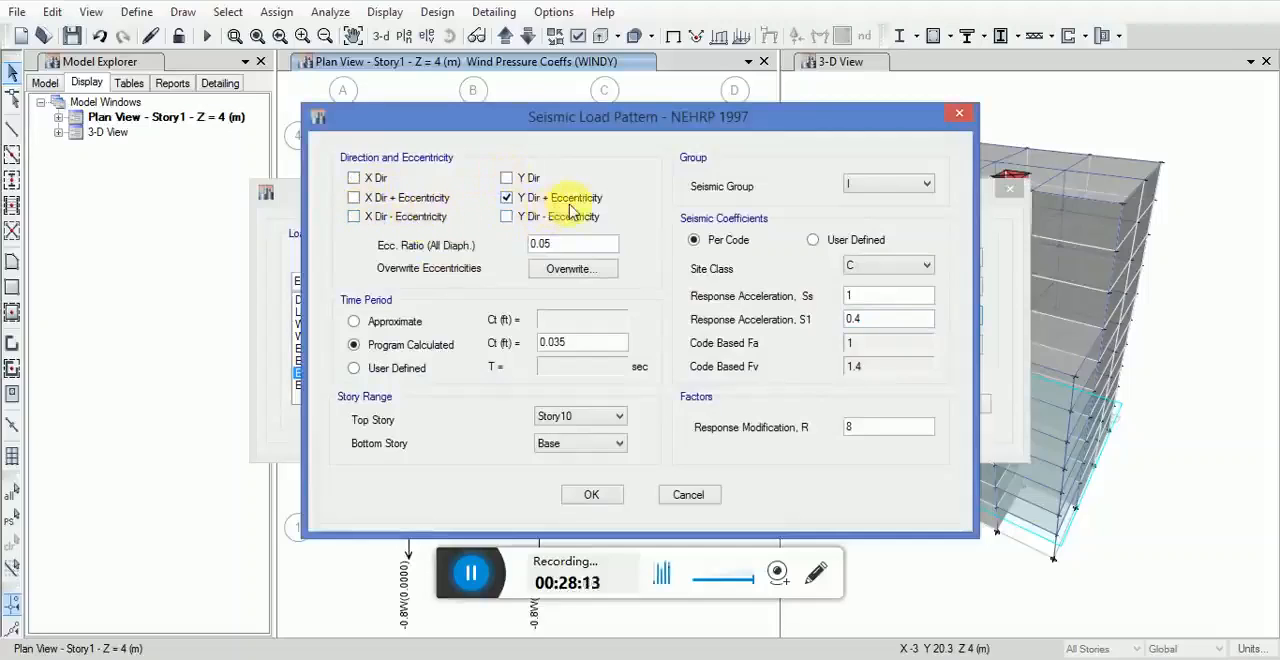
Step: Set EQYA's seismic coefficients to site class E, Ss 0.45 and S1 0.18, with a response modification R of 5.5
left_click(862, 268)
left_click(853, 331)
left_click_drag(878, 301, 767, 299)
type("0.45")
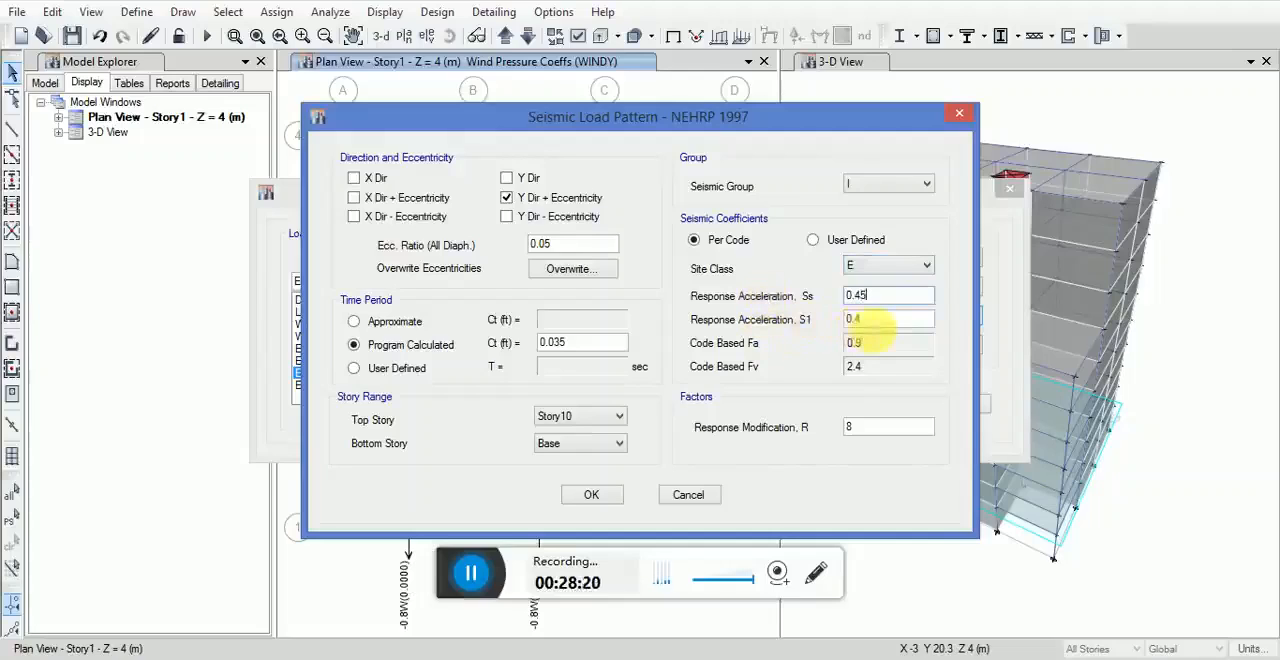
left_click_drag(870, 320, 778, 324)
type("0.18")
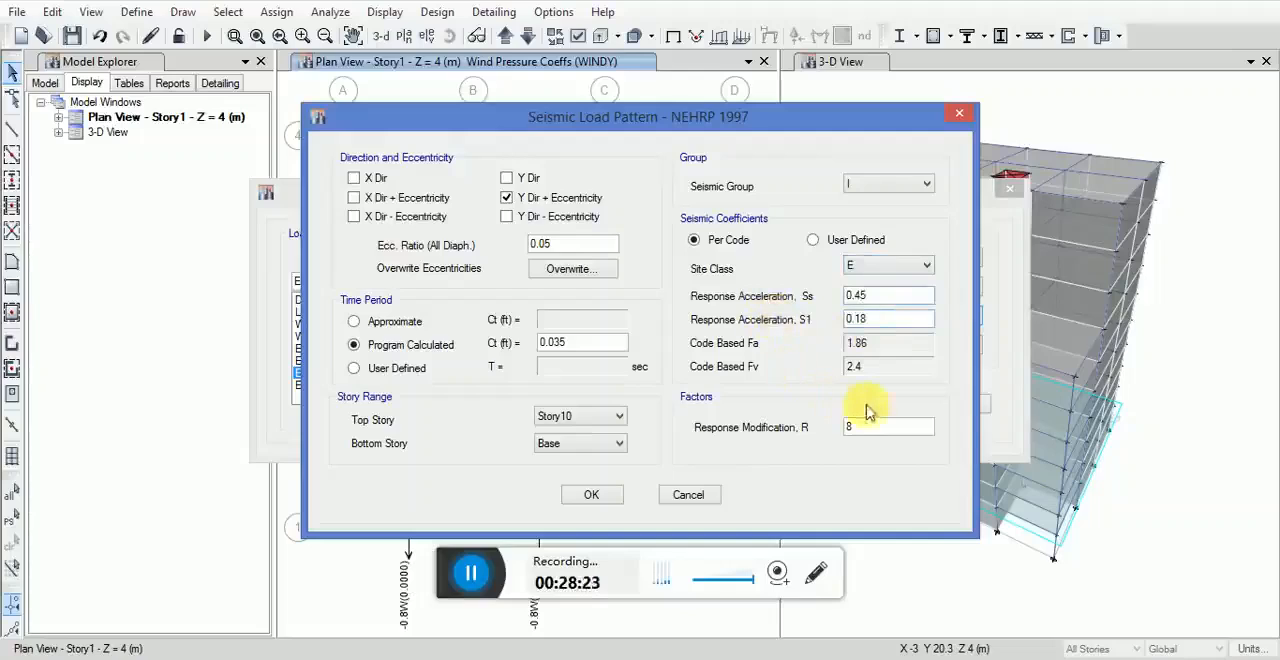
left_click_drag(877, 428, 742, 432)
type("5.5")
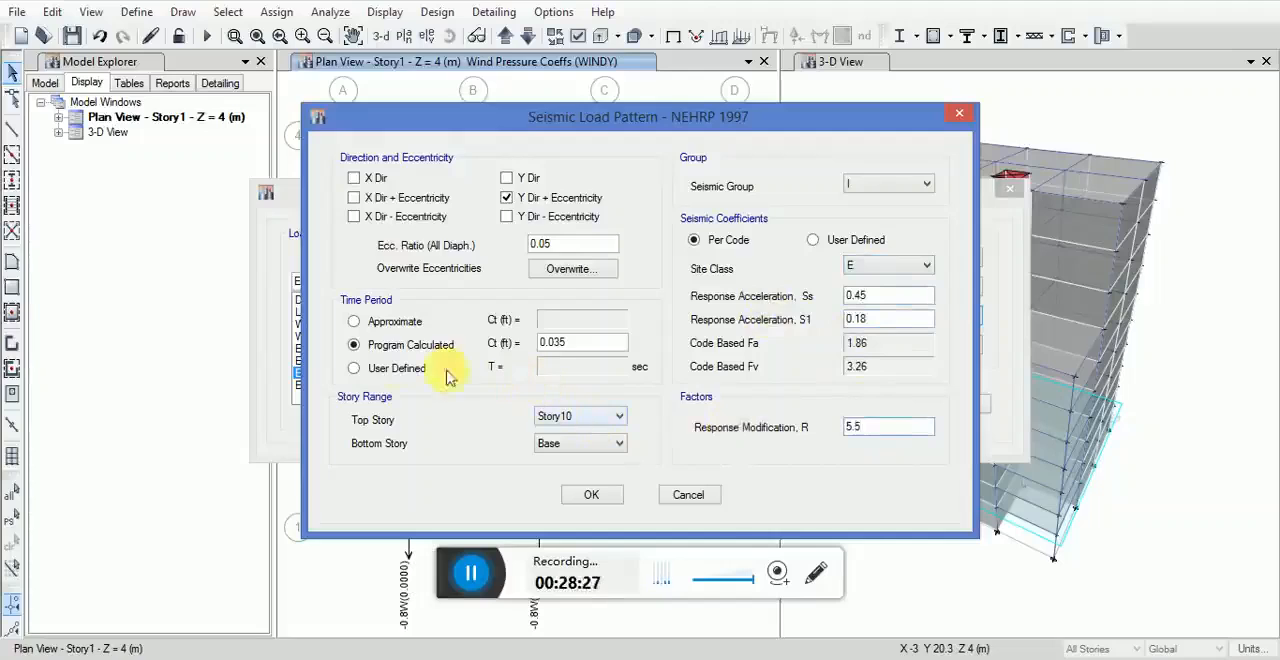
Step: Give EQYA a user-defined time period of 1.47 sec and accept its seismic load settings
left_click(376, 379)
left_click(563, 368)
type("1")
left_click_drag(578, 376, 531, 372)
type("1")
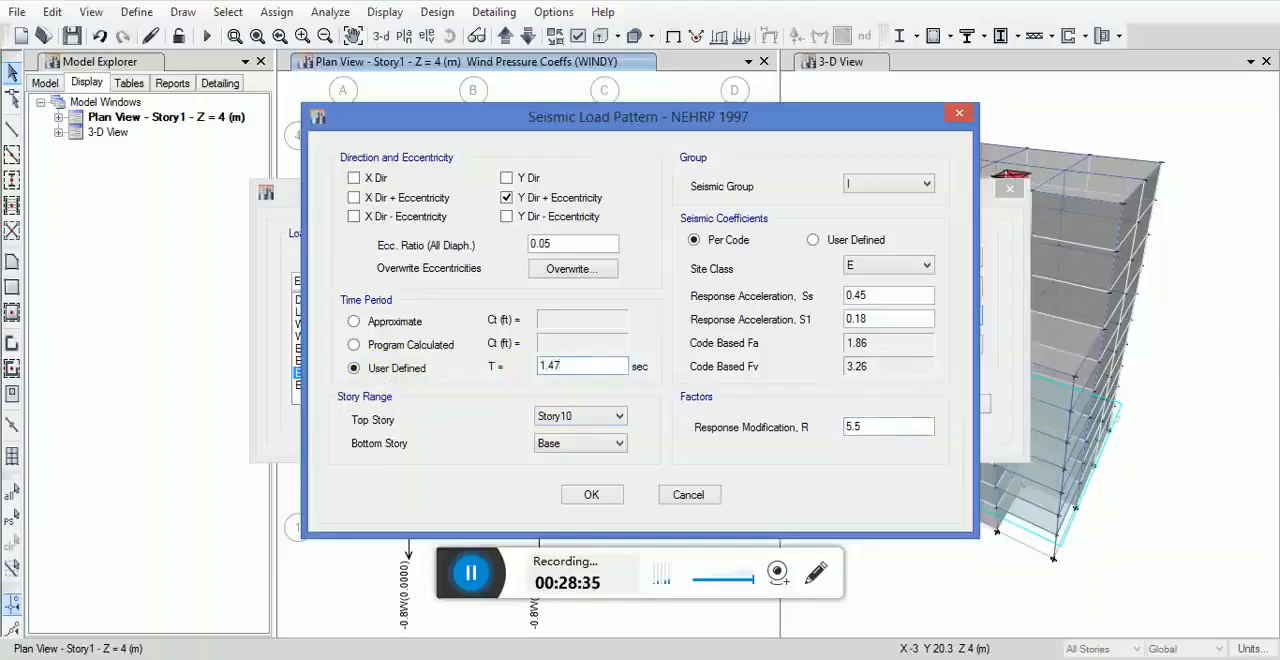
left_click(597, 497)
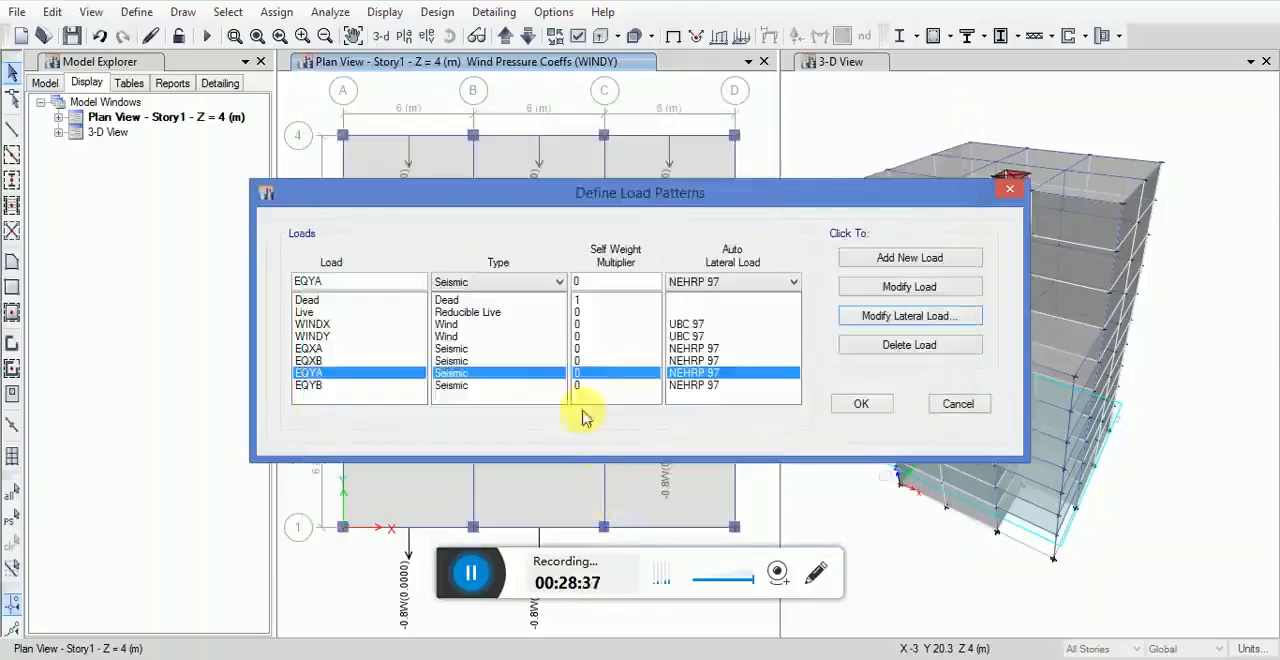
Step: Modify the lateral load of EQYB so that only Y Dir - Eccentricity is enabled as its direction
left_click(910, 316)
left_click(378, 216)
left_click(376, 197)
left_click(376, 178)
left_click(524, 178)
left_click(522, 197)
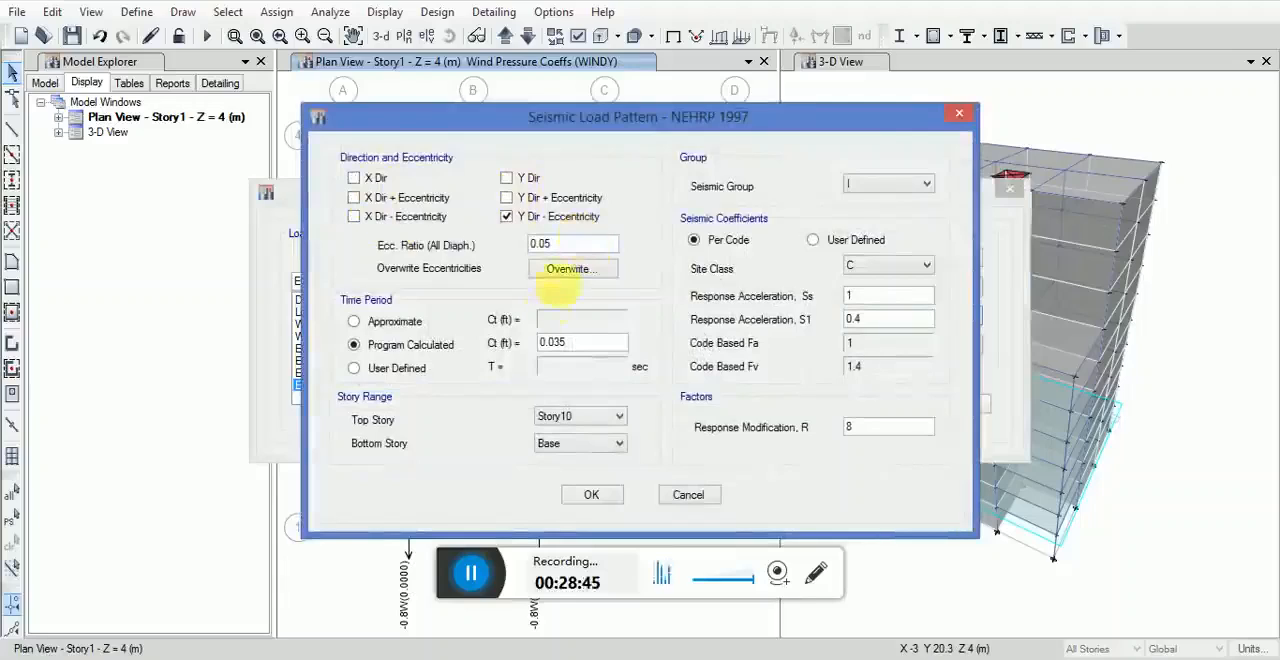
Step: Give EQYB a user-defined time period of 1.47 sec
left_click(390, 368)
left_click(543, 366)
type("1.47")
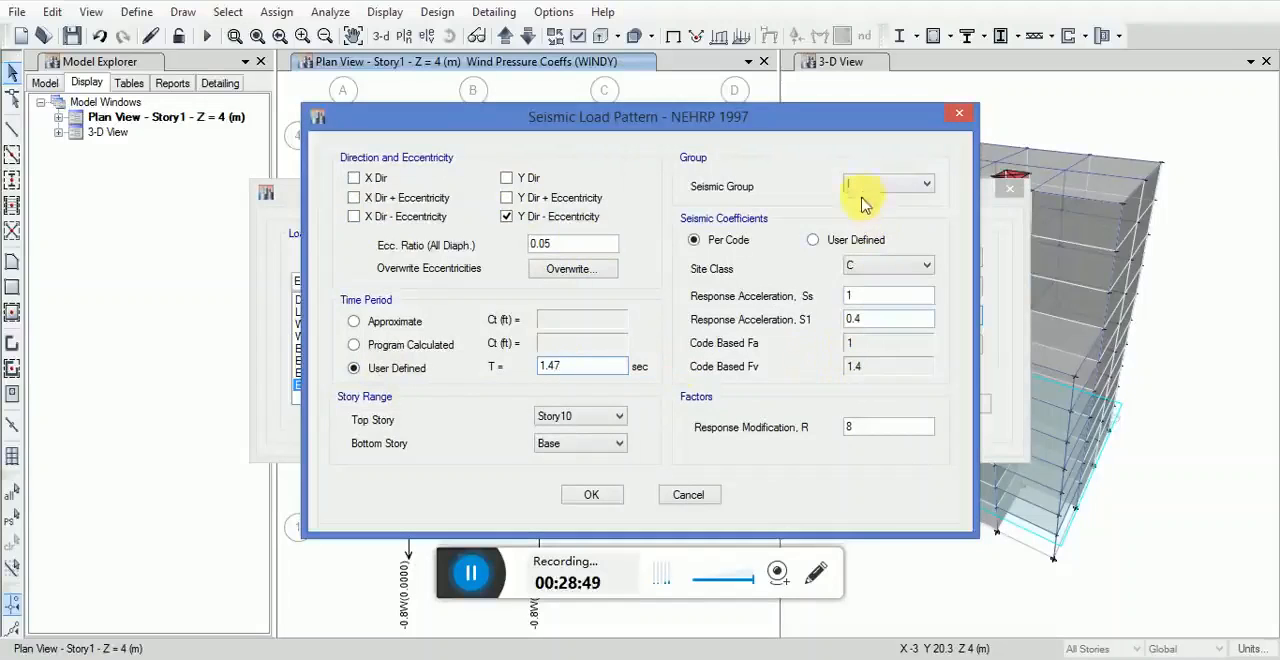
Step: Set EQYB to site class E, Ss 0.45, S1 0.18 and R 5.5, and accept all the load pattern definitions
left_click(870, 265)
left_click(855, 342)
left_click_drag(885, 299, 789, 299)
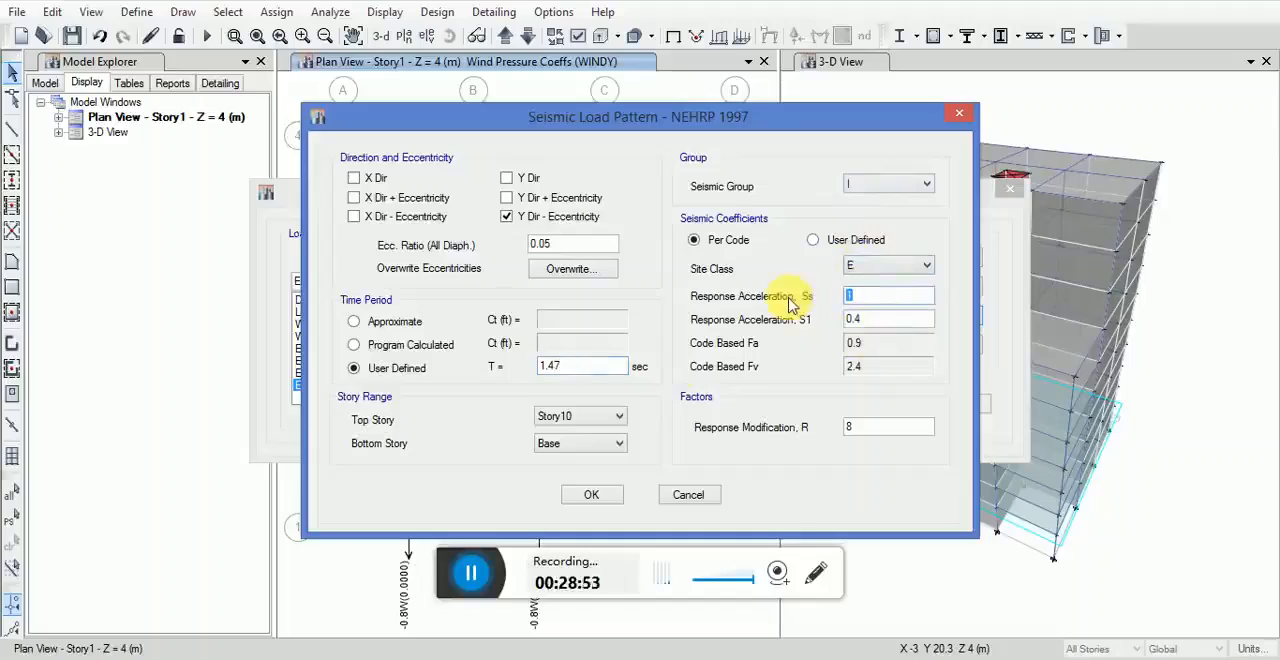
type("0.45")
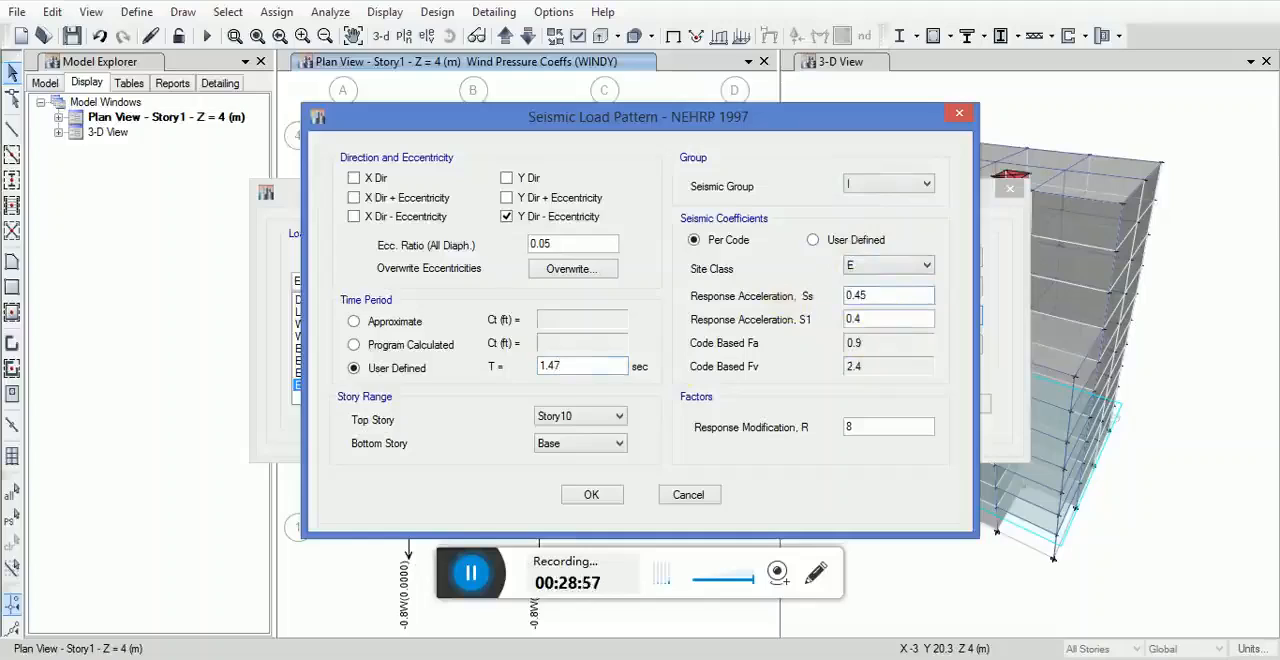
left_click_drag(885, 319, 846, 320)
type("0")
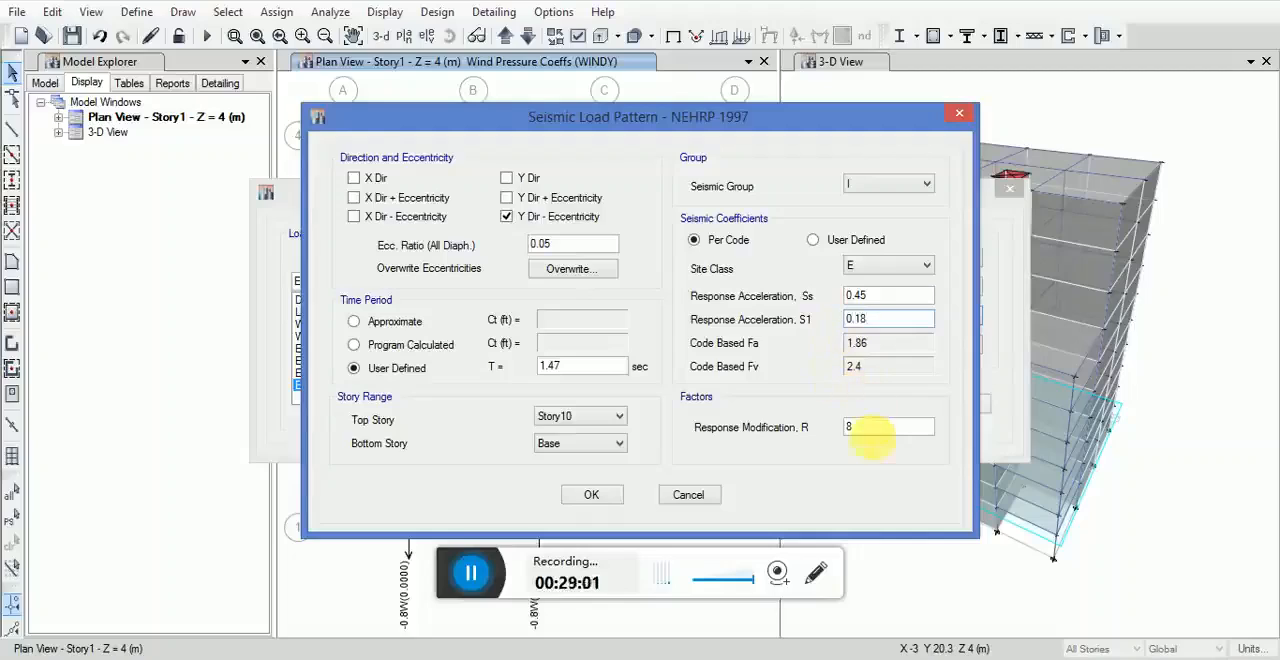
left_click_drag(867, 432, 825, 430)
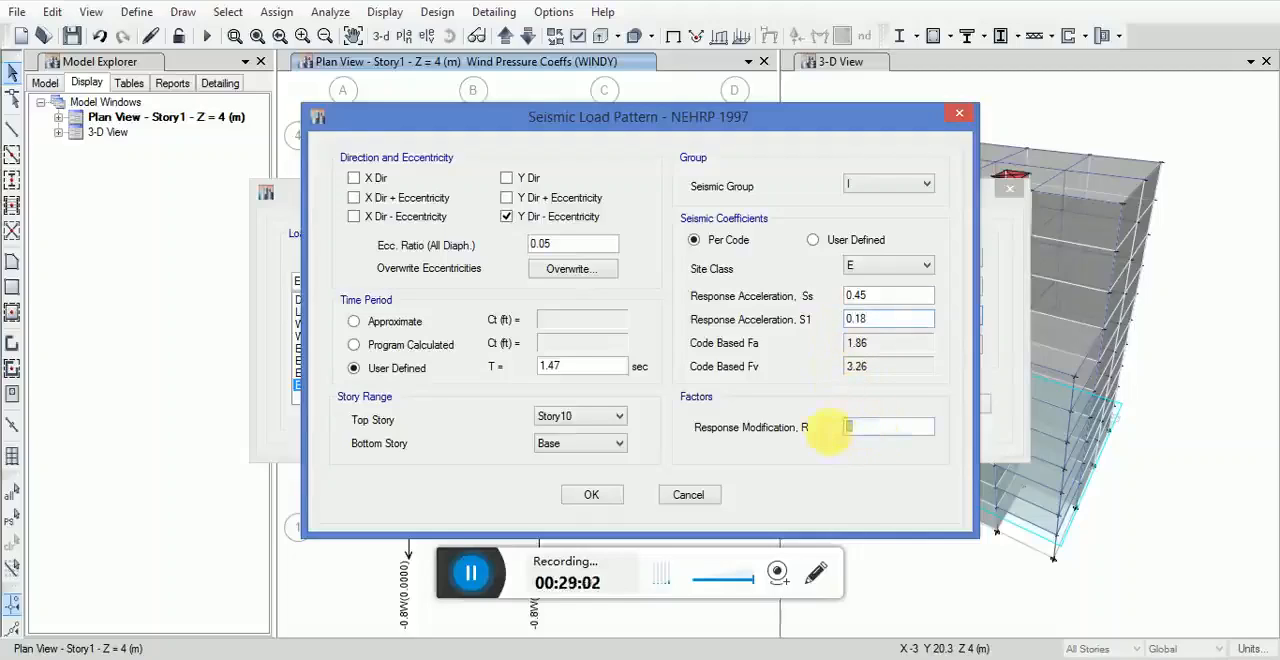
type("5.5")
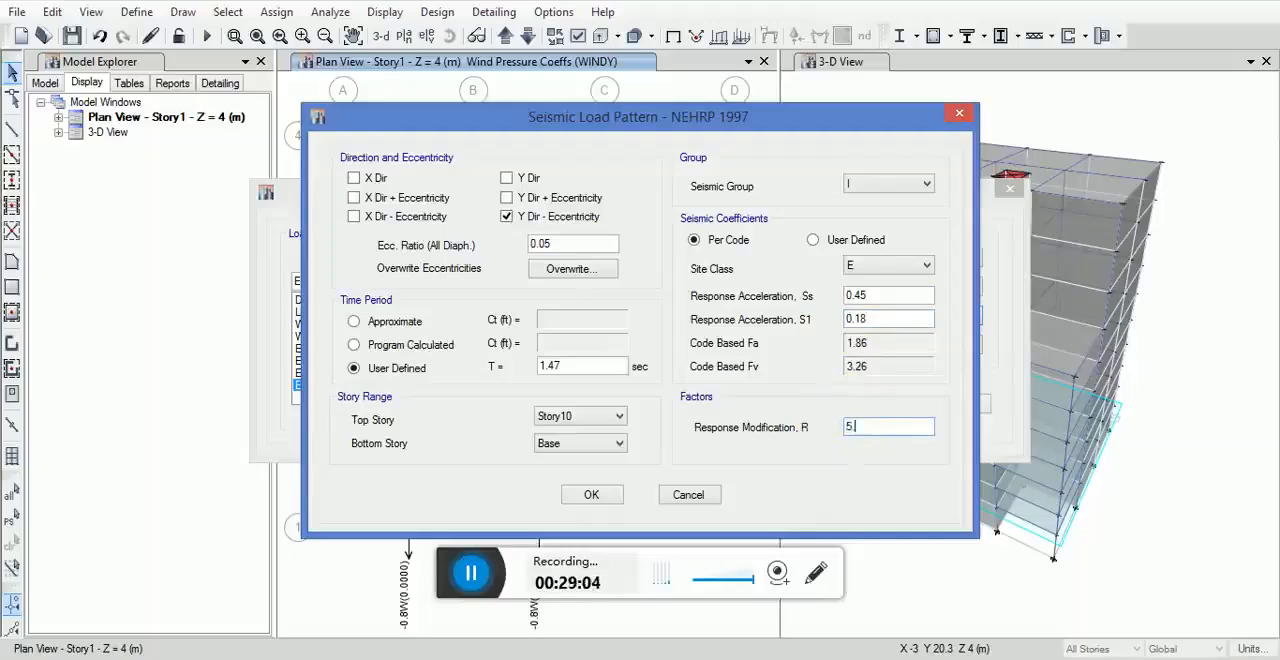
left_click(591, 493)
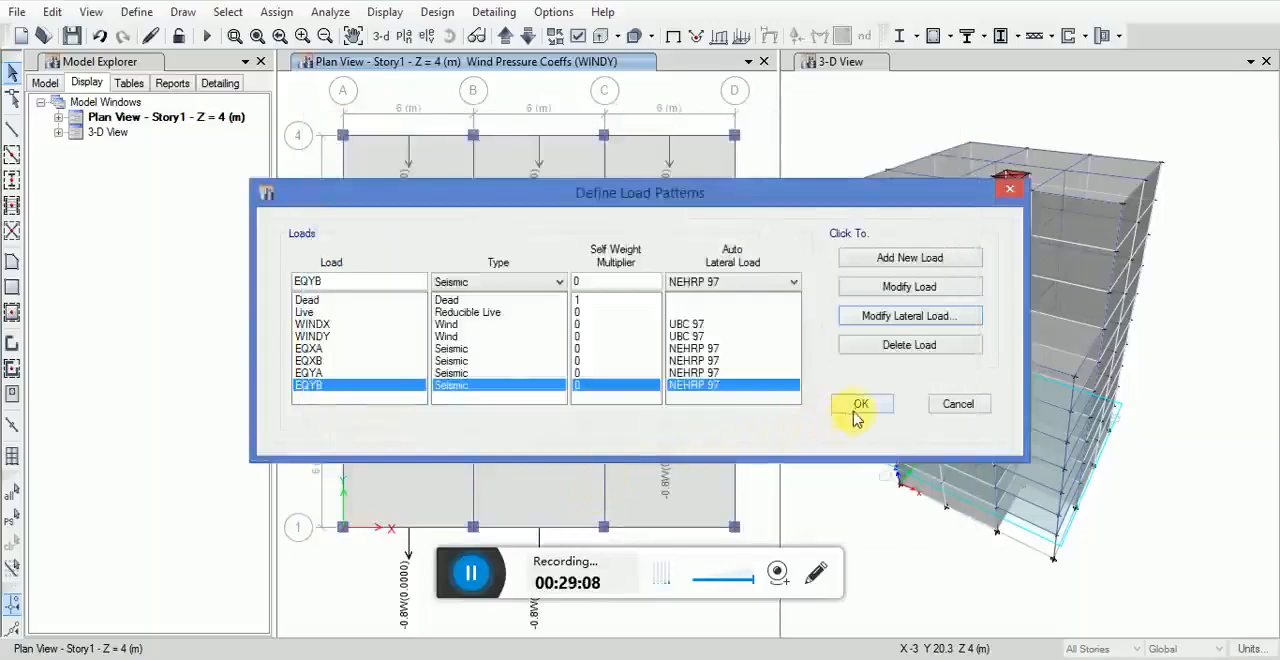
left_click(855, 412)
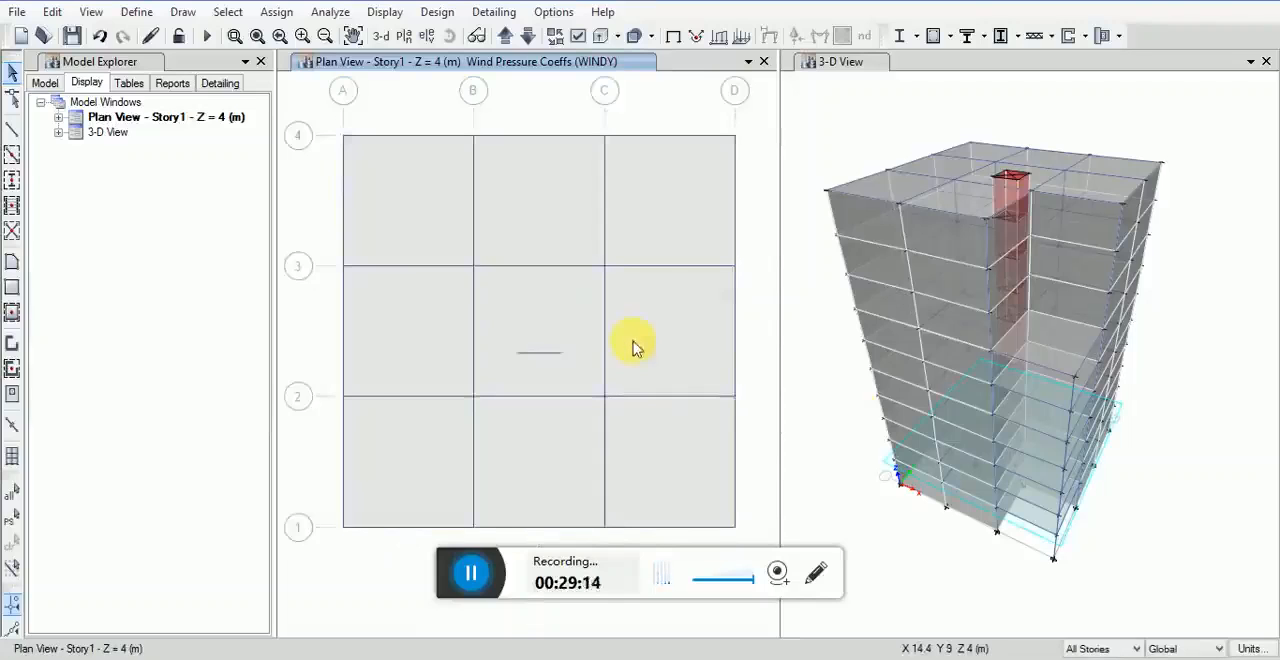
Step: Add the default design load combinations for Concrete Frame Design and accept the load combination list
left_click(137, 12)
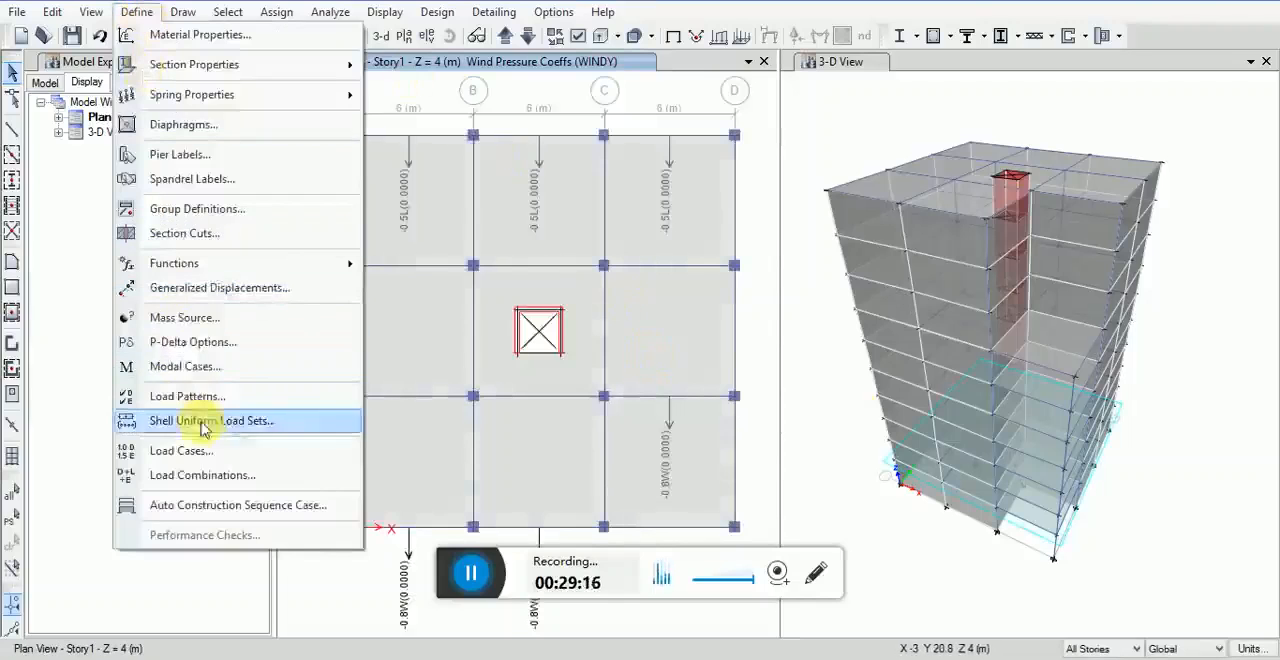
left_click(212, 478)
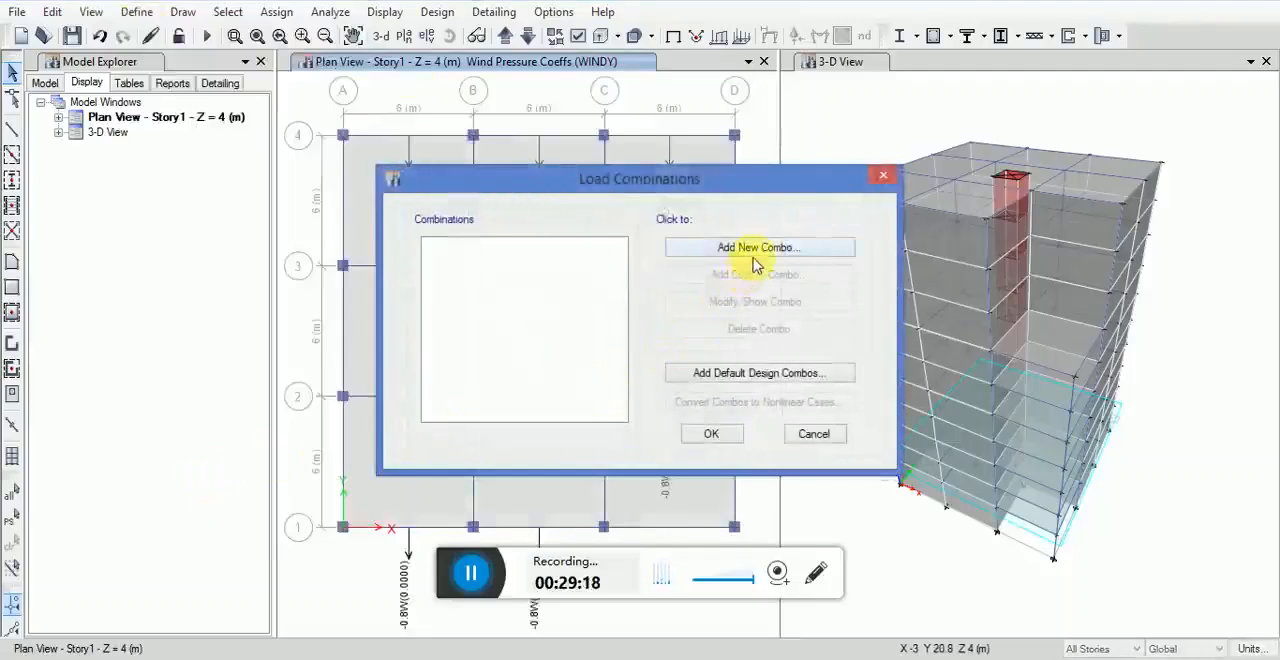
left_click(710, 376)
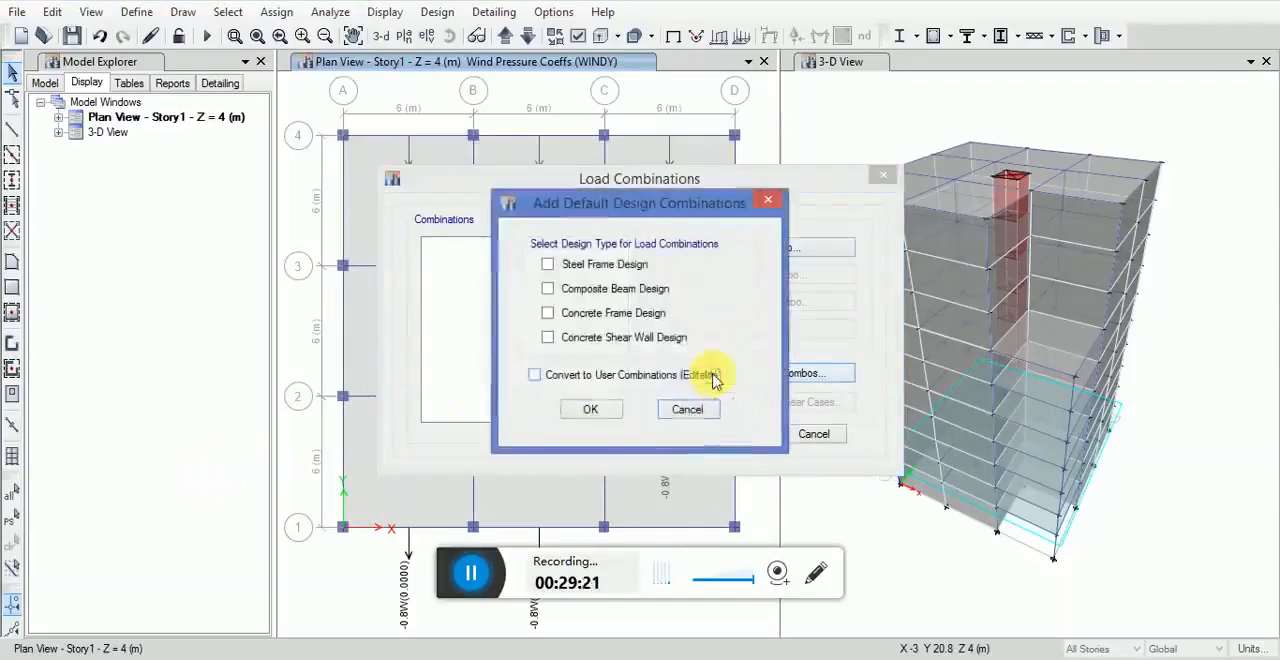
left_click(572, 314)
left_click(590, 408)
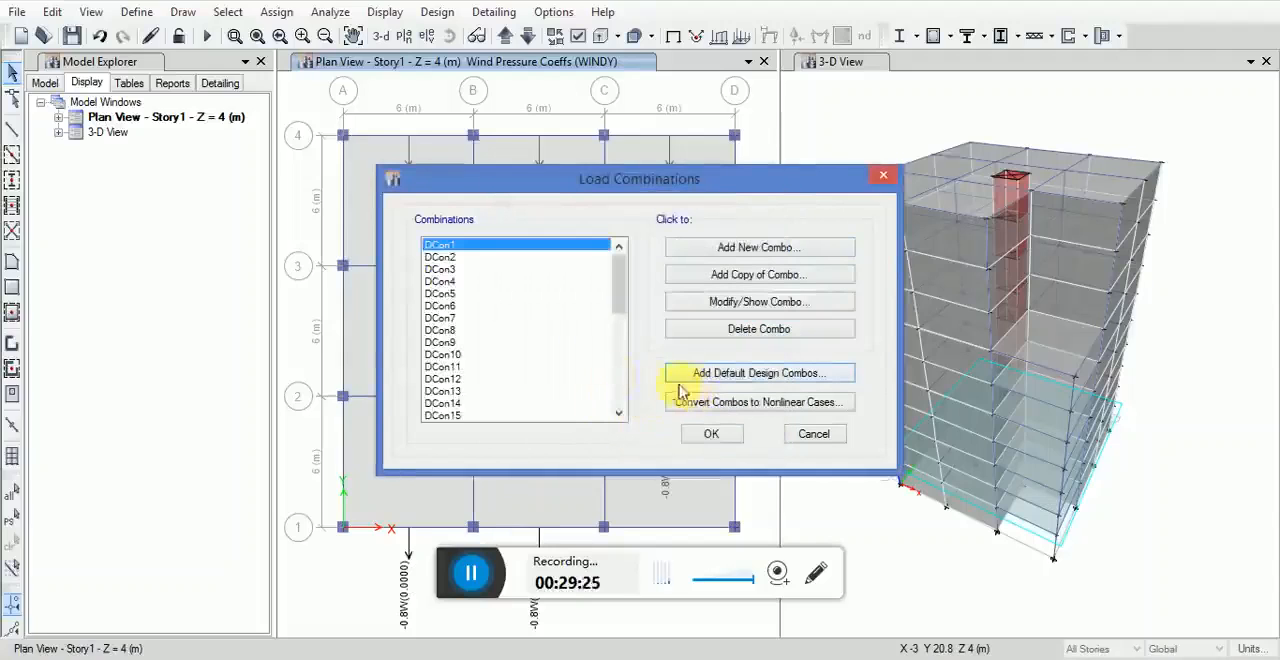
mouse_move(615, 283)
left_mouse_down()
mouse_move(609, 366)
mouse_move(612, 270)
mouse_move(609, 363)
mouse_move(636, 274)
left_mouse_up()
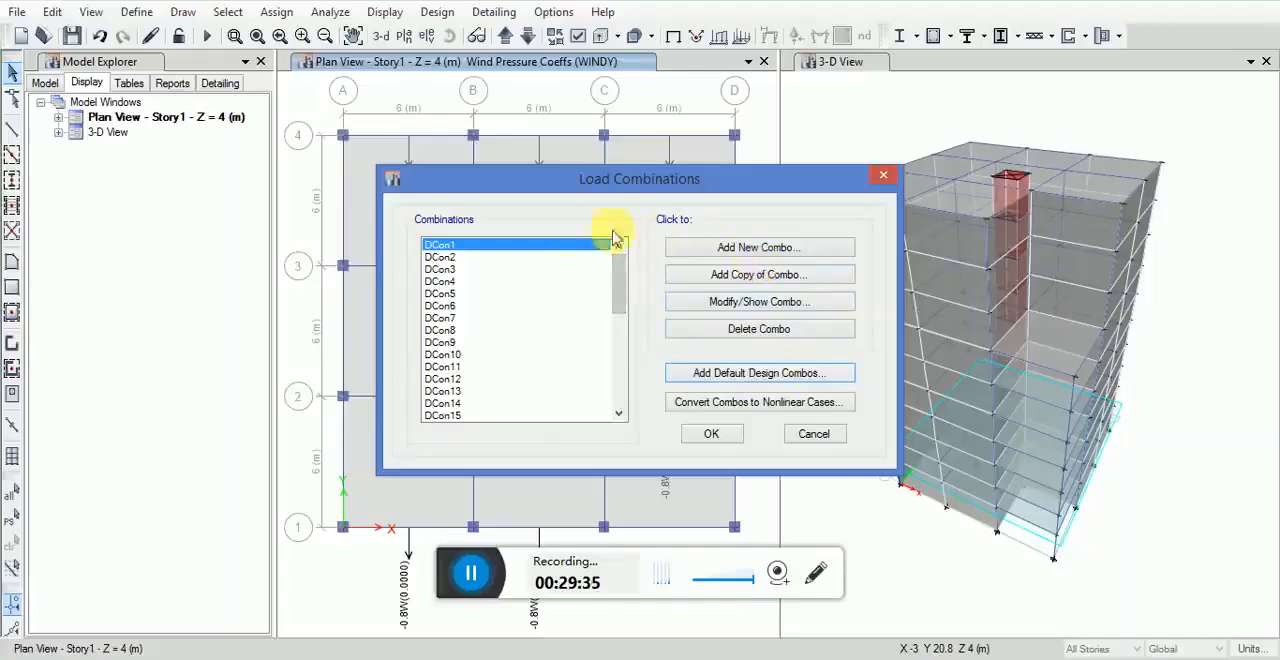
left_click(711, 438)
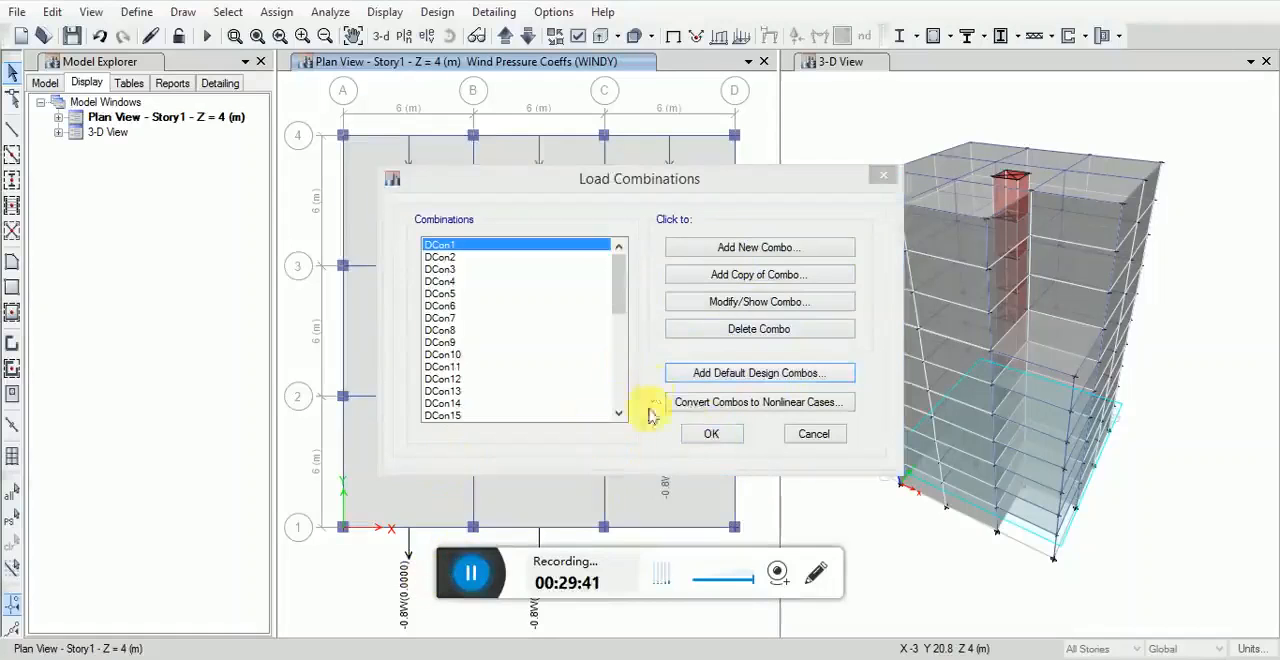
left_click(695, 430)
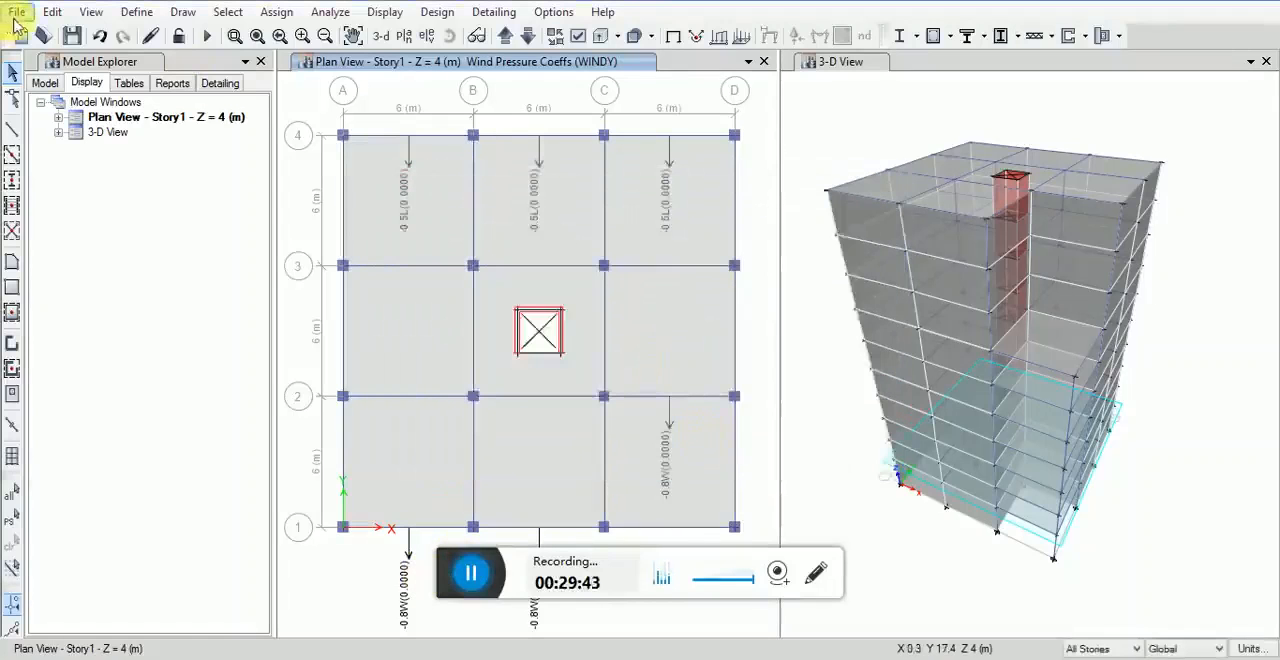
Step: Save the model in the Documents folder as an ETABS model file with a name starting with RC 10 B
left_click(14, 17)
left_click(94, 140)
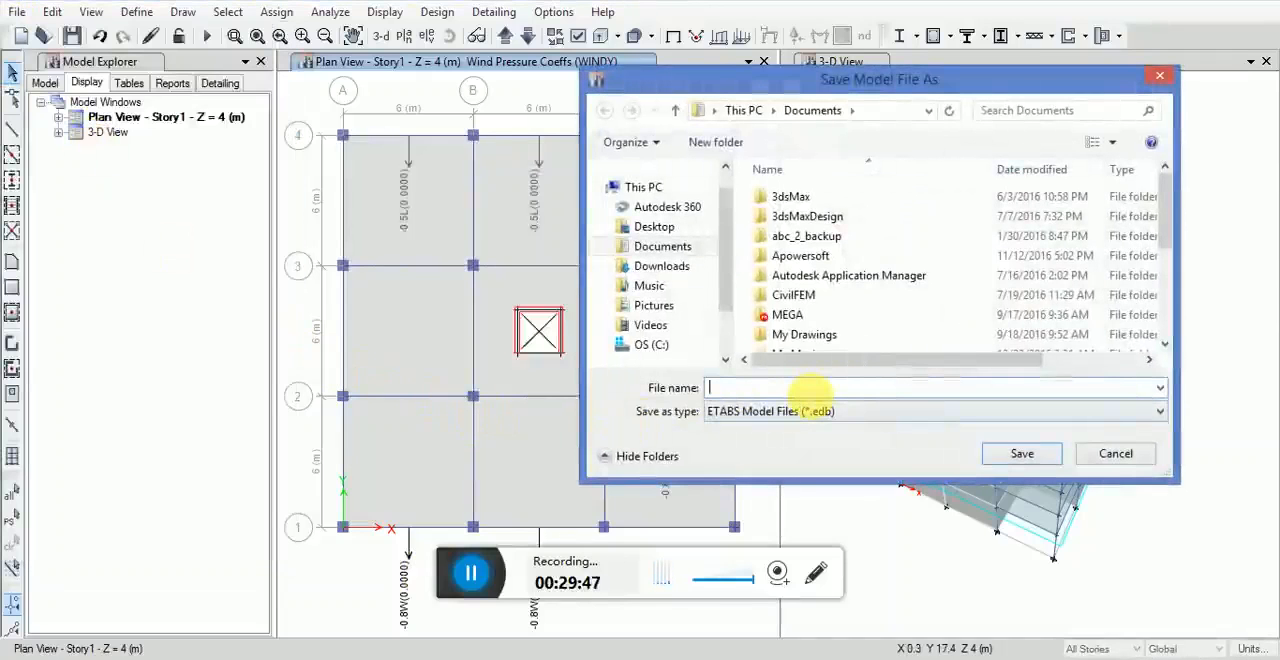
left_click_drag(1164, 200, 1160, 262)
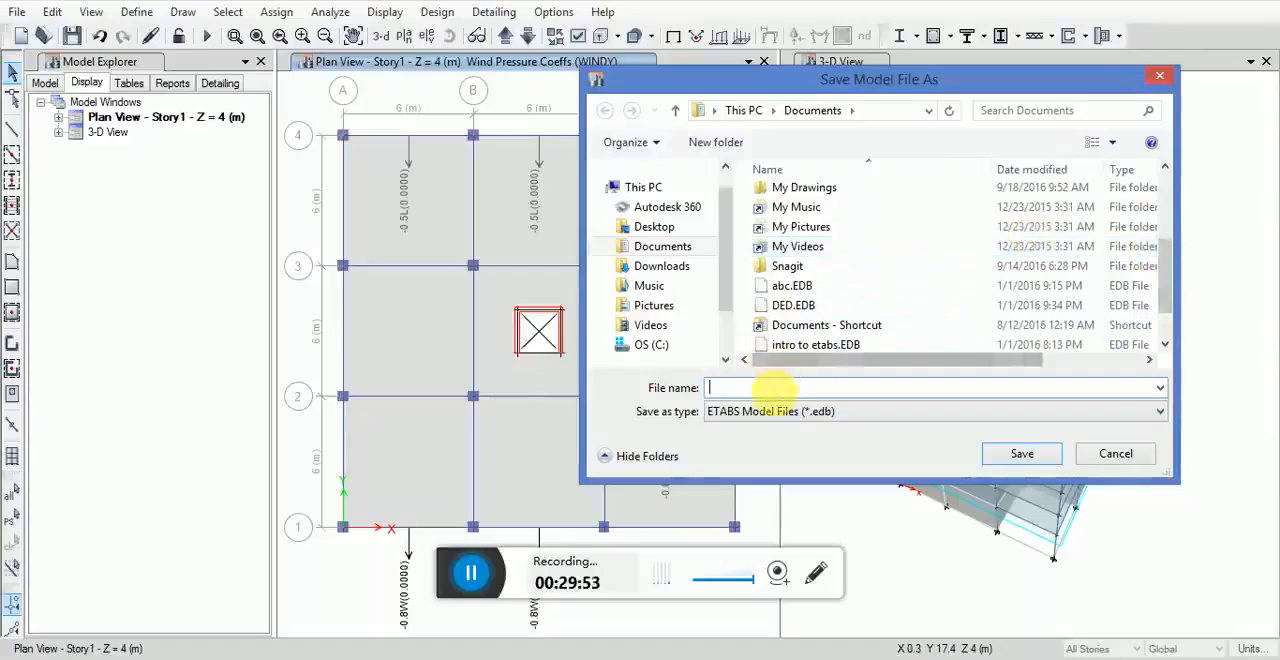
type("RC 10 B")
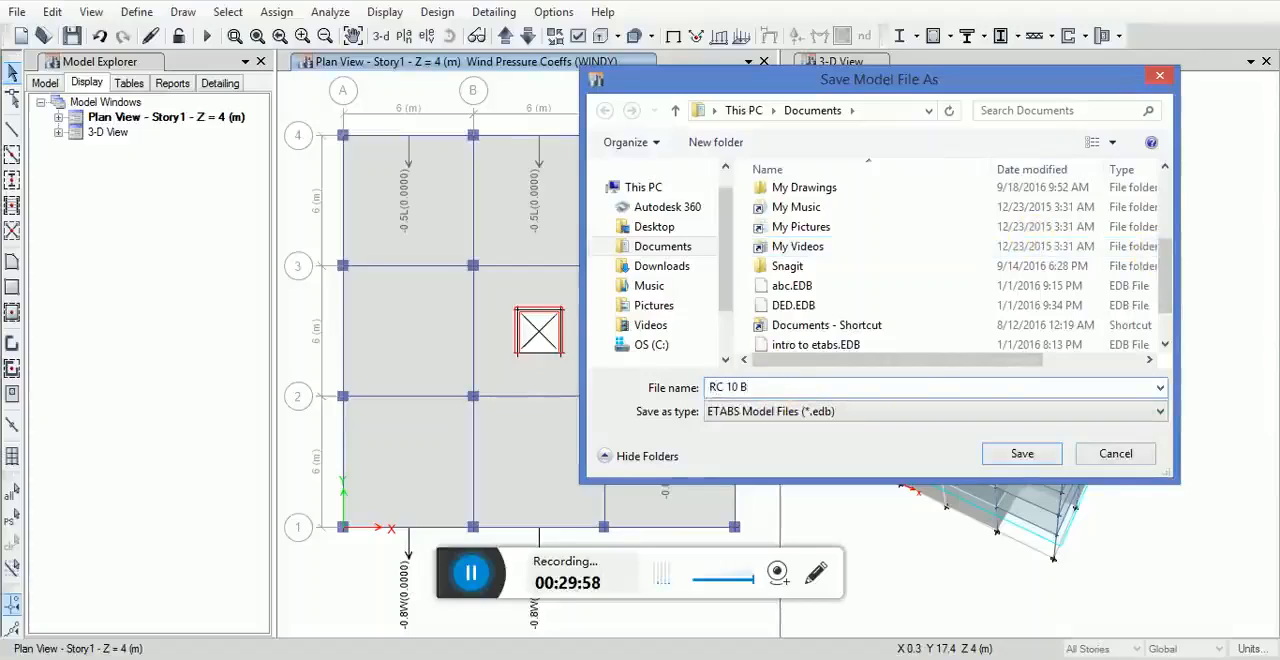
left_click(1022, 453)
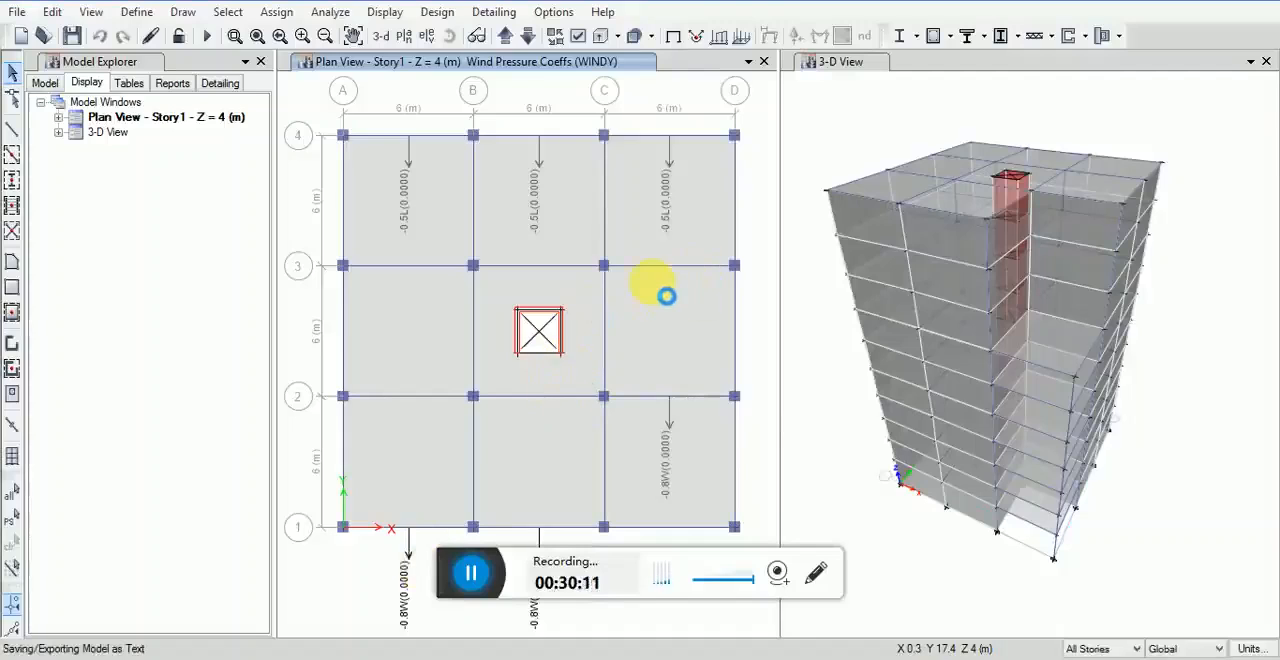
Step: Run the analysis of the building model
left_click(327, 13)
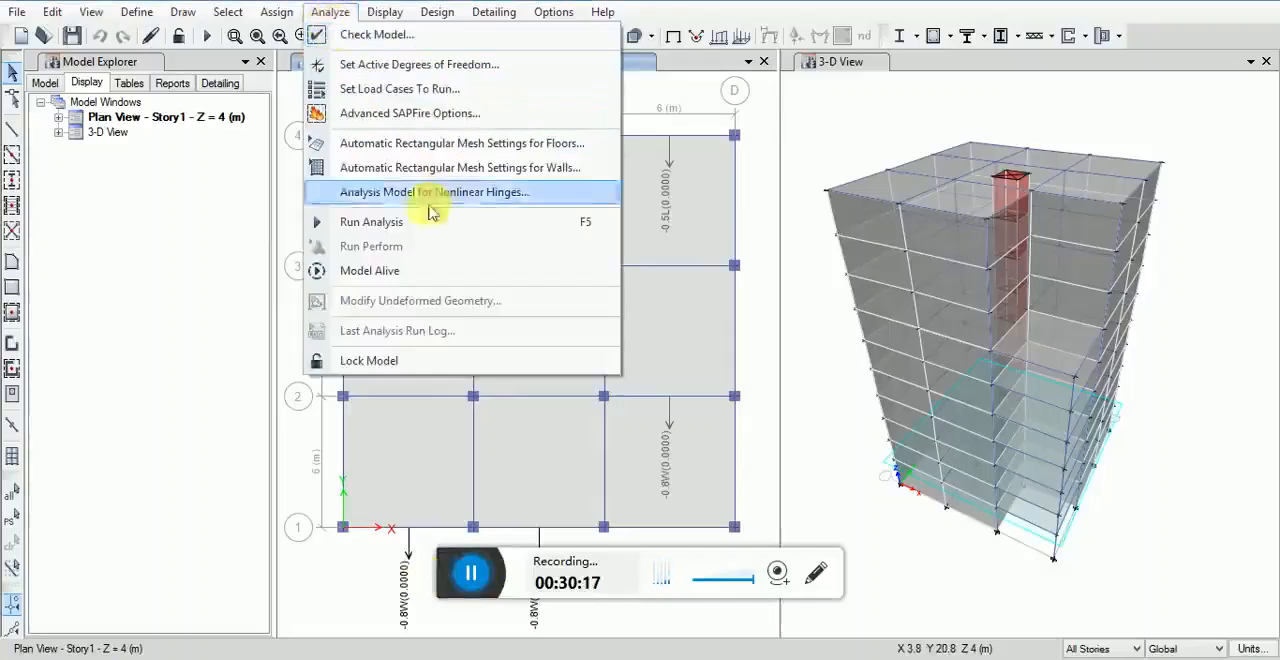
left_click(378, 229)
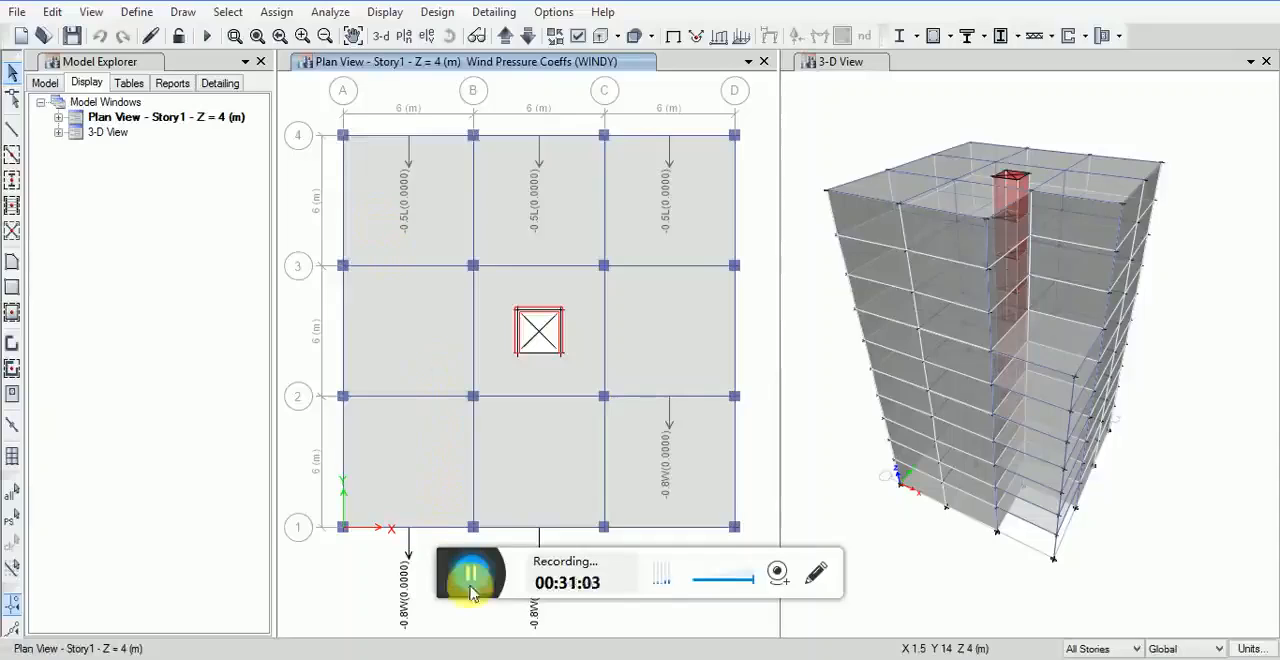
key("F5")
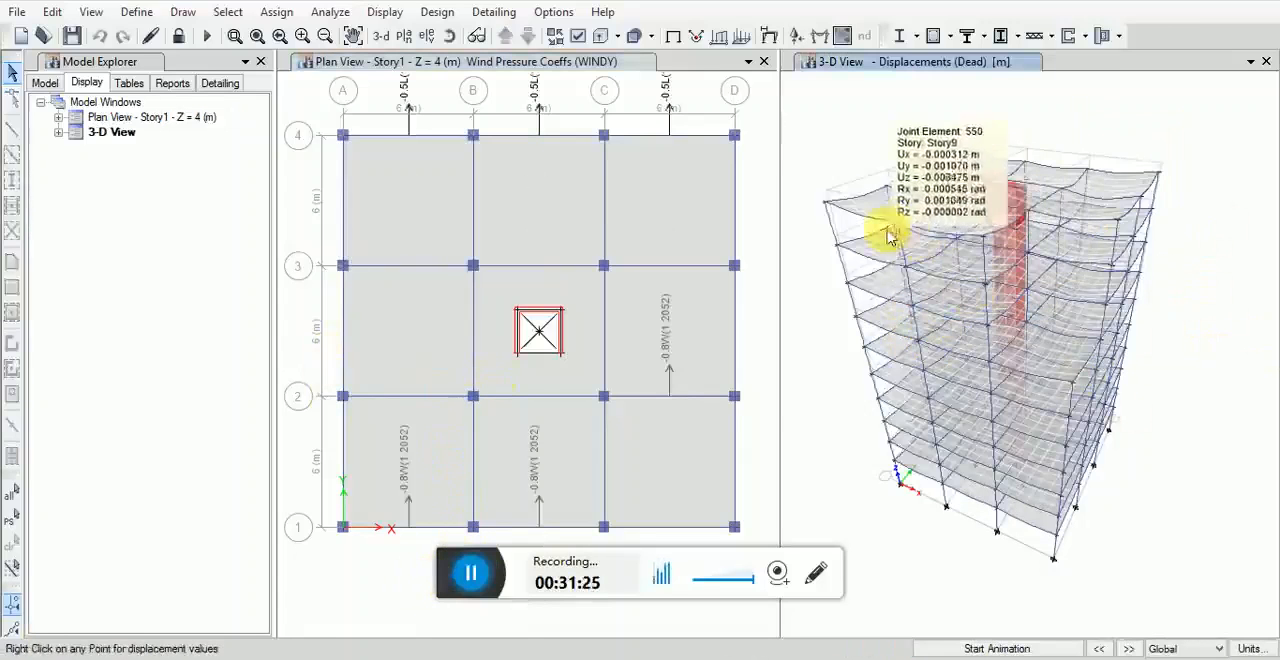
Step: Inspect and animate the Dead case displacements in the 3-D view, and restore the undeformed shape
mouse_move(863, 282)
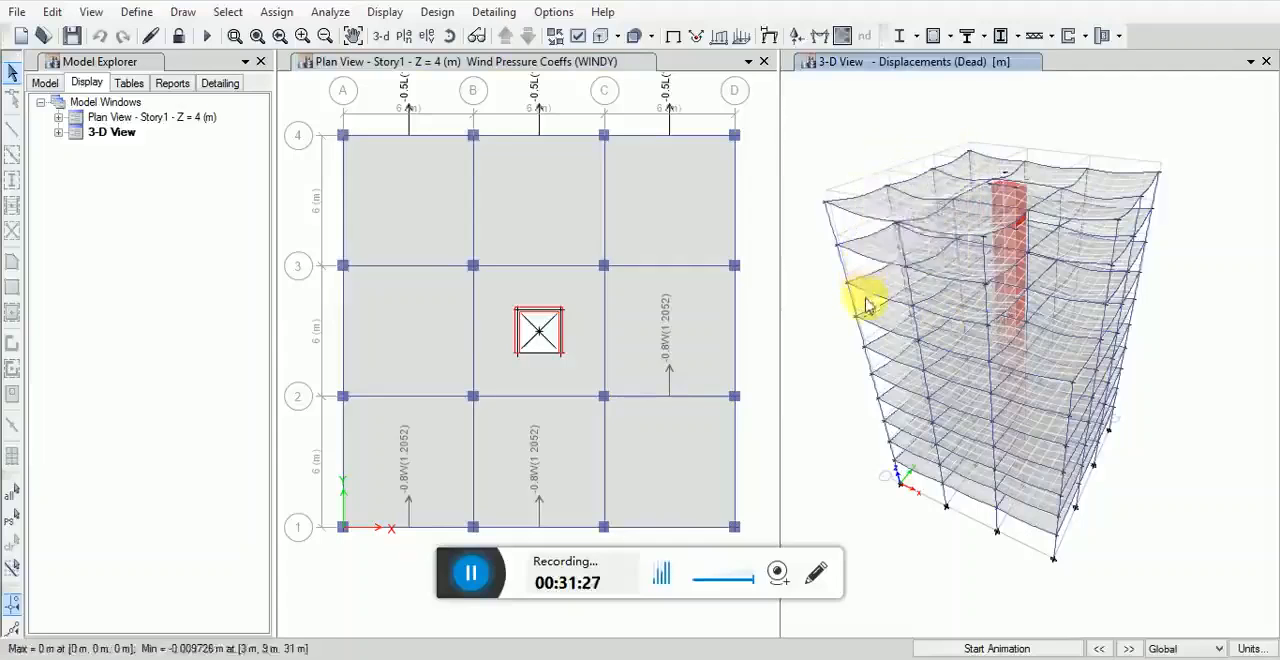
mouse_move(988, 326)
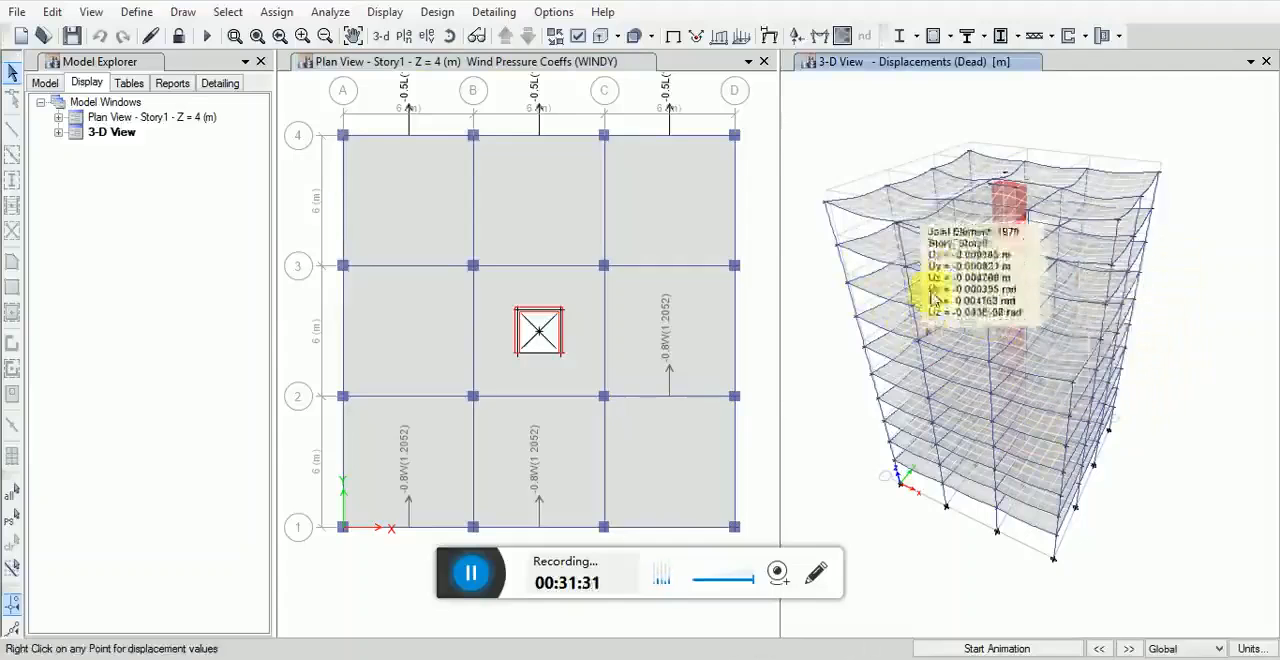
mouse_move(955, 365)
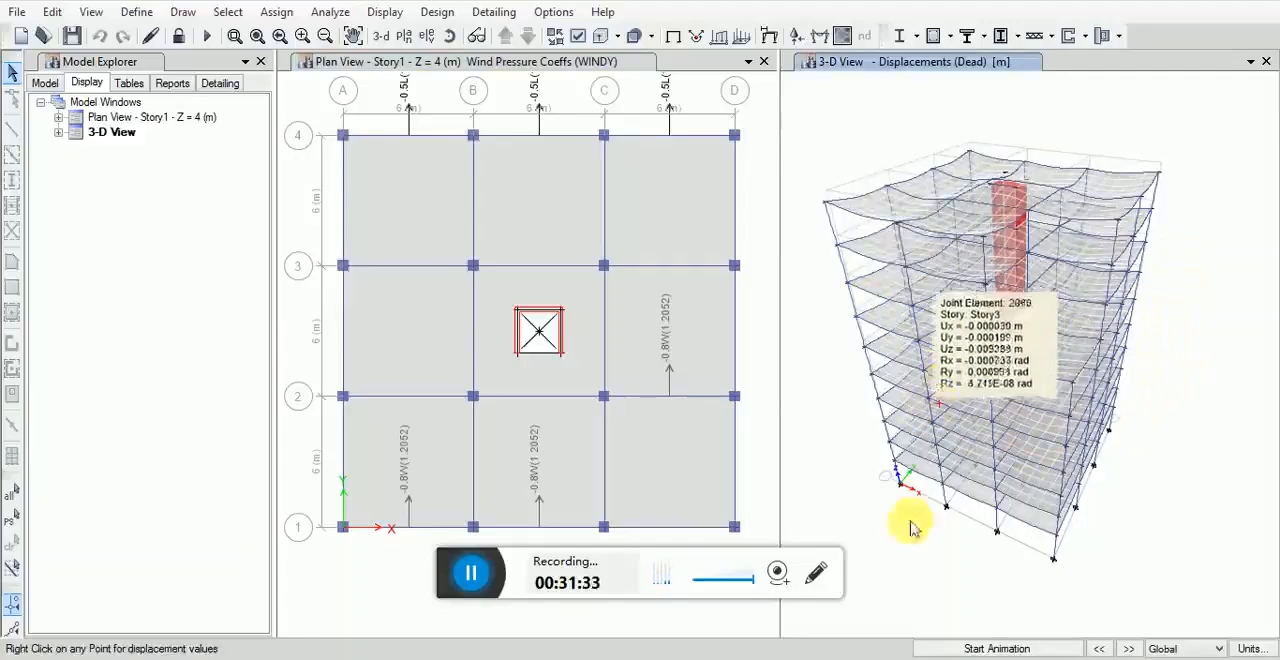
left_click(985, 649)
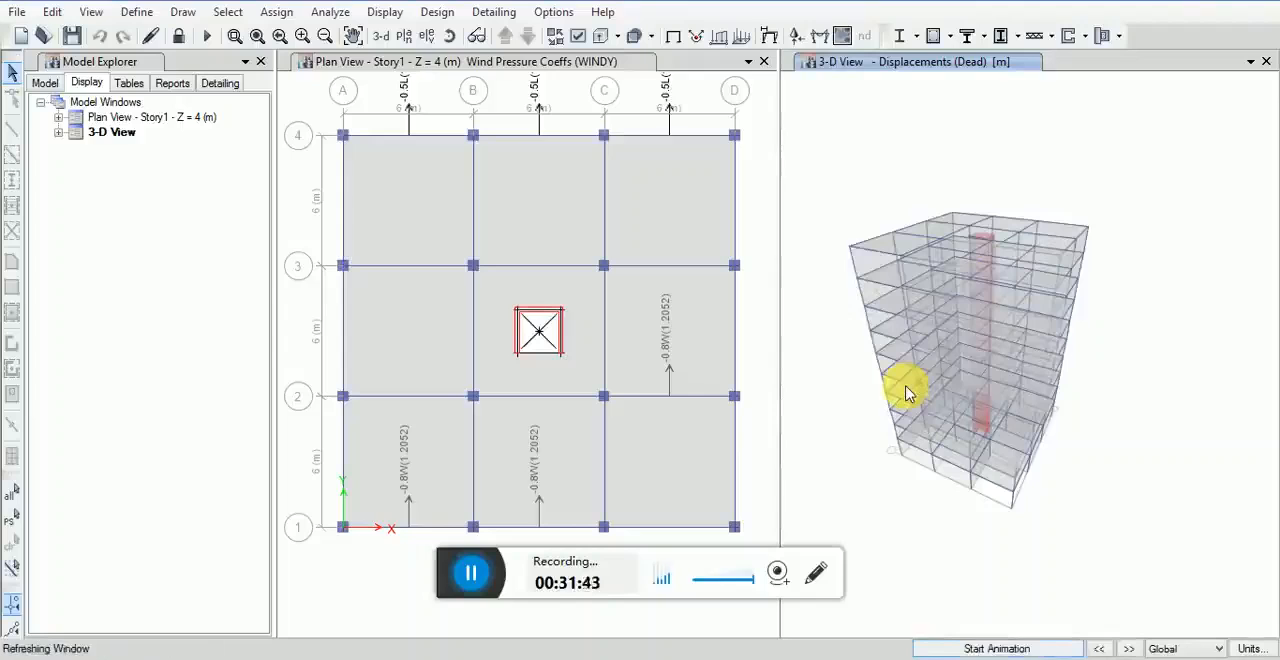
middle_click_drag(906, 361, 944, 369)
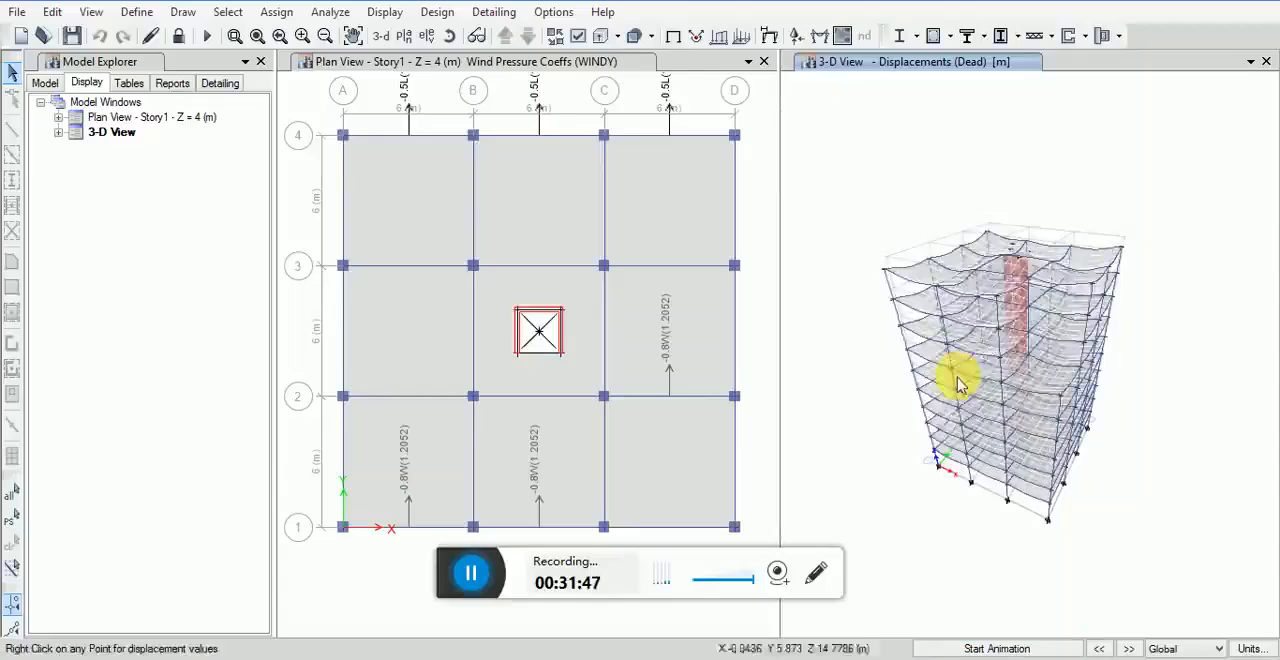
left_click(388, 12)
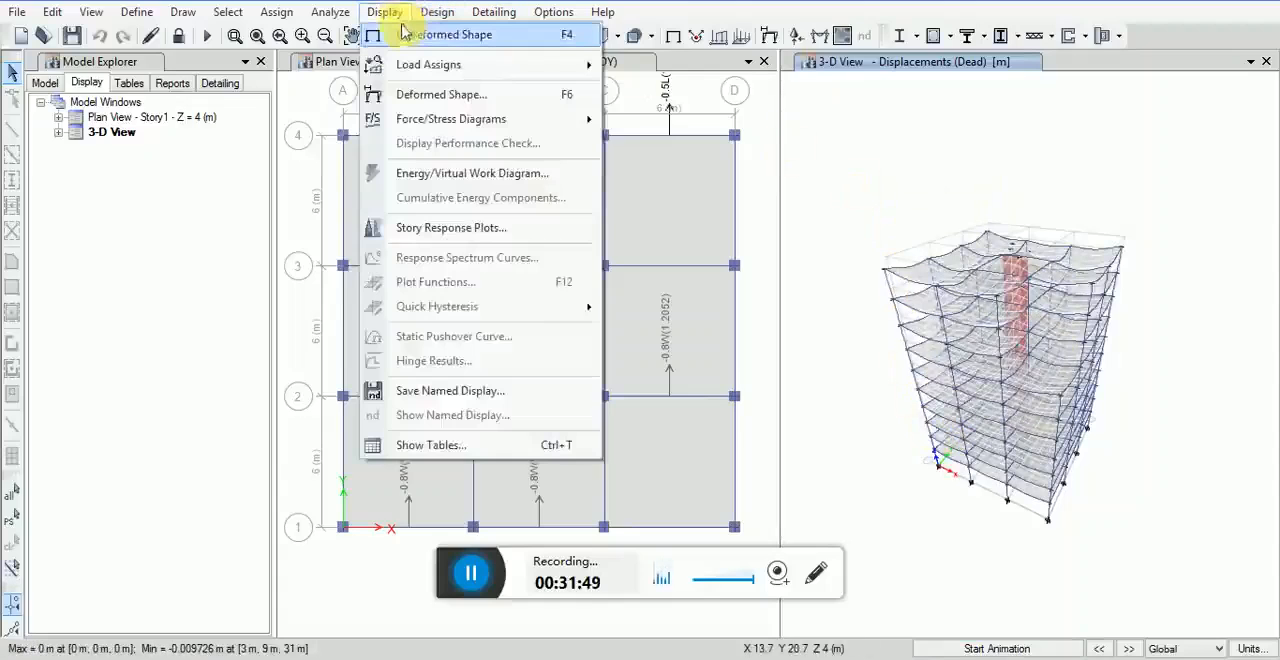
left_click(420, 34)
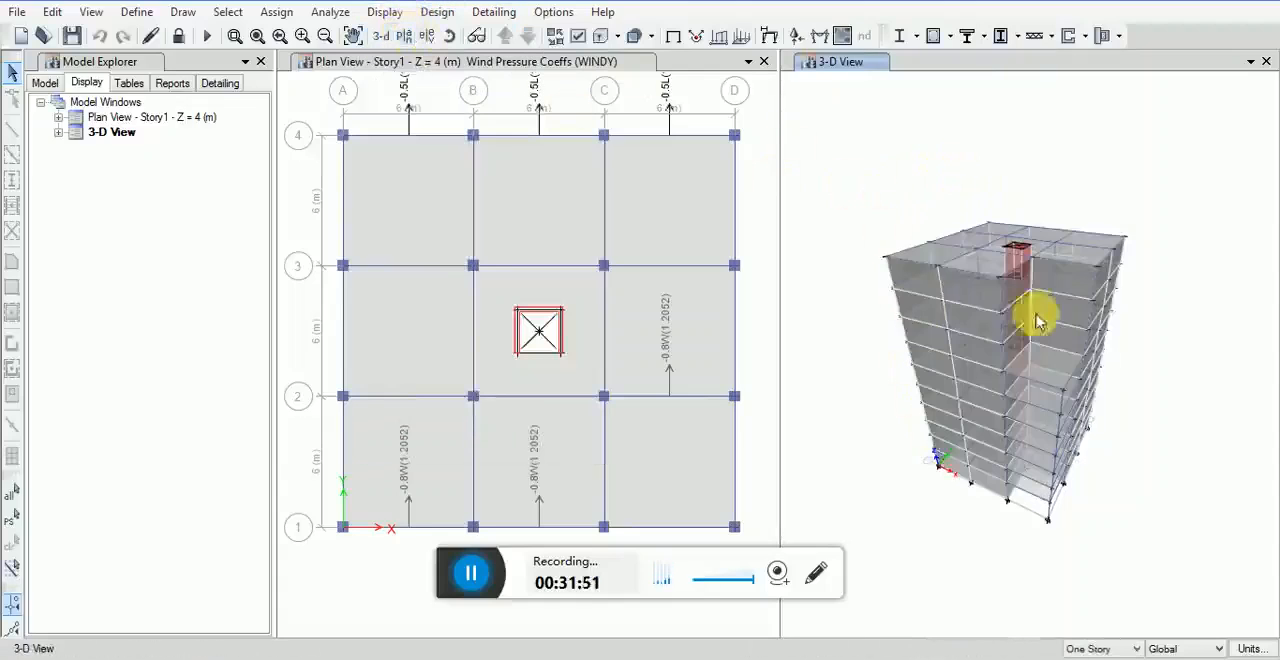
Step: Check the joint load assignments for the WINDX load pattern and close the joint load settings
left_click(389, 22)
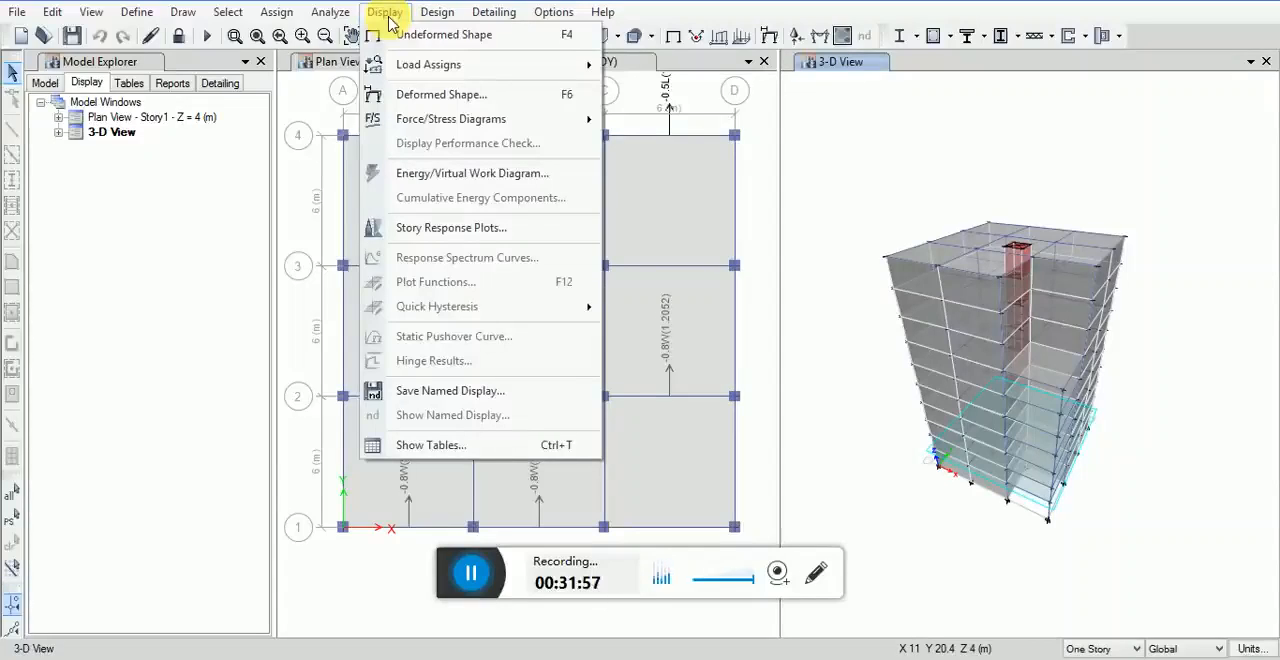
mouse_move(415, 64)
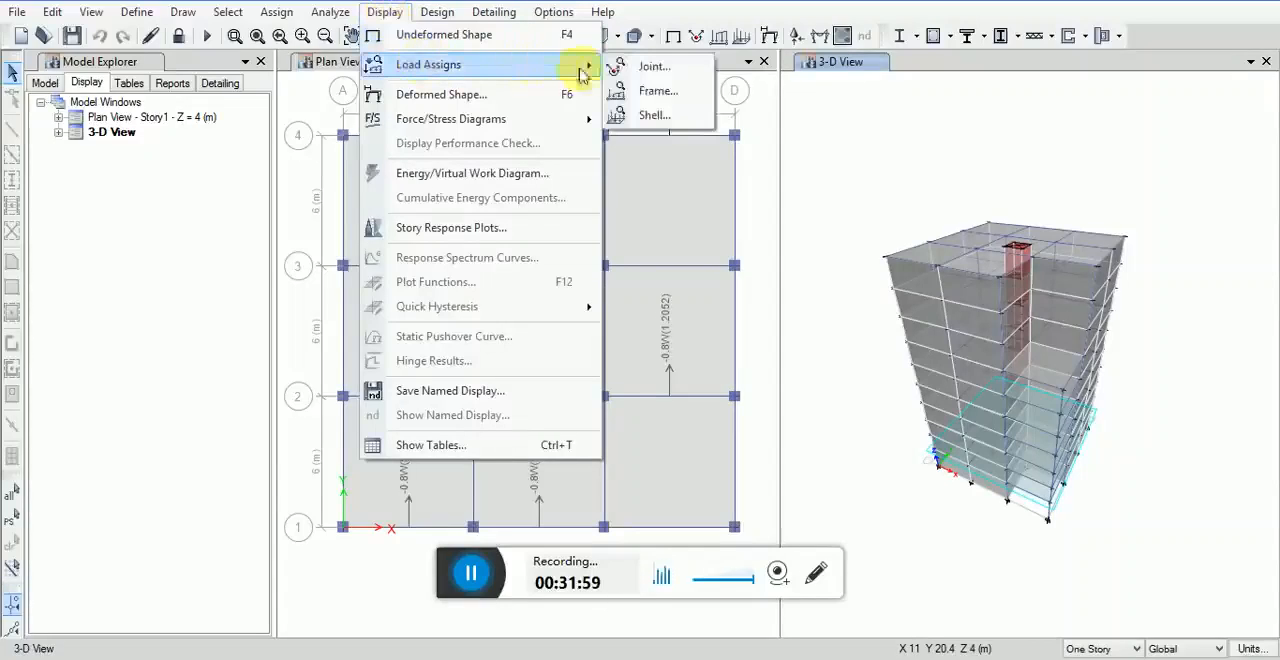
left_click(650, 66)
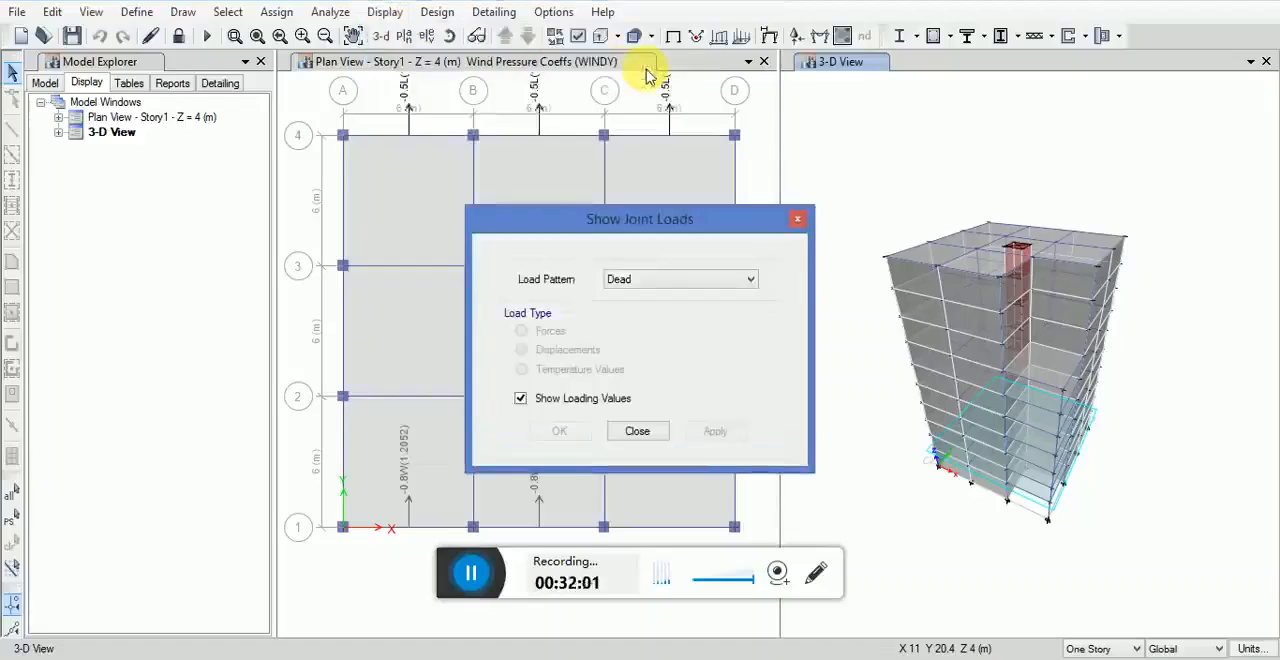
left_click(642, 280)
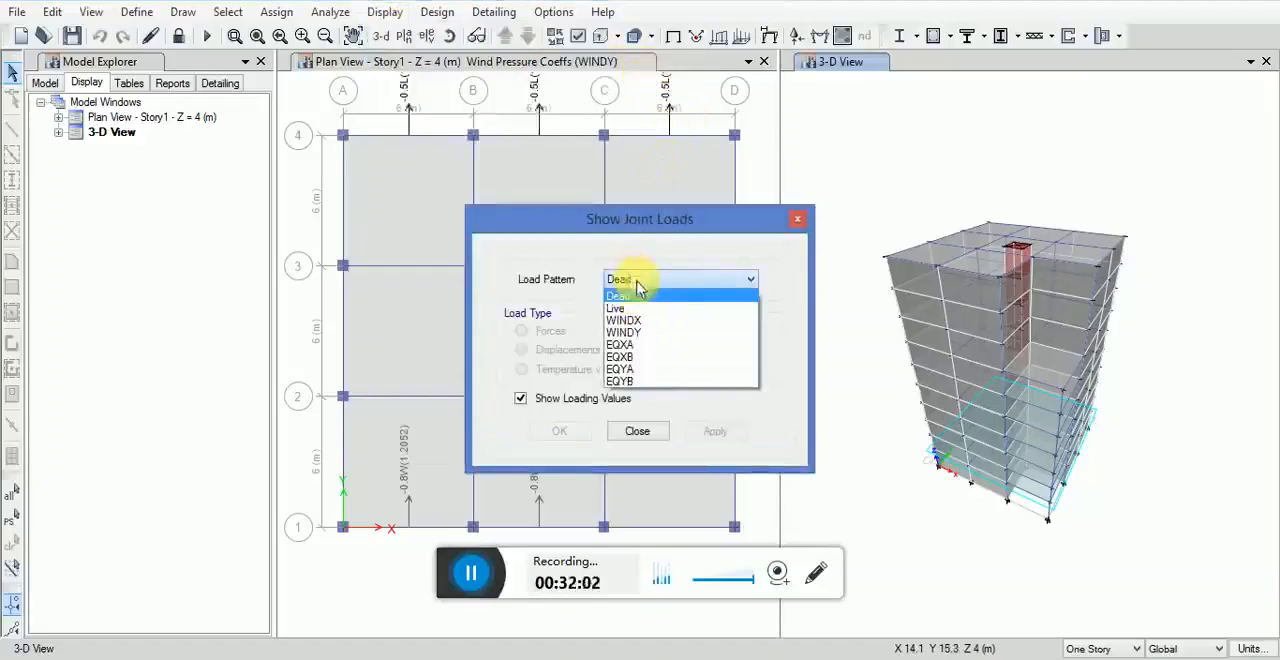
left_click(636, 320)
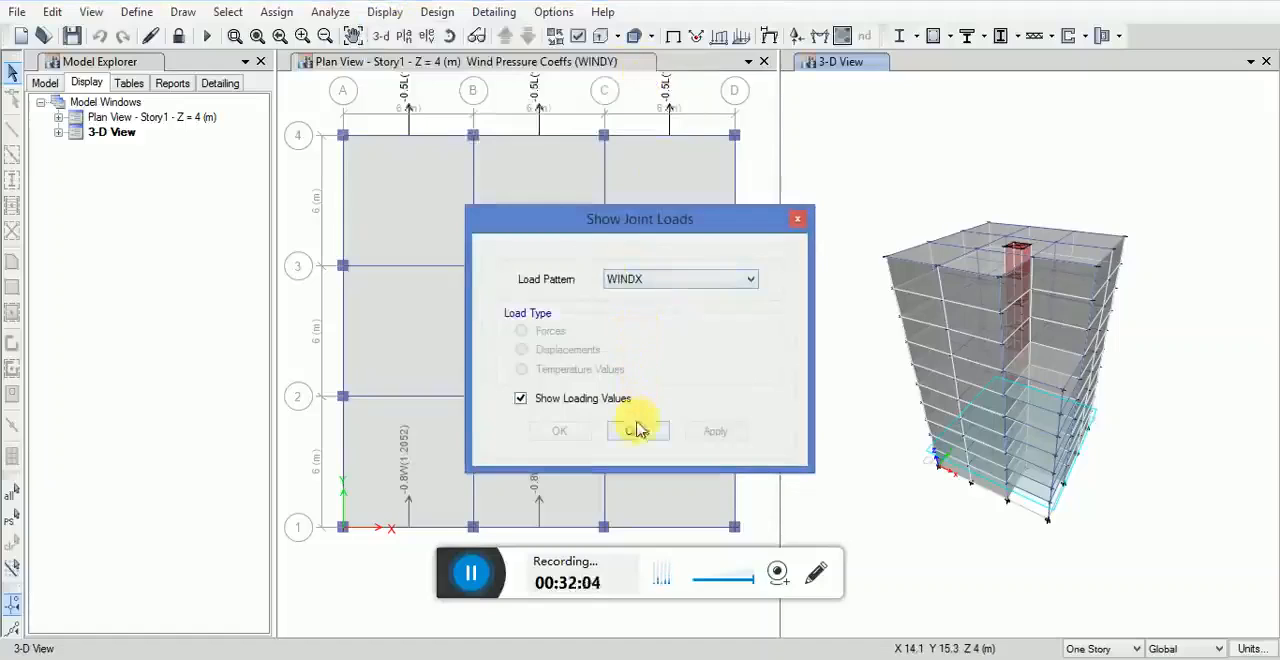
left_click(650, 283)
left_click(662, 281)
left_click(797, 218)
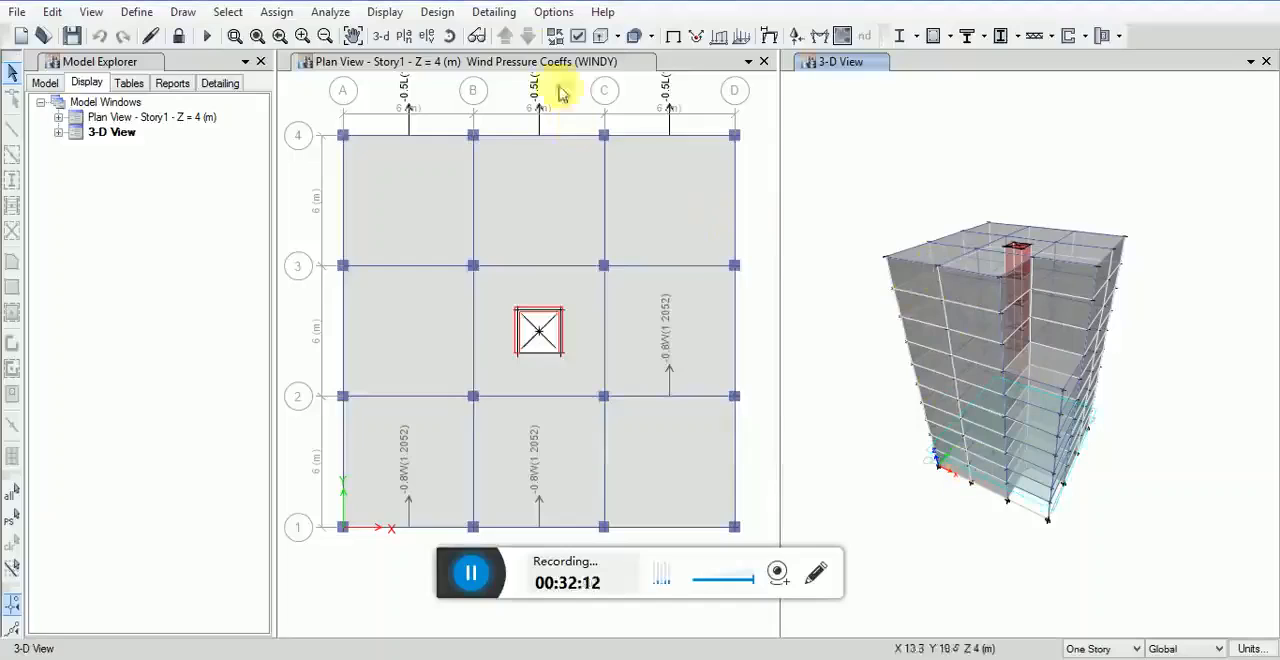
Step: Display the deformed shape for load case WINDX with automatic scaling in the 3-D view and examine it up close
left_click(384, 12)
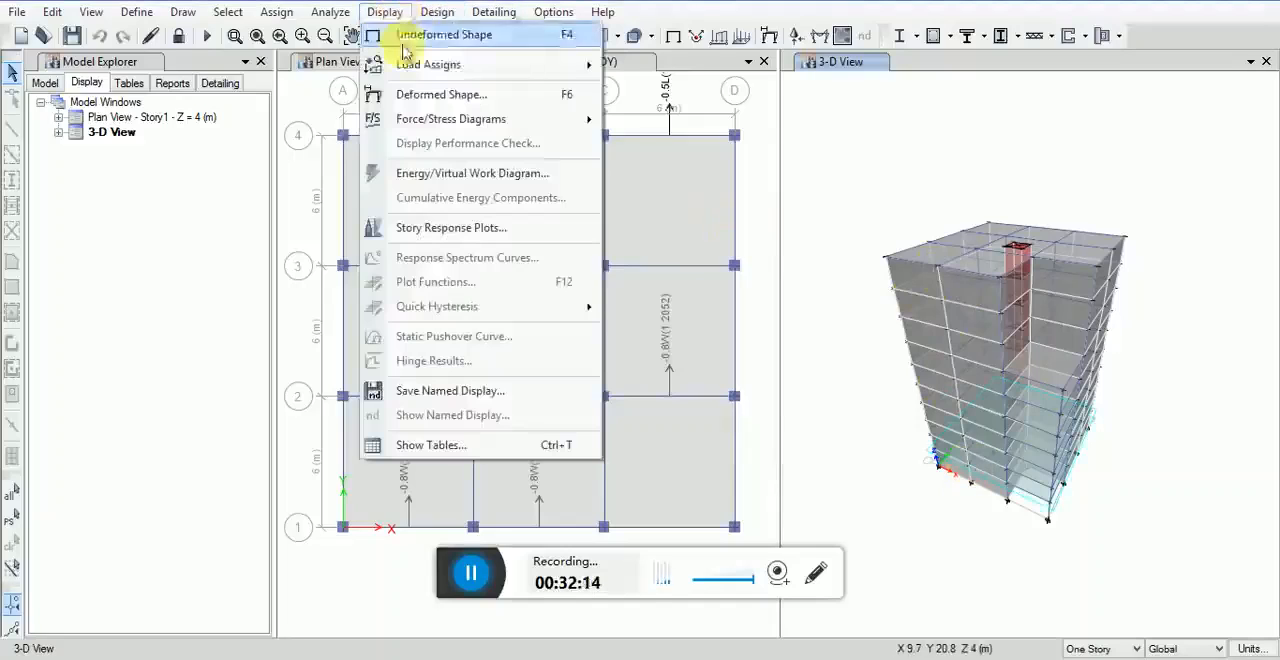
left_click(440, 94)
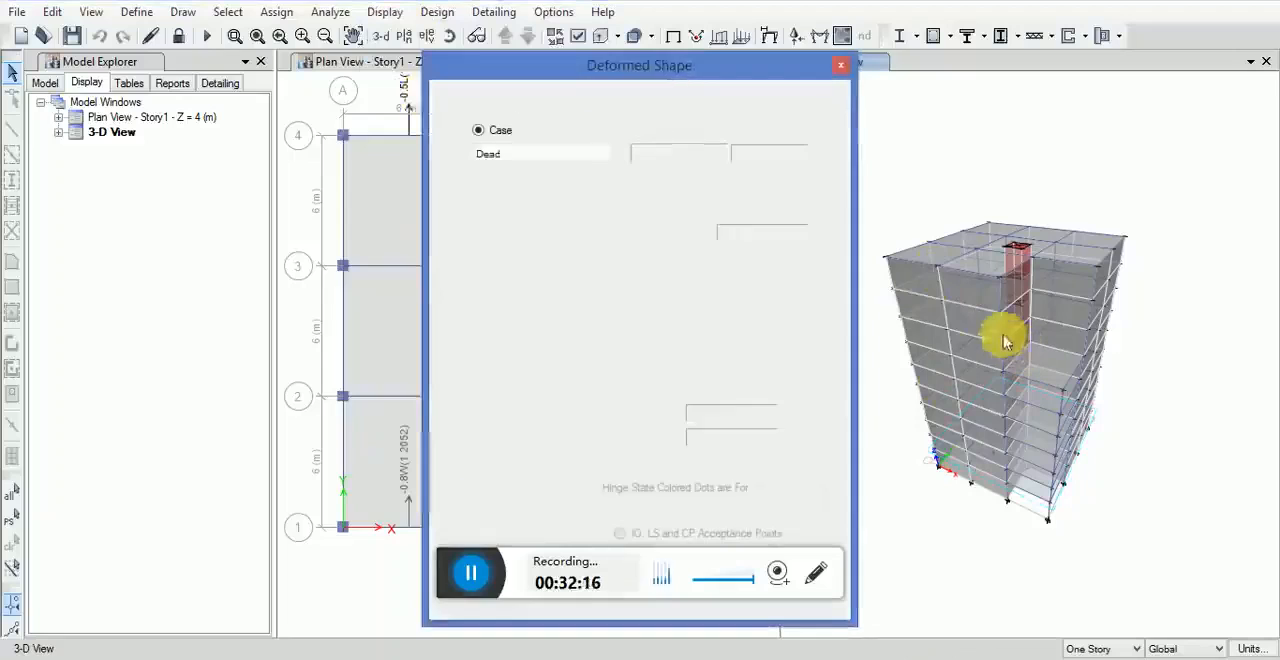
left_click_drag(670, 70, 676, 51)
left_click(588, 135)
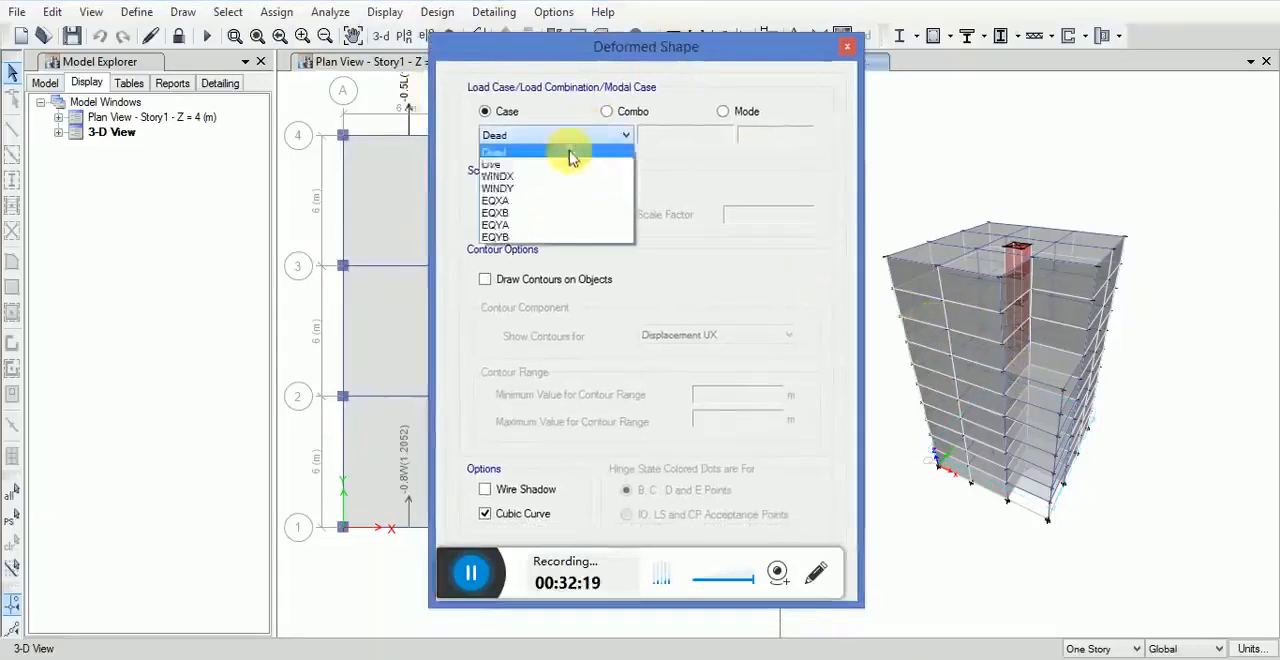
left_click(525, 176)
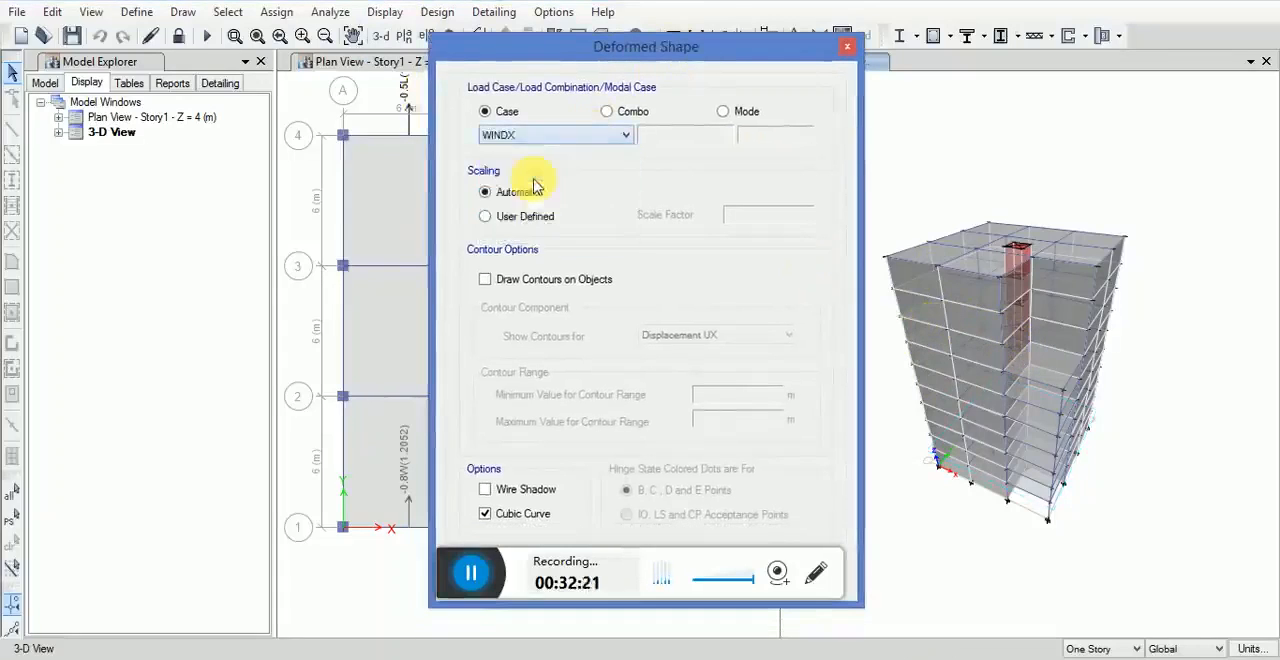
left_click_drag(575, 55, 588, 43)
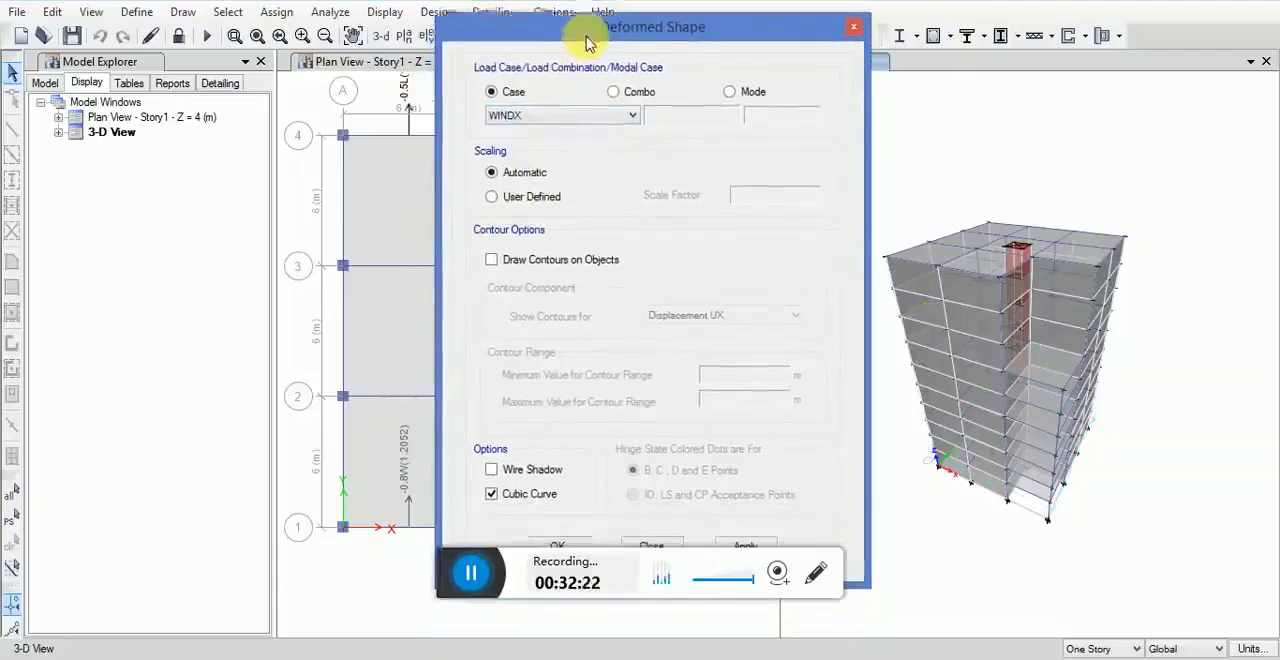
left_click(730, 544)
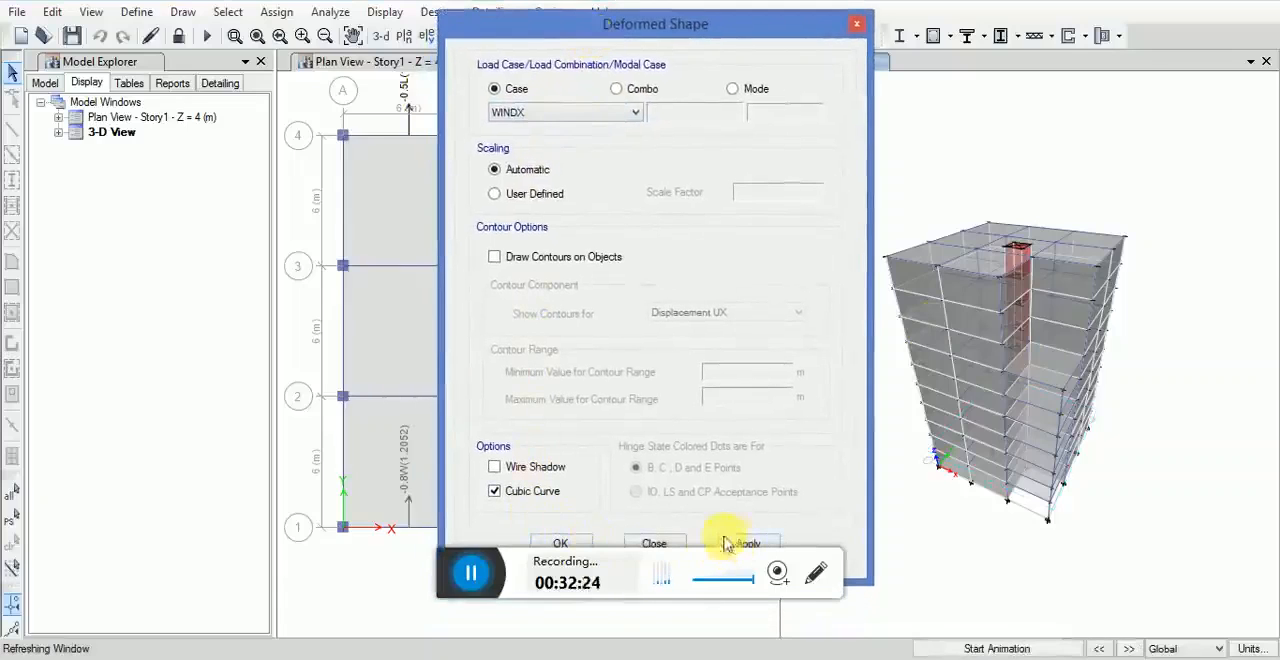
left_click(563, 545)
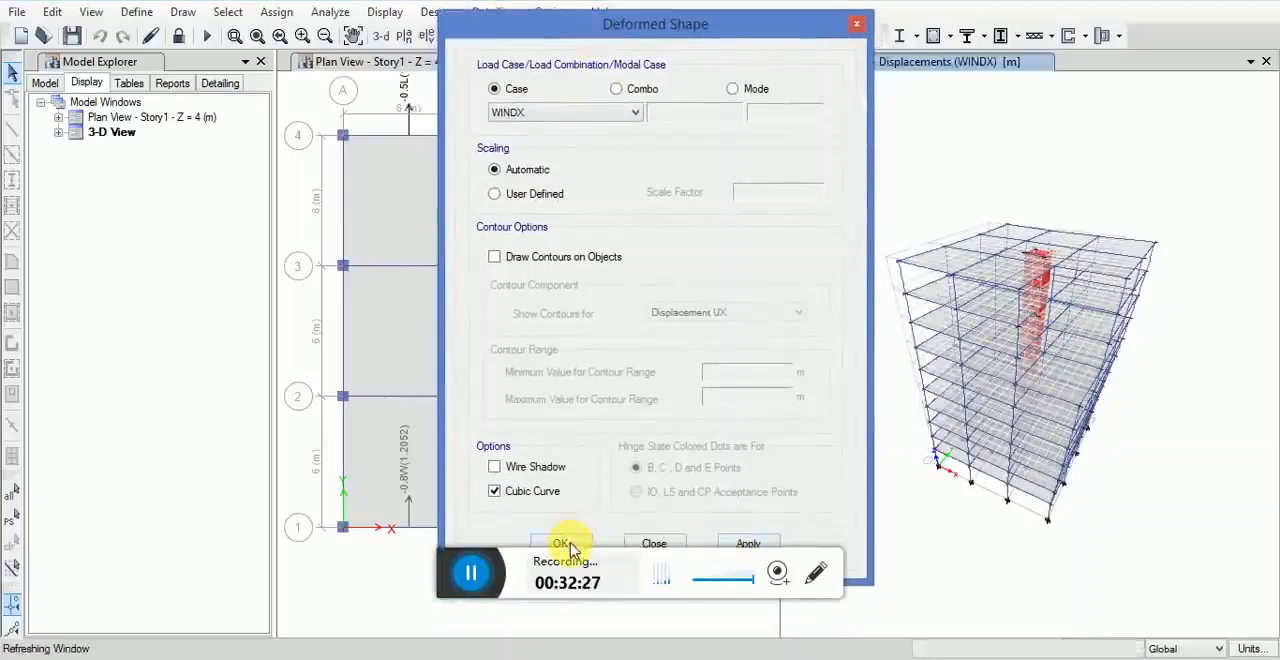
scroll(1005, 313, "up", 5)
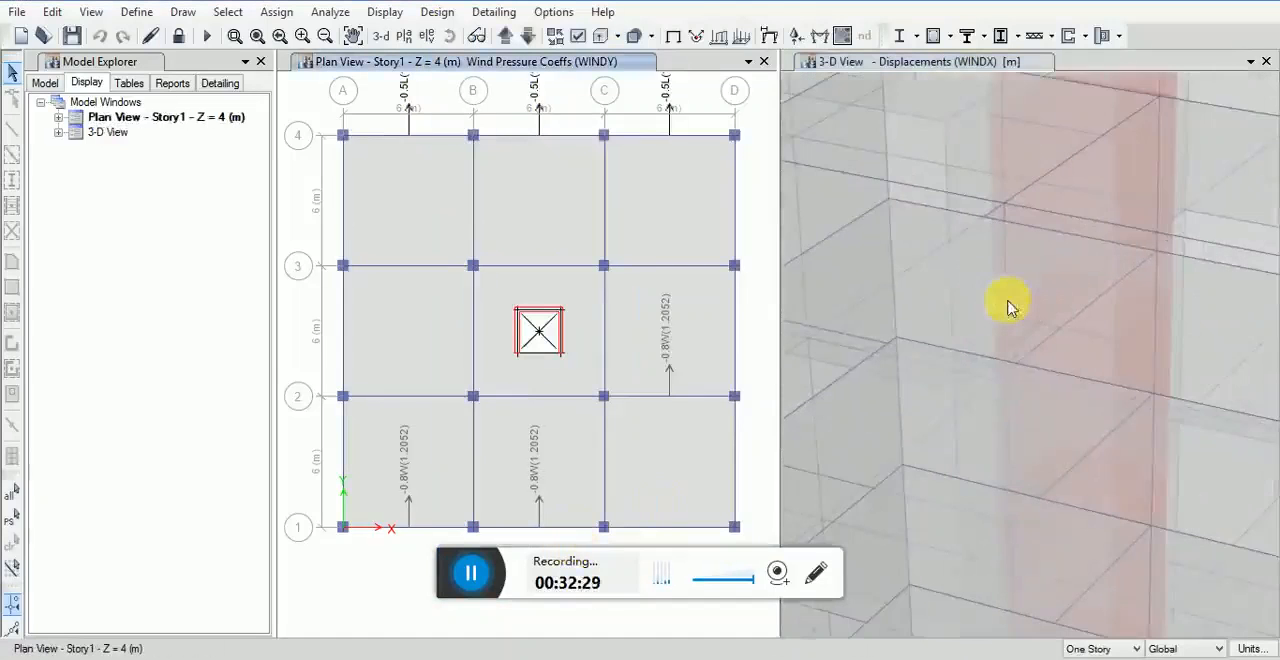
Step: Zoom out to the whole building and restore the undeformed shape in the 3-D view
scroll(1006, 309, "down", 8)
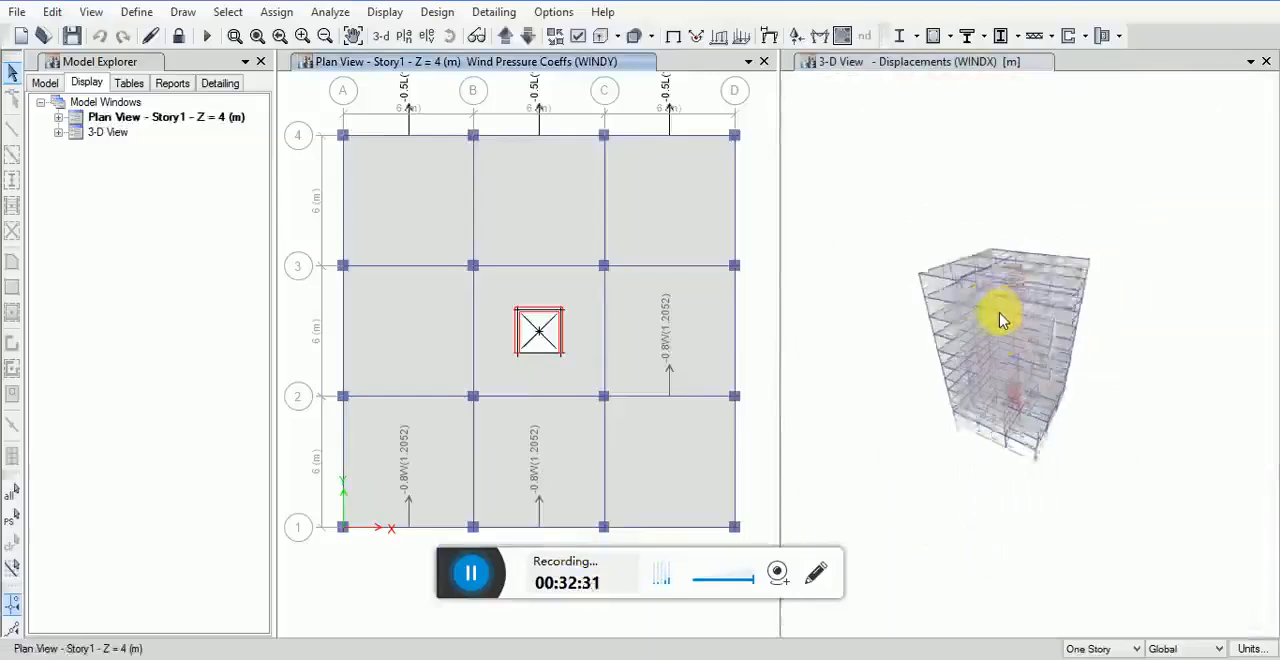
scroll(1004, 320, "up", 6)
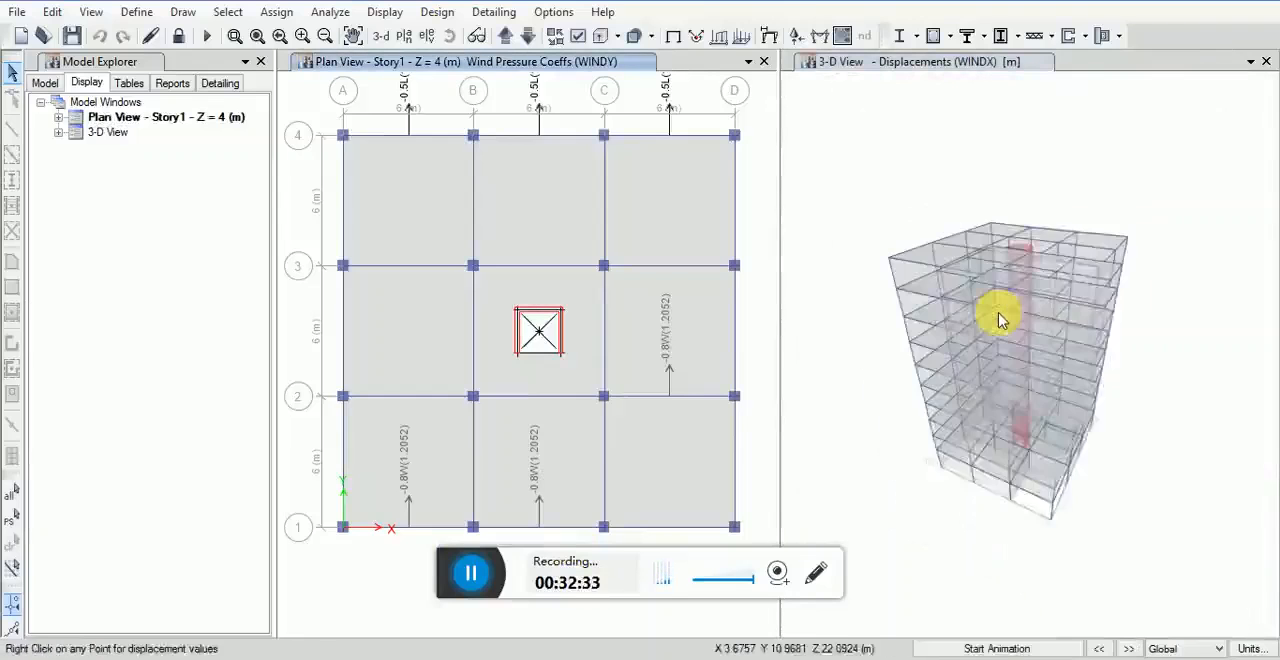
scroll(1005, 318, "down", 8)
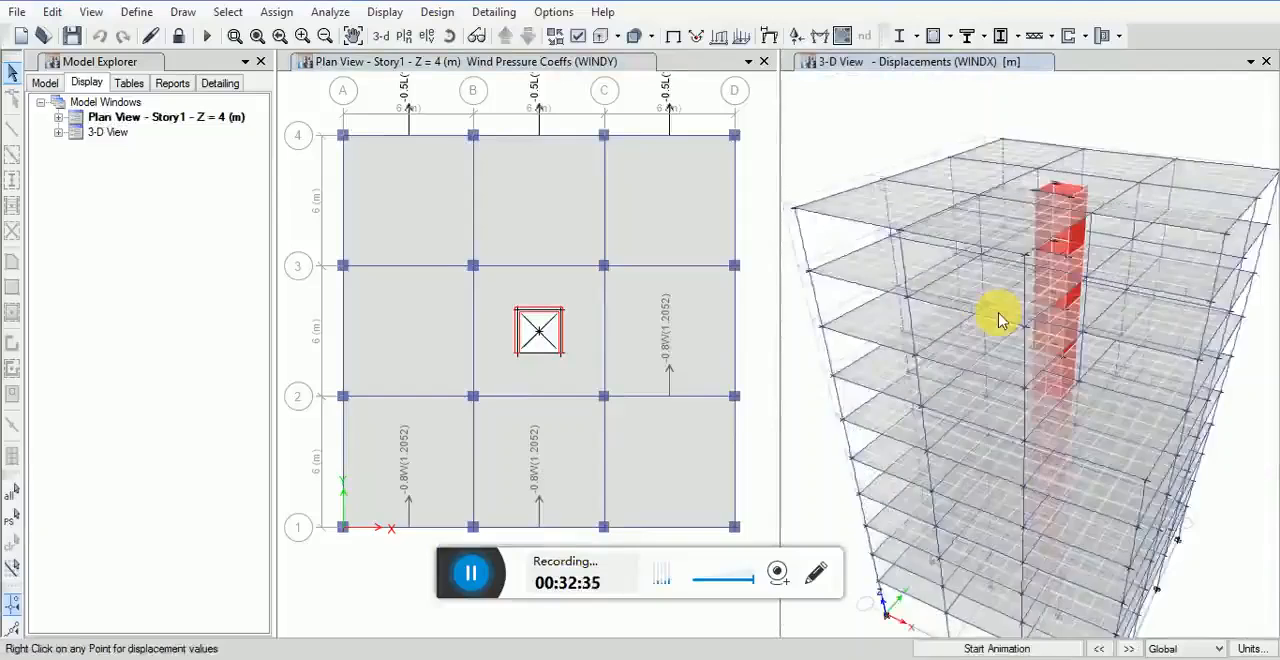
left_click(385, 12)
left_click(398, 34)
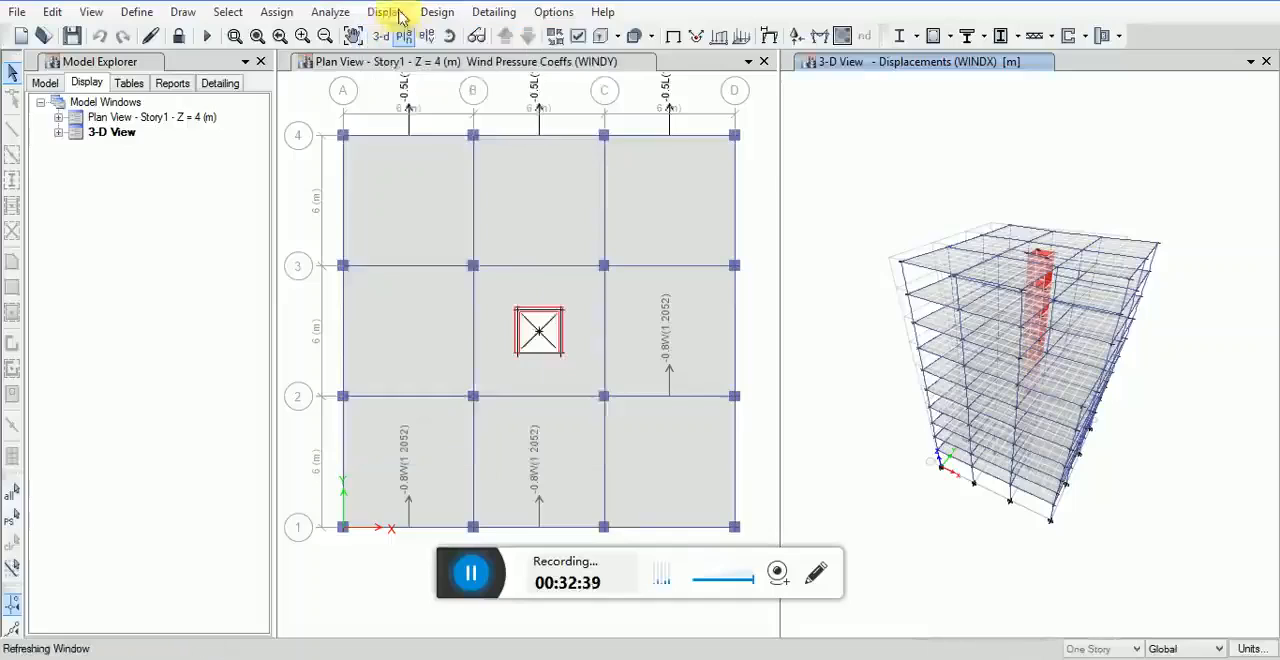
Step: Display the Dead case support reactions as arrows in the Story1 plan view with components Fx, Fy, Fz, Mx, My and Mz
left_click(386, 12)
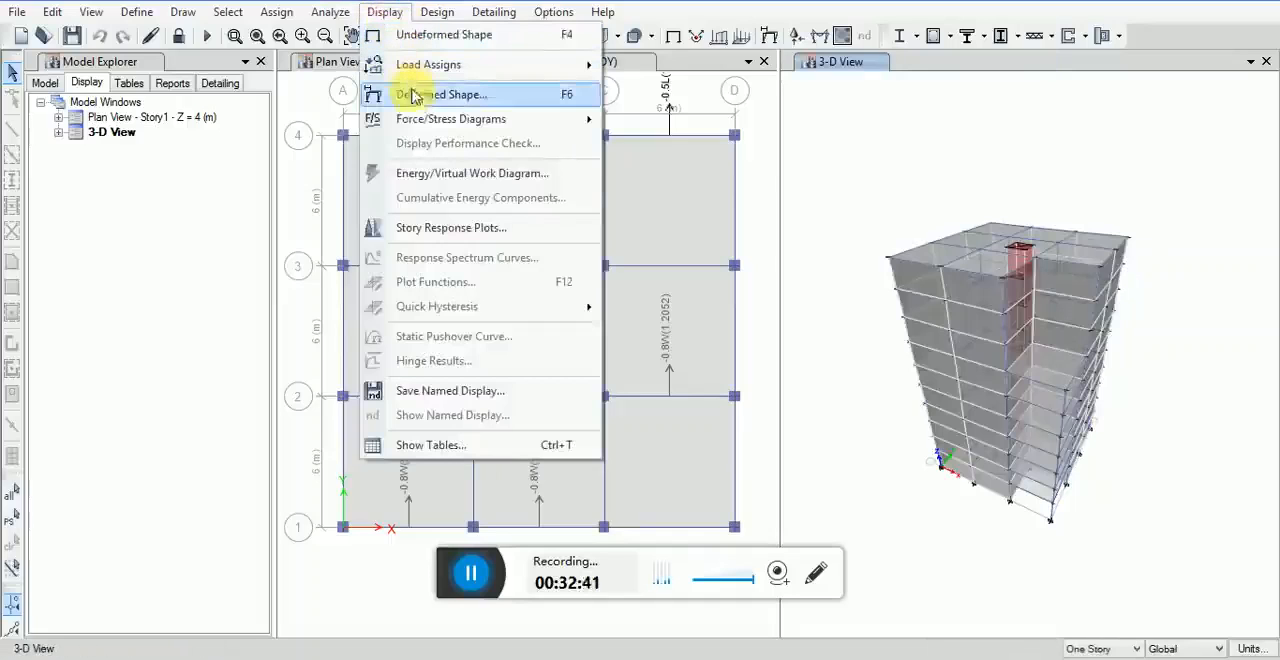
mouse_move(430, 119)
left_click(660, 121)
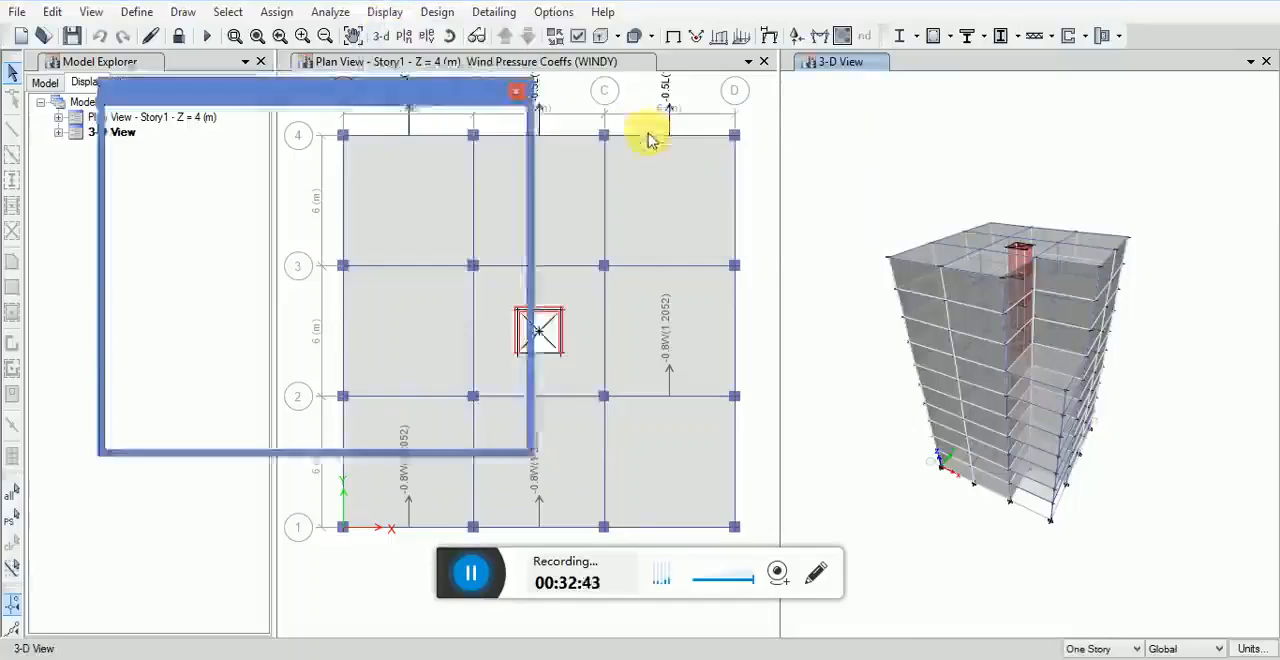
left_click(478, 411)
left_click(478, 387)
left_click(641, 389)
left_click(638, 411)
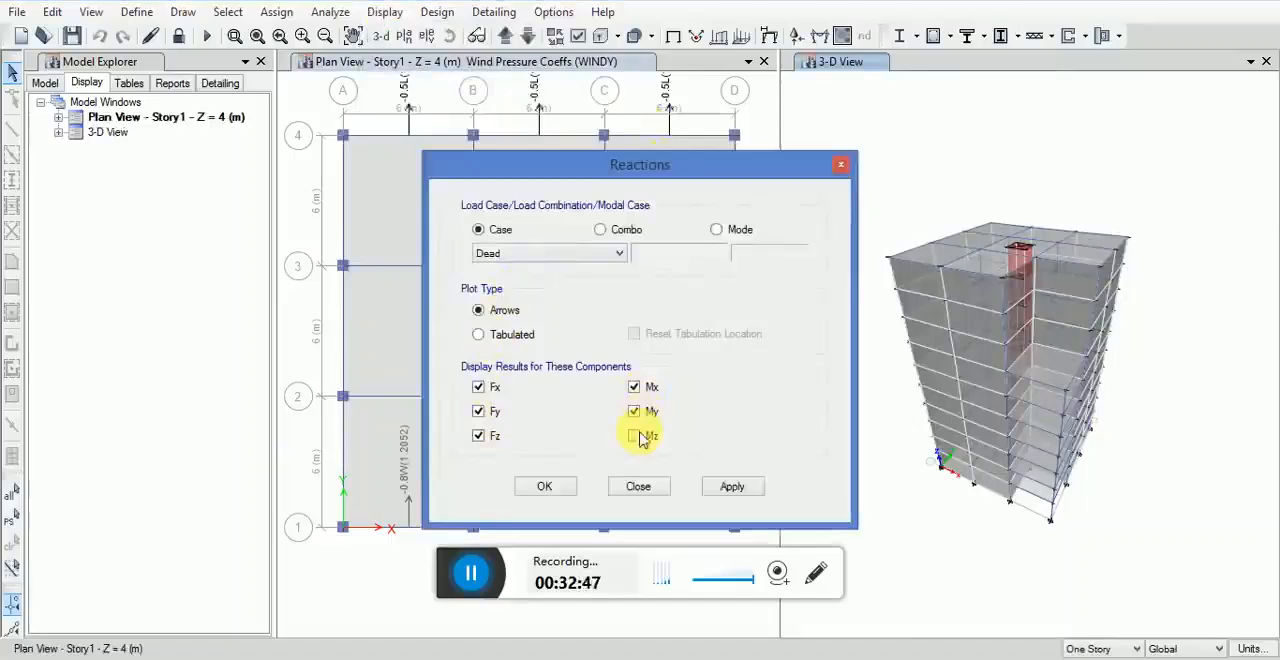
left_click(640, 441)
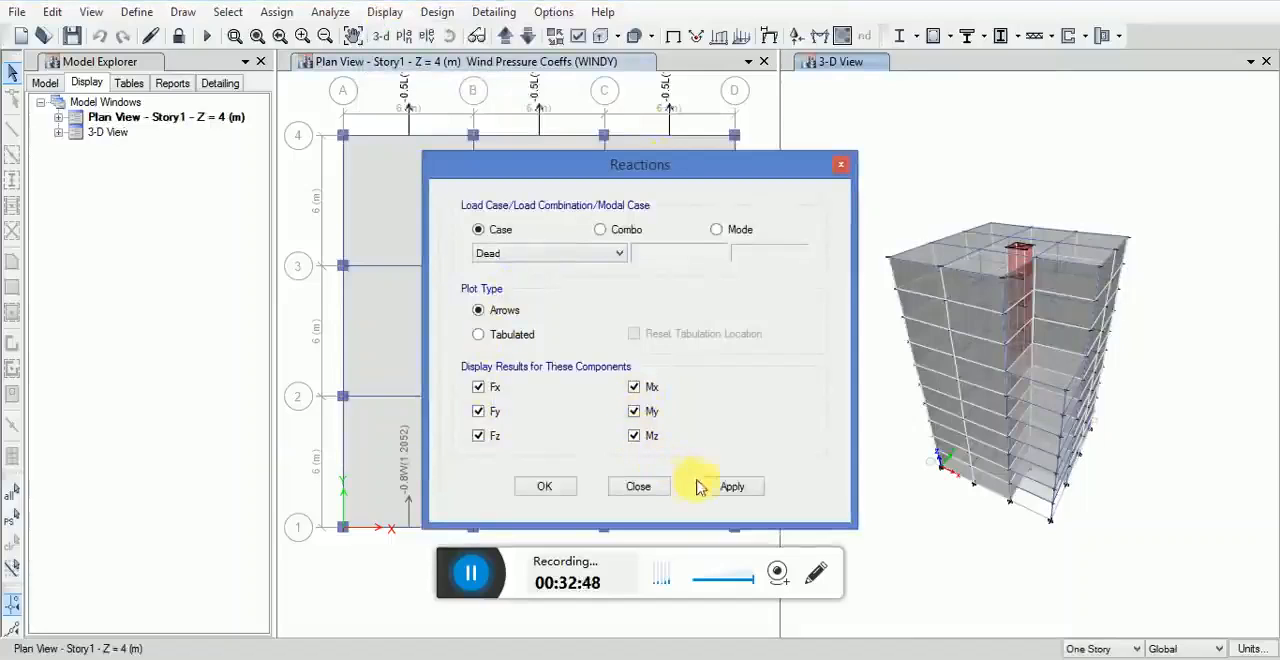
left_click(587, 258)
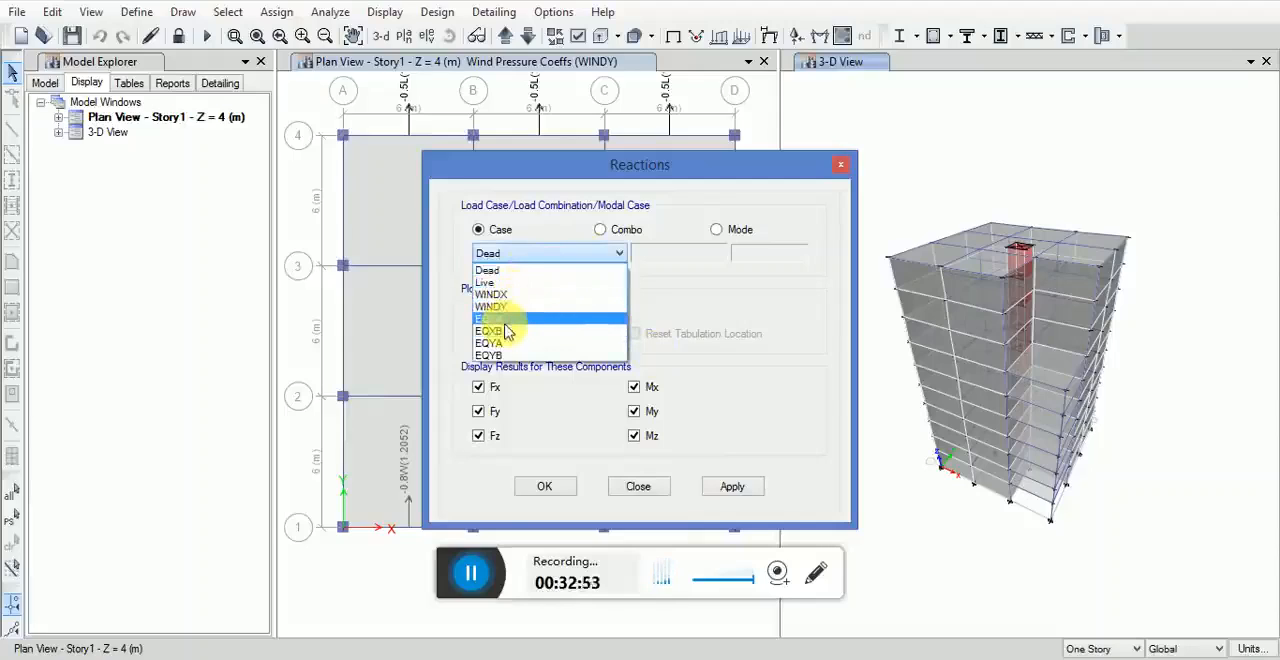
left_click(528, 244)
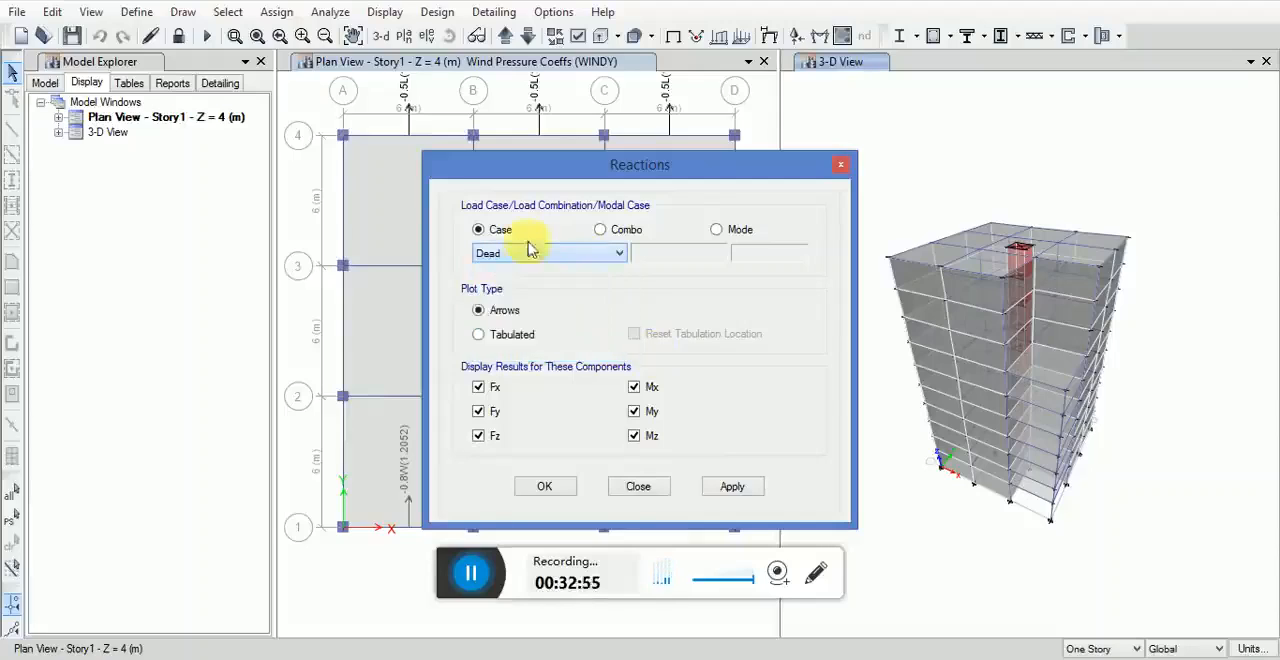
left_click(717, 488)
left_click(551, 486)
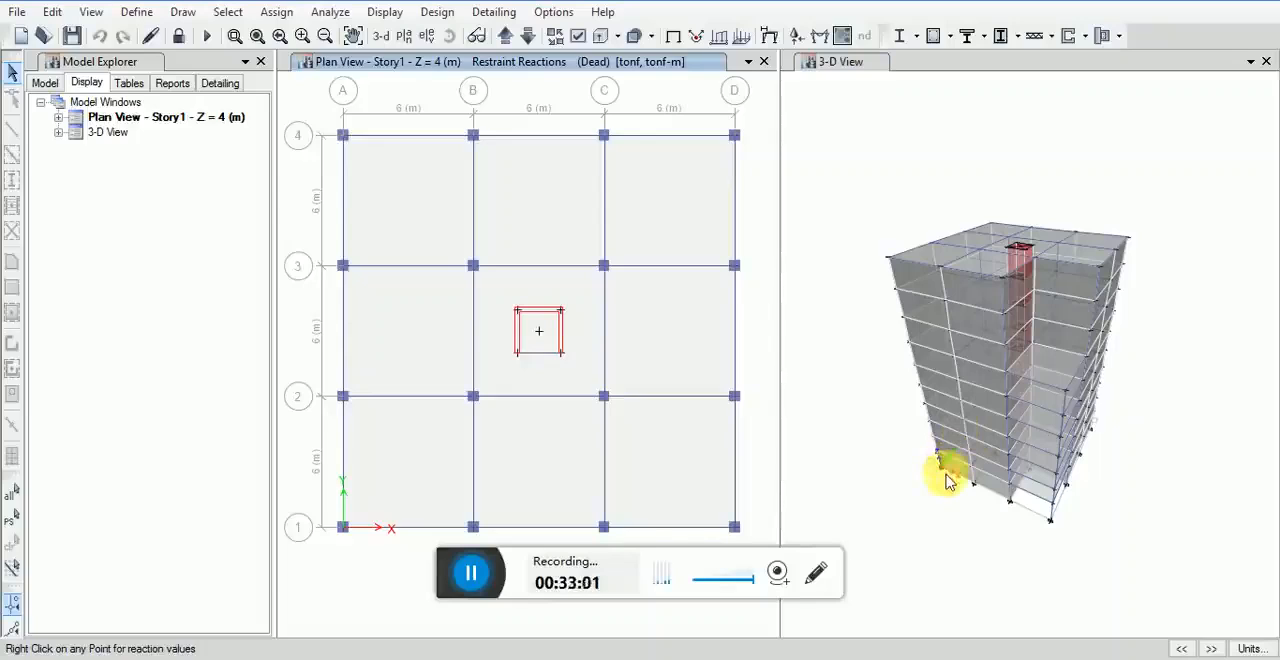
Step: Open the information of a Story8 column in the 3-D view and close it without changes
left_click(977, 302)
right_click(977, 302)
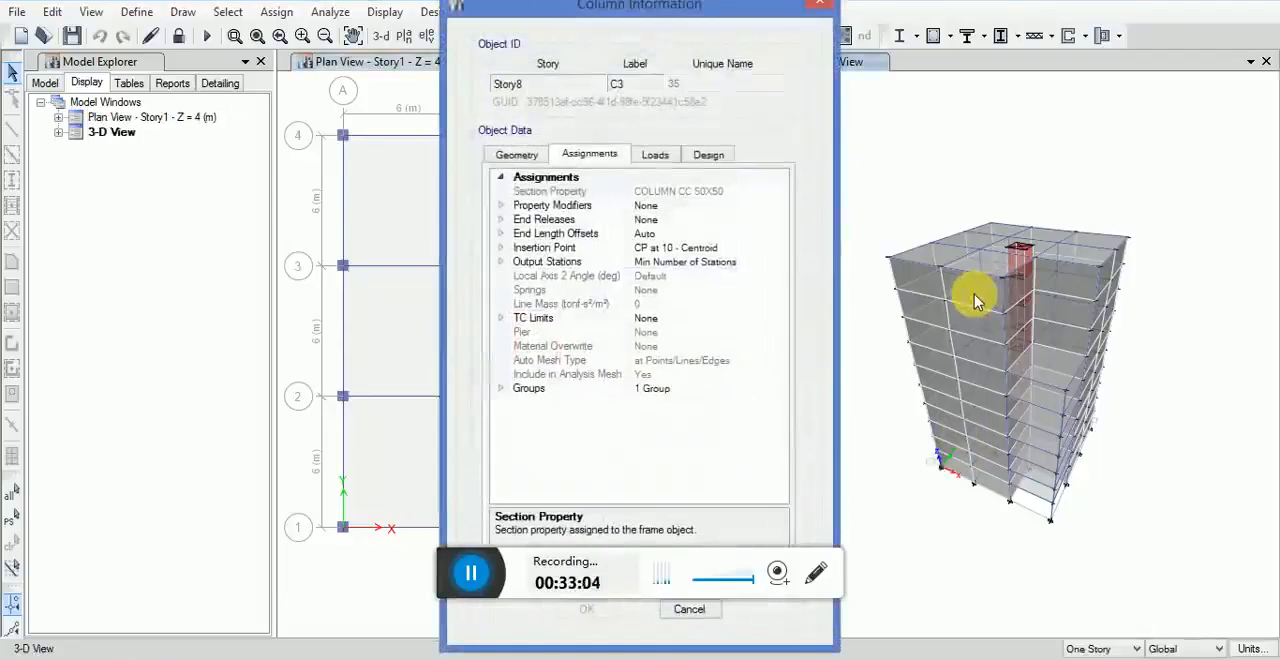
left_click(822, 8)
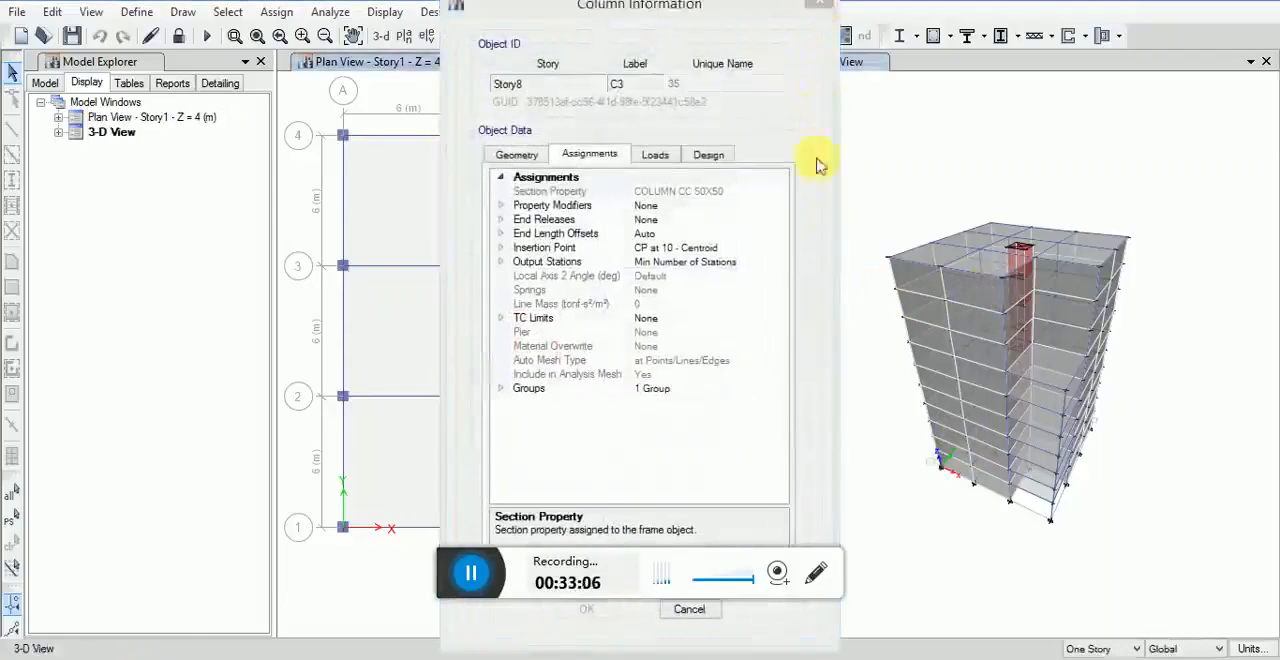
Step: Set the Dead case reactions in the plan view to the Tabulated plot type, and view and close a Story9 beam's information
left_click(386, 13)
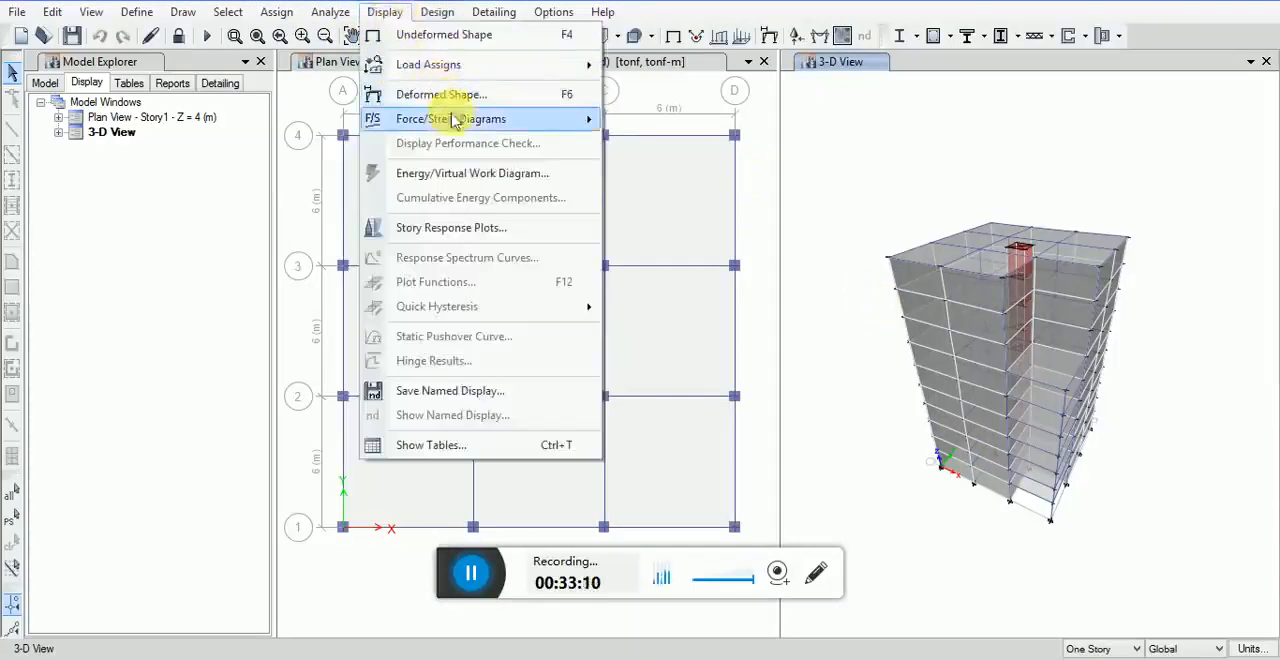
mouse_move(466, 118)
left_click(663, 124)
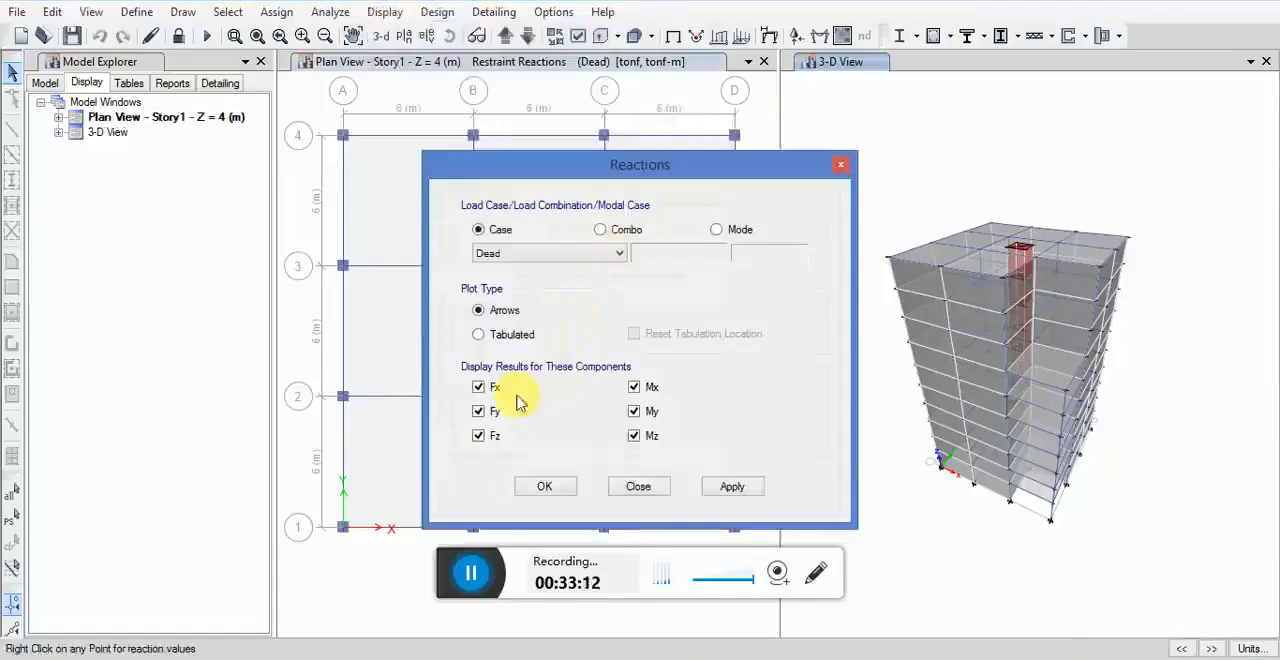
left_click(500, 335)
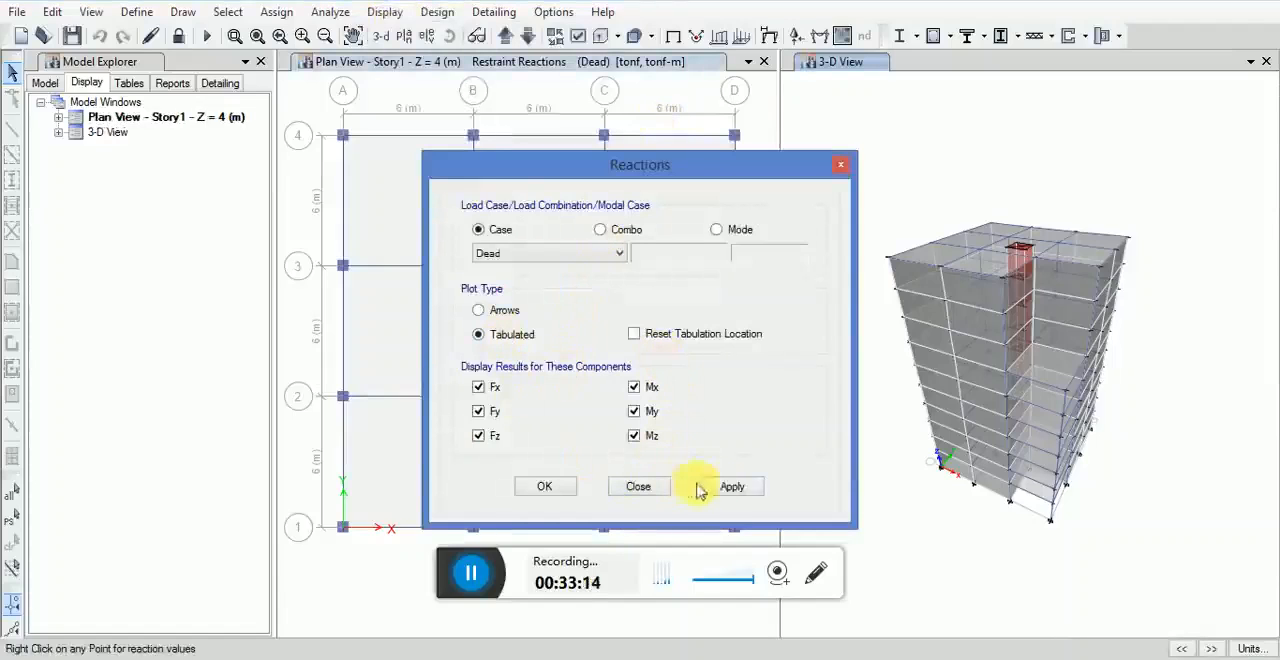
left_click(555, 489)
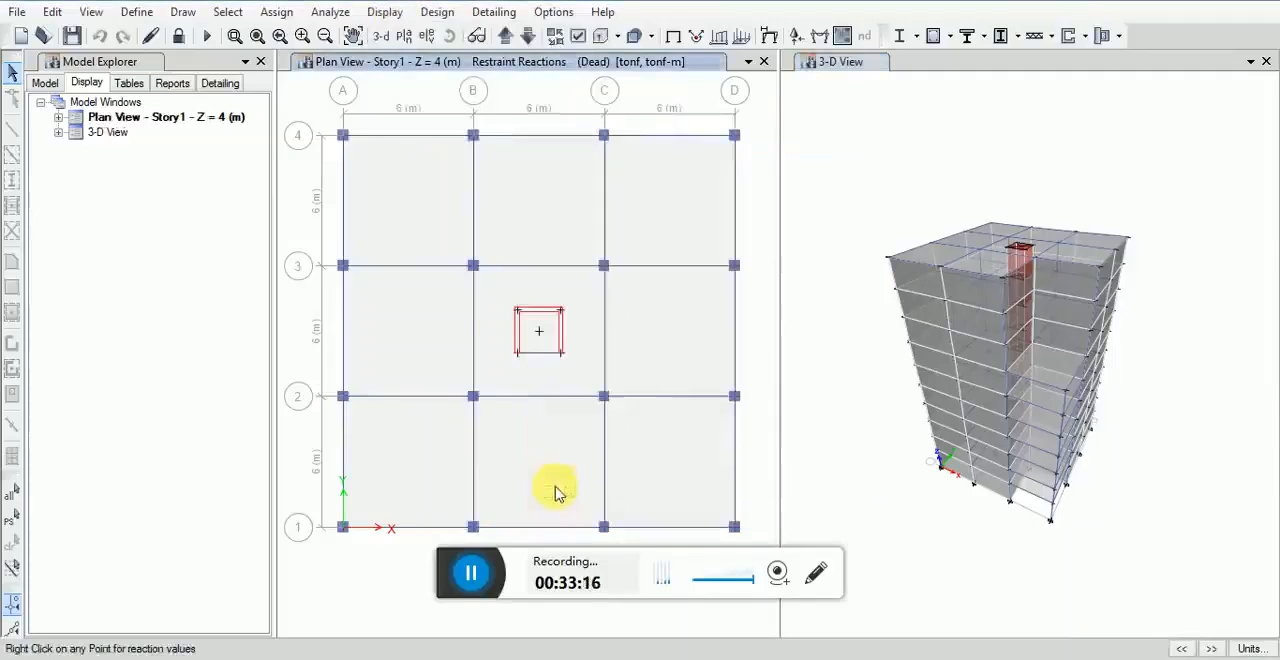
right_click(970, 292)
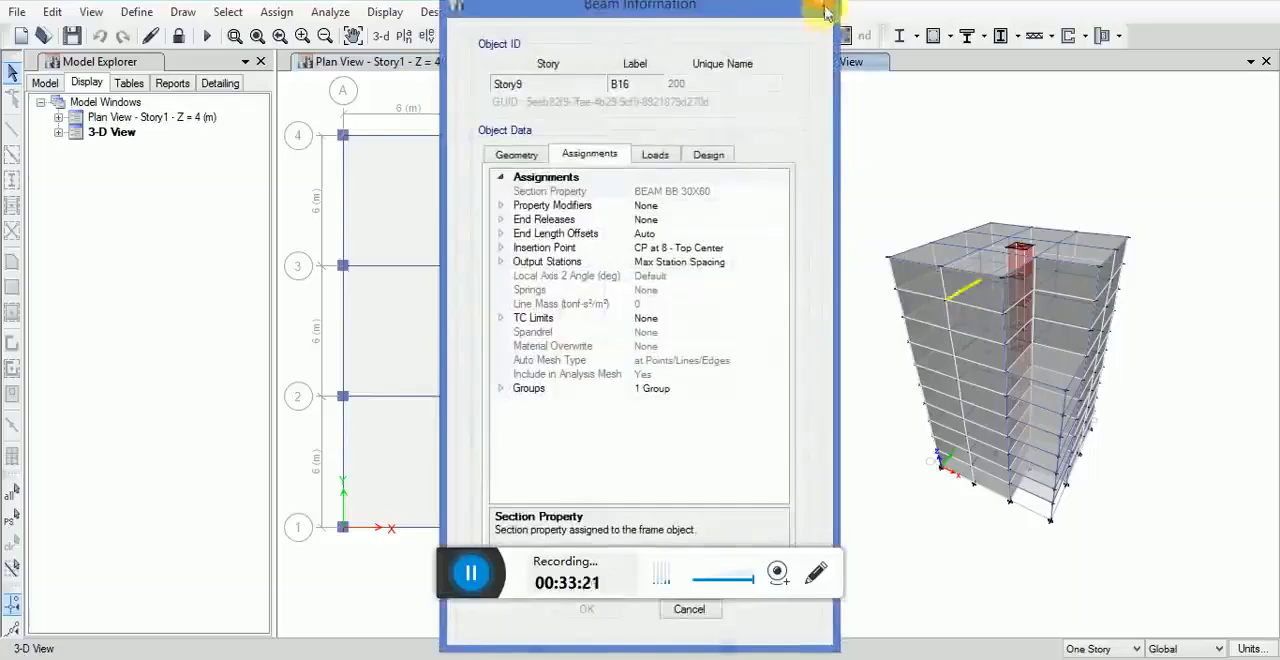
left_click(818, 9)
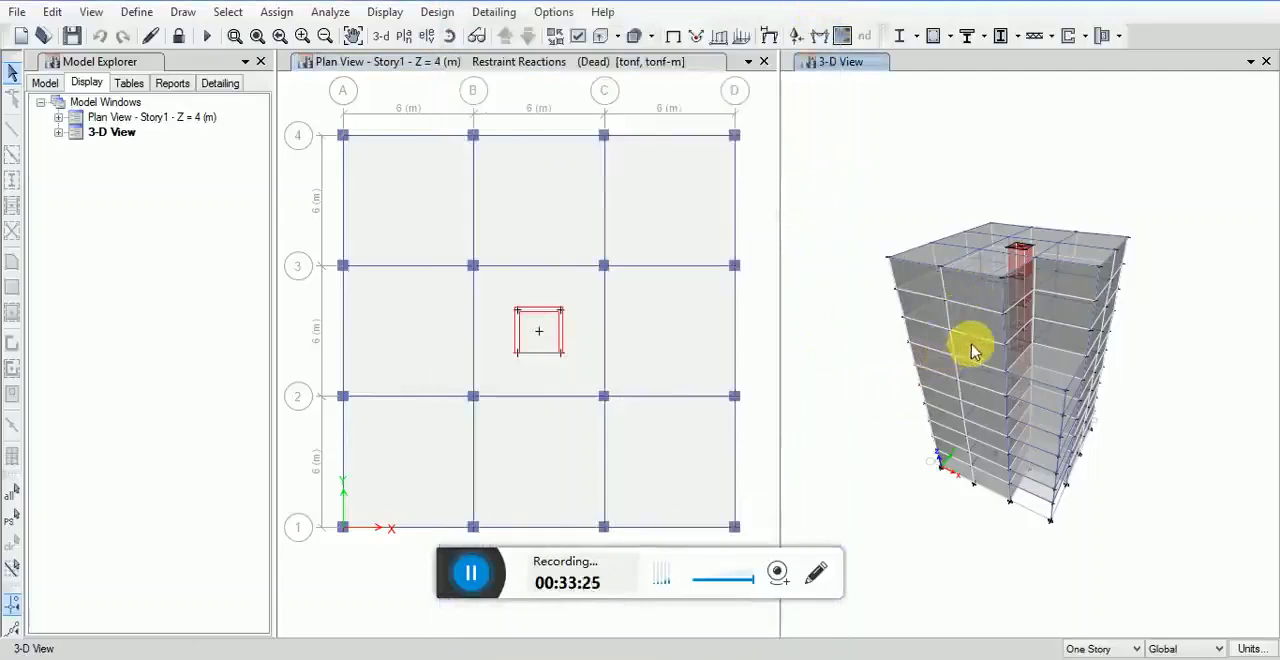
Step: Display the Dead case support/spring reactions in the 3-D view and examine them at the building's base
scroll(970, 360, "down", 5)
scroll(968, 364, "up", 3)
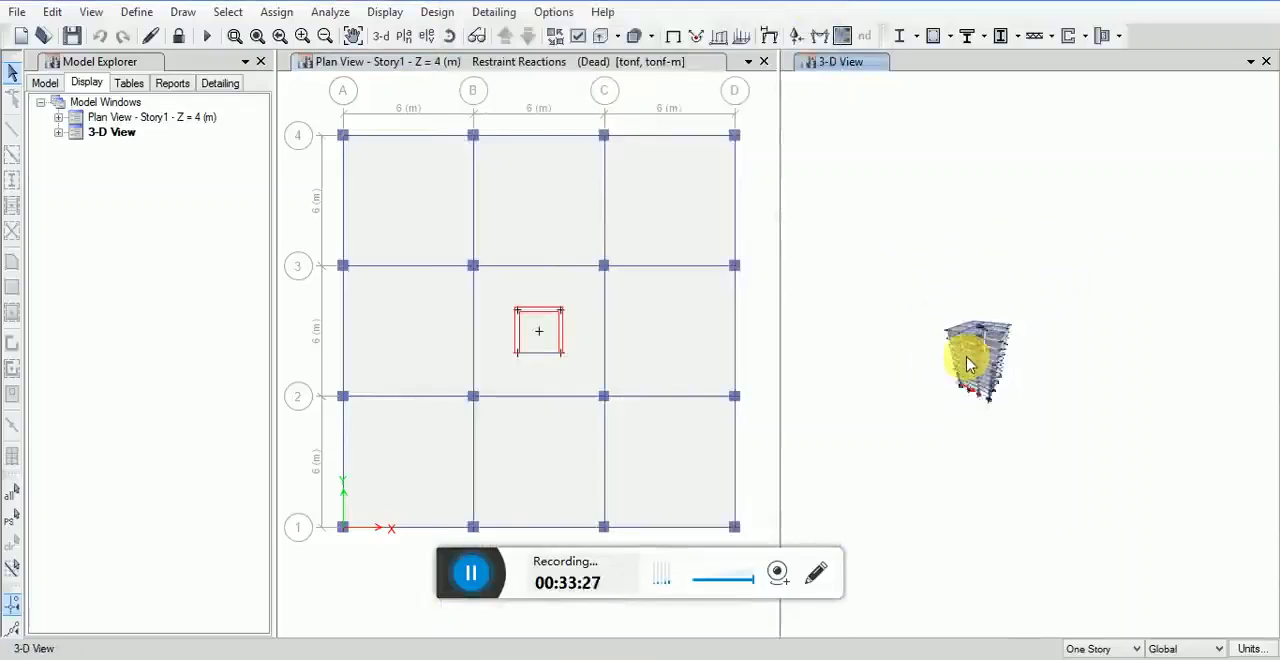
scroll(968, 364, "up", 2)
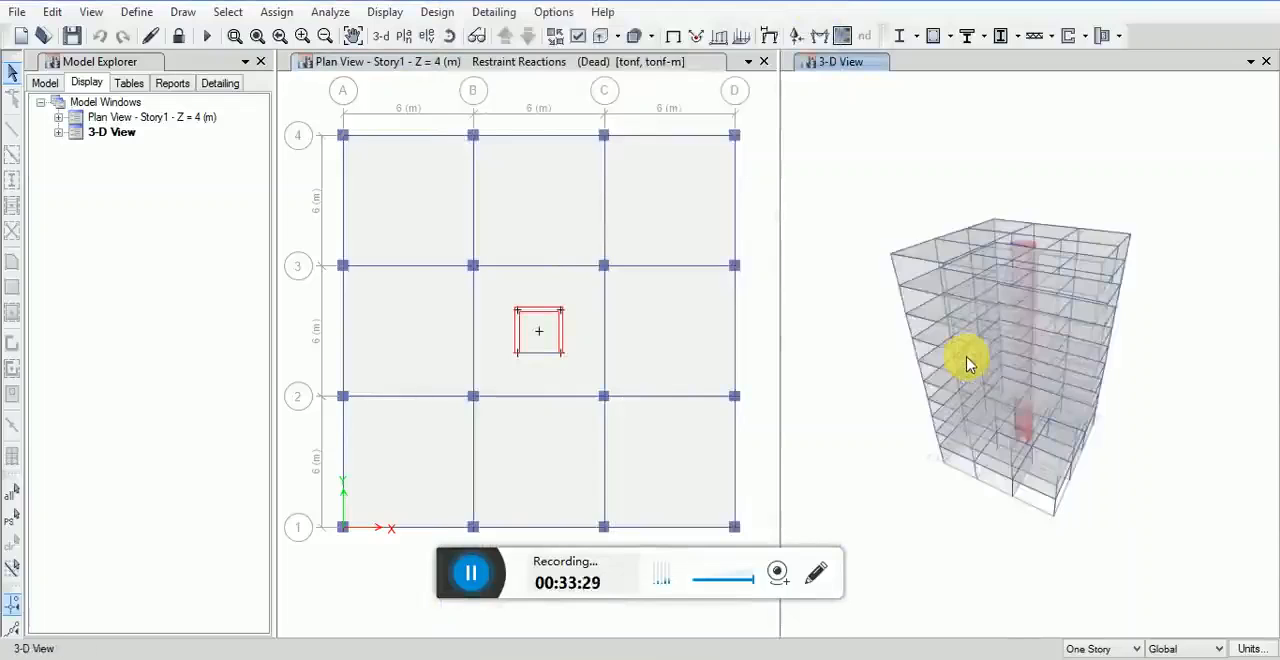
scroll(935, 445, "up", 4)
scroll(975, 445, "down", 3)
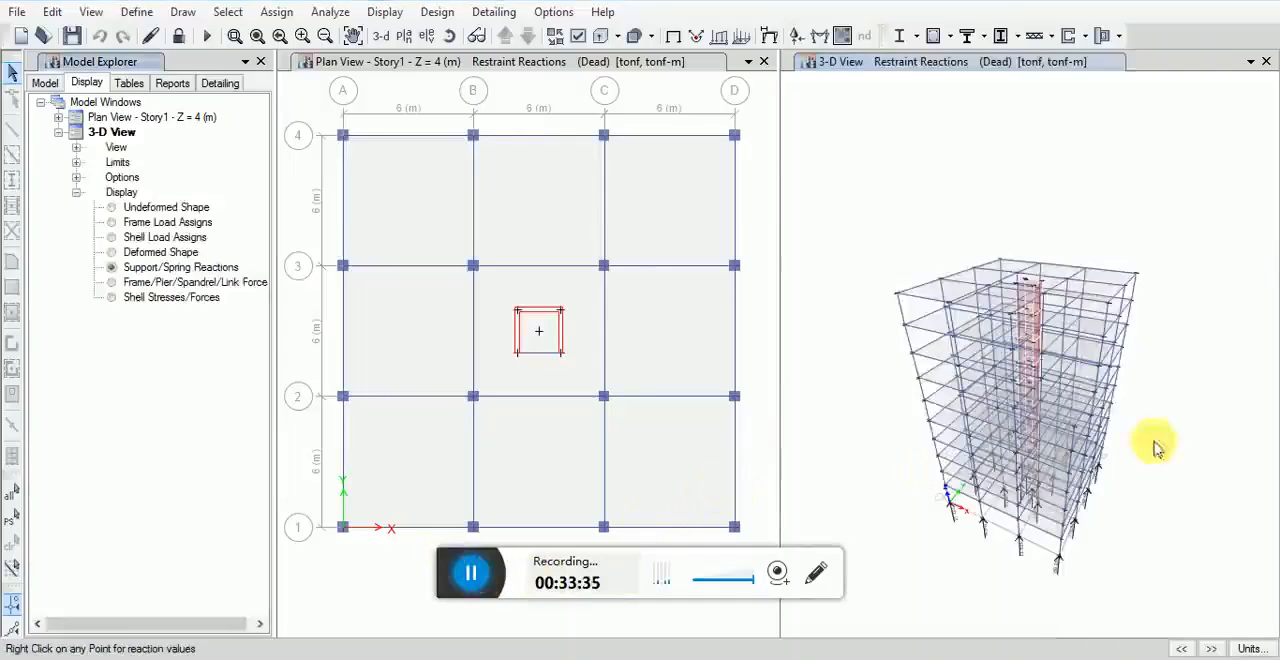
scroll(1100, 450, "up", 3)
middle_click_drag(1058, 403, 1057, 331)
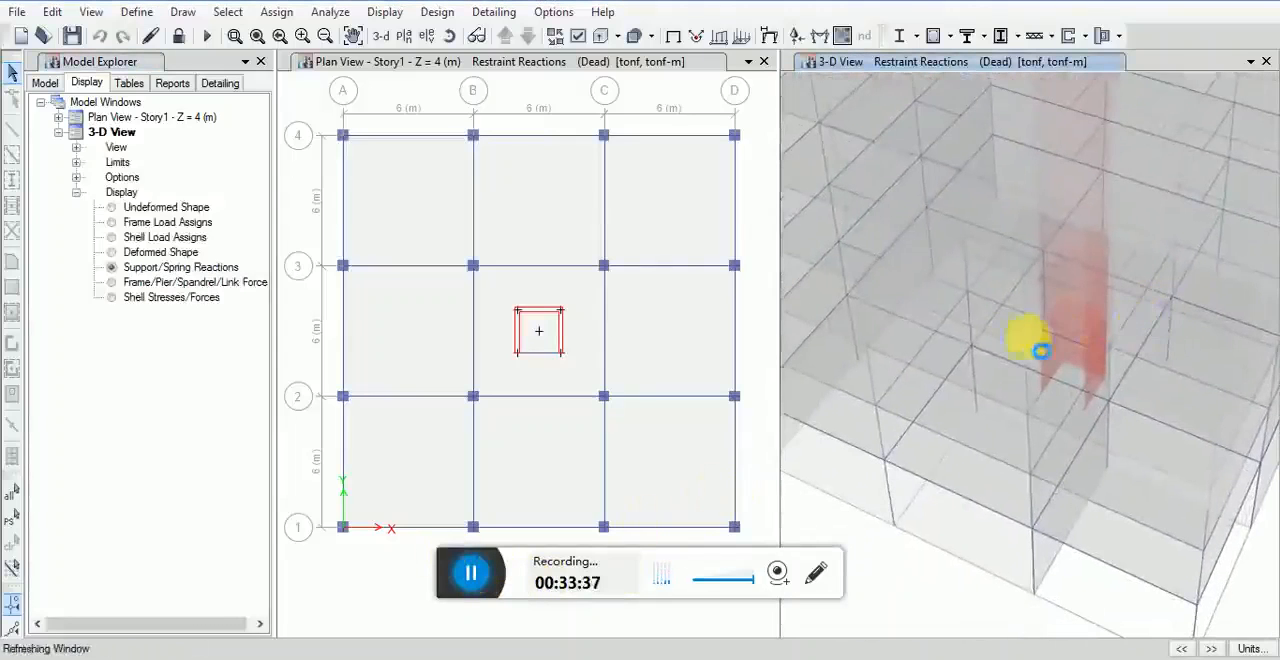
middle_click_drag(925, 310, 1057, 320)
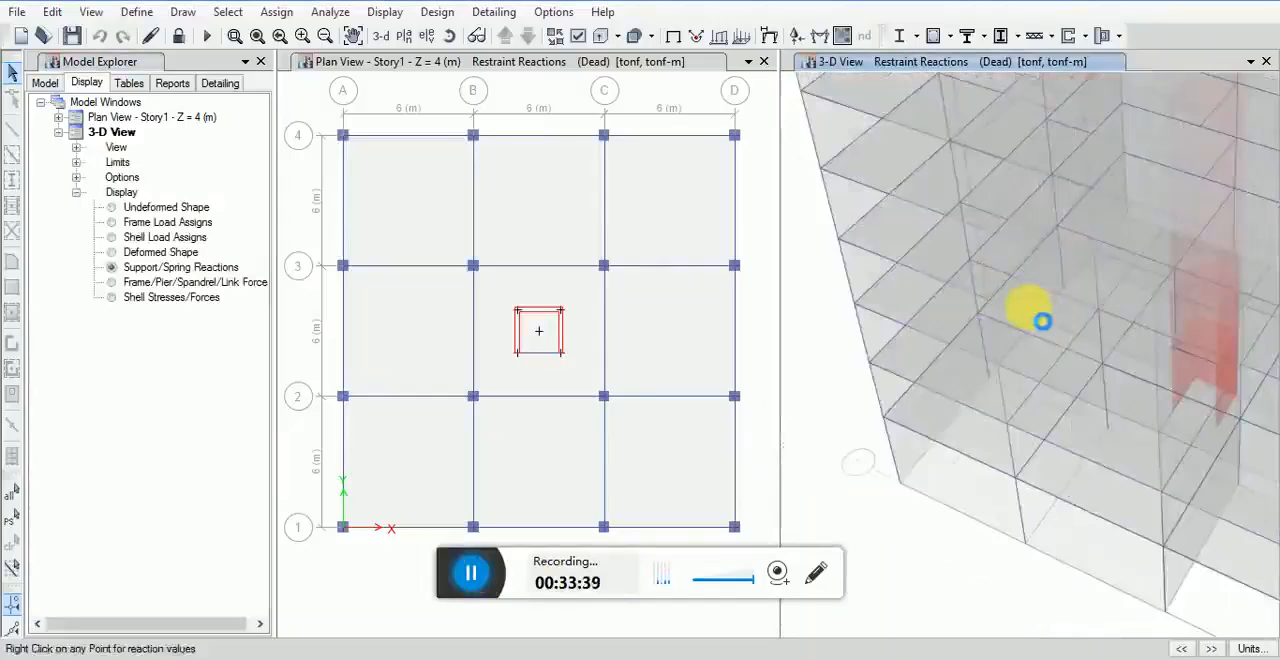
scroll(1032, 313, "down", 3)
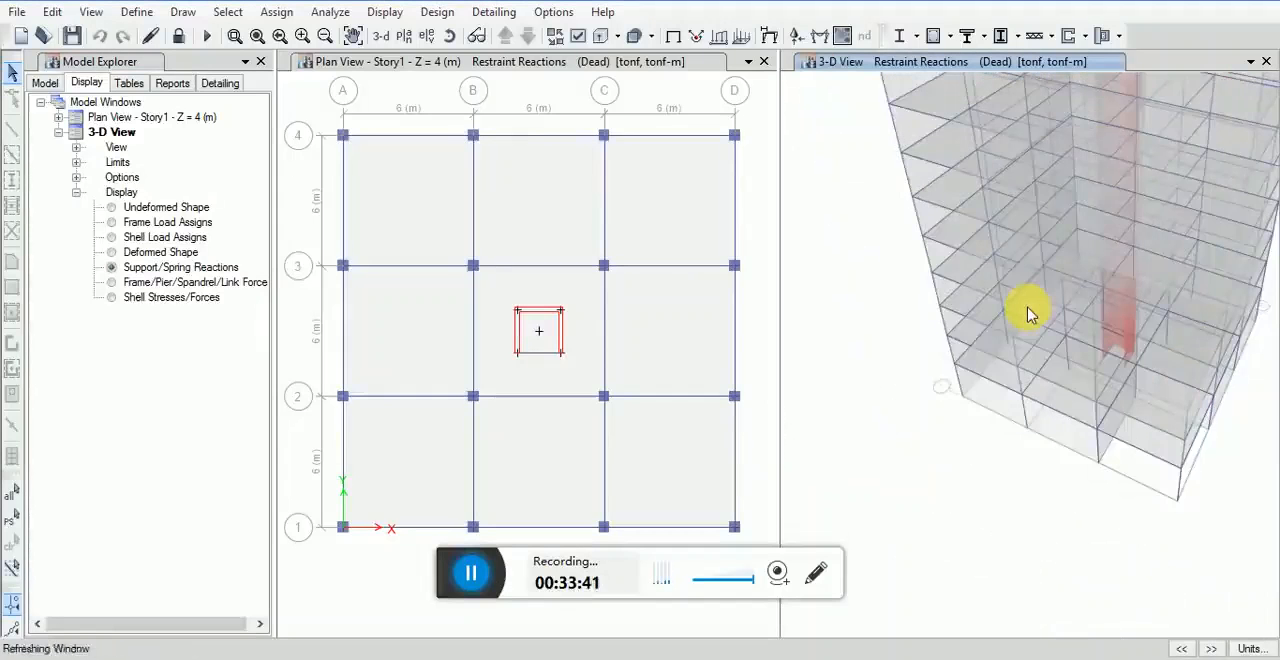
middle_click_drag(1051, 223, 1014, 329, "shift")
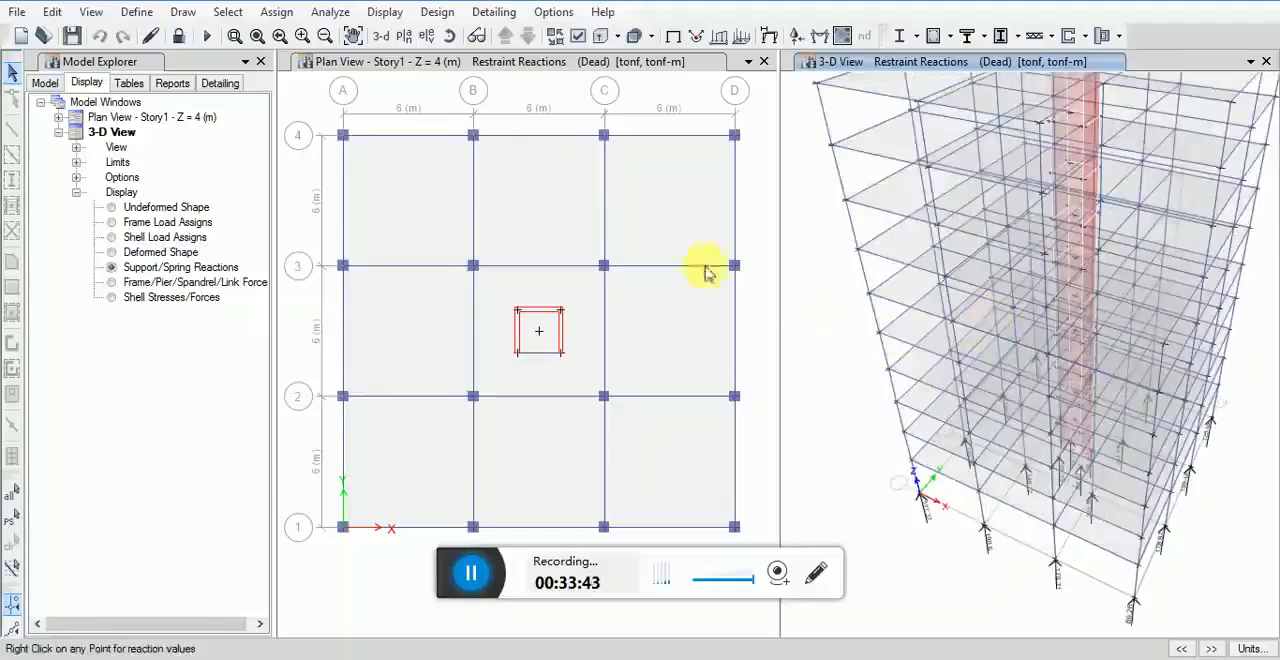
Step: Add Fx, Fy, Mx, My and Mz to the Dead reaction arrows in the 3-D view and inspect them at the supports
left_click(386, 18)
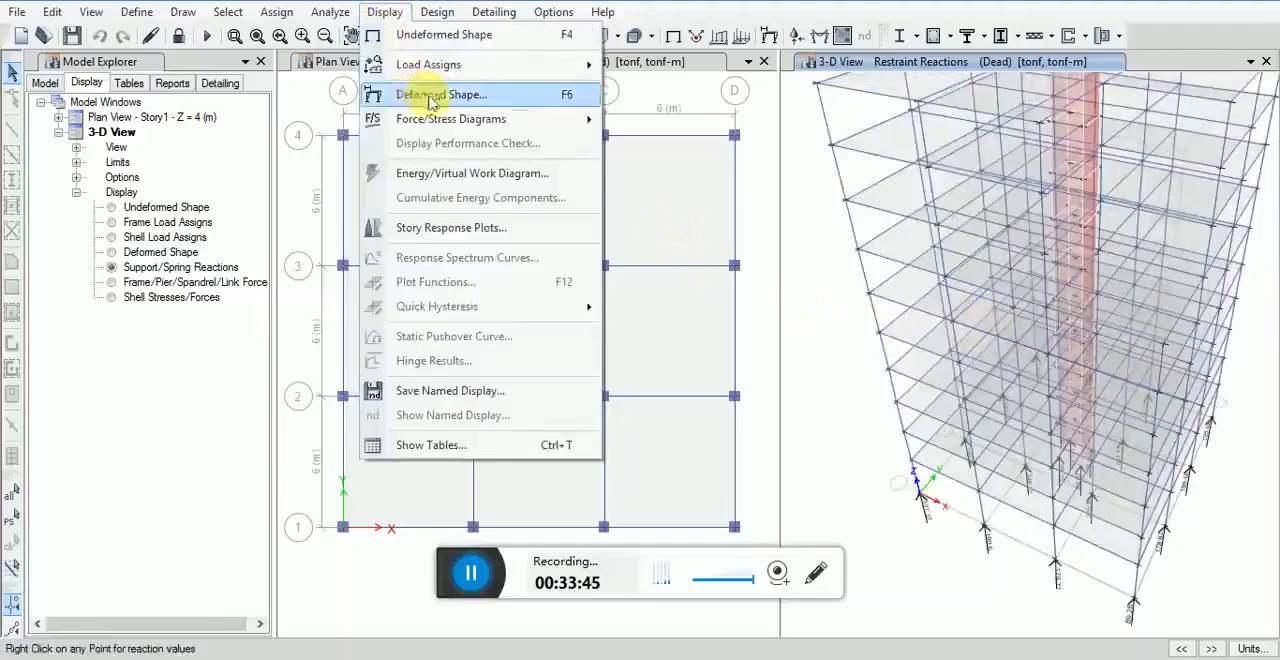
mouse_move(567, 133)
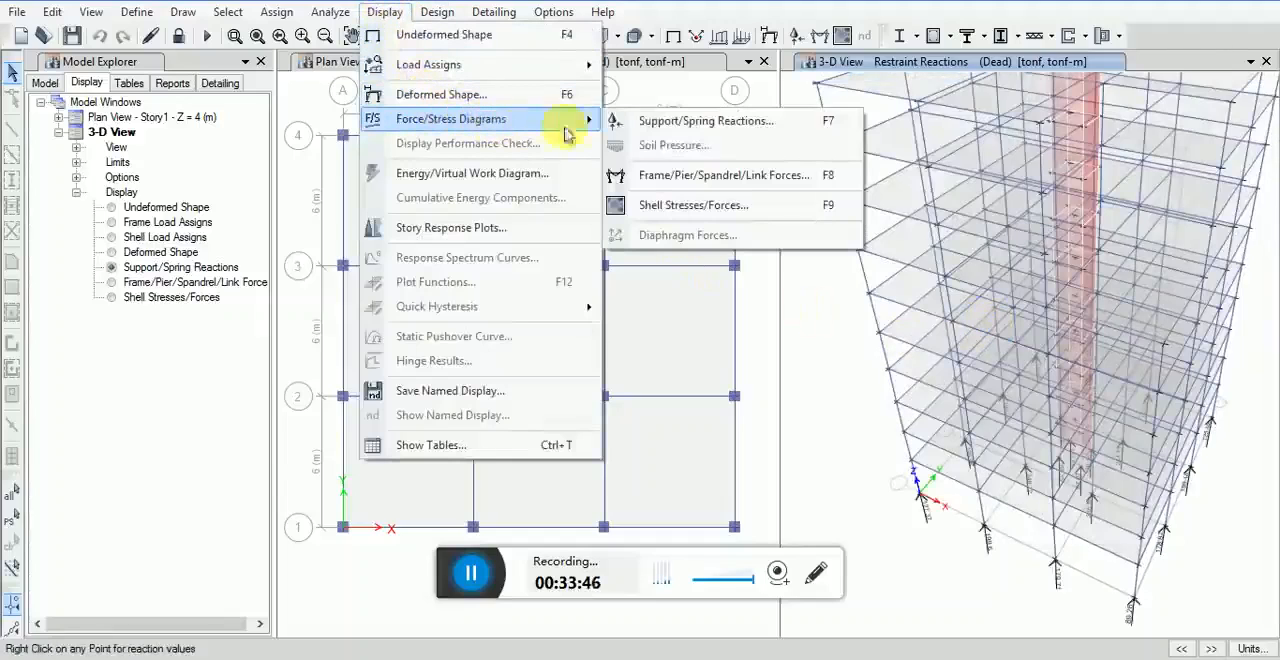
left_click(652, 122)
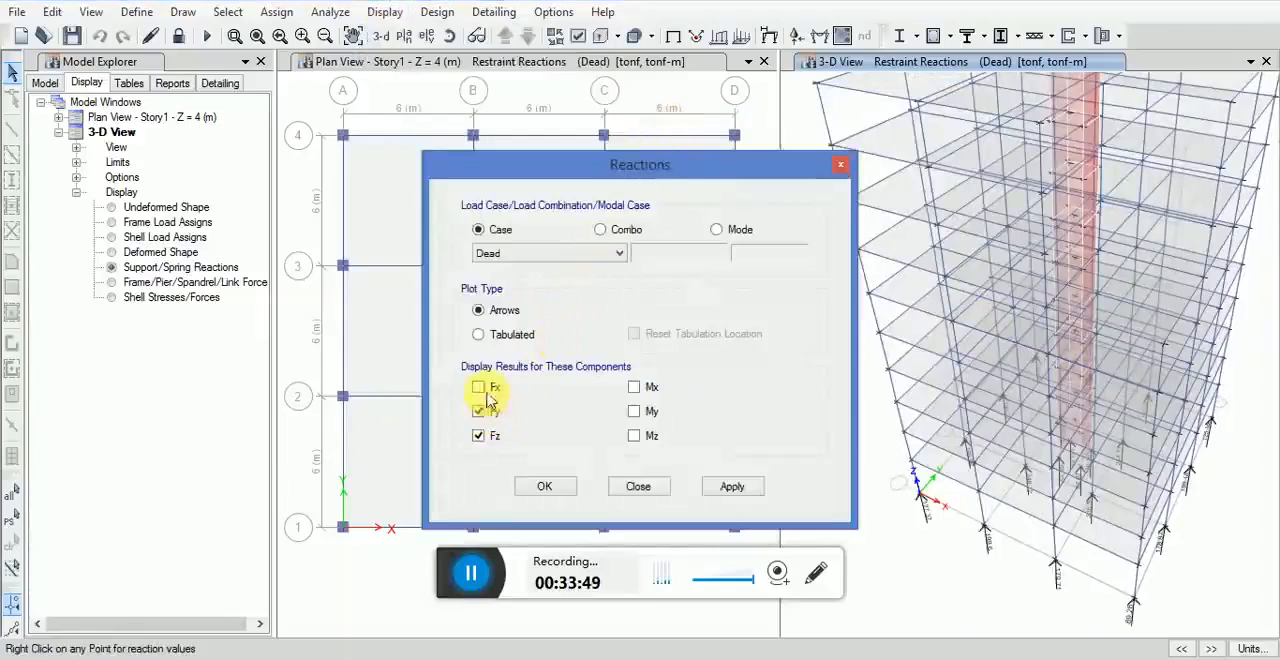
left_click(635, 389)
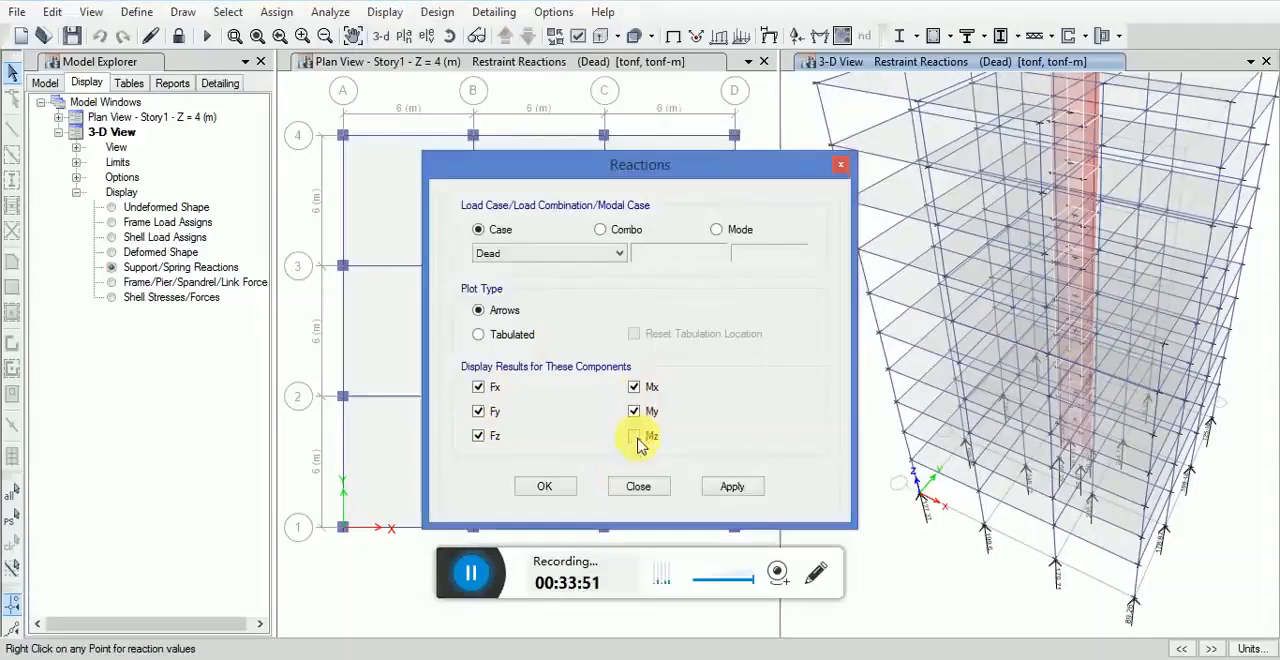
left_click(731, 487)
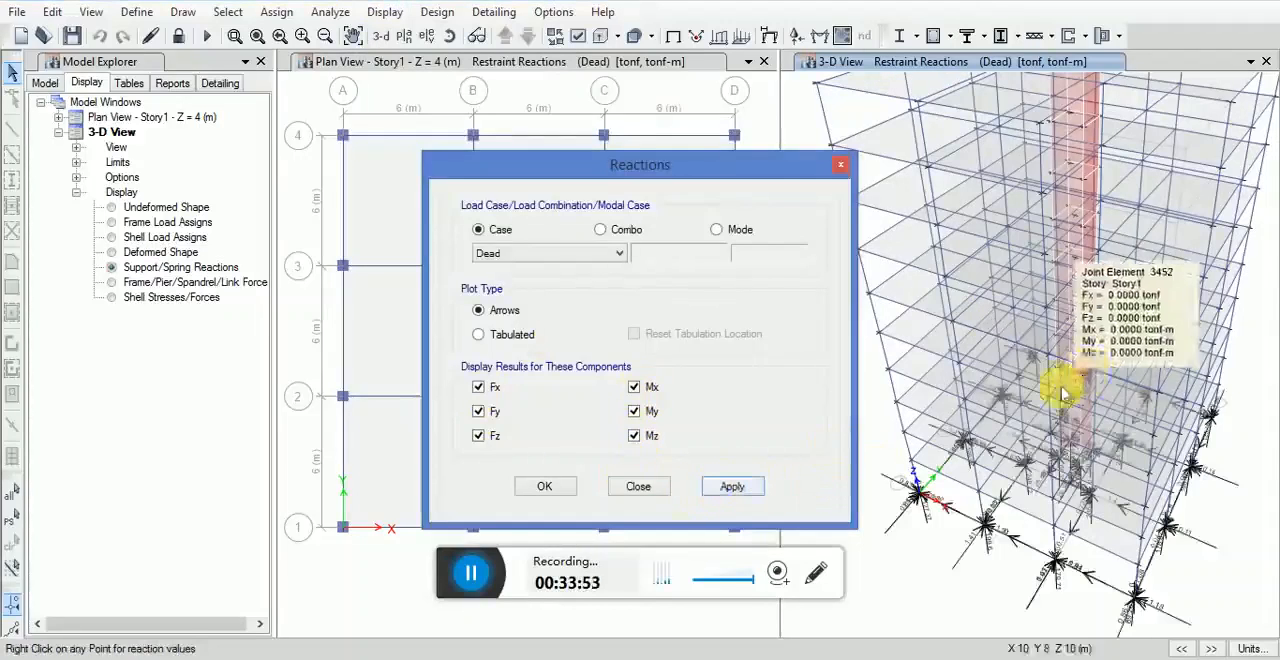
scroll(1095, 382, "up", 3)
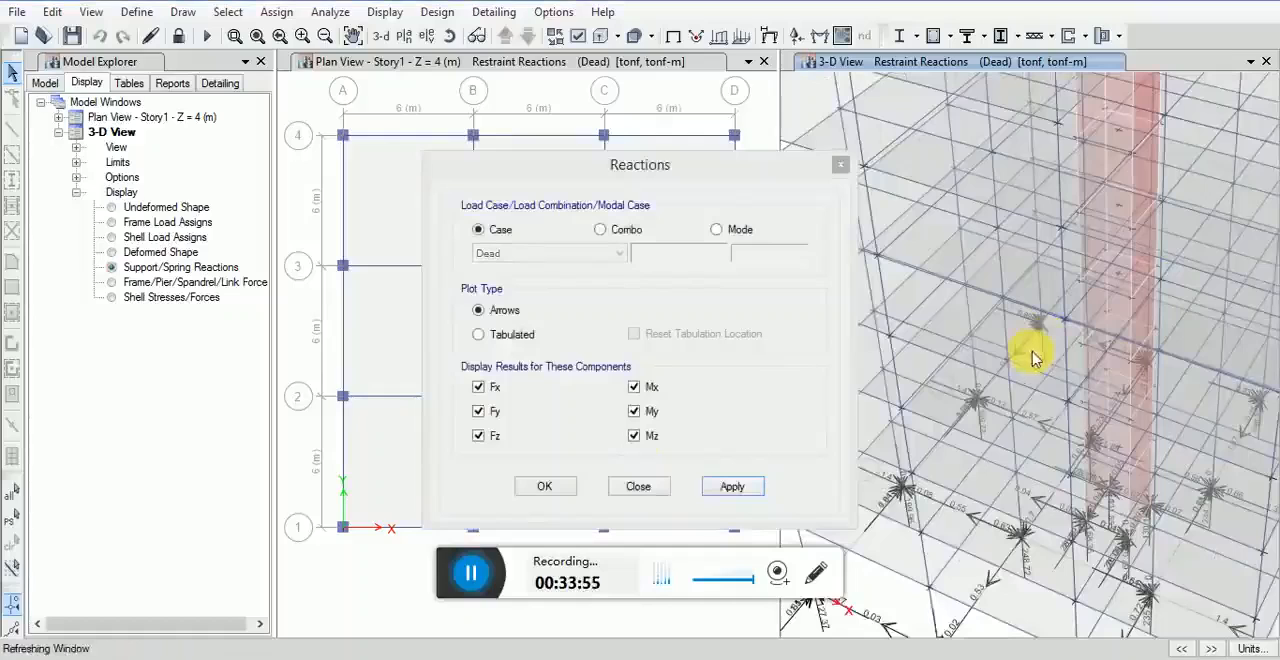
Step: Switch the Dead case reactions in the 3-D view to the Tabulated plot type and close the reaction settings
left_click(479, 334)
left_click(739, 490)
left_click(545, 486)
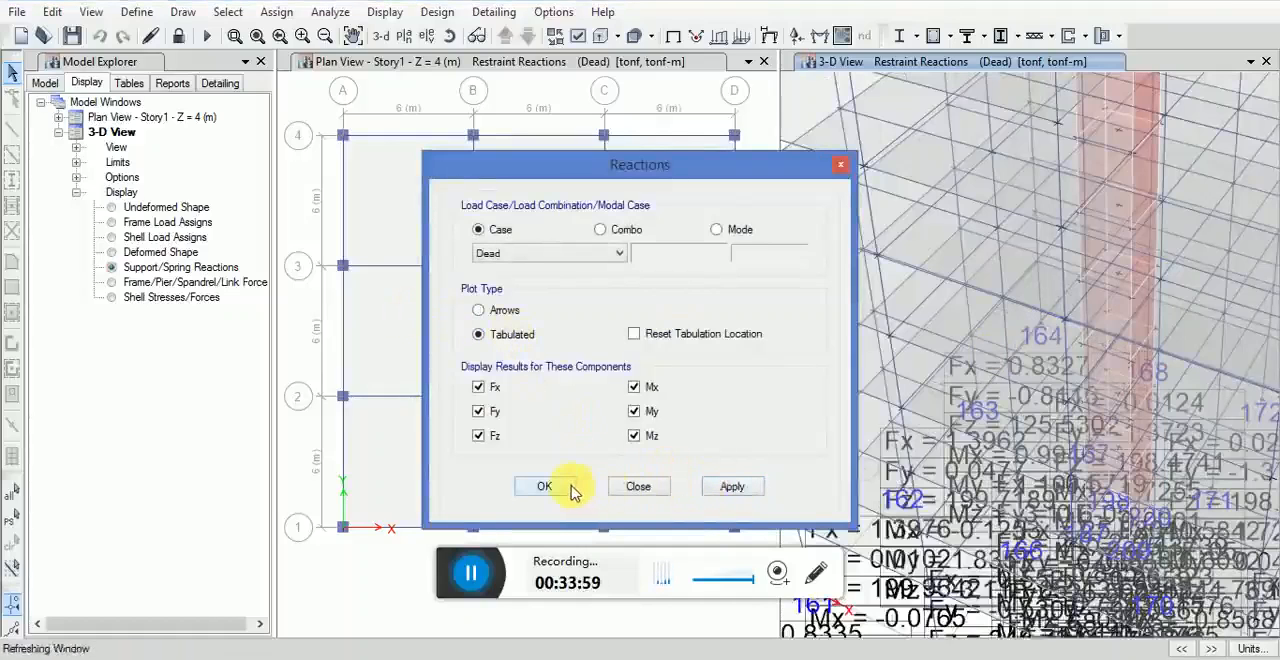
left_click(1017, 342)
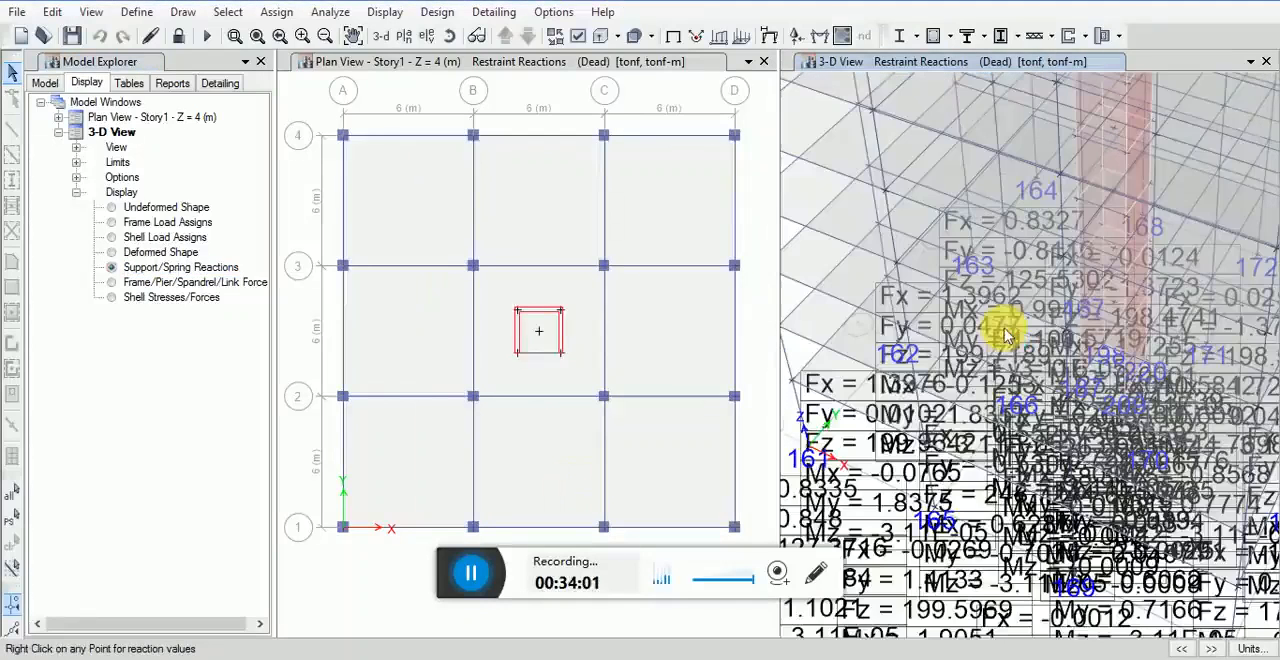
Step: Display the Dead case frame/pier/spandrel/link forces as a Moment 3-3 diagram in the 3-D view
left_click(118, 288)
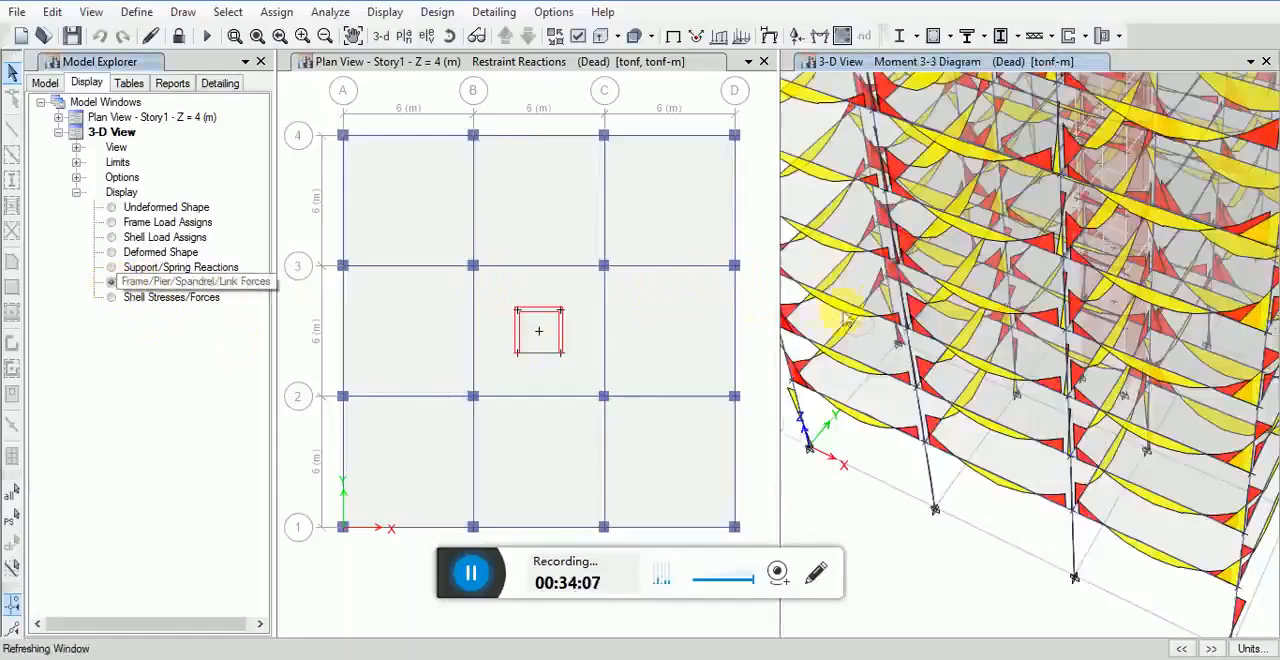
Step: Examine the Dead case Moment 3-3 diagram across the building's beams and columns in the 3-D view
middle_click_drag(945, 279, 952, 295)
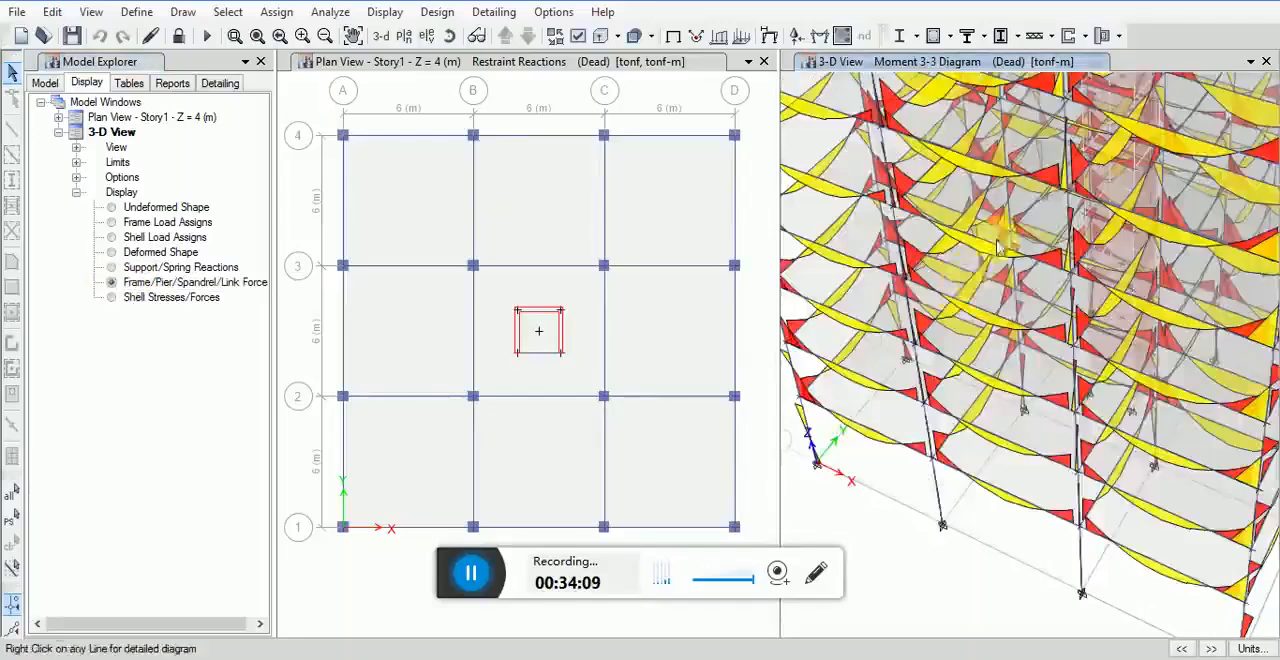
scroll(985, 270, "down", 5)
scroll(980, 288, "up", 3)
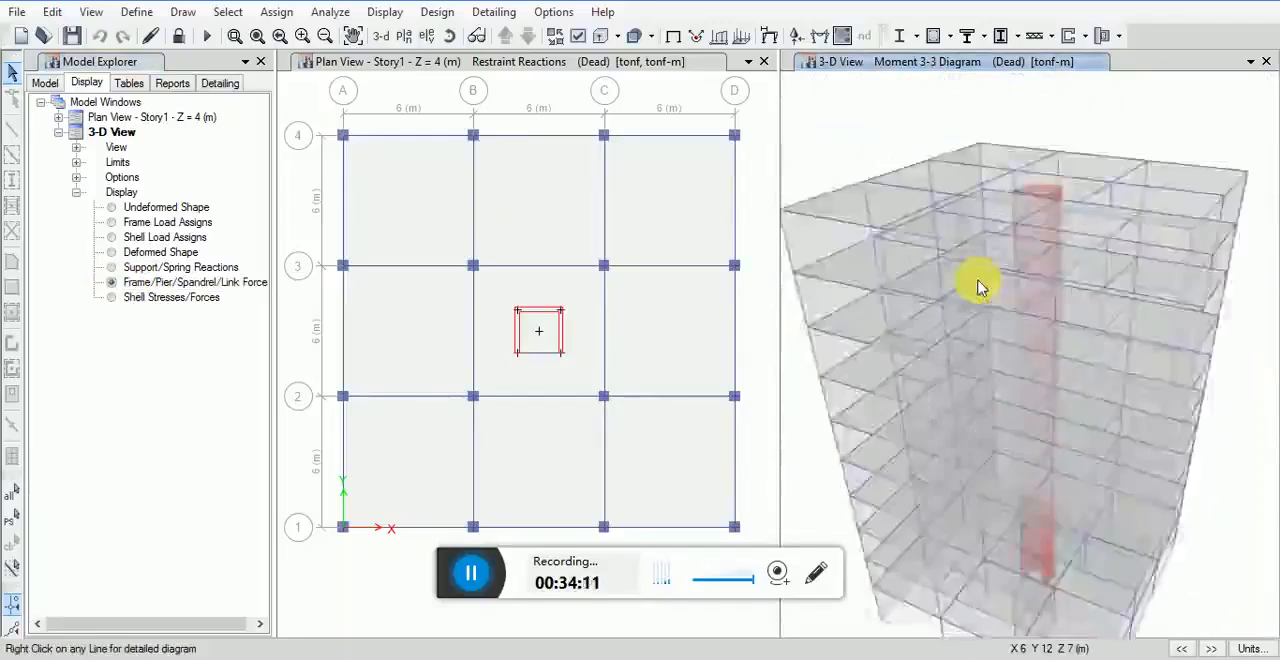
scroll(980, 288, "up", 3)
scroll(985, 287, "down", 2)
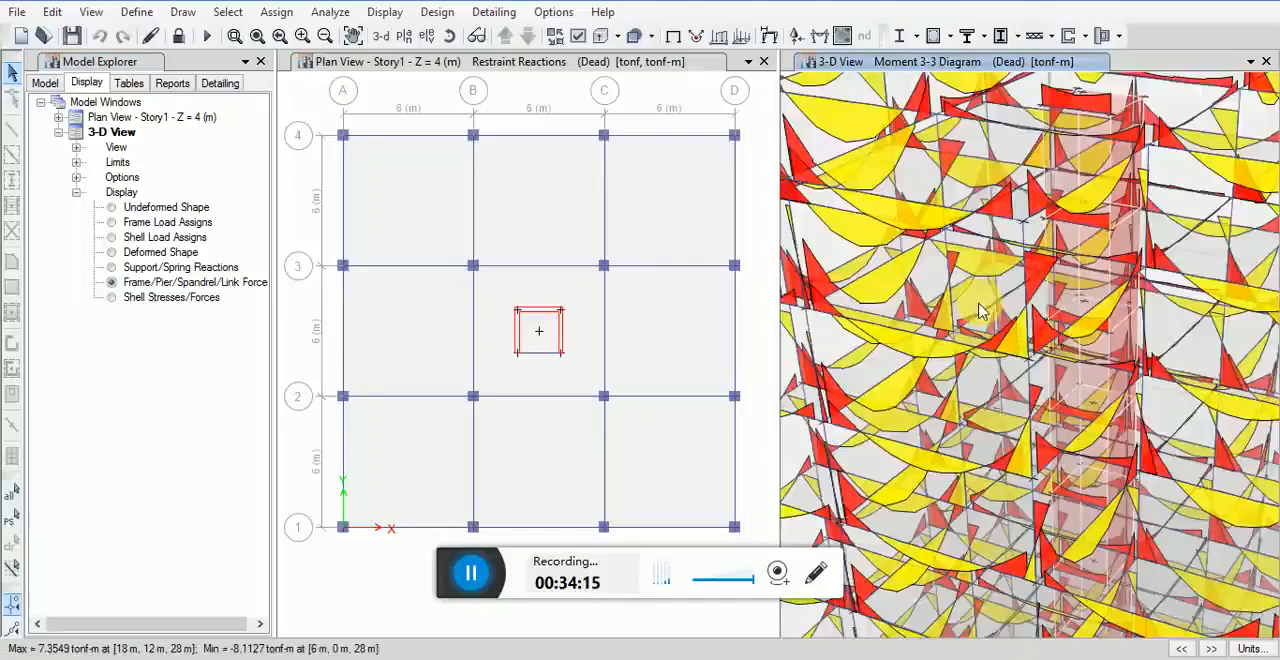
Step: Display the Dead case shell stresses/forces in the 3-D view, followed by the frame load assigns
left_click(113, 299)
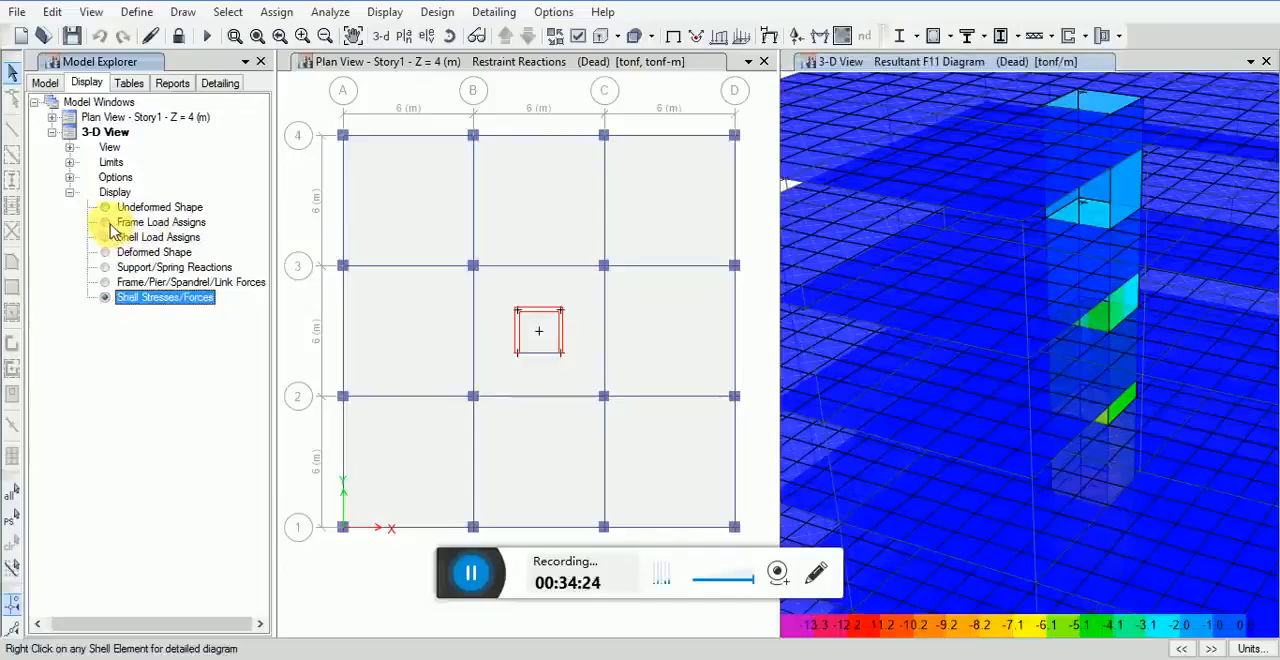
left_click(111, 226)
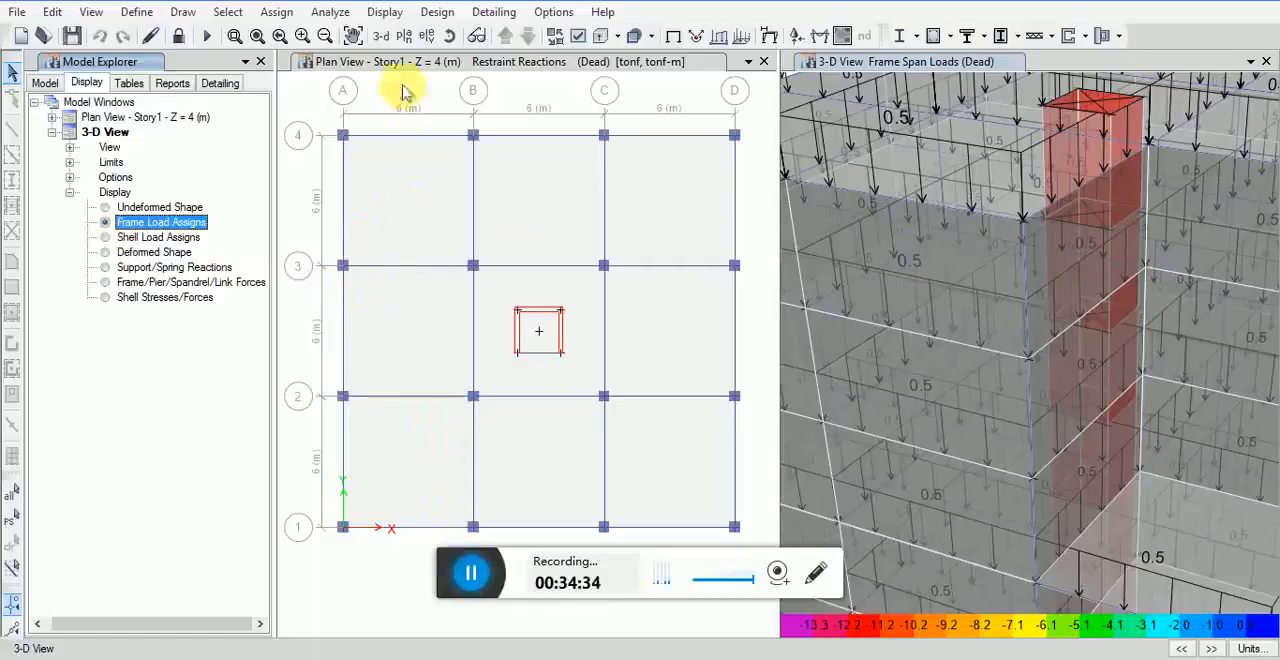
Step: Open the table selection for the model and expand the Analysis, Model and Design Preferences groups to review the available tables
left_click(388, 15)
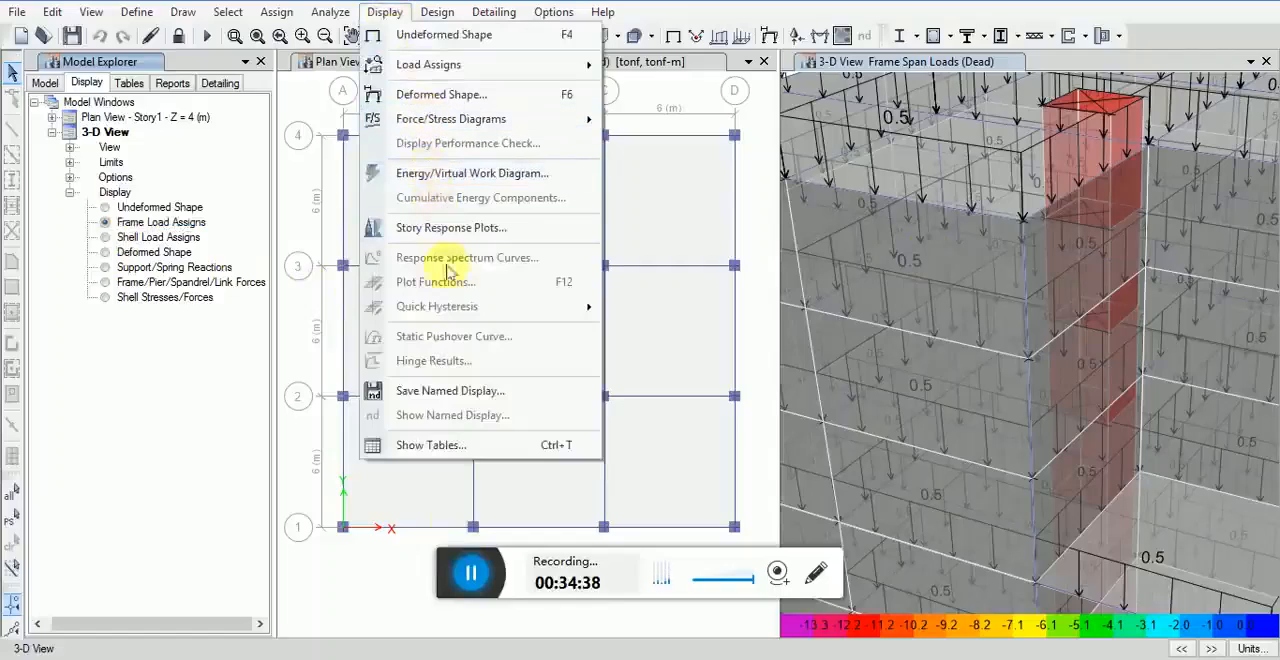
left_click(460, 444)
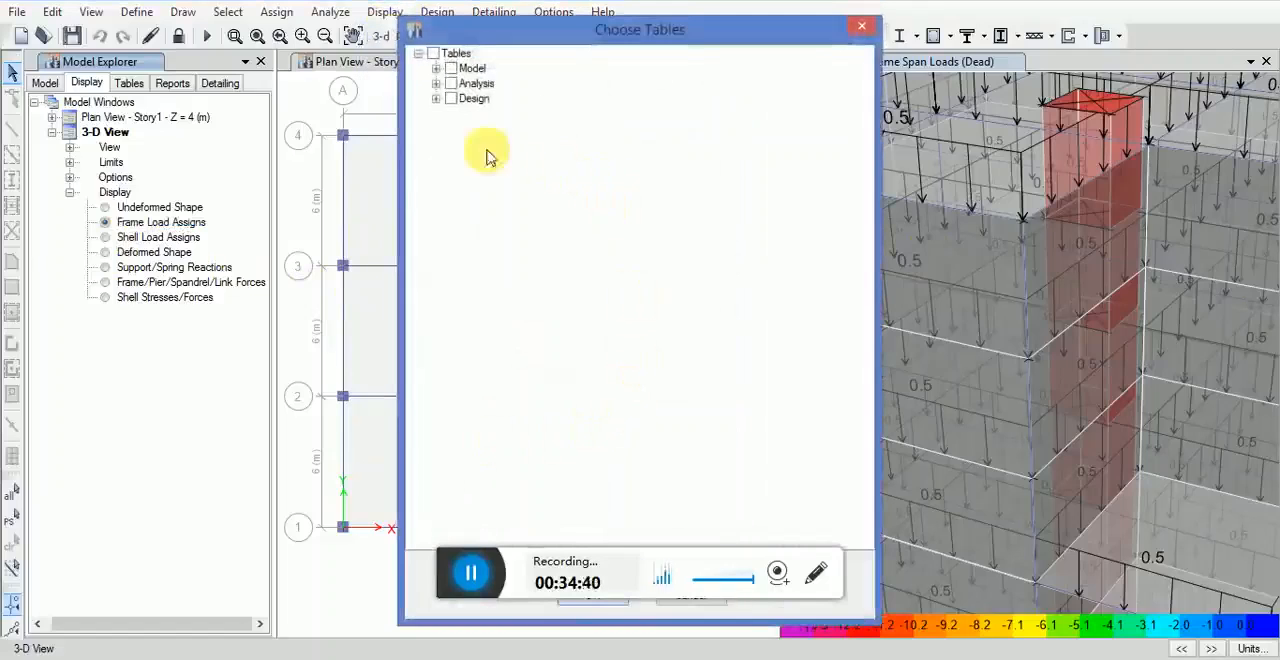
left_click(436, 84)
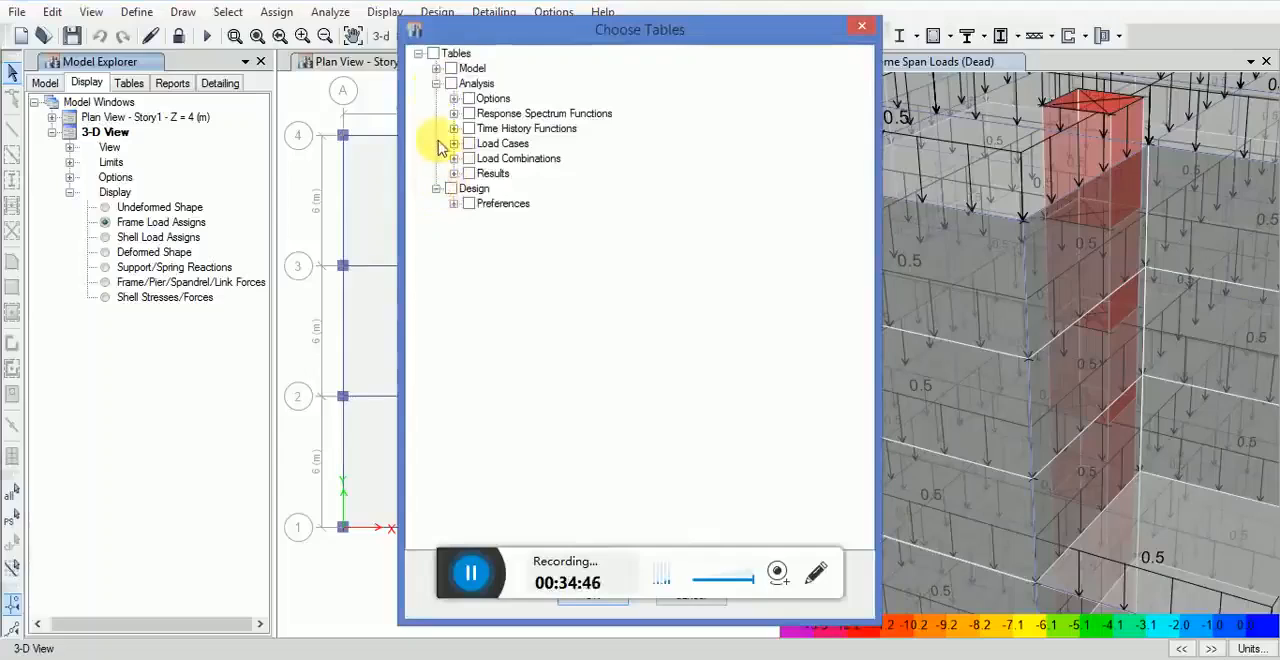
left_click(436, 69)
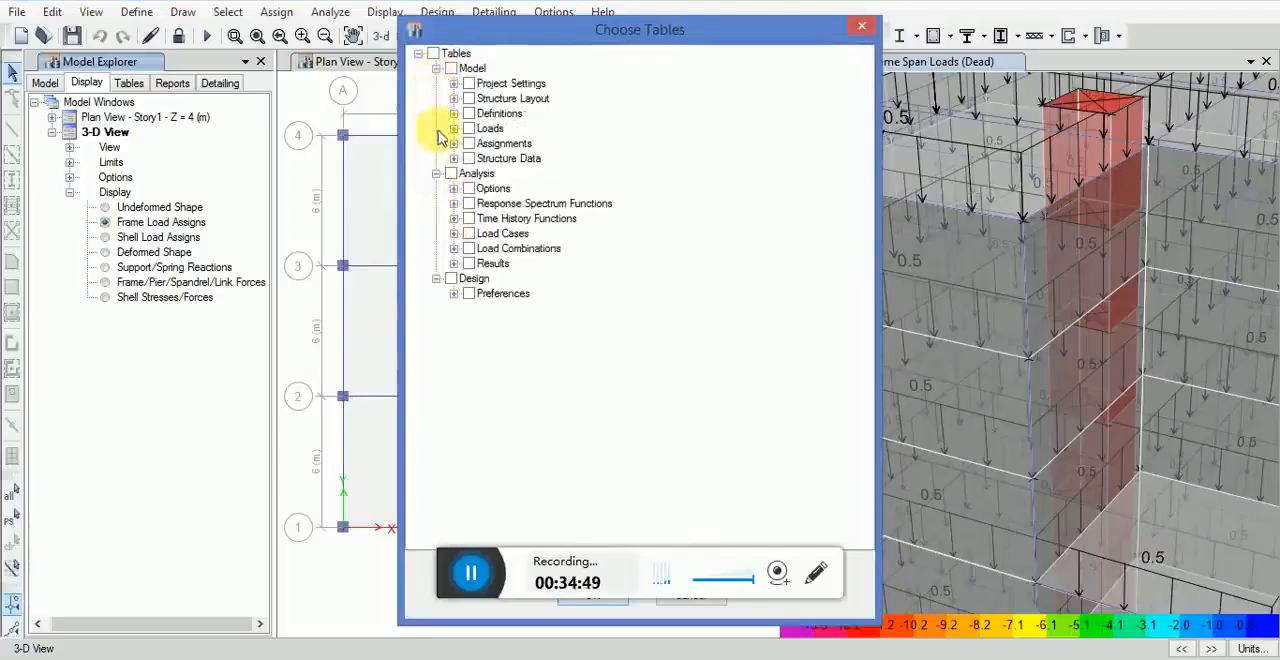
left_click(454, 294)
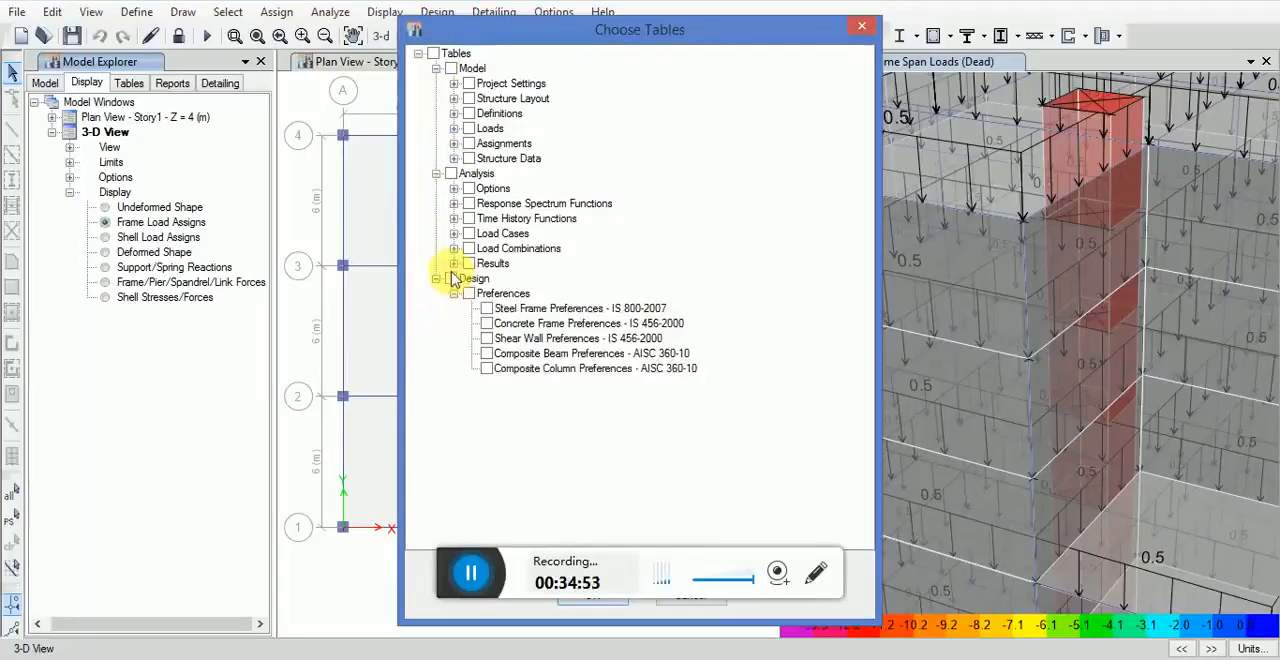
Step: Select the Base Reactions, Joint Reactions and Design Reactions tables from the analysis results
left_click(454, 264)
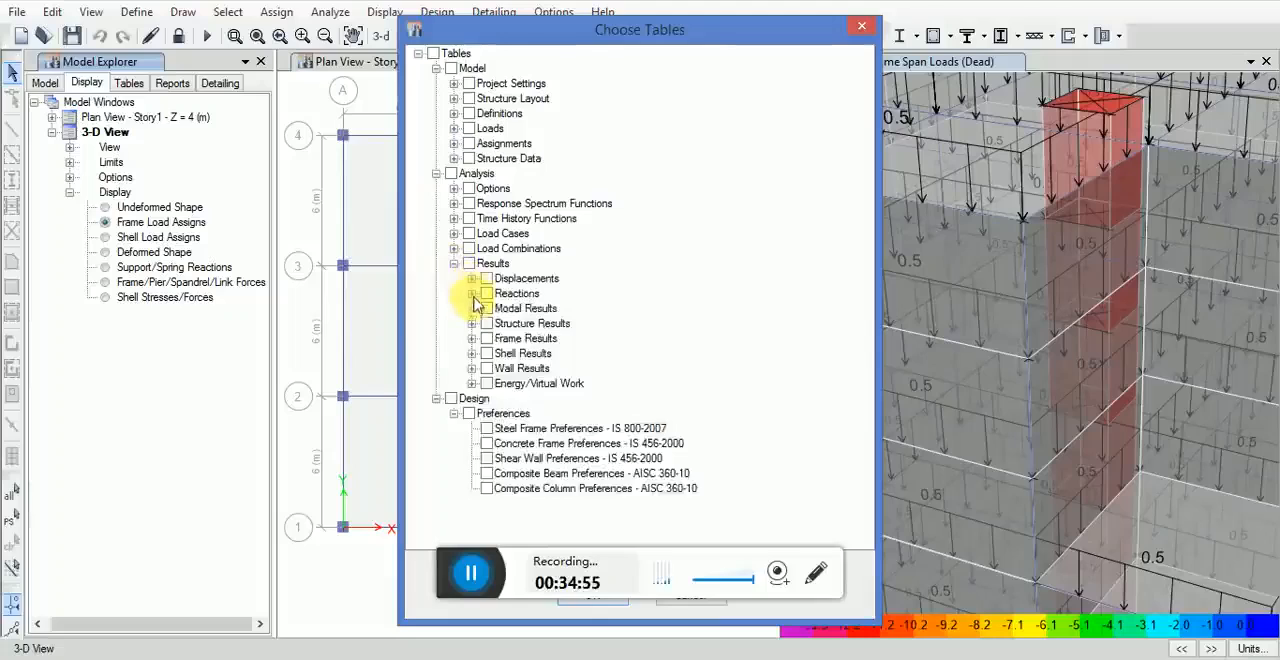
left_click(471, 293)
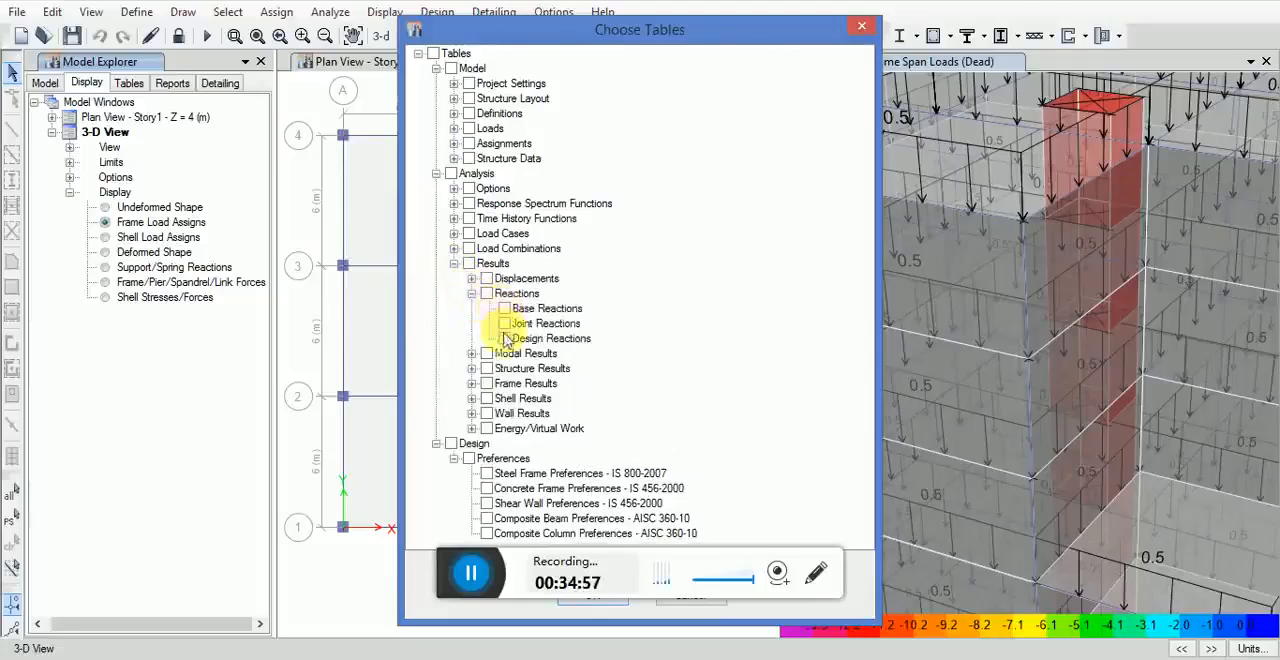
left_click(518, 310)
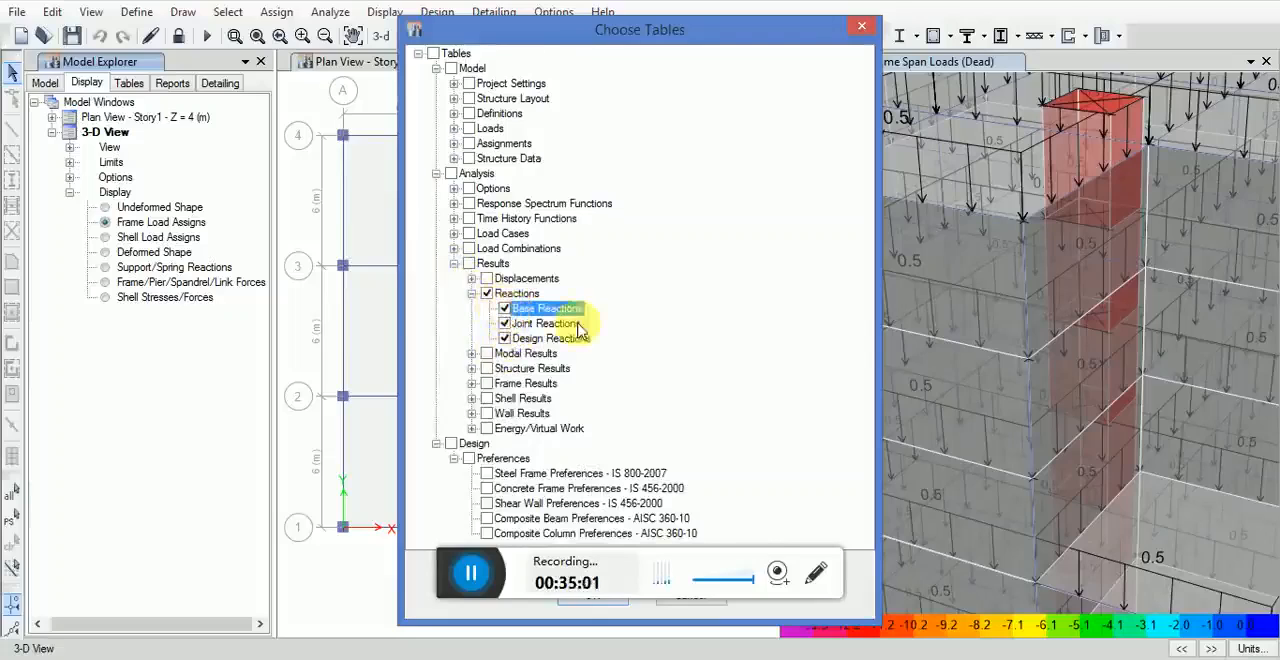
Step: Add the Column Forces and Beam Forces tables from the frame results to the table selection
left_click(471, 384)
scroll(540, 405, "down", 1)
left_click(522, 413)
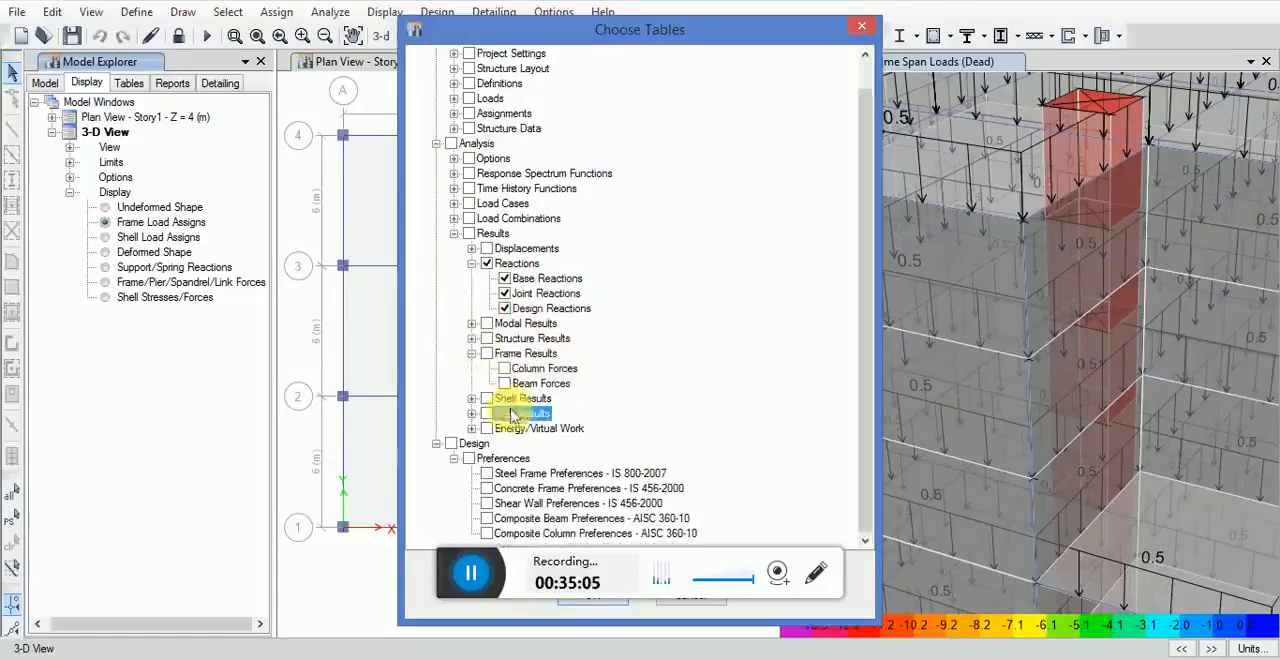
left_click(505, 368)
left_click(505, 383)
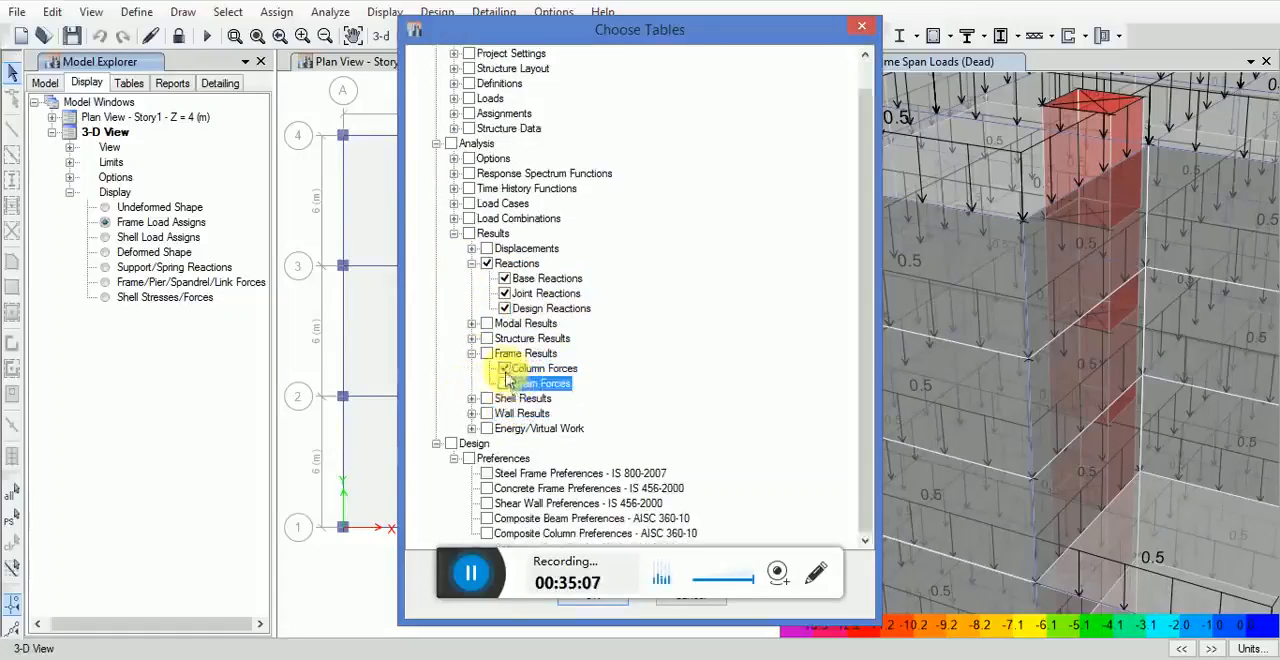
Step: Add the Shell Forces, Shell Stresses and Pier Forces tables to the selection and show all the chosen tables
left_click(472, 398)
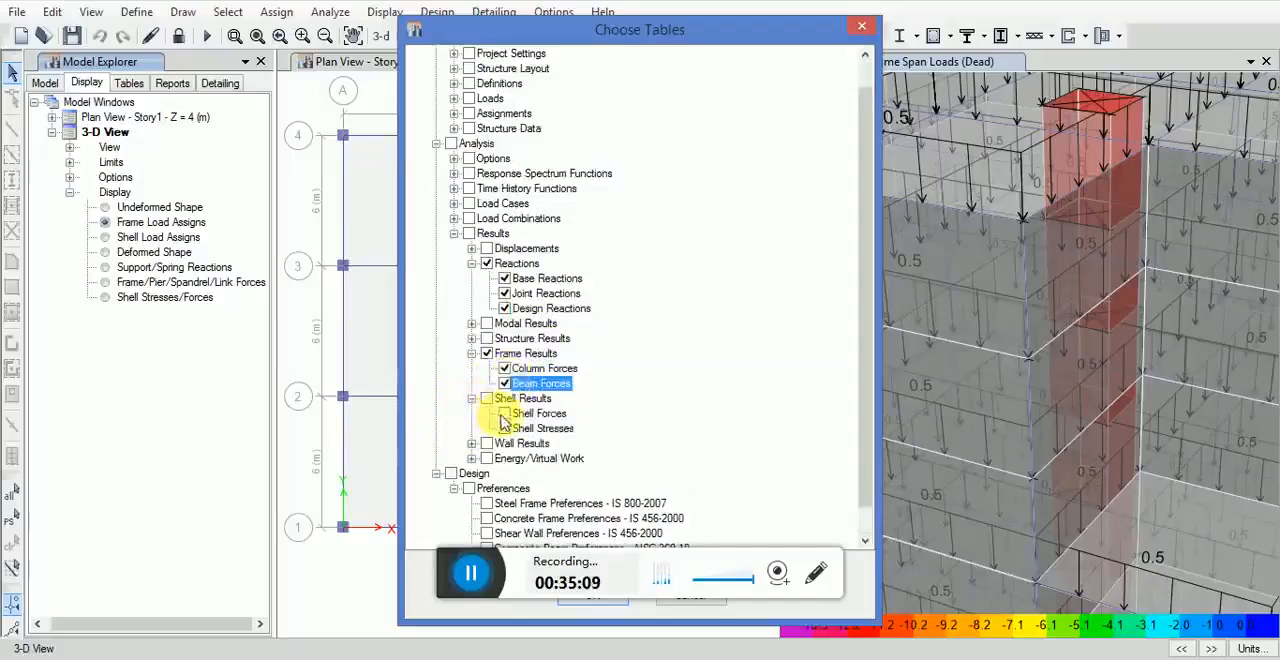
left_click(472, 443)
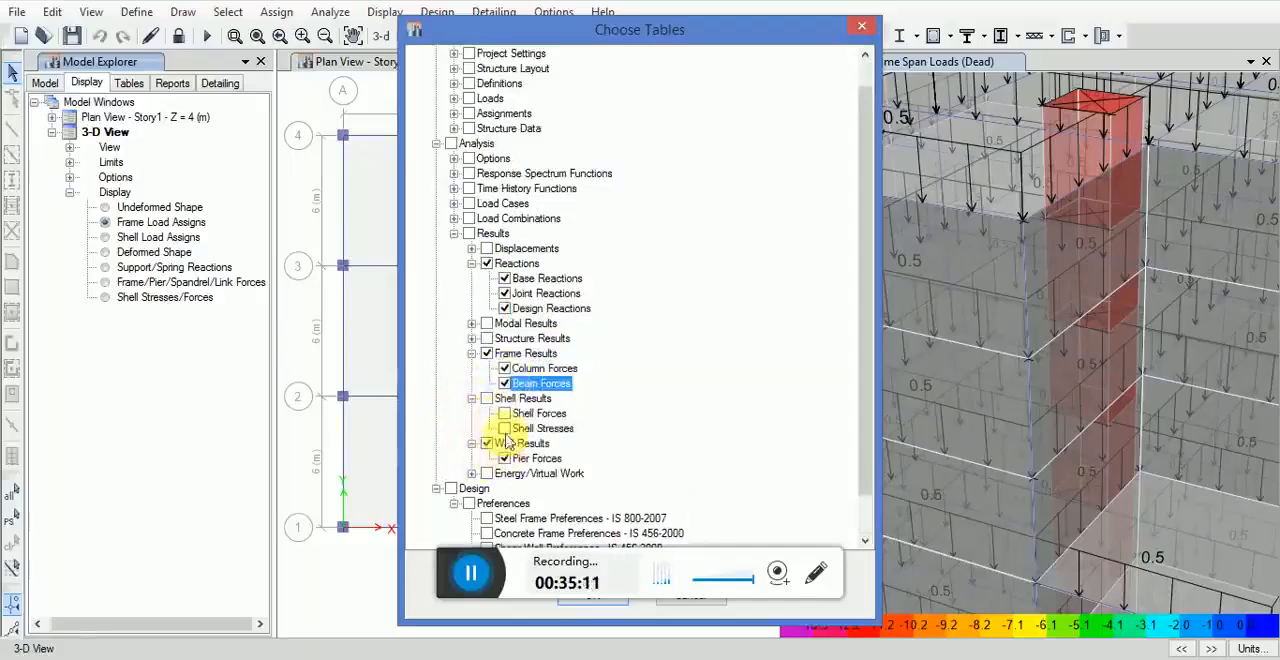
left_click_drag(594, 34, 364, 27)
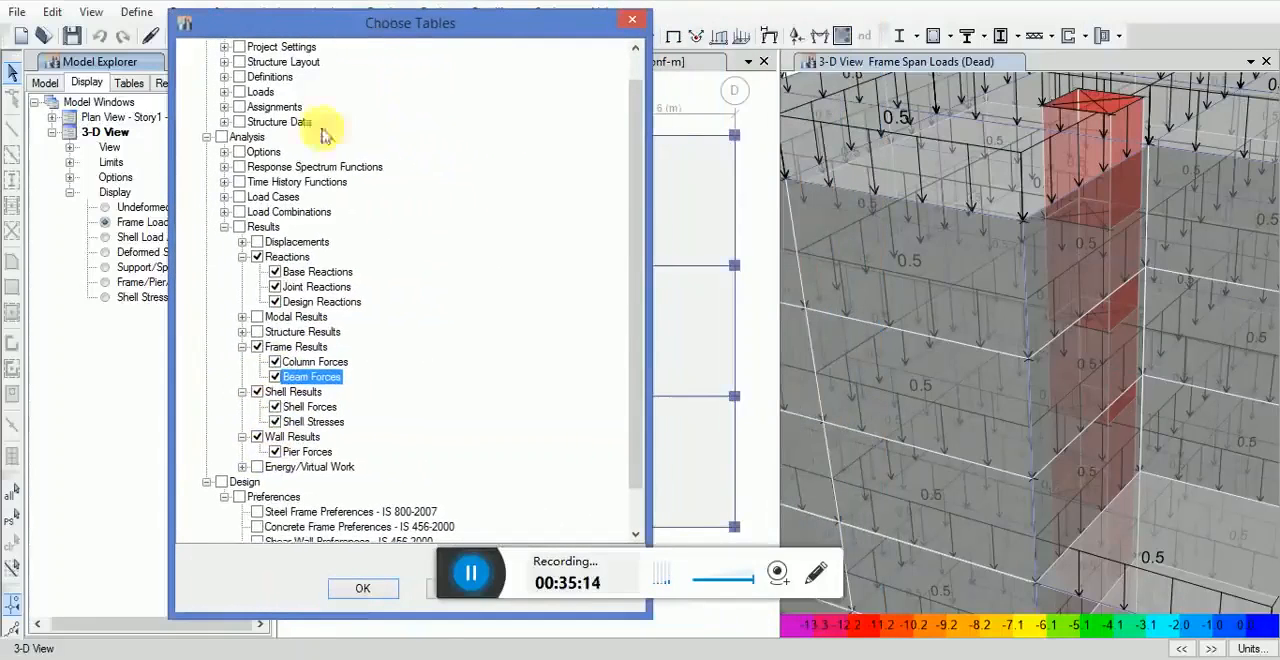
left_click(360, 586)
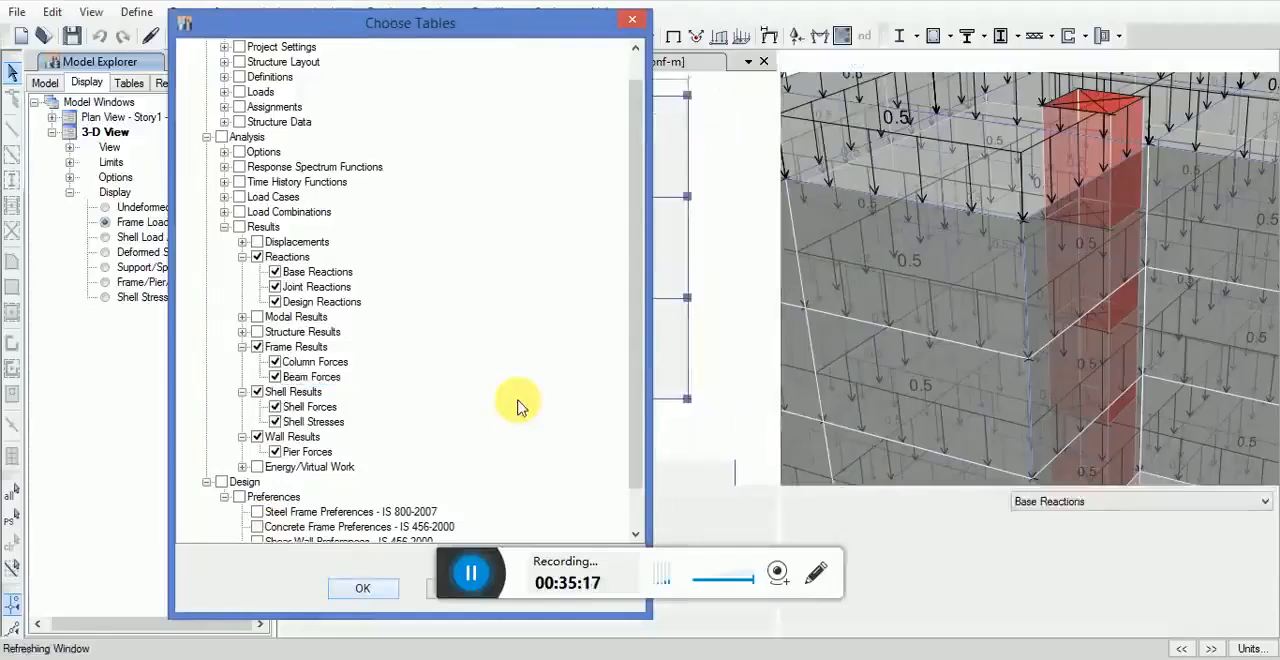
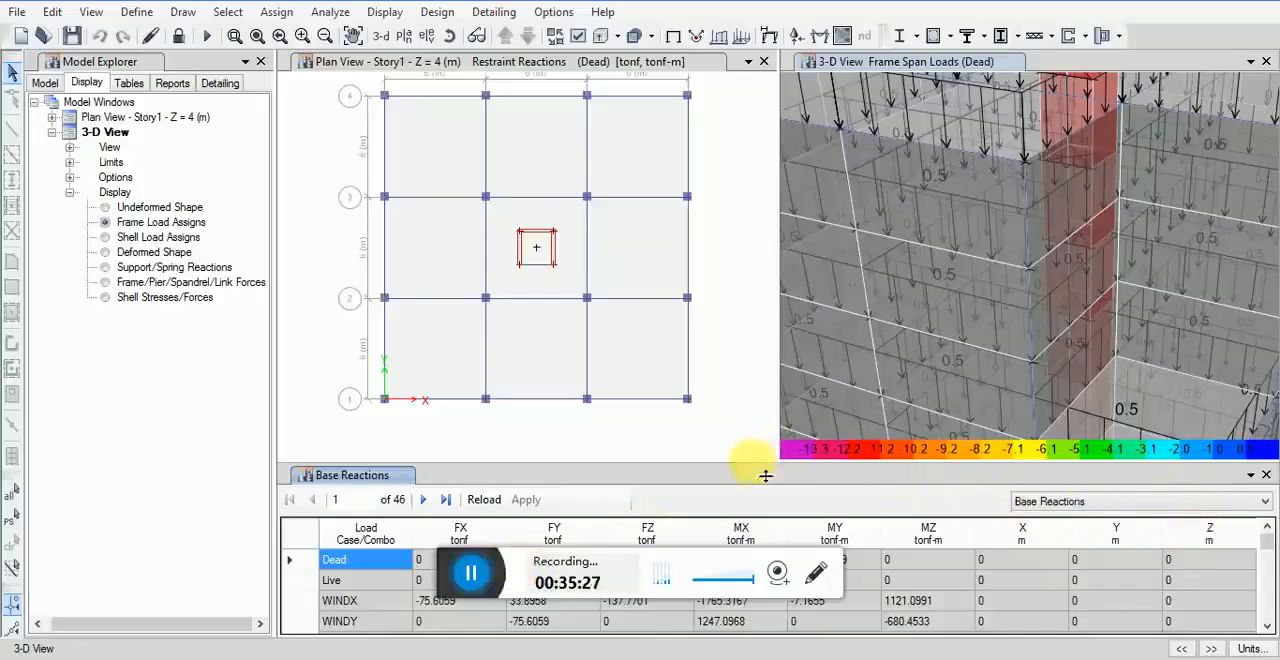
Step: Examine the Base Reactions table down to the DCon load combinations and export it to Excel
left_click_drag(768, 457, 767, 440)
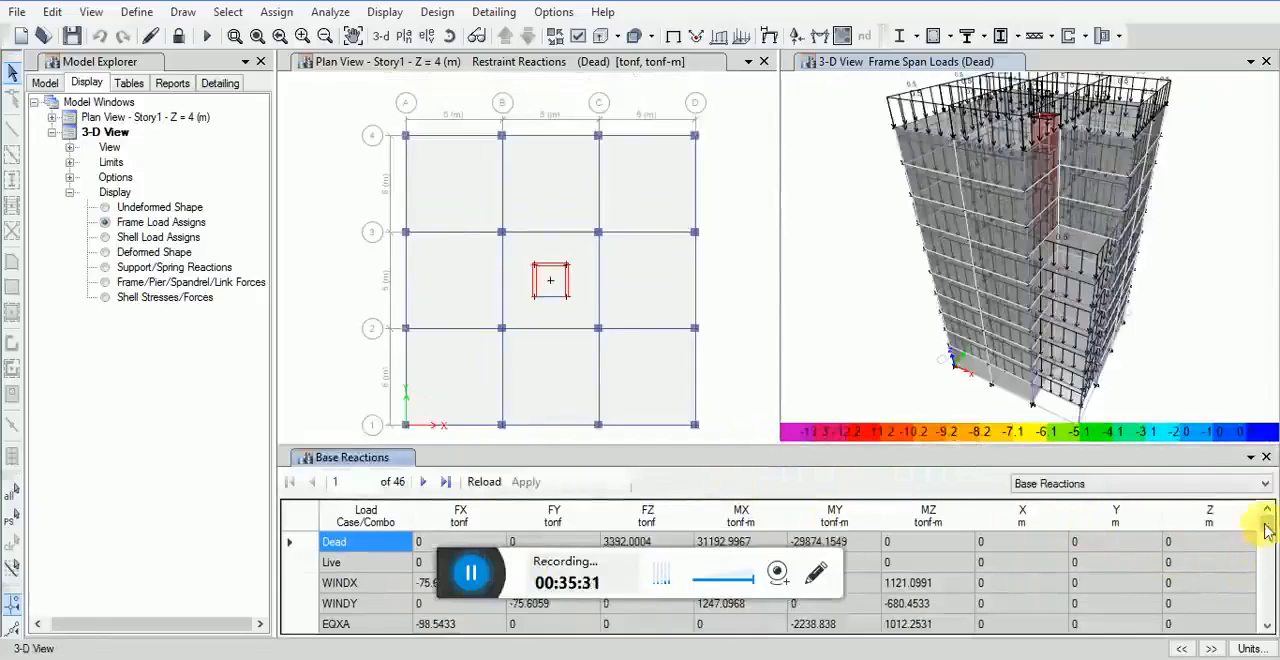
left_click(1267, 629)
left_click(1267, 629)
left_click(1267, 629)
left_click(1267, 629)
left_click(1267, 629)
left_click(1267, 629)
left_click(1267, 629)
left_click(1267, 629)
left_click(1267, 629)
left_click(1267, 629)
left_click(1267, 629)
left_click(1267, 629)
left_click(1267, 629)
right_click(944, 581)
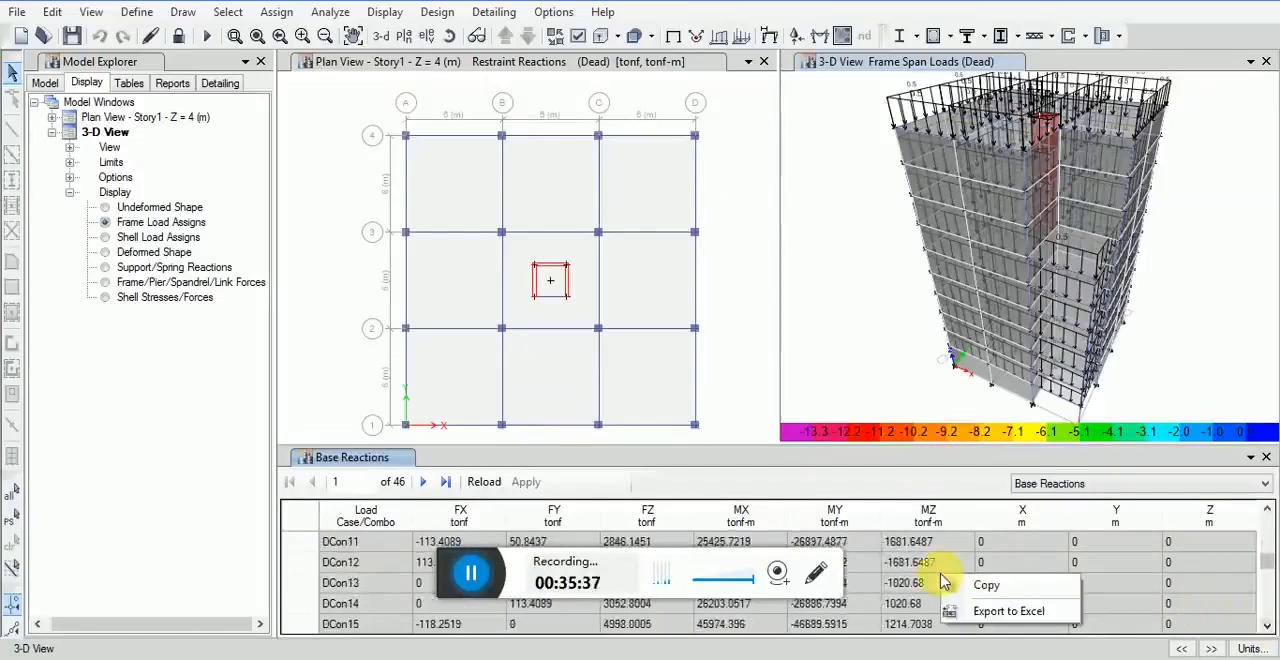
left_click(980, 614)
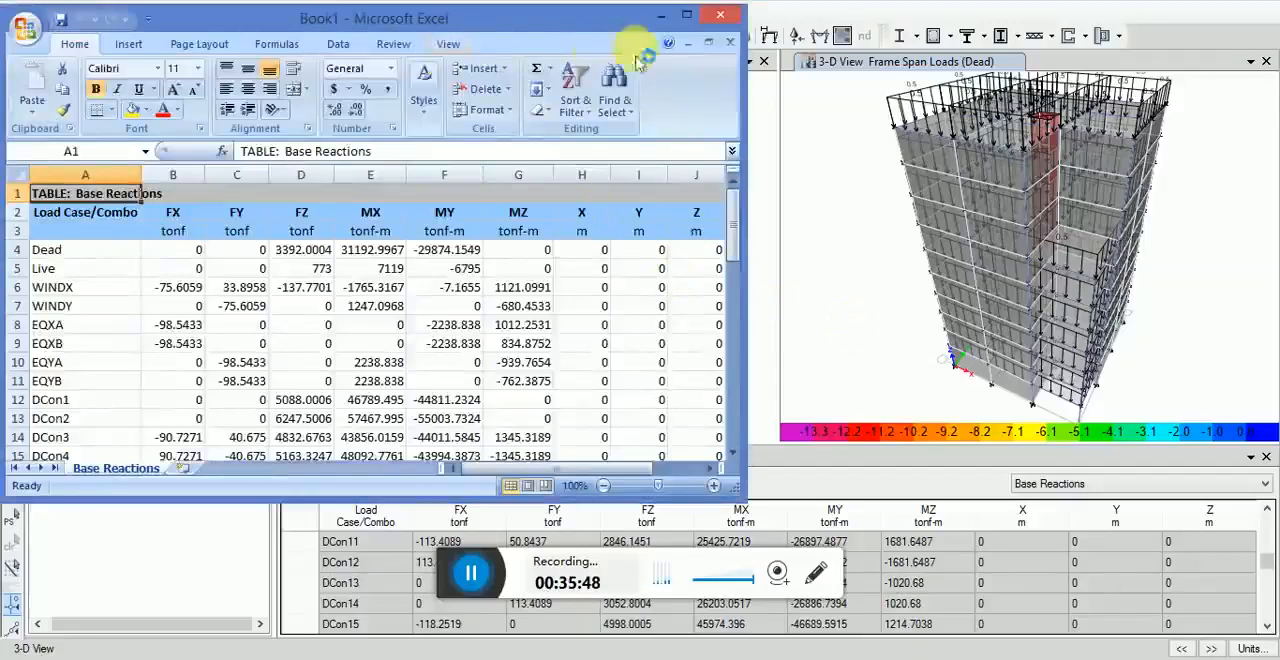
Step: Review the exported Base Reactions sheet full-size in Excel for all load cases and combinations, then close the workbook without saving
left_click(686, 15)
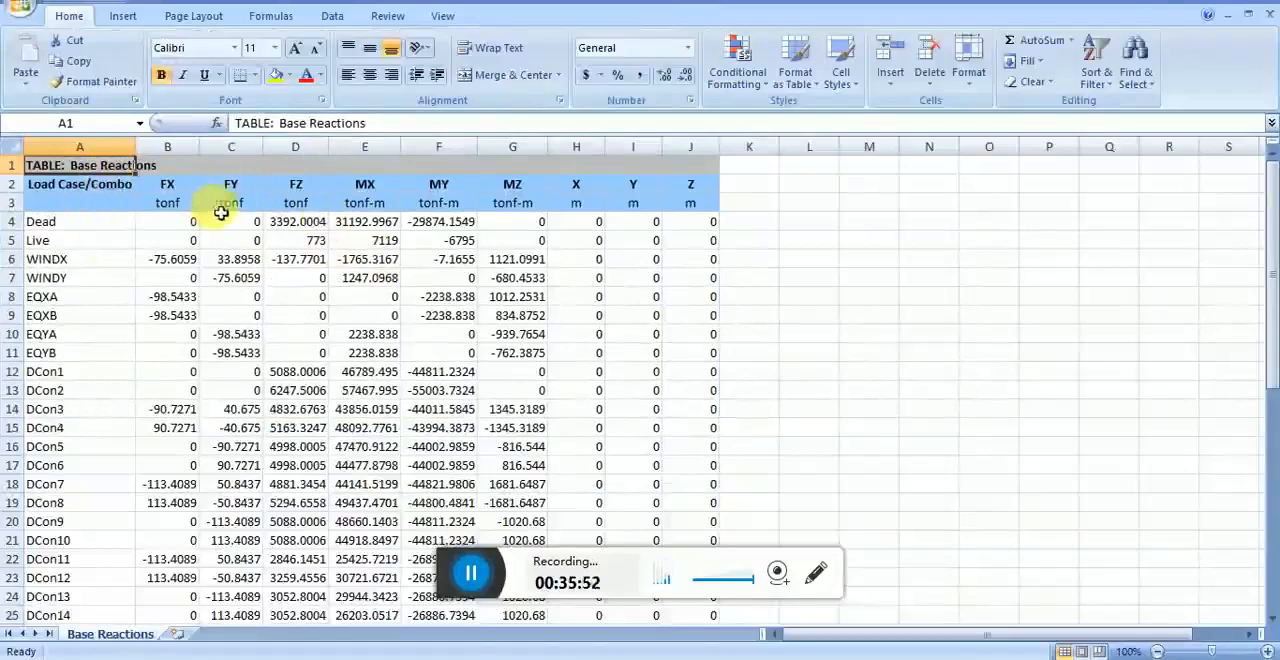
scroll(663, 306, "down", 20)
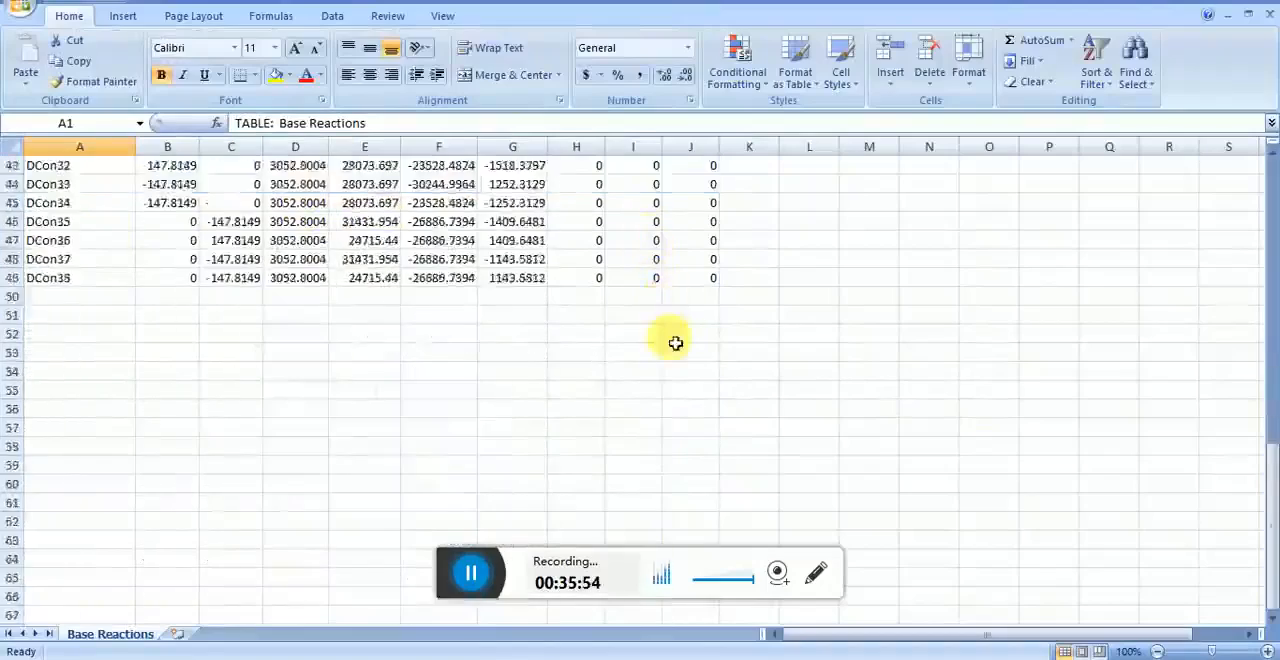
scroll(677, 350, "up", 20)
scroll(686, 354, "up", 4)
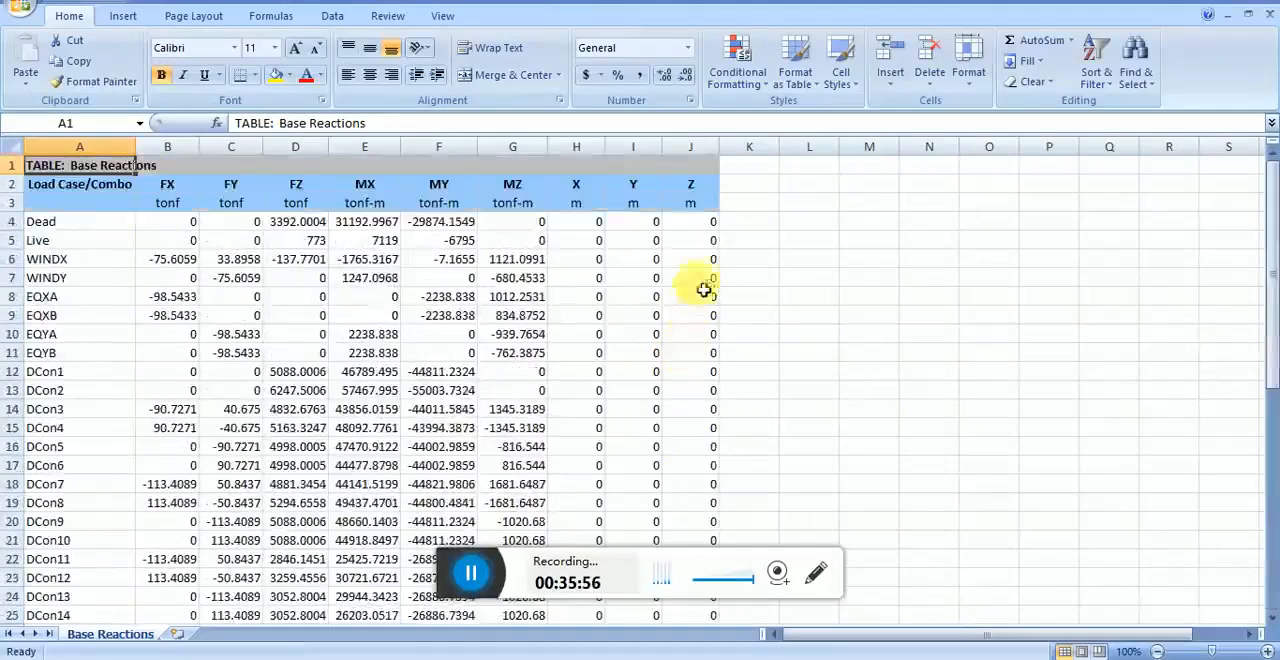
scroll(540, 302, "down", 2)
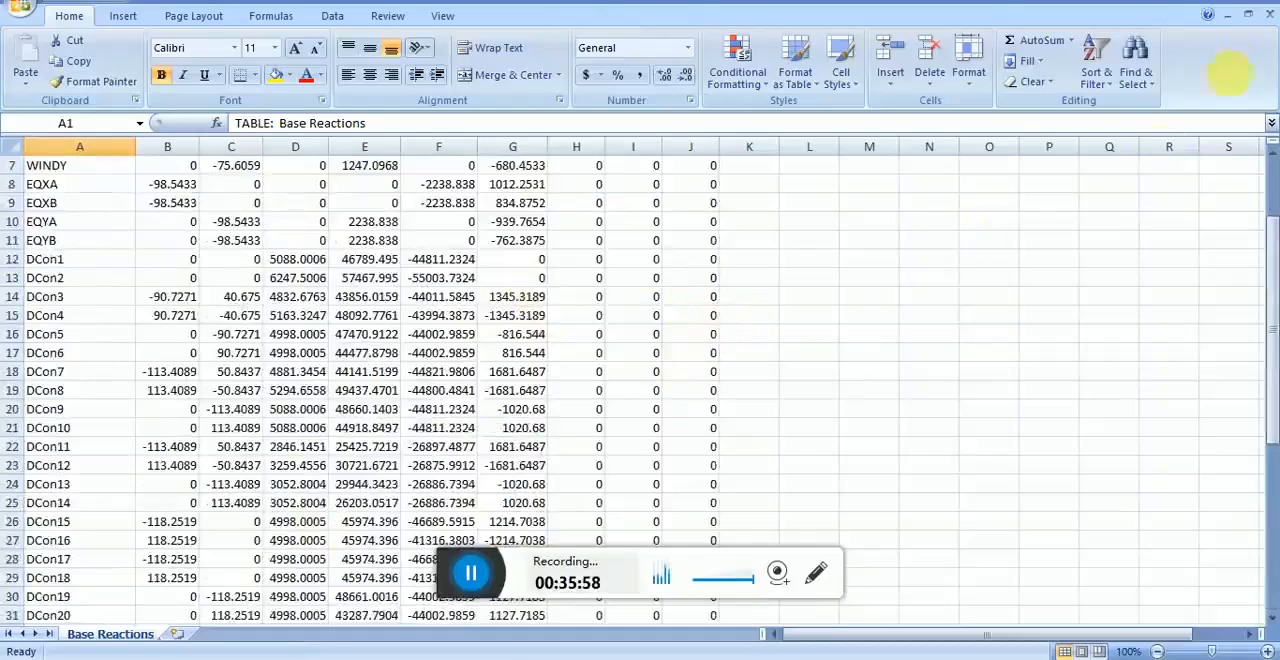
left_click(1262, 4)
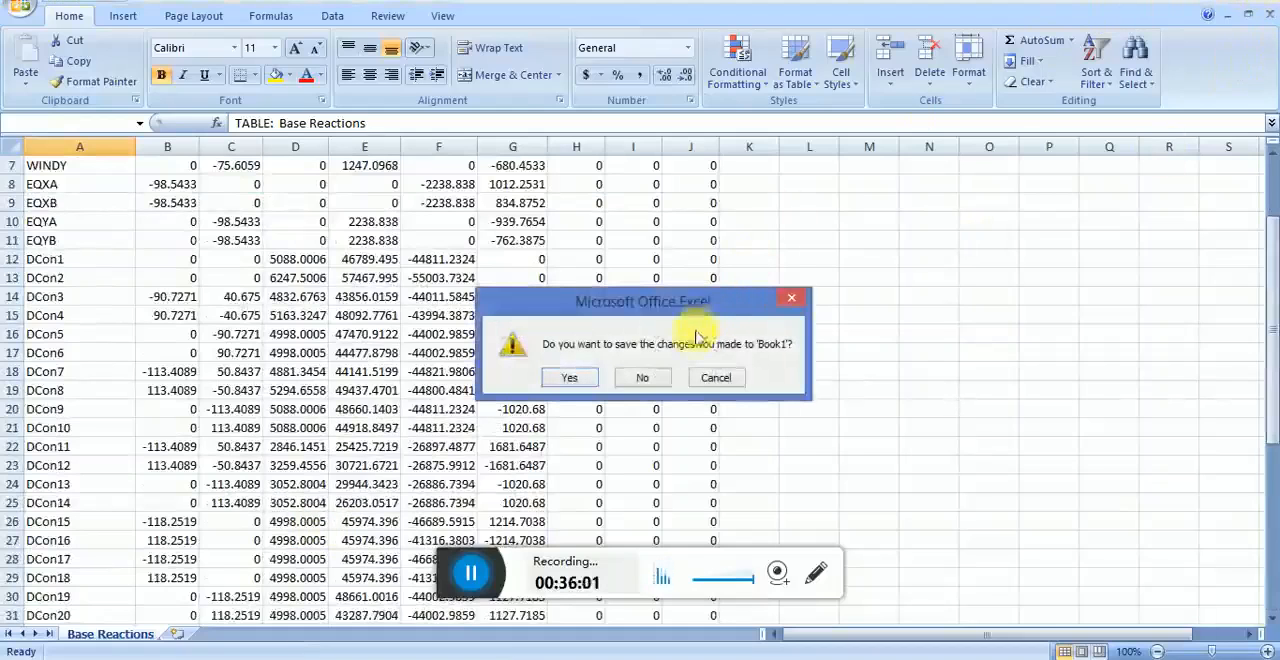
left_click(640, 377)
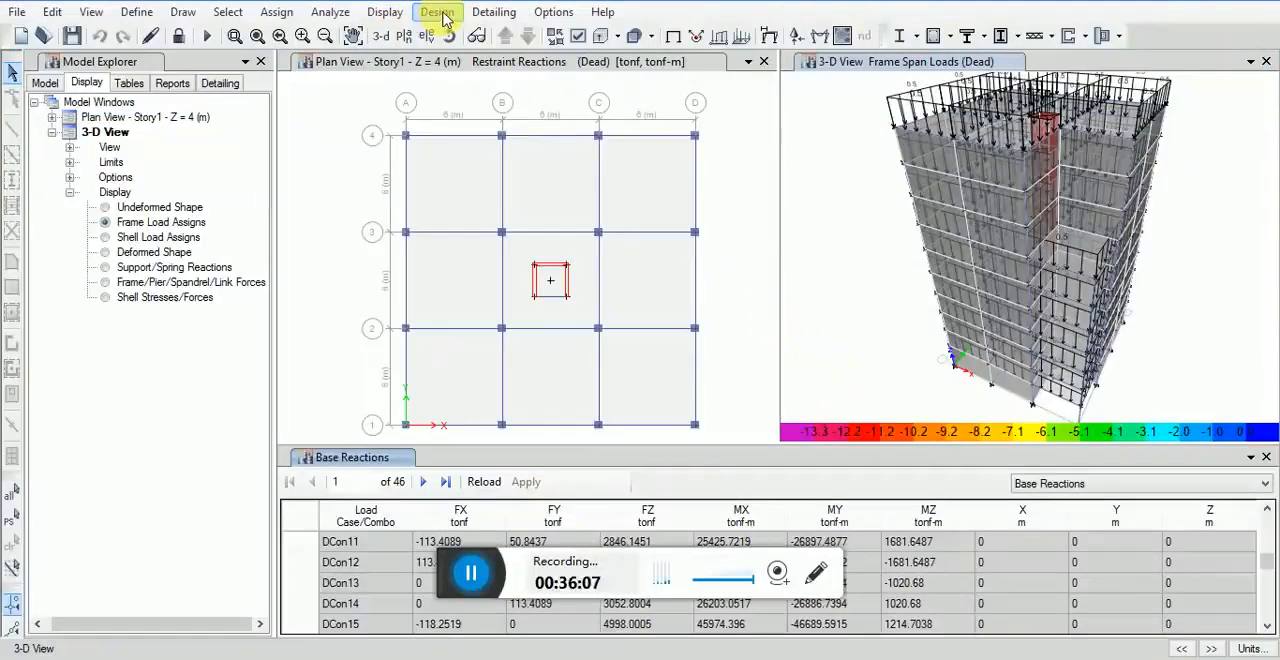
left_click(398, 16)
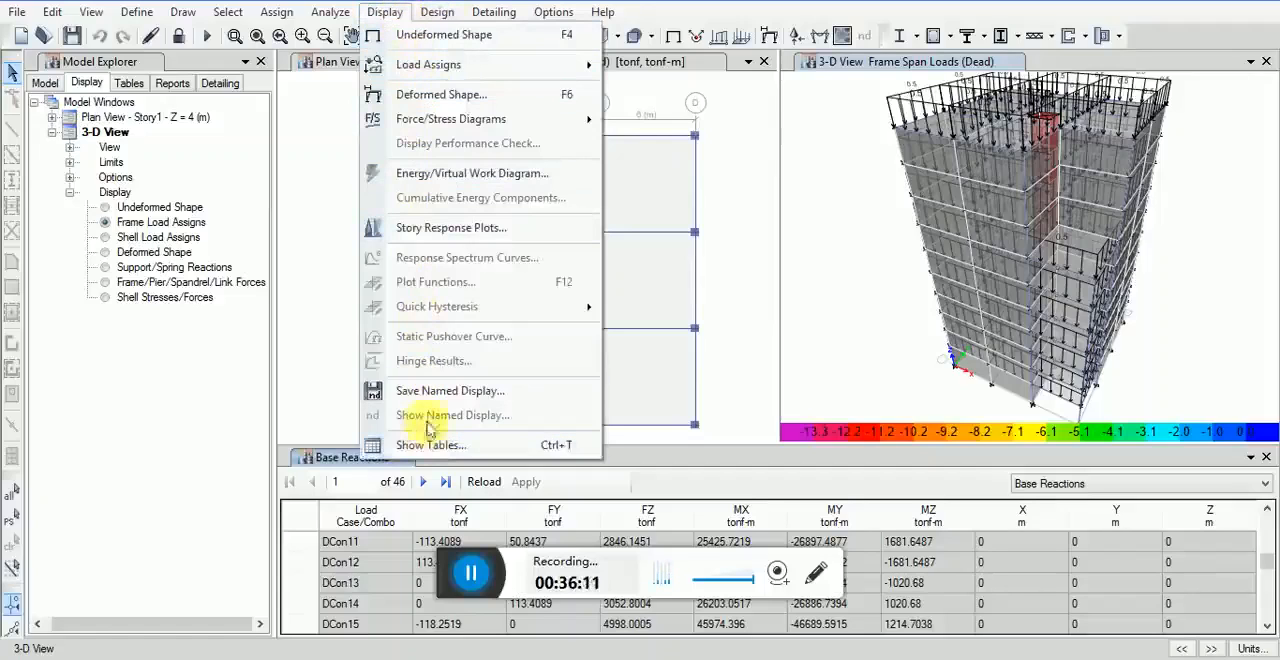
left_click(370, 12)
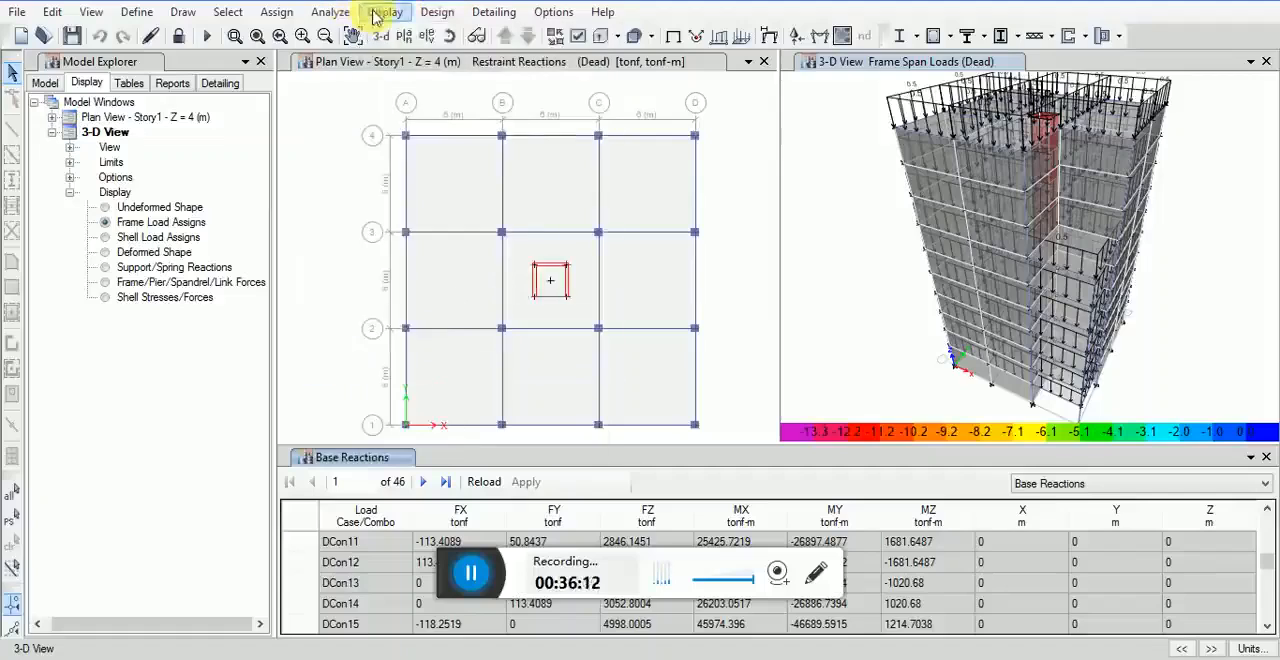
Step: Open the concrete frame design preferences and choose ACI 318-11 as the design code
left_click(441, 14)
mouse_move(591, 58)
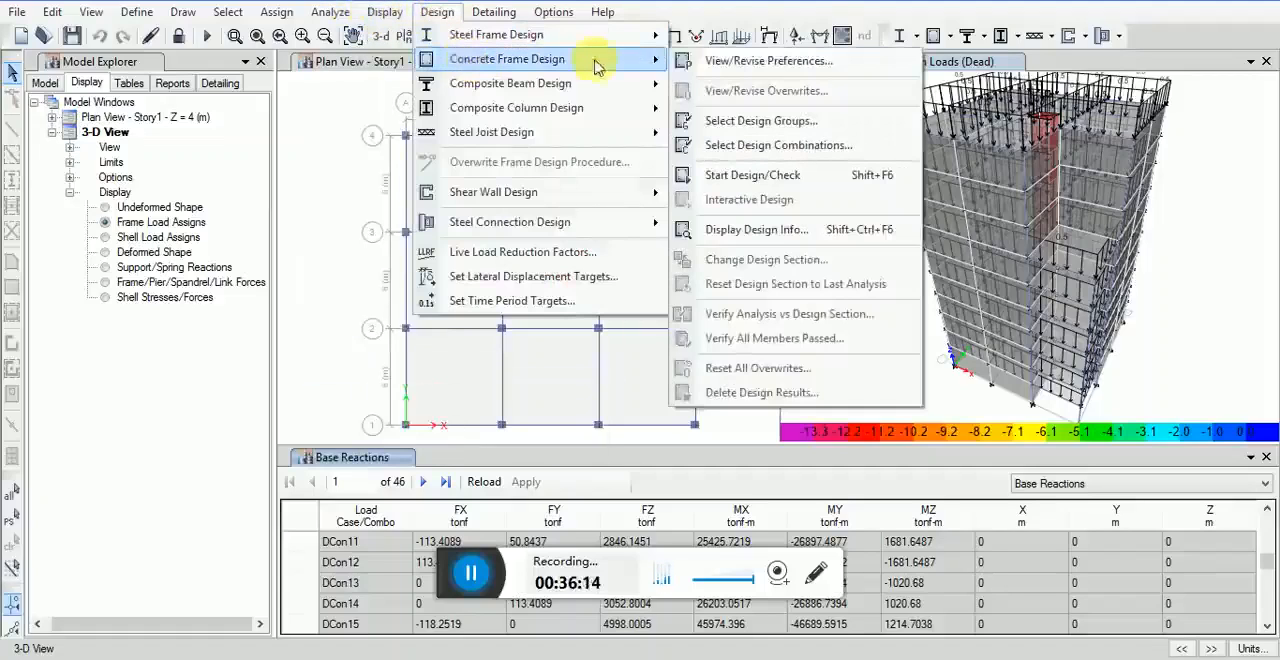
left_click(728, 70)
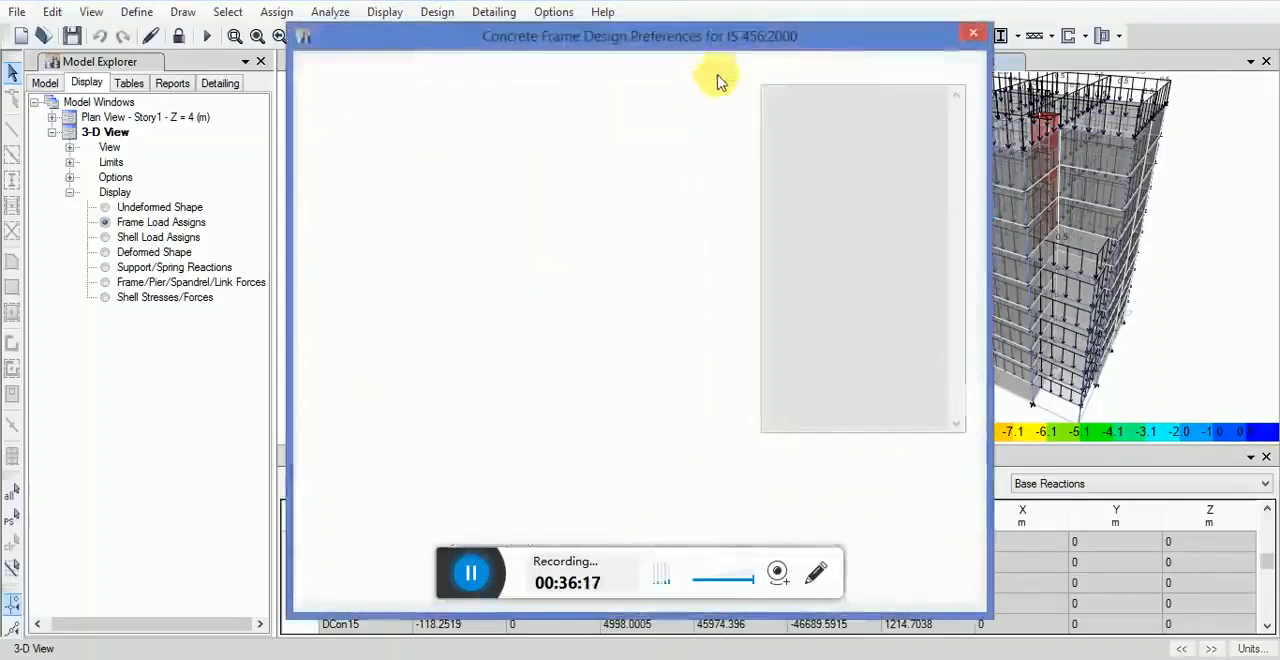
left_click(680, 130)
left_click(730, 119)
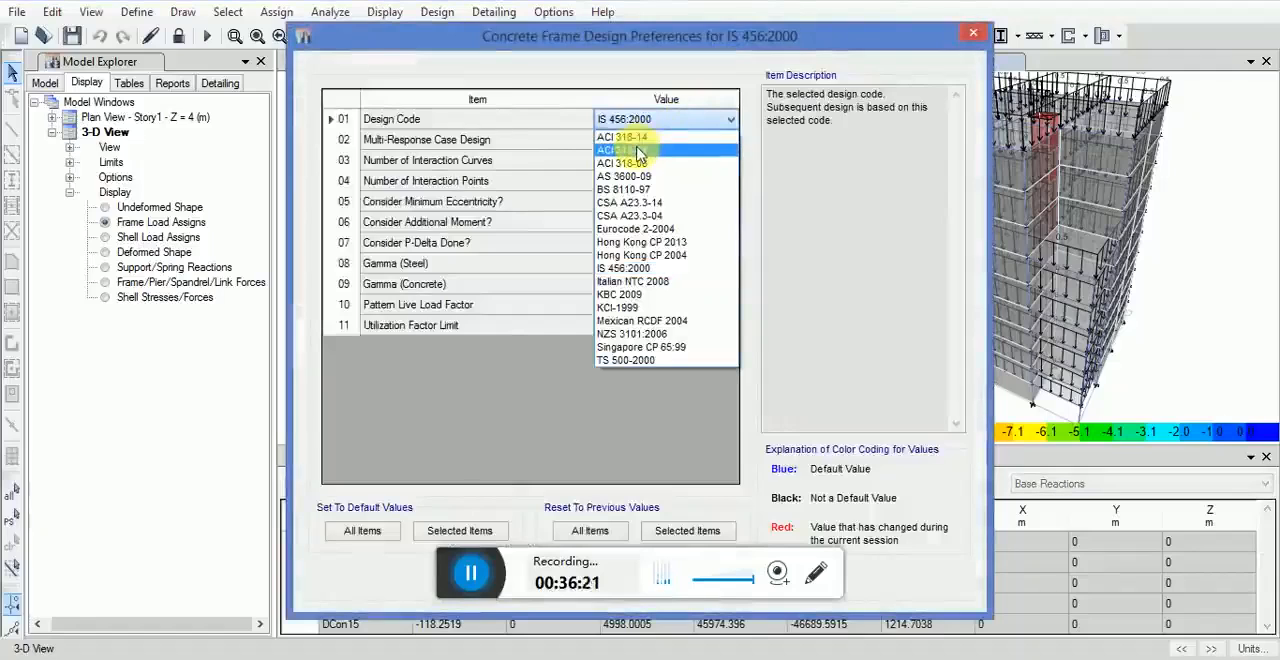
left_click(643, 150)
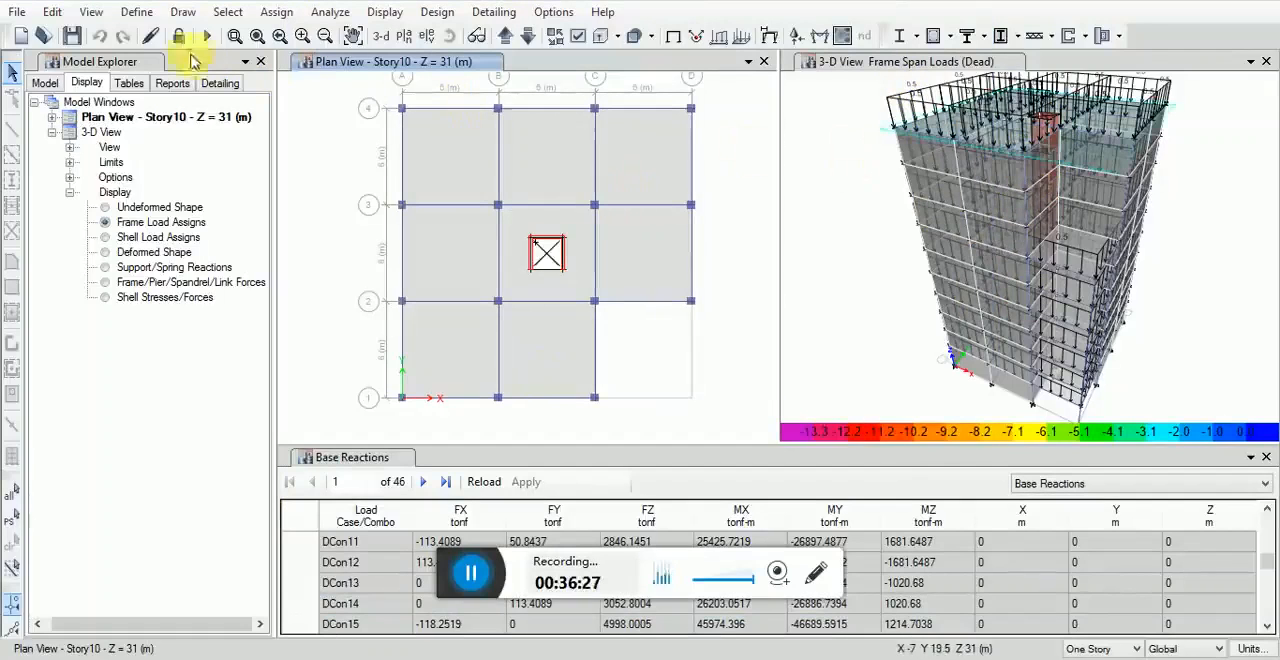
Step: Try adding an elevation view at X ordinate 8 m in grid system G1, then add one at 10 m instead
left_click(93, 14)
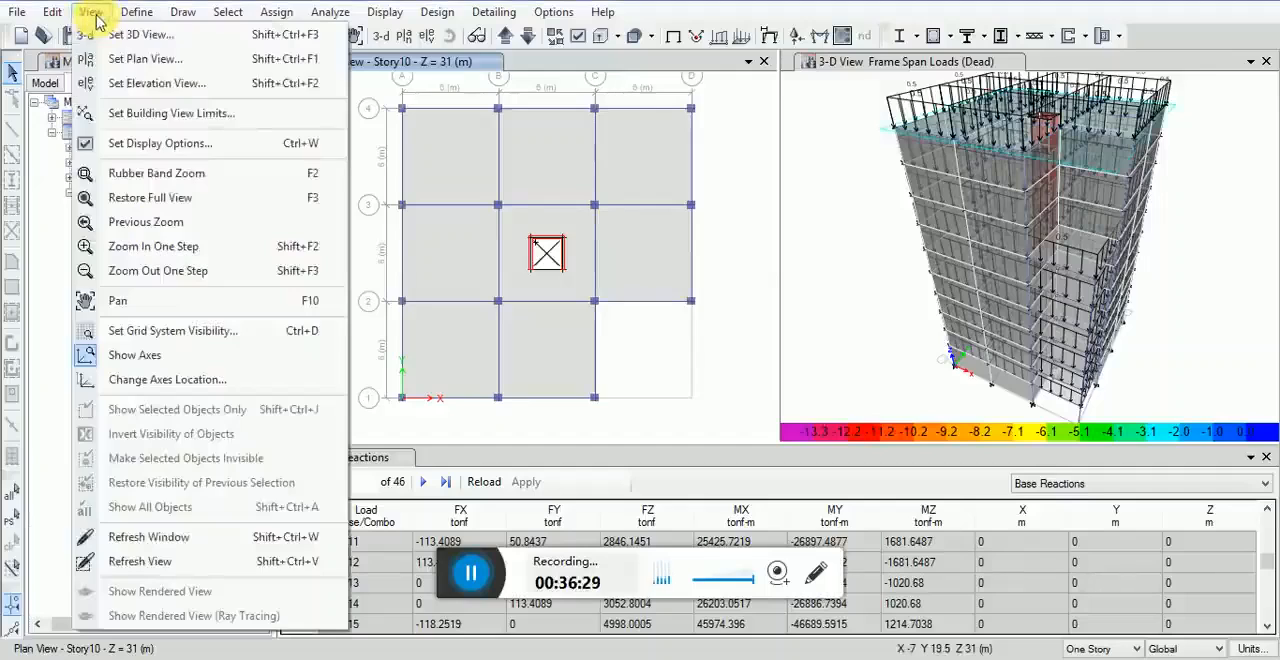
left_click(152, 85)
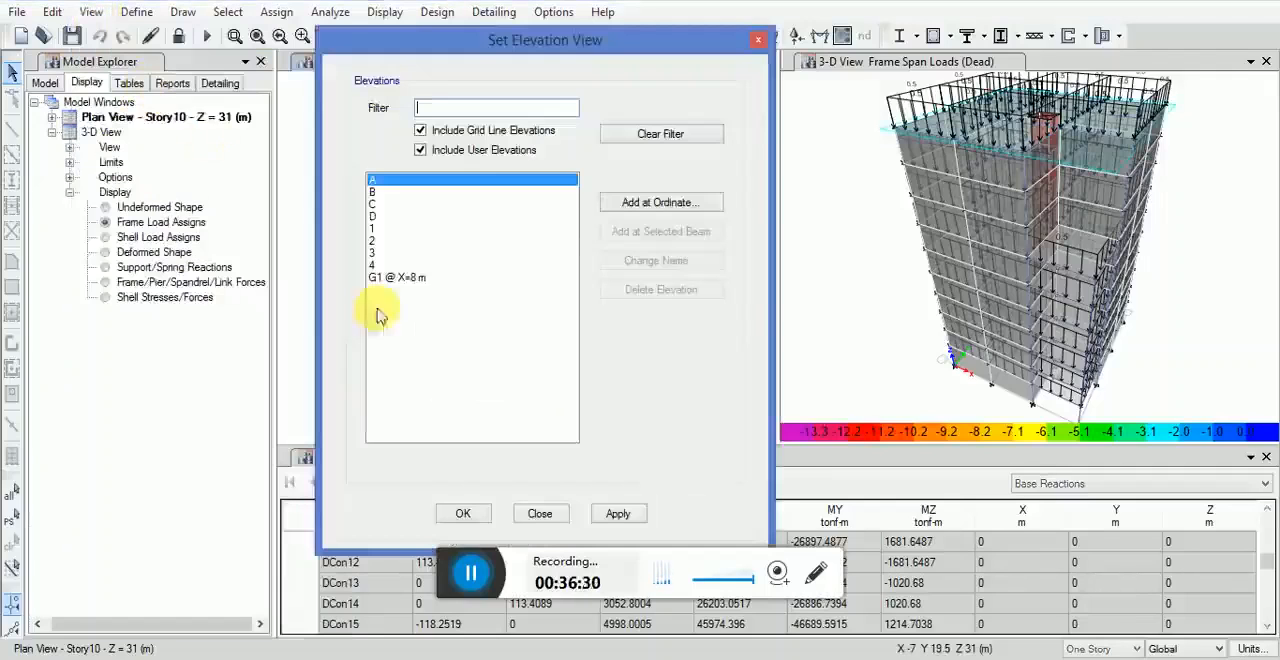
left_click(598, 202)
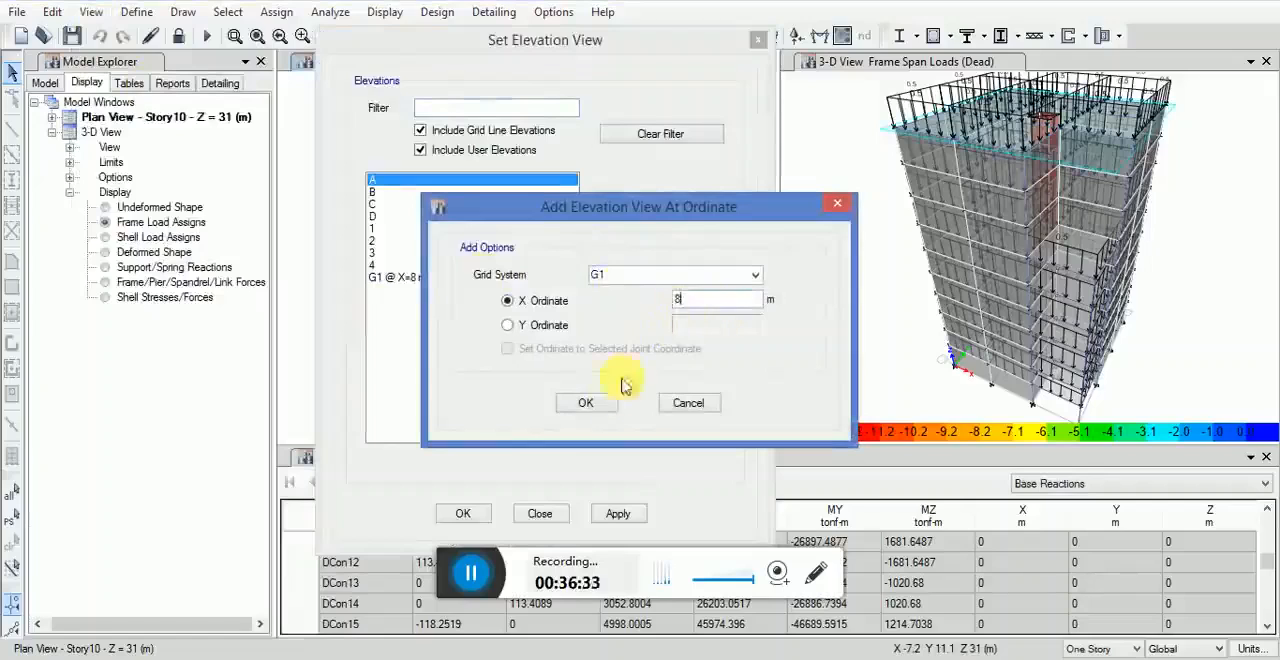
type("8")
left_click(586, 403)
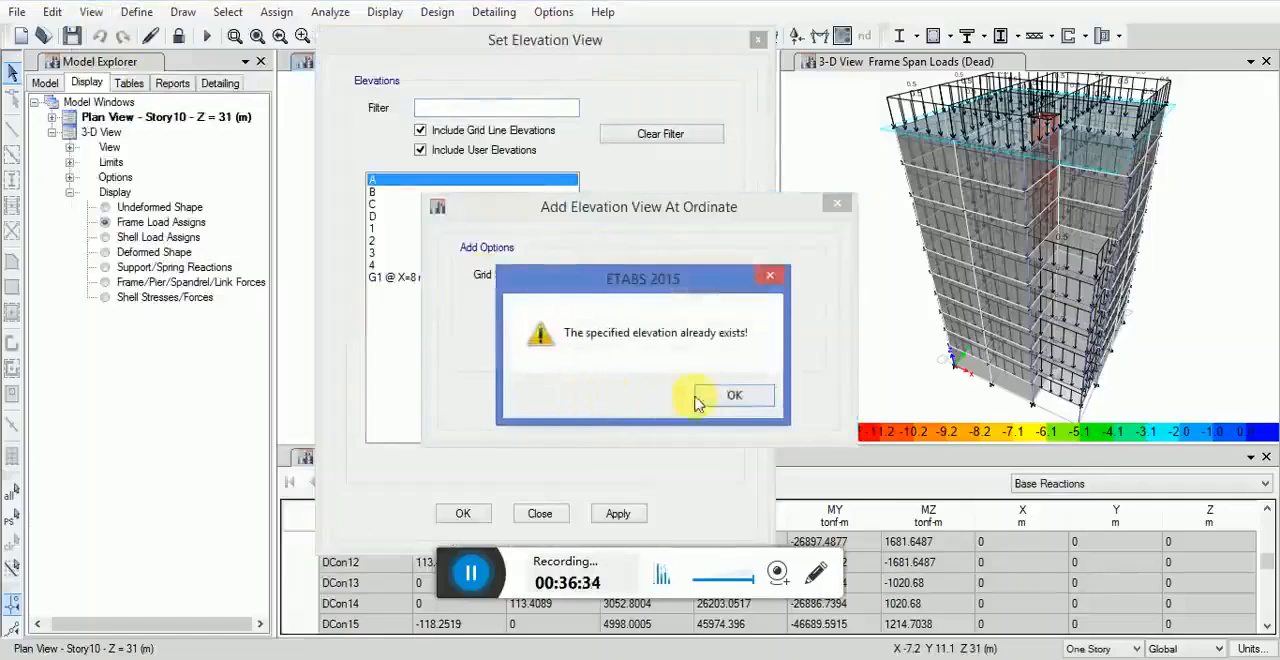
left_click(767, 280)
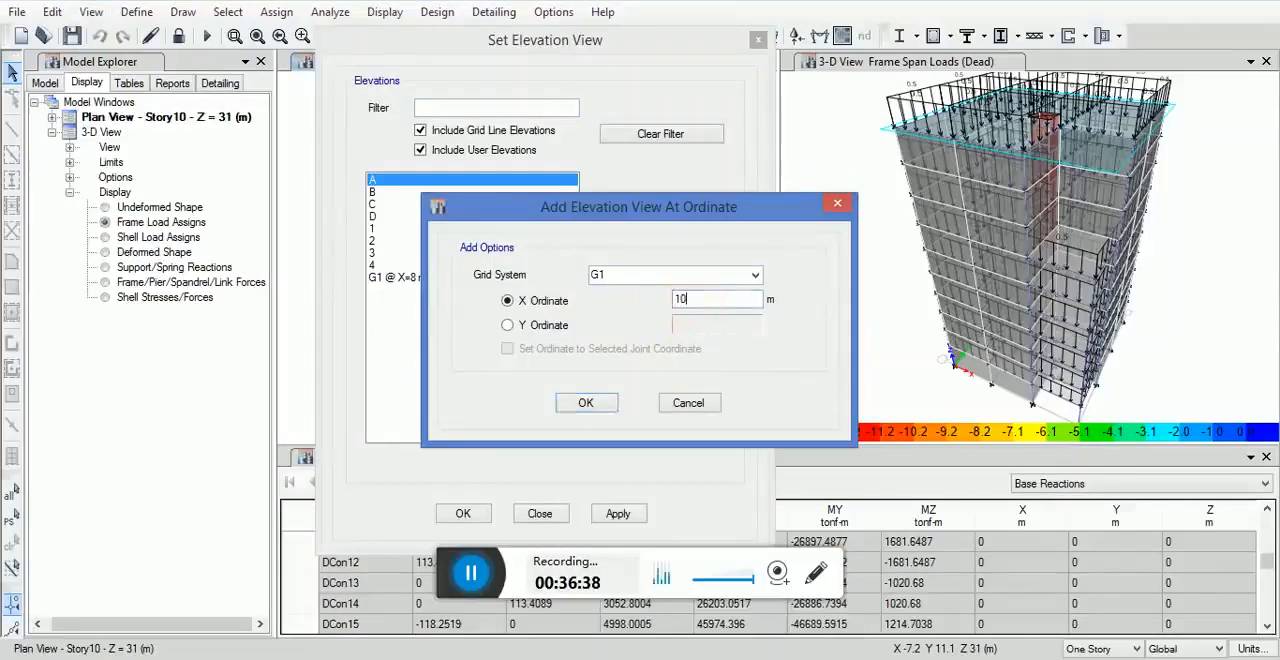
left_click(590, 410)
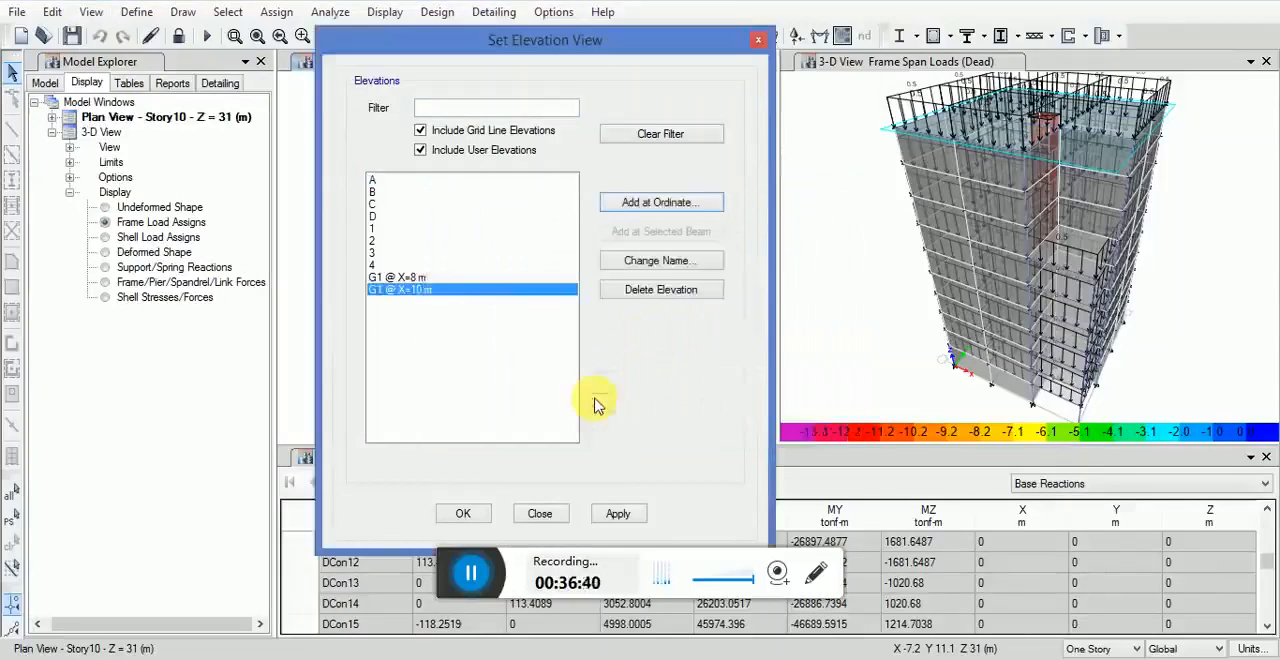
Step: Display the G1 @ X=8 m elevation and inspect the core wall over the building's height
left_click(405, 277)
left_click(612, 513)
left_click(463, 515)
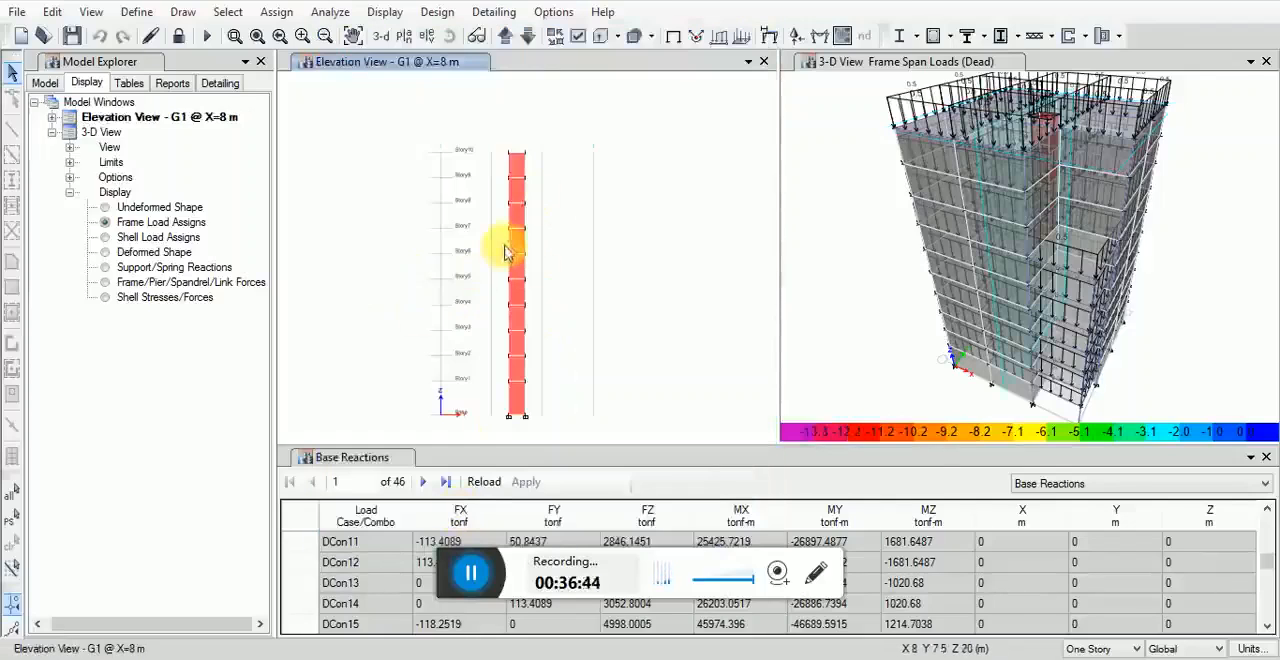
scroll(521, 249, "up", 2)
scroll(521, 249, "down", 3)
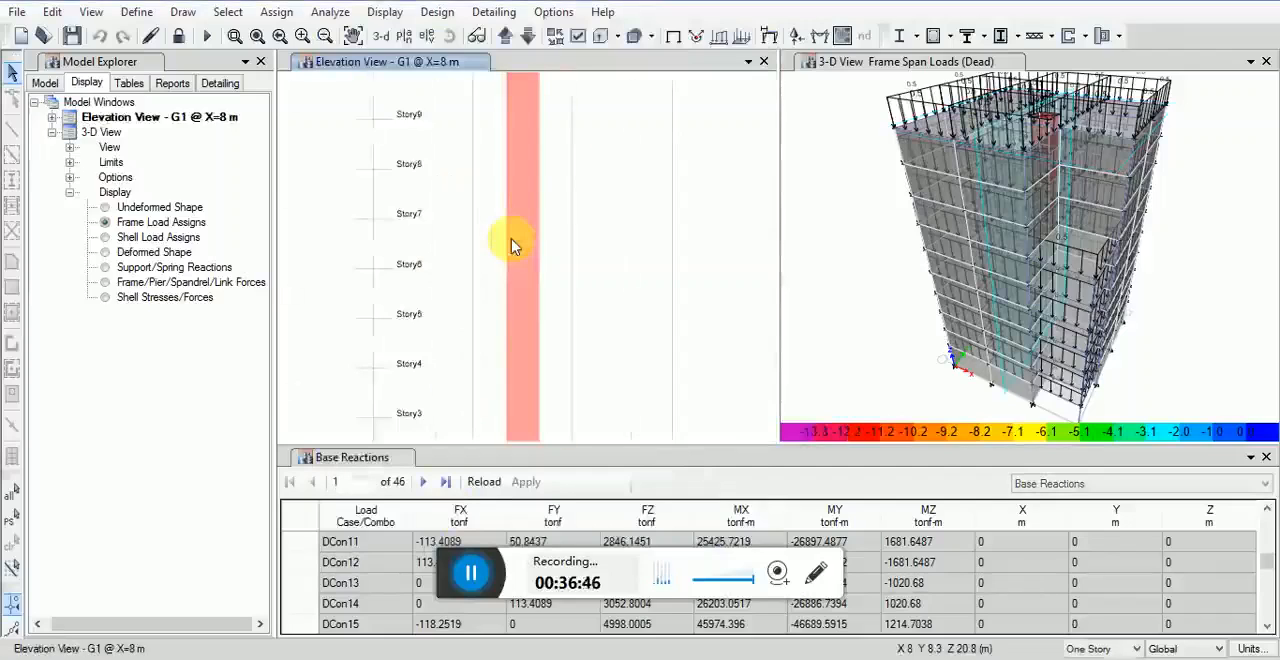
Step: Display the S11 shell stresses for the Dead case on the core wall elevation and inspect the contours across the stories
left_click(384, 11)
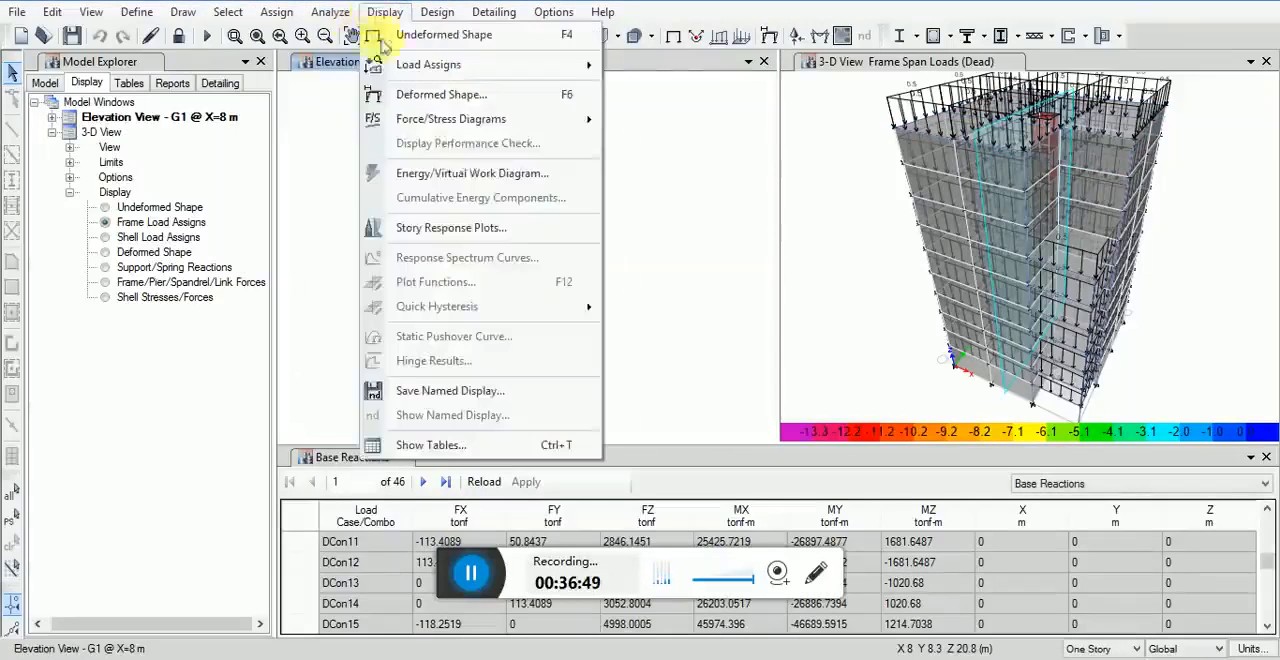
mouse_move(586, 134)
left_click(622, 205)
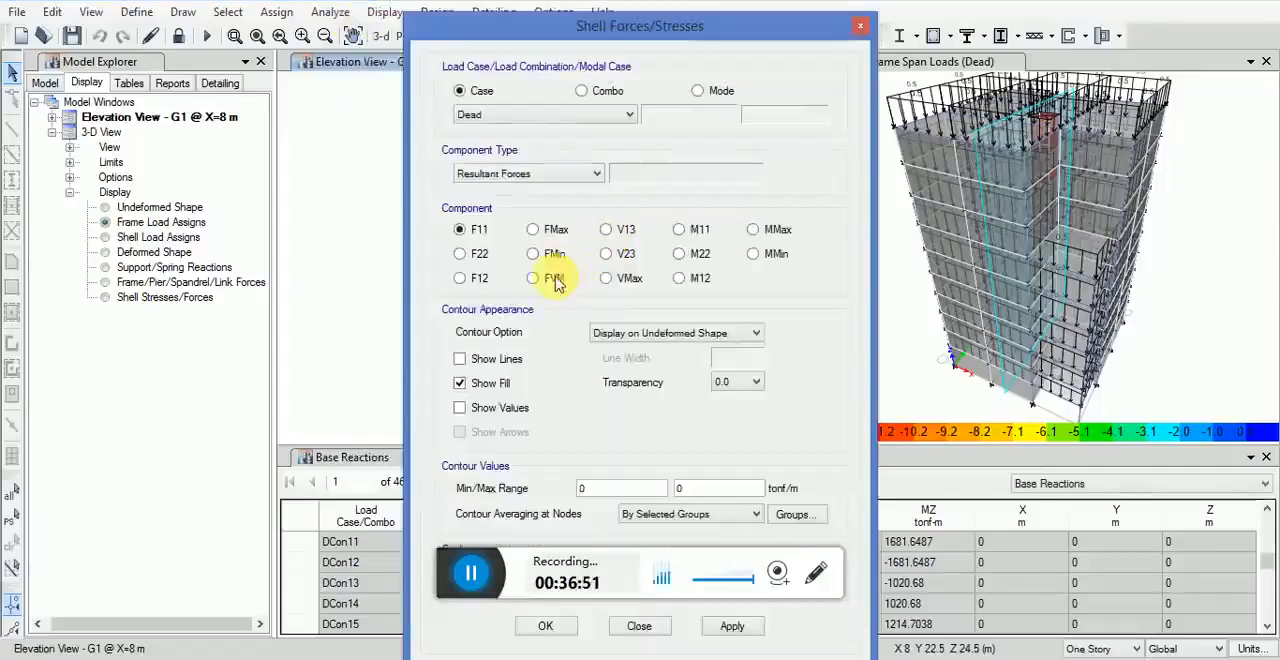
left_click(527, 175)
left_click(512, 203)
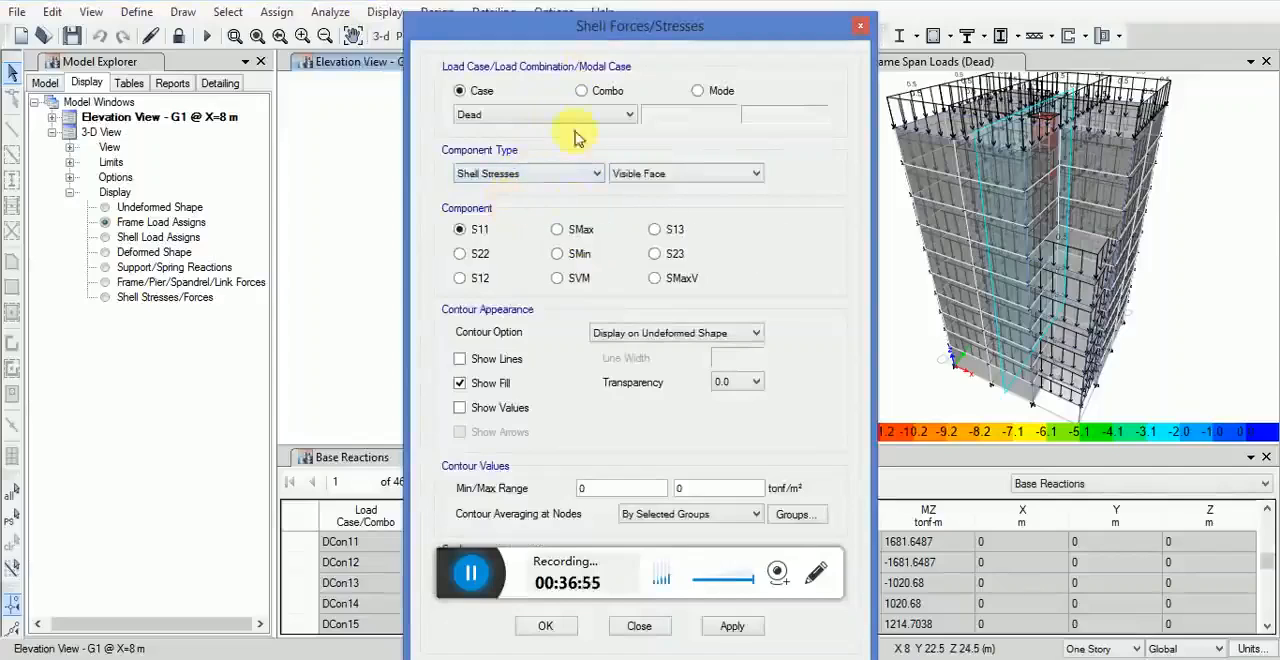
left_click_drag(620, 24, 601, 0)
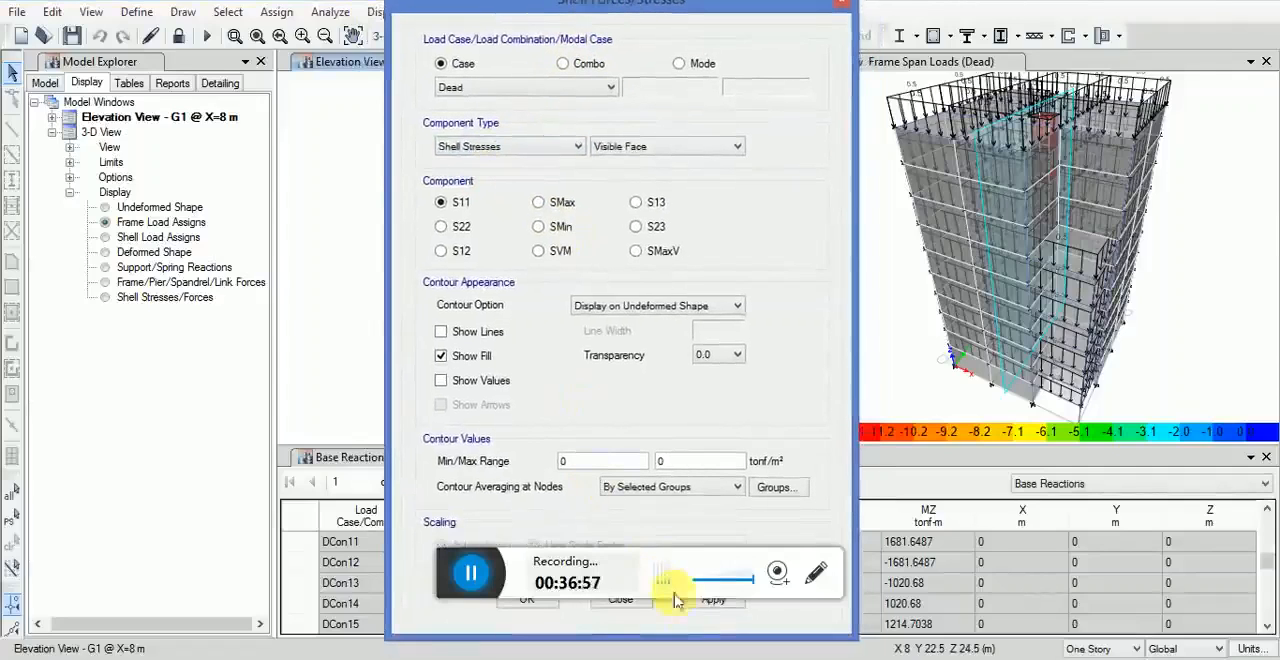
left_click(706, 604)
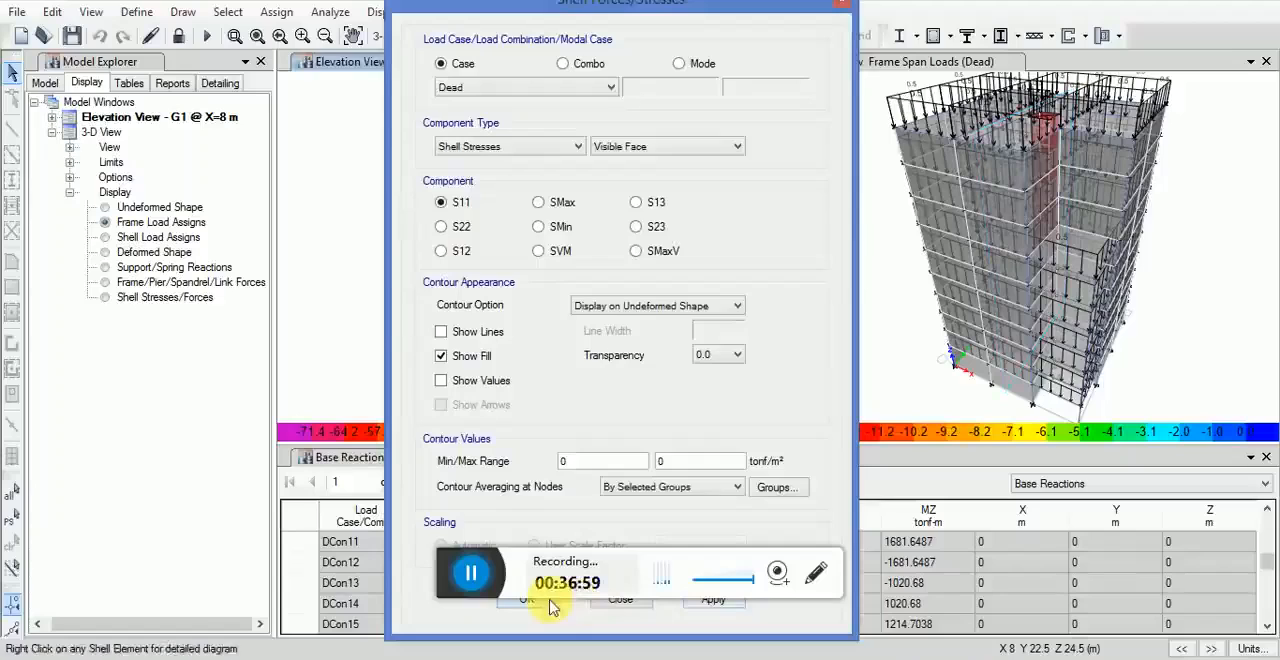
left_click(550, 602)
scroll(518, 358, "up", 4)
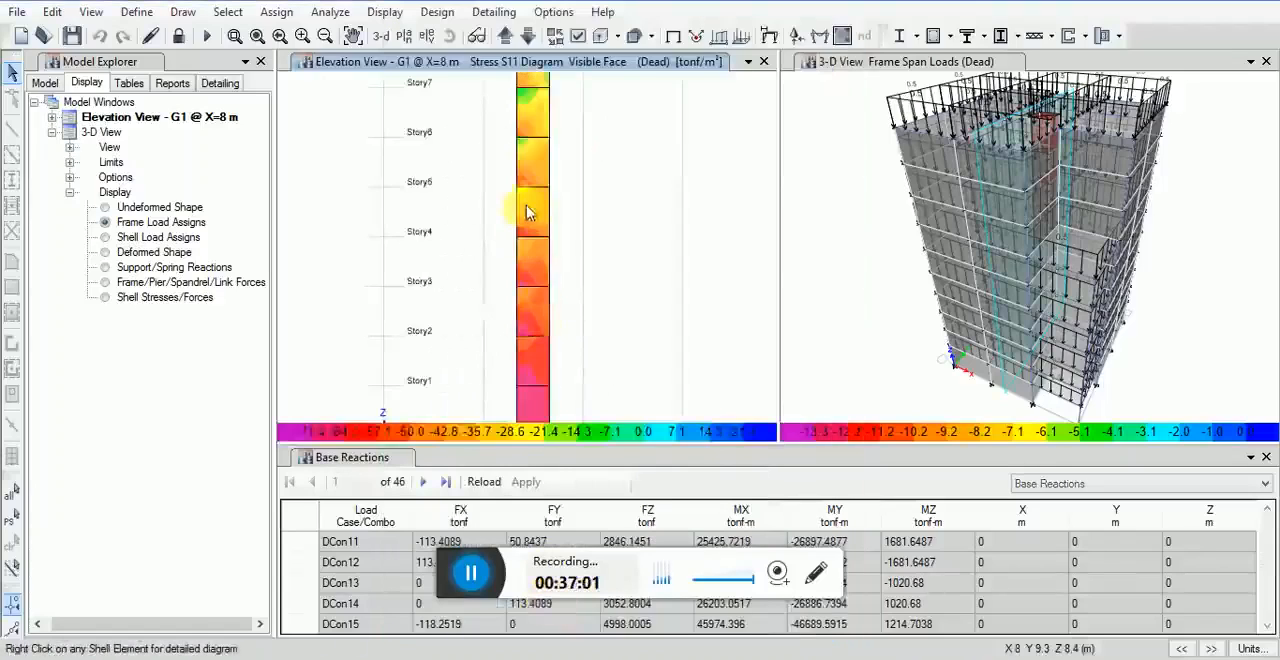
scroll(524, 206, "down", 8)
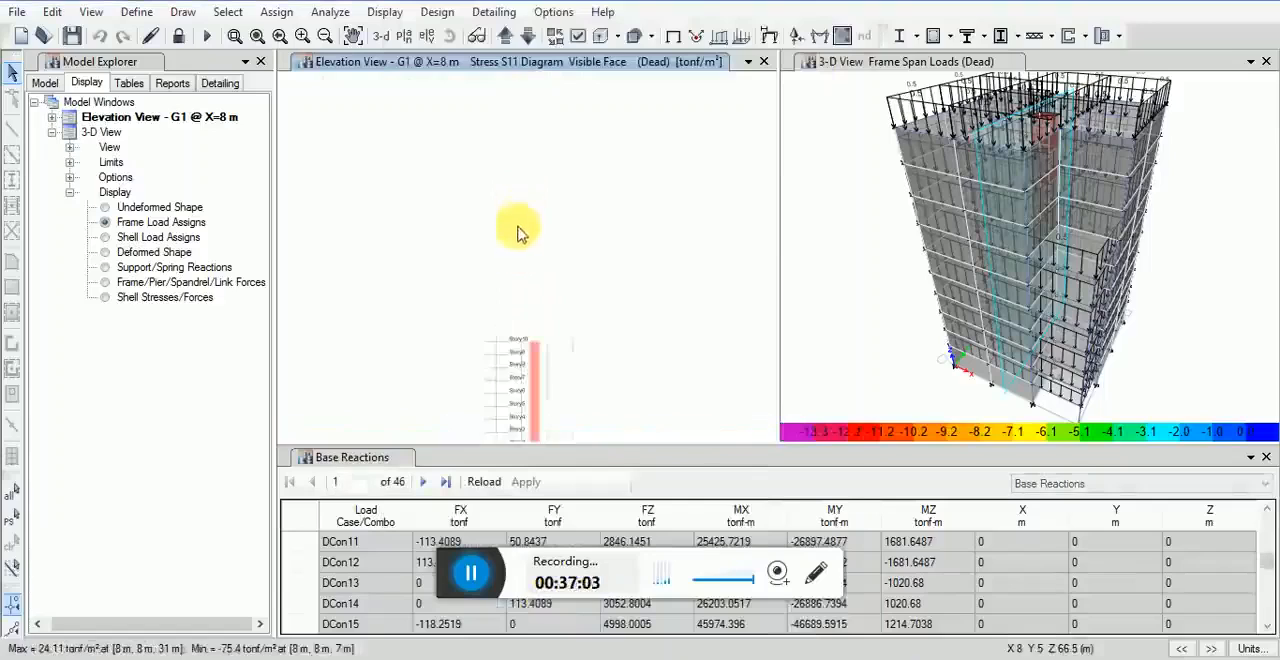
scroll(530, 355, "up", 5)
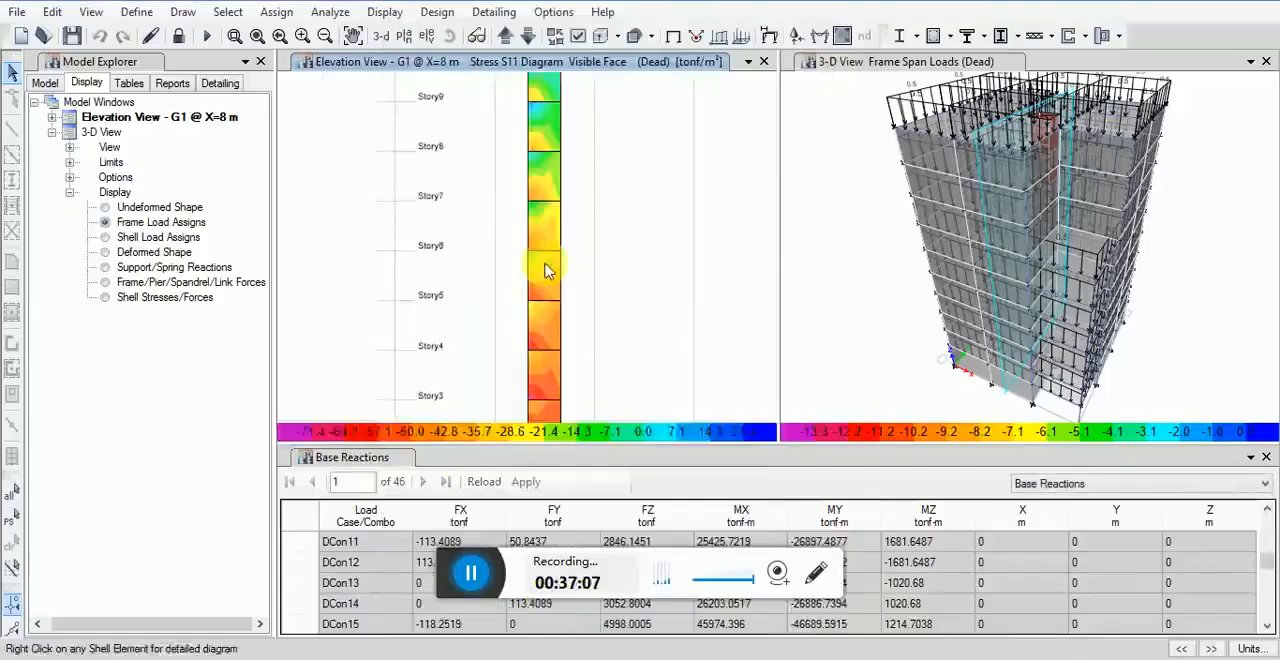
scroll(535, 194, "down", 3)
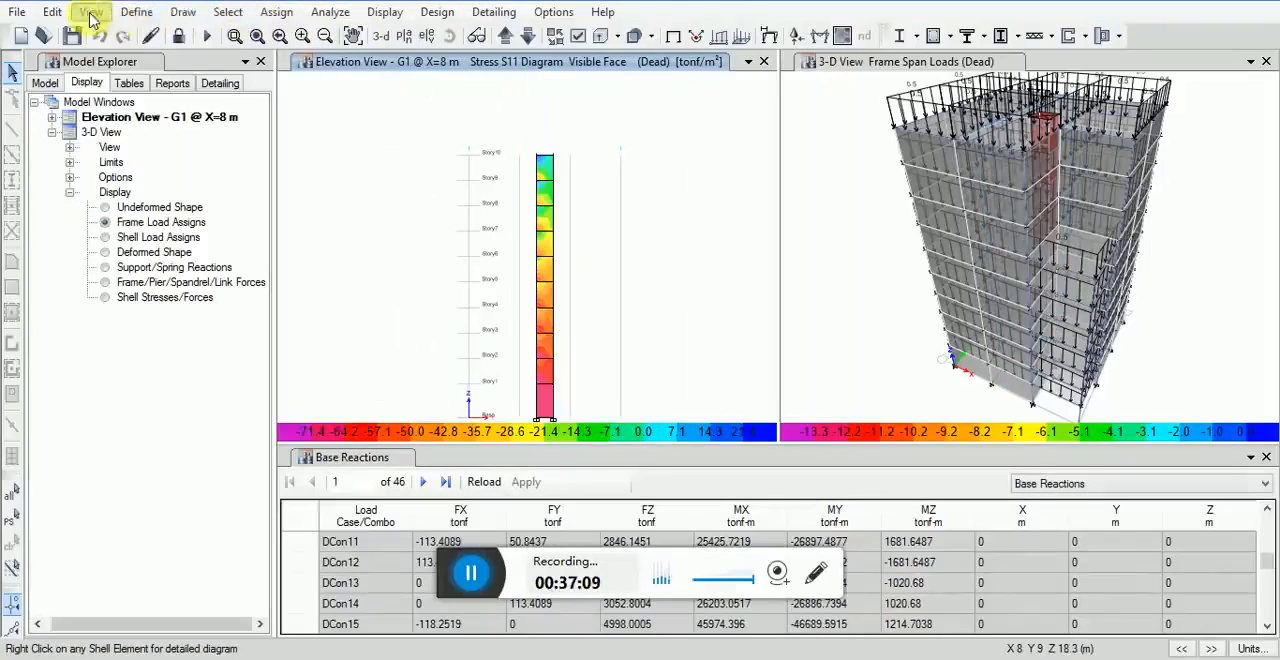
Step: Switch the stress diagram window to the Story10 plan view to inspect the slab stresses
left_click(90, 14)
left_click(140, 59)
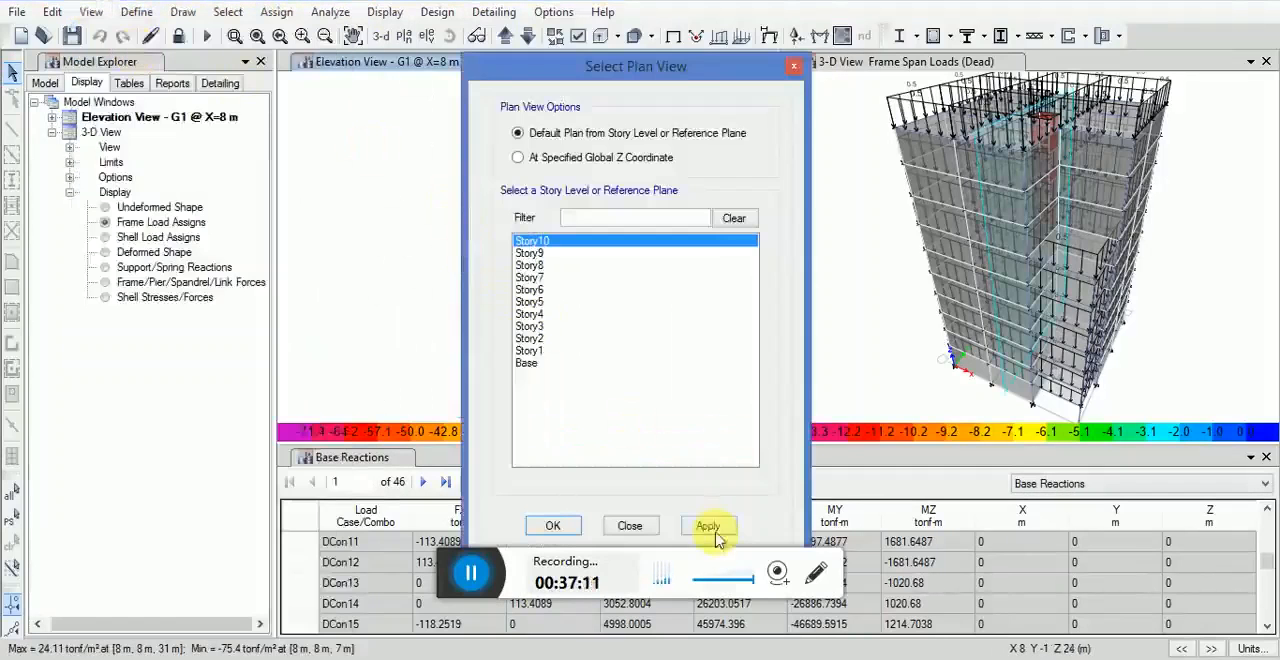
left_click(560, 527)
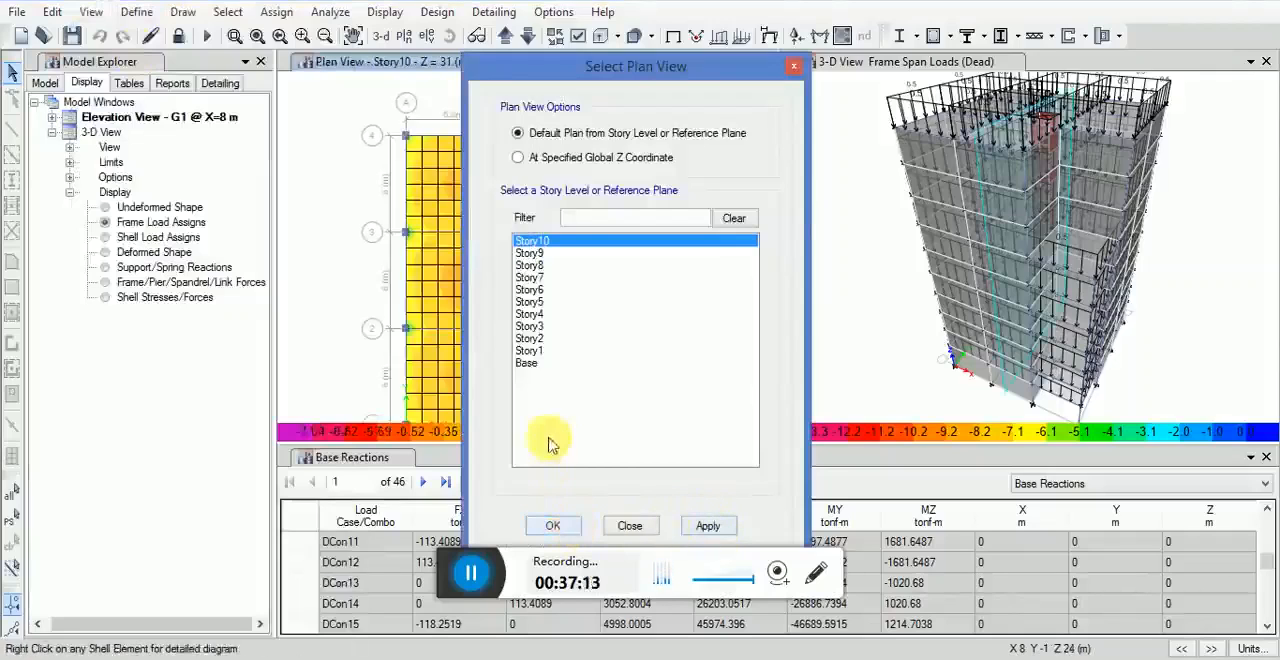
middle_click_drag(535, 275, 537, 237)
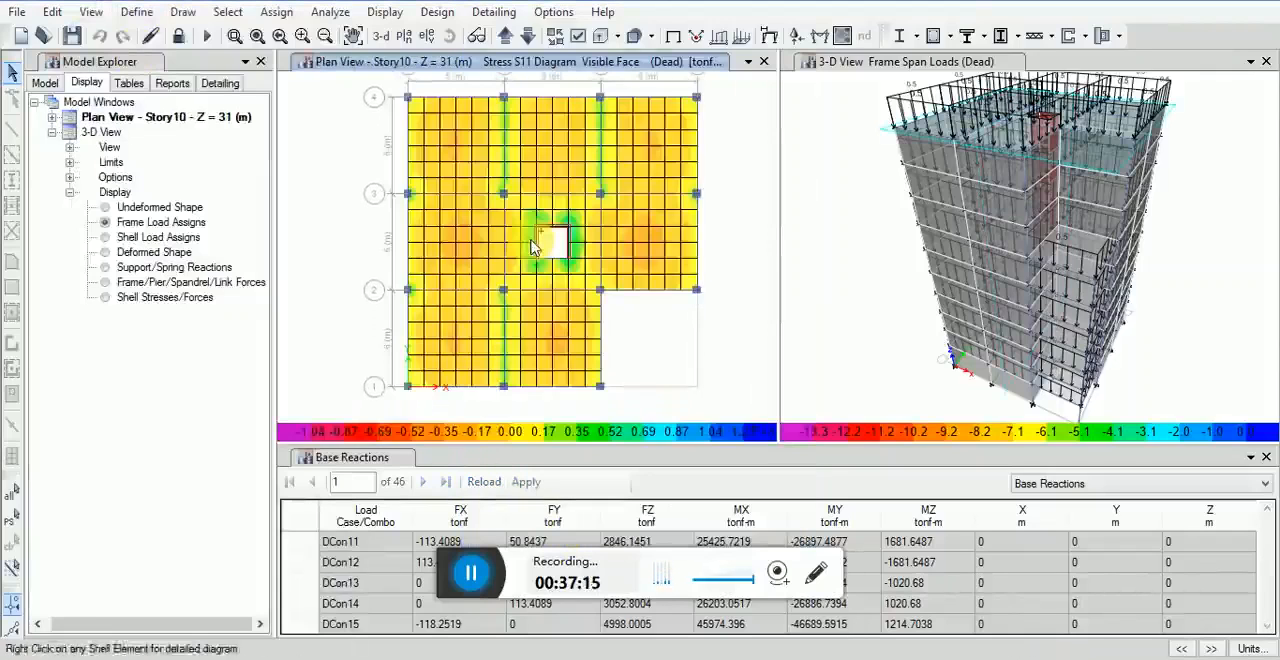
Step: Return the Story10 plan view from the S11 stress diagram to the undeformed shape
left_click(384, 12)
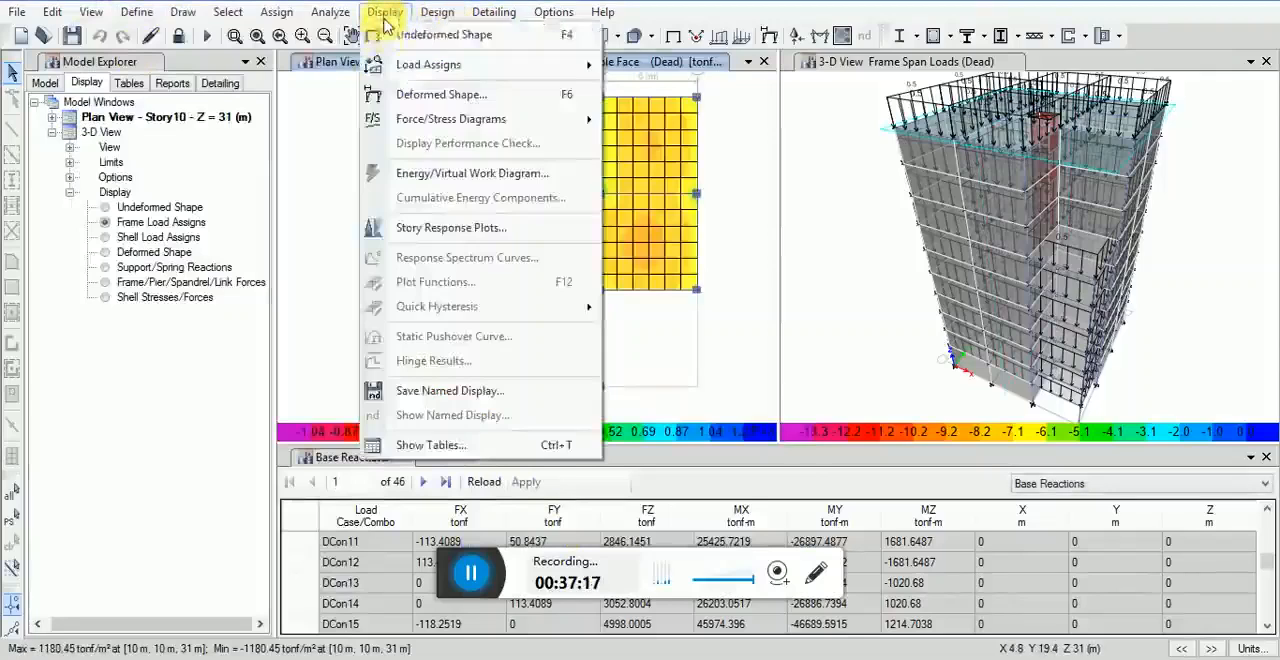
left_click(389, 38)
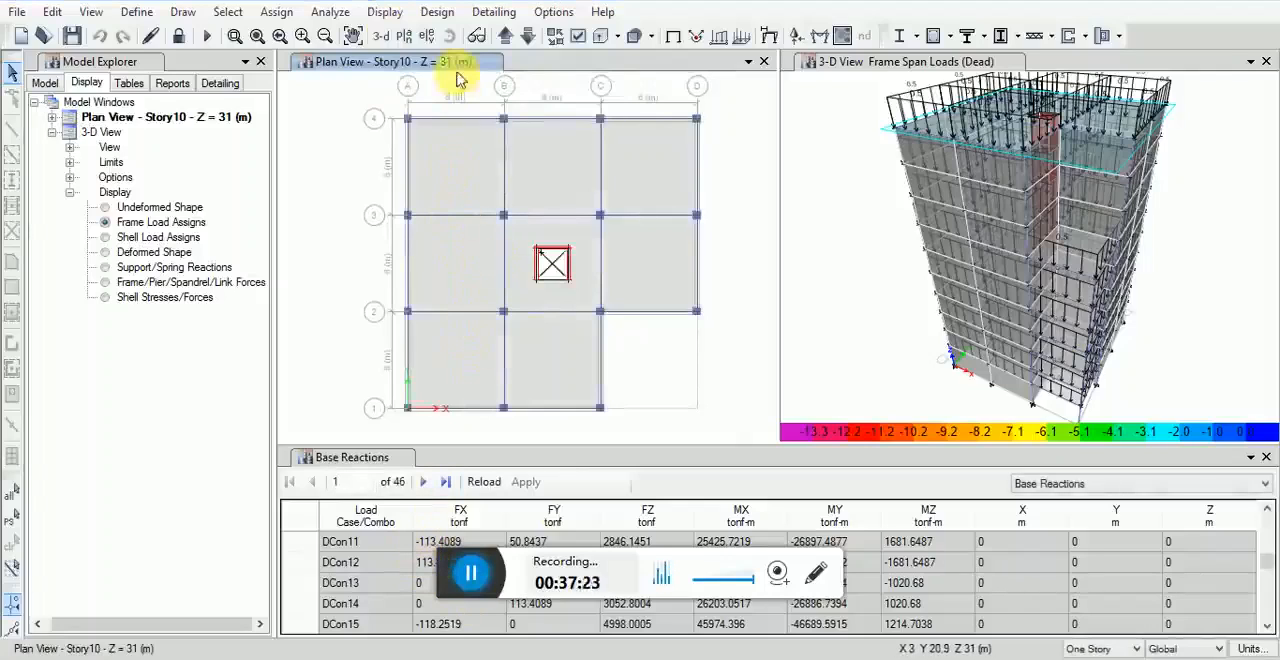
Step: Set the design code in the concrete frame design preferences to ACI 318-11 and accept the preferences
left_click(447, 22)
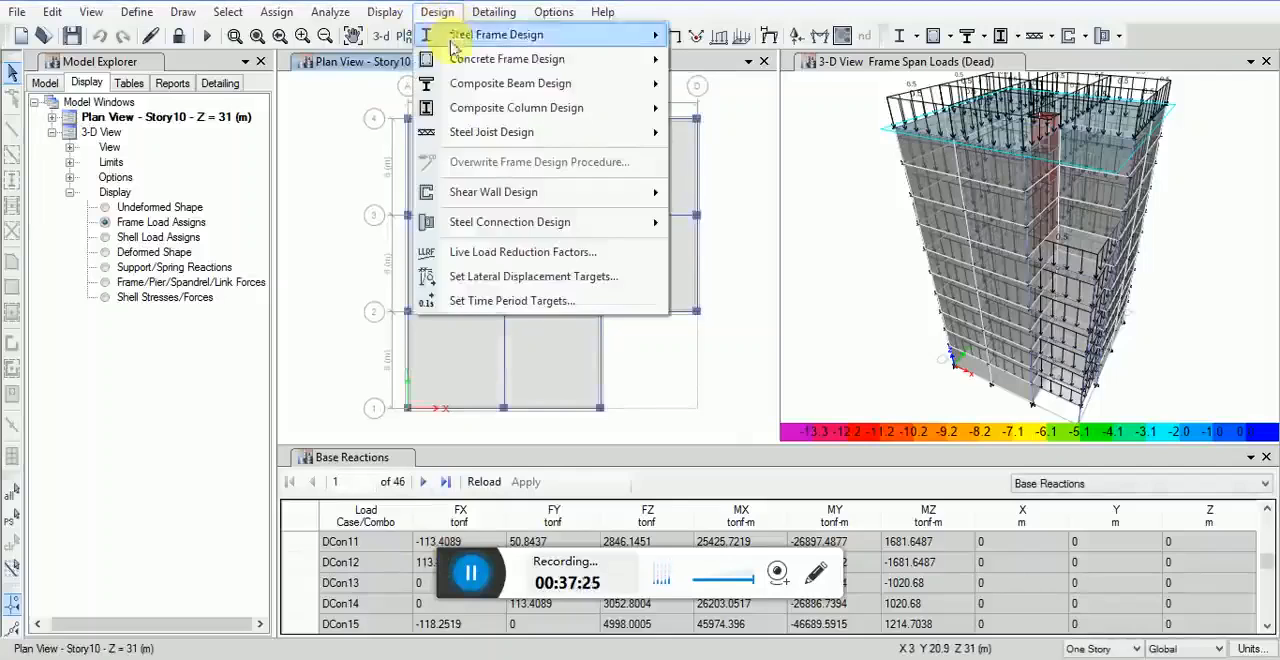
mouse_move(660, 55)
left_click(714, 66)
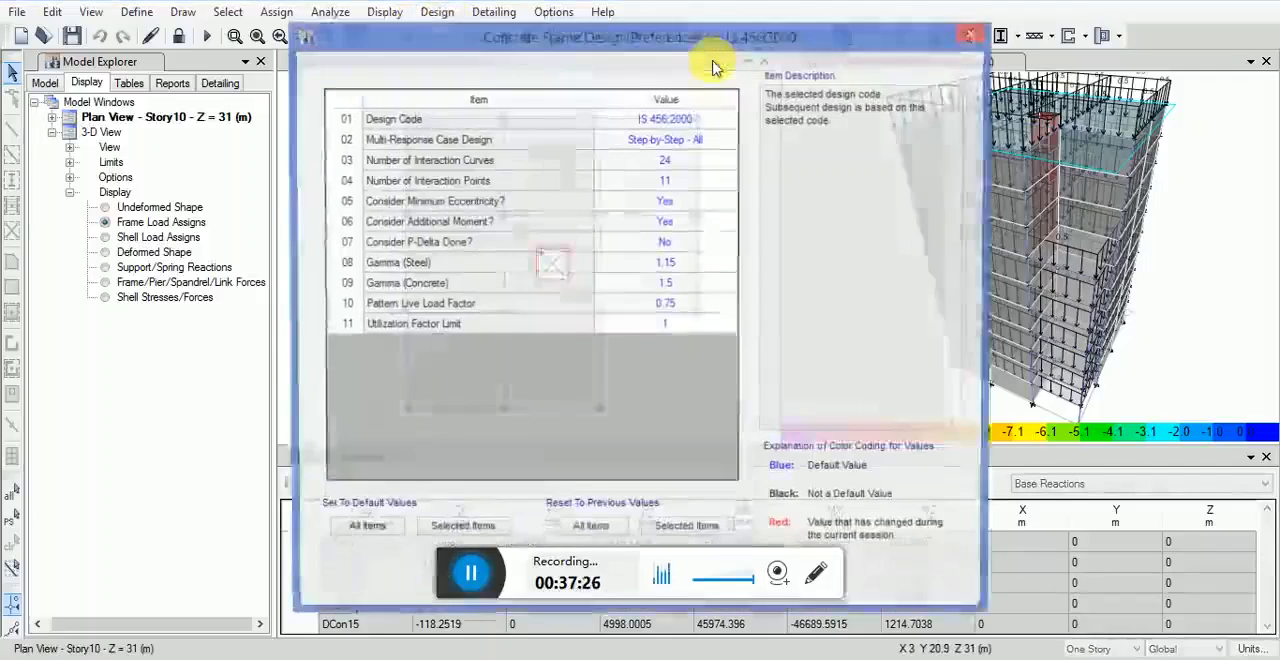
left_click(684, 120)
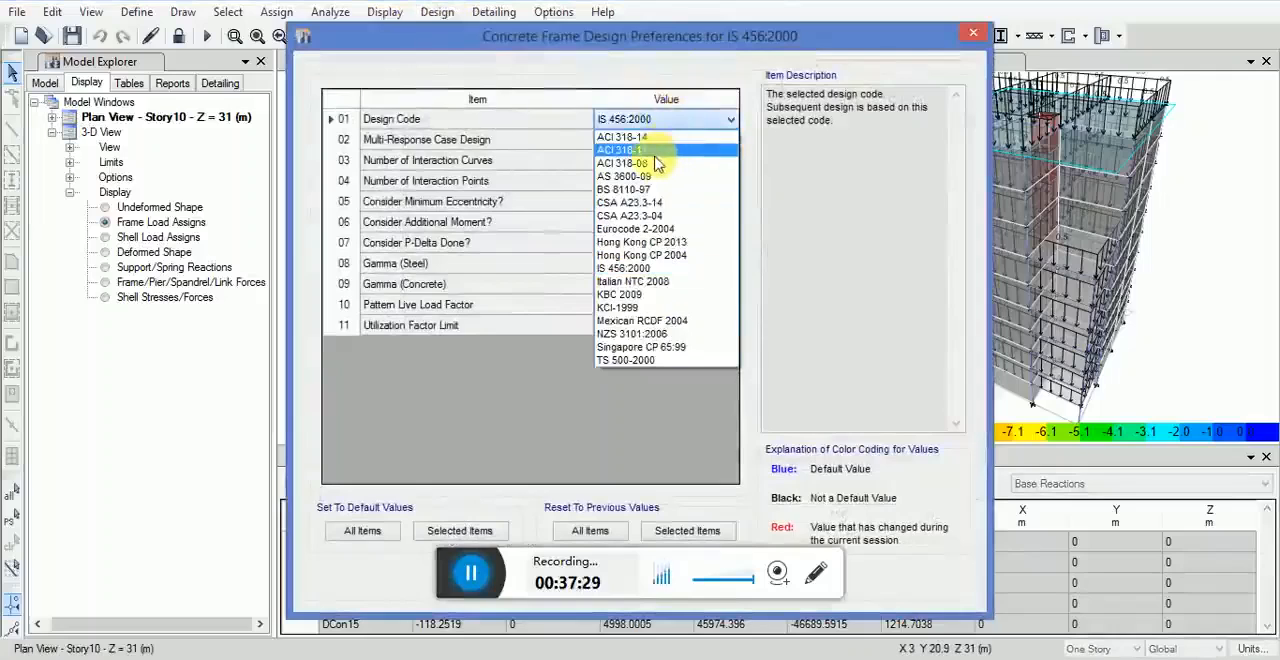
left_click(667, 150)
left_click(686, 121)
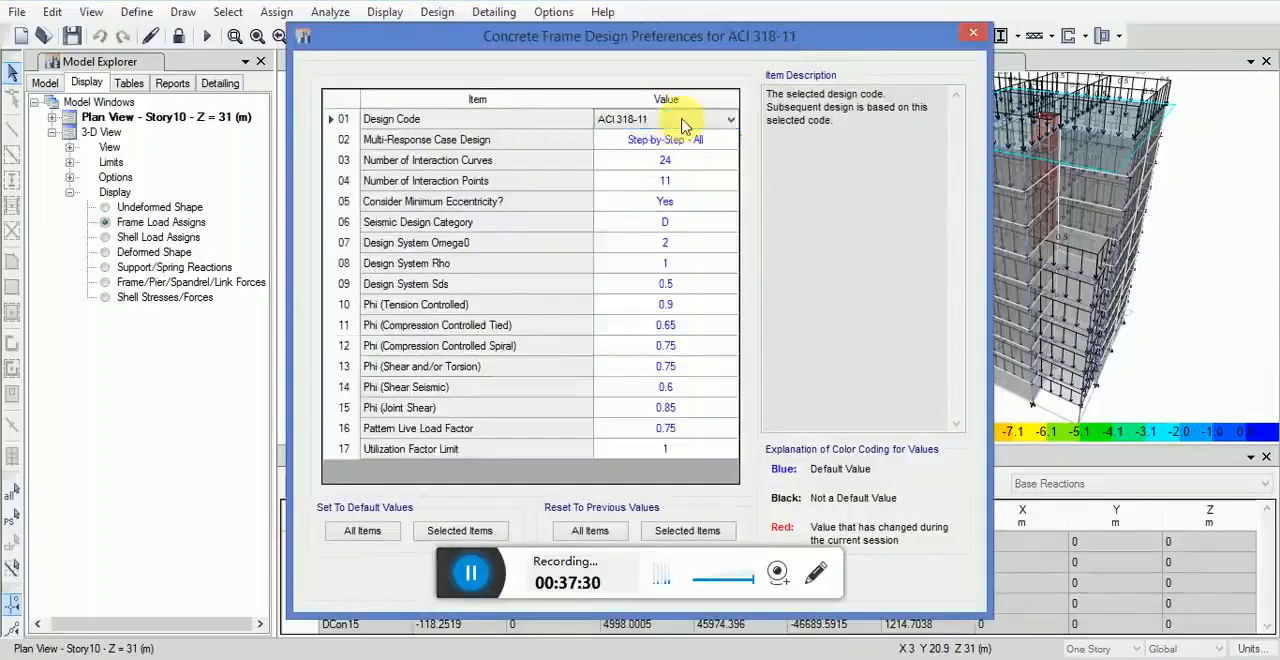
left_click(684, 122)
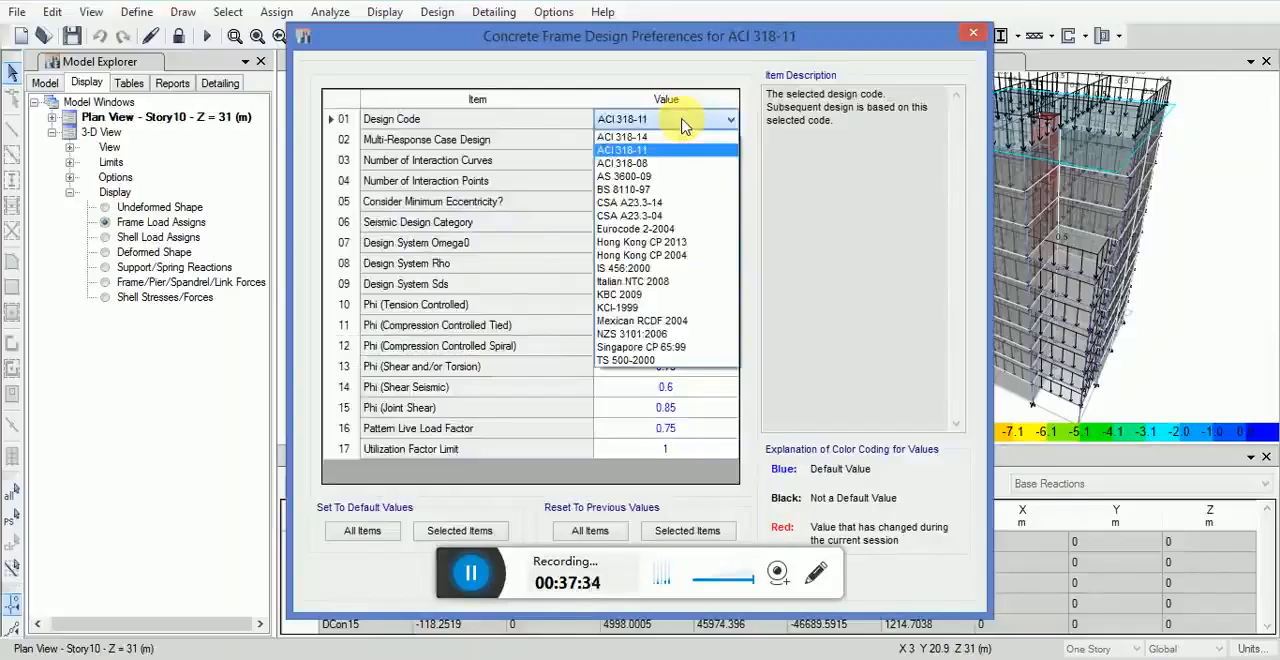
left_click(684, 122)
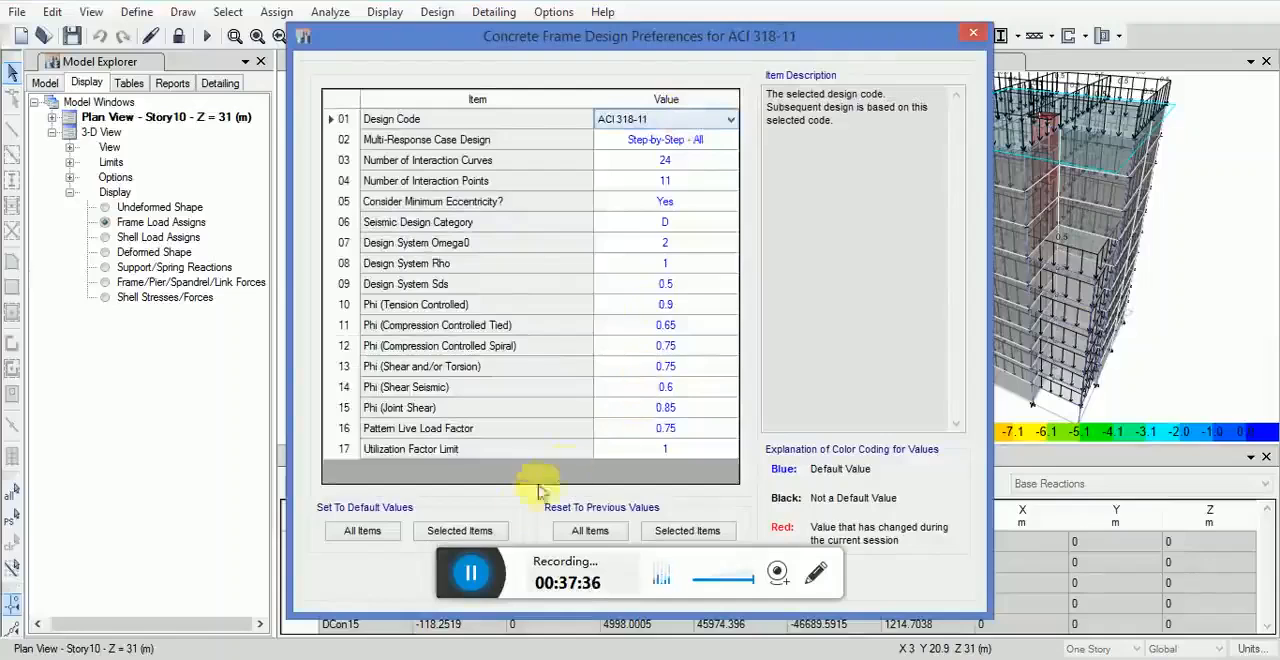
left_click_drag(680, 36, 672, 12)
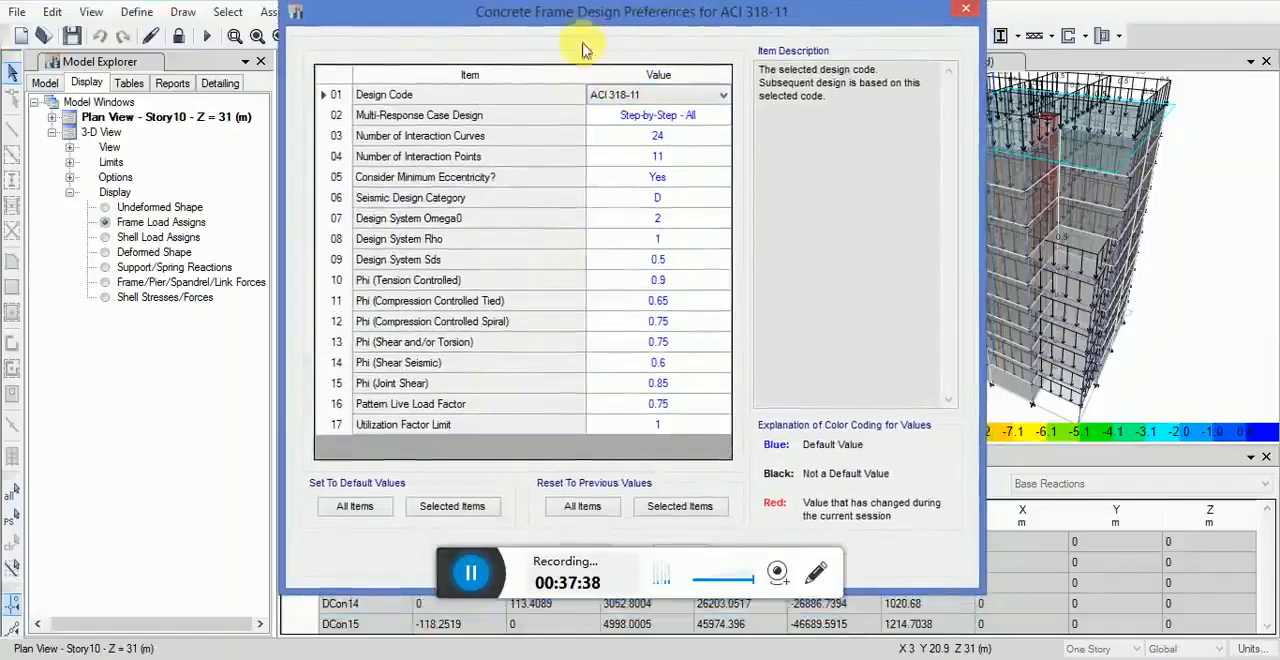
left_click_drag(583, 24, 358, 42)
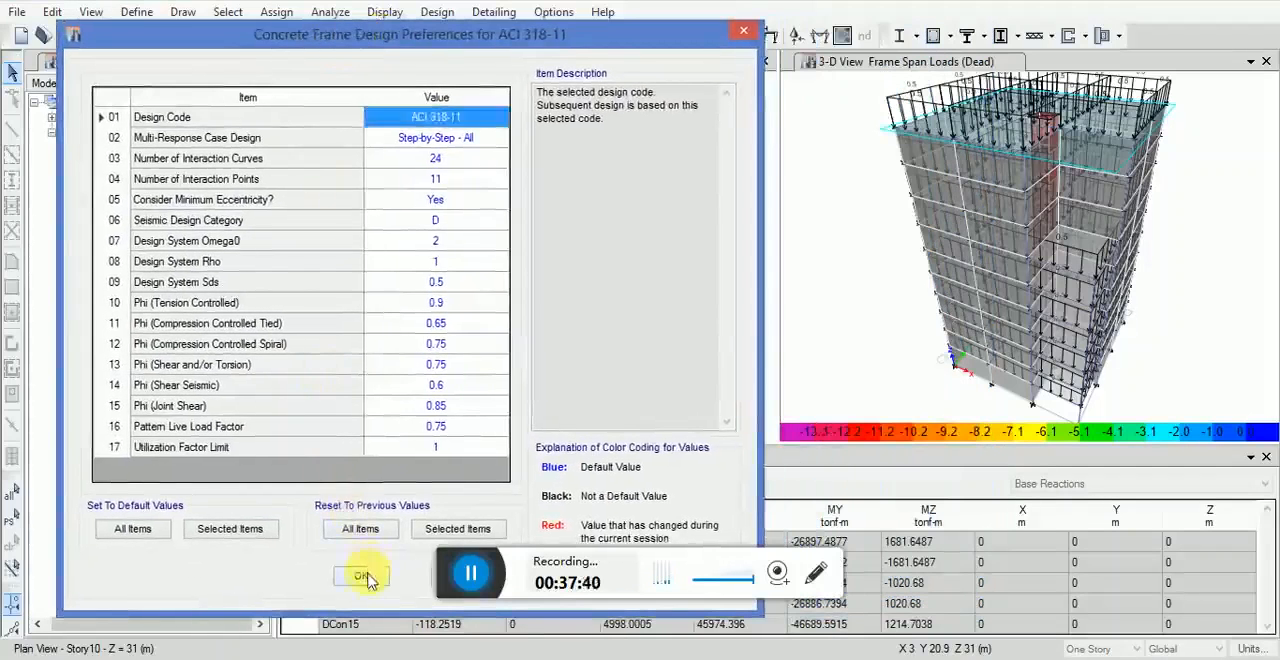
left_click(362, 576)
Step: Add the group All to the design groups for concrete frame design
left_click(449, 18)
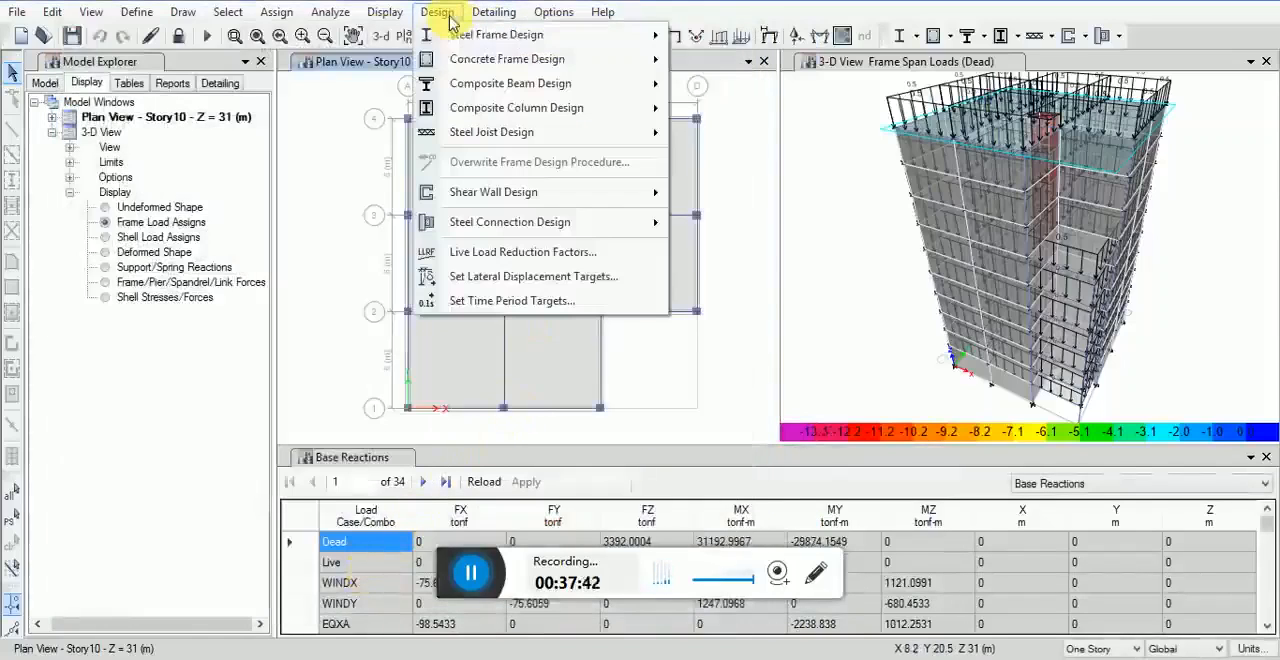
mouse_move(563, 57)
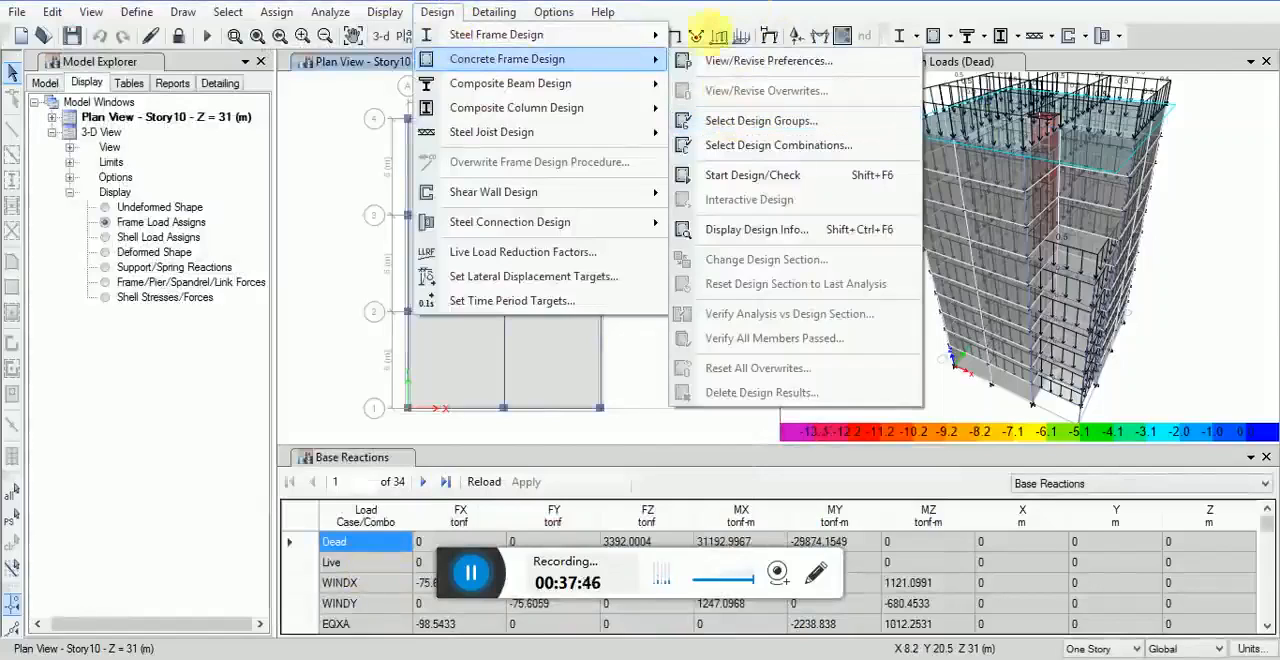
left_click(712, 119)
left_click(430, 245)
left_click(636, 265)
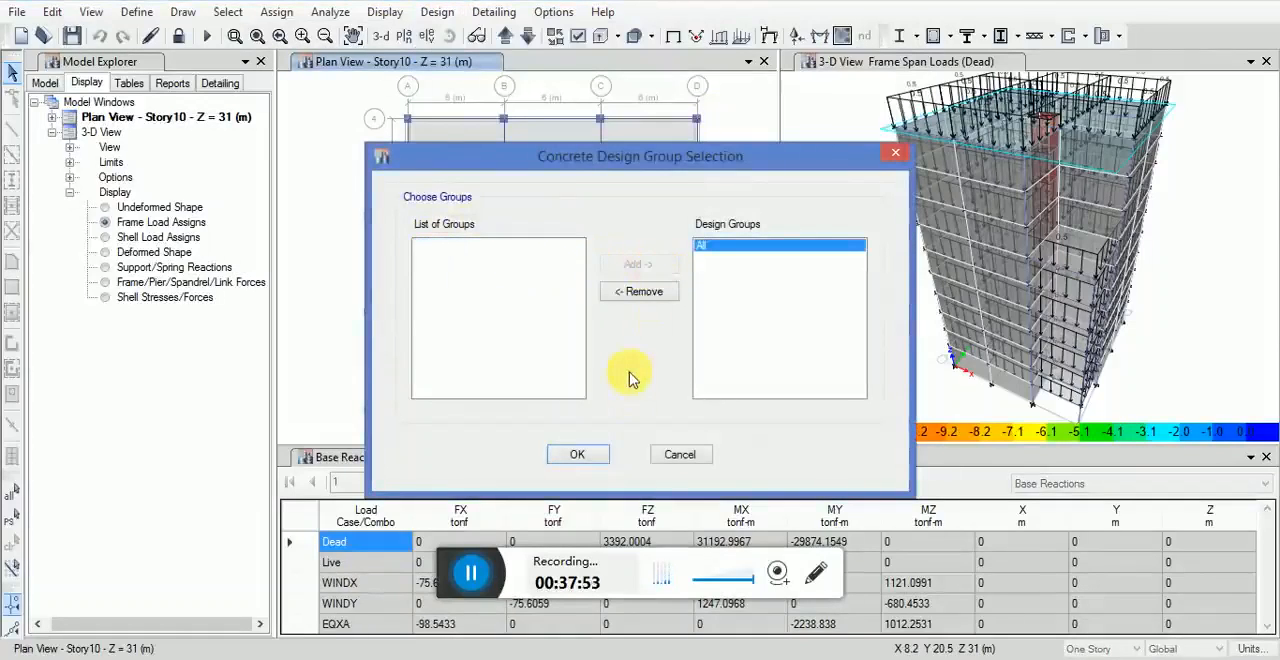
left_click(580, 455)
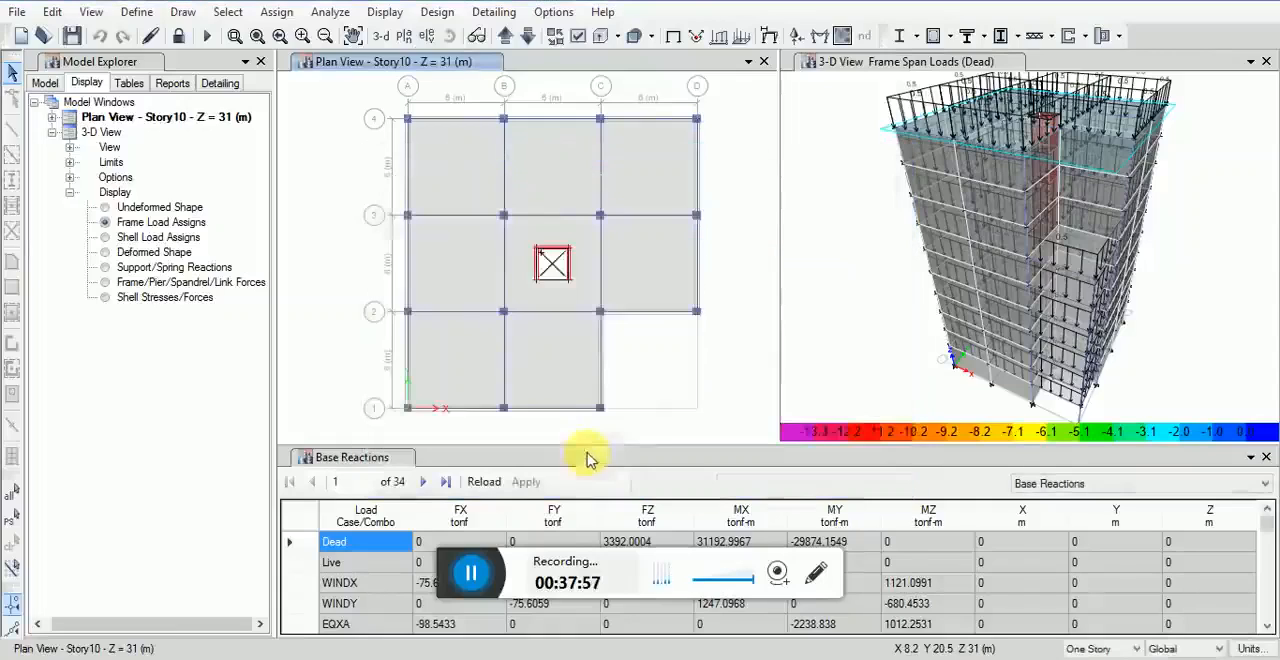
Step: Review the full list of strength design combinations for concrete frame design and accept the selection
left_click(440, 12)
mouse_move(575, 60)
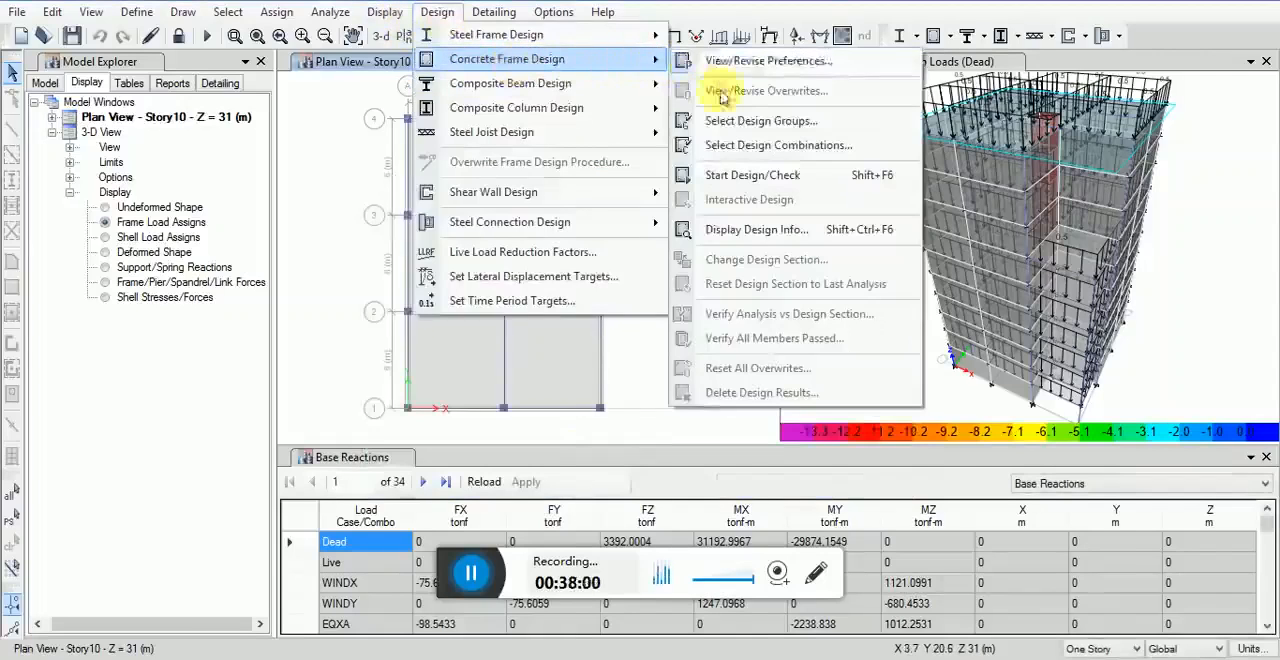
left_click(722, 147)
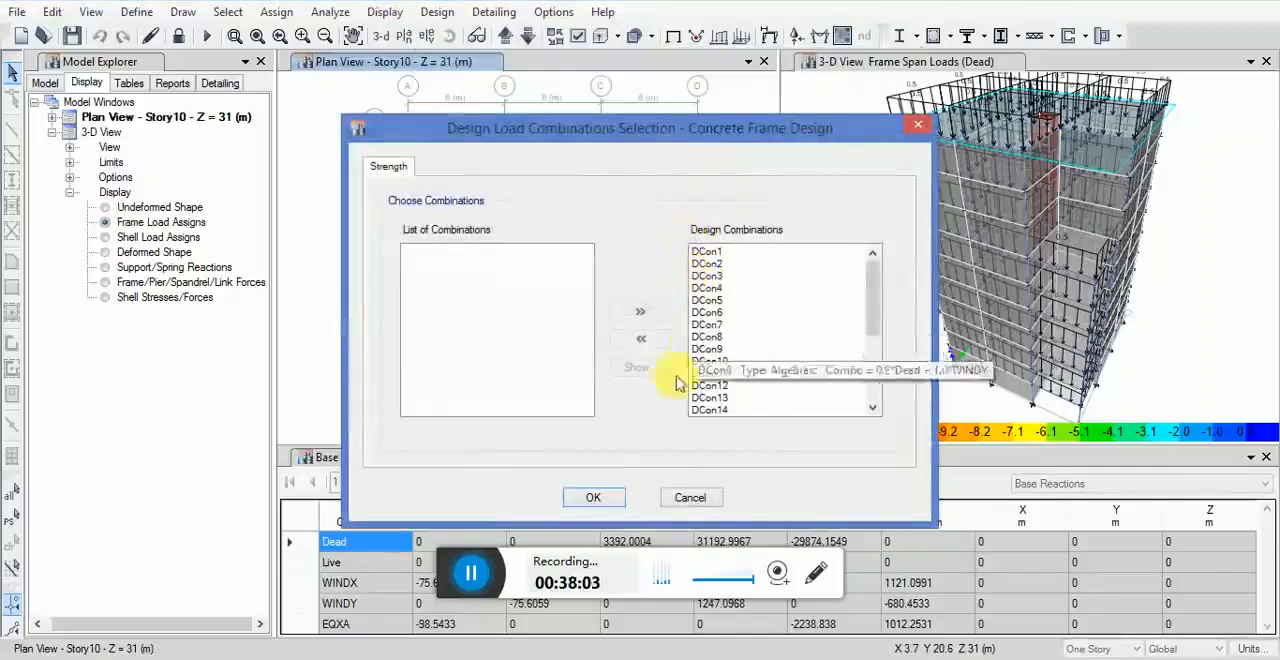
left_click_drag(870, 314, 868, 375)
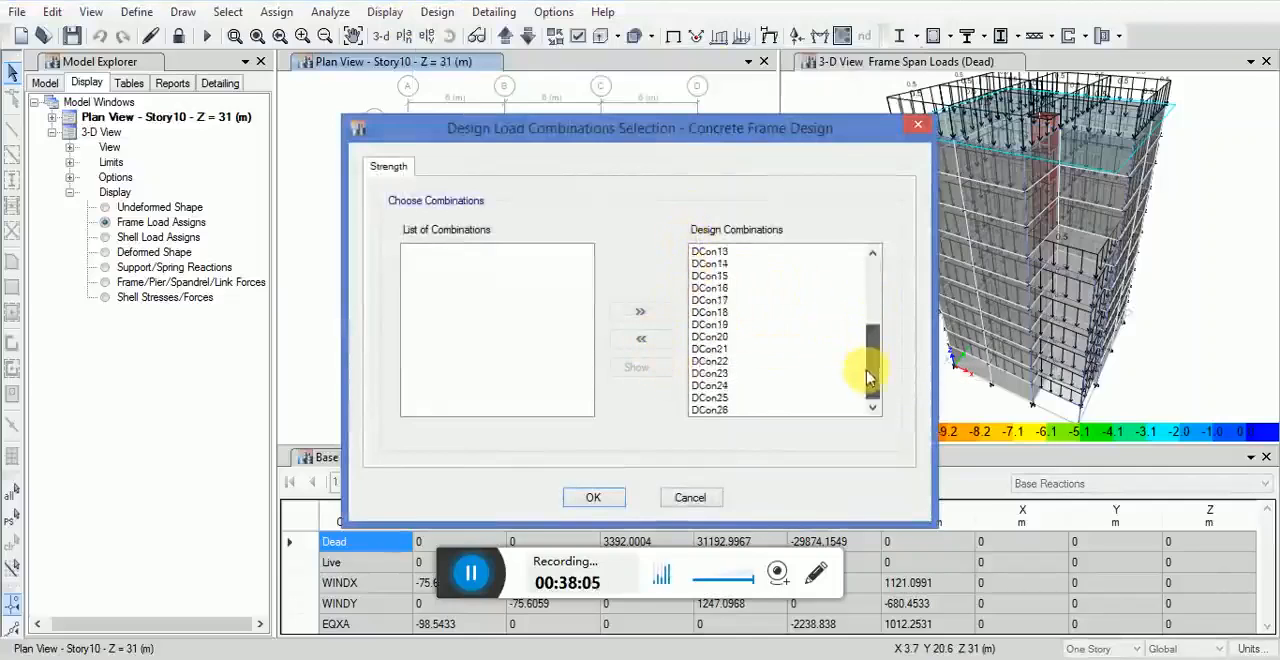
left_click(594, 497)
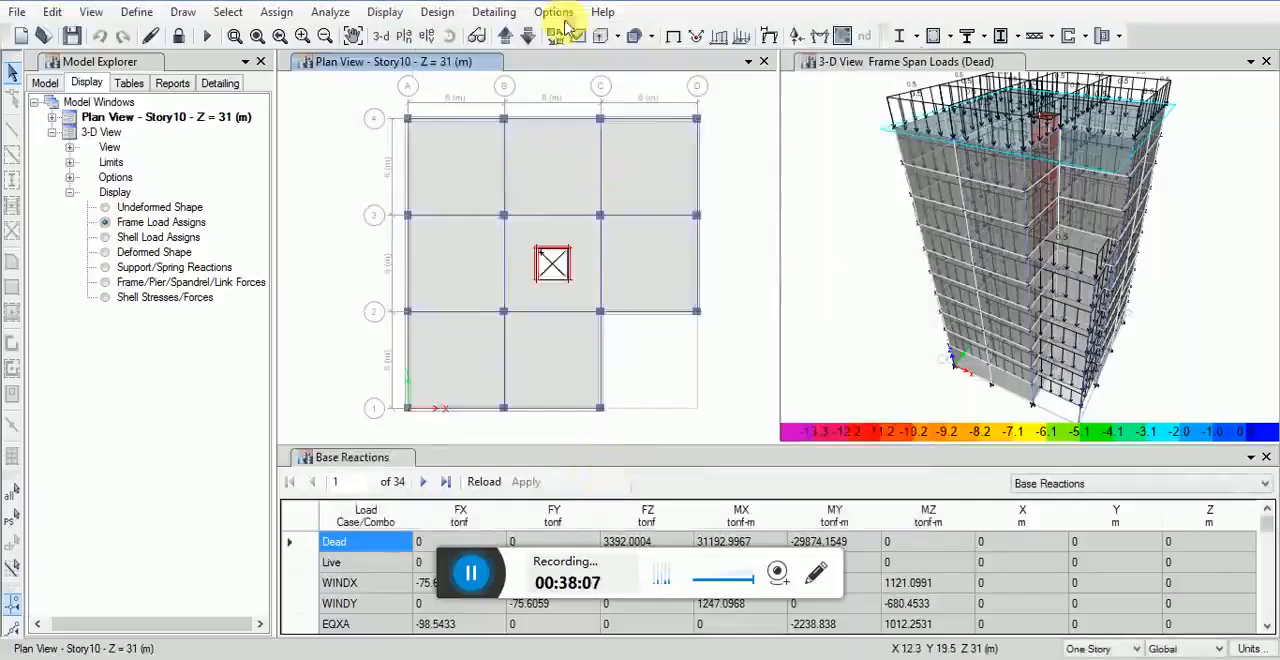
Step: Switch the 3D view to the undeformed shape and expand its view options in the model tree
left_click(440, 16)
mouse_move(514, 58)
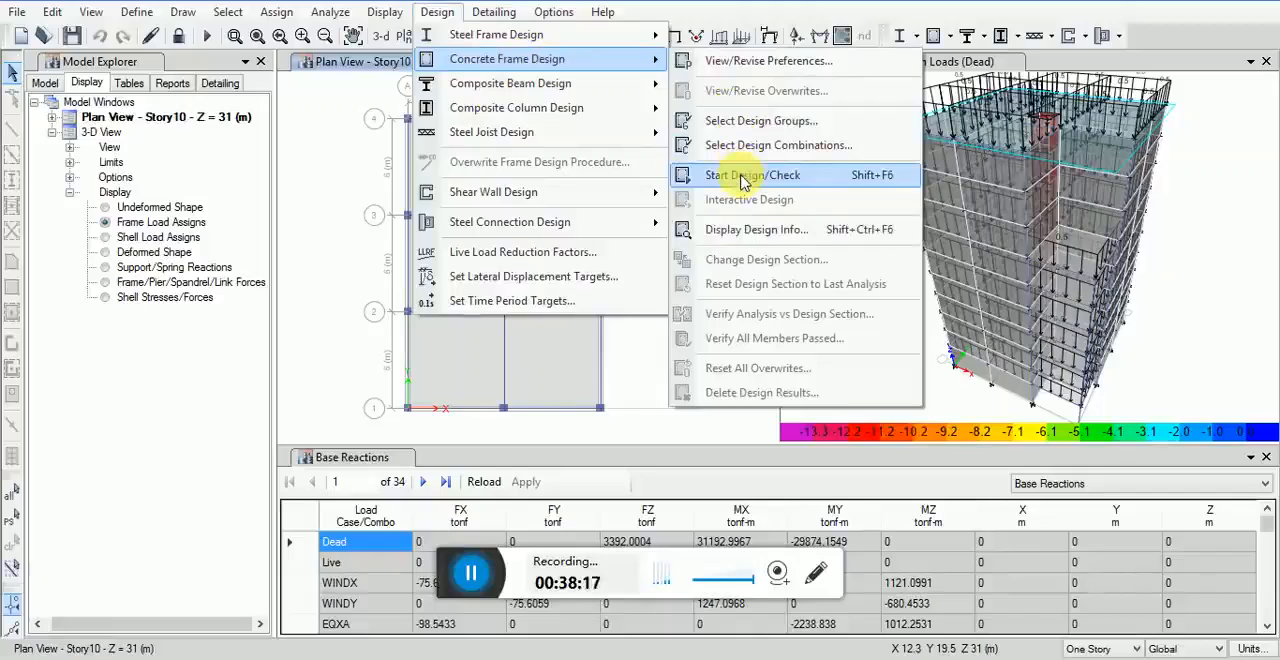
left_click(1210, 177)
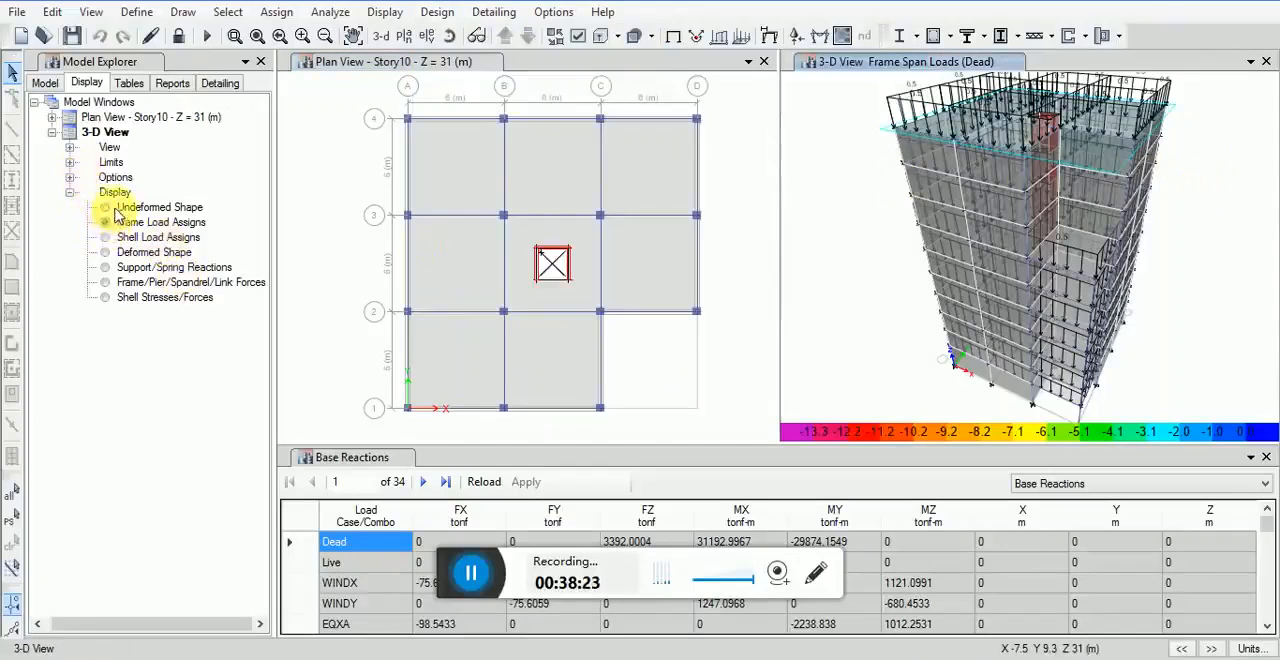
left_click(115, 208)
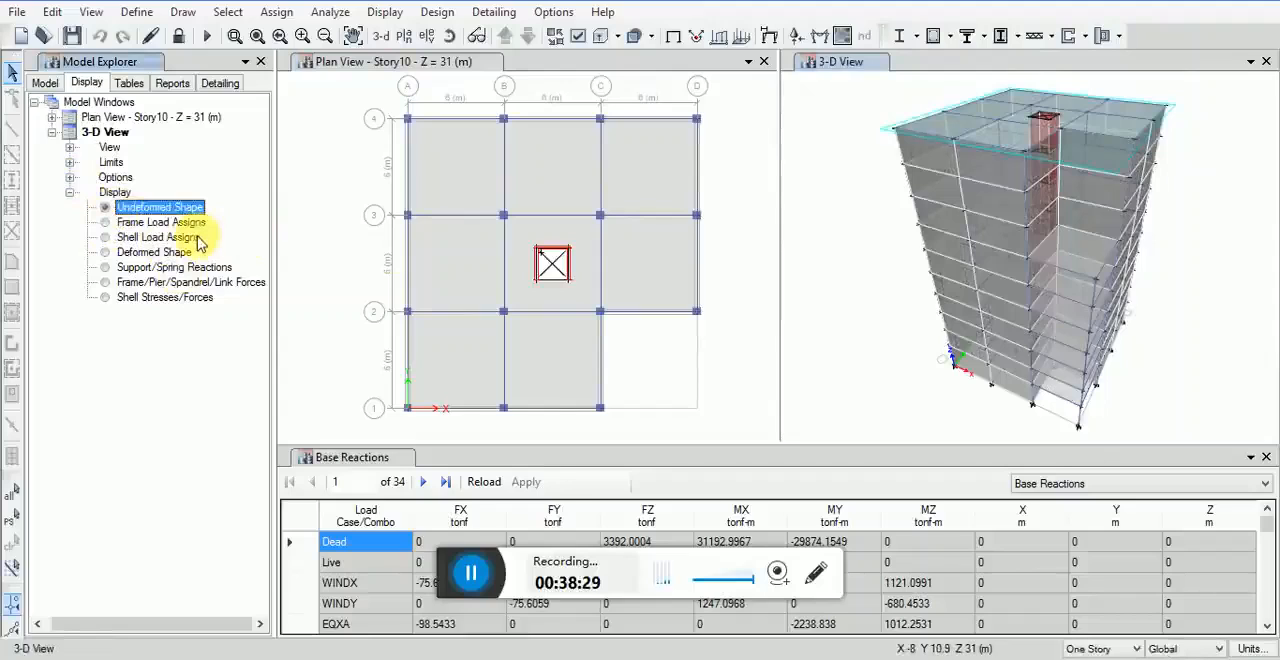
left_click(70, 177)
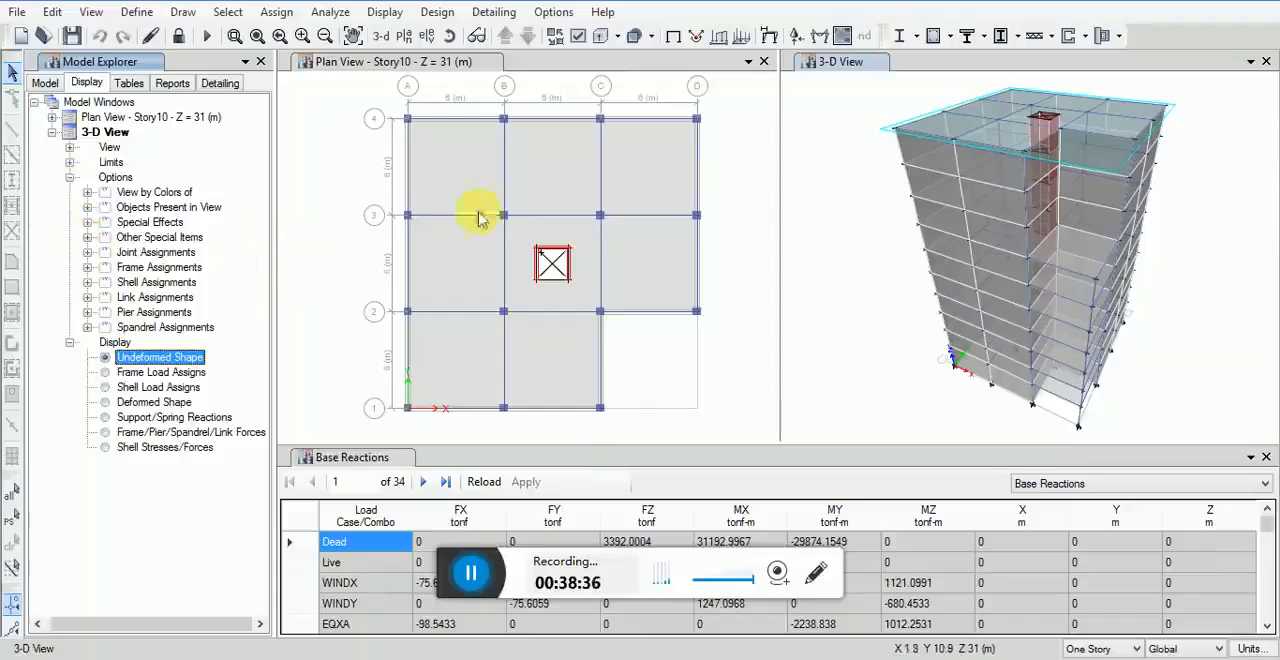
Step: Run the concrete frame design check with the 3D view active
left_click(805, 162)
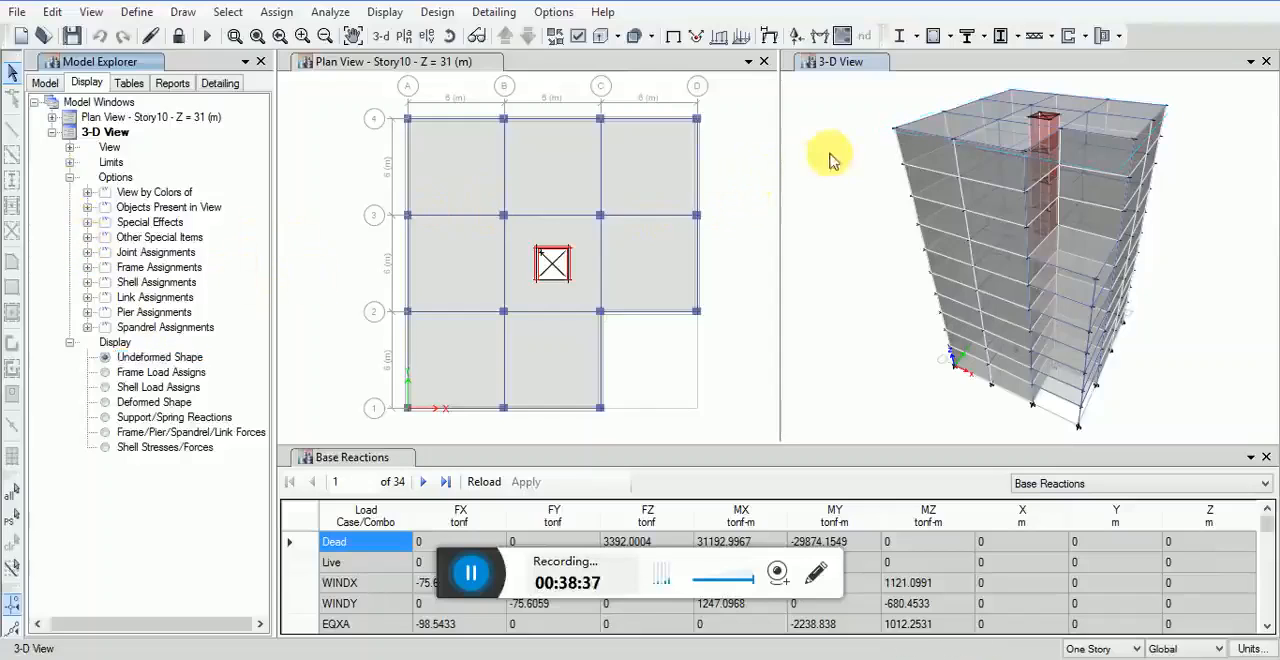
left_click(437, 12)
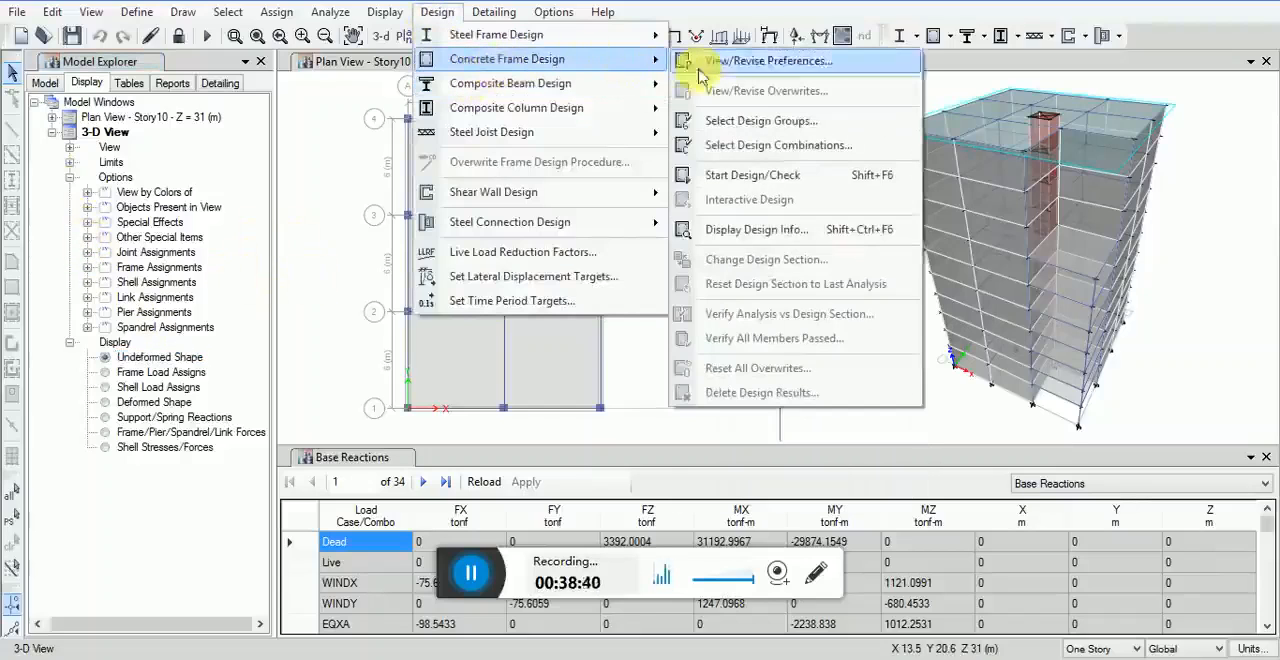
left_click(729, 174)
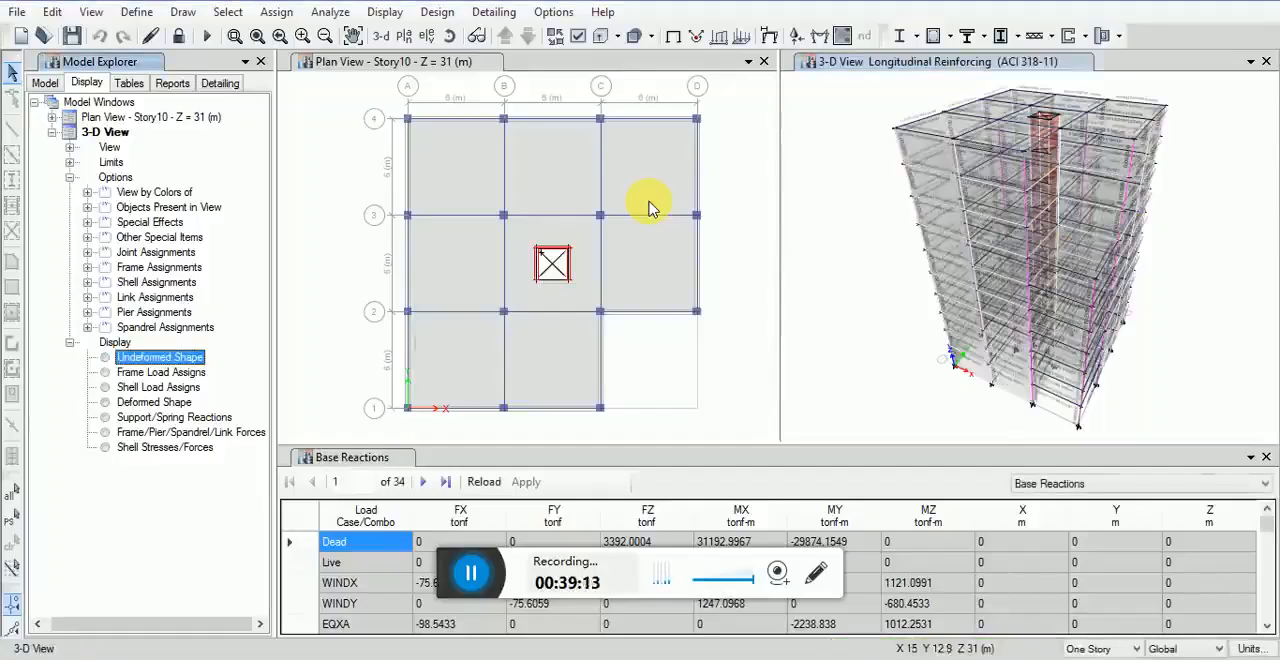
Step: Inspect the longitudinal reinforcing areas in the 3D view and open the design information of beam B1 on Story8
left_click(974, 206)
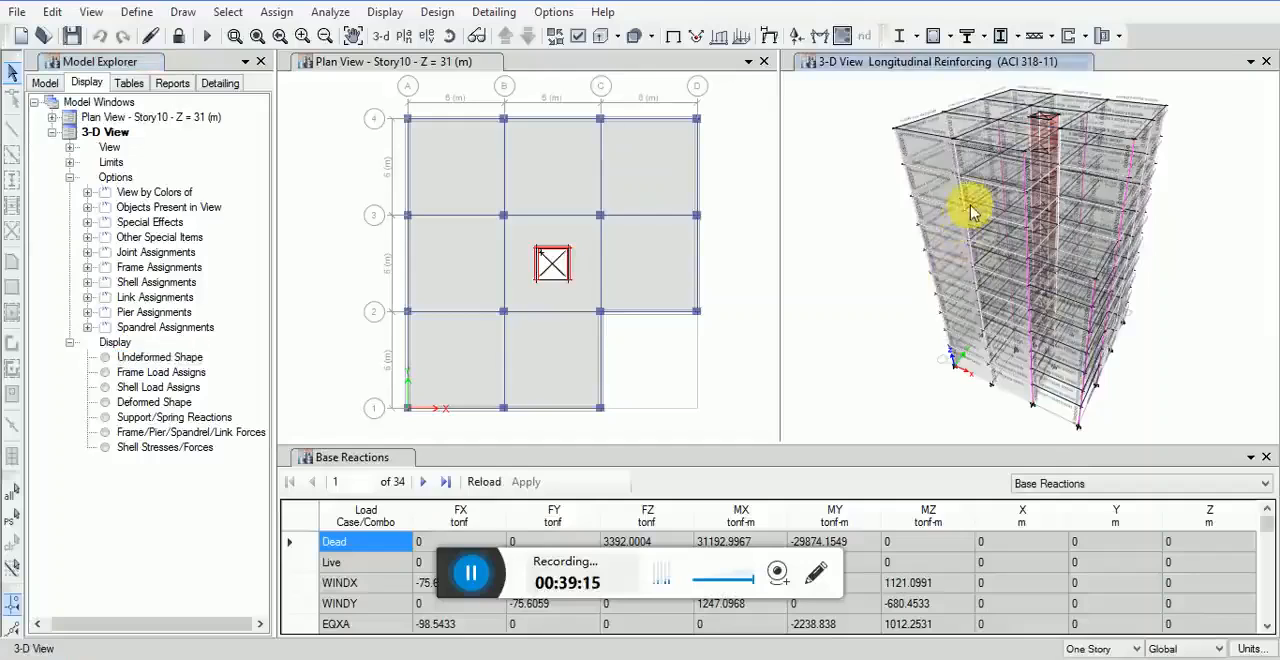
scroll(980, 212, "up", 5)
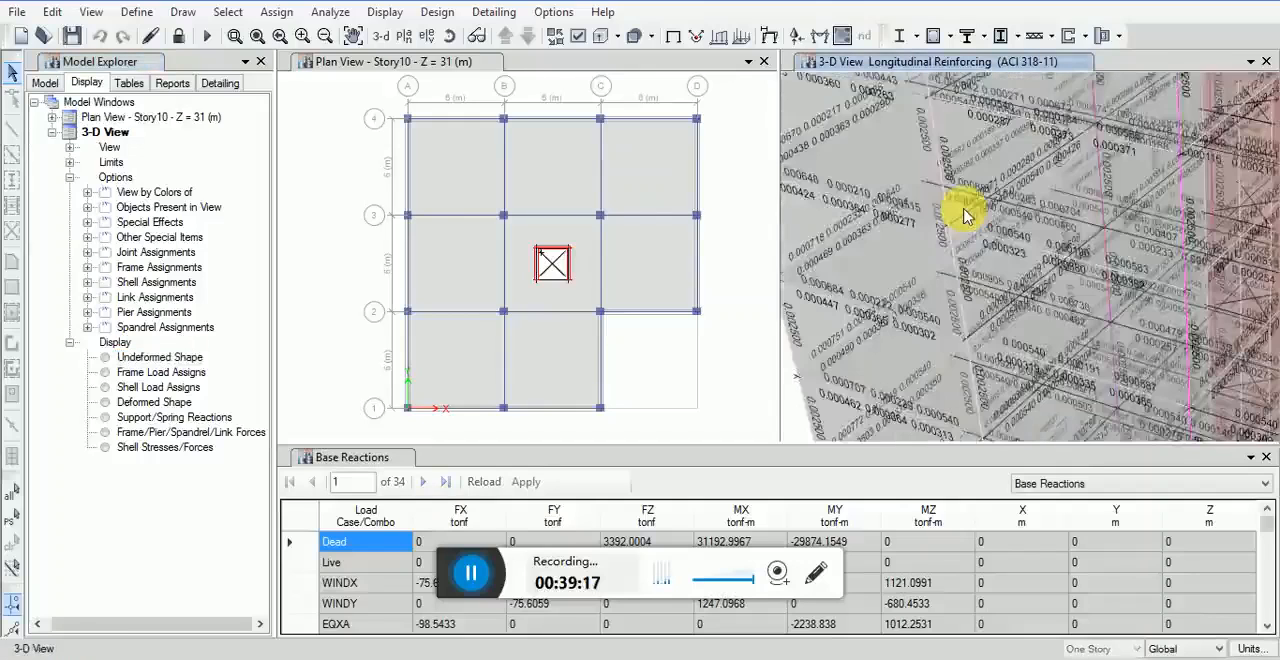
scroll(964, 209, "up", 3)
scroll(964, 214, "down", 8)
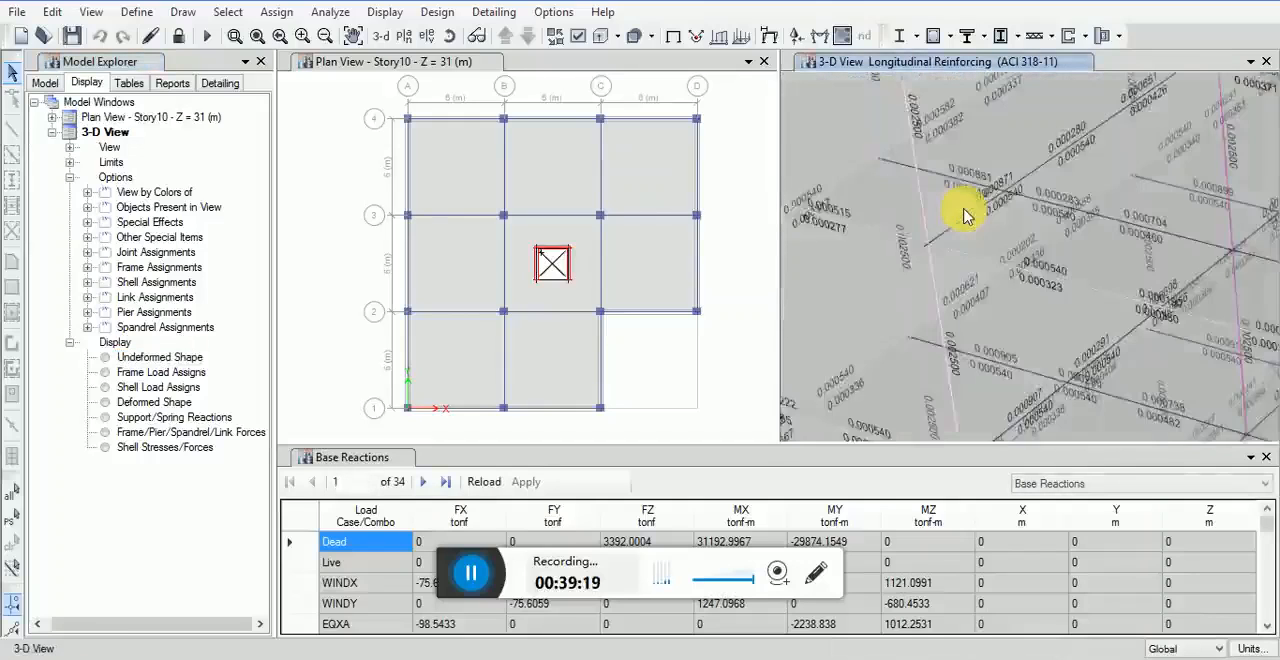
scroll(964, 214, "up", 4)
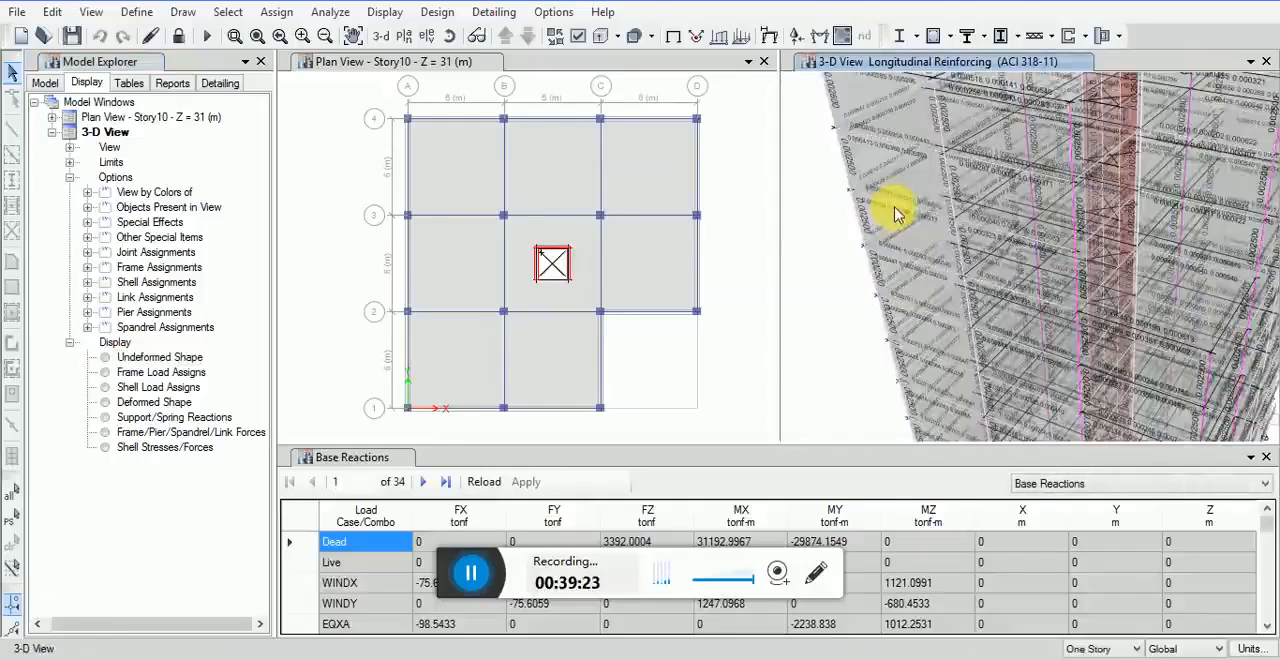
scroll(900, 212, "up", 3)
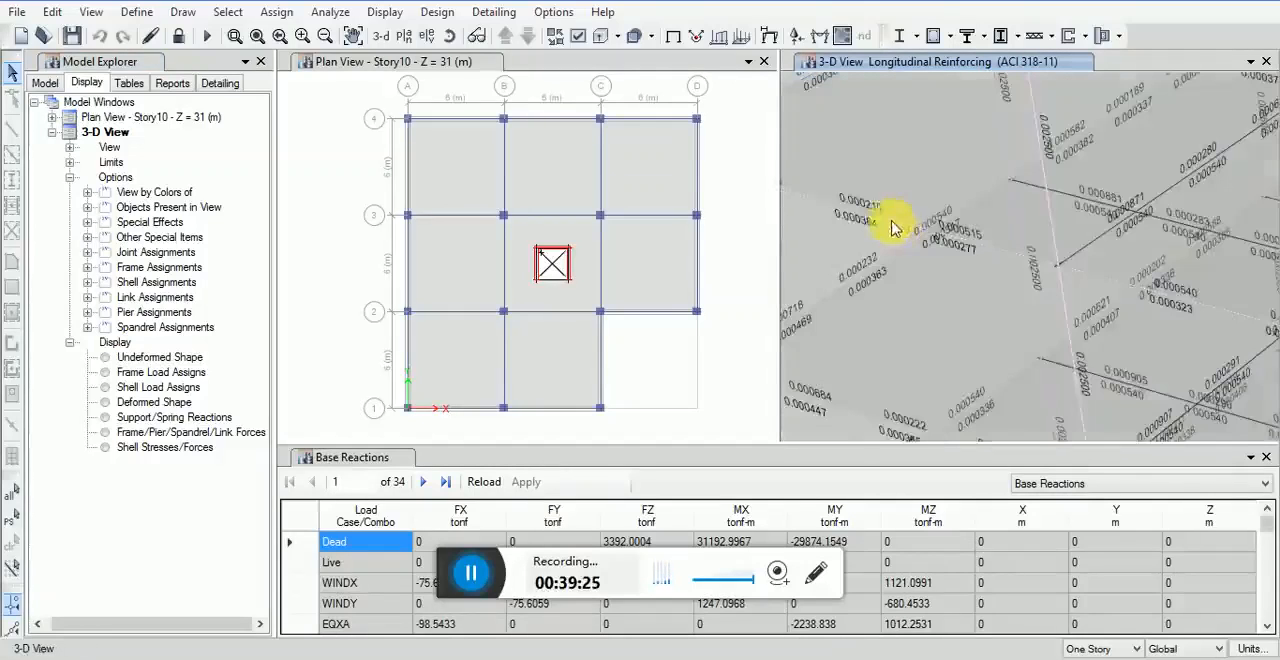
right_click(868, 227)
right_click(863, 218)
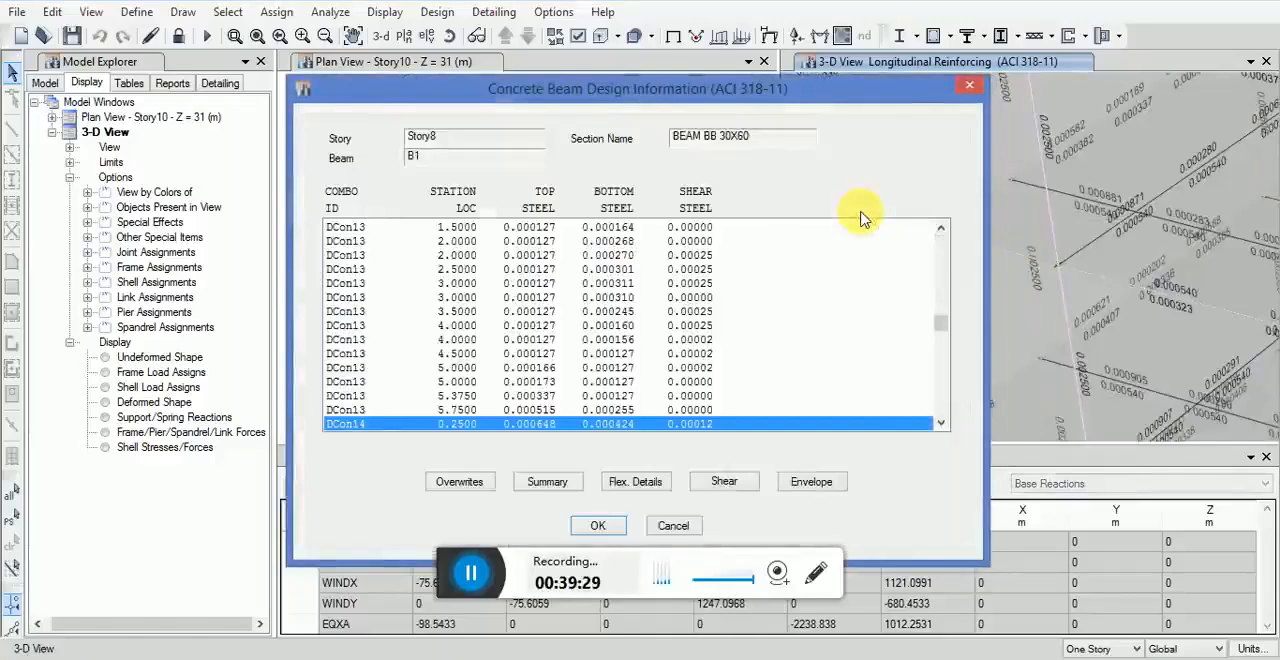
Step: Open the design summary of beam B1 for DCon14, enlarge the report and review its flexural, shear and torsion reinforcement
left_click(548, 482)
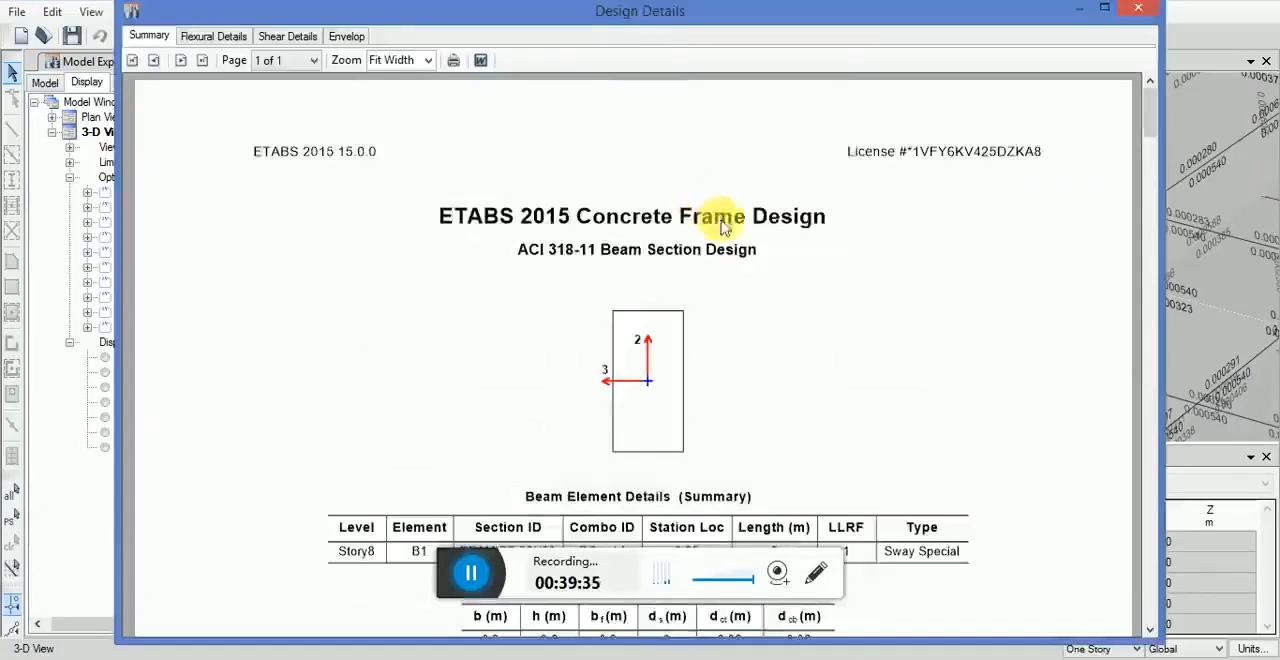
scroll(729, 243, "down", 10)
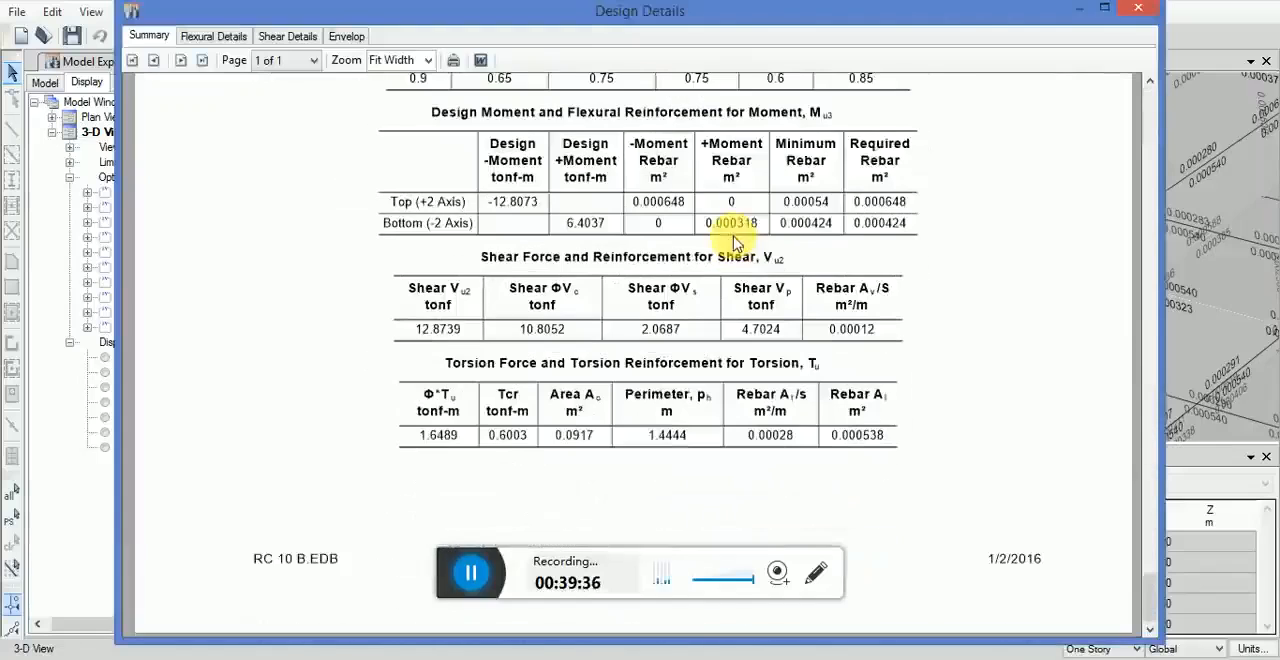
left_click(1103, 9)
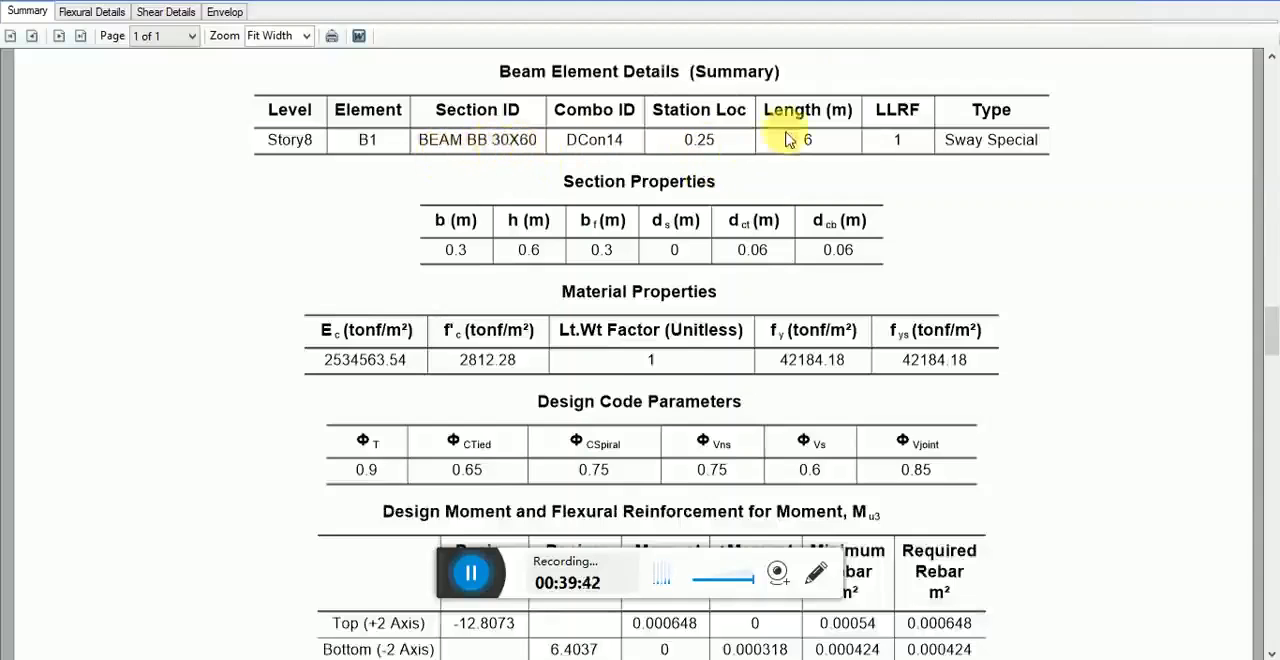
scroll(788, 143, "down", 5)
scroll(828, 317, "up", 5)
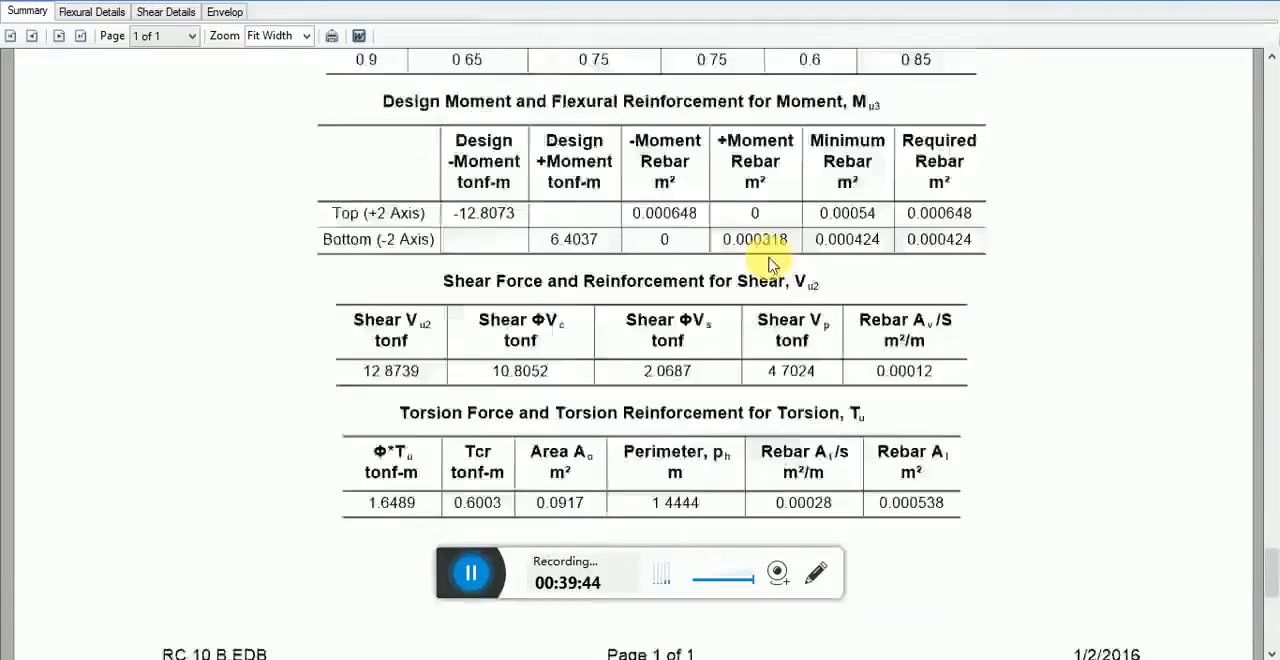
Step: Review the flexural details of beam B1 on Story8 for DCon14, including its reinforcement and design moments, and close its design information
left_click(1243, 4)
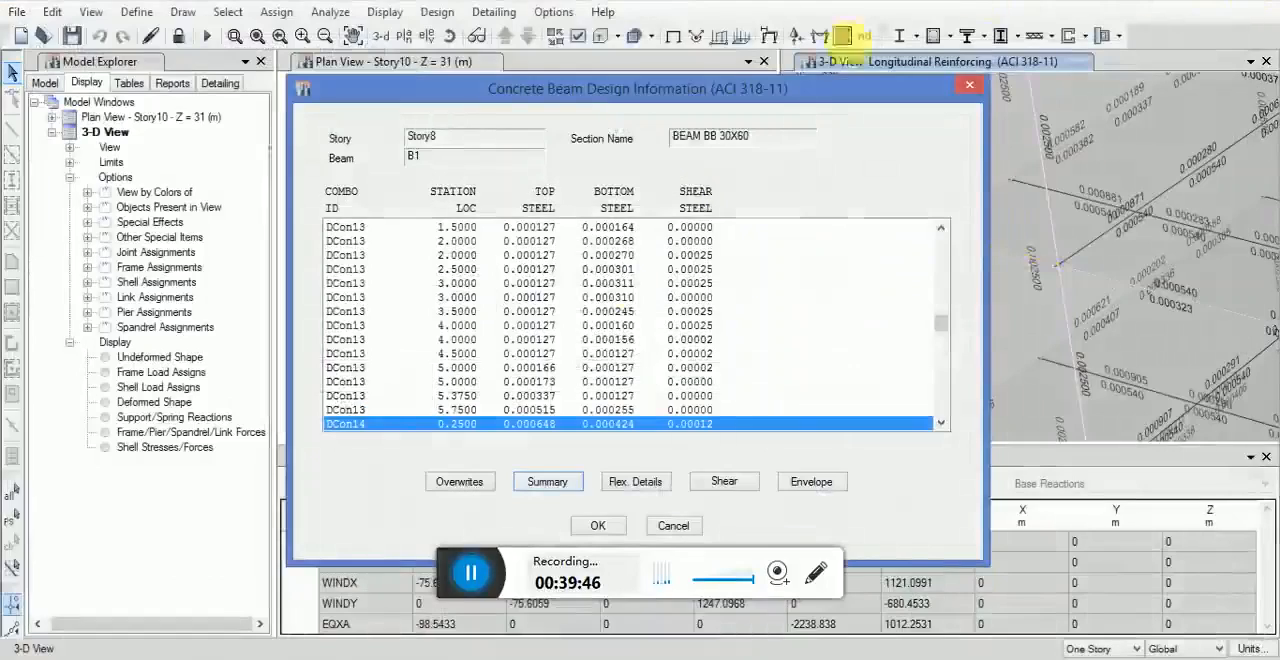
left_click(645, 483)
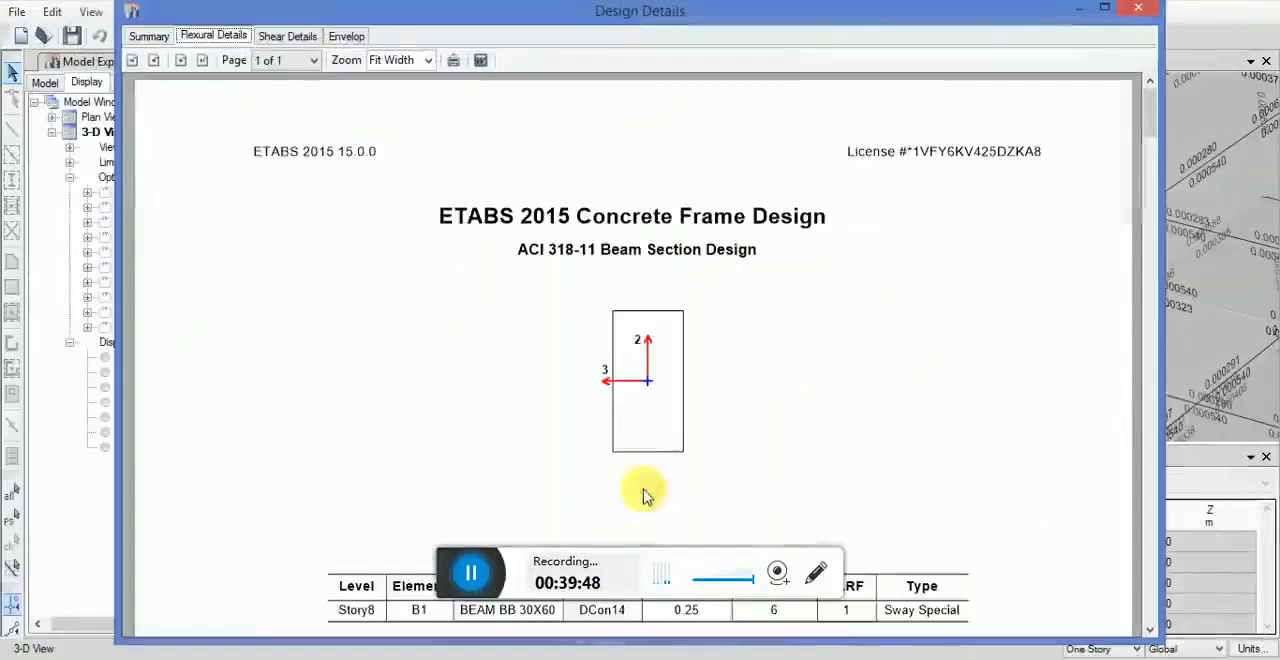
scroll(757, 323, "down", 3)
scroll(757, 323, "down", 4)
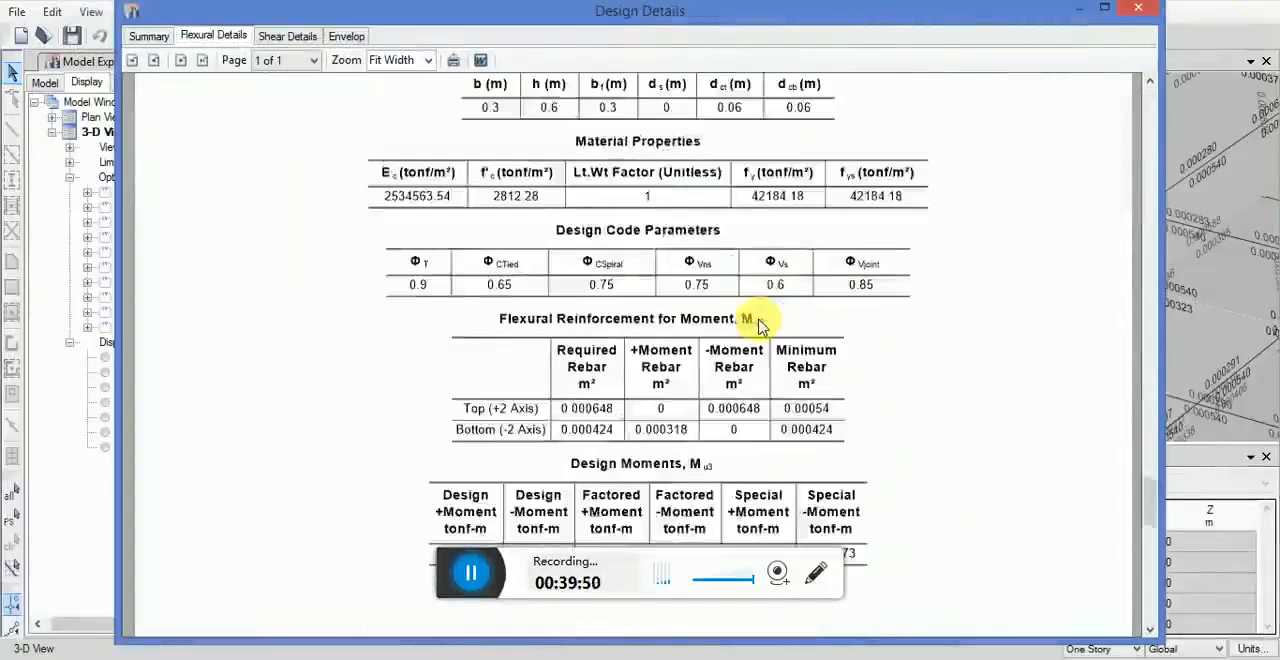
left_click(1138, 8)
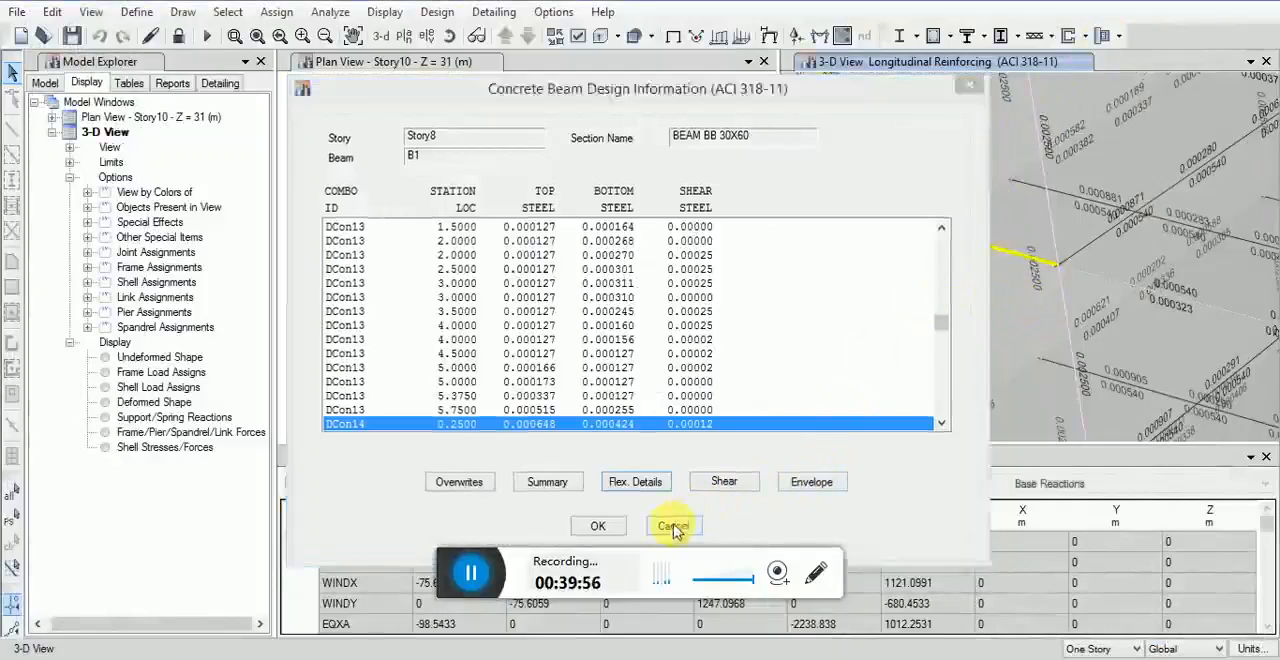
left_click(673, 527)
Step: Open the design information of column C2 on Story7 and review its enlarged design summary for DCon26 at station 2.4
left_click(912, 251)
right_click(921, 309)
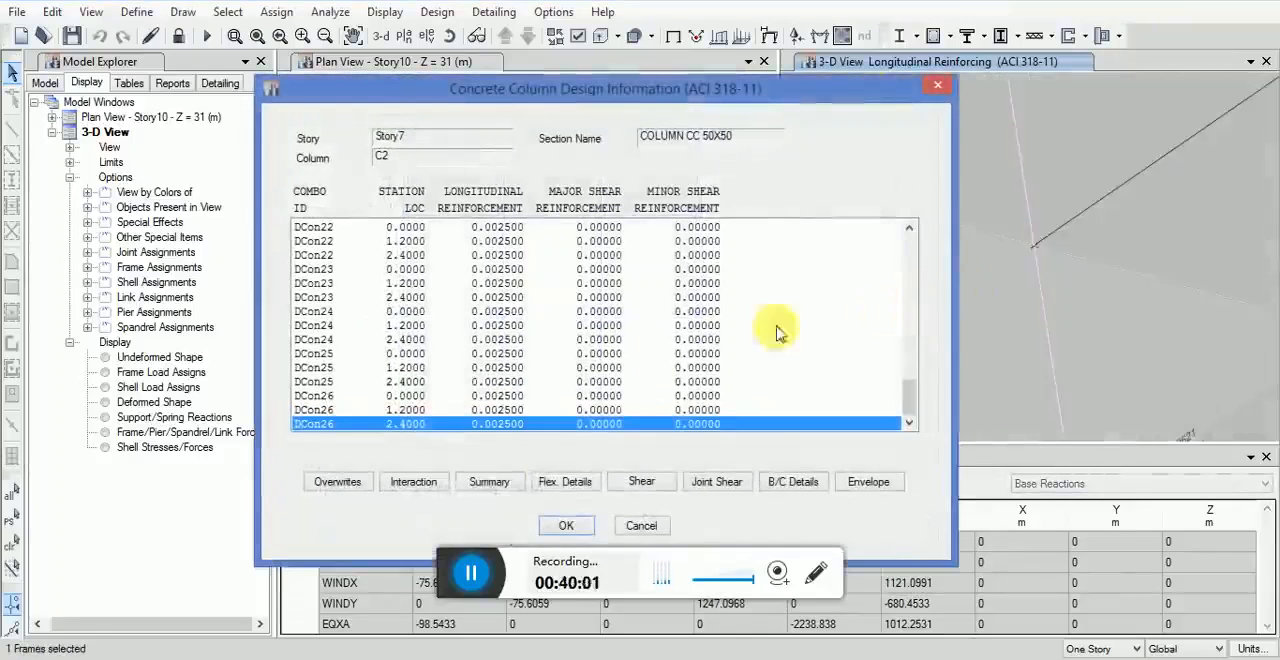
left_click(489, 482)
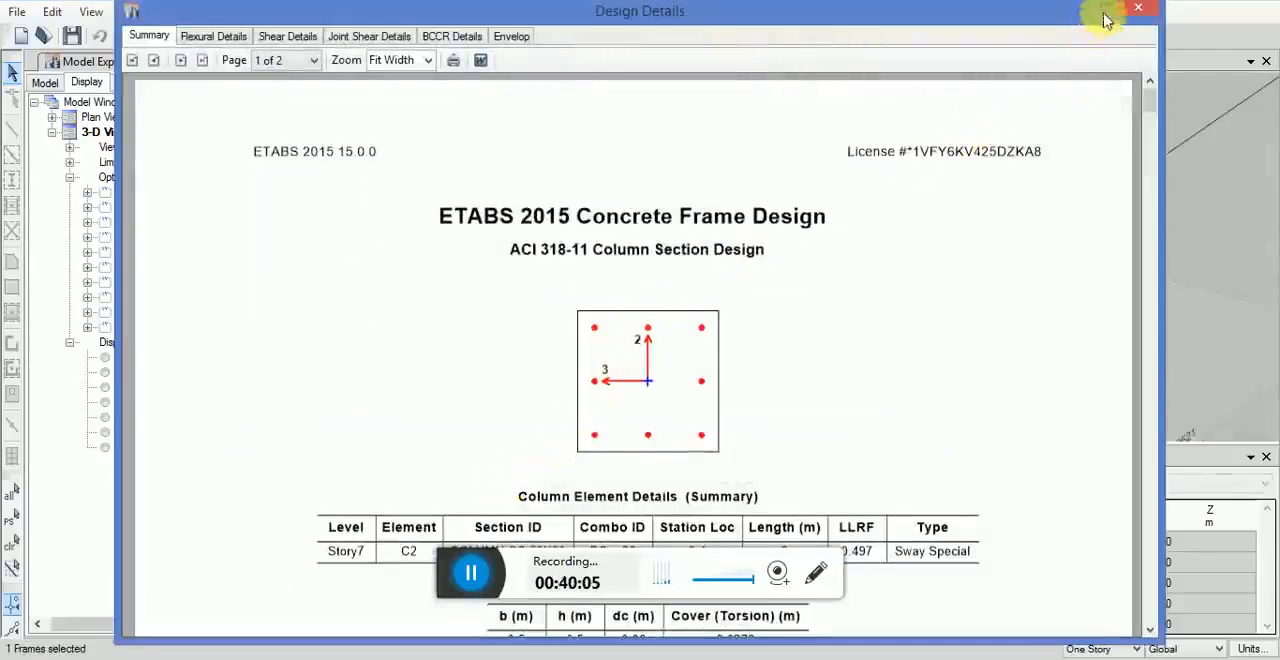
left_click(1105, 14)
scroll(812, 375, "down", 12)
scroll(812, 378, "down", 5)
scroll(809, 374, "up", 17)
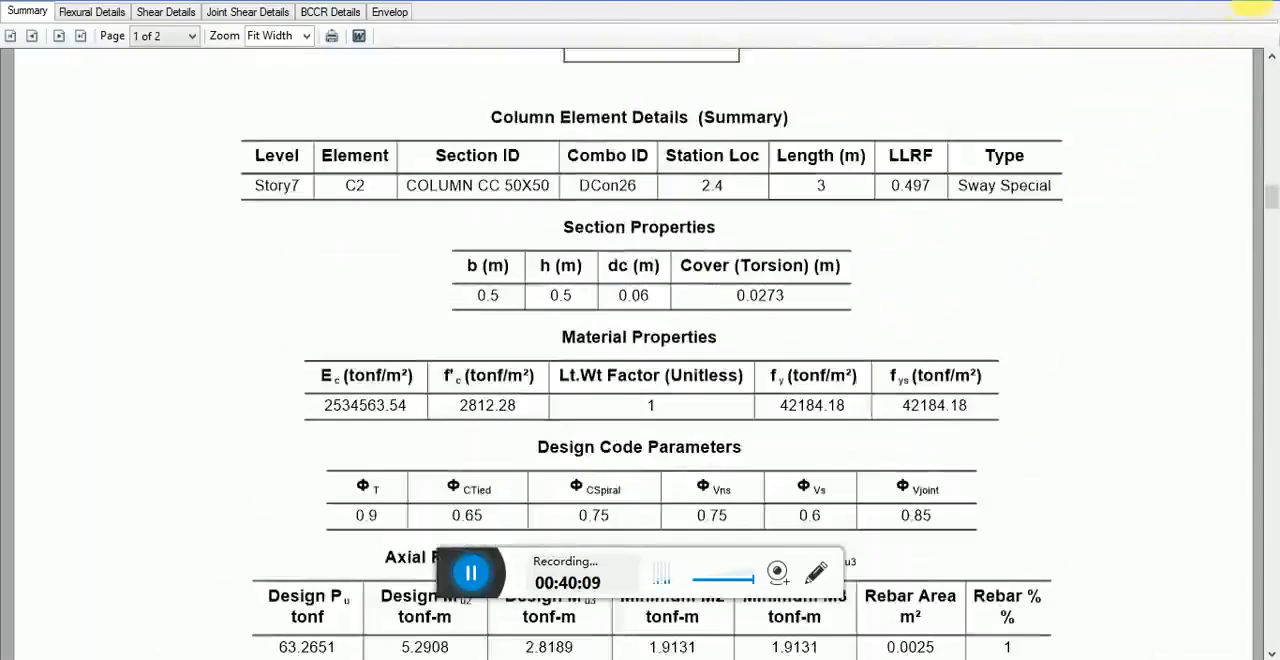
left_click(1256, 6)
Step: Open the flexural details of column C2 in an enlarged report and review its axial force, biaxial moment and effective length tables
left_click(565, 482)
left_click(1104, 14)
scroll(976, 70, "down", 5)
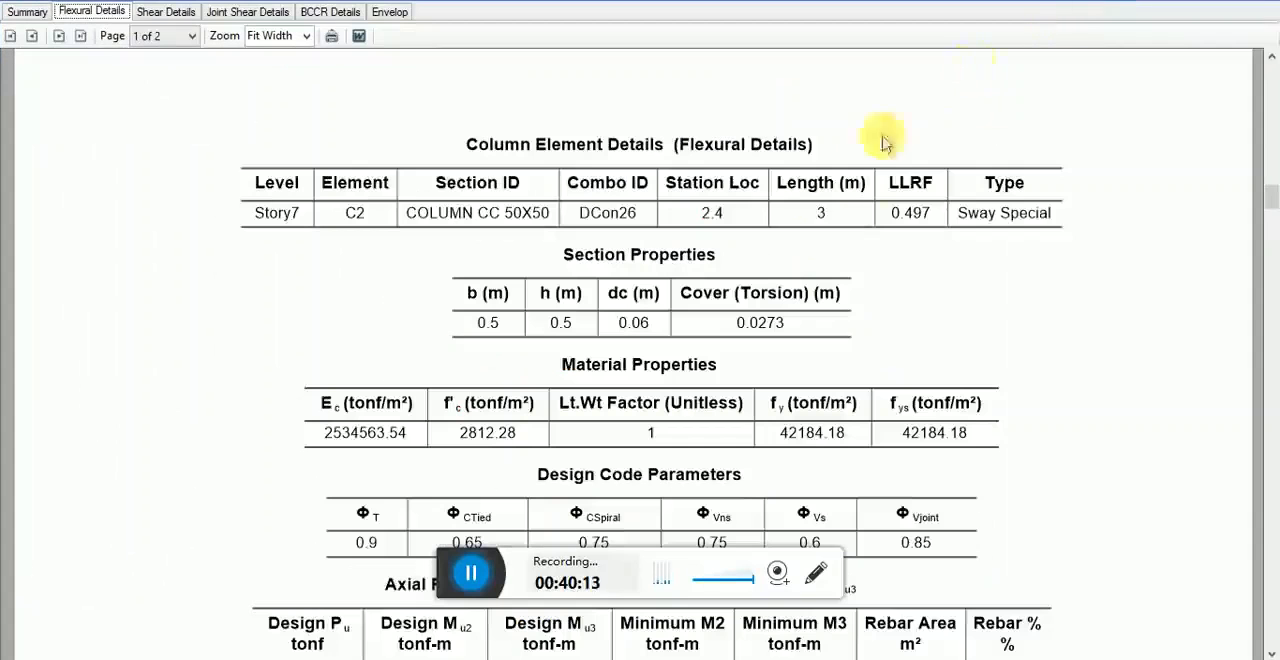
scroll(886, 292, "down", 10)
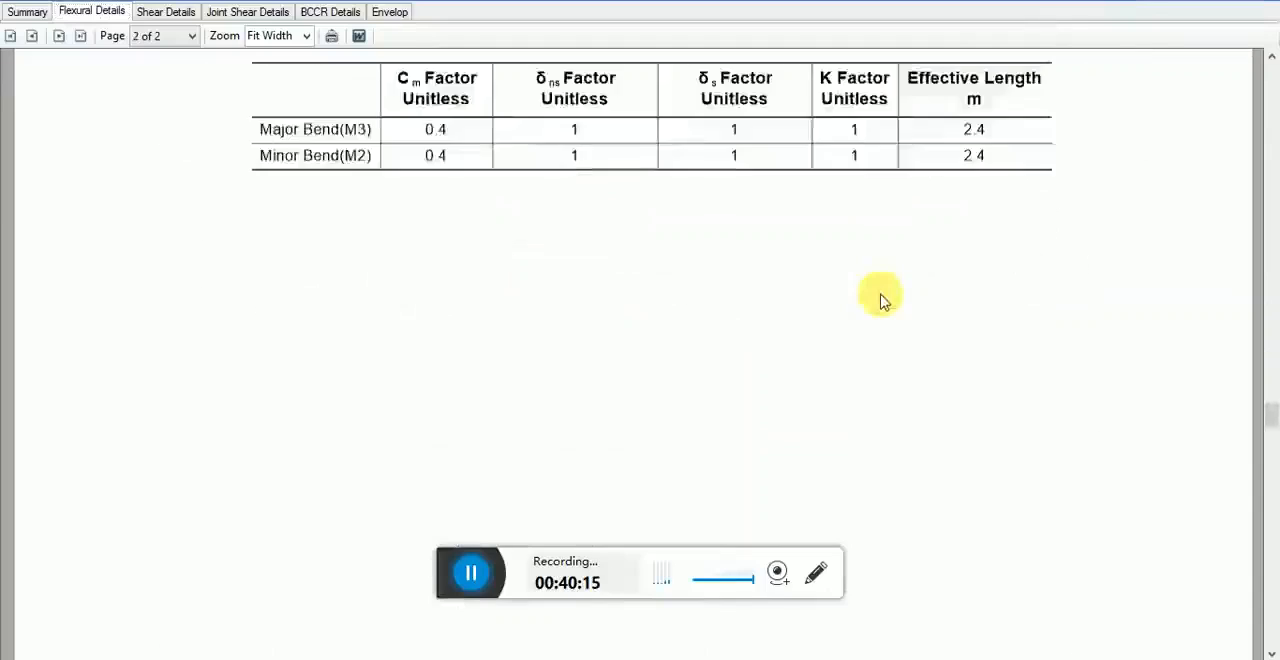
scroll(885, 305, "up", 10)
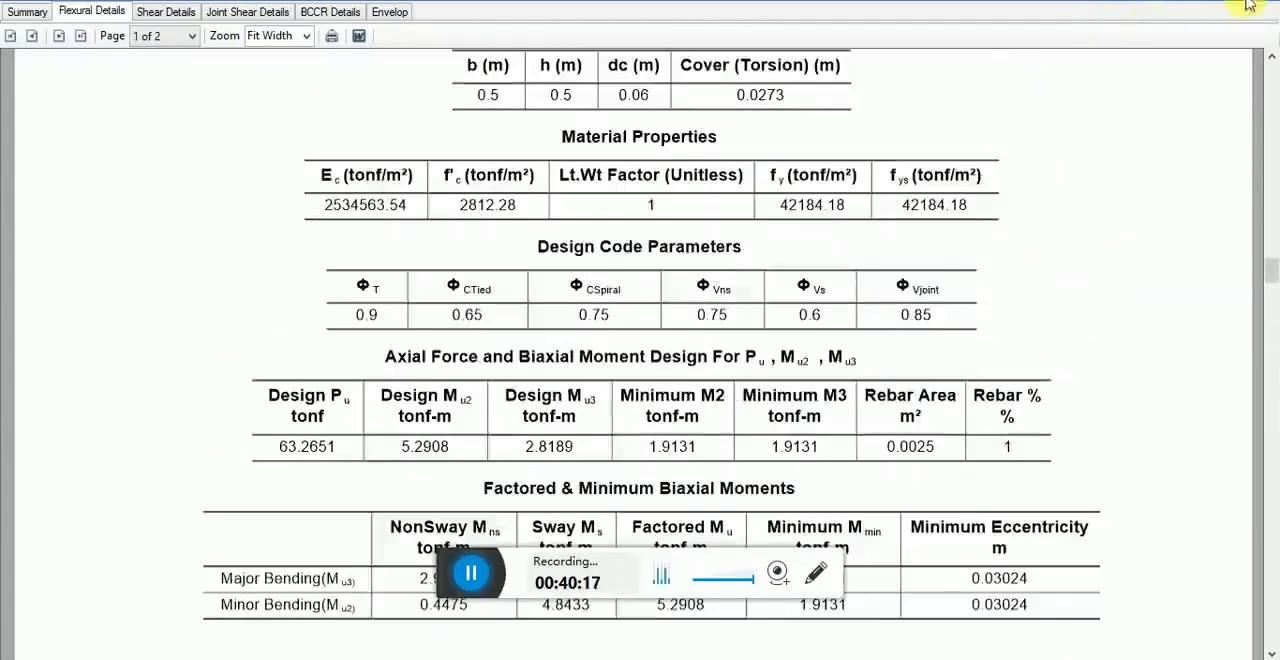